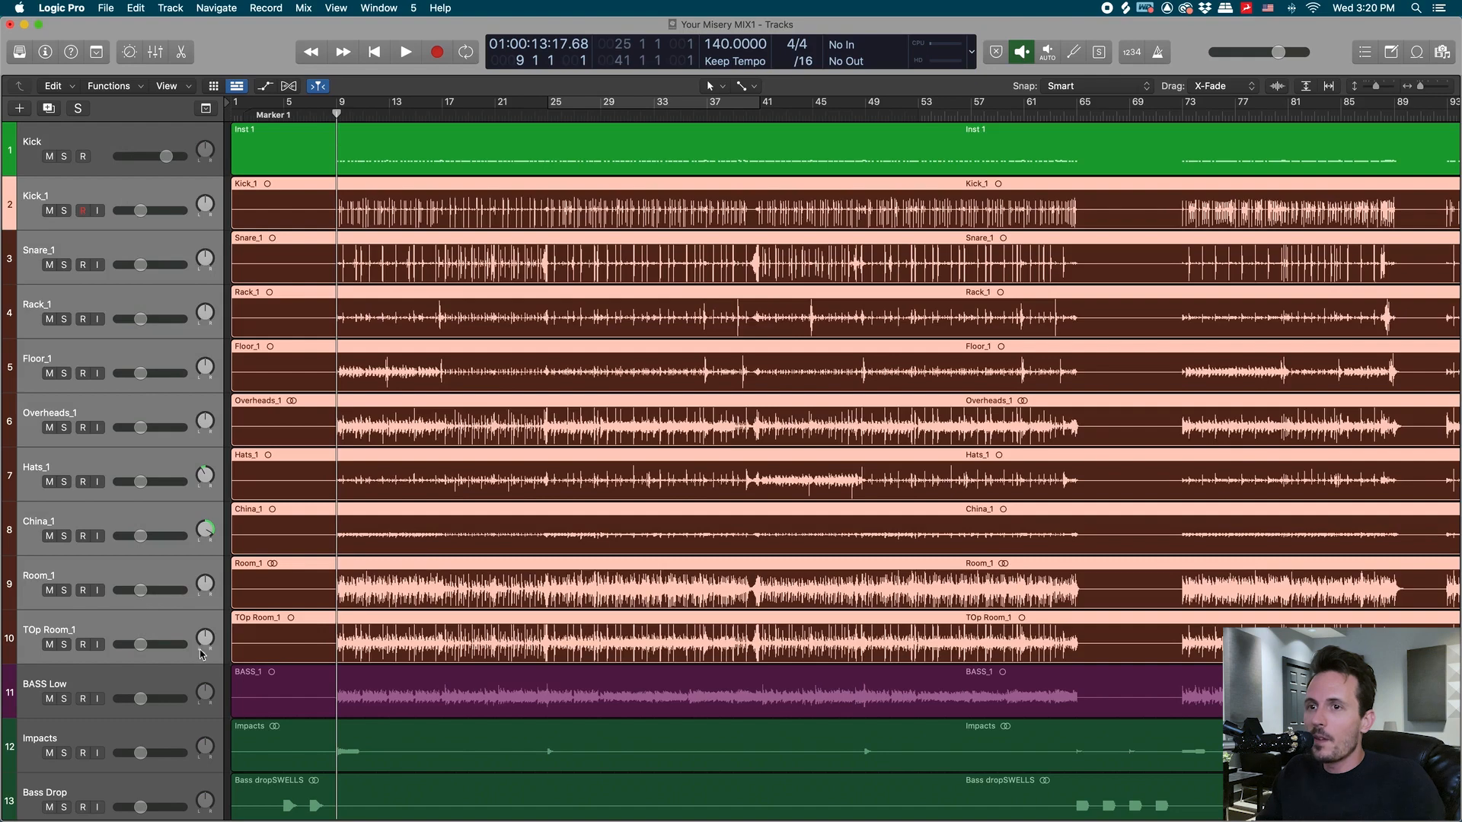
- Step through the drum tracks from Kick_1 to TOp Room_1 to review their recorded audio
{"action": "left_click", "coordinate": [70, 193]}
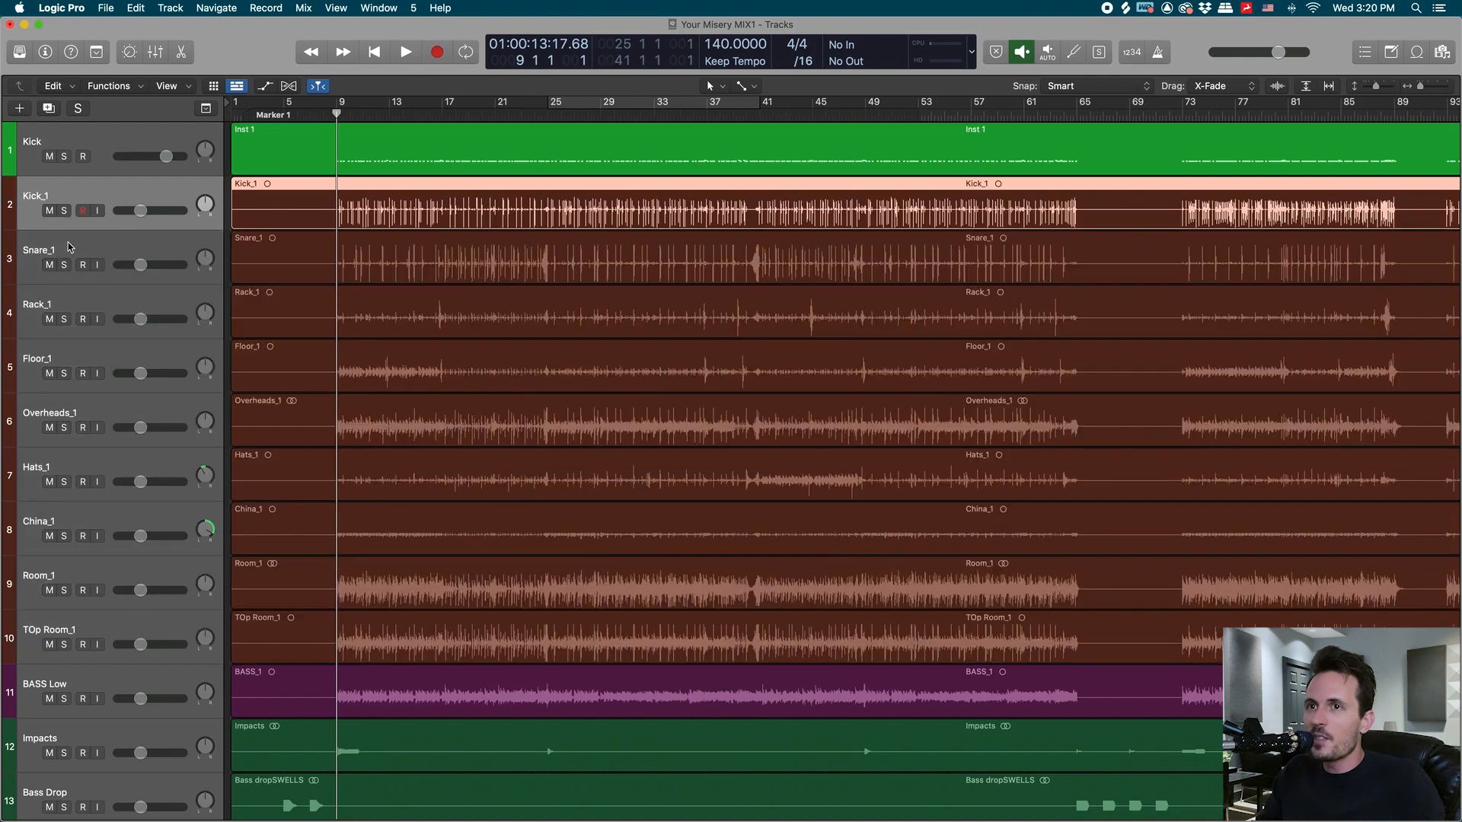
{"action": "left_click", "coordinate": [69, 242]}
{"action": "left_click", "coordinate": [76, 304]}
{"action": "left_click", "coordinate": [85, 362], "text": "shift"}
{"action": "left_click", "coordinate": [100, 359]}
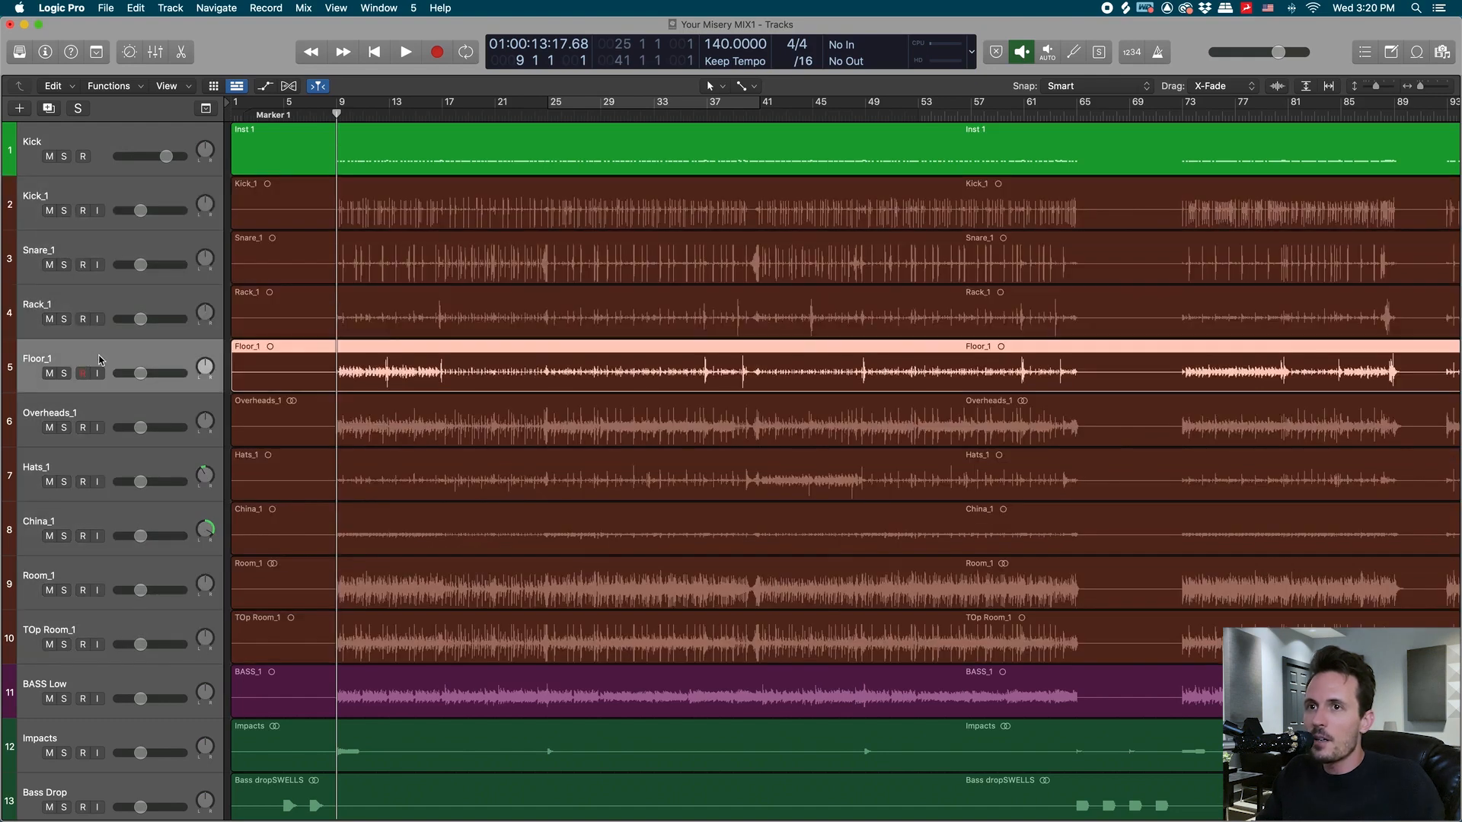
{"action": "key", "text": "Down"}
{"action": "key", "text": "Down"}
{"action": "key", "text": "Down"}
{"action": "key", "text": "Down"}
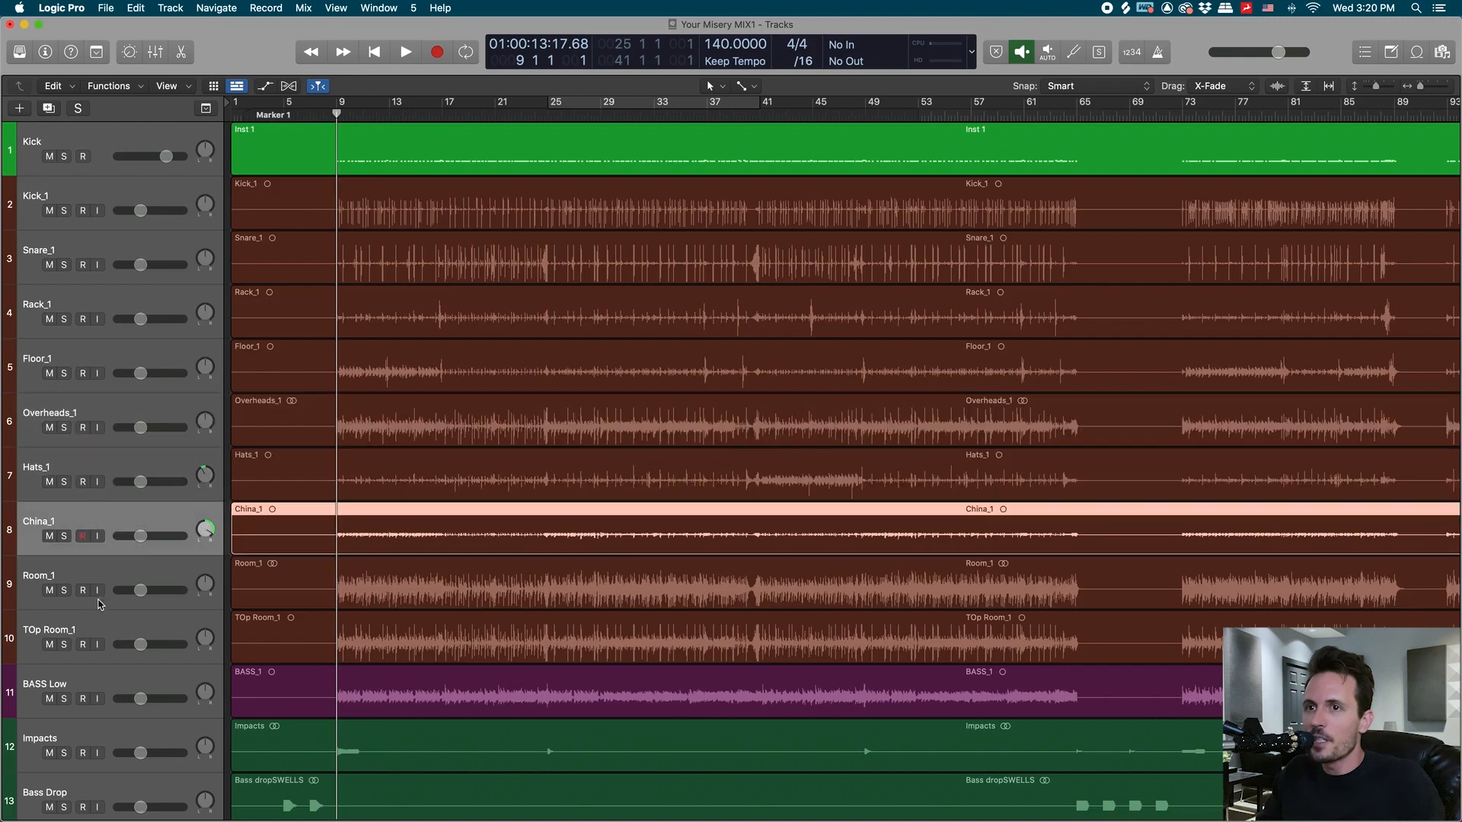
{"action": "left_click", "coordinate": [110, 619]}
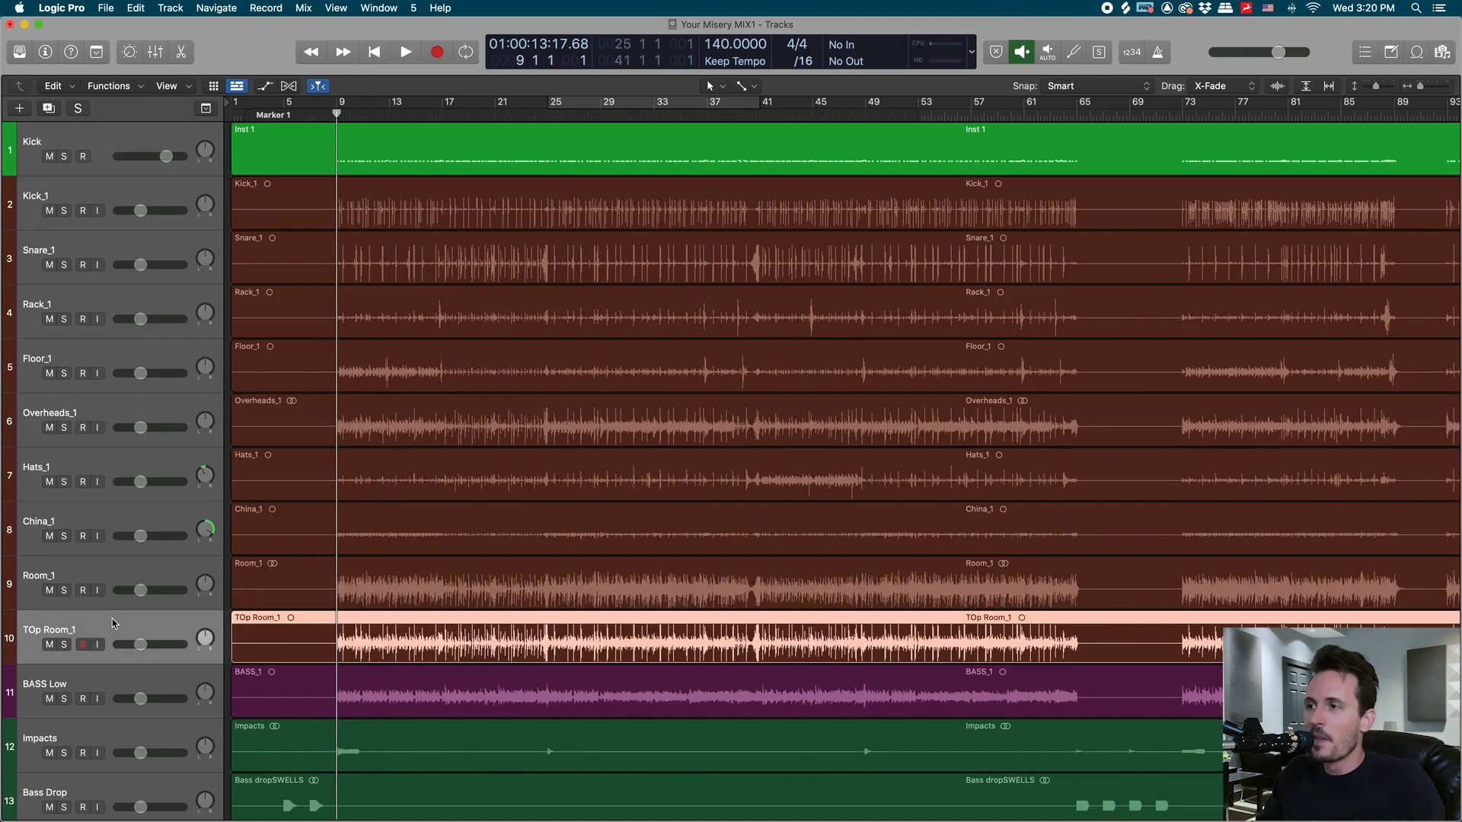
- Review the BASS Low track and the percussion, synth and effects tracks from Impacts to Vocal Chop
{"action": "left_click", "coordinate": [118, 679]}
{"action": "scroll", "coordinate": [286, 677], "scroll_direction": "down", "scroll_amount": 4}
{"action": "left_click", "coordinate": [103, 583]}
{"action": "scroll", "coordinate": [236, 569], "scroll_direction": "down", "scroll_amount": 10}
{"action": "left_click", "coordinate": [148, 571], "text": "shift"}
{"action": "scroll", "coordinate": [628, 531], "scroll_direction": "up", "scroll_amount": 4}
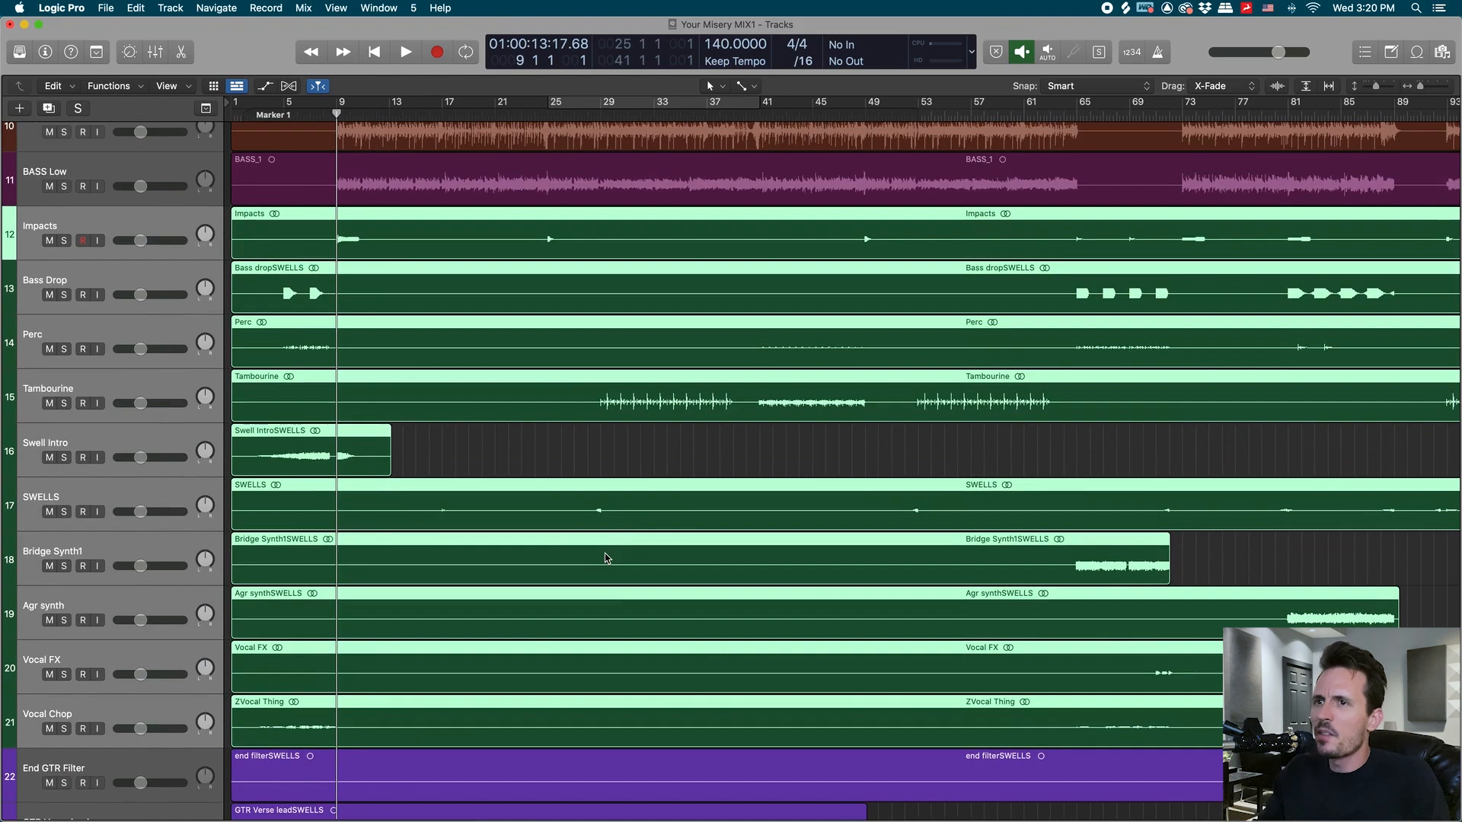
{"action": "scroll", "coordinate": [581, 543], "scroll_direction": "down", "scroll_amount": 10}
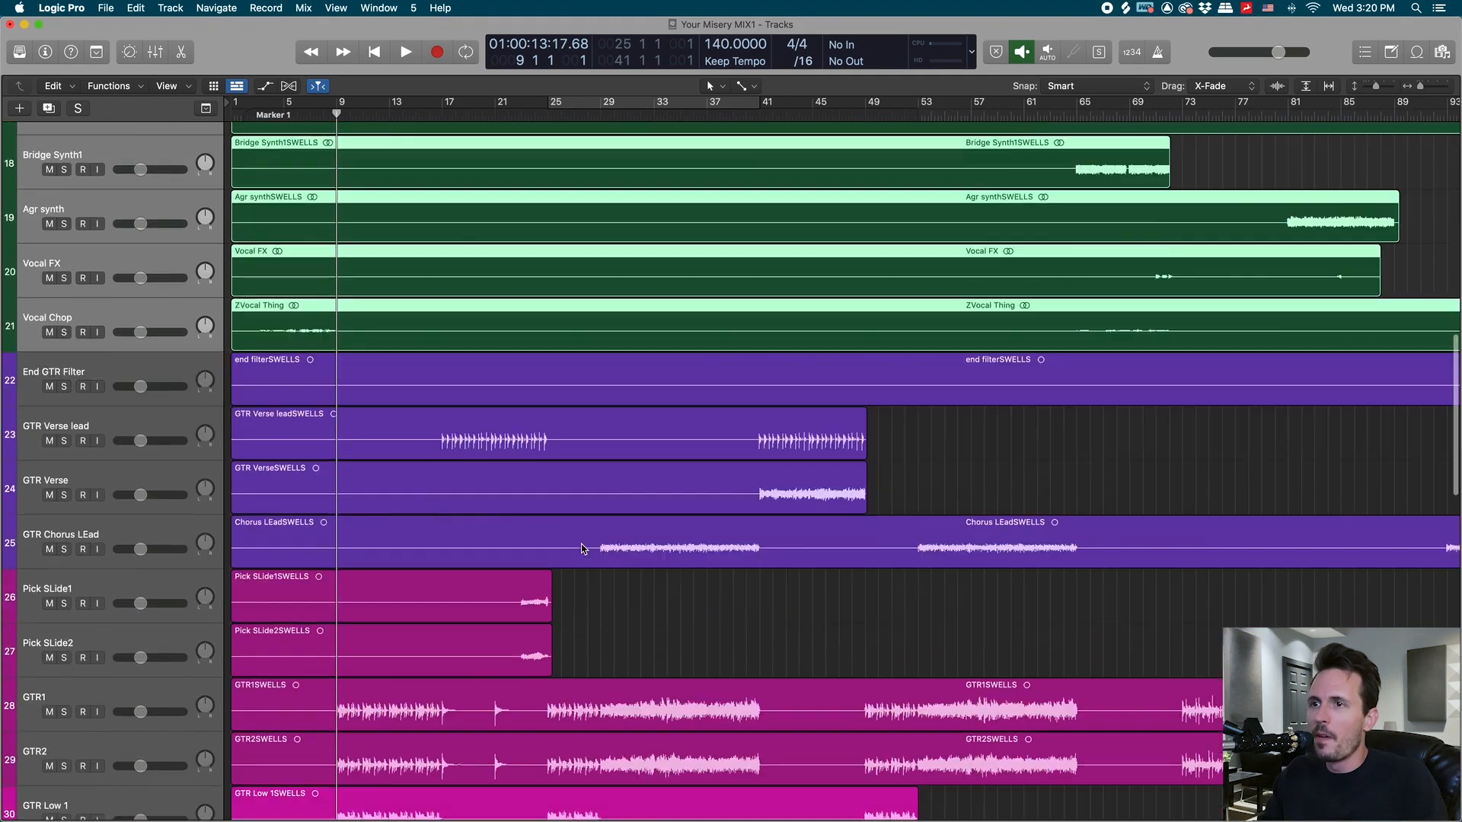
- Review the lead and rhythm guitar tracks from End GTR Filter to GTR low 2
{"action": "left_click", "coordinate": [112, 362]}
{"action": "left_click", "coordinate": [204, 525], "text": "shift"}
{"action": "scroll", "coordinate": [362, 498], "scroll_direction": "down", "scroll_amount": 3}
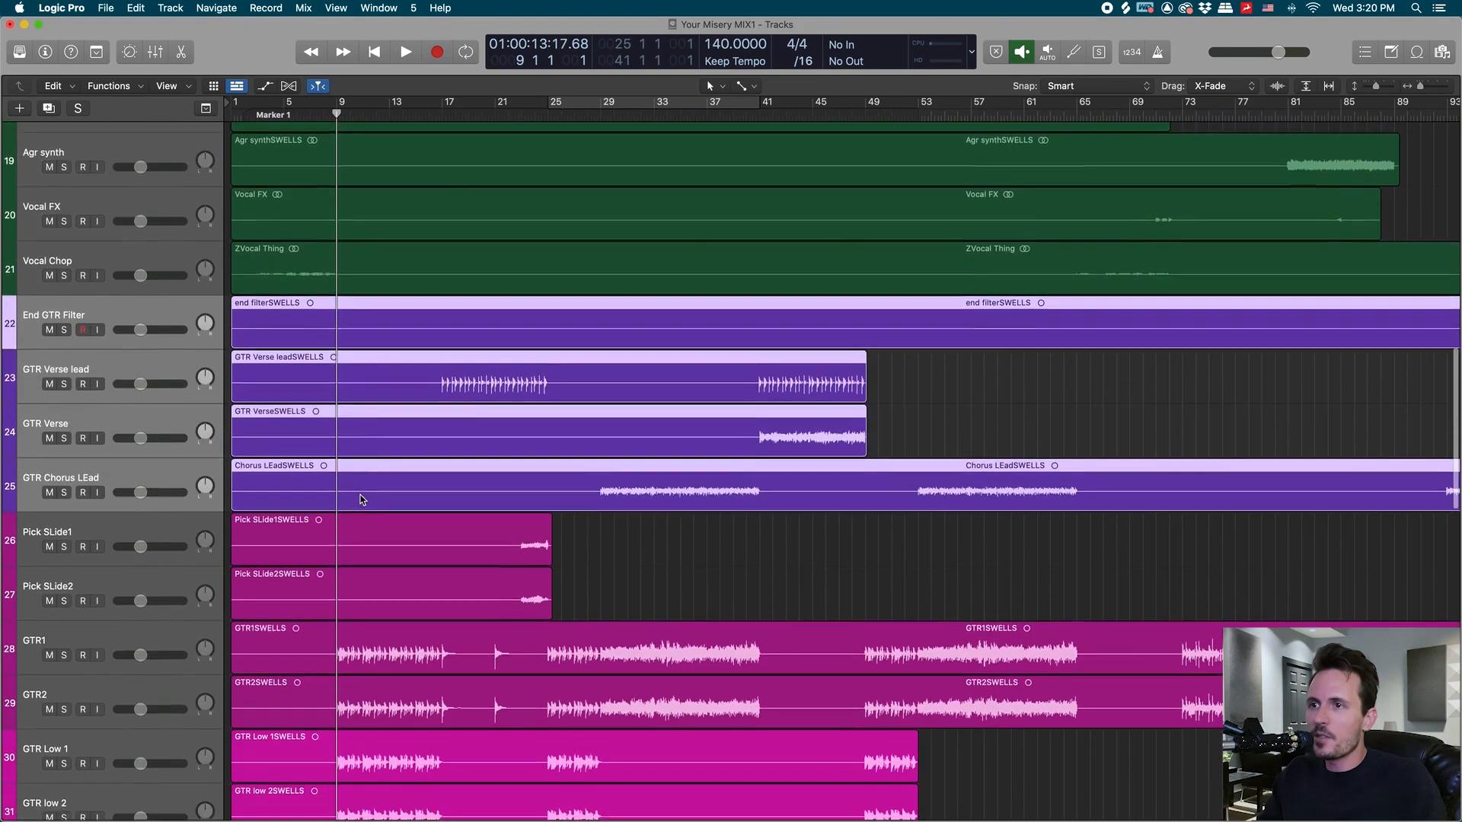
{"action": "left_click", "coordinate": [79, 478]}
{"action": "scroll", "coordinate": [287, 525], "scroll_direction": "down", "scroll_amount": 4}
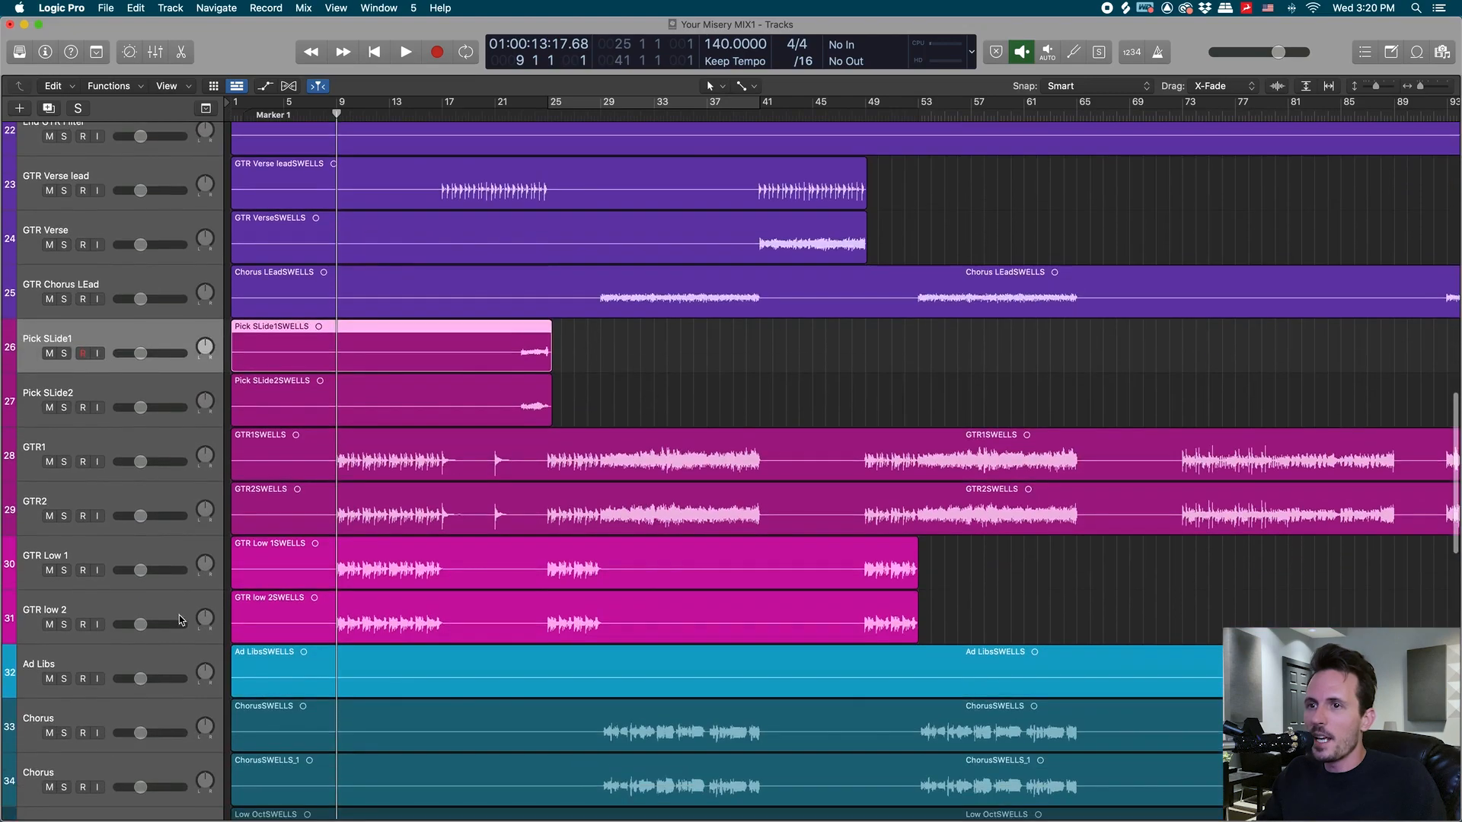
{"action": "left_click", "coordinate": [102, 603], "text": "shift"}
{"action": "scroll", "coordinate": [117, 578], "scroll_direction": "down", "scroll_amount": 2}
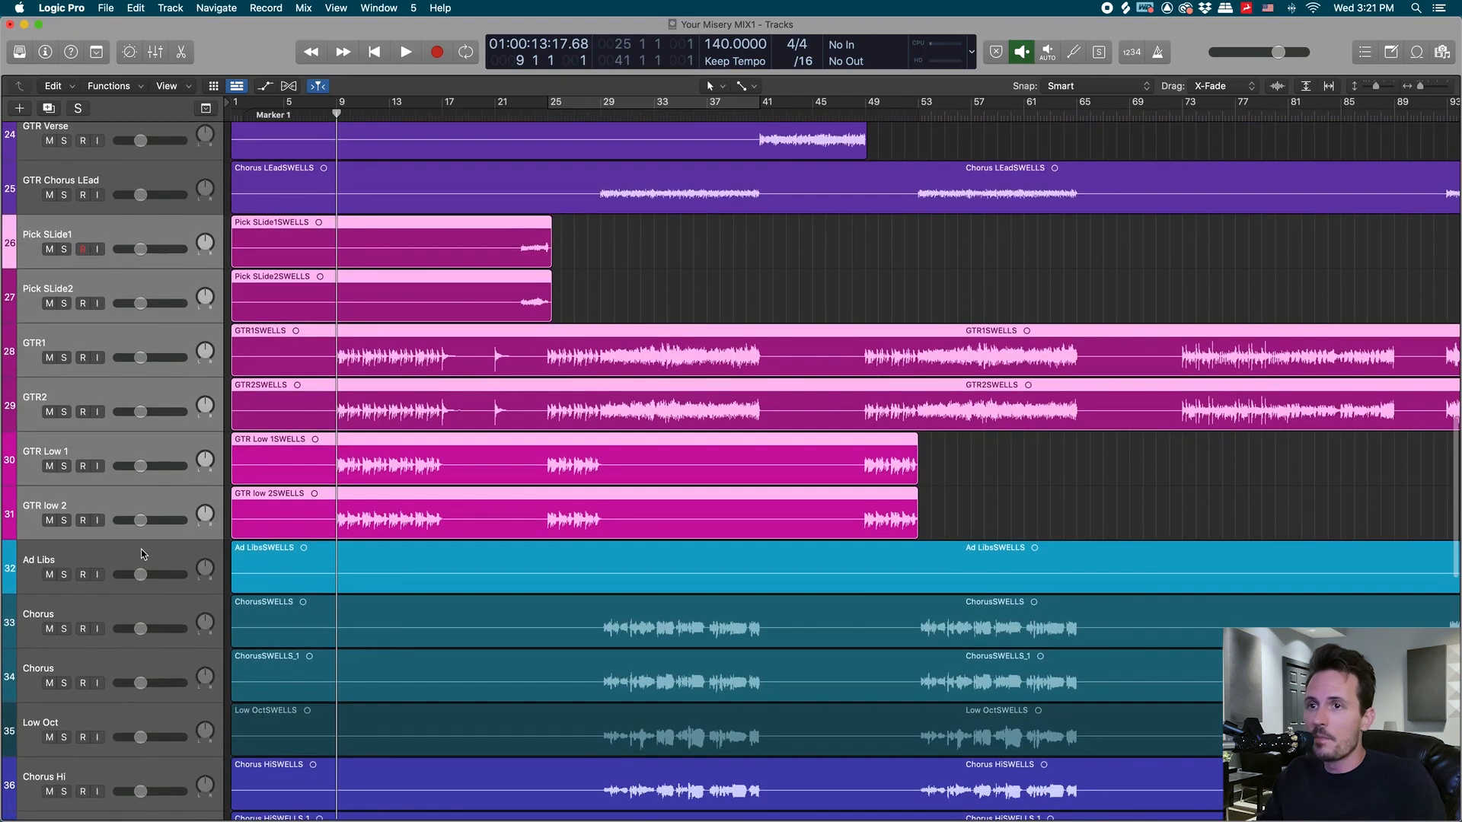
- Review the vocal tracks from Ad Libs down to Screams Layer and return to the first track
{"action": "scroll", "coordinate": [358, 587], "scroll_direction": "down", "scroll_amount": 18}
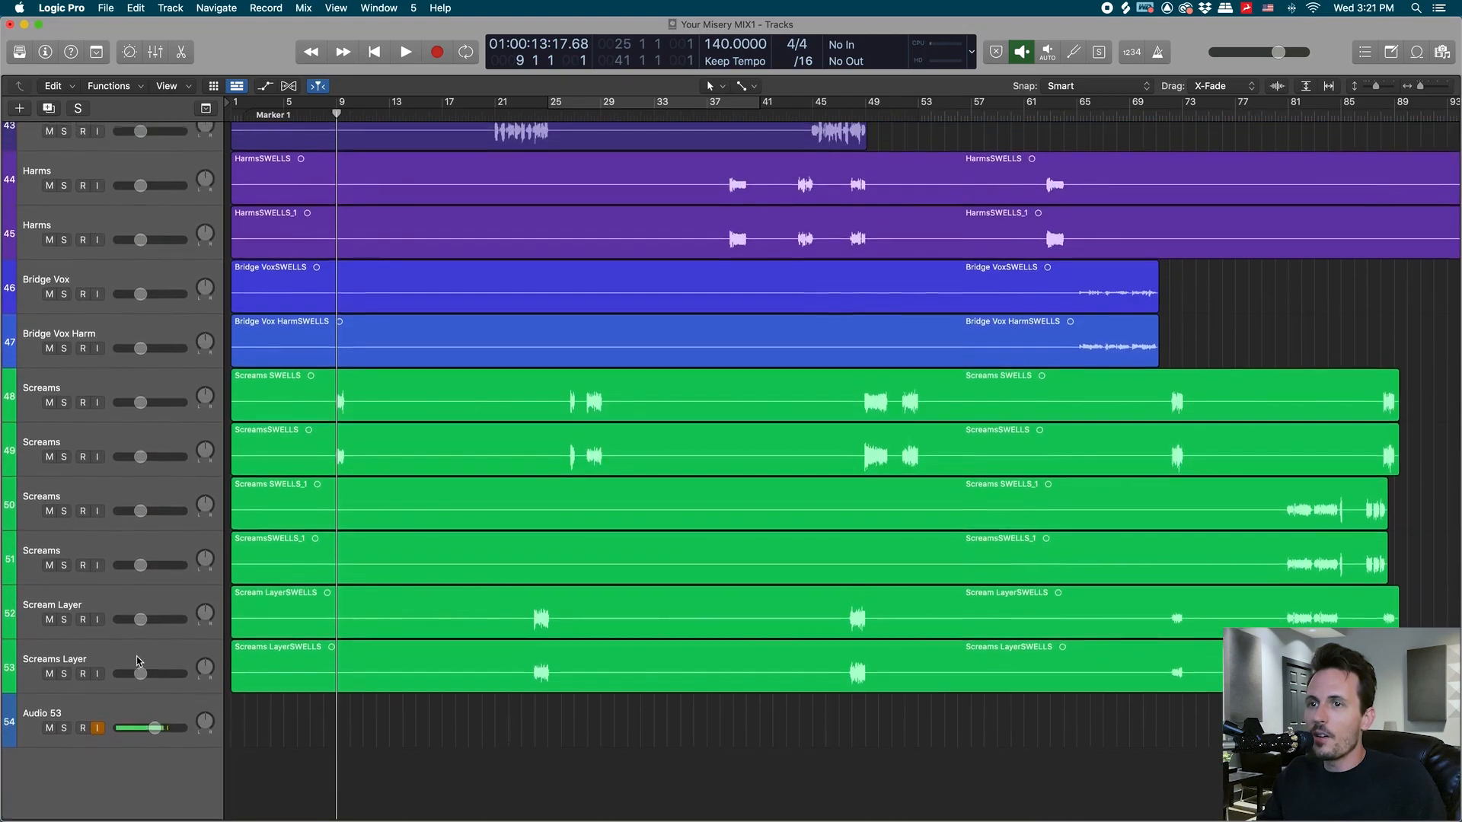
{"action": "scroll", "coordinate": [545, 613], "scroll_direction": "up", "scroll_amount": 6}
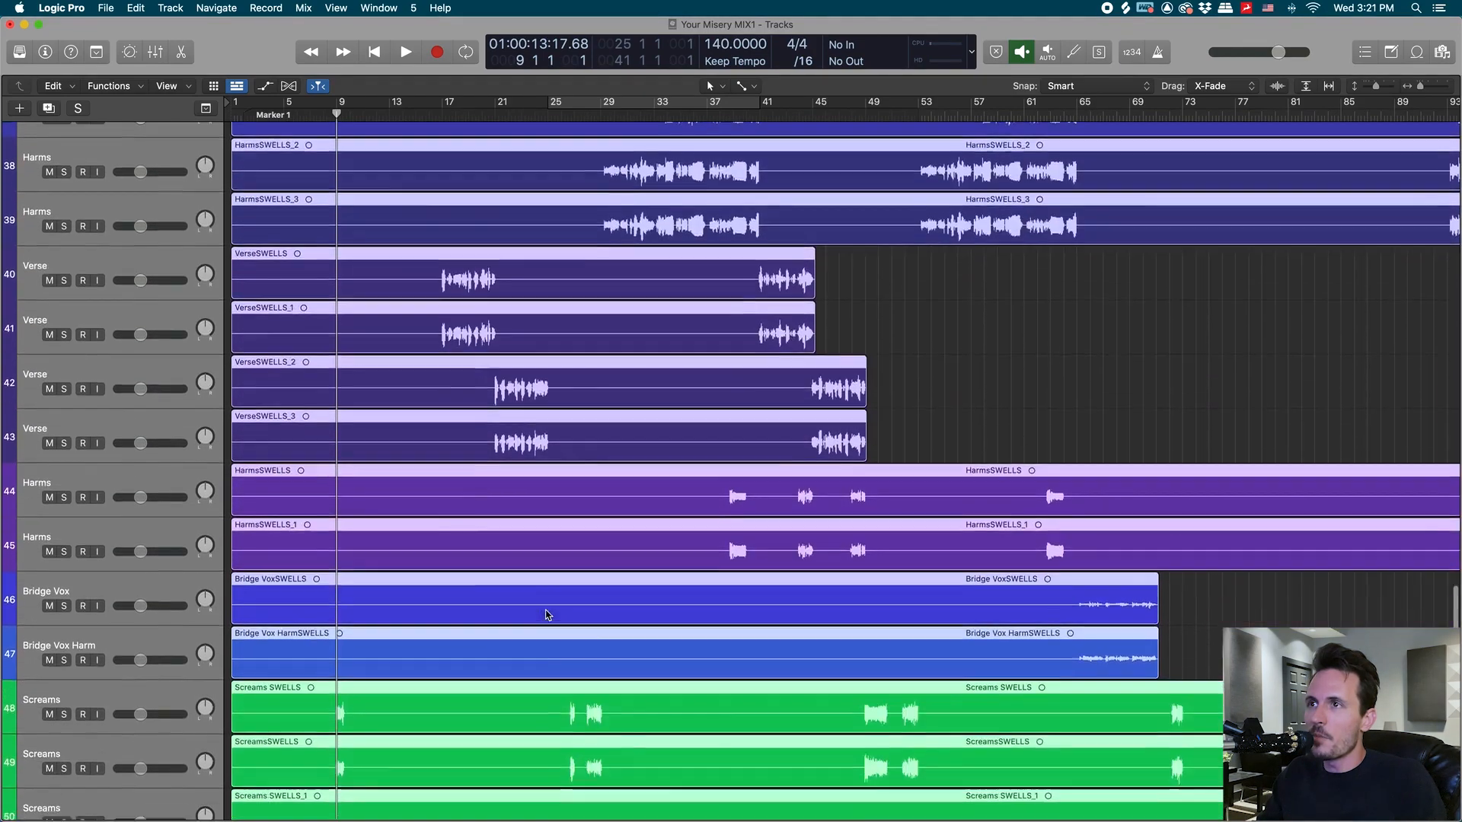
{"action": "scroll", "coordinate": [545, 613], "scroll_direction": "down", "scroll_amount": 6}
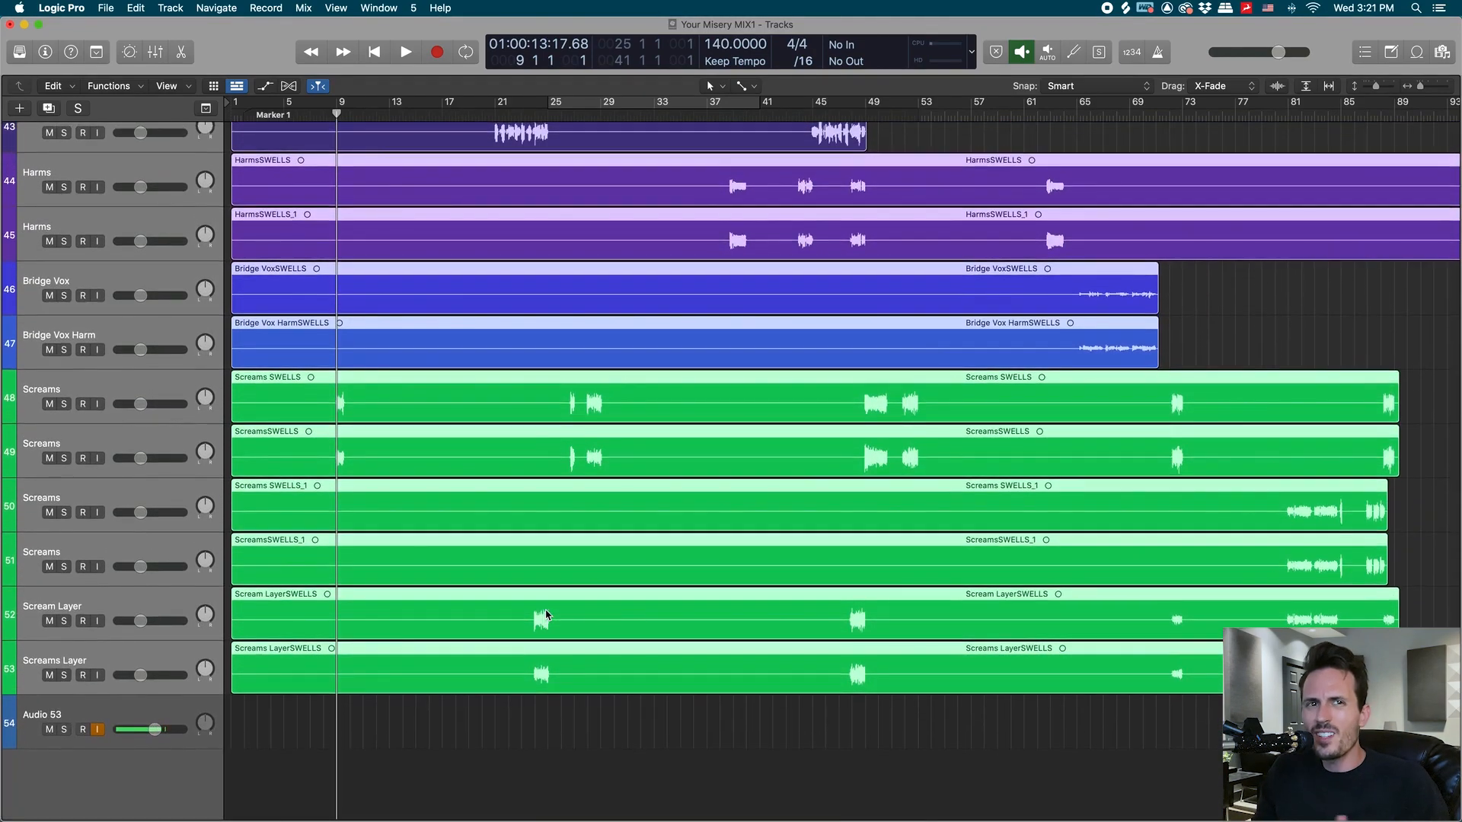
{"action": "scroll", "coordinate": [545, 615], "scroll_direction": "up", "scroll_amount": 20}
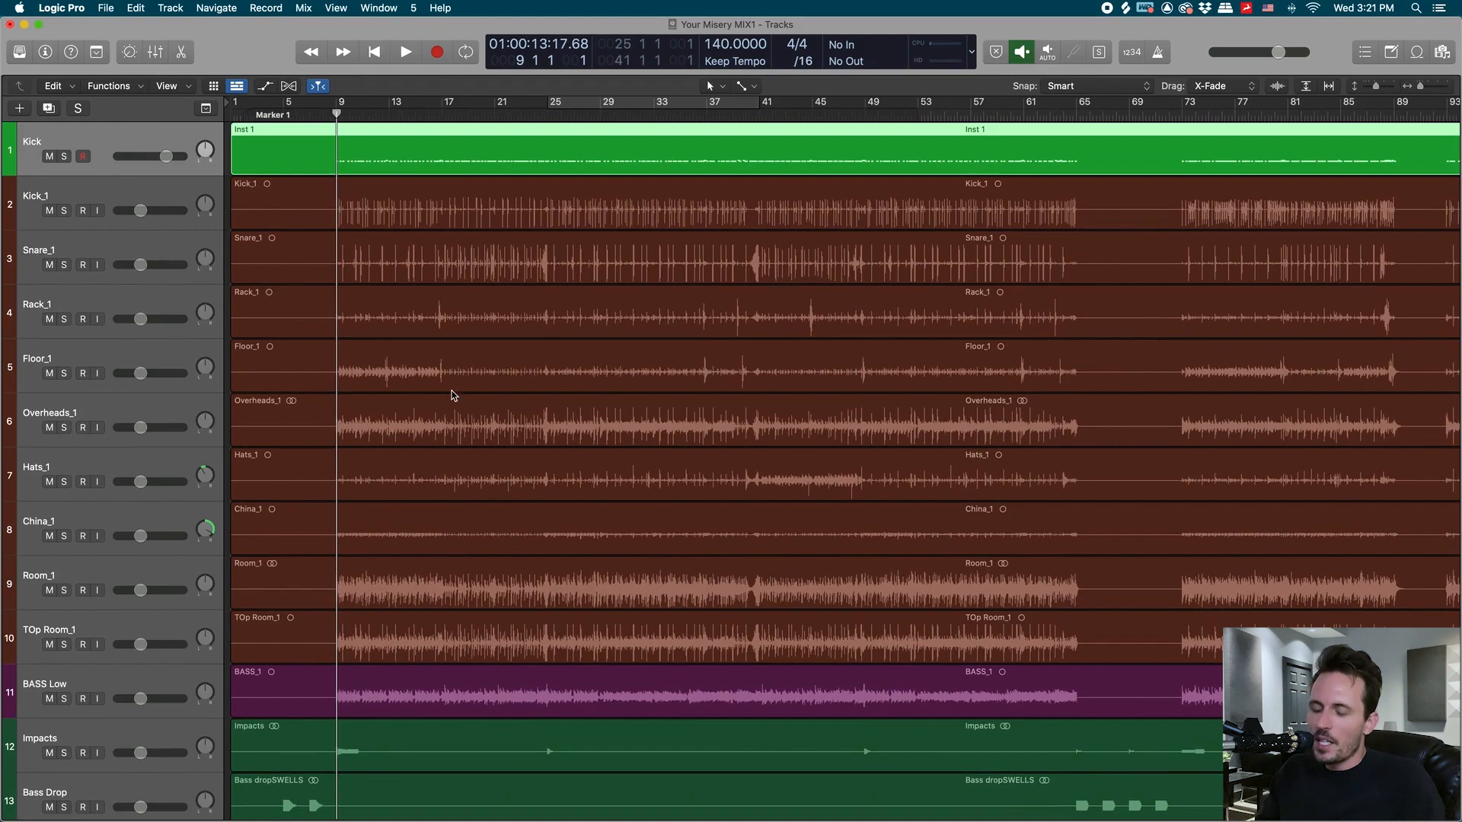
- Listen to the arrangement starting from bar 25
{"action": "left_click", "coordinate": [549, 115]}
{"action": "scroll", "coordinate": [630, 166], "scroll_direction": "up", "scroll_amount": 2}
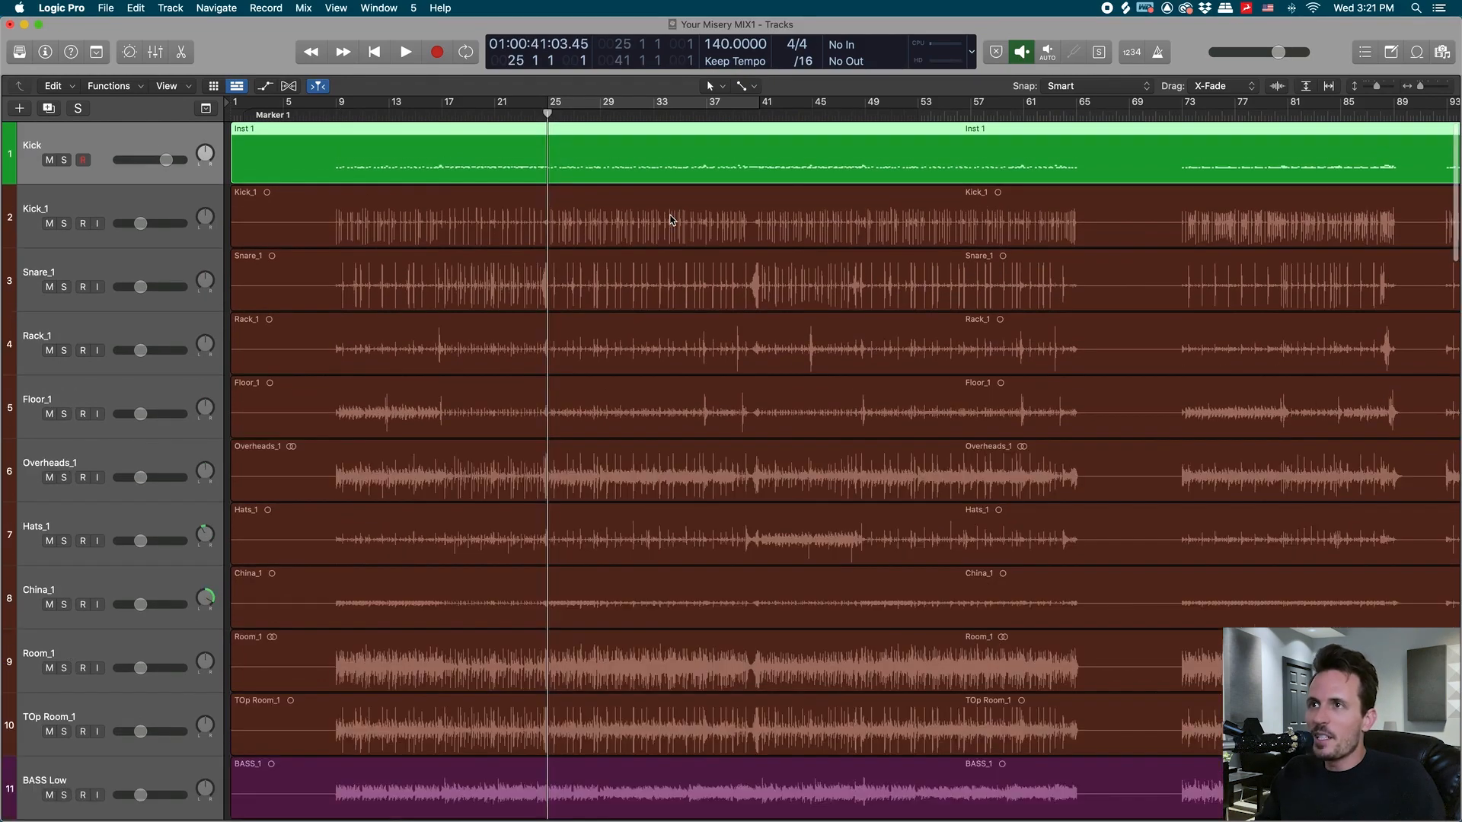
{"action": "key", "text": "space"}
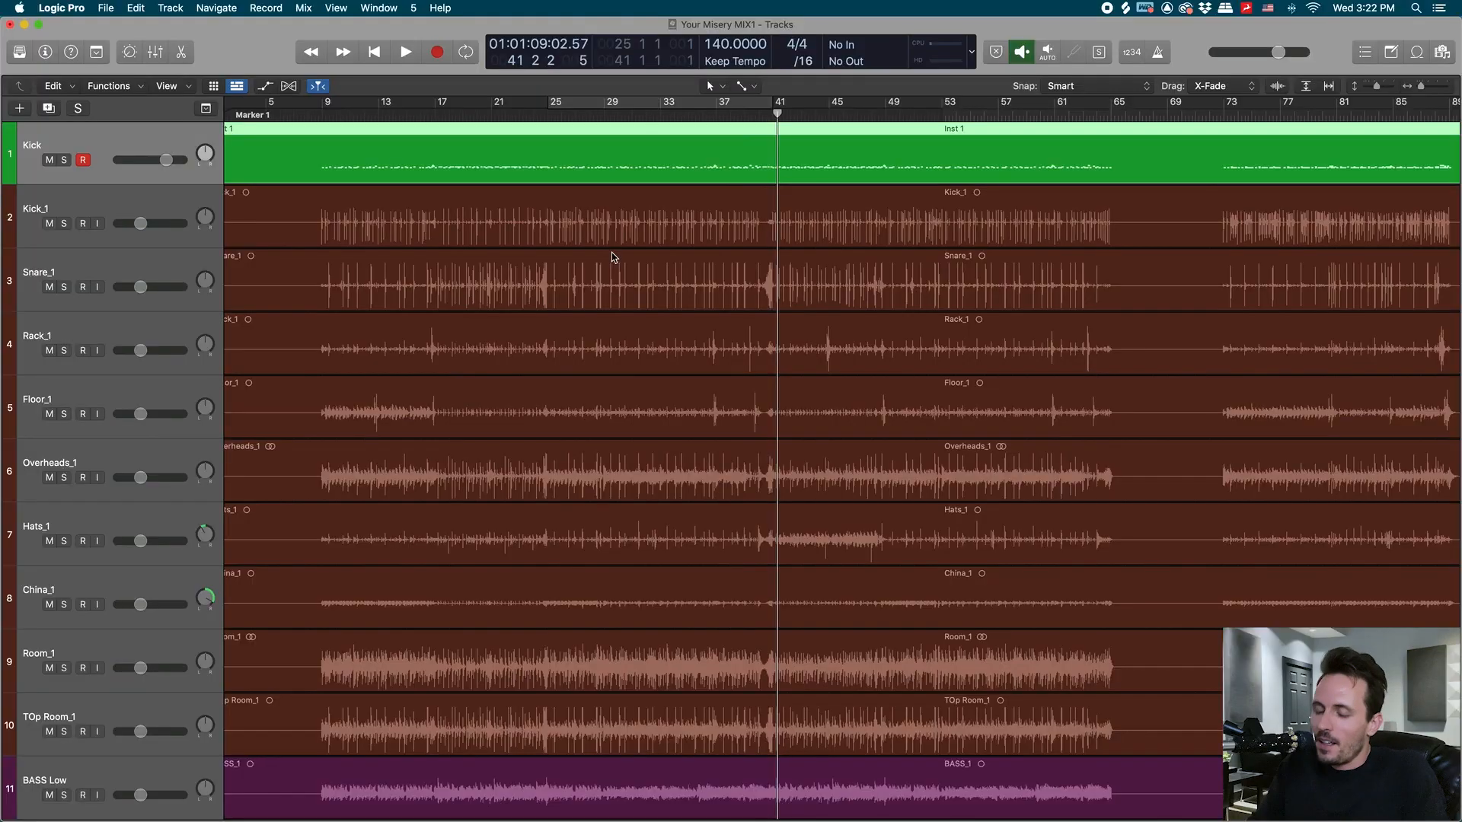
- Show the mixer and mute all channels from BASS Low through Screams Layer
{"action": "key", "text": "x"}
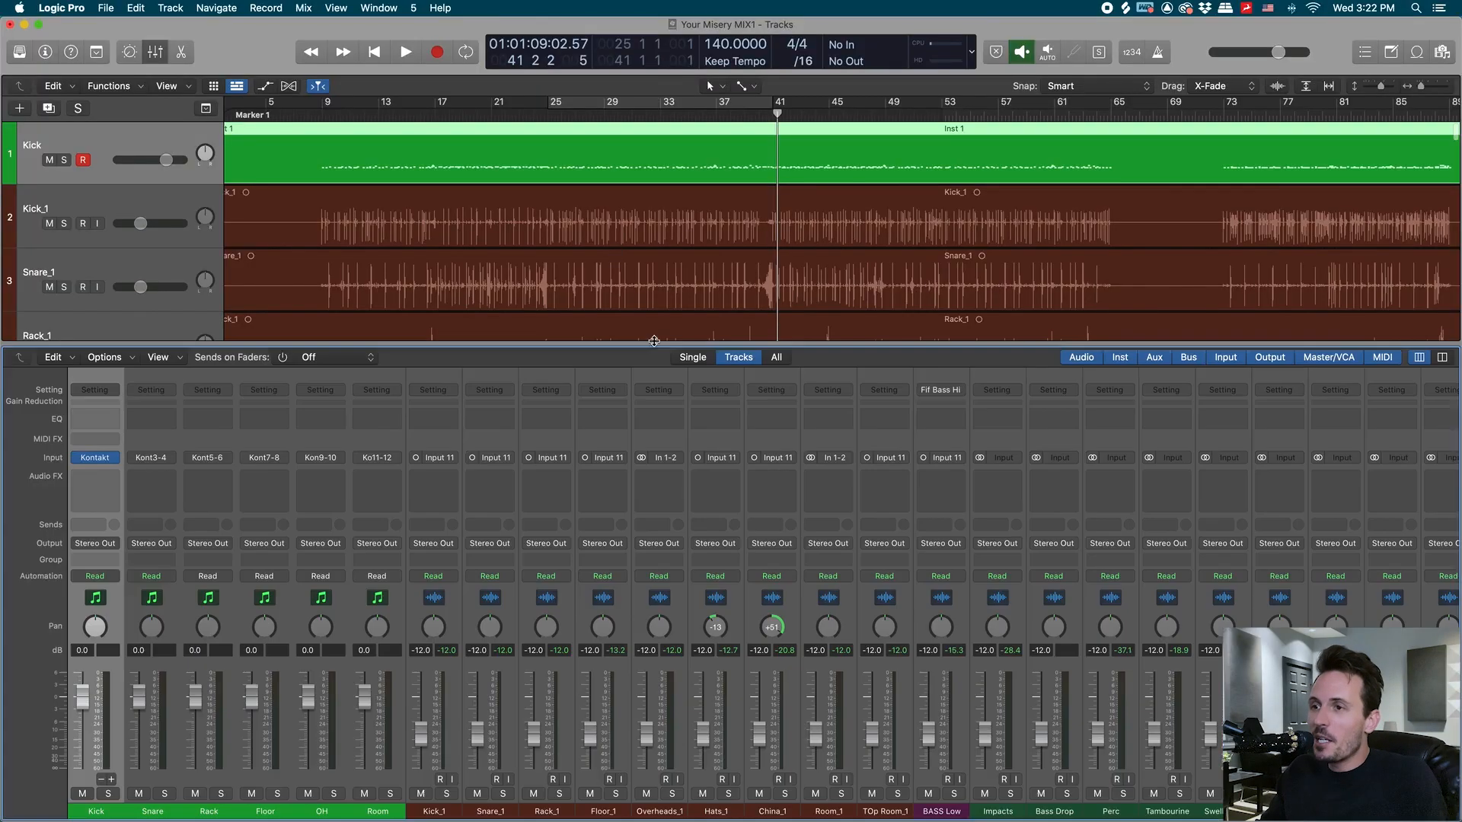
{"action": "scroll", "coordinate": [966, 655], "scroll_direction": "right", "scroll_amount": 4}
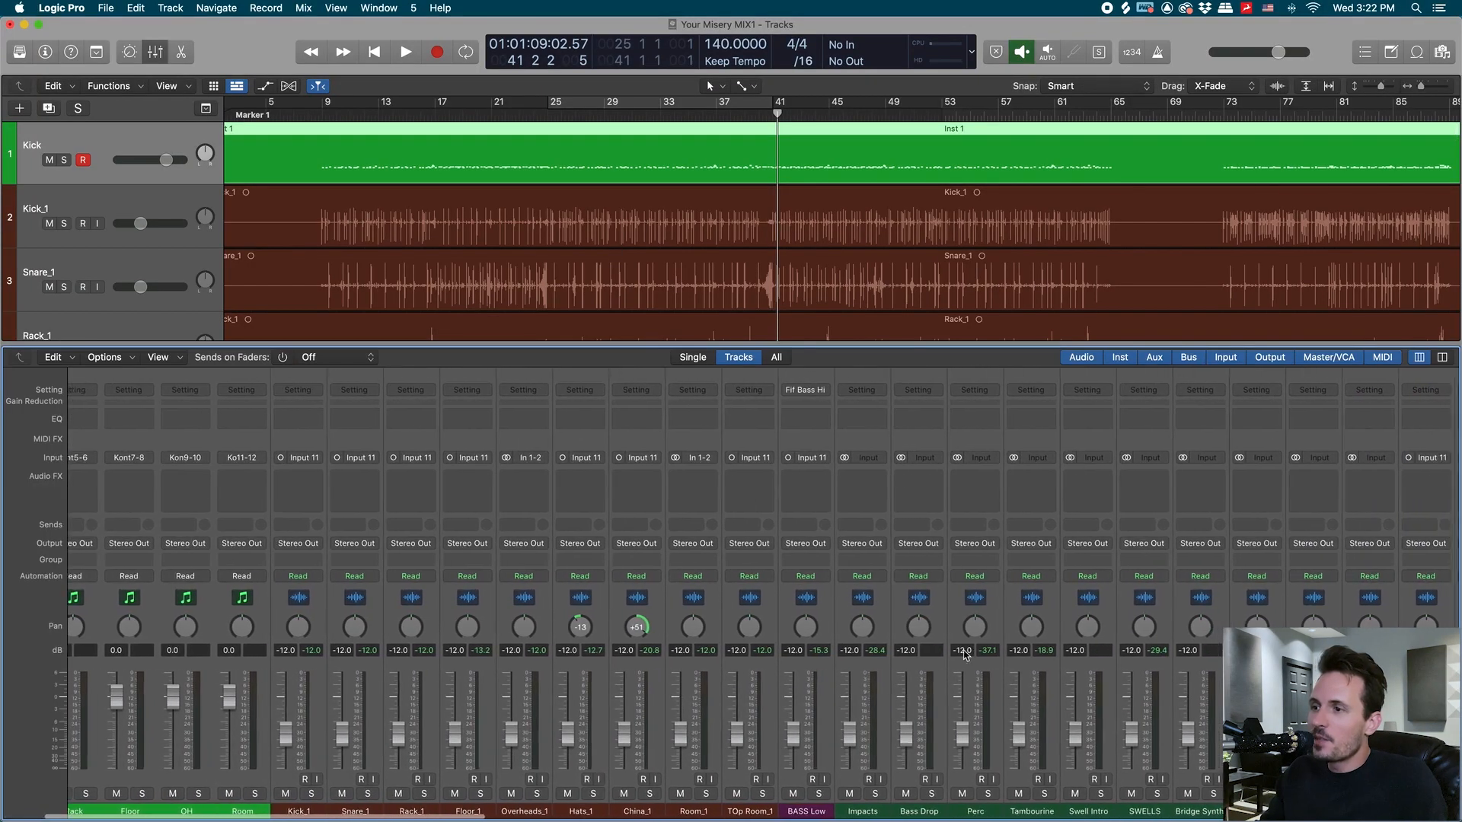
{"action": "left_click", "coordinate": [822, 602]}
{"action": "scroll", "coordinate": [784, 605], "scroll_direction": "right", "scroll_amount": 15}
{"action": "scroll", "coordinate": [742, 605], "scroll_direction": "left", "scroll_amount": 1}
{"action": "left_click", "coordinate": [484, 600], "text": "shift"}
{"action": "left_click", "coordinate": [456, 794]}
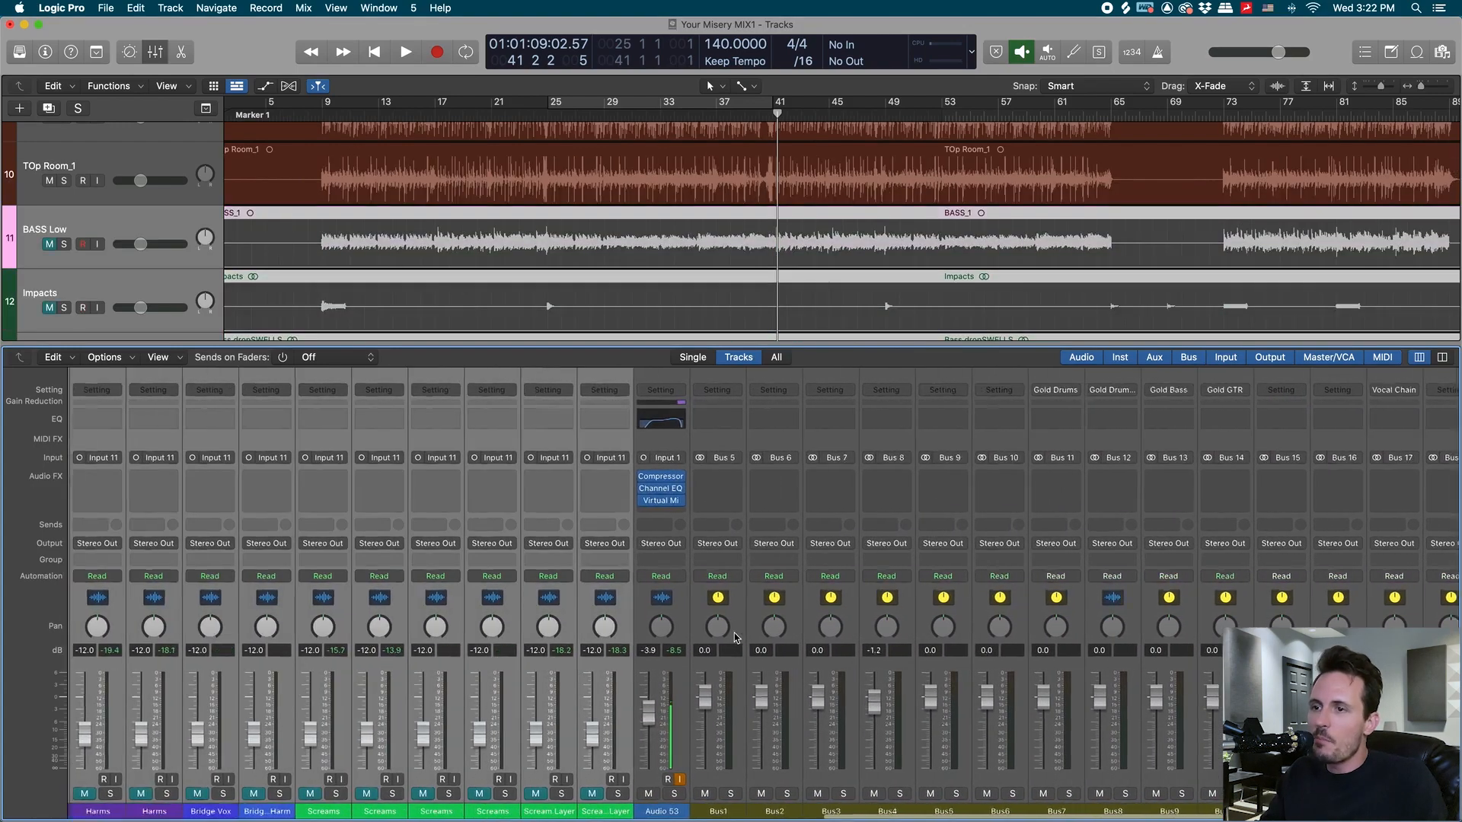
- Pull the faders of the Kick_1, Snare_1, Rack_1 and Floor_1 channels all the way down together
{"action": "scroll", "coordinate": [312, 628], "scroll_direction": "left", "scroll_amount": 15}
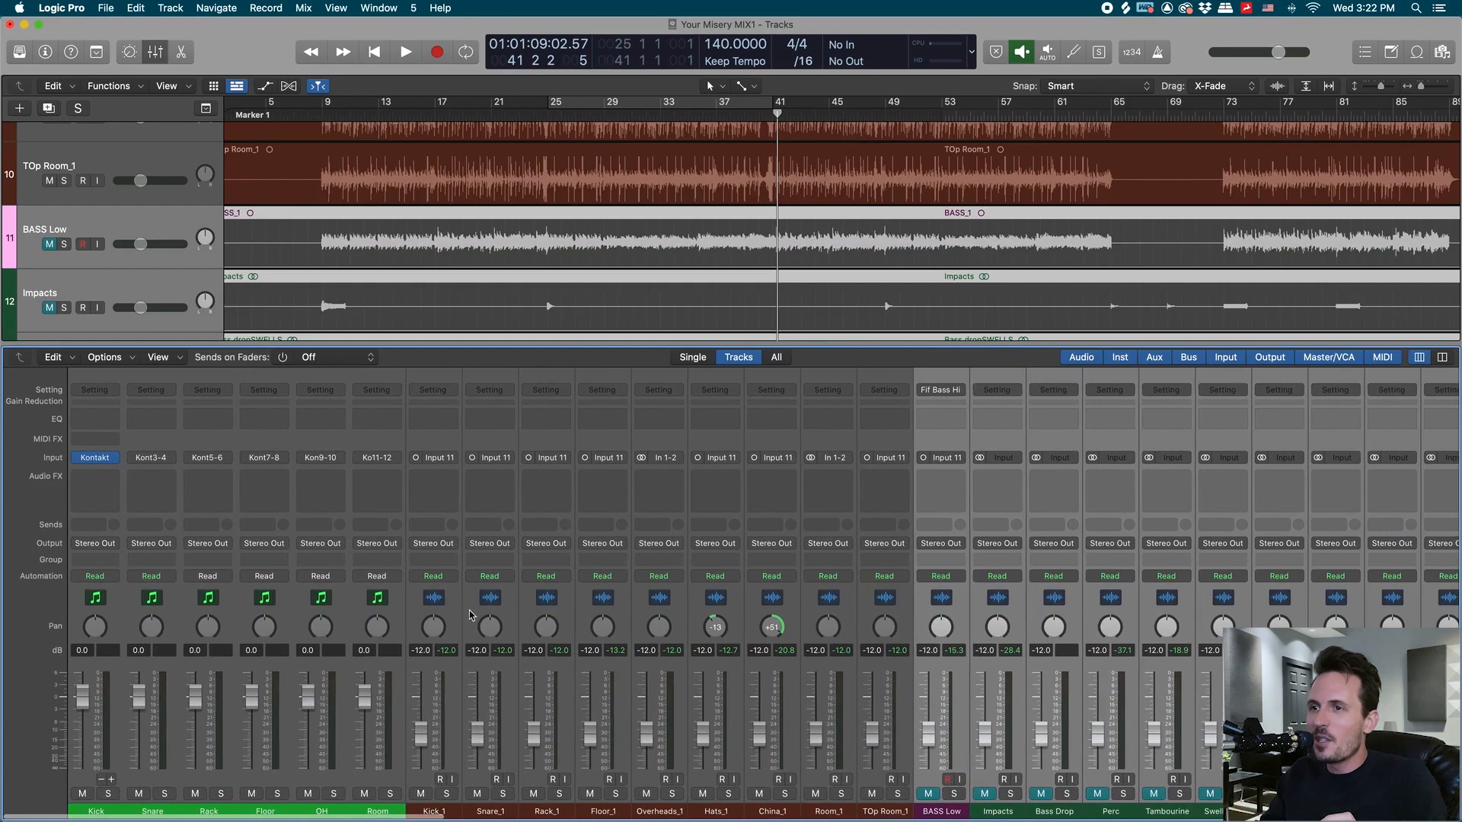
{"action": "left_click", "coordinate": [452, 600]}
{"action": "left_click", "coordinate": [596, 643], "text": "shift"}
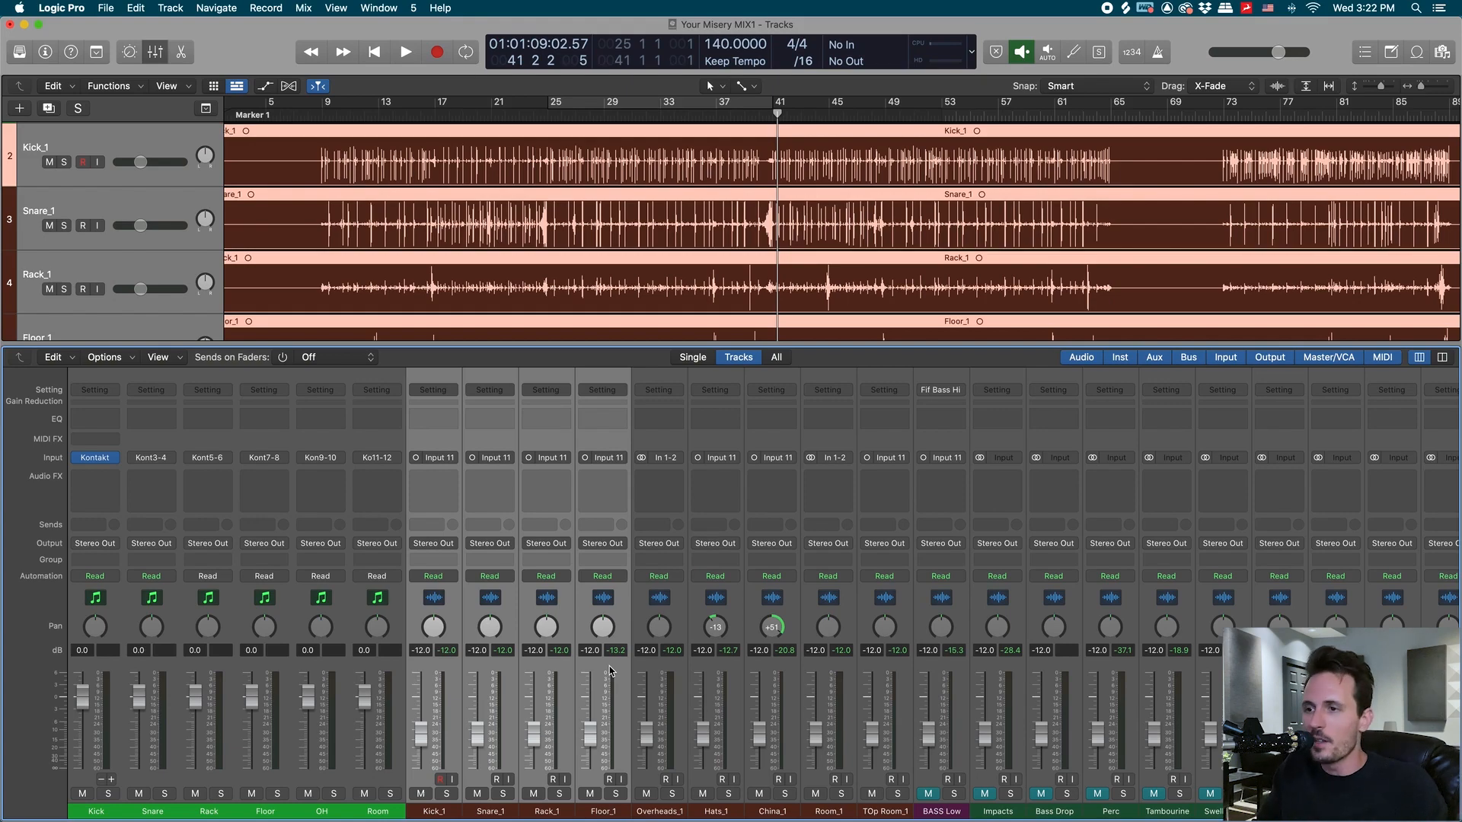
{"action": "left_click", "coordinate": [665, 603]}
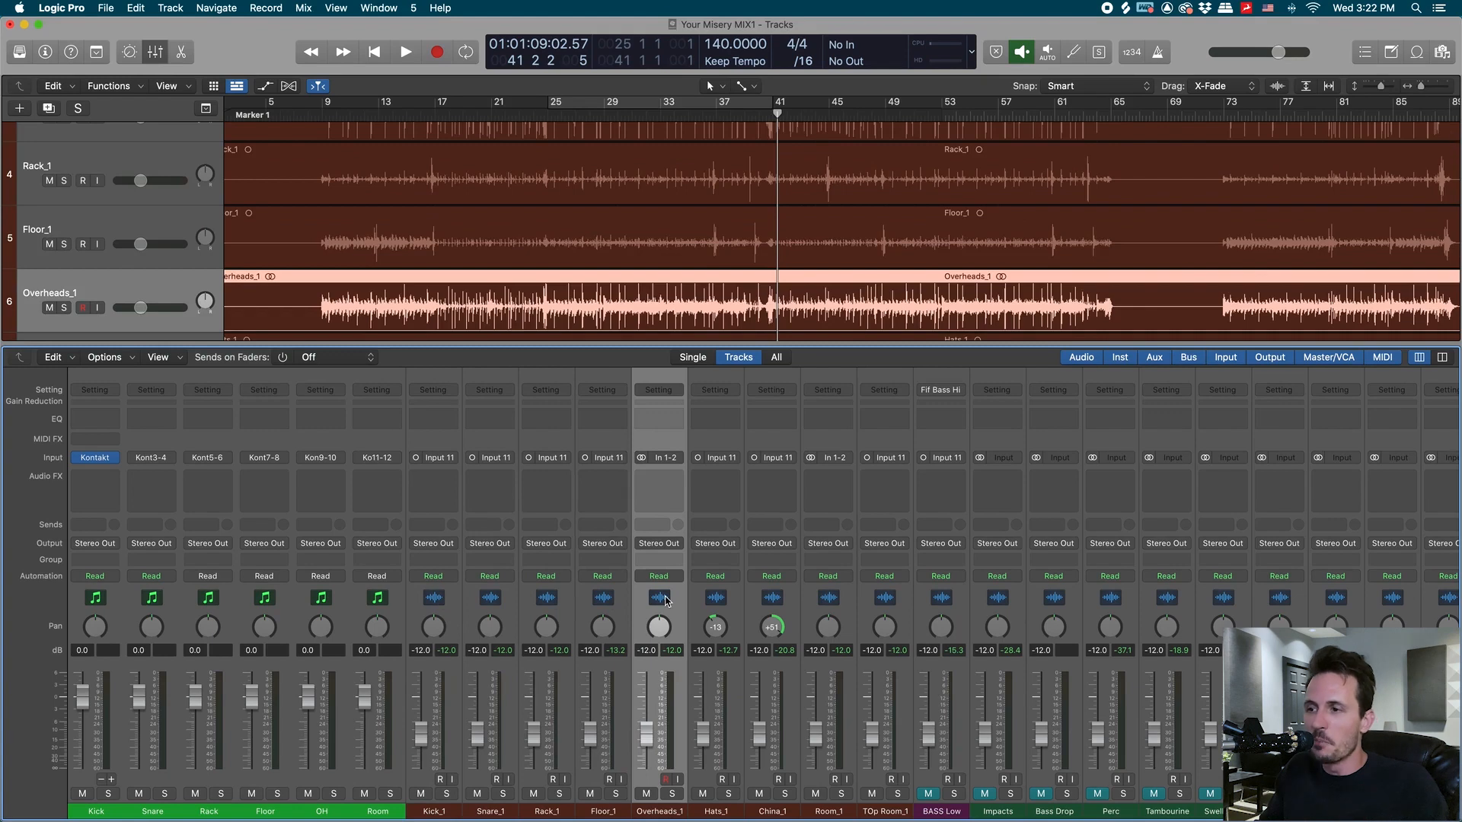
{"action": "left_click_drag", "start_coordinate": [450, 599], "coordinate": [622, 600]}
{"action": "left_click_drag", "start_coordinate": [595, 733], "coordinate": [598, 821]}
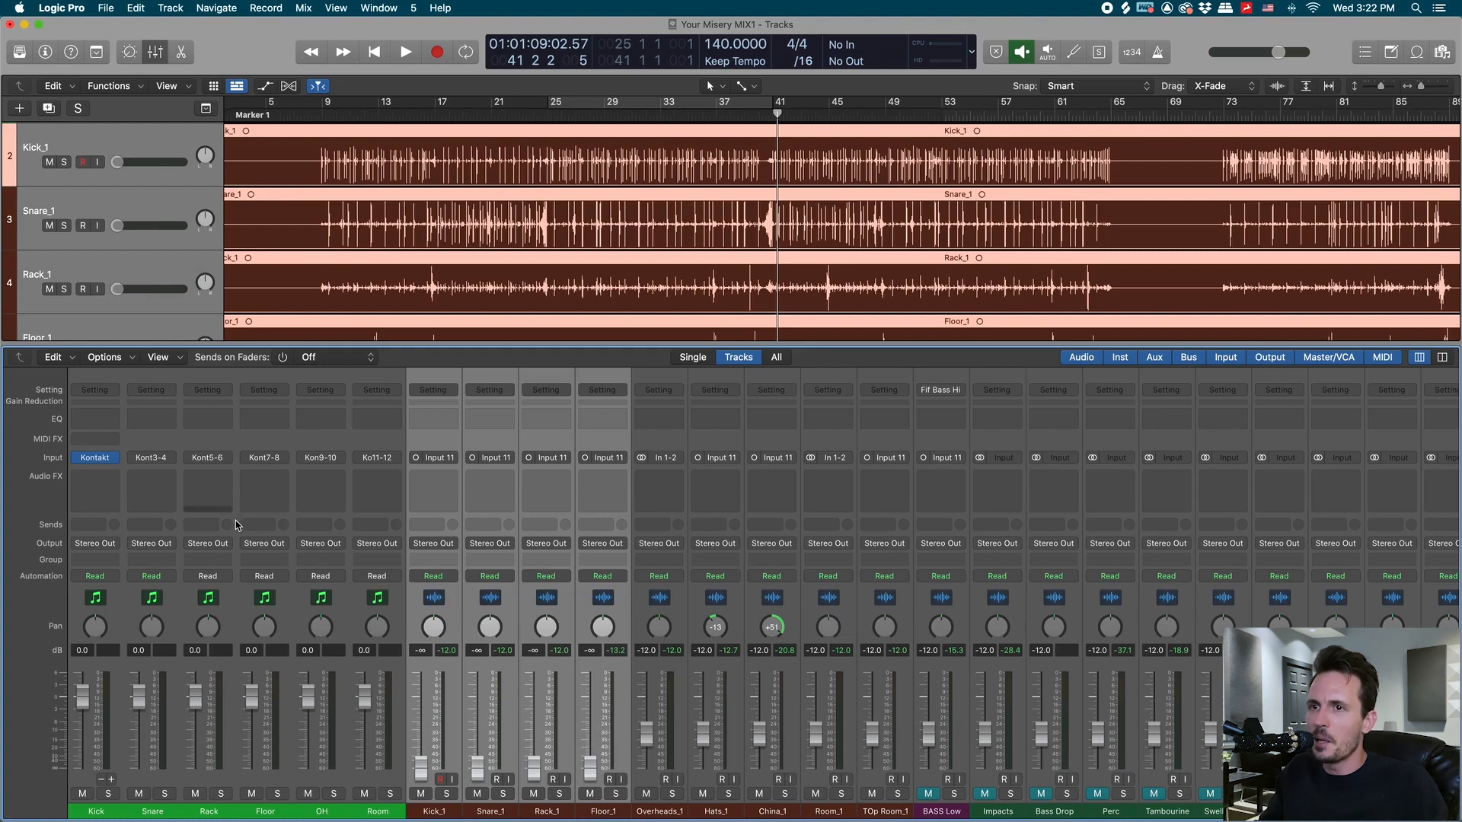
- Raise the Overheads_1 through TOp Room_1 faders together to -9.2 dB while listening to playback
{"action": "key", "text": "space"}
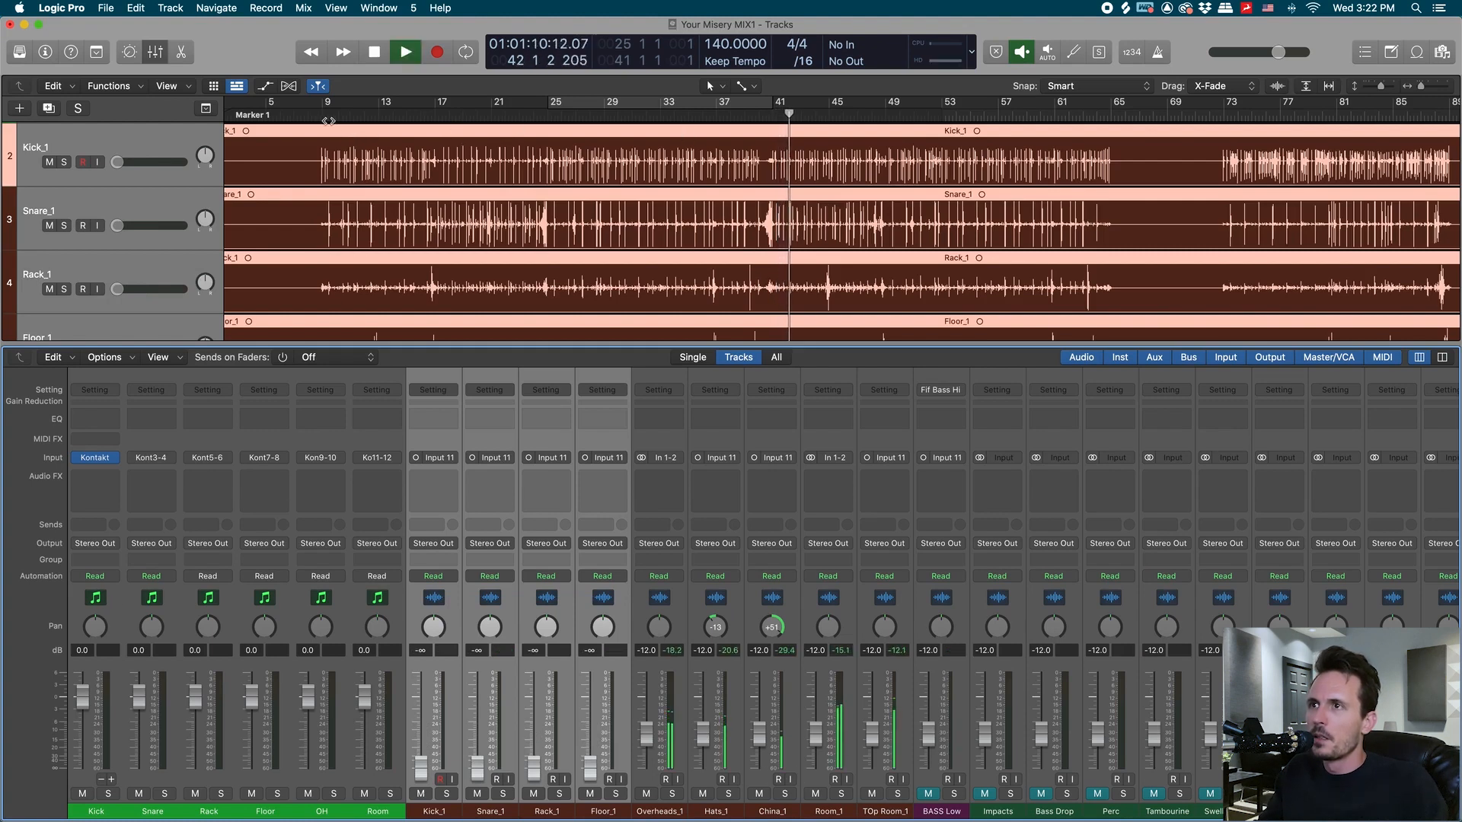
{"action": "key", "text": "space"}
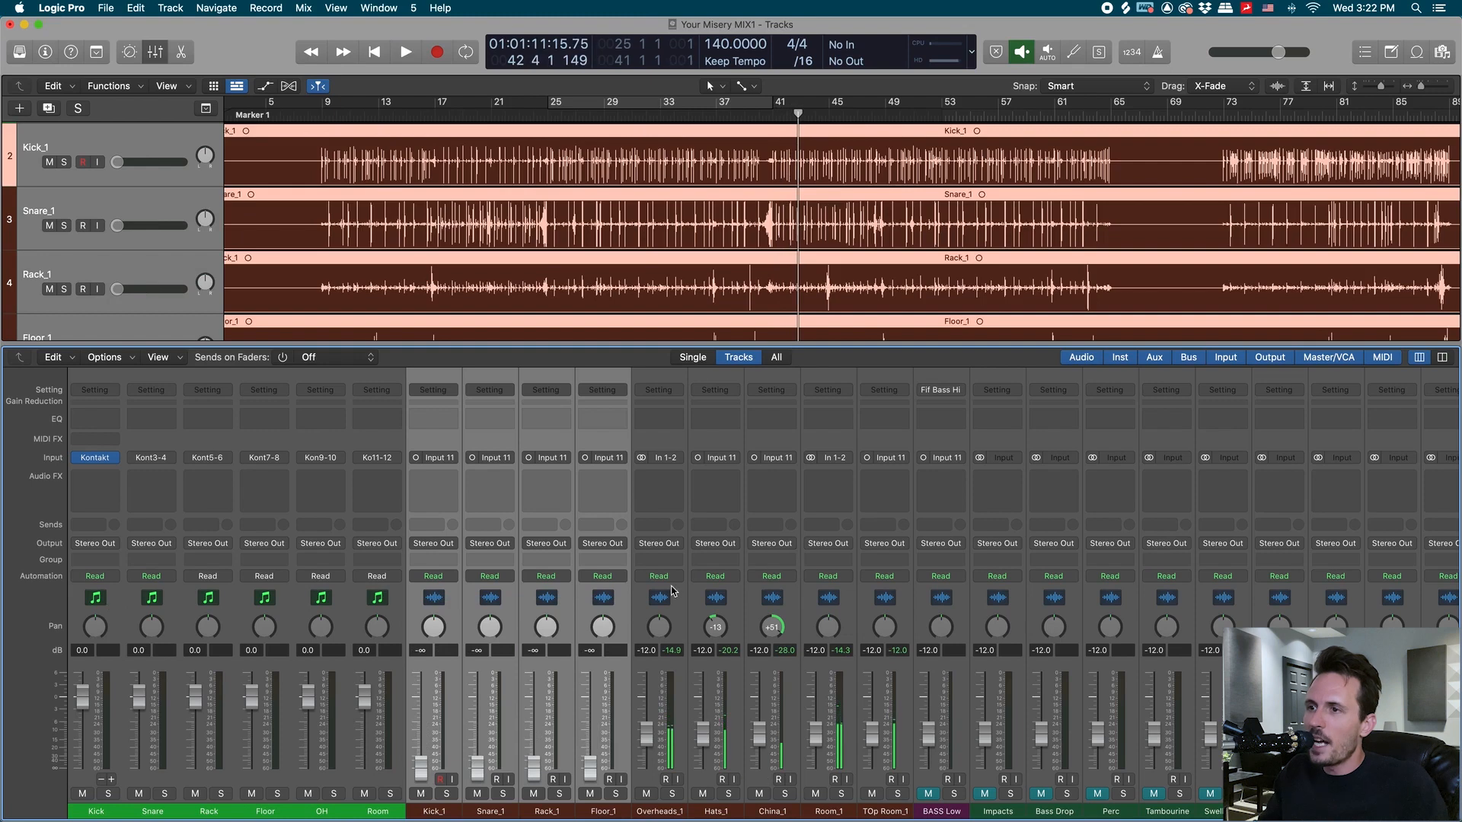
{"action": "left_click", "coordinate": [673, 605]}
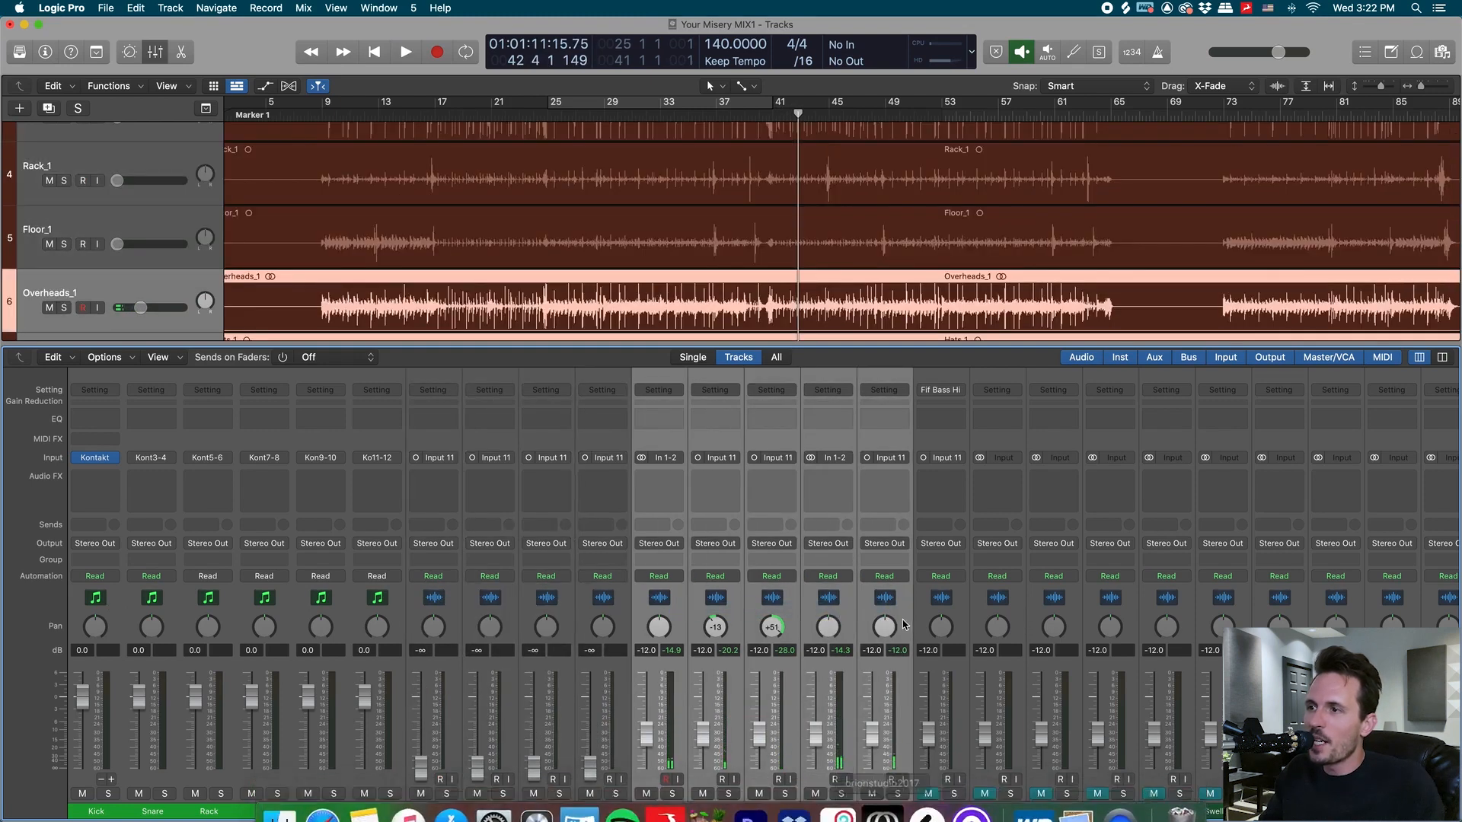
{"action": "key", "text": "space"}
{"action": "left_click_drag", "start_coordinate": [700, 742], "coordinate": [719, 733]}
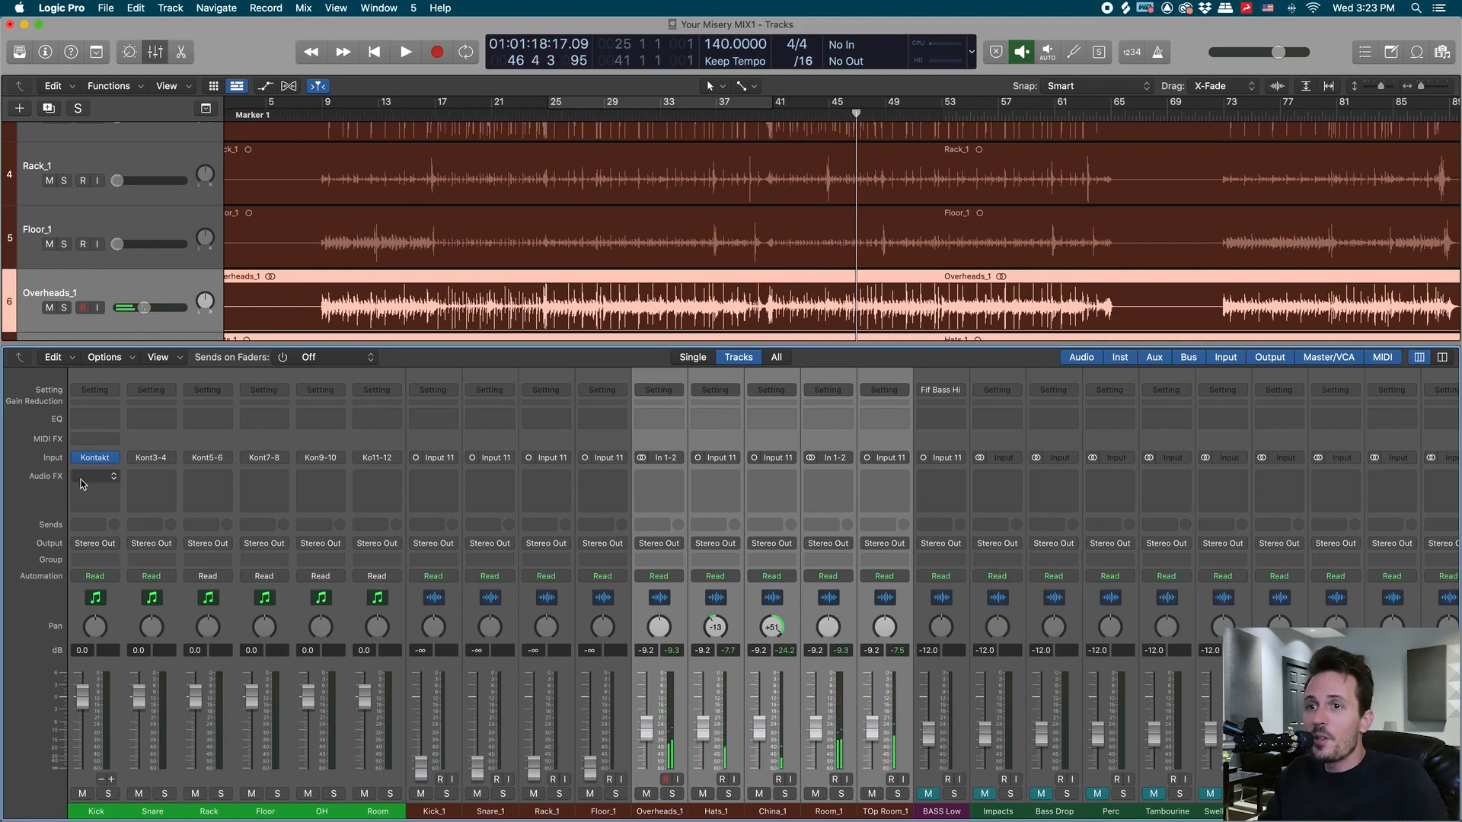
- Load Drum Daddy.nki in Kontakt on the Kick instrument channel and set its MIDI channel to omni
{"action": "left_click", "coordinate": [96, 460]}
{"action": "left_click_drag", "start_coordinate": [906, 223], "coordinate": [857, 156]}
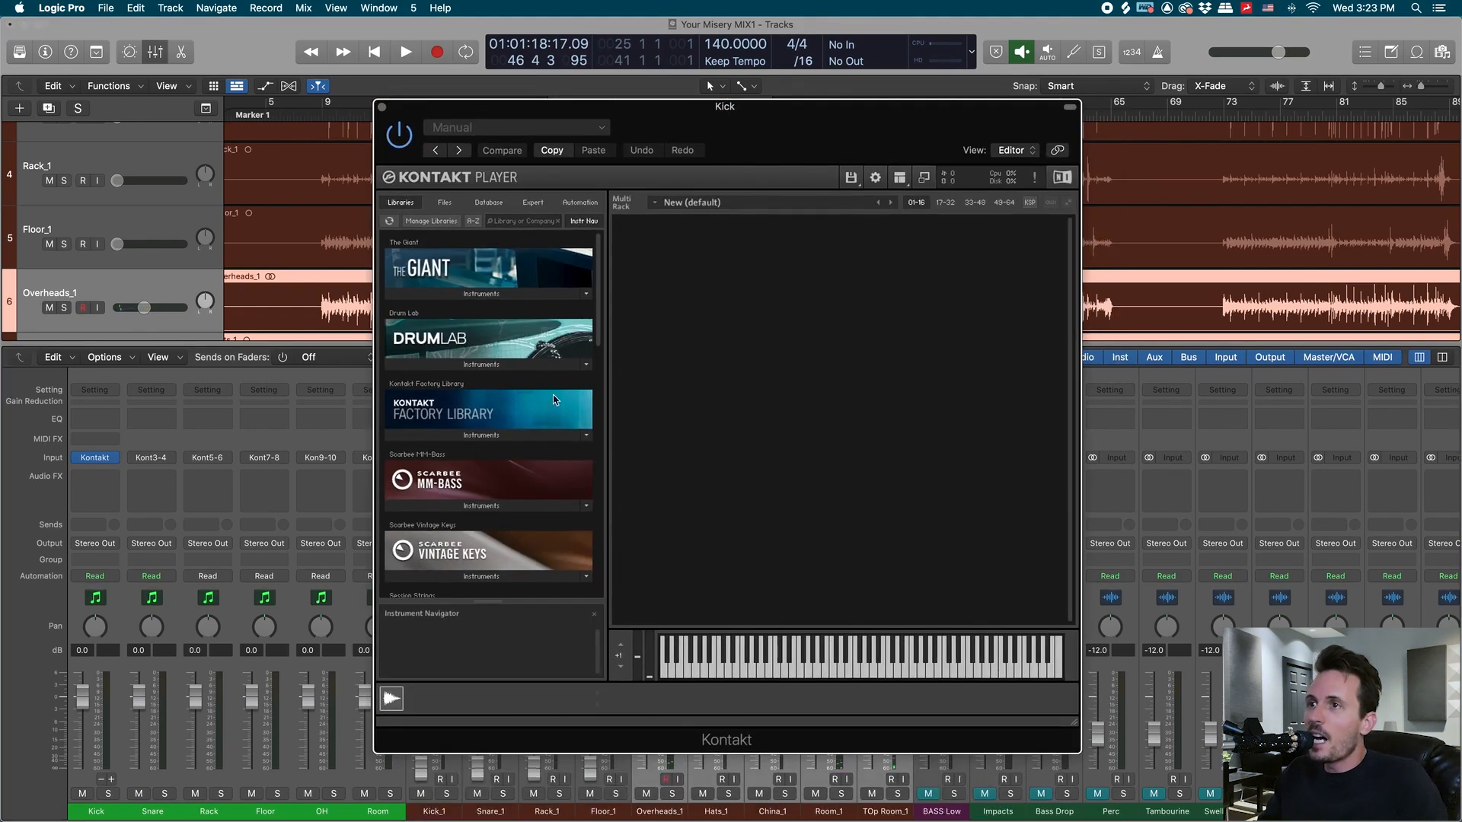
{"action": "scroll", "coordinate": [551, 401], "scroll_direction": "down", "scroll_amount": 5}
{"action": "left_click", "coordinate": [440, 590]}
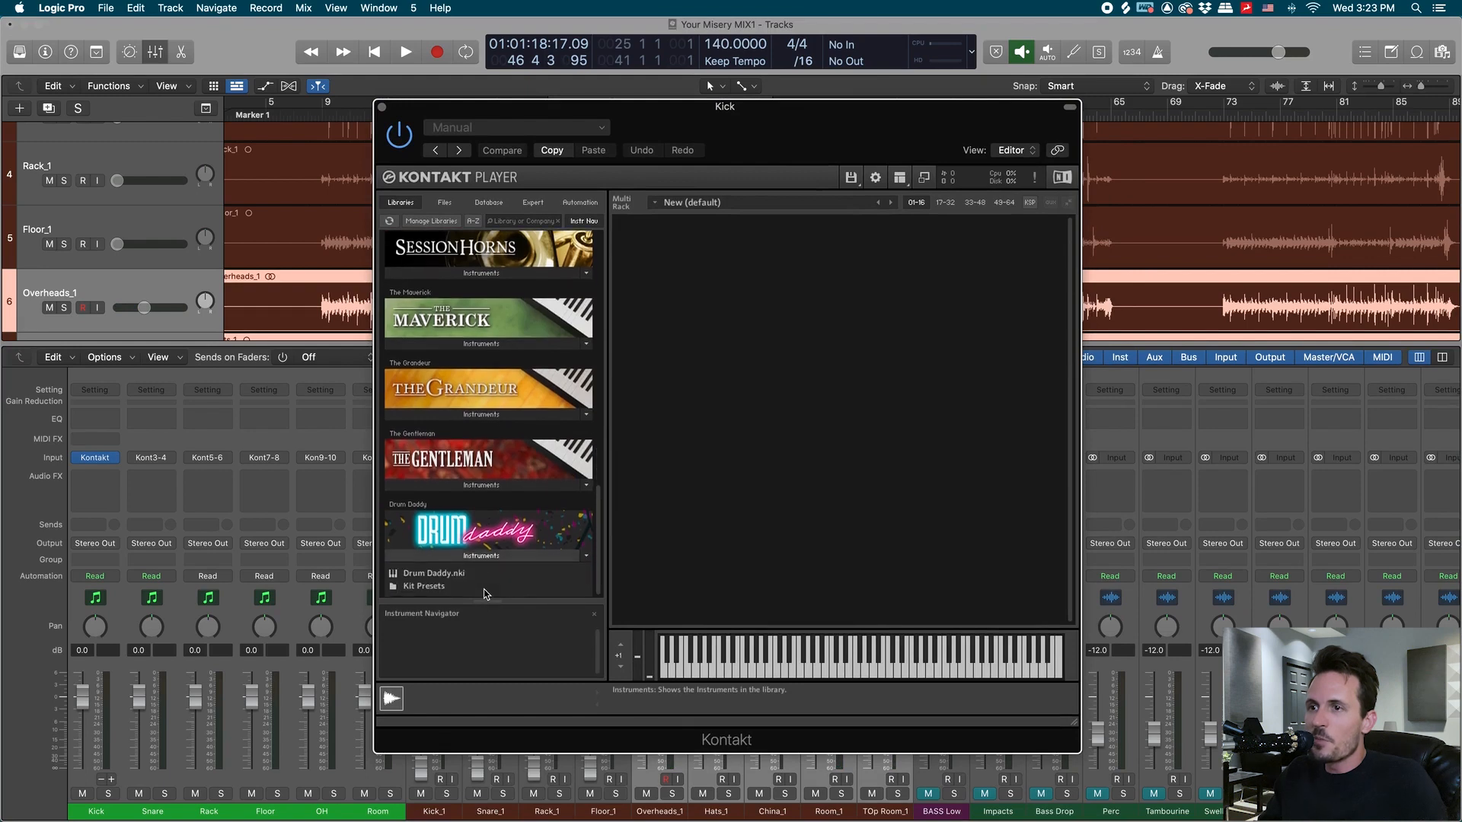
{"action": "double_click", "coordinate": [442, 573]}
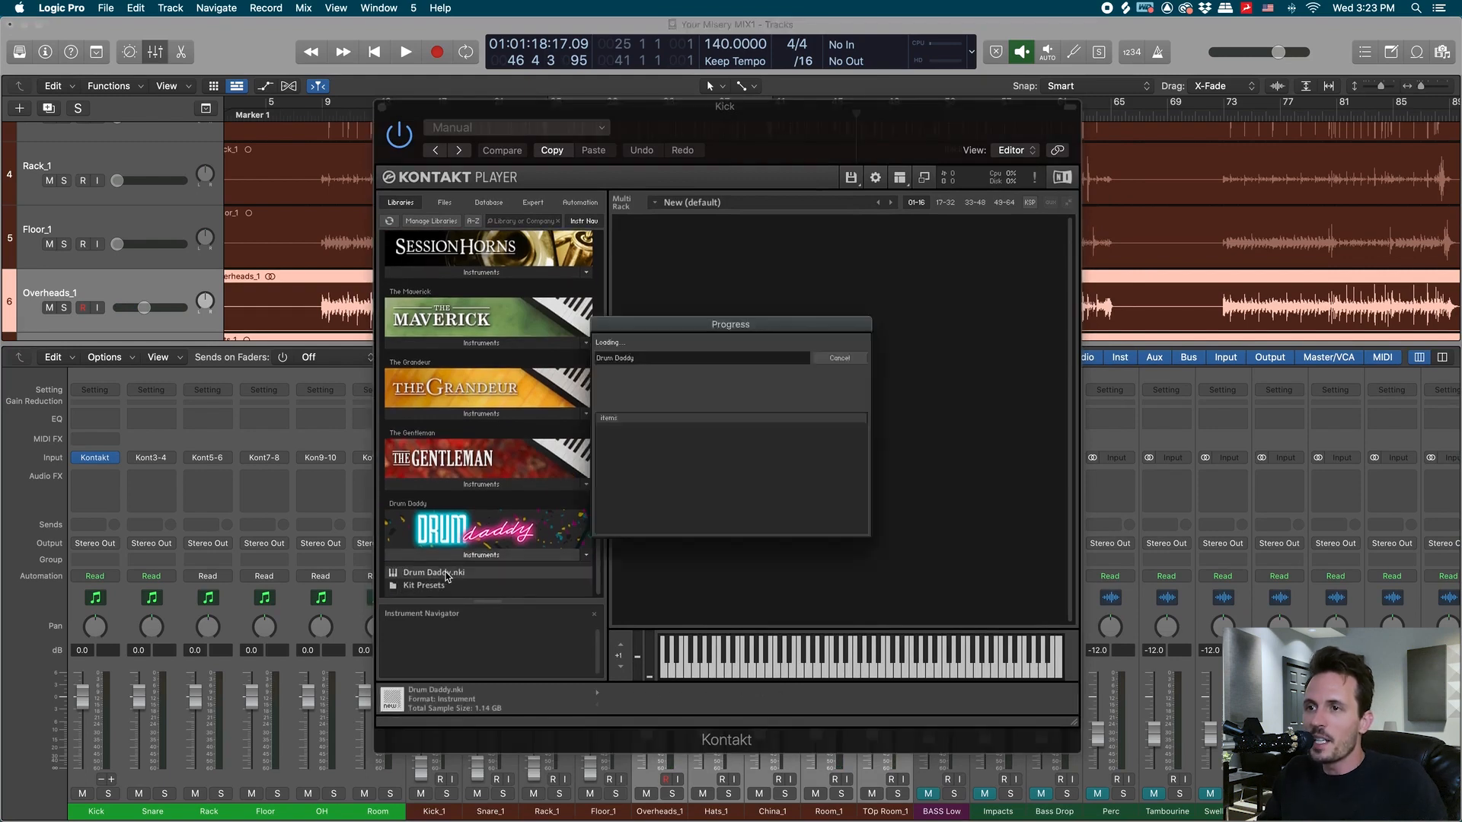
{"action": "left_click_drag", "start_coordinate": [836, 132], "coordinate": [819, 142]}
{"action": "left_click", "coordinate": [701, 264]}
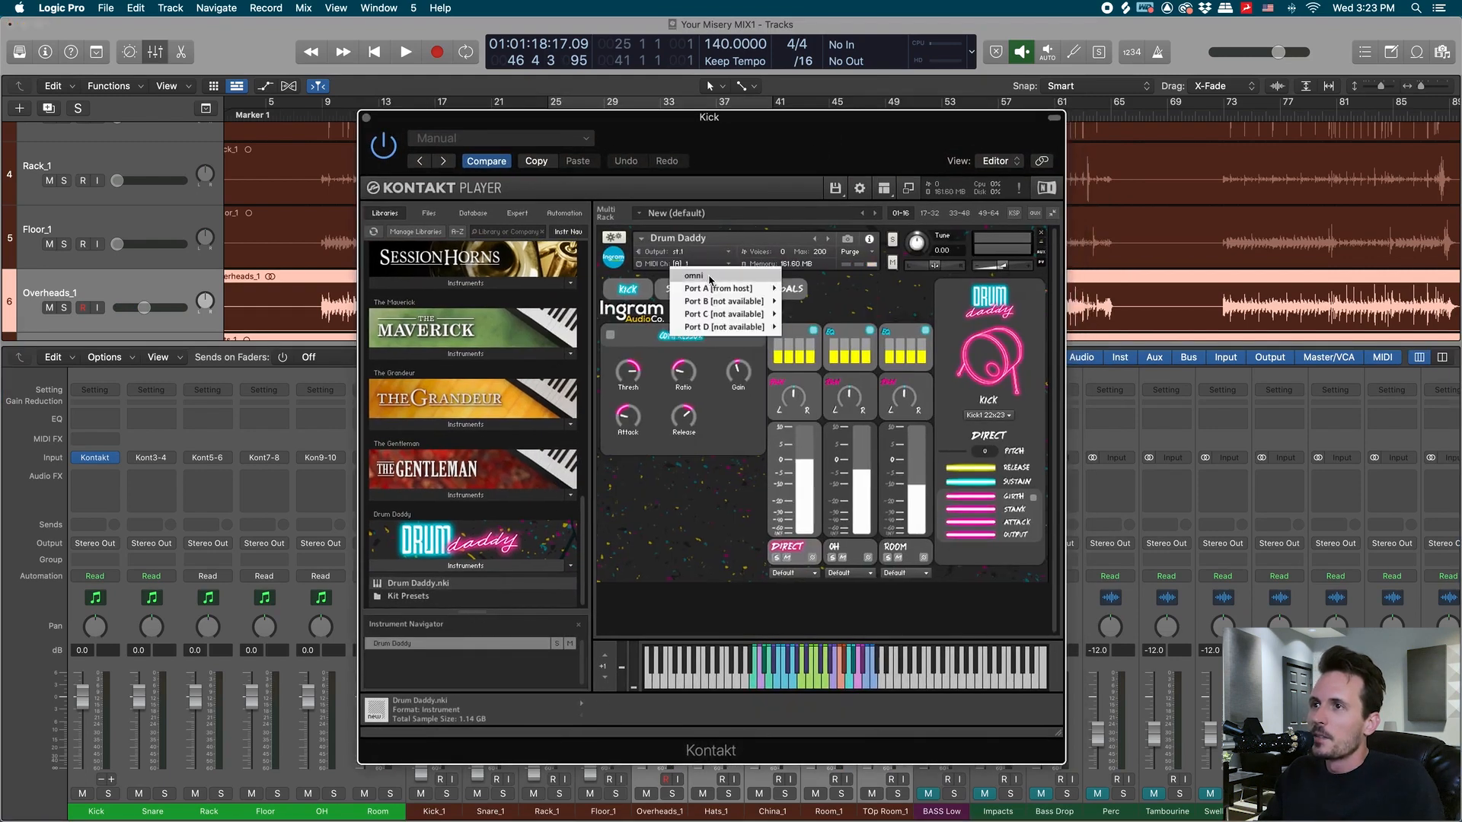
{"action": "left_click", "coordinate": [709, 276]}
- Route the Drum Daddy kick's direct output to st.1, OH to st.5 and room to st.6
{"action": "left_click", "coordinate": [795, 573]}
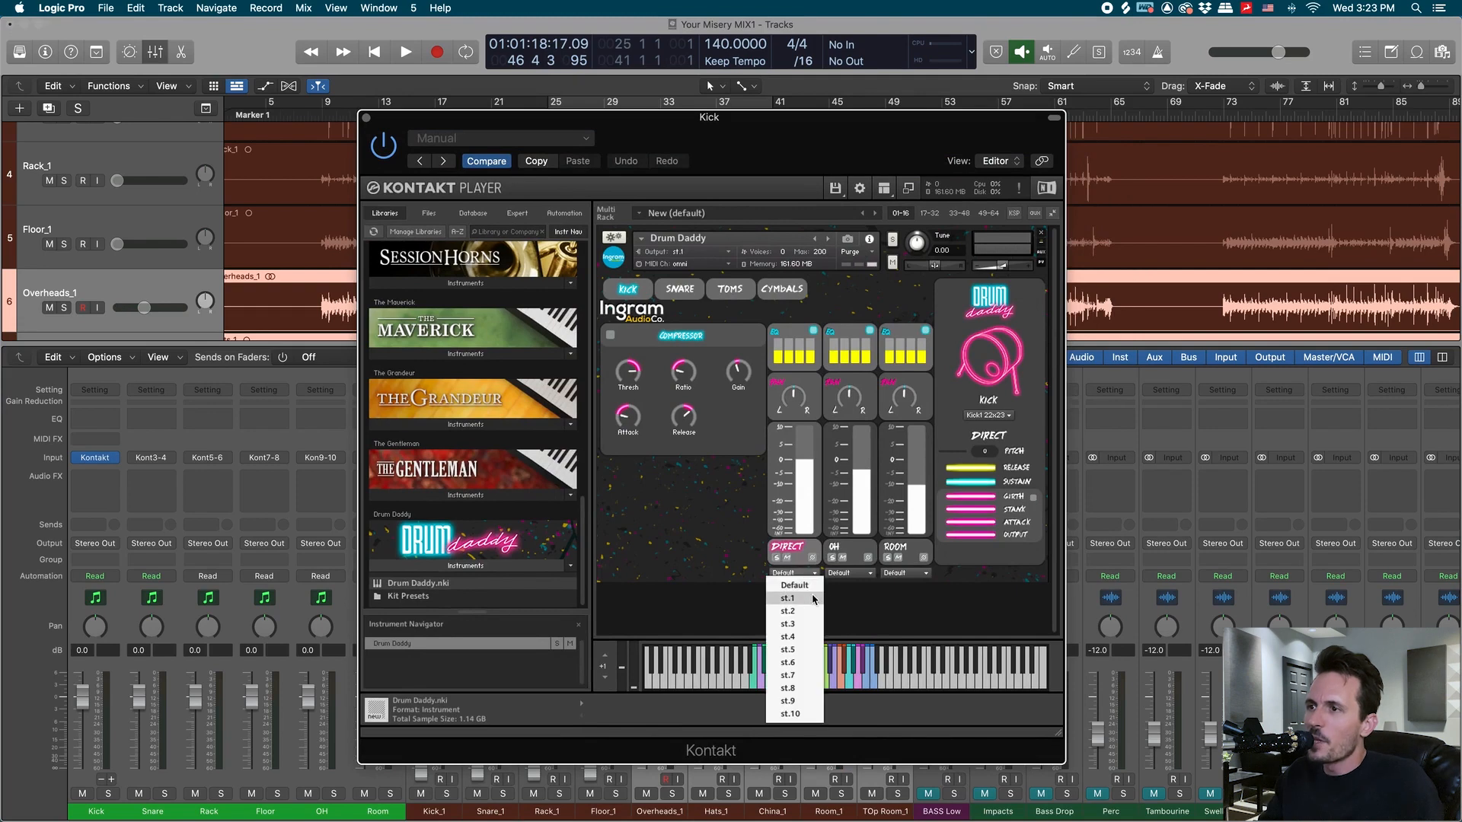
{"action": "left_click", "coordinate": [813, 599]}
{"action": "left_click", "coordinate": [868, 573]}
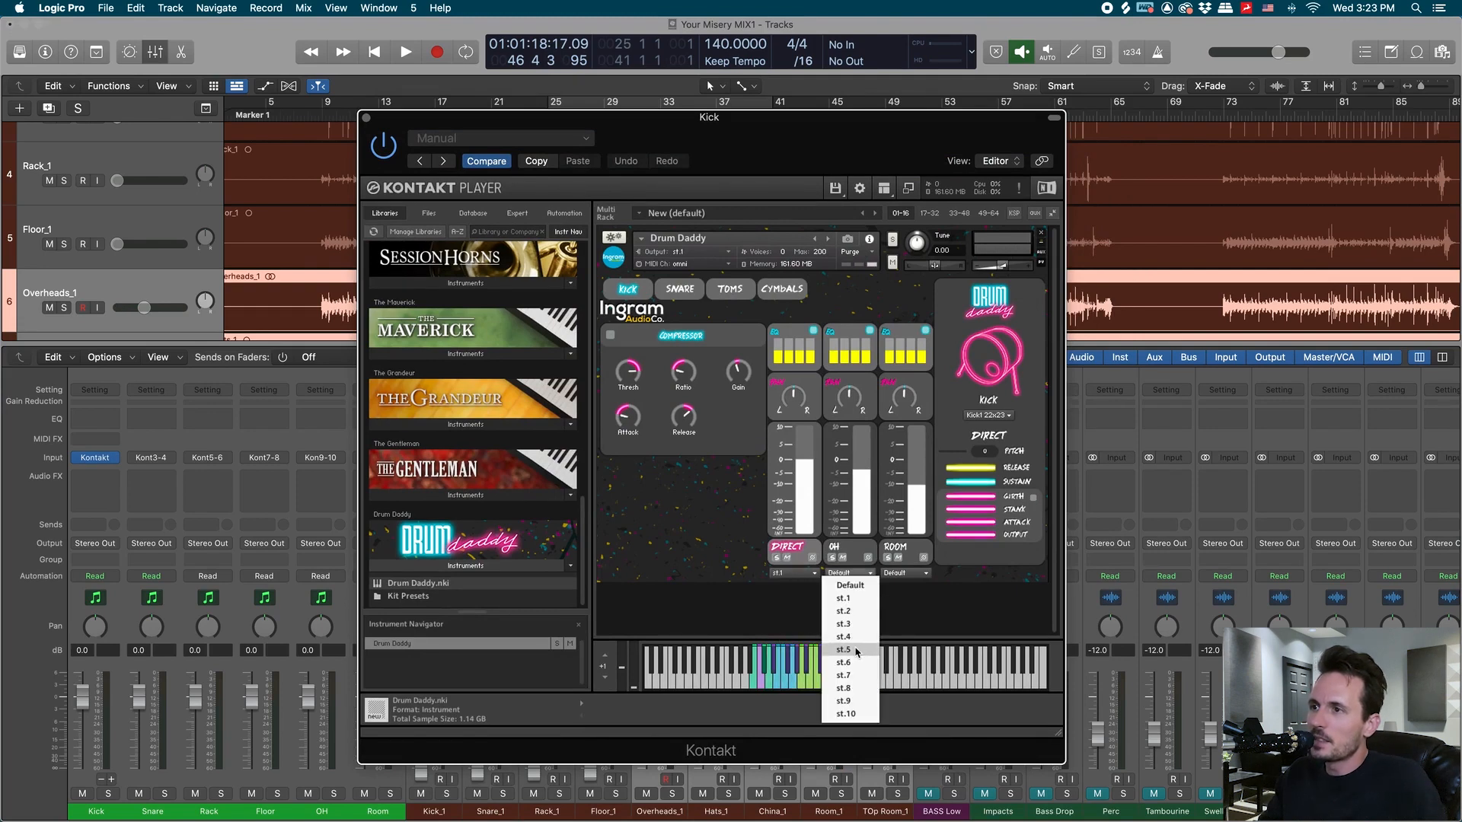
{"action": "left_click", "coordinate": [843, 649]}
{"action": "left_click", "coordinate": [904, 573]}
{"action": "left_click", "coordinate": [902, 662]}
- Route the Drum Daddy snare's direct output to st.2 and OH to st.5, and assign its room output
{"action": "left_click", "coordinate": [680, 288]}
{"action": "left_click", "coordinate": [796, 573]}
{"action": "left_click", "coordinate": [788, 610]}
{"action": "left_click", "coordinate": [849, 572]}
{"action": "left_click", "coordinate": [842, 650]}
{"action": "left_click", "coordinate": [905, 573]}
- Route the Drum Daddy toms' two direct outputs to st.3 and st.4, OH to st.5 and room to st.6
{"action": "left_click", "coordinate": [737, 289]}
{"action": "left_click", "coordinate": [740, 573]}
{"action": "left_click", "coordinate": [730, 624]}
{"action": "left_click", "coordinate": [793, 572]}
{"action": "left_click", "coordinate": [786, 637]}
{"action": "left_click", "coordinate": [846, 572]}
{"action": "left_click", "coordinate": [856, 652]}
{"action": "left_click", "coordinate": [905, 572]}
{"action": "left_click", "coordinate": [902, 663]}
- Play the song from around bar 9 to hear Drum Daddy, and select the OH and Room instrument channels
{"action": "left_click", "coordinate": [628, 290]}
{"action": "left_click_drag", "start_coordinate": [800, 177], "coordinate": [970, 239]}
{"action": "key", "text": "super+Right"}
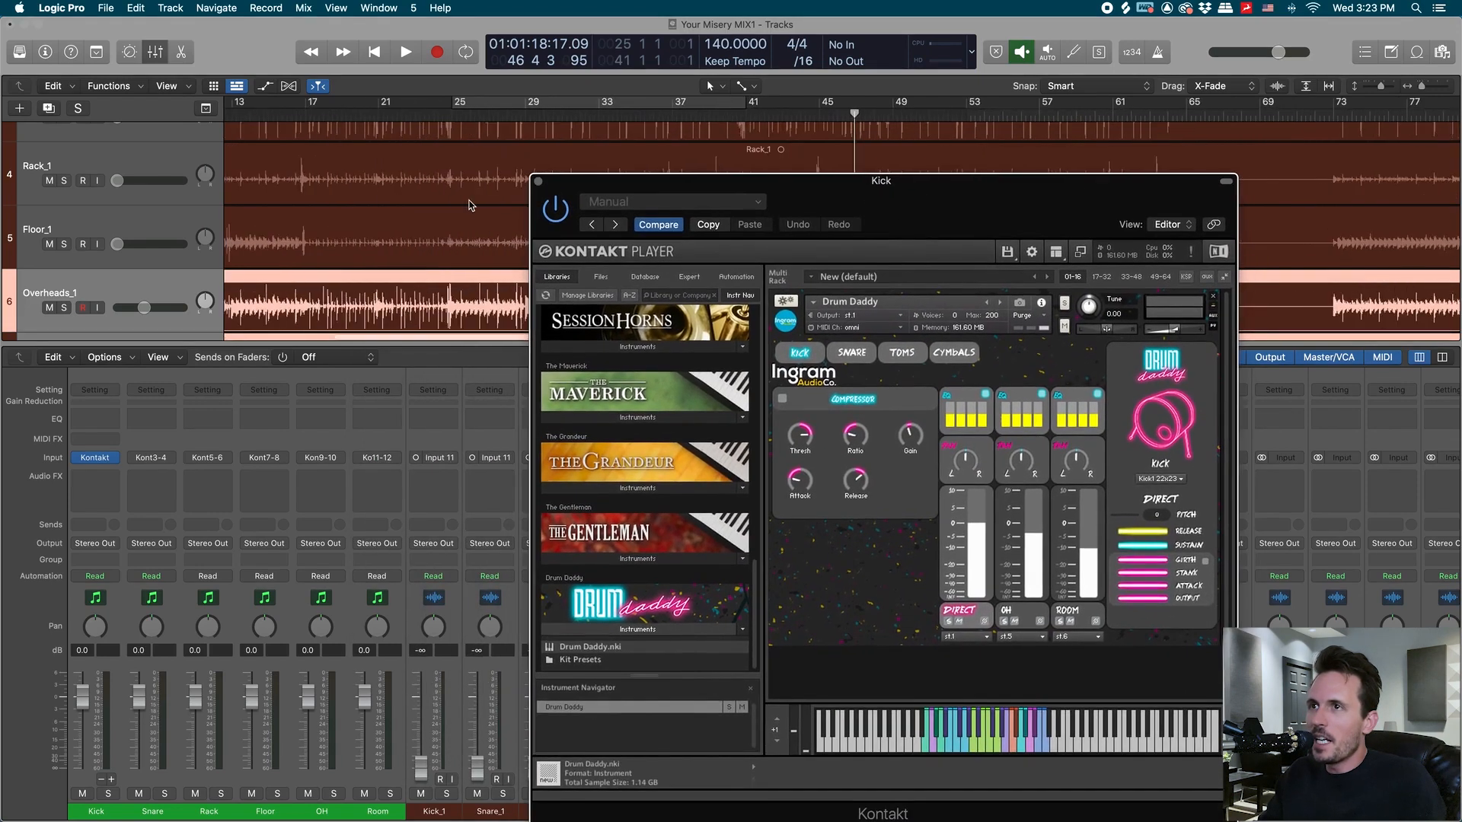
{"action": "scroll", "coordinate": [472, 205], "scroll_direction": "up", "scroll_amount": 5}
{"action": "scroll", "coordinate": [472, 206], "scroll_direction": "left", "scroll_amount": 2}
{"action": "key", "text": "space"}
{"action": "left_click_drag", "start_coordinate": [329, 602], "coordinate": [395, 616]}
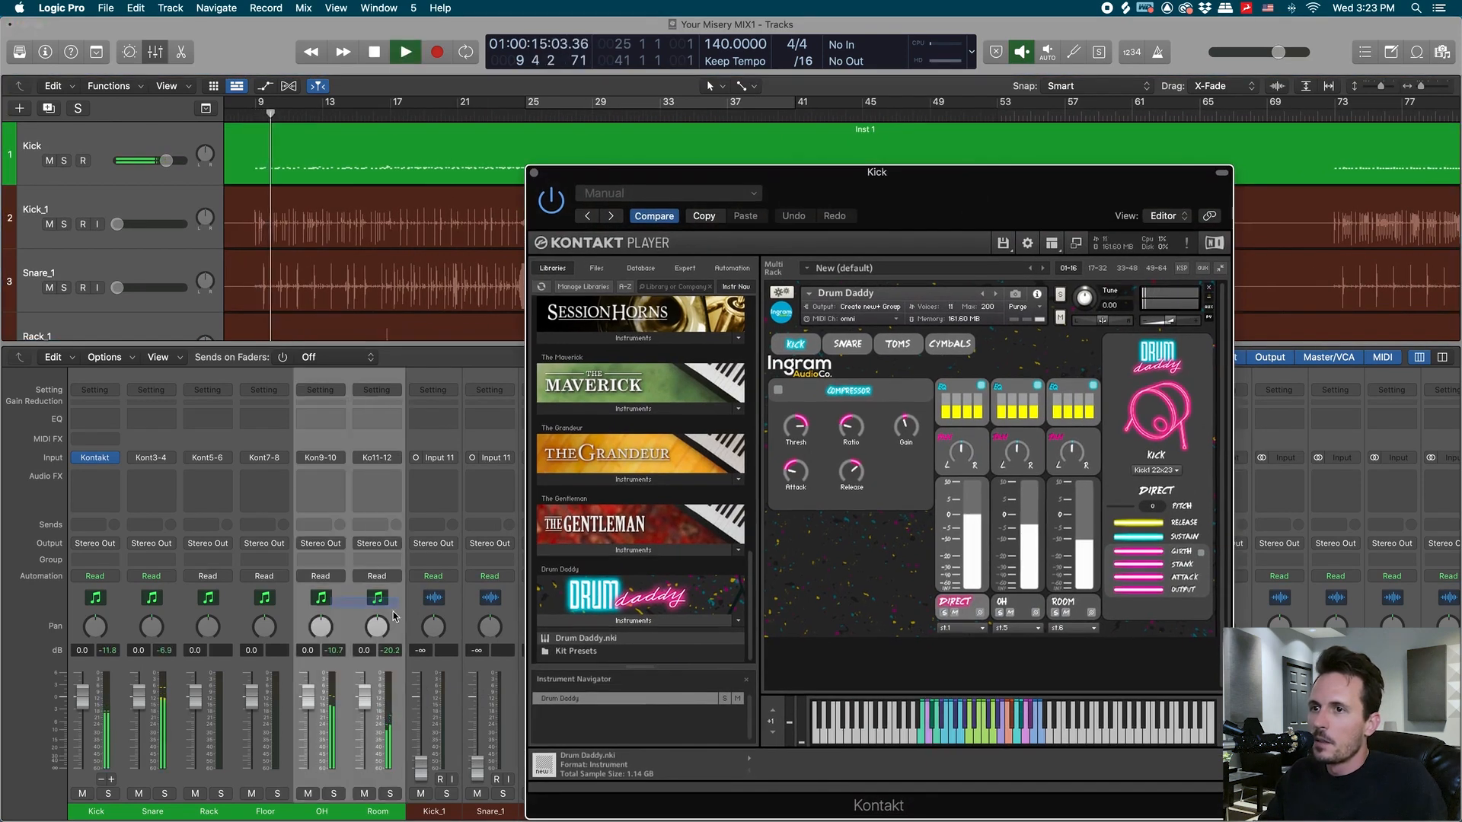
- Lower the Overheads_1 through TOp Room_1 faders together to -12.4 dB during playback
{"action": "left_click_drag", "start_coordinate": [1016, 224], "coordinate": [1213, 232]}
{"action": "scroll", "coordinate": [564, 609], "scroll_direction": "right", "scroll_amount": 5}
{"action": "scroll", "coordinate": [563, 609], "scroll_direction": "right", "scroll_amount": 1}
{"action": "left_click_drag", "start_coordinate": [325, 811], "coordinate": [550, 811]}
{"action": "left_click_drag", "start_coordinate": [537, 727], "coordinate": [538, 735]}
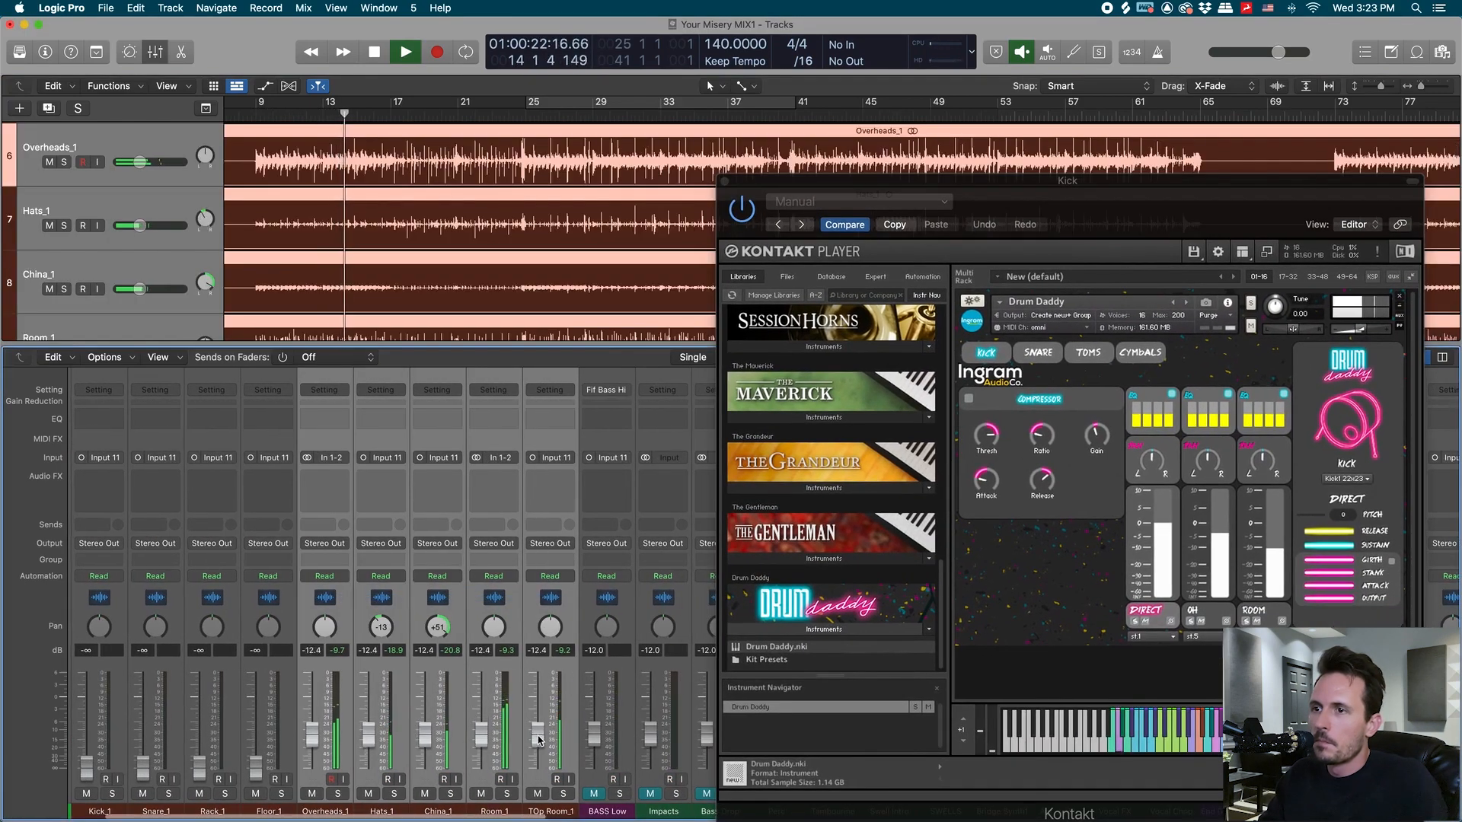
- Set the faders to -16.6 dB for TOp Room_1, -16.2 dB for Hats_1, -18.0 dB for China_1 and -10.4 dB for Overheads_1
{"action": "left_click", "coordinate": [528, 609]}
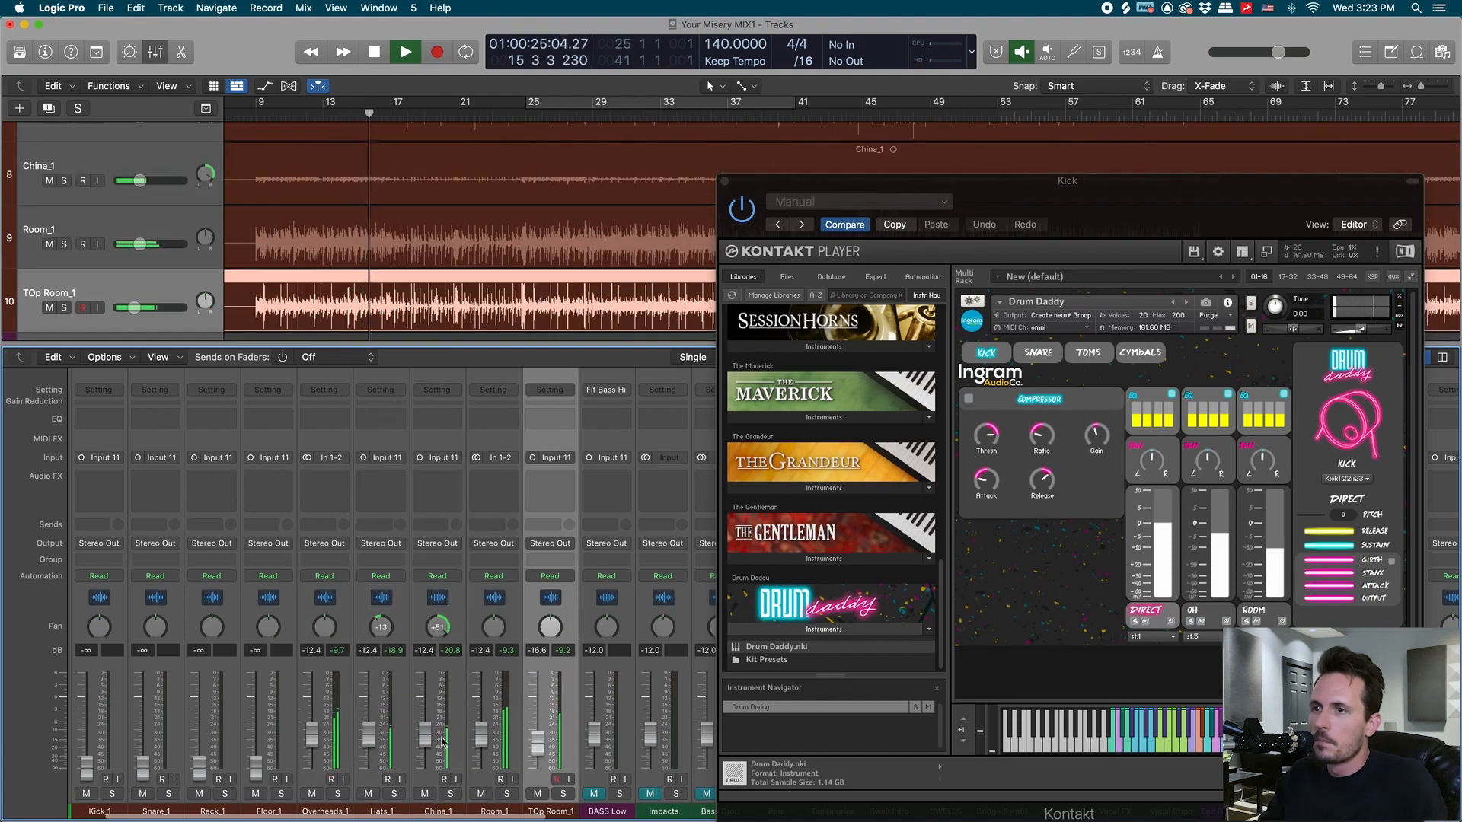
{"action": "left_click_drag", "start_coordinate": [368, 736], "coordinate": [312, 729]}
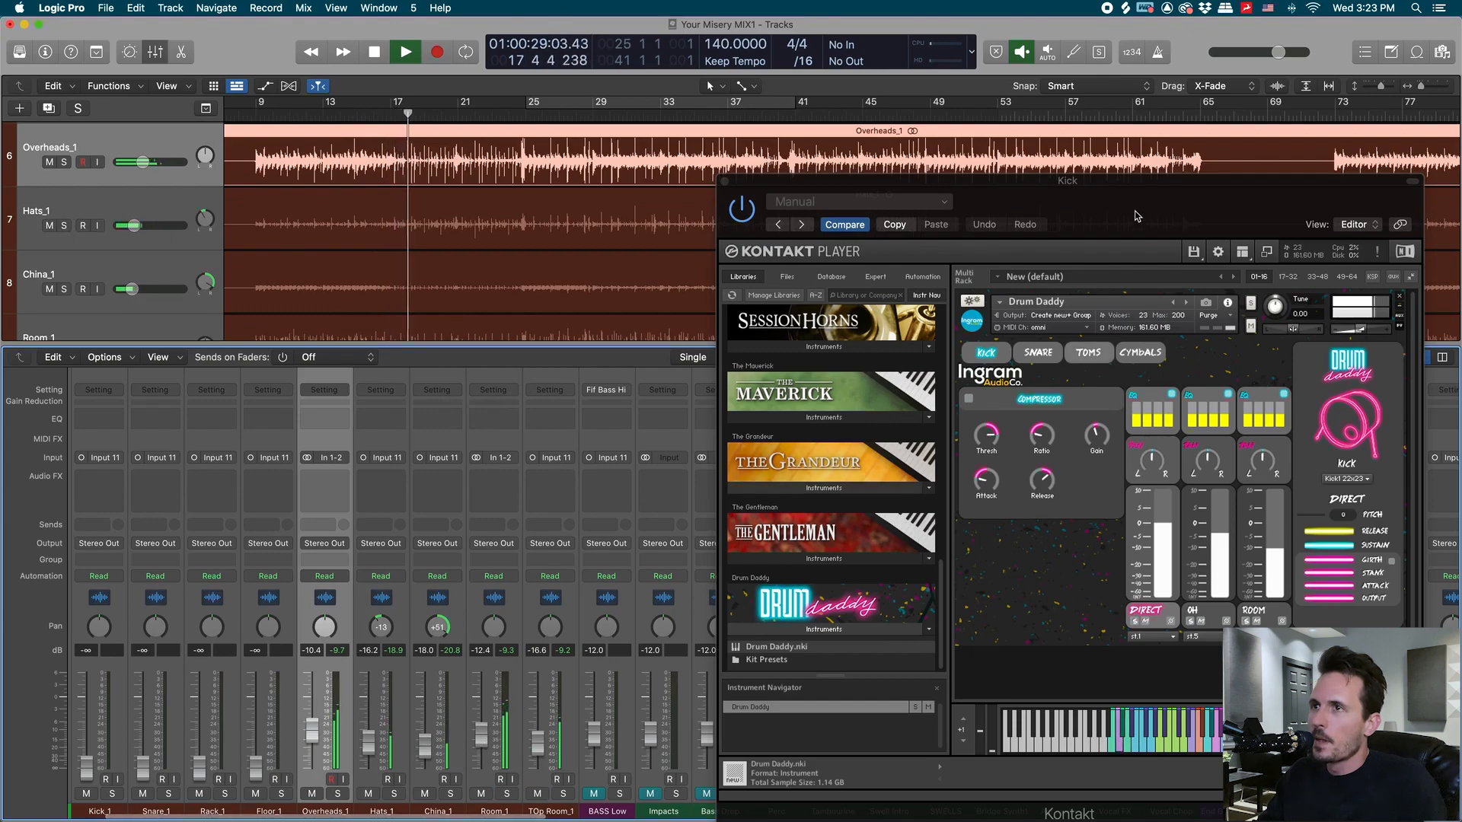
- Change the Drum Daddy kick sample to Kick2 24x16 and play the song from bar 9 to hear it
{"action": "left_click_drag", "start_coordinate": [1142, 225], "coordinate": [871, 217]}
{"action": "key", "text": "space"}
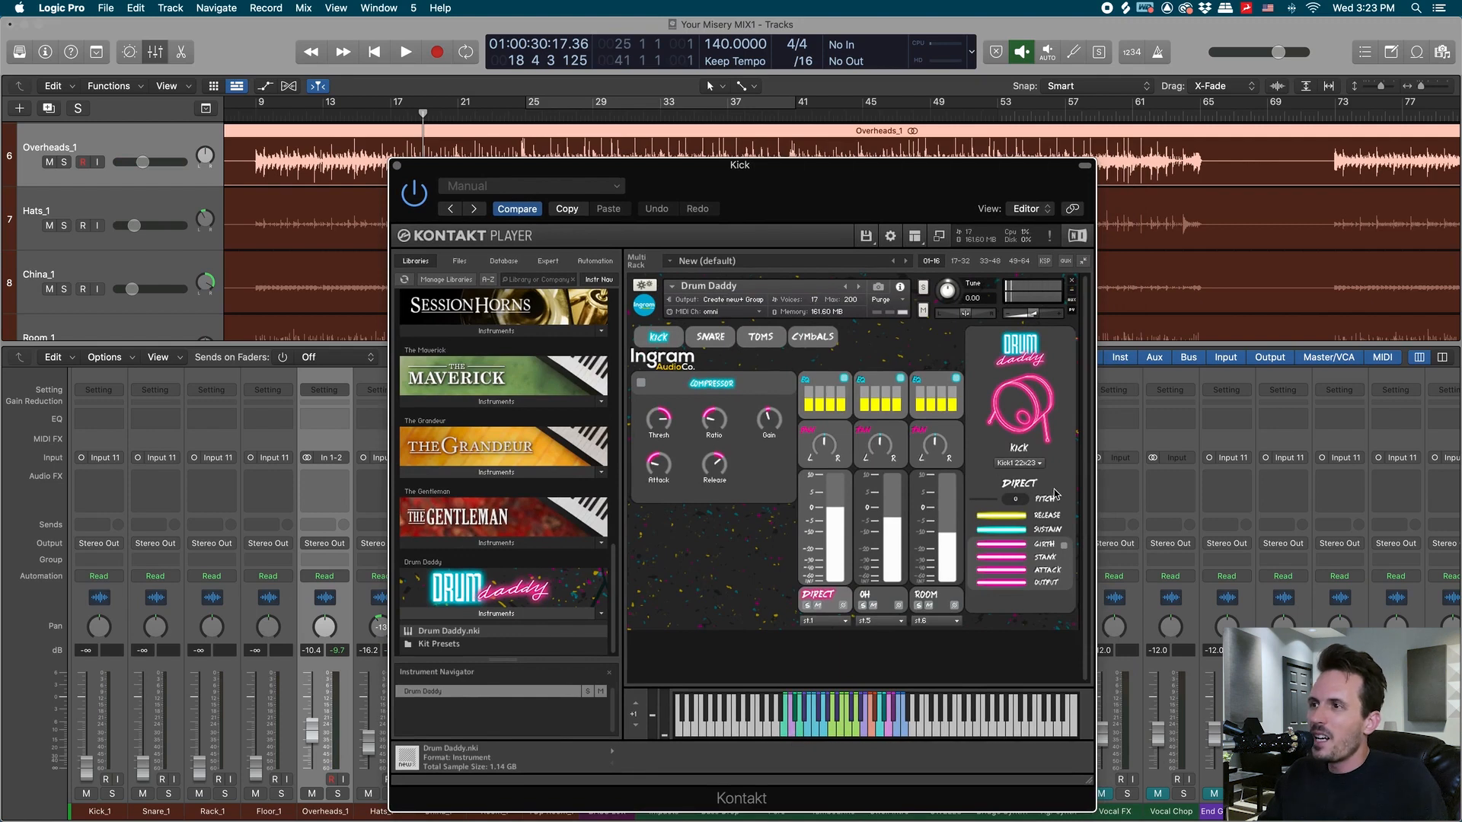
{"action": "left_click", "coordinate": [1037, 463]}
{"action": "left_click", "coordinate": [1047, 494]}
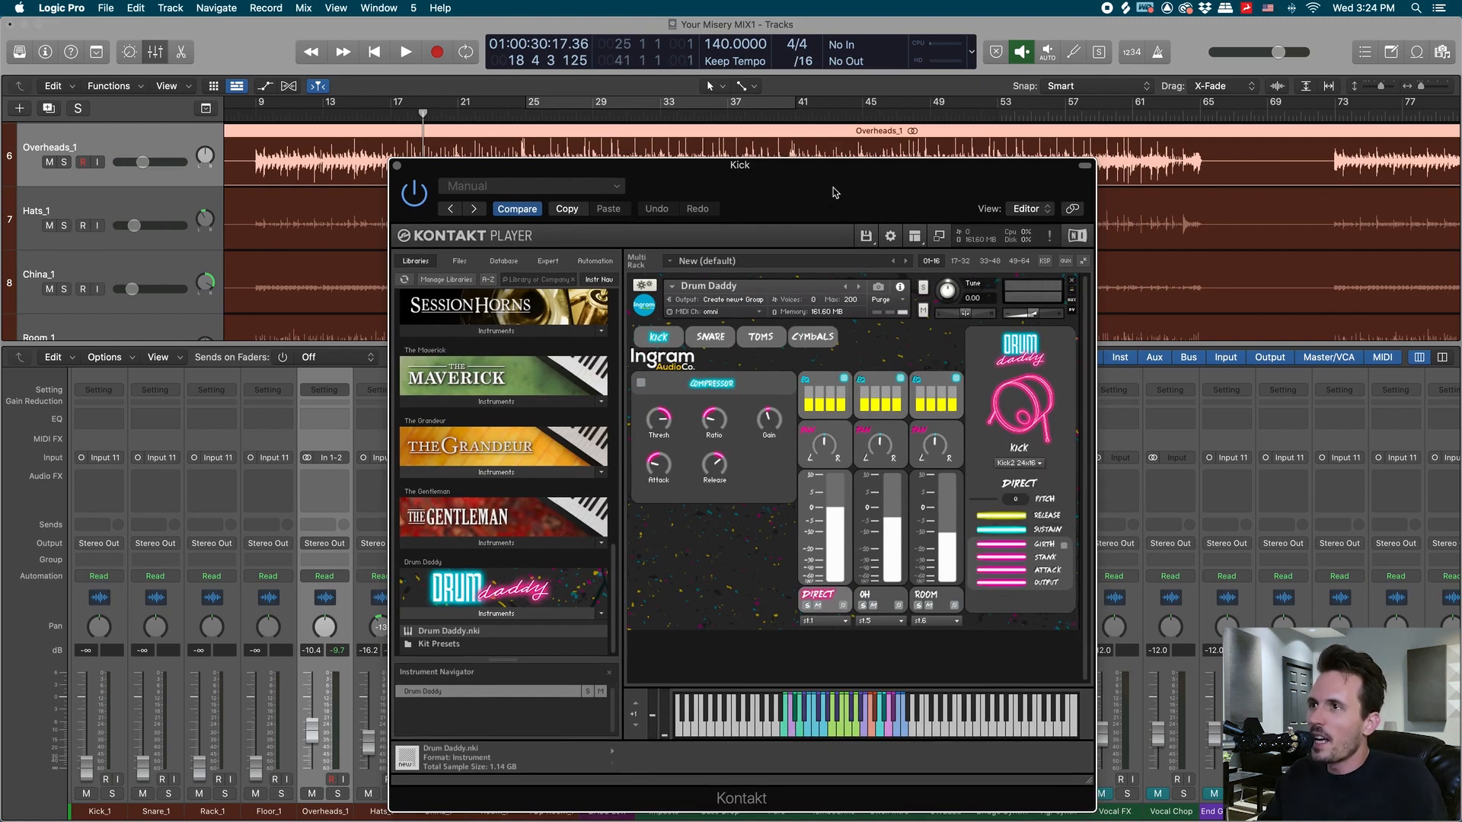
{"action": "left_click_drag", "start_coordinate": [835, 192], "coordinate": [988, 236]}
{"action": "scroll", "coordinate": [392, 146], "scroll_direction": "left", "scroll_amount": 5}
{"action": "left_click", "coordinate": [342, 116]}
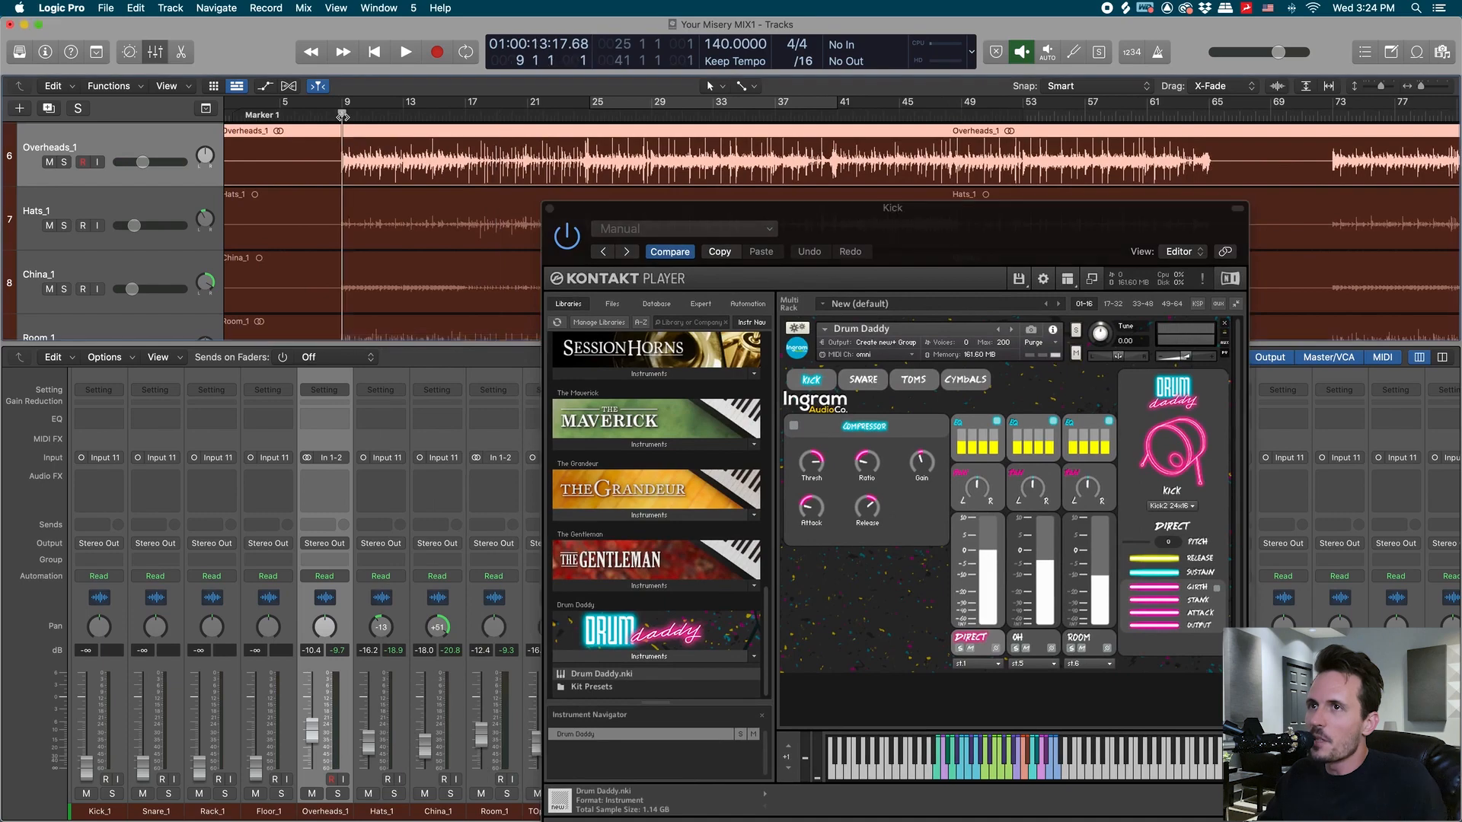
{"action": "key", "text": "space"}
- Lower the Drum Daddy Snare channel's fader to -3.7 dB during playback and close the Kontakt window
{"action": "left_click_drag", "start_coordinate": [879, 585], "coordinate": [765, 556]}
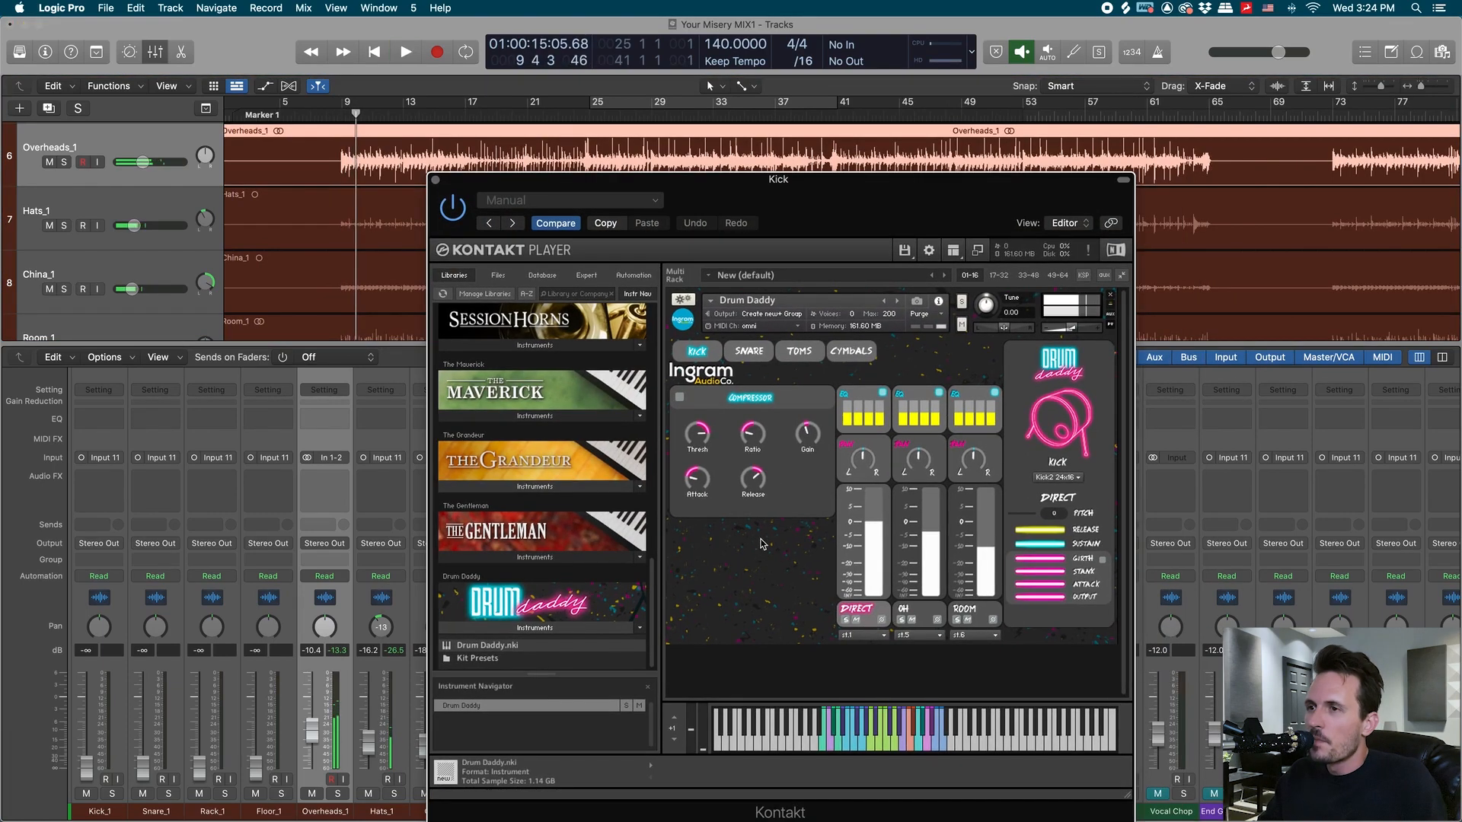
{"action": "scroll", "coordinate": [303, 615], "scroll_direction": "left", "scroll_amount": 5}
{"action": "key", "text": "space"}
{"action": "left_click_drag", "start_coordinate": [139, 694], "coordinate": [142, 728]}
{"action": "left_click", "coordinate": [435, 180]}
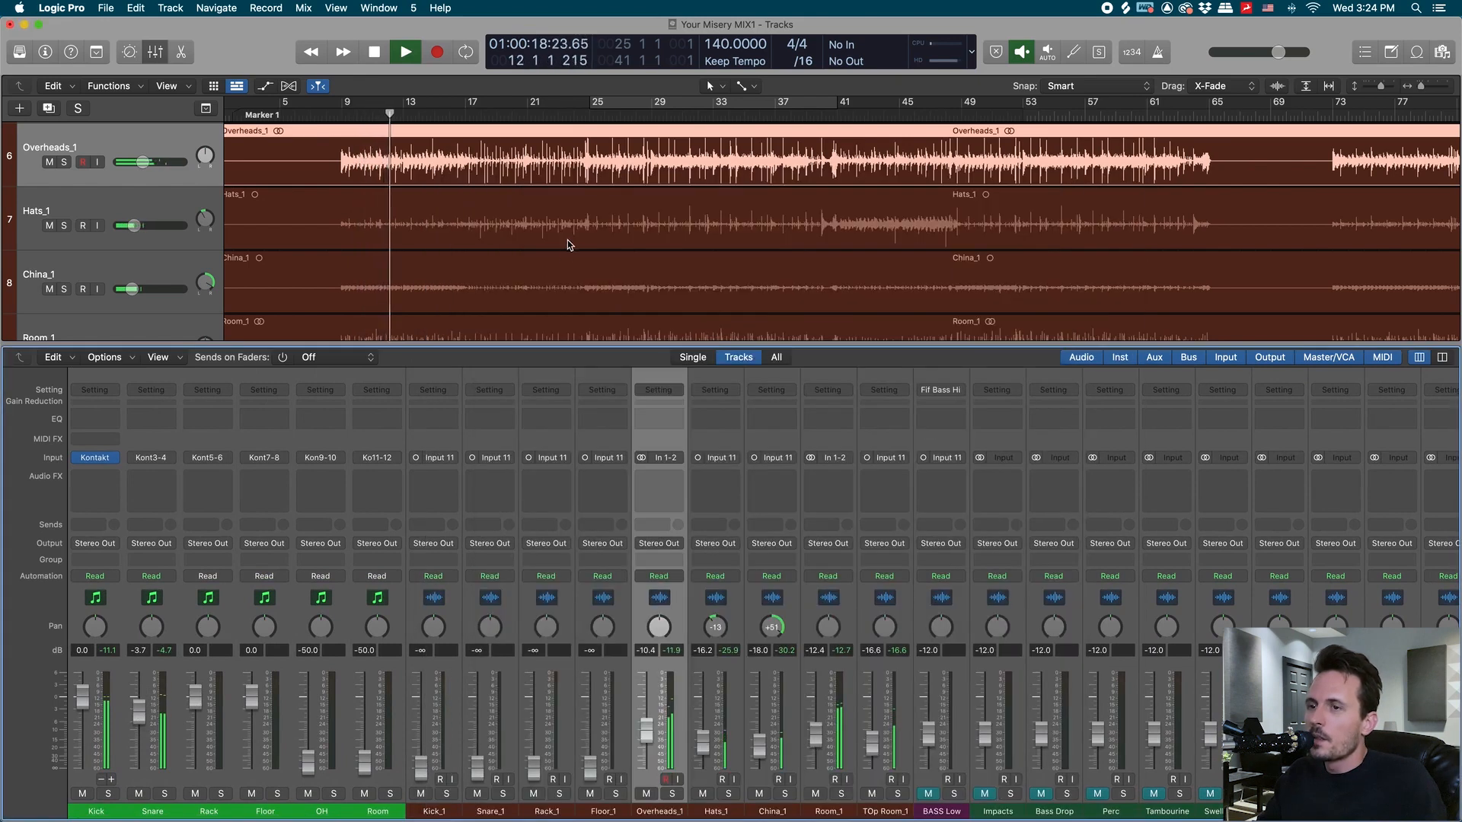
- Play the song from bar 17, after selecting the Snare, Overheads_1, Room_1 and Rack channels in turn
{"action": "left_click", "coordinate": [169, 603]}
{"action": "left_click", "coordinate": [467, 115]}
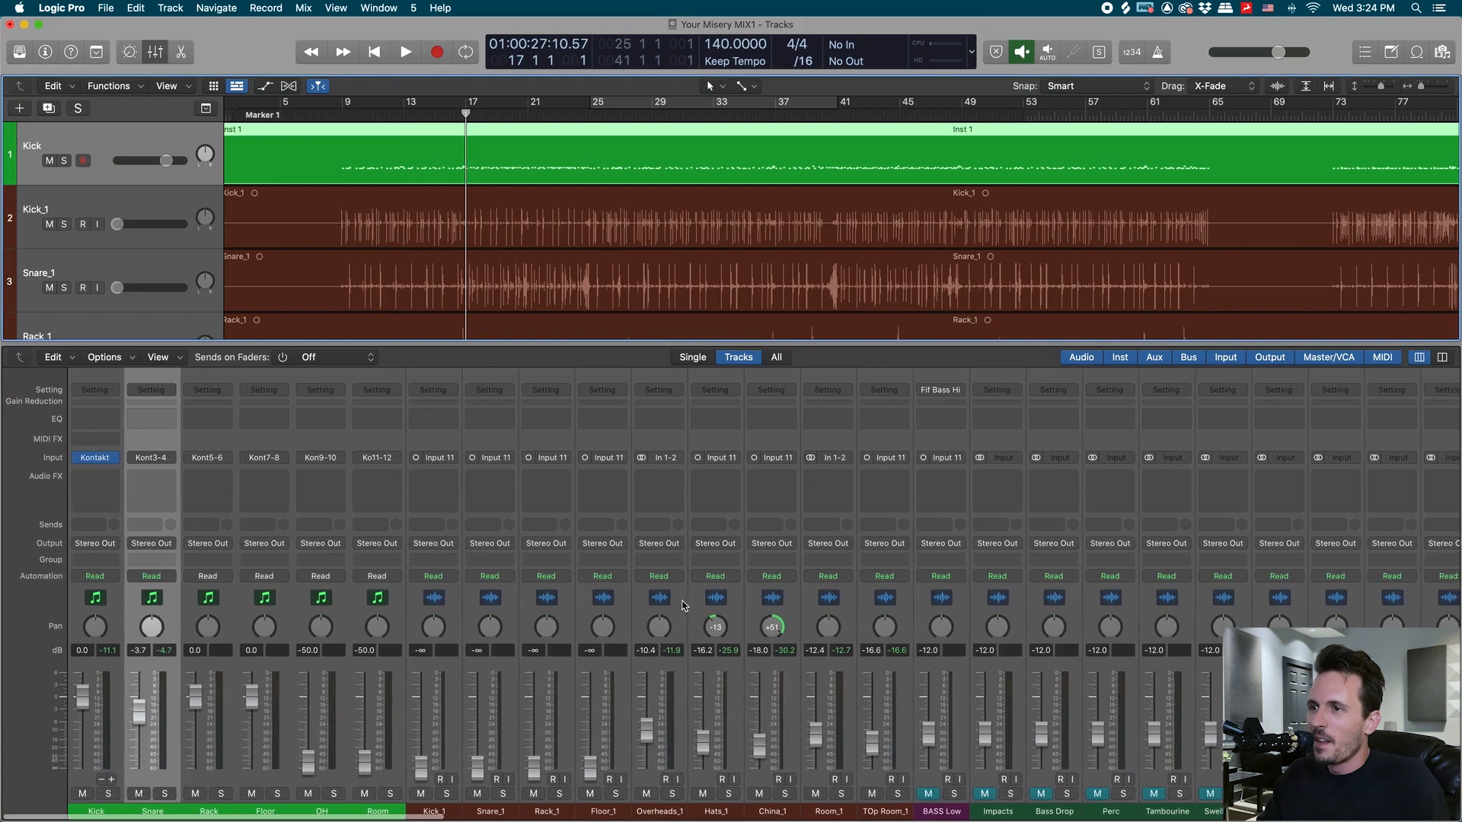
{"action": "left_click", "coordinate": [653, 617]}
{"action": "left_click", "coordinate": [826, 601]}
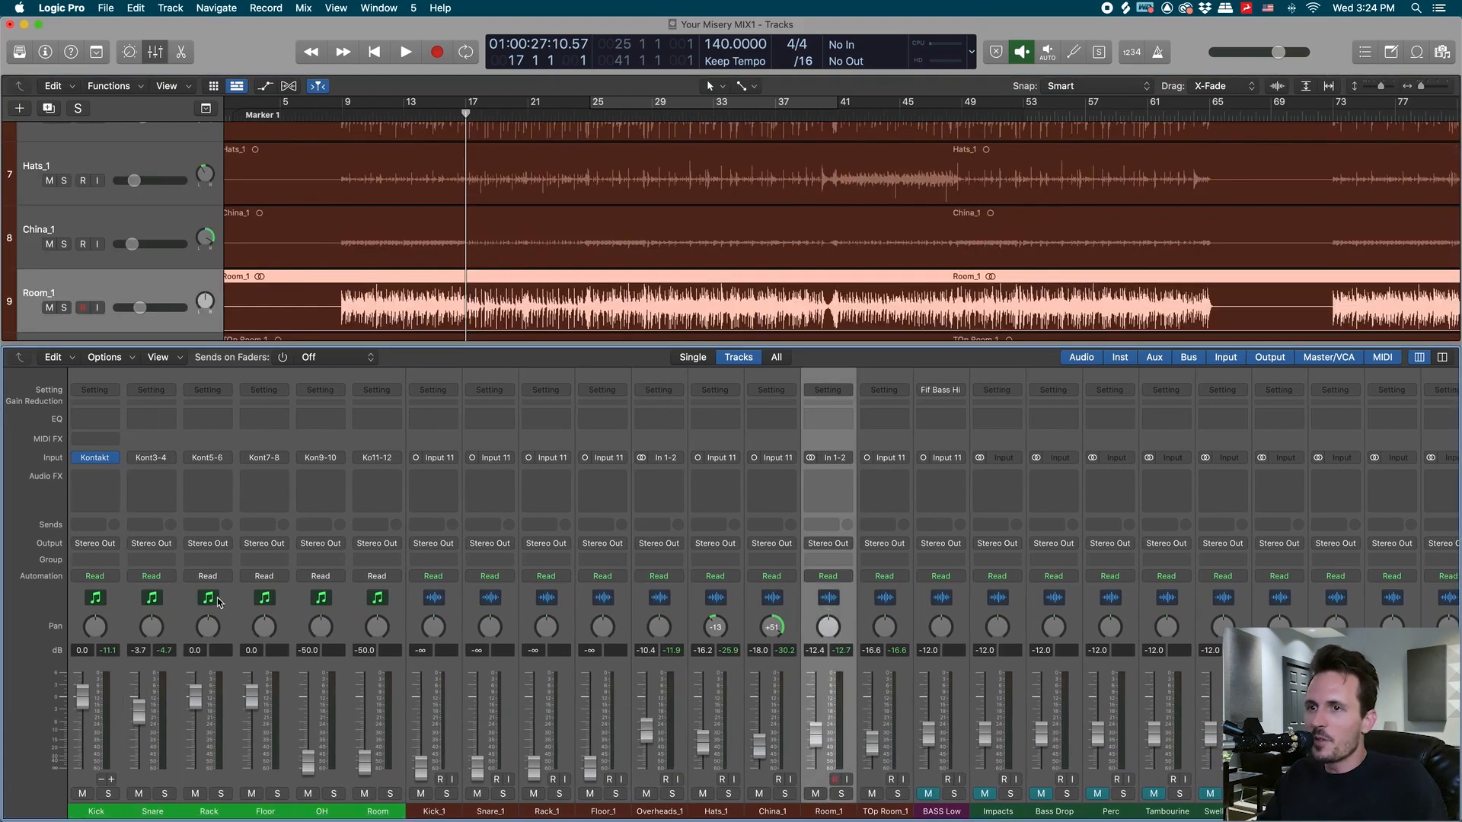
{"action": "left_click", "coordinate": [219, 602]}
{"action": "key", "text": "space"}
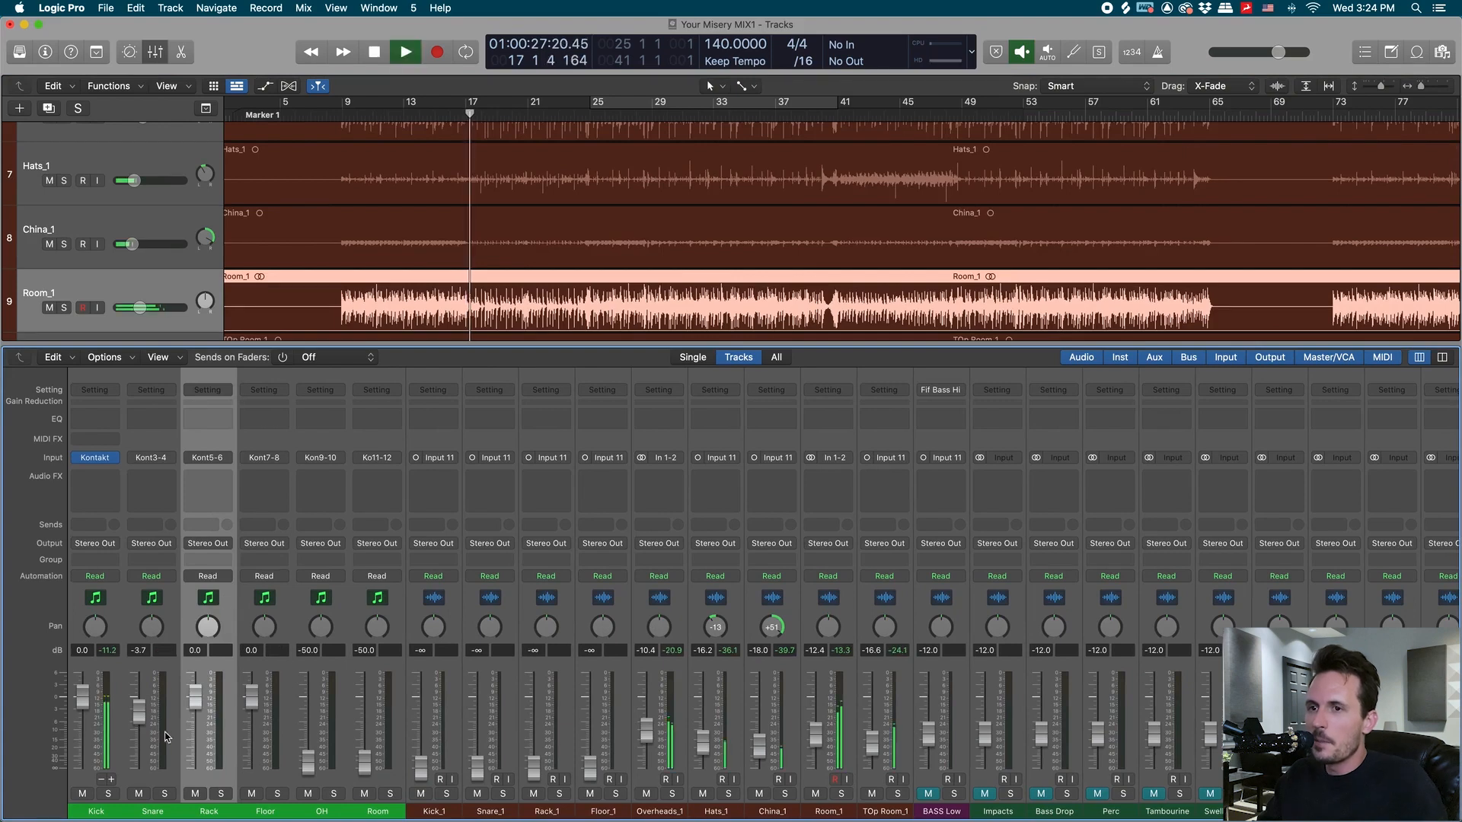
- While playing from bar 29, set Snare to -4.2, Rack -4.1, Floor -2.7, Overheads_1 -11.0, Hats_1 -19.5, China_1 -20.5, Room_1 -13.2 and TOp Room_1 -37.0 dB
{"action": "left_click", "coordinate": [662, 114]}
{"action": "scroll", "coordinate": [726, 717], "scroll_direction": "right", "scroll_amount": 1}
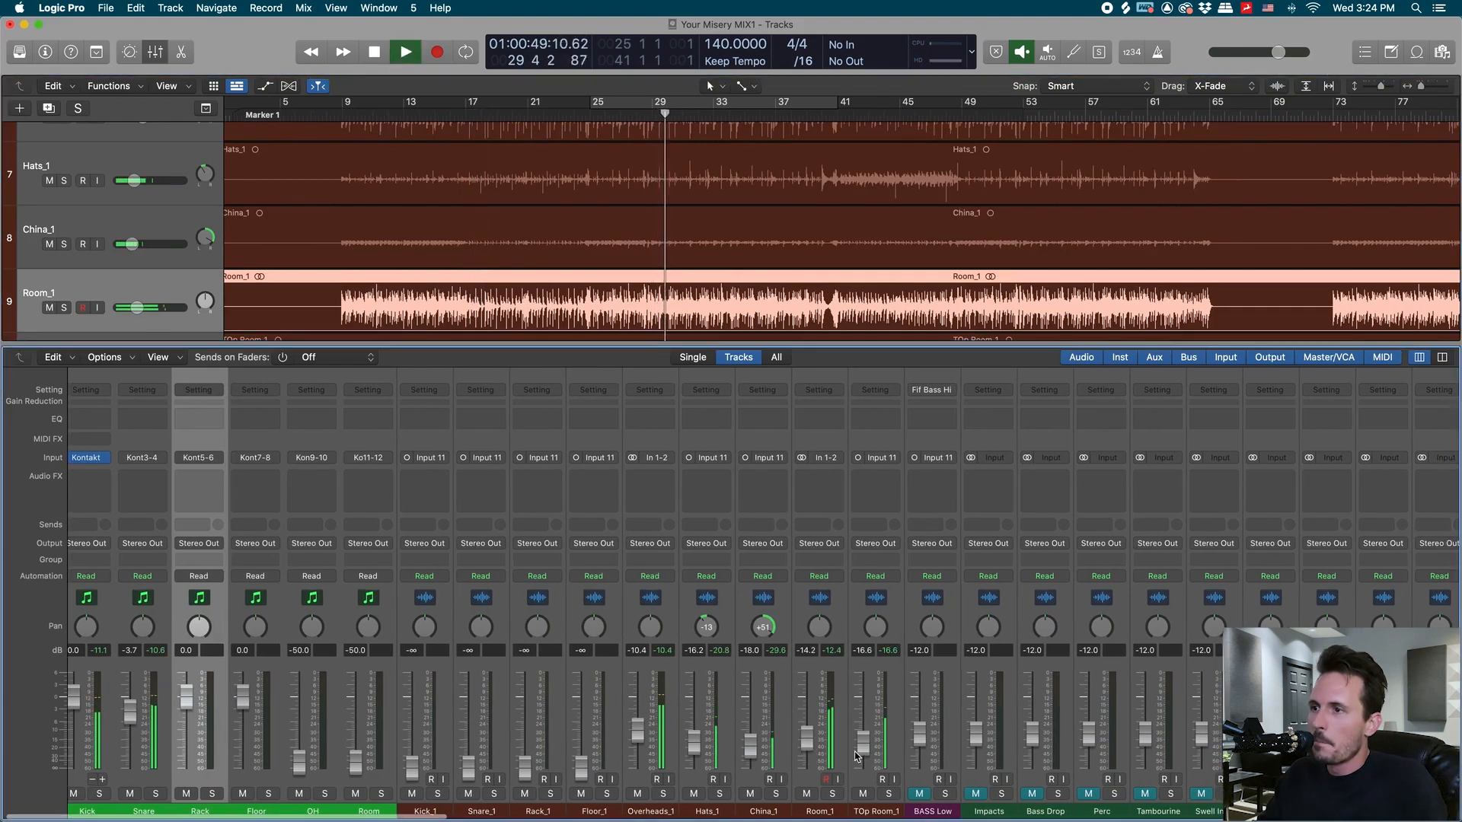
{"action": "key", "text": "Up"}
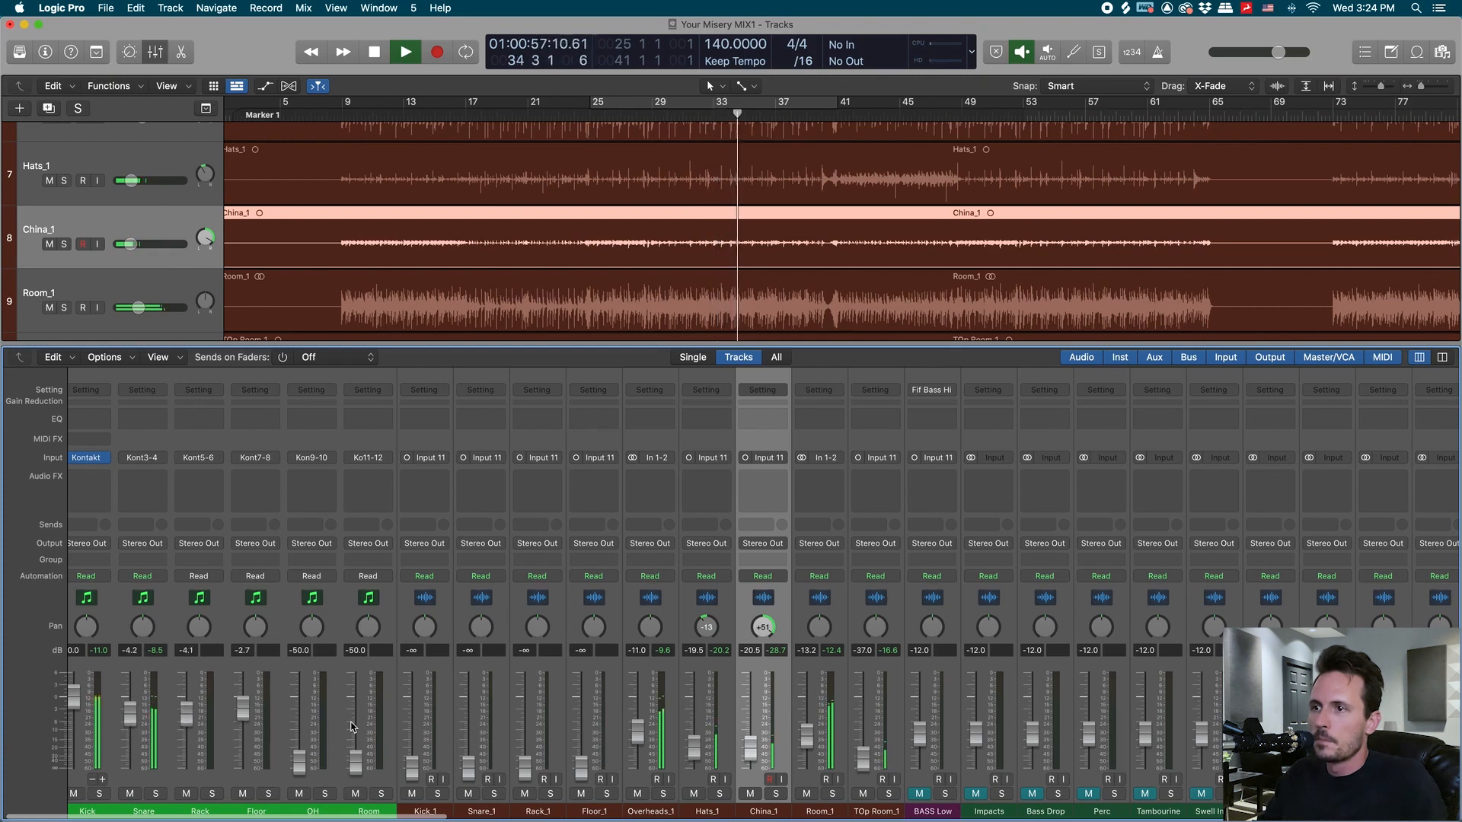
- Lower the Overheads_1 through Room_1 faders together until Room_1 is at -15.4 dB, and set Overheads_1 to -12.4 dB and Floor to -3.5 dB
{"action": "left_click_drag", "start_coordinate": [658, 595], "coordinate": [819, 598]}
{"action": "left_click_drag", "start_coordinate": [807, 735], "coordinate": [808, 741]}
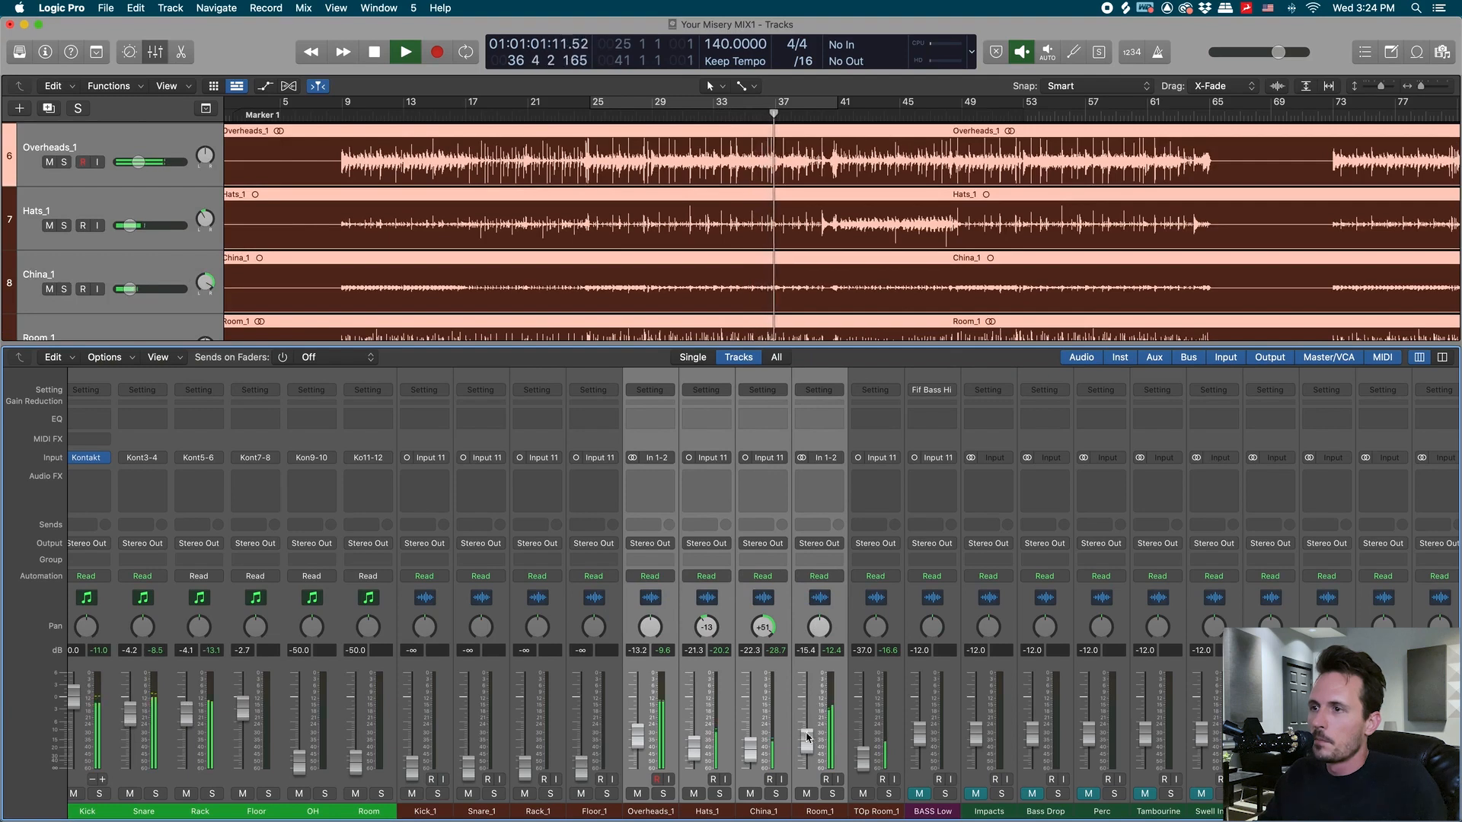
{"action": "left_click", "coordinate": [651, 607]}
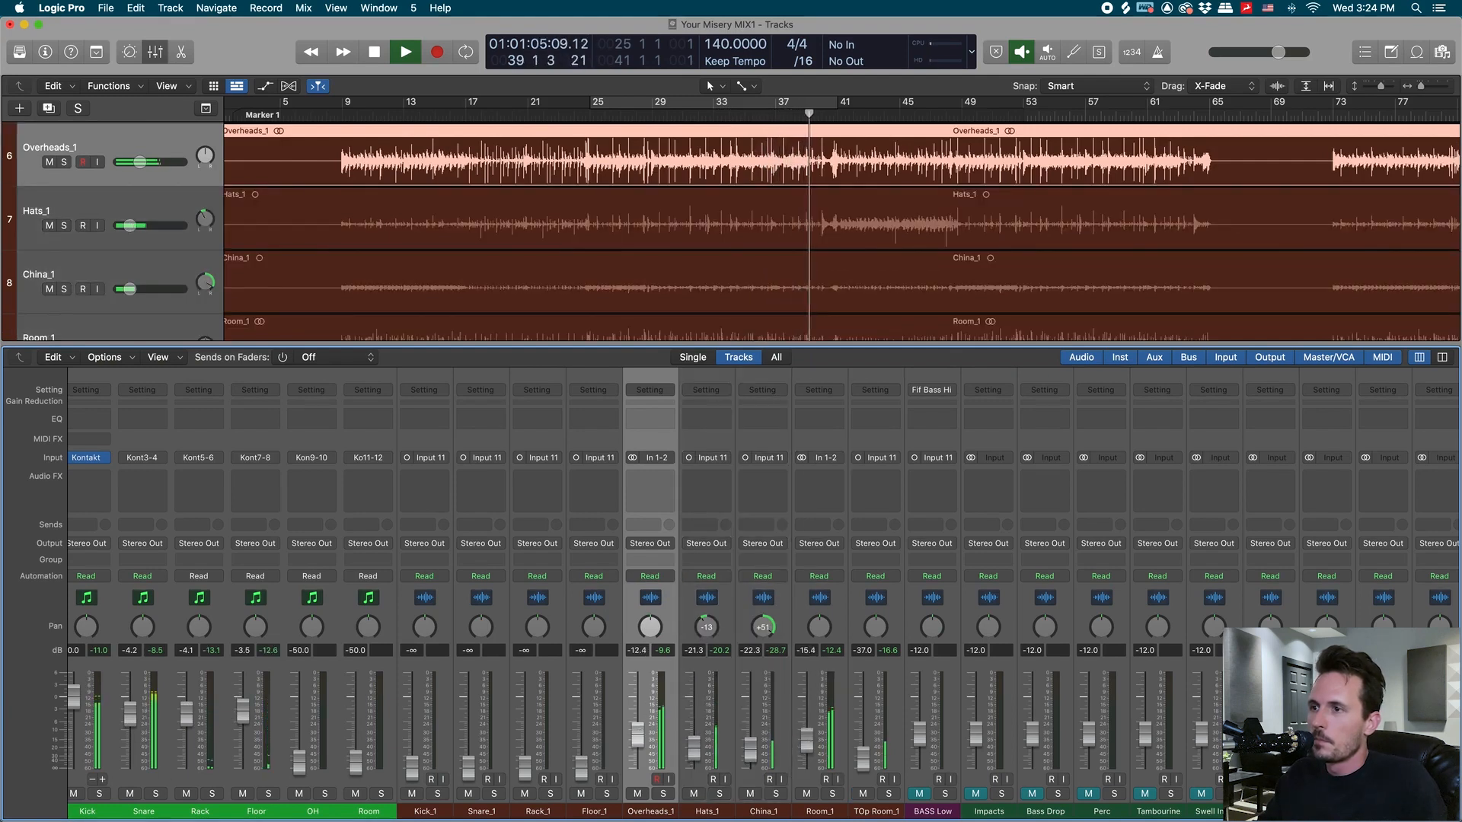
{"action": "scroll", "coordinate": [607, 683], "scroll_direction": "left", "scroll_amount": 1}
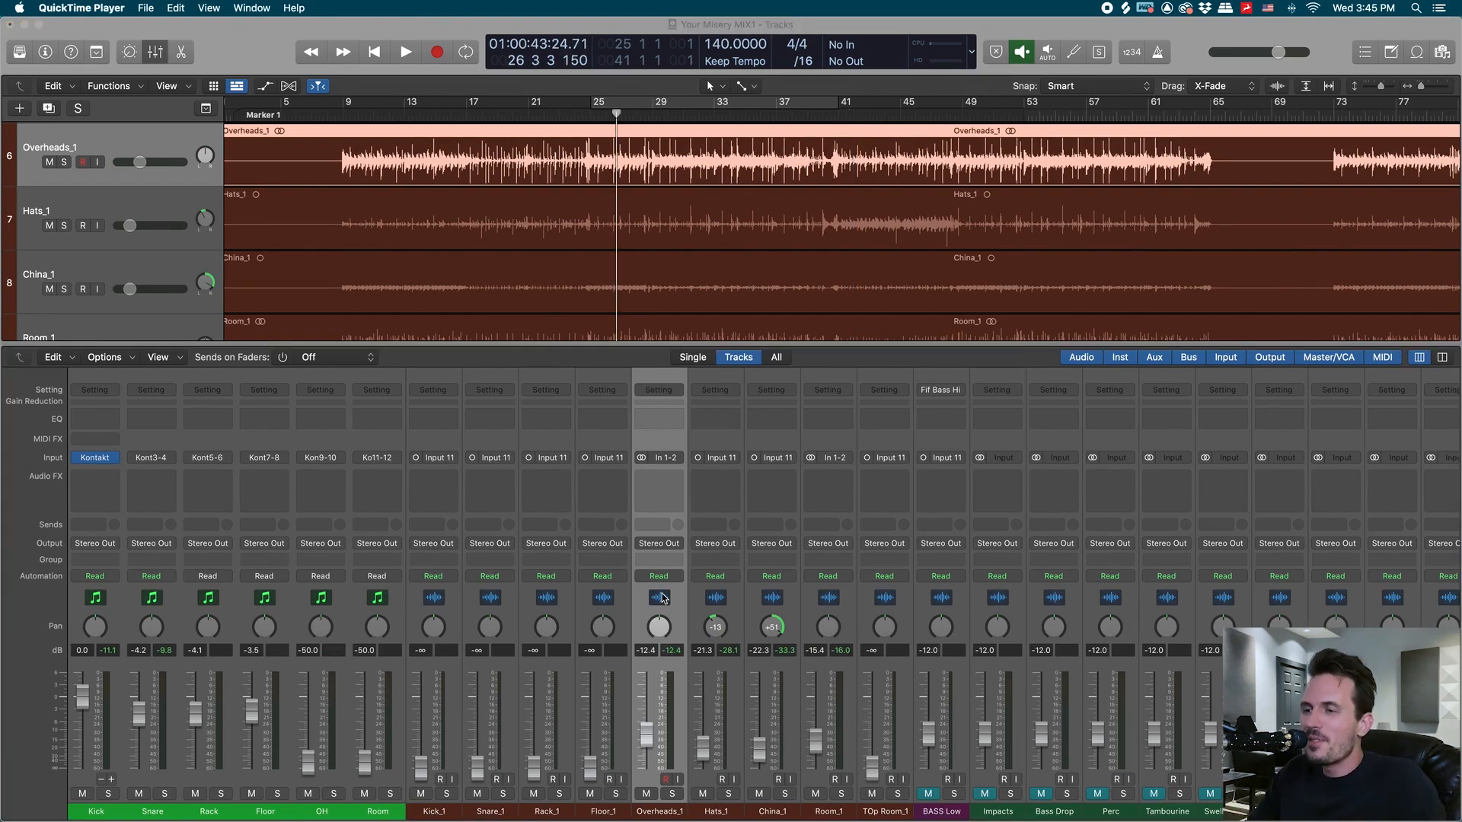
- Mute the Kick, Snare, Rack and Floor instrument channels and the Hats_1, China_1, Room_1 and TOp Room_1 tracks
{"action": "left_click_drag", "start_coordinate": [245, 601], "coordinate": [51, 609]}
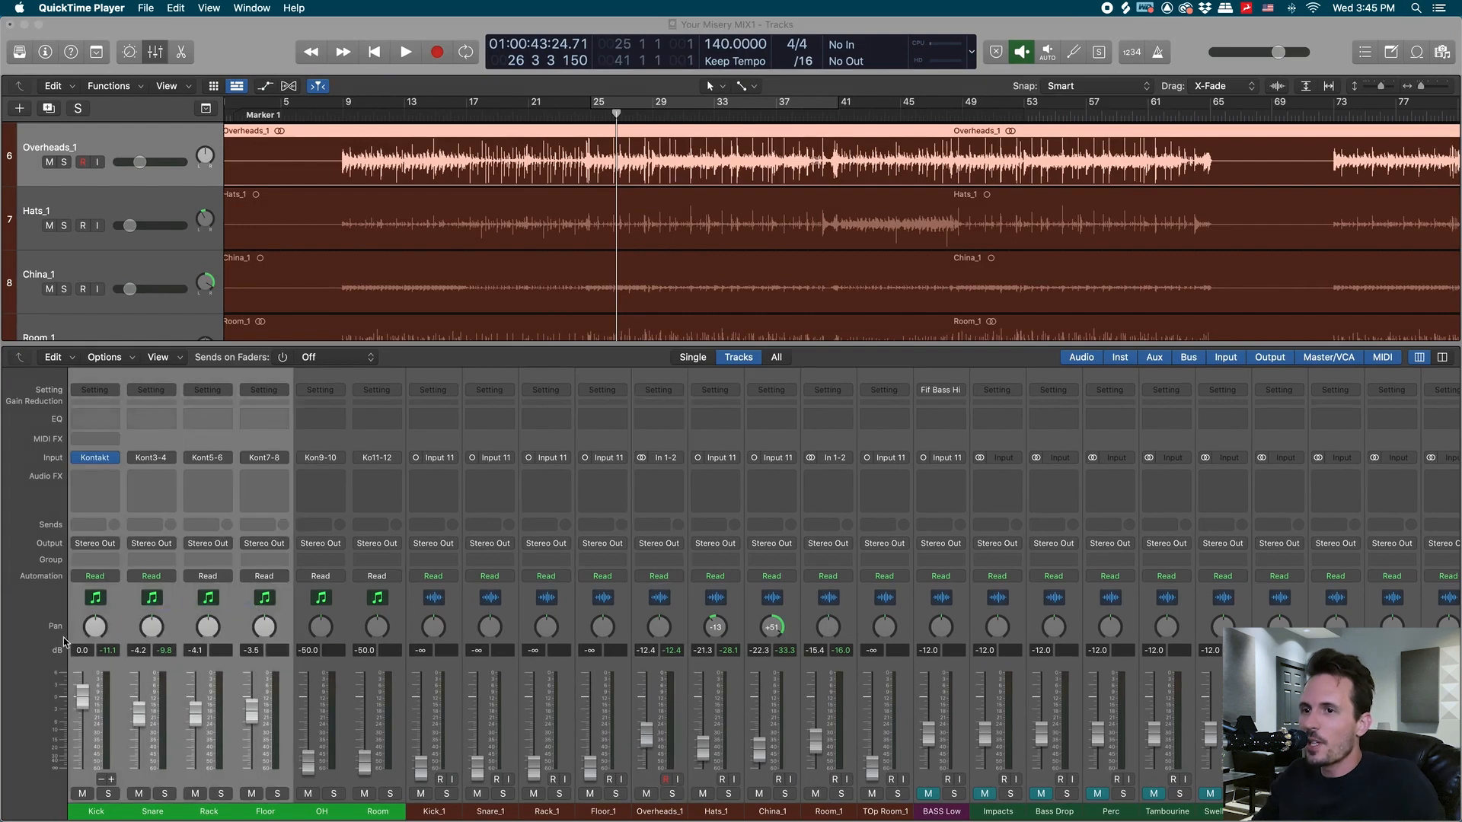
{"action": "left_click", "coordinate": [250, 793]}
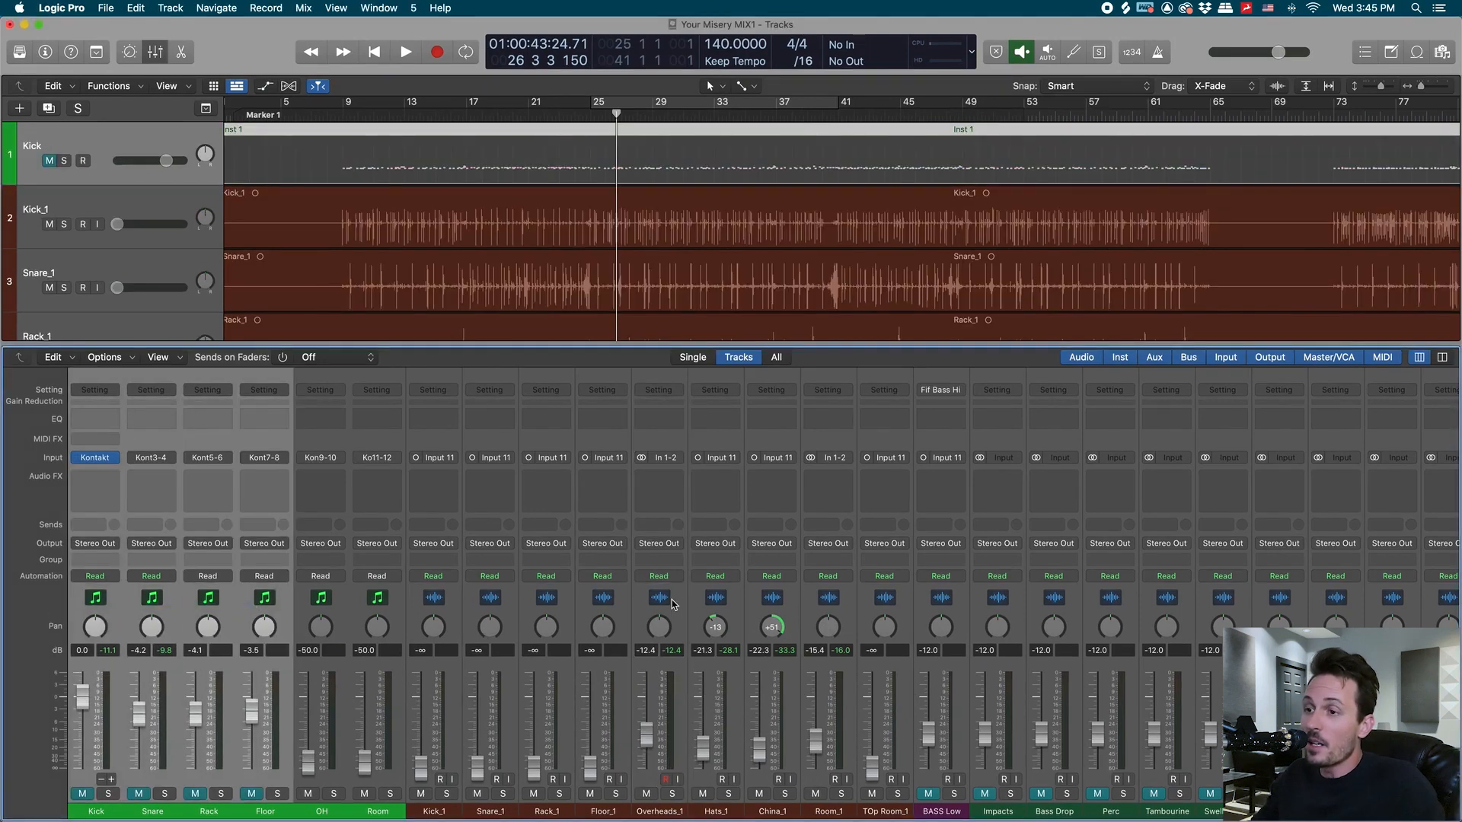
{"action": "left_click_drag", "start_coordinate": [742, 615], "coordinate": [765, 611]}
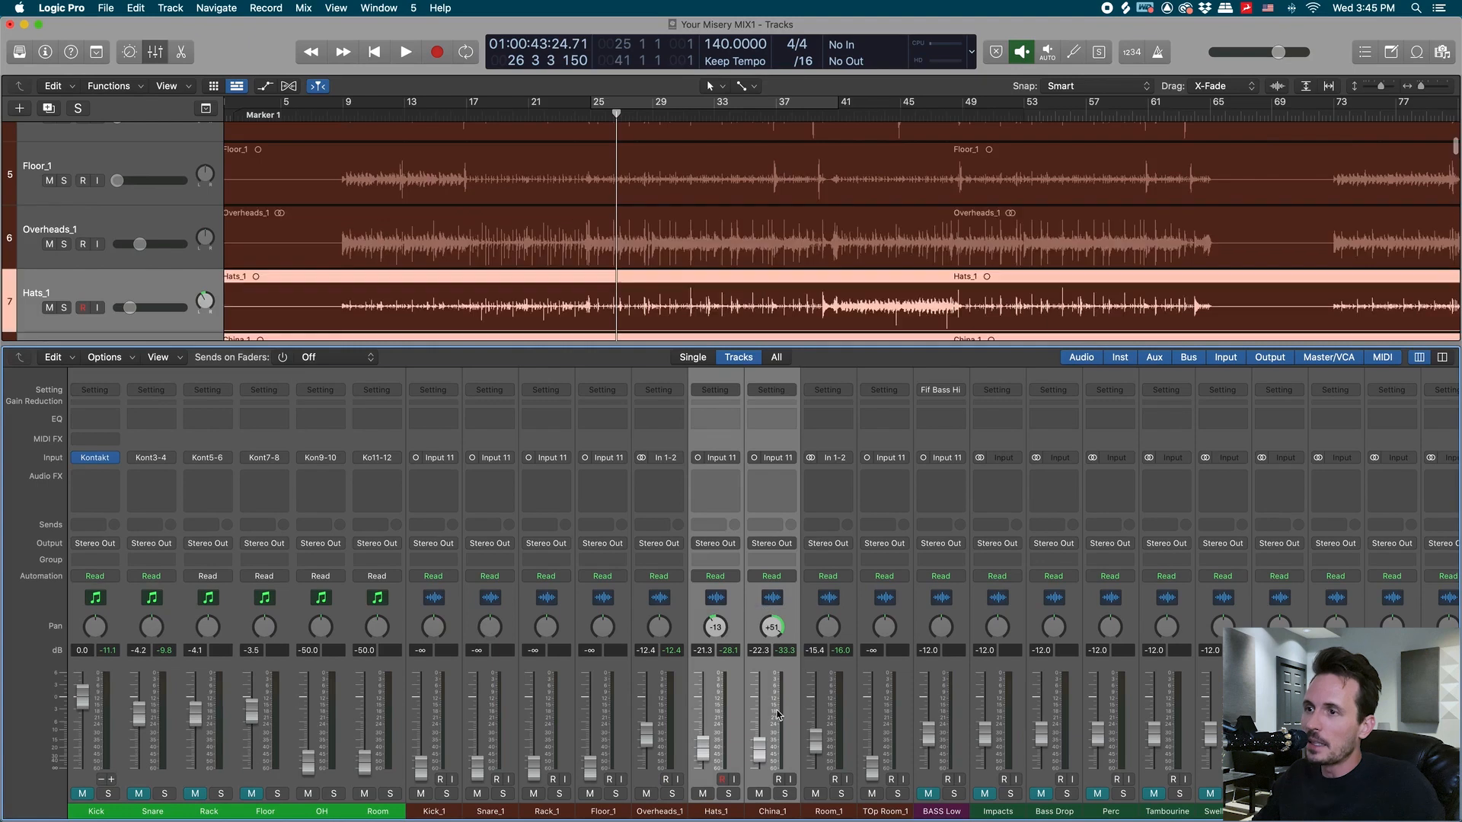
{"action": "left_click", "coordinate": [759, 793]}
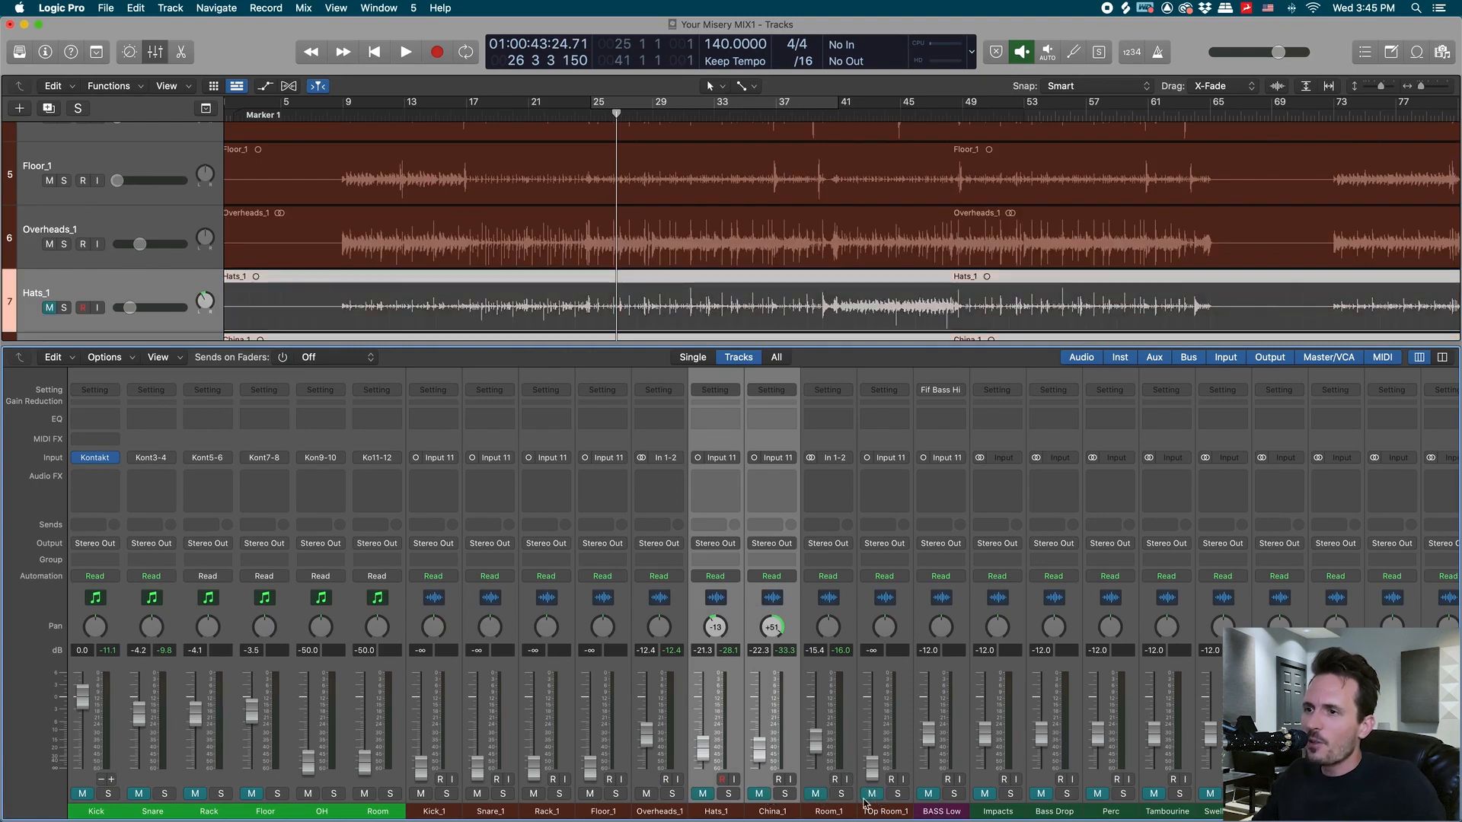
- Raise the Overheads_1 fader to -5.7 dB and play the overheads on their own
{"action": "left_click_drag", "start_coordinate": [646, 731], "coordinate": [645, 721]}
{"action": "key", "text": "space"}
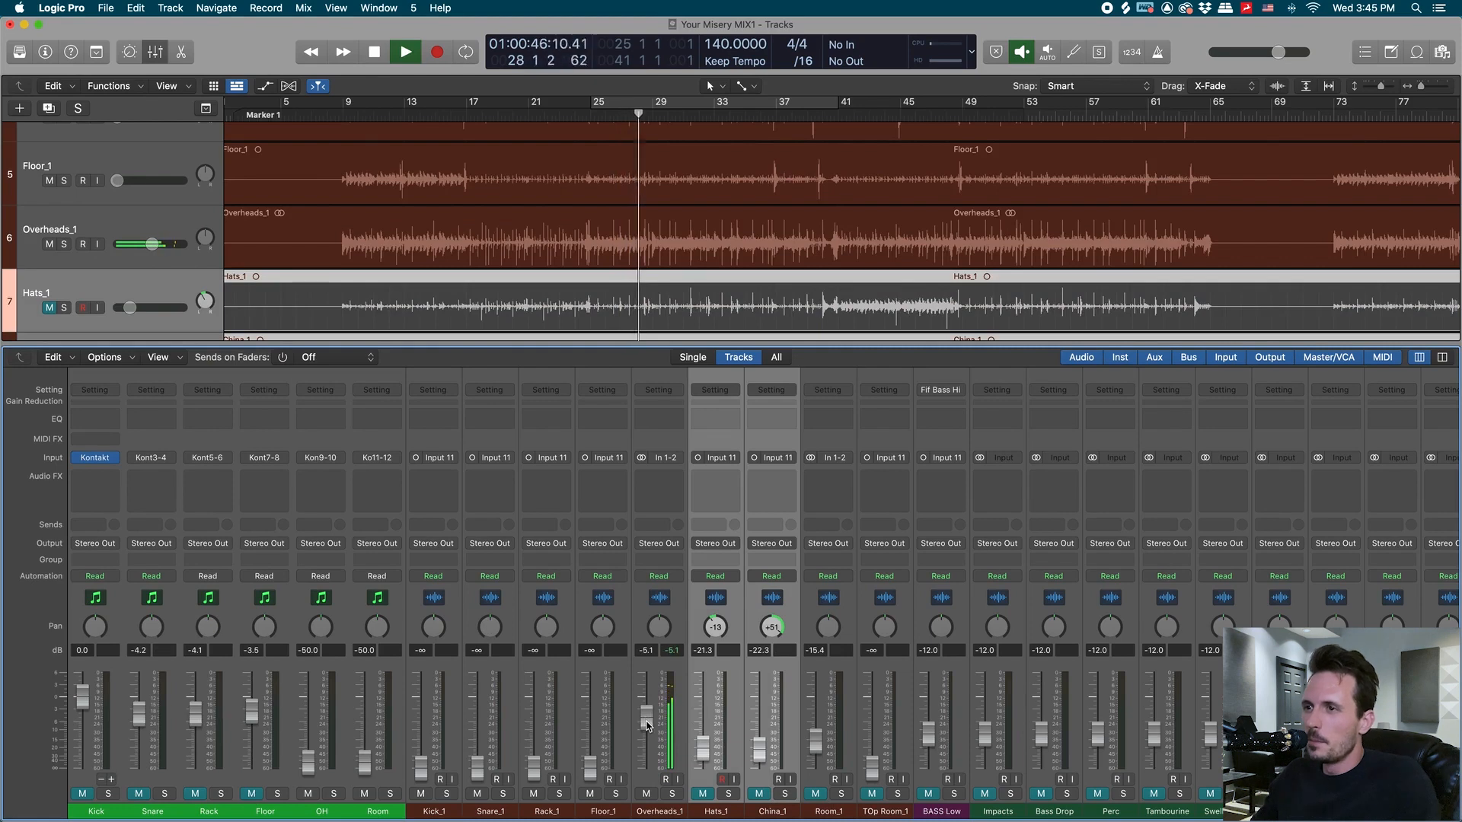
{"action": "key", "text": "space"}
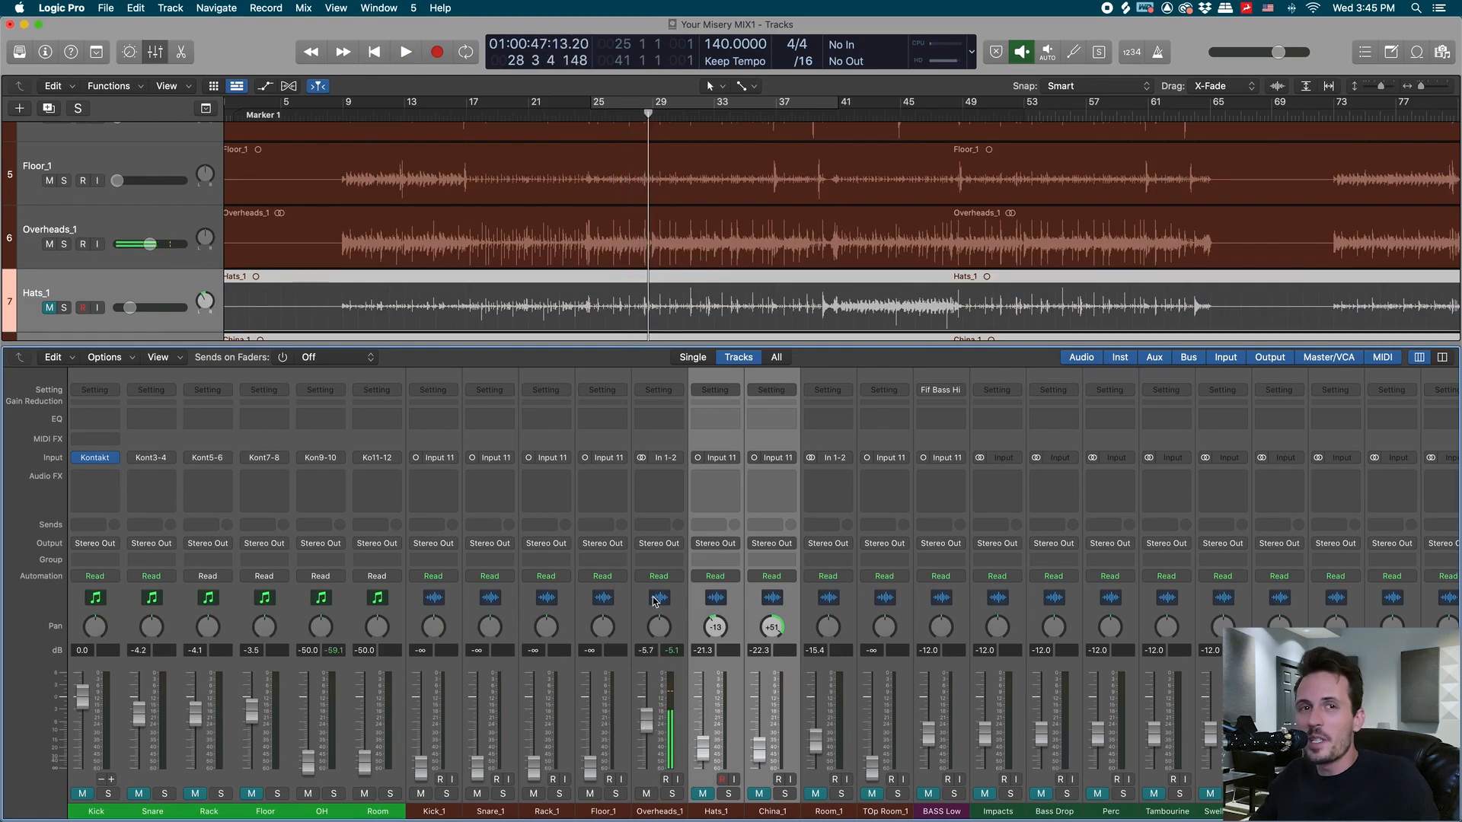
- Insert Slate Digital's VBC FG-Grey compressor in stereo on the Overheads_1 channel
{"action": "left_click", "coordinate": [664, 600]}
{"action": "left_click", "coordinate": [661, 478]}
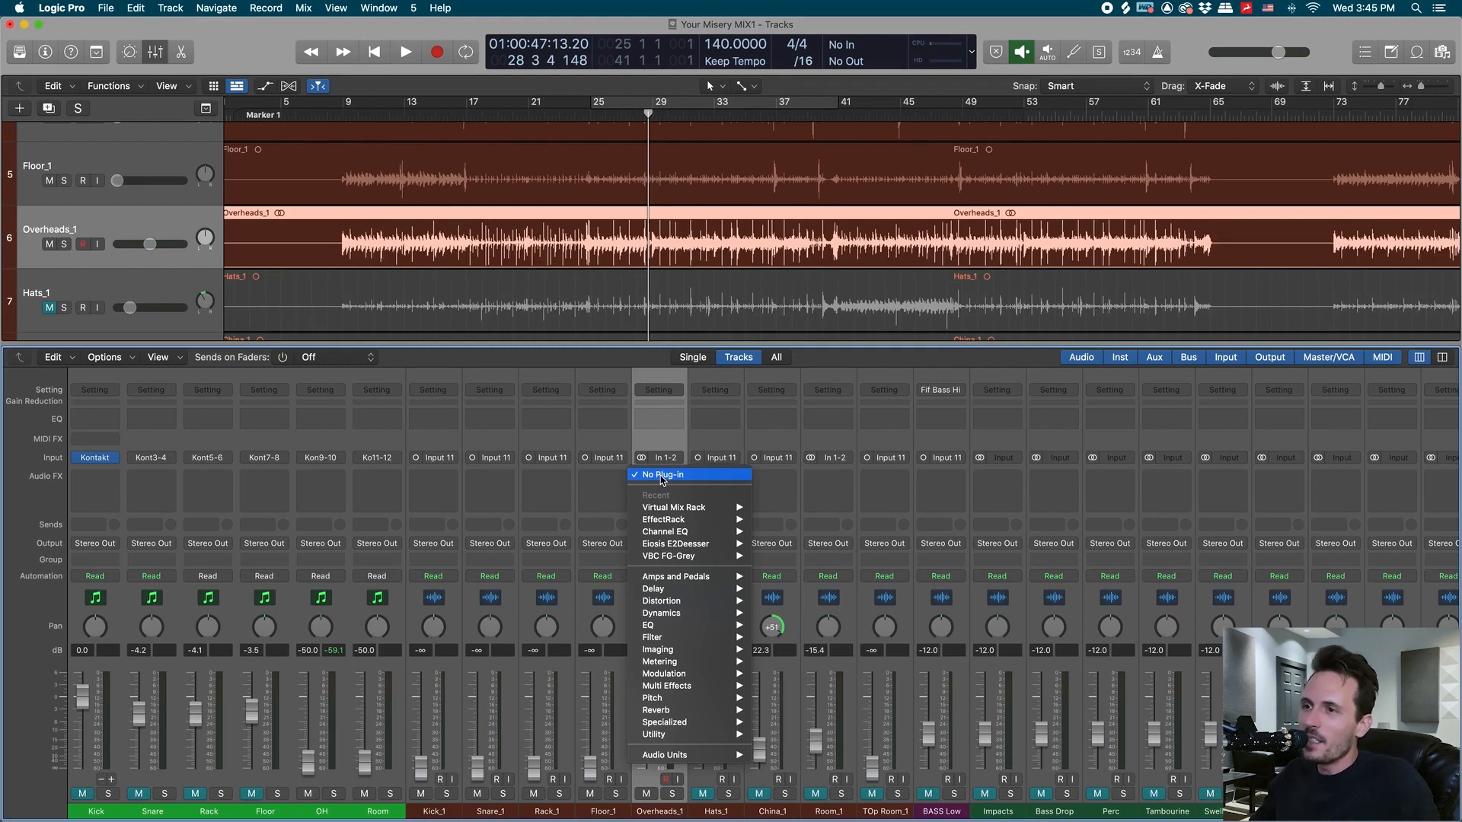
{"action": "mouse_move", "coordinate": [719, 757]}
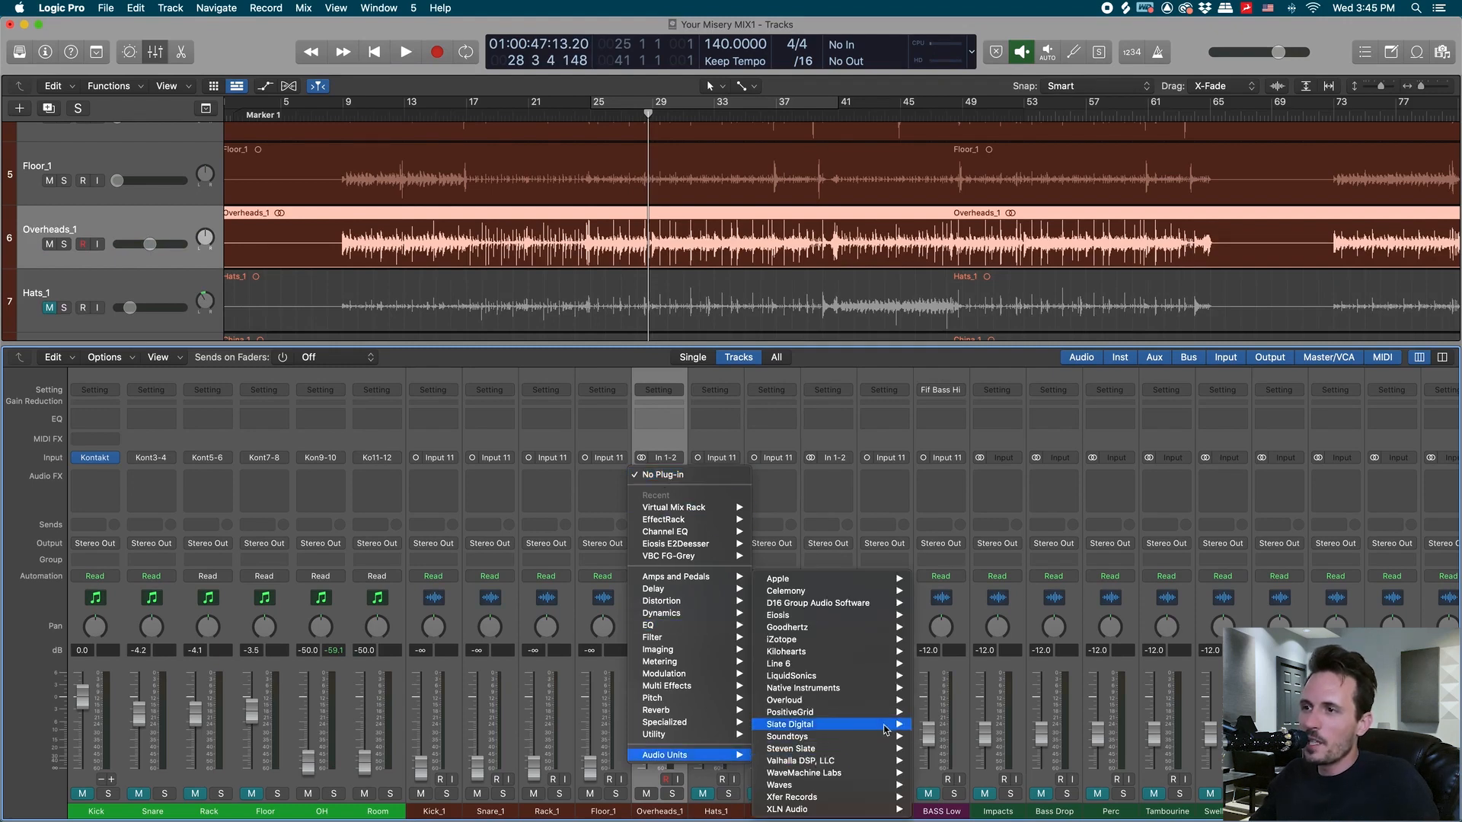
{"action": "mouse_move", "coordinate": [859, 729]}
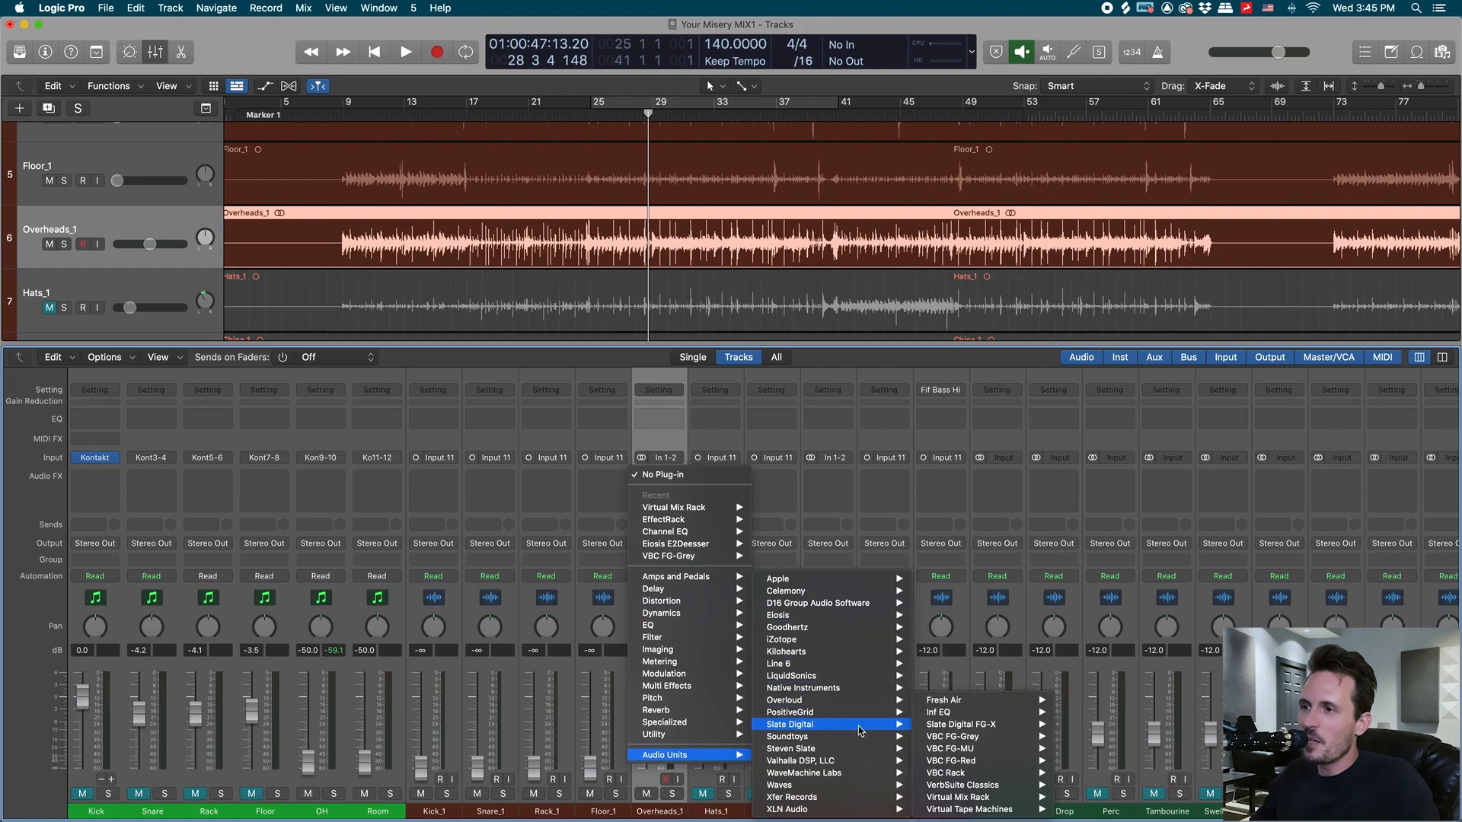
{"action": "mouse_move", "coordinate": [1042, 742]}
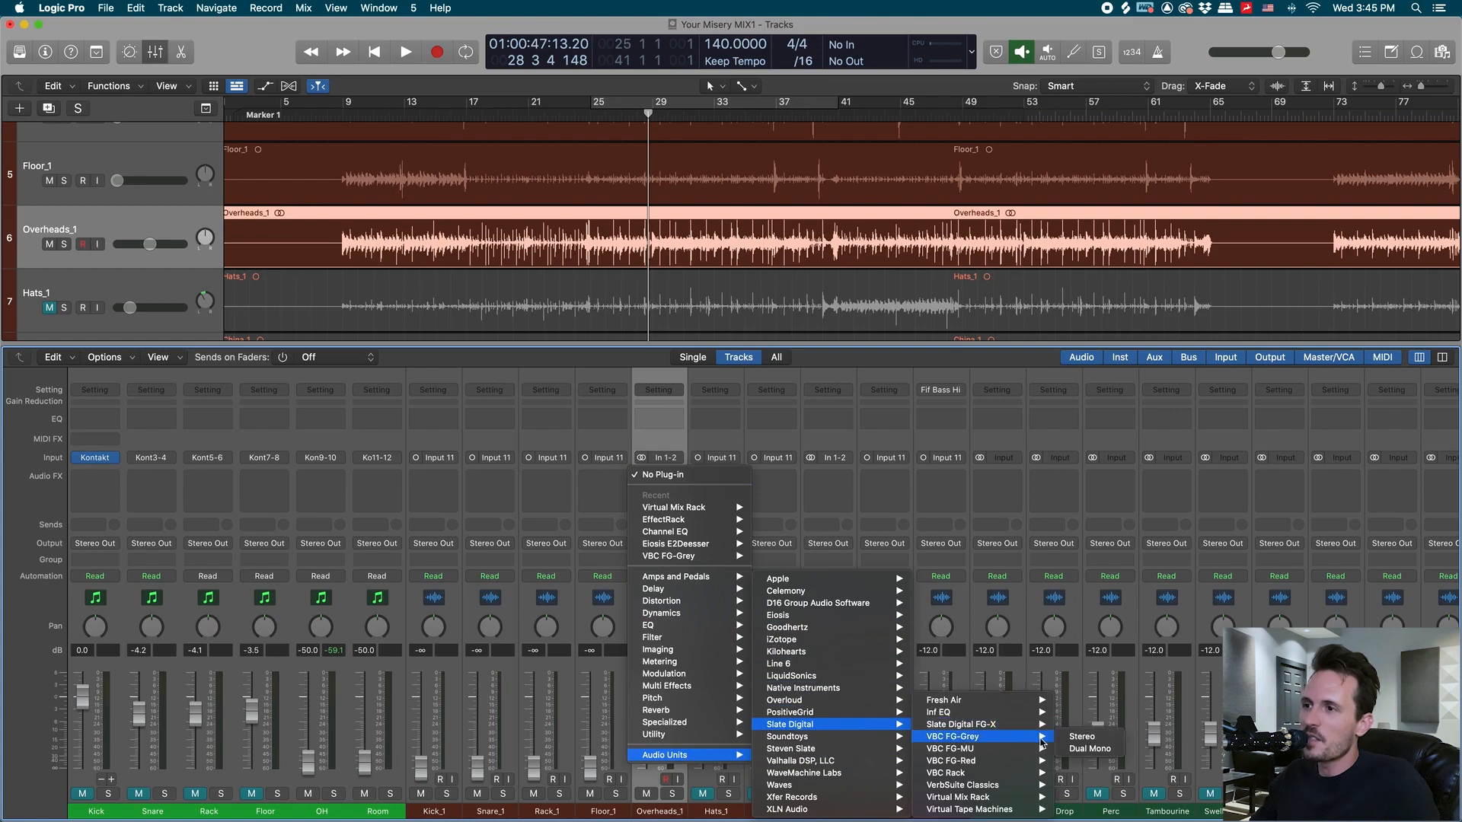
{"action": "left_click", "coordinate": [1097, 738]}
{"action": "left_click_drag", "start_coordinate": [860, 222], "coordinate": [882, 304]}
- Turn on a cycle range from bar 25 to bar 41 and start looped playback
{"action": "left_click", "coordinate": [686, 103]}
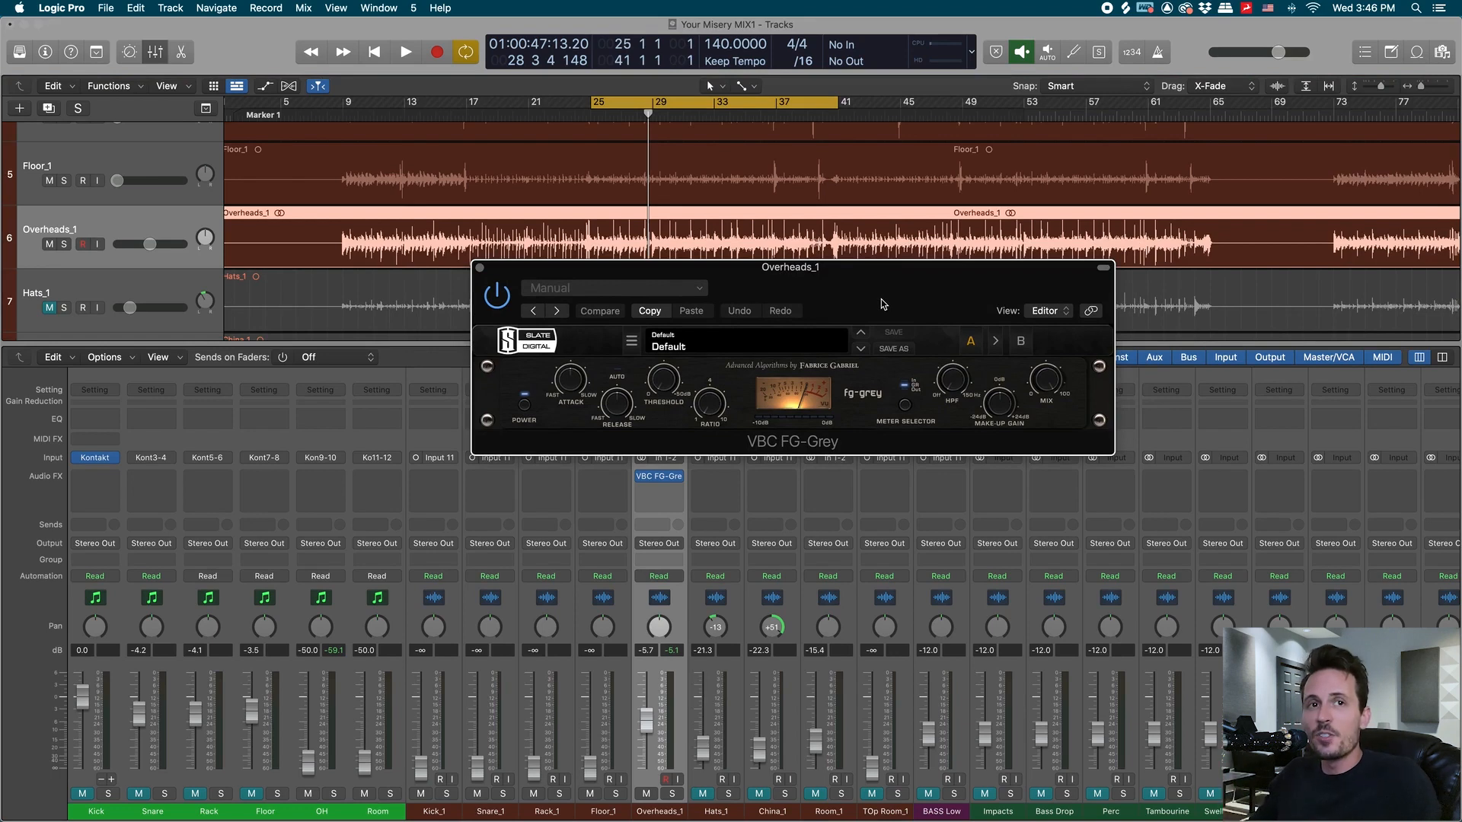
{"action": "key", "text": "space"}
{"action": "left_click_drag", "start_coordinate": [882, 304], "coordinate": [868, 311]}
- Set the FG-Grey threshold to -9.1 dB with automatic release, compare against the bypassed sound, and close the compressor
{"action": "left_click_drag", "start_coordinate": [645, 392], "coordinate": [656, 375]}
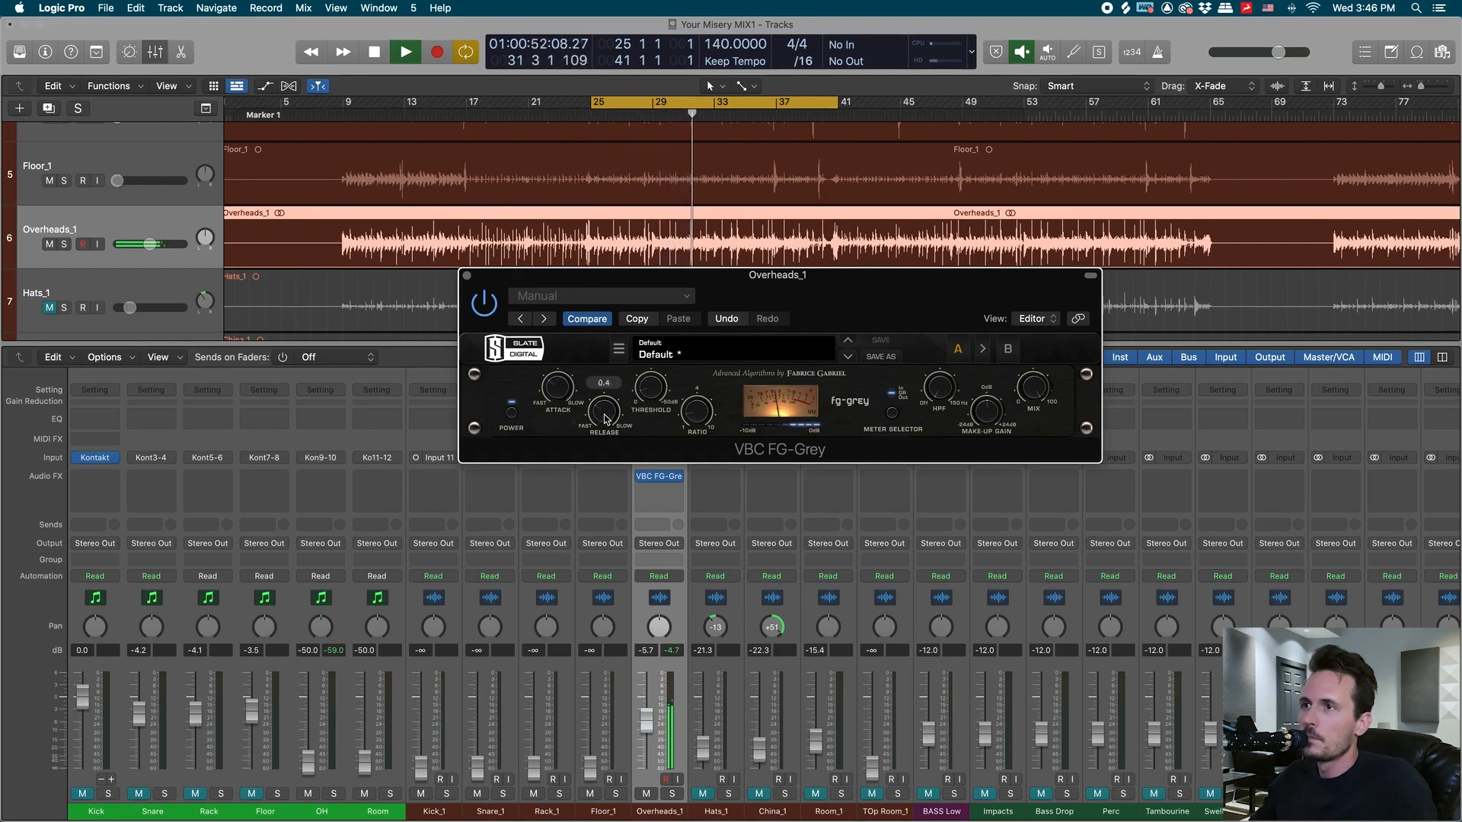
{"action": "left_click", "coordinate": [488, 307]}
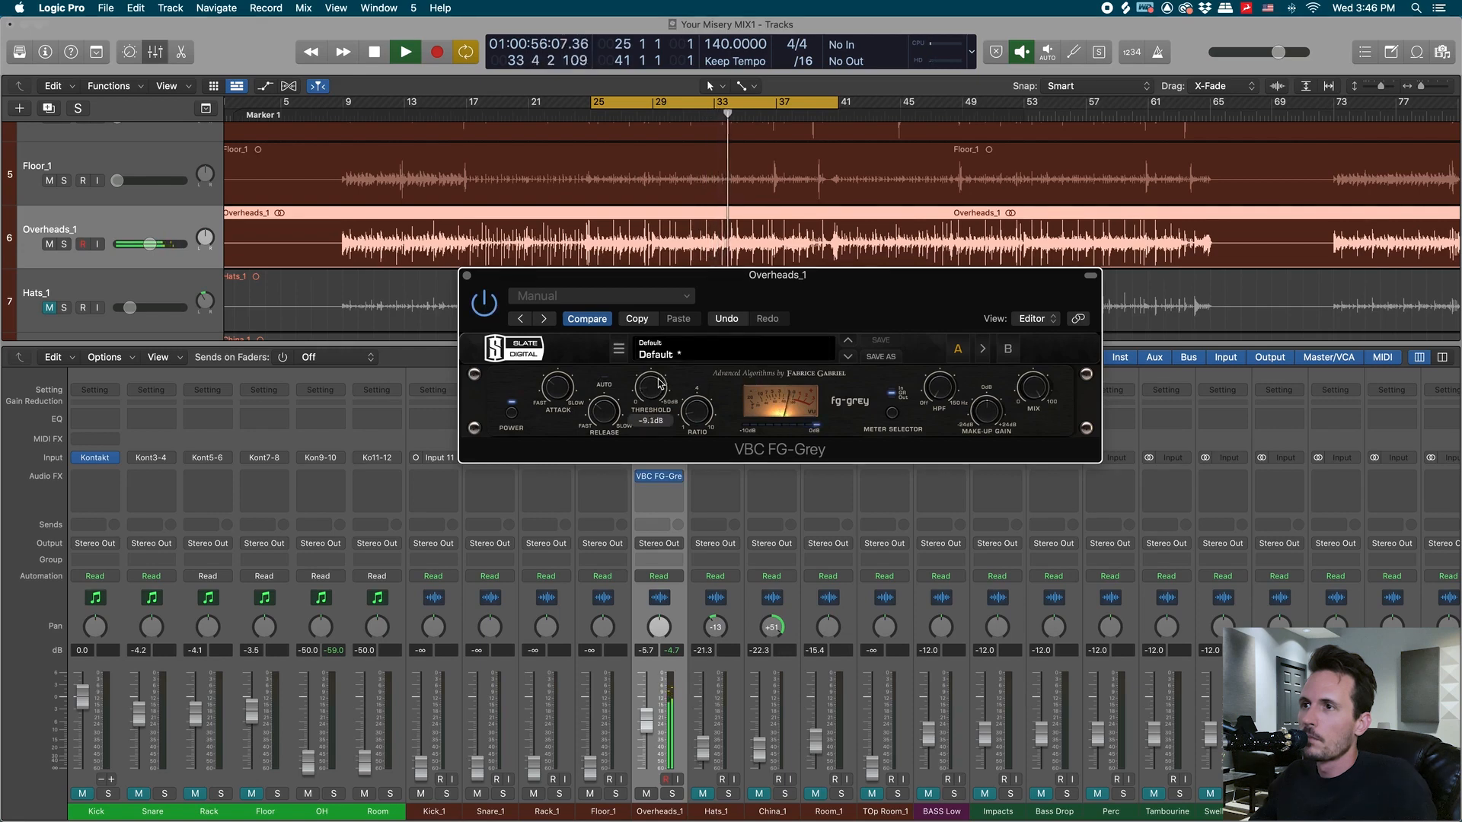
{"action": "left_click", "coordinate": [467, 277]}
{"action": "key", "text": "space"}
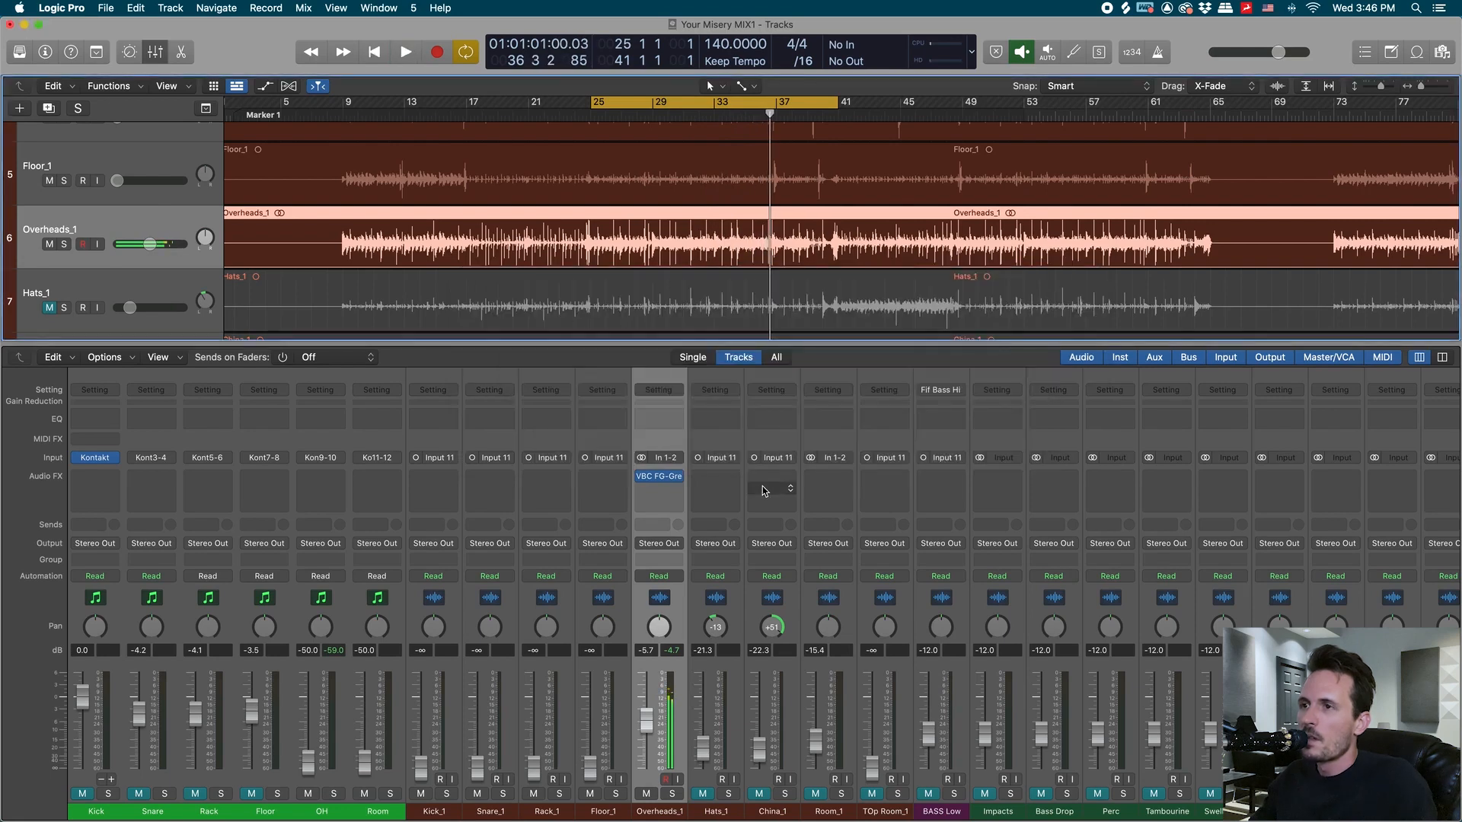
- Add a Channel EQ to Overheads_1 and enable a 12 dB/Oct low-cut filter just below 200 Hz during playback
{"action": "left_click", "coordinate": [658, 423]}
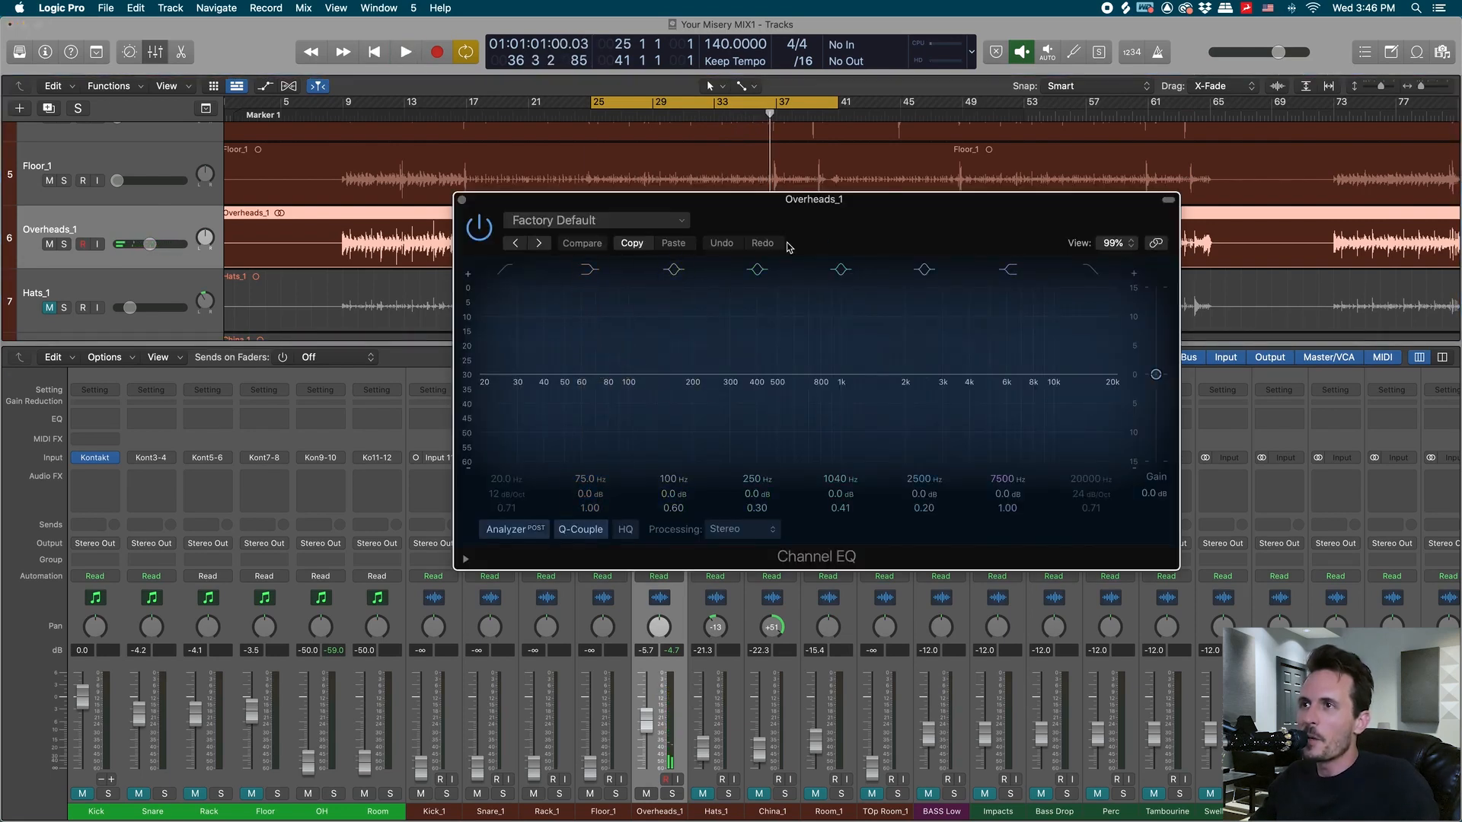
{"action": "key", "text": "space"}
{"action": "left_click", "coordinate": [478, 287]}
{"action": "left_click_drag", "start_coordinate": [485, 455], "coordinate": [651, 445]}
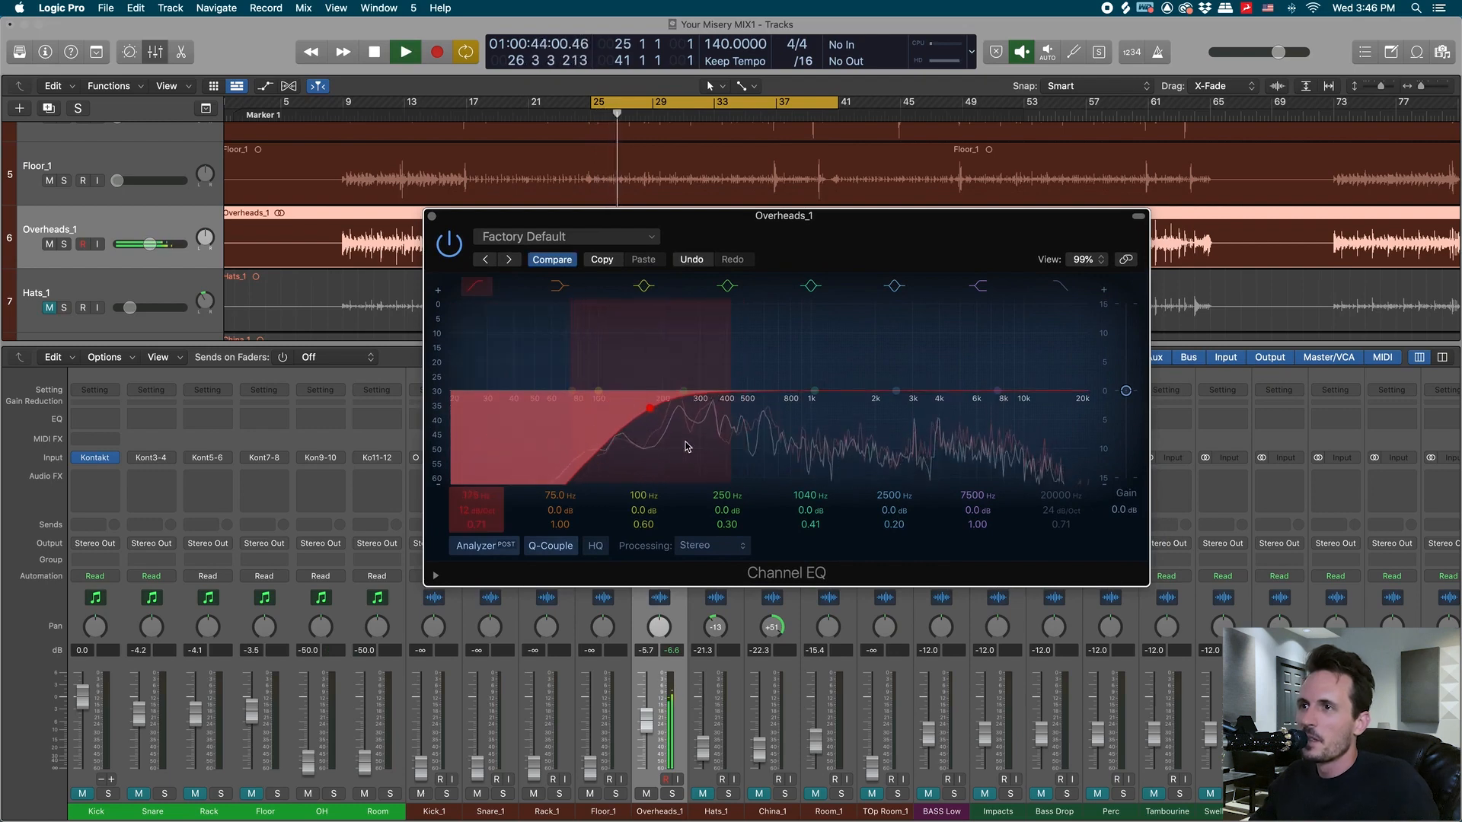
{"action": "left_click", "coordinate": [432, 218]}
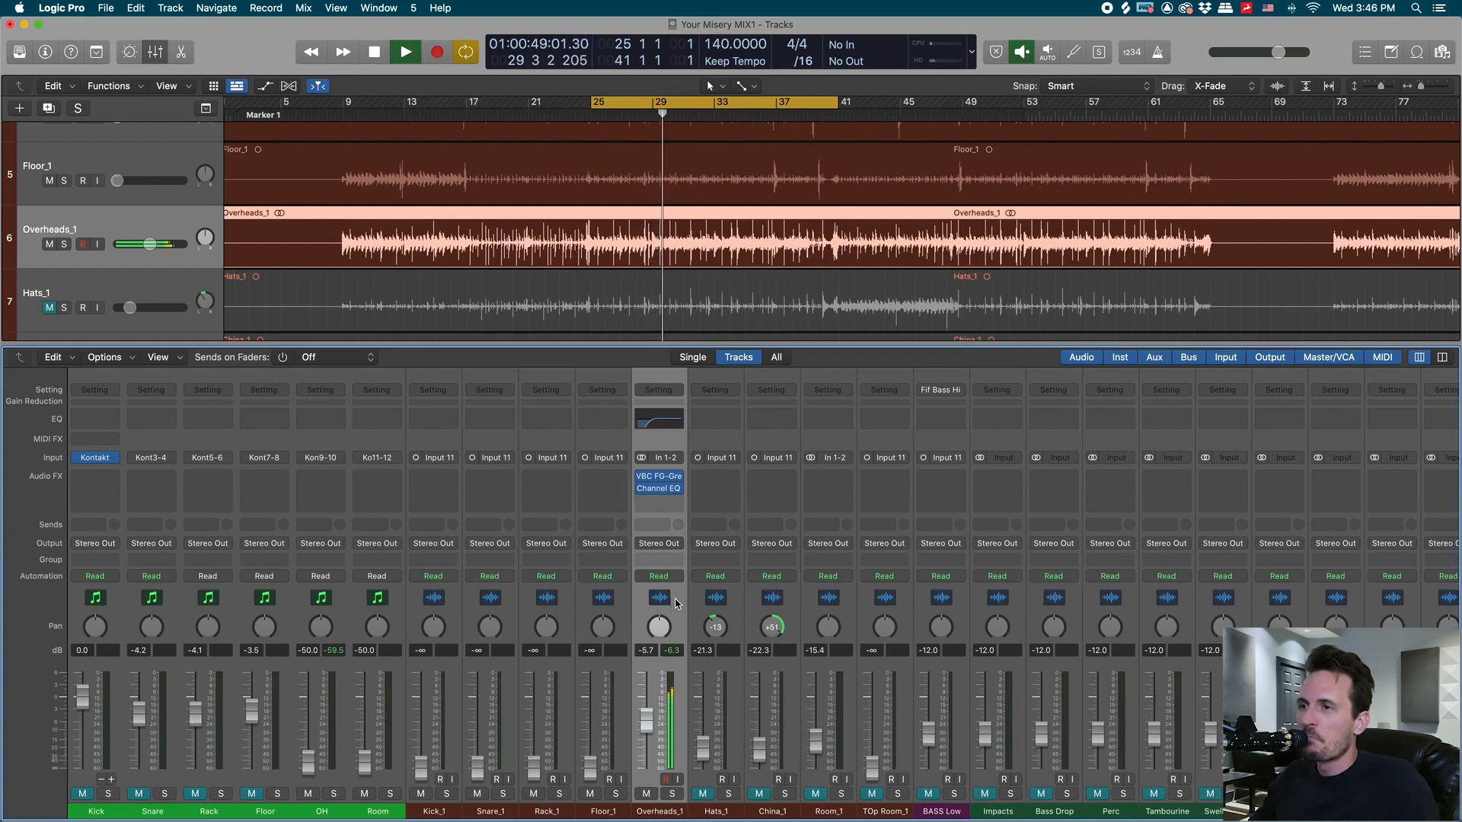
- Insert the Eiosis E2Deesser in stereo on the next free effect slot of Overheads_1
{"action": "left_click", "coordinate": [678, 511]}
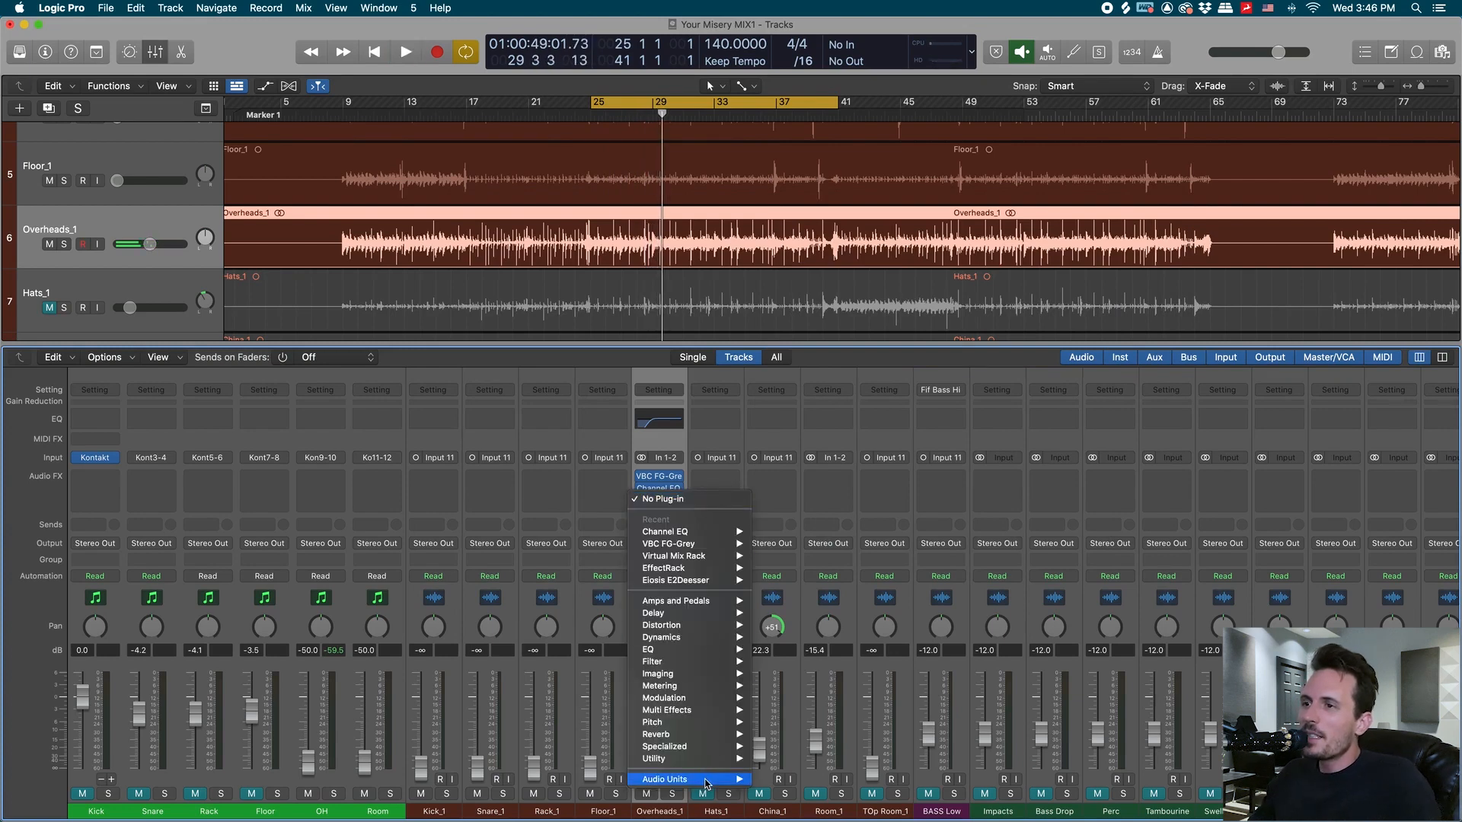
{"action": "mouse_move", "coordinate": [706, 782]}
{"action": "mouse_move", "coordinate": [872, 703]}
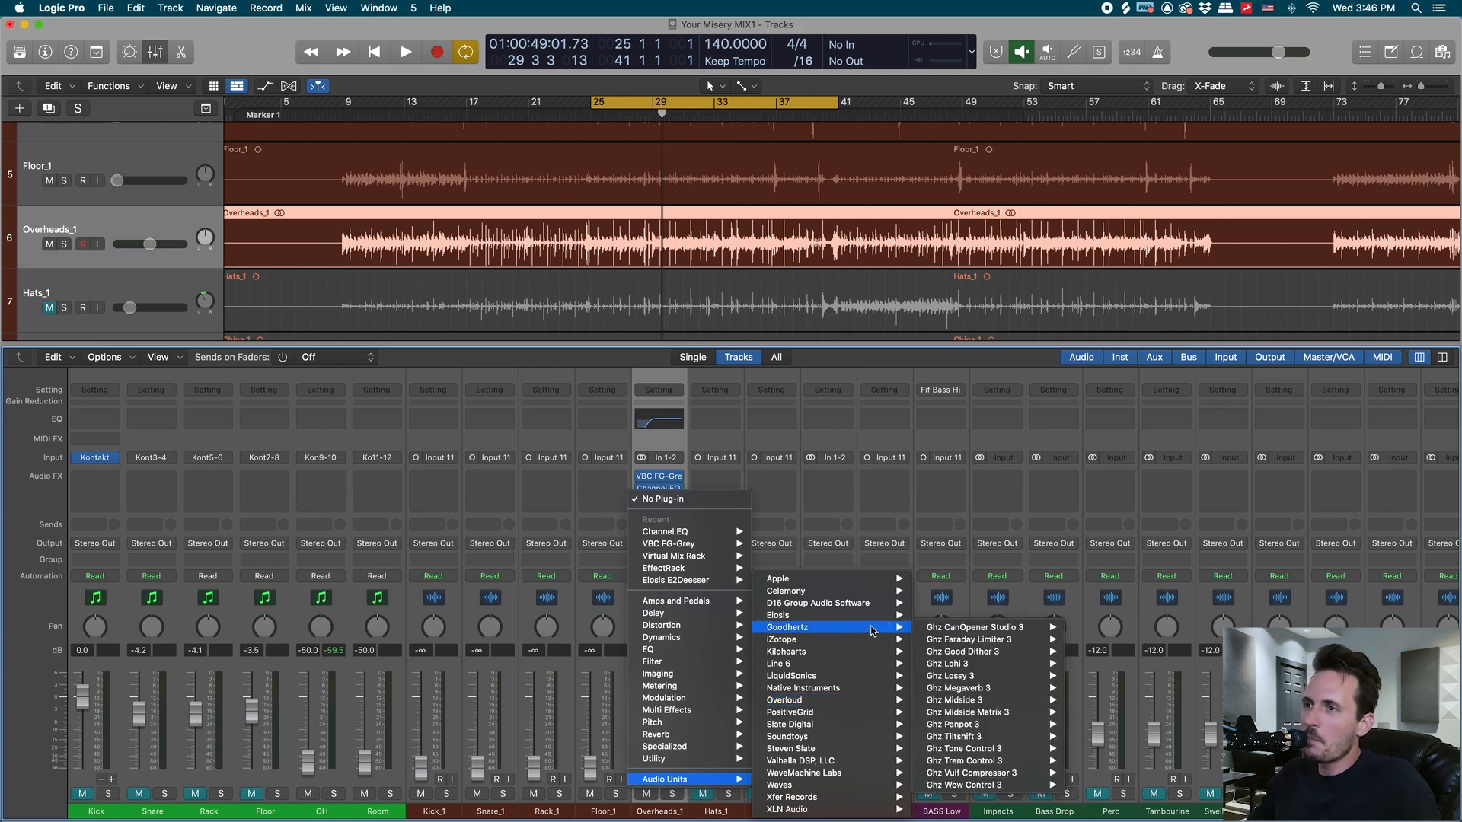
{"action": "mouse_move", "coordinate": [872, 620]}
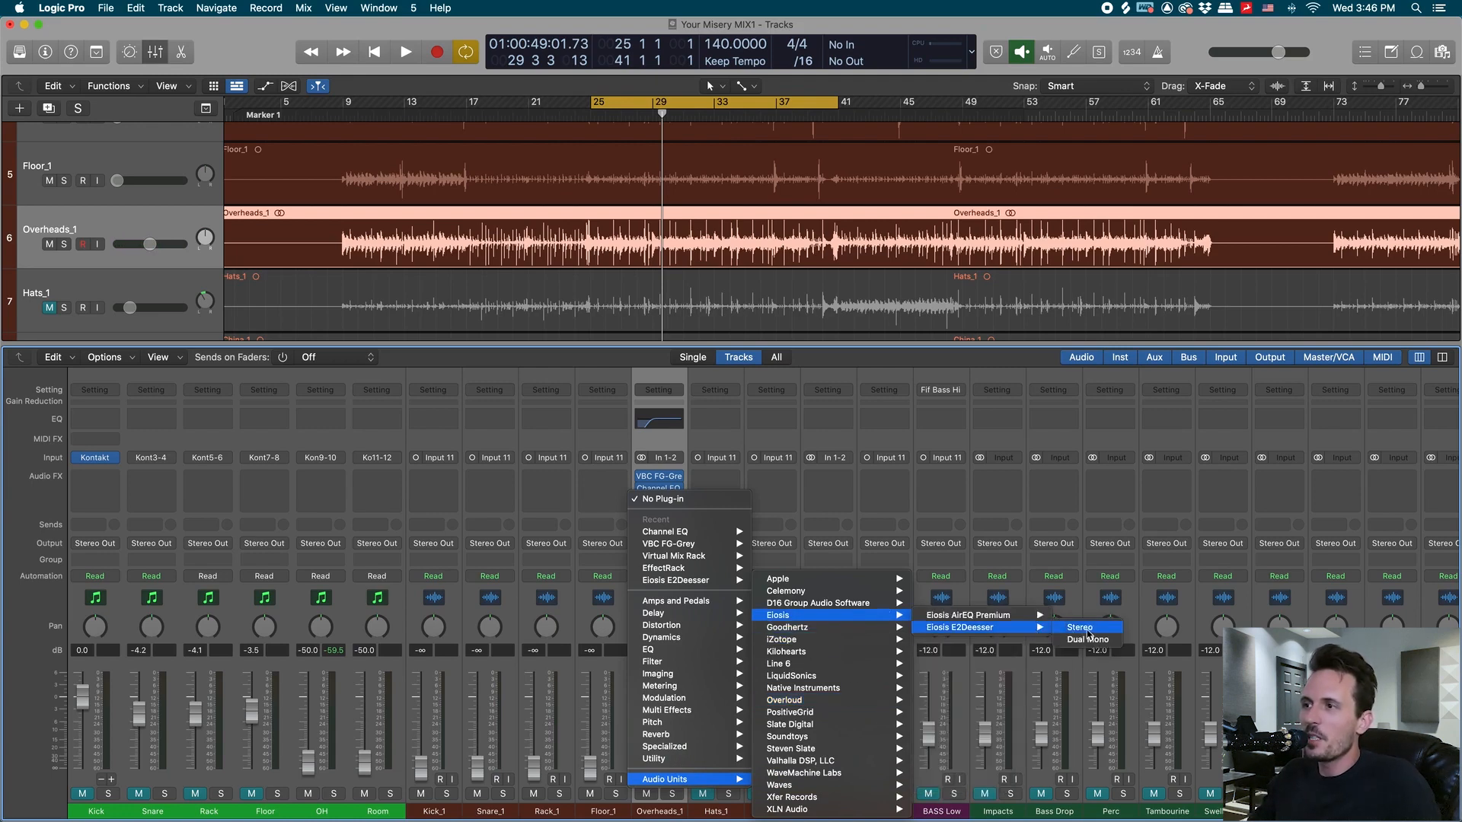
{"action": "left_click", "coordinate": [1125, 633]}
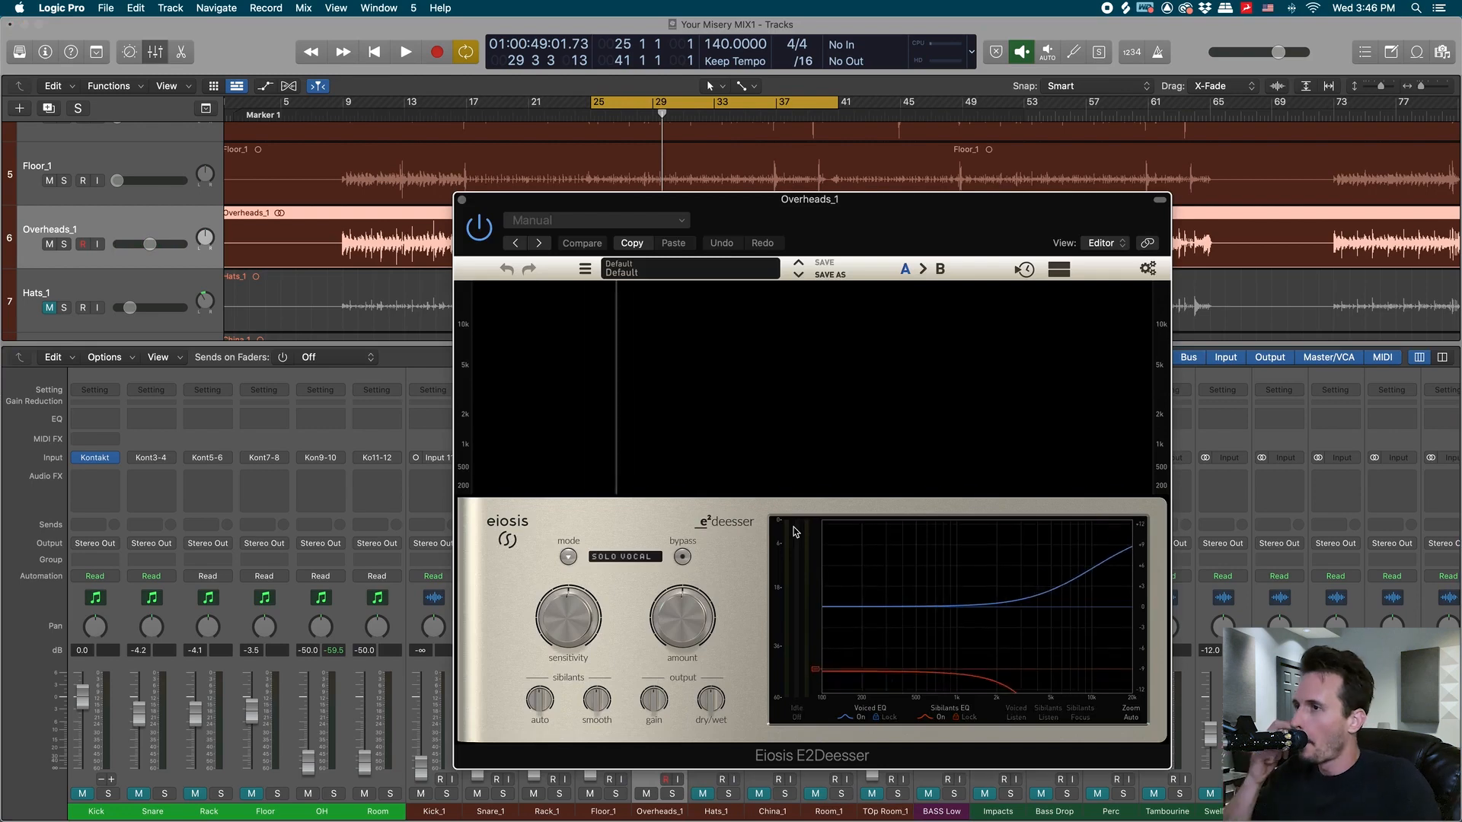
{"action": "left_click_drag", "start_coordinate": [881, 207], "coordinate": [855, 190]}
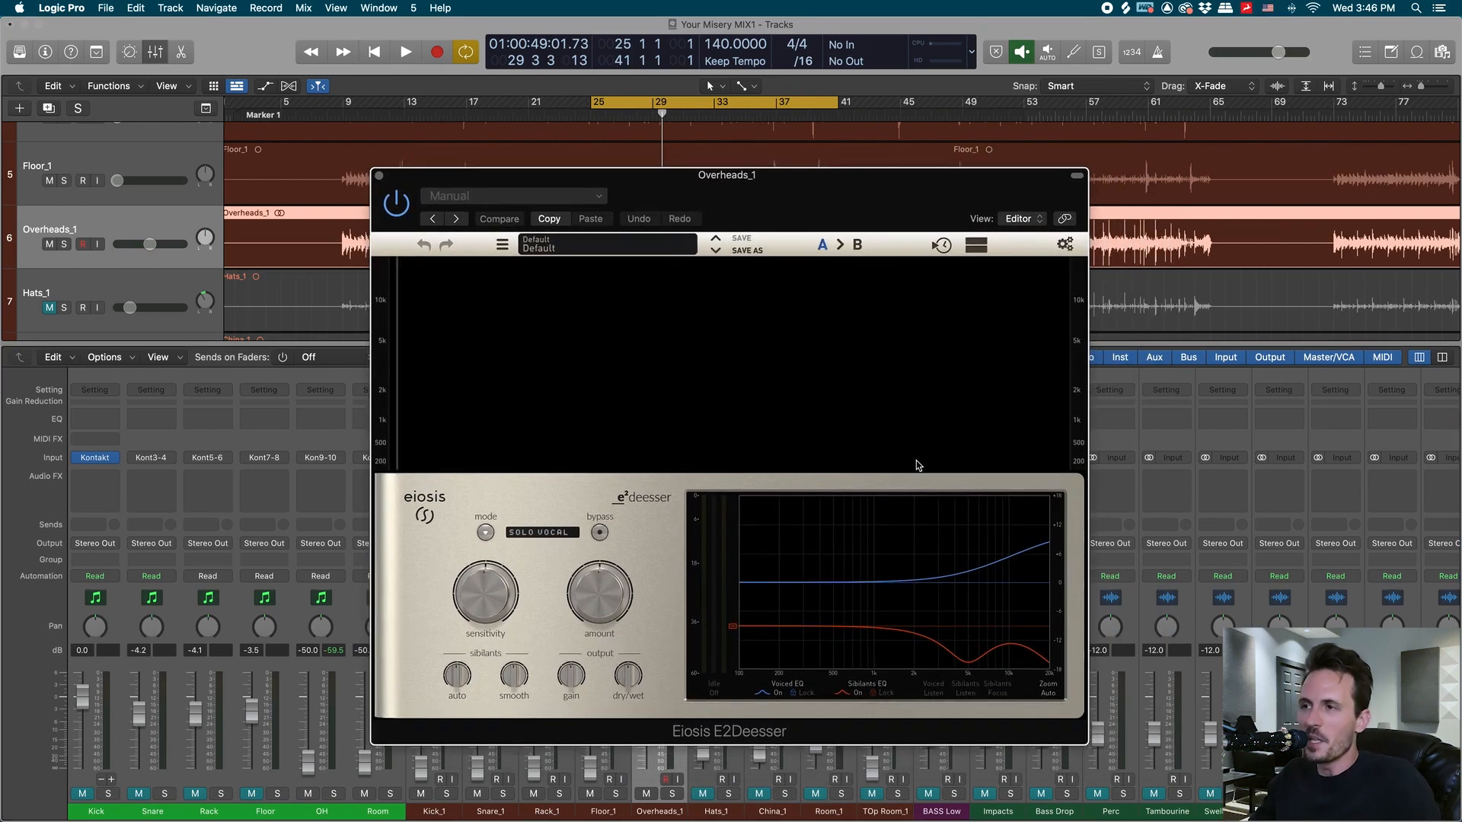
{"action": "left_click_drag", "start_coordinate": [898, 193], "coordinate": [884, 201]}
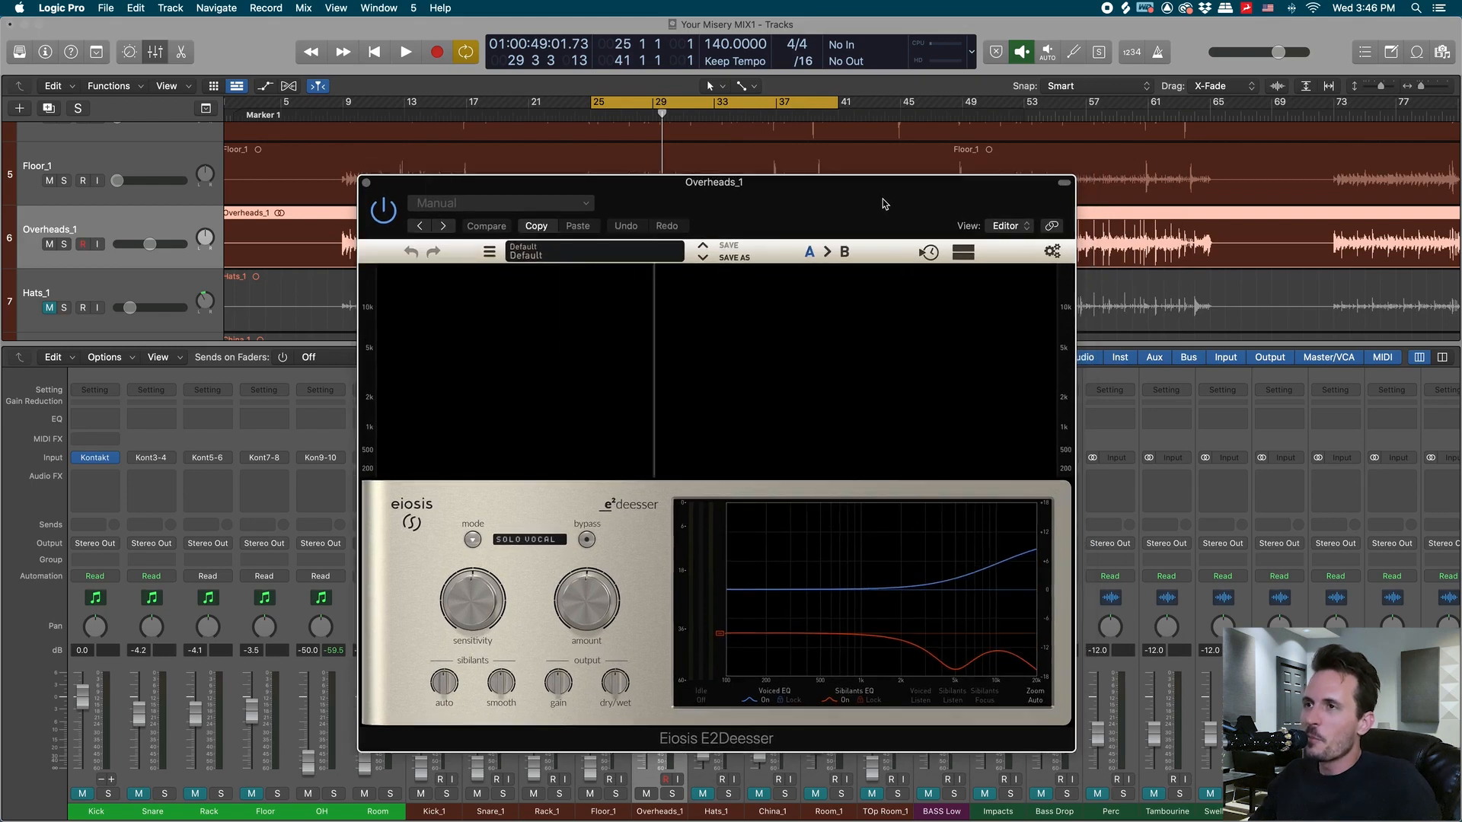
- Remove the voiced and sibilants EQ bands in the E2Deesser and bring the sibilants level line to 0 dB
{"action": "right_click", "coordinate": [1011, 577]}
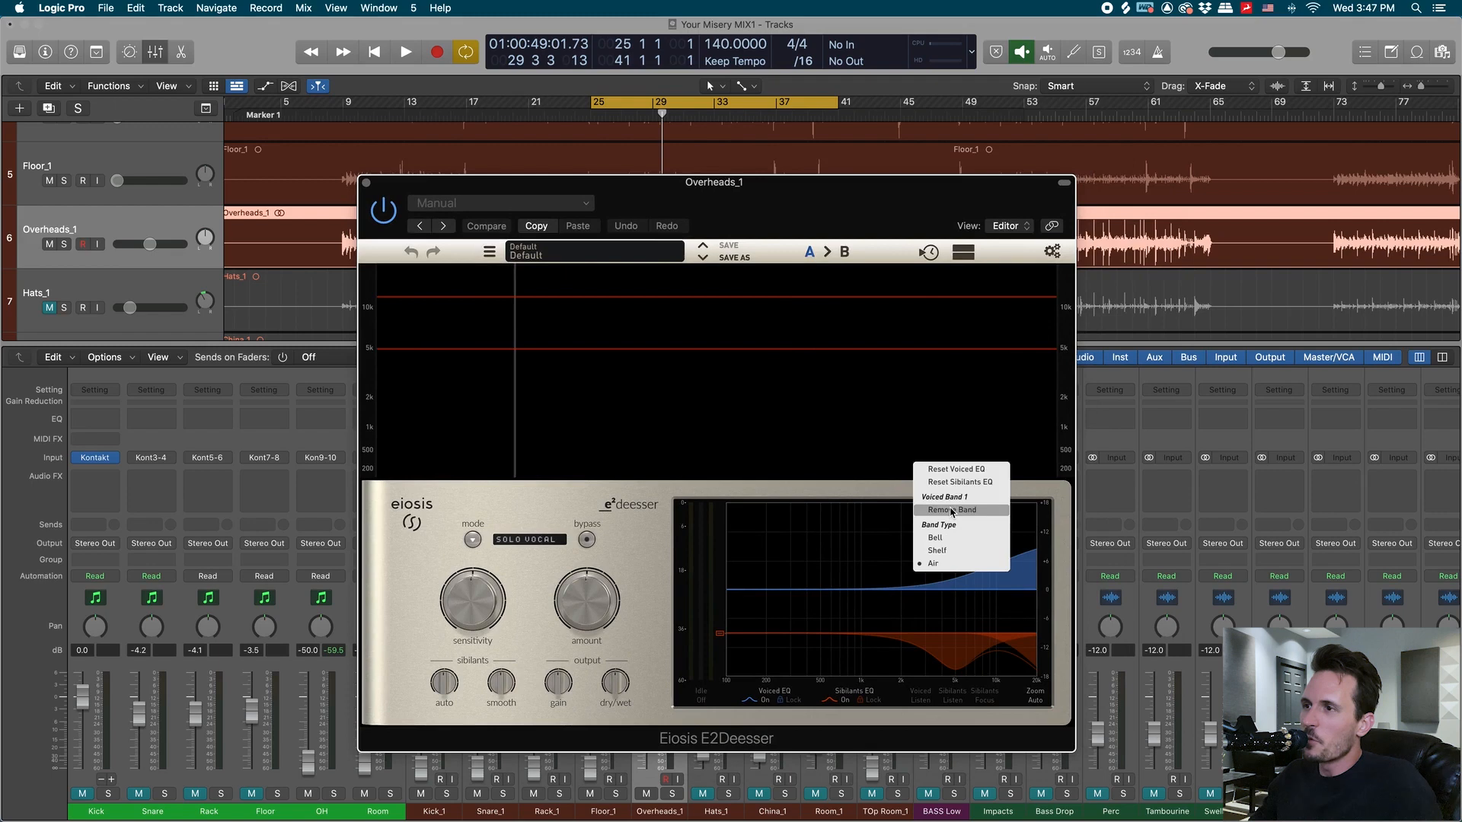
{"action": "left_click", "coordinate": [963, 511]}
{"action": "right_click", "coordinate": [956, 647]}
{"action": "left_click", "coordinate": [899, 591]}
{"action": "right_click", "coordinate": [1026, 652]}
{"action": "left_click", "coordinate": [957, 582]}
{"action": "left_click_drag", "start_coordinate": [720, 638], "coordinate": [726, 594]}
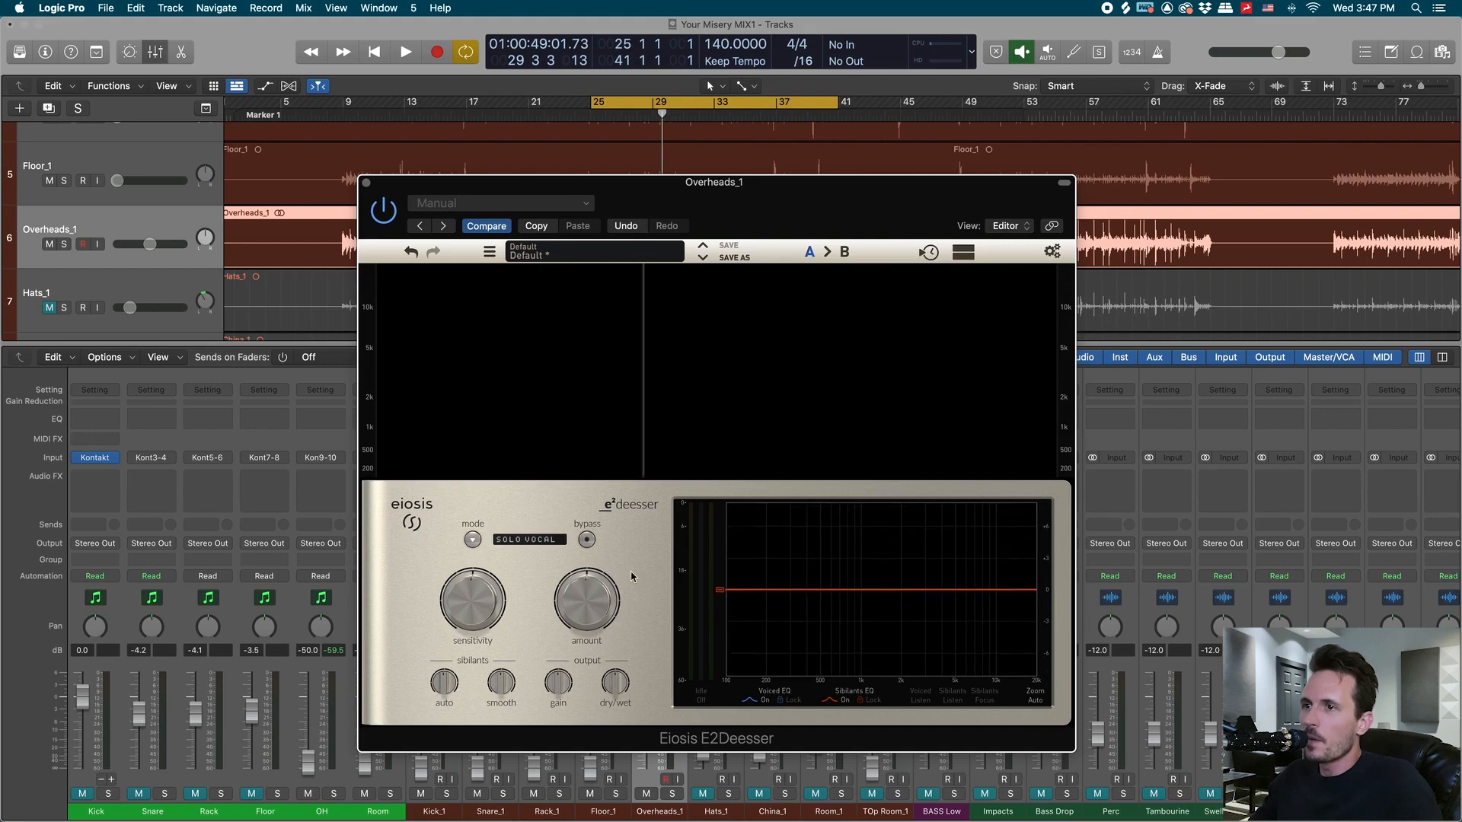
- Switch the E2Deesser to Overheads mode and, during playback, set sensitivity to 45.1% and amount to 17.2%
{"action": "left_click", "coordinate": [472, 539]}
{"action": "left_click", "coordinate": [548, 614]}
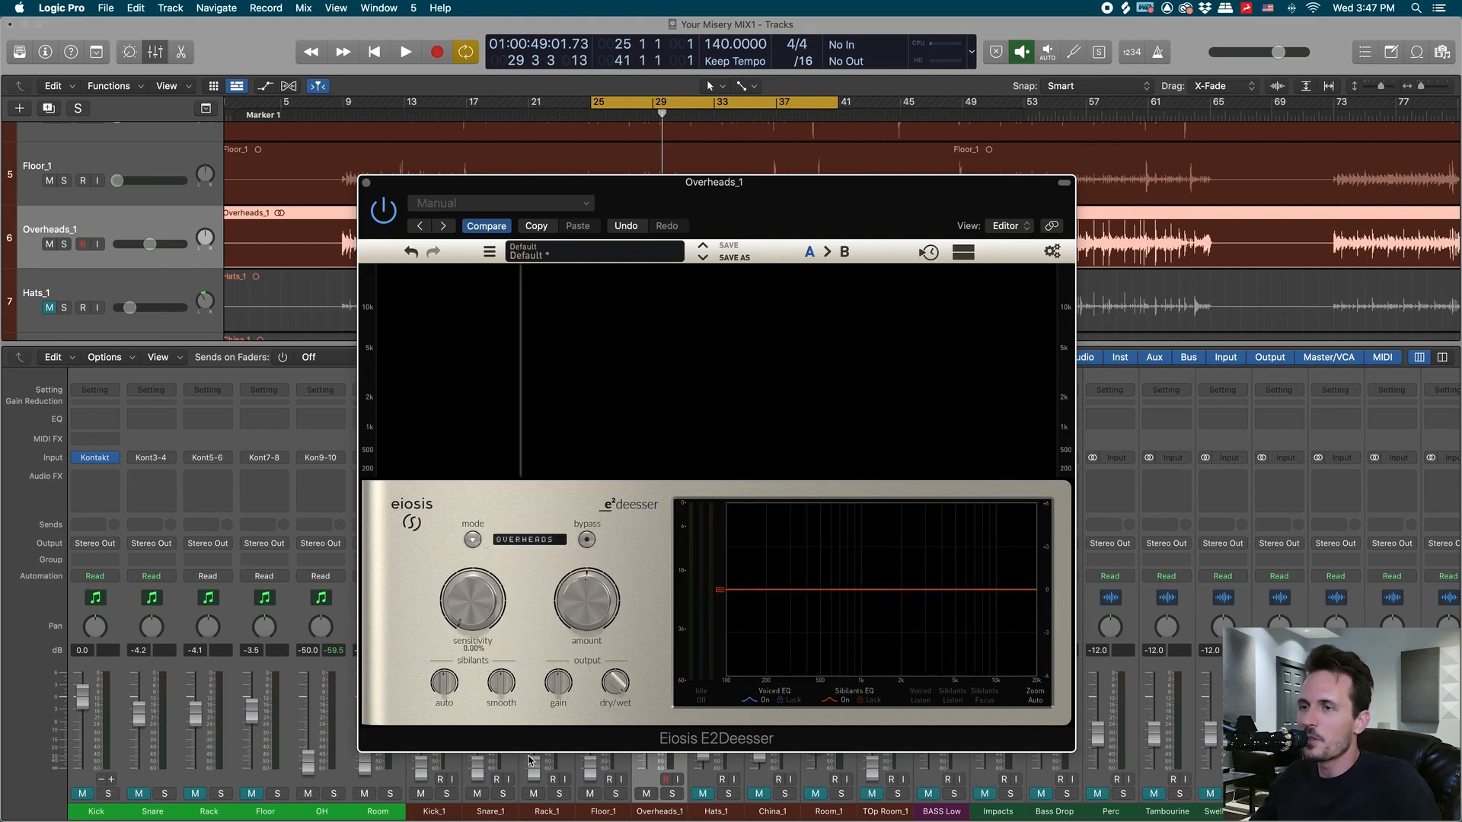
{"action": "left_click_drag", "start_coordinate": [757, 212], "coordinate": [759, 229]}
{"action": "key", "text": "space"}
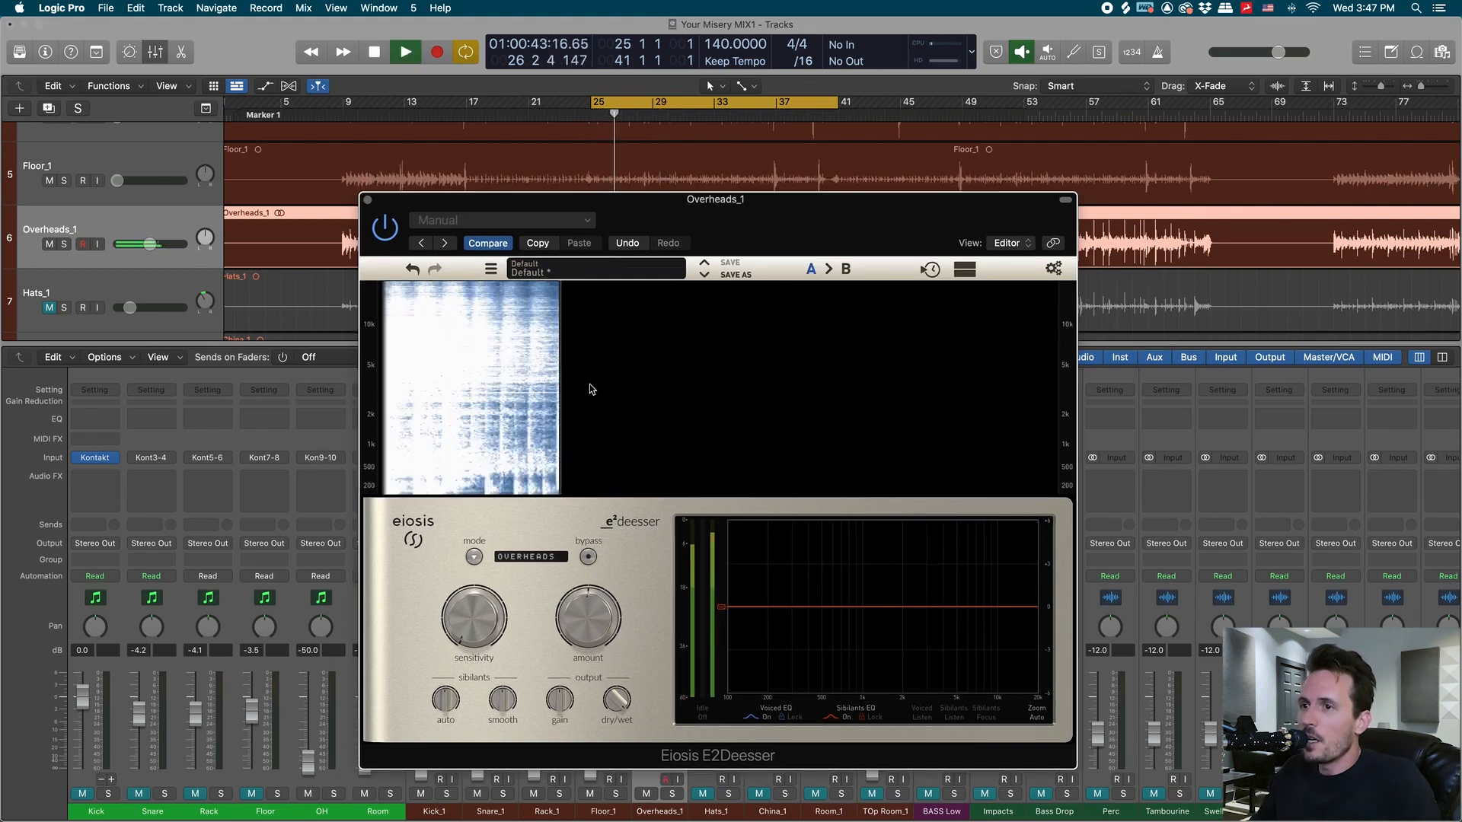
{"action": "mouse_move", "coordinate": [472, 592]}
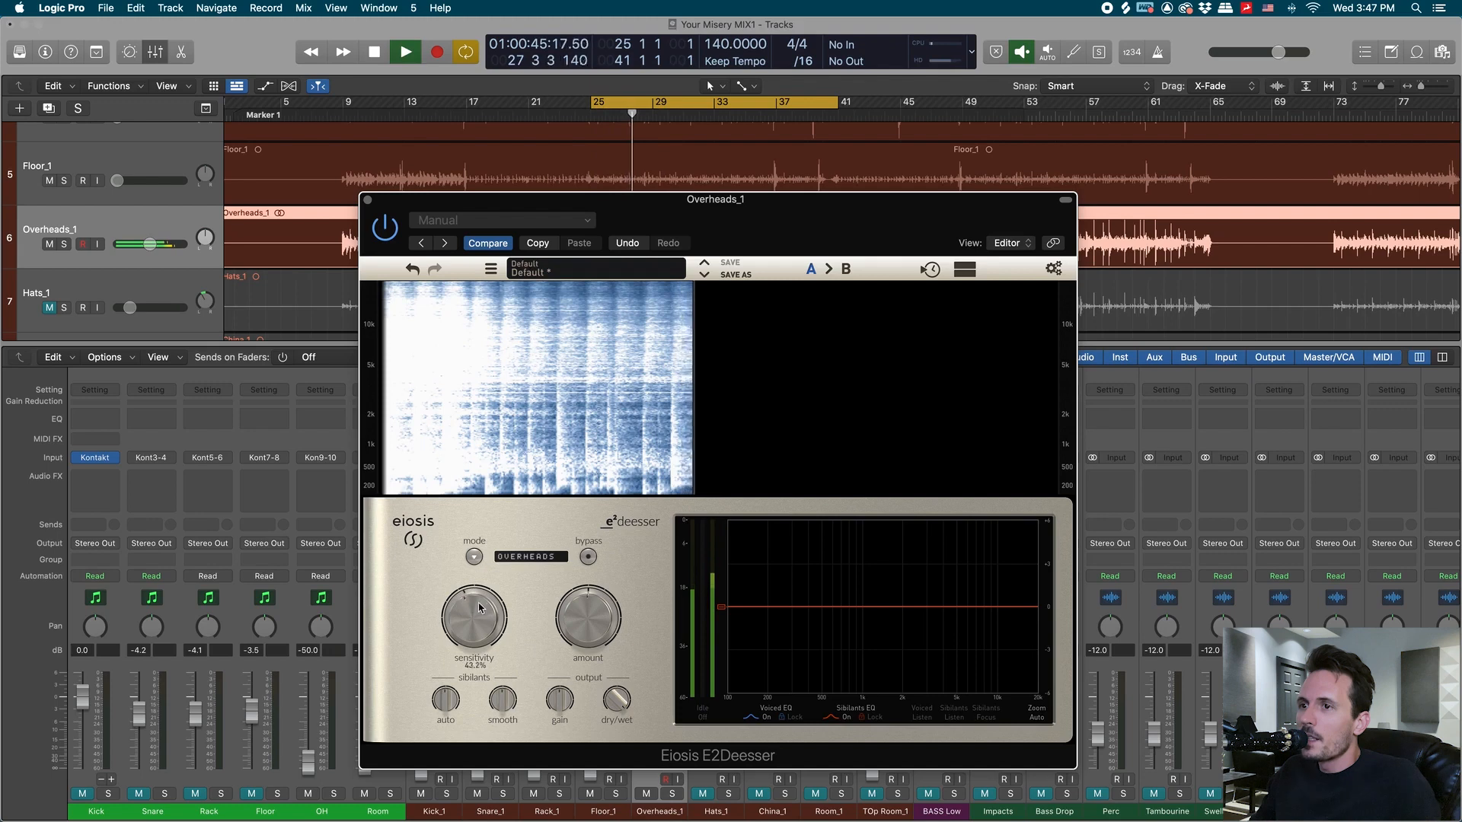
{"action": "left_click_drag", "start_coordinate": [471, 592], "coordinate": [478, 605]}
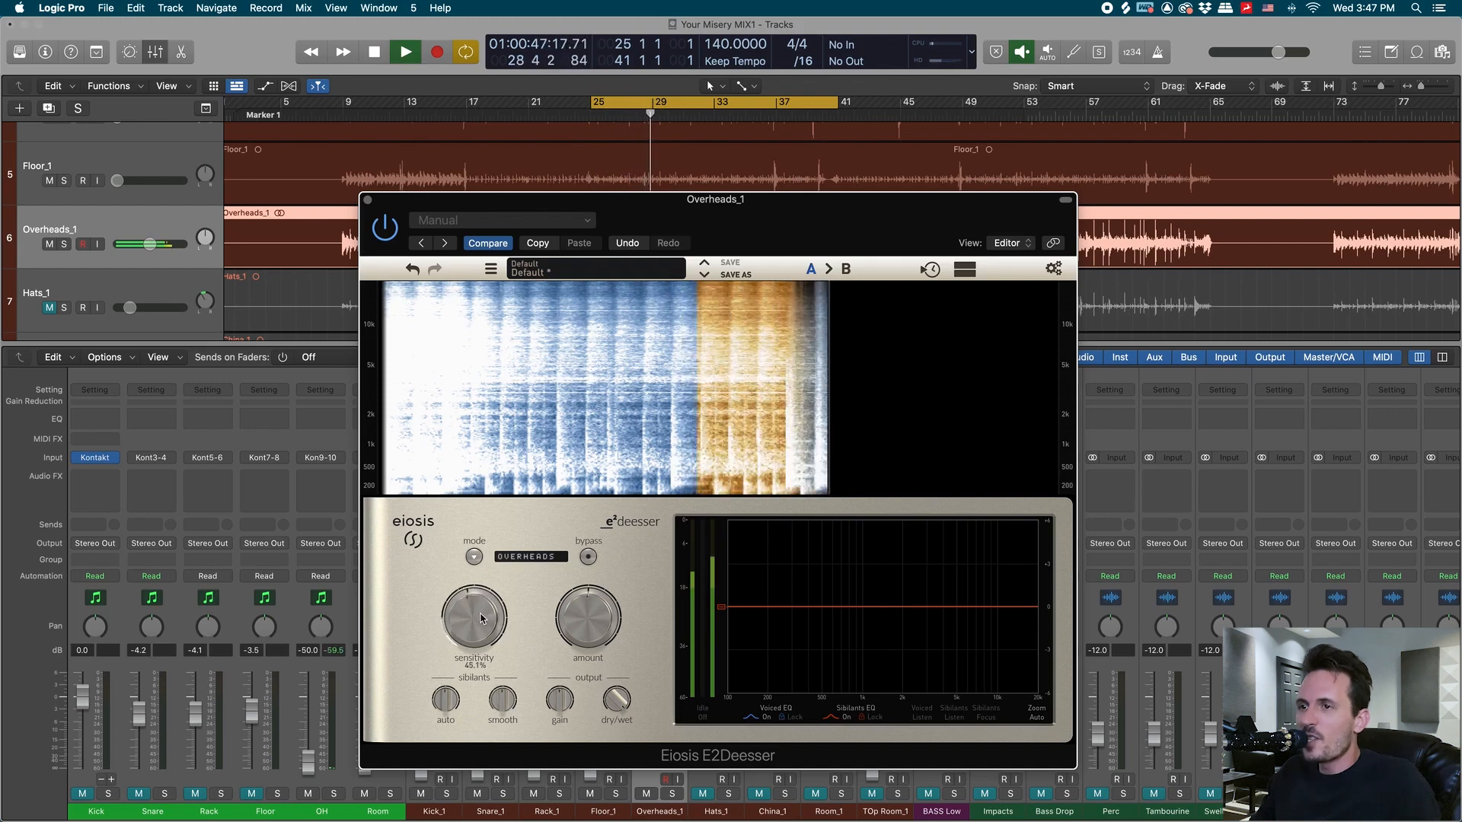
{"action": "mouse_move", "coordinate": [590, 615]}
{"action": "left_mouse_down"}
{"action": "mouse_move", "coordinate": [589, 653]}
{"action": "mouse_move", "coordinate": [586, 631]}
{"action": "left_mouse_up"}
{"action": "key", "text": "space"}
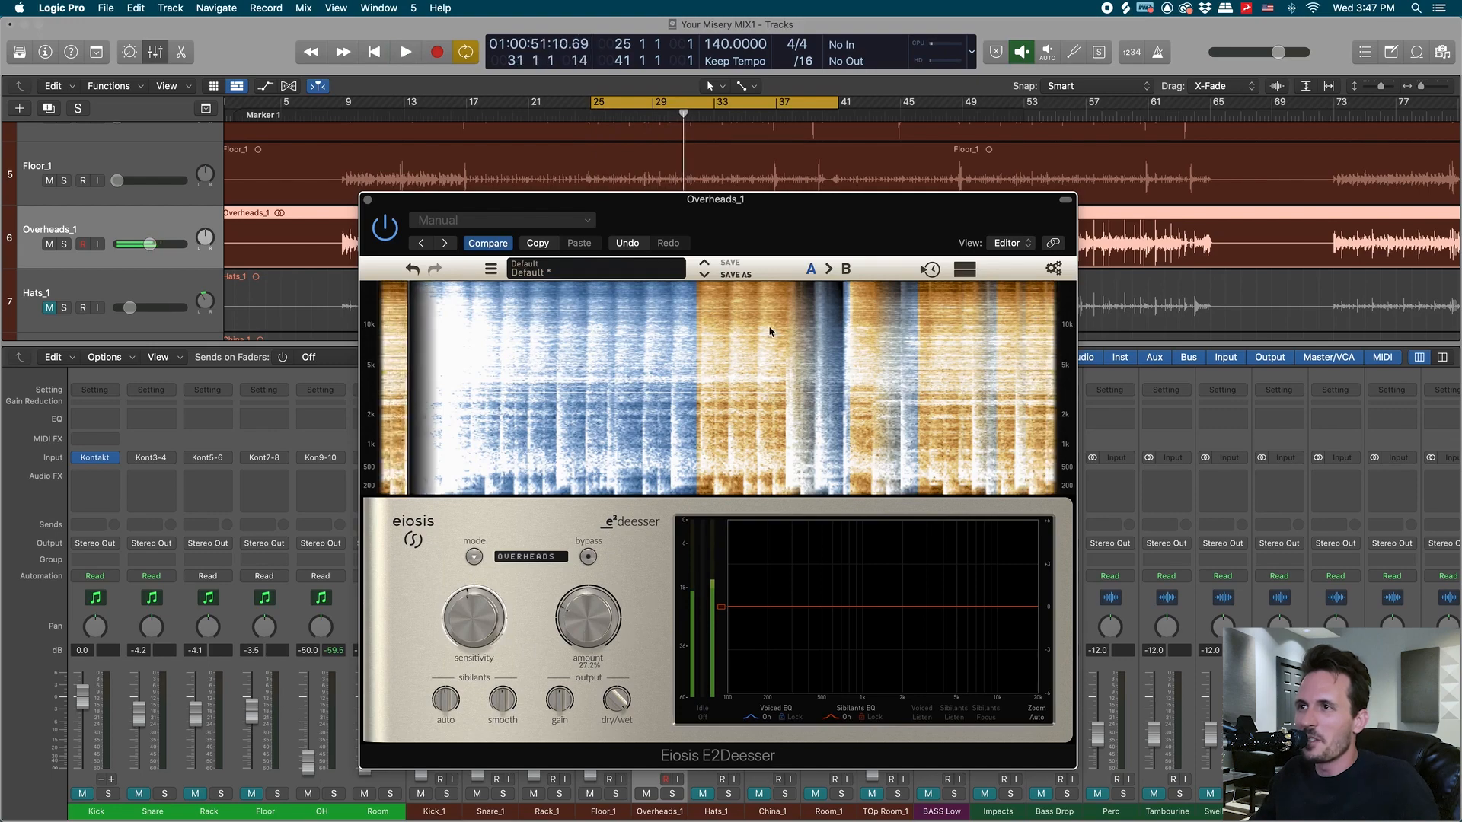
- Resume playback and fine-tune the E2Deesser's amount and sensitivity by ear
{"action": "key", "text": "space"}
{"action": "left_click_drag", "start_coordinate": [576, 601], "coordinate": [588, 631]}
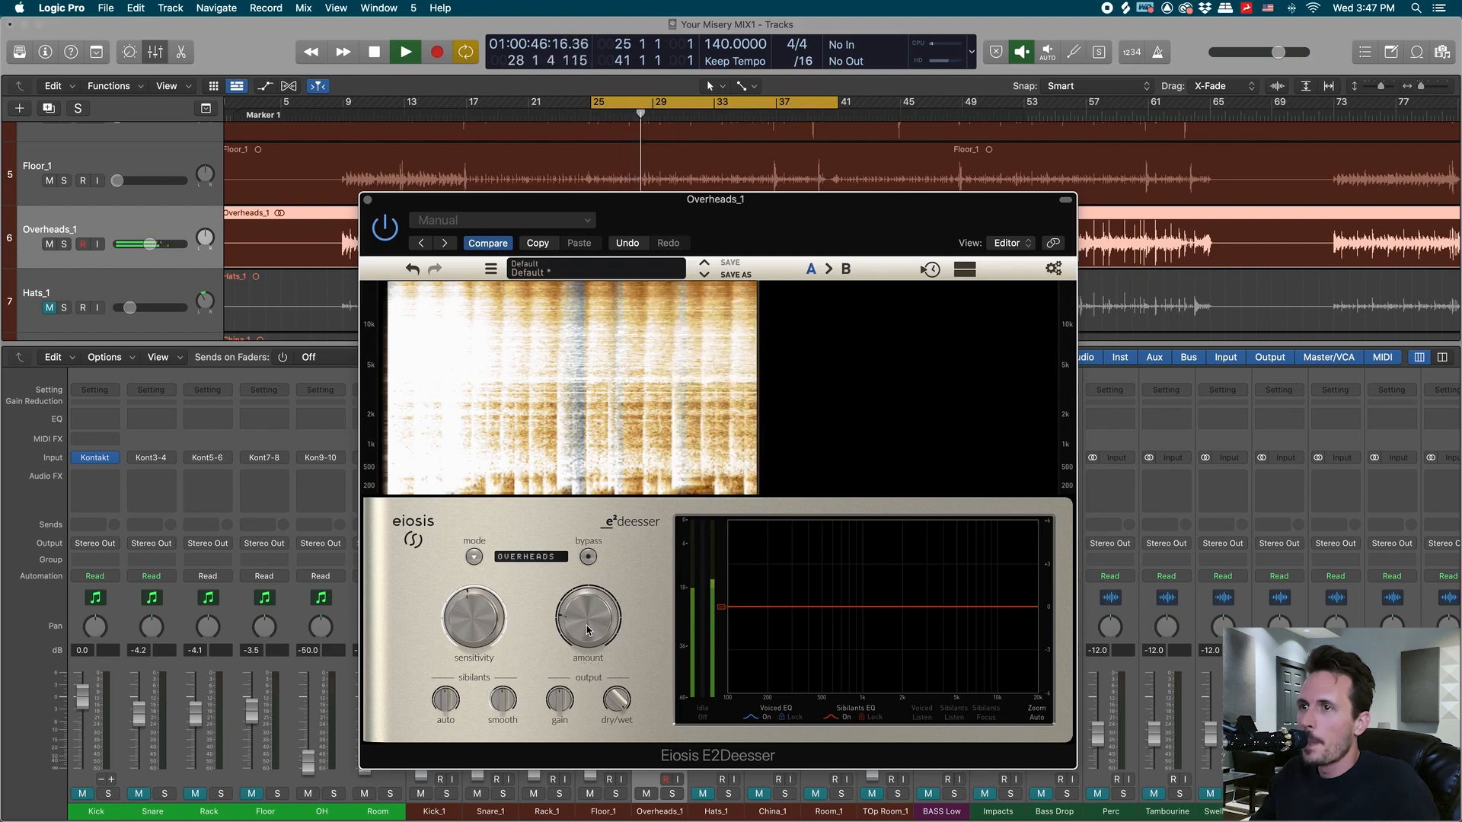
{"action": "left_click_drag", "start_coordinate": [482, 632], "coordinate": [484, 625]}
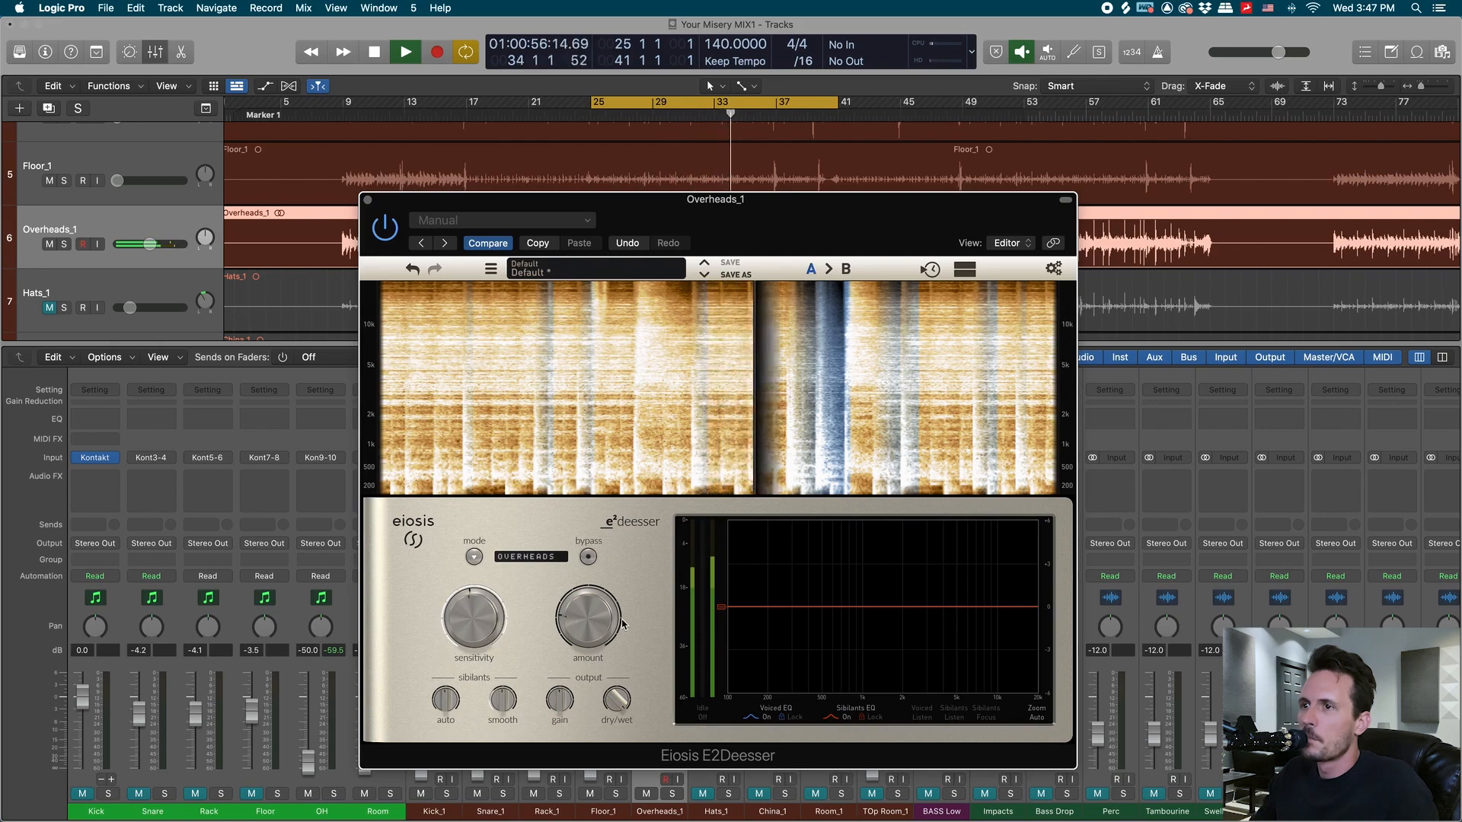
{"action": "left_click_drag", "start_coordinate": [871, 228], "coordinate": [832, 226]}
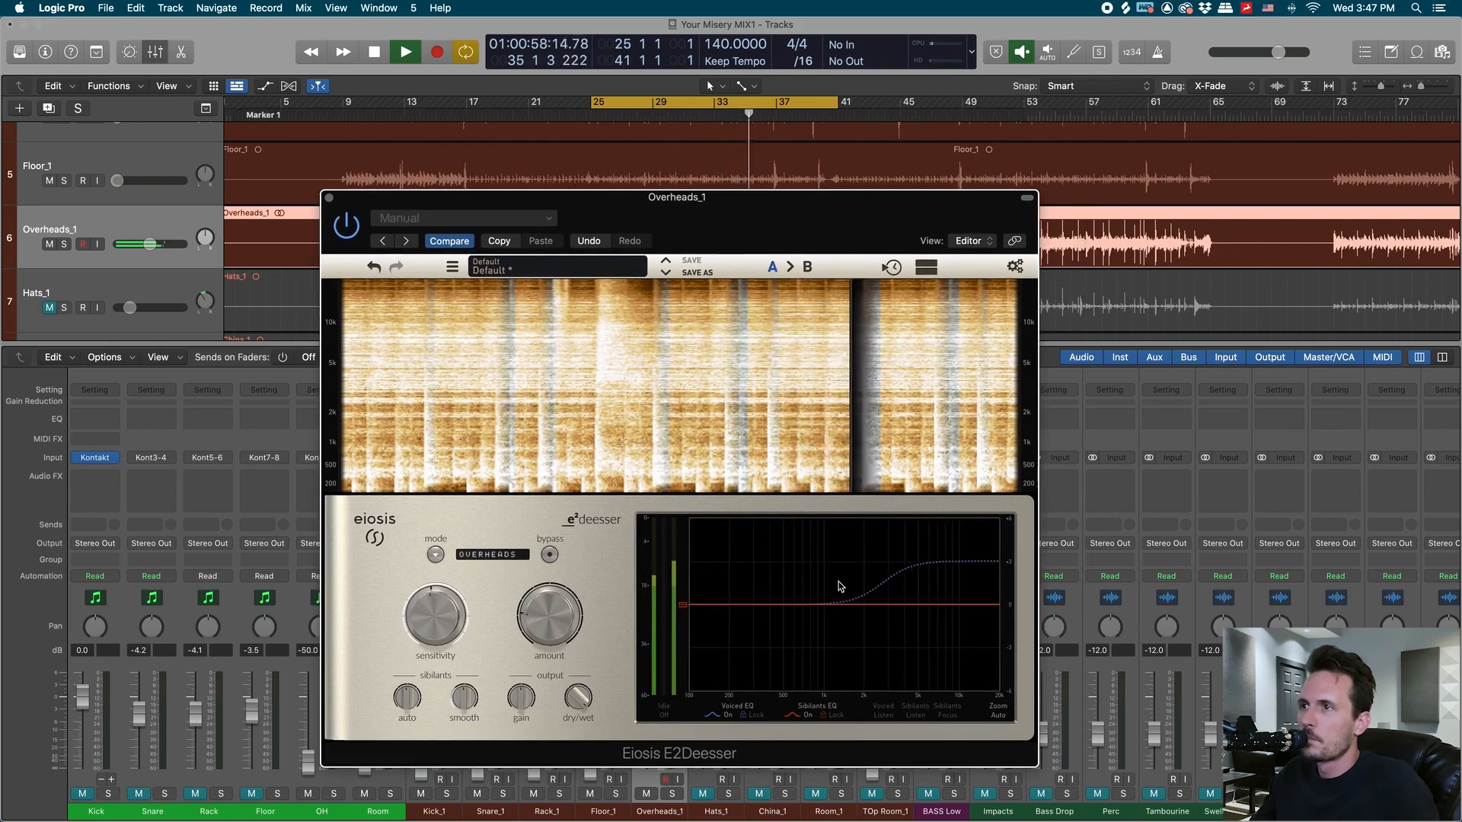
- Turn off the cycle range, play from around bar 20, and raise the de-esser's sensitivity to 53.4%
{"action": "left_click", "coordinate": [814, 104]}
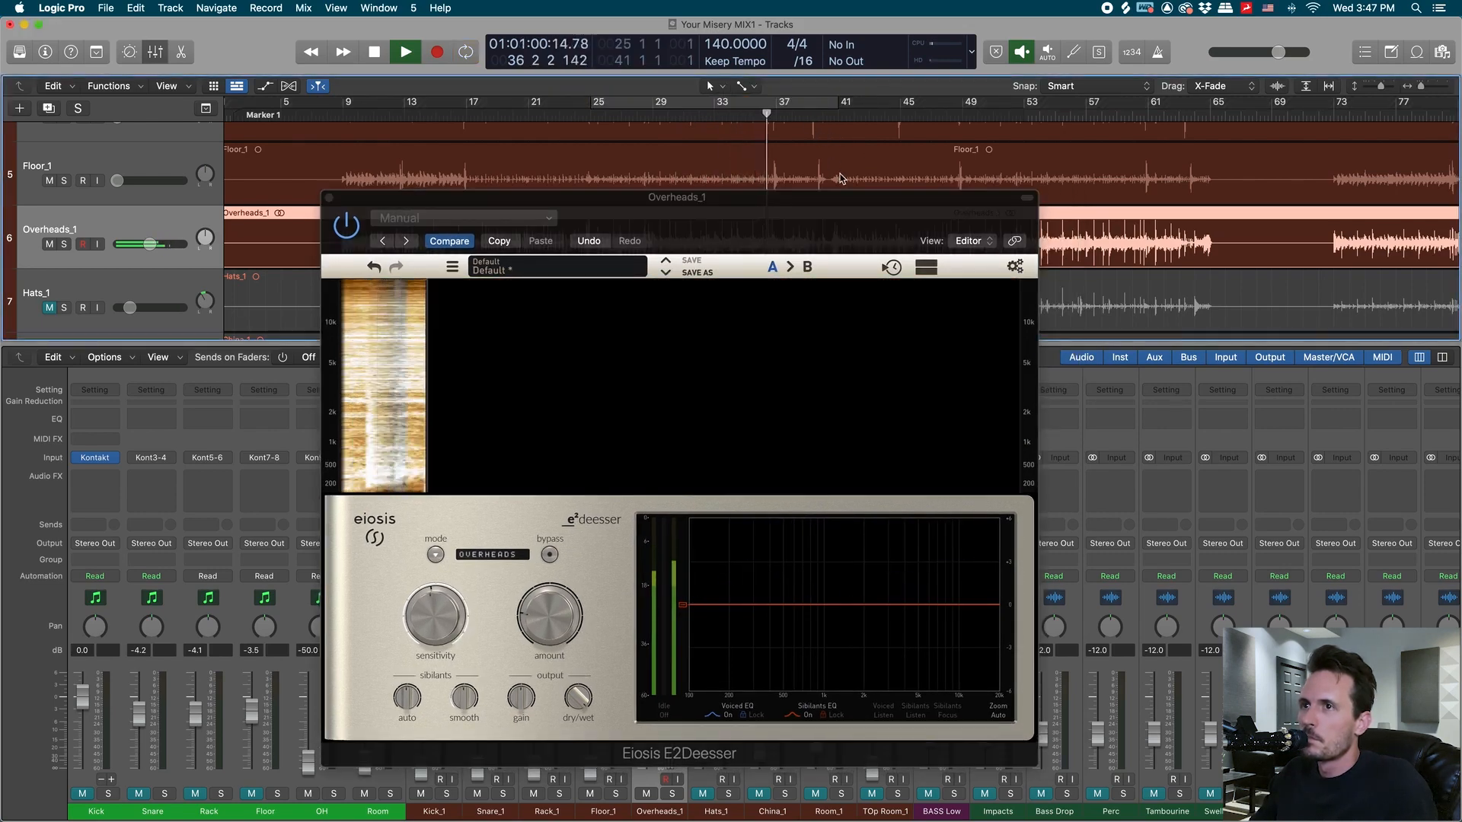
{"action": "left_click", "coordinate": [914, 114]}
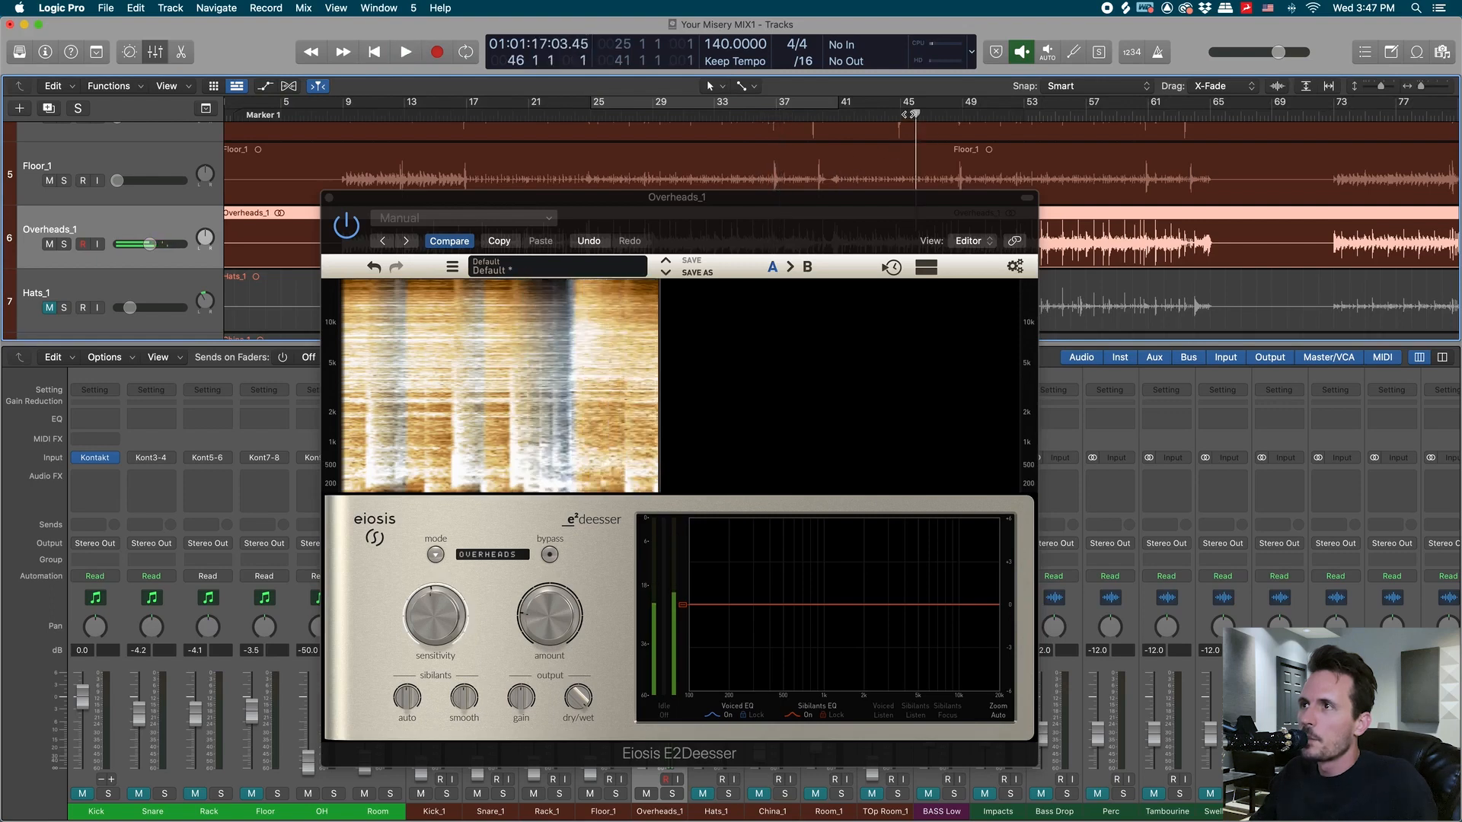
{"action": "key", "text": "space"}
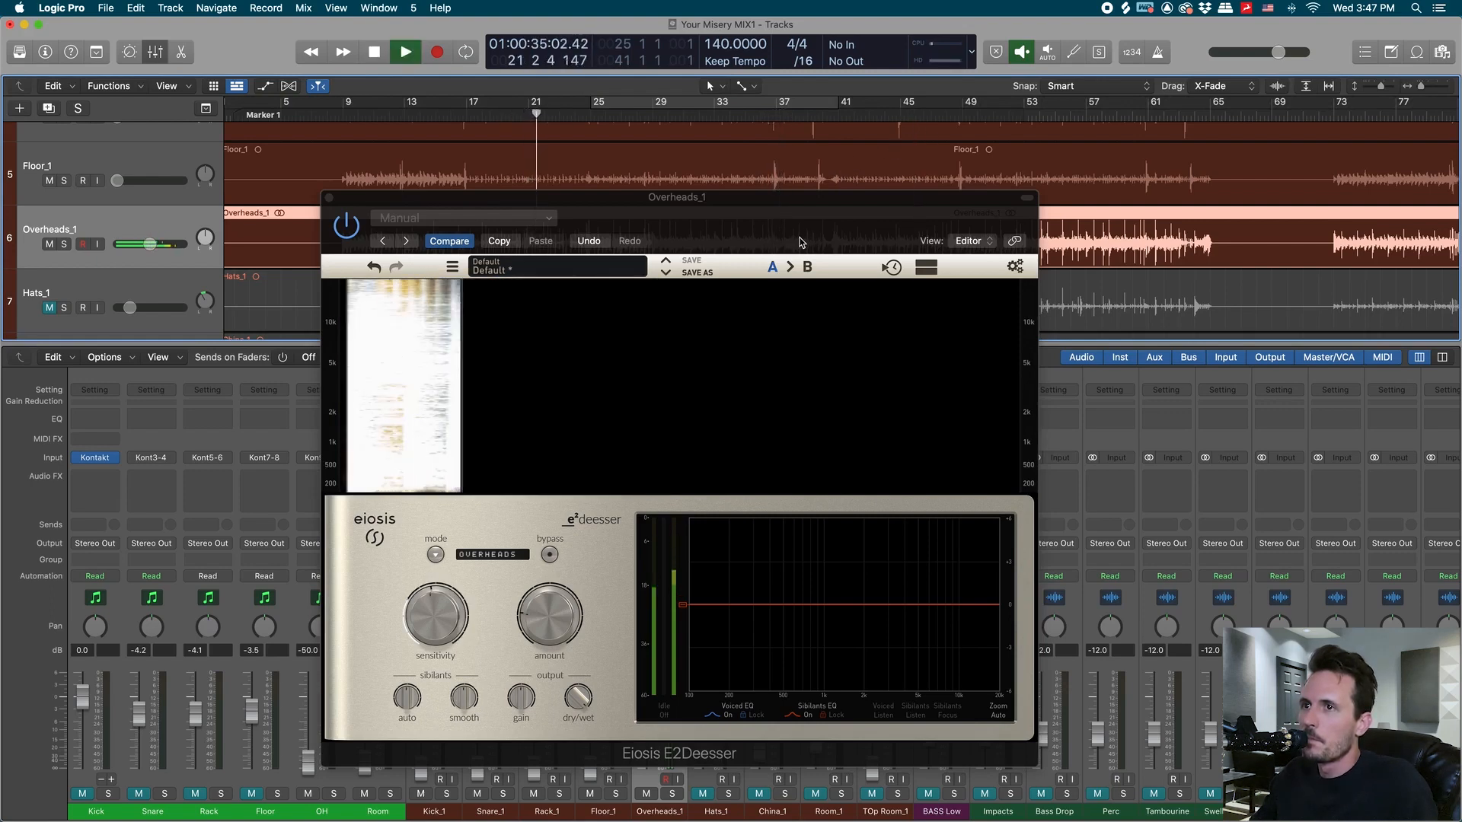
{"action": "left_click", "coordinate": [447, 617]}
{"action": "left_click_drag", "start_coordinate": [448, 616], "coordinate": [448, 625]}
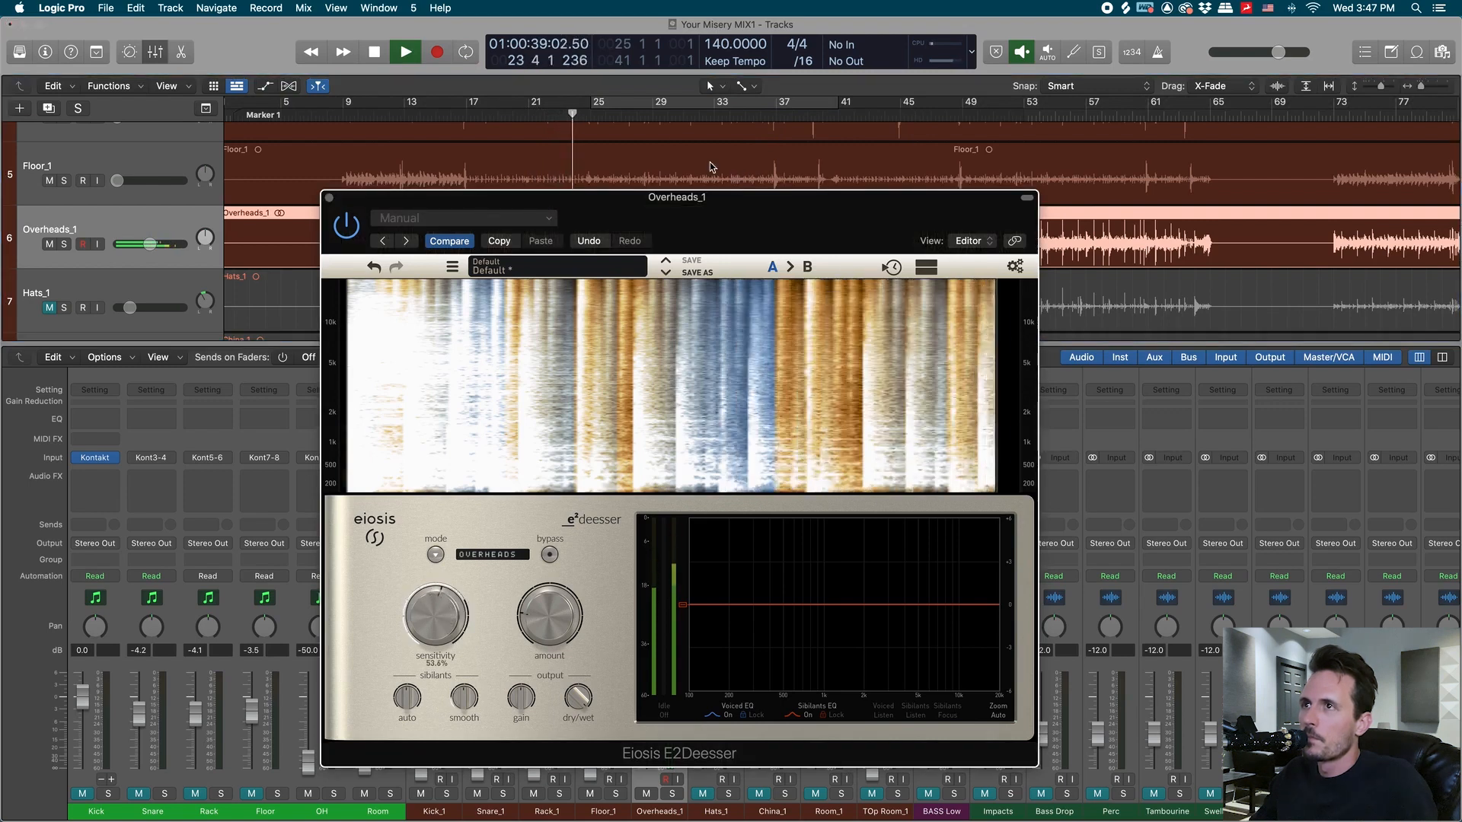
- Continue playback from around bar 29, set the sensitivity to 52.9%, and compare with the de-esser bypassed
{"action": "left_click", "coordinate": [668, 113]}
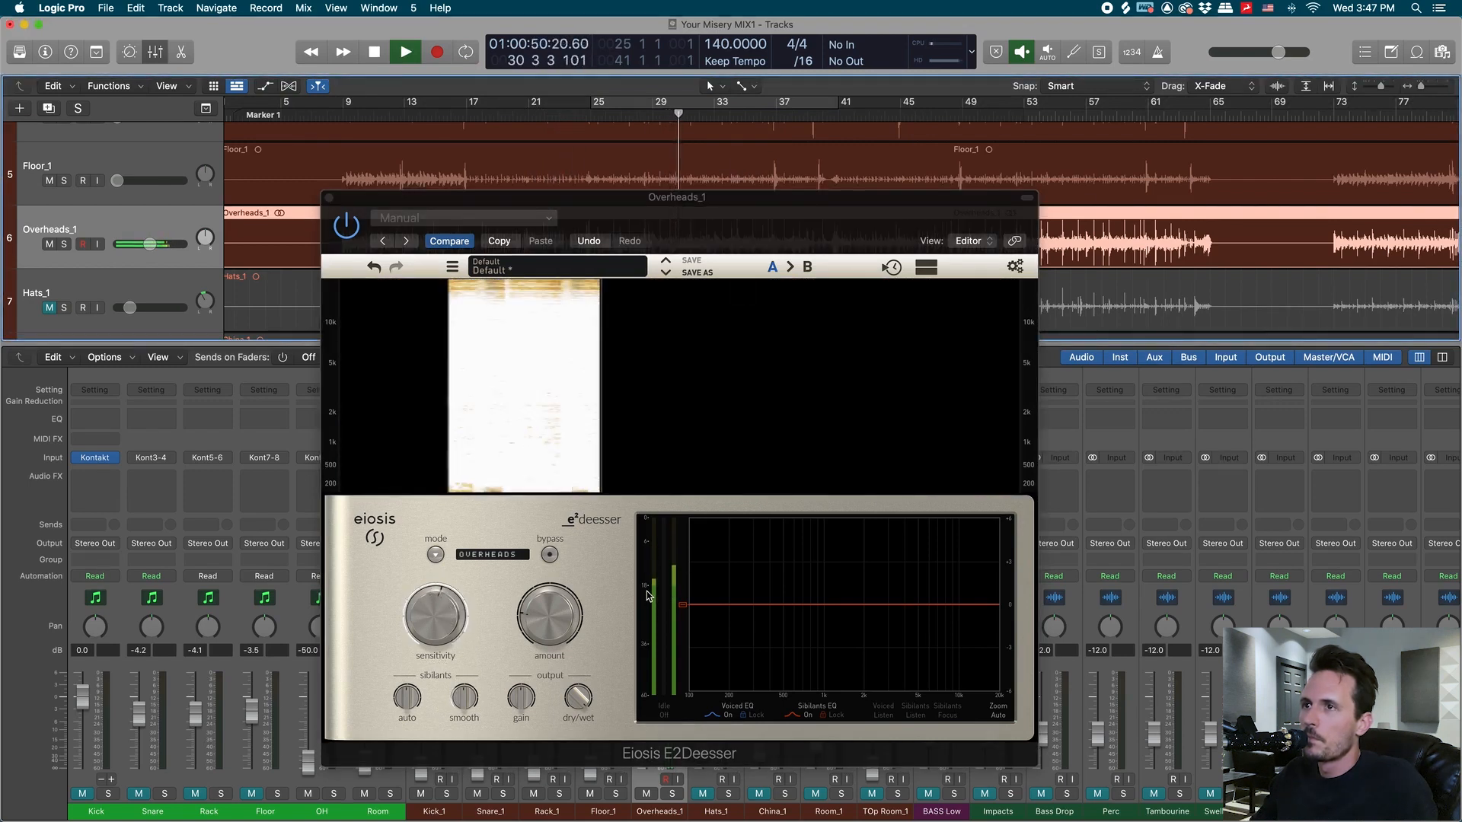
{"action": "left_click", "coordinate": [439, 618]}
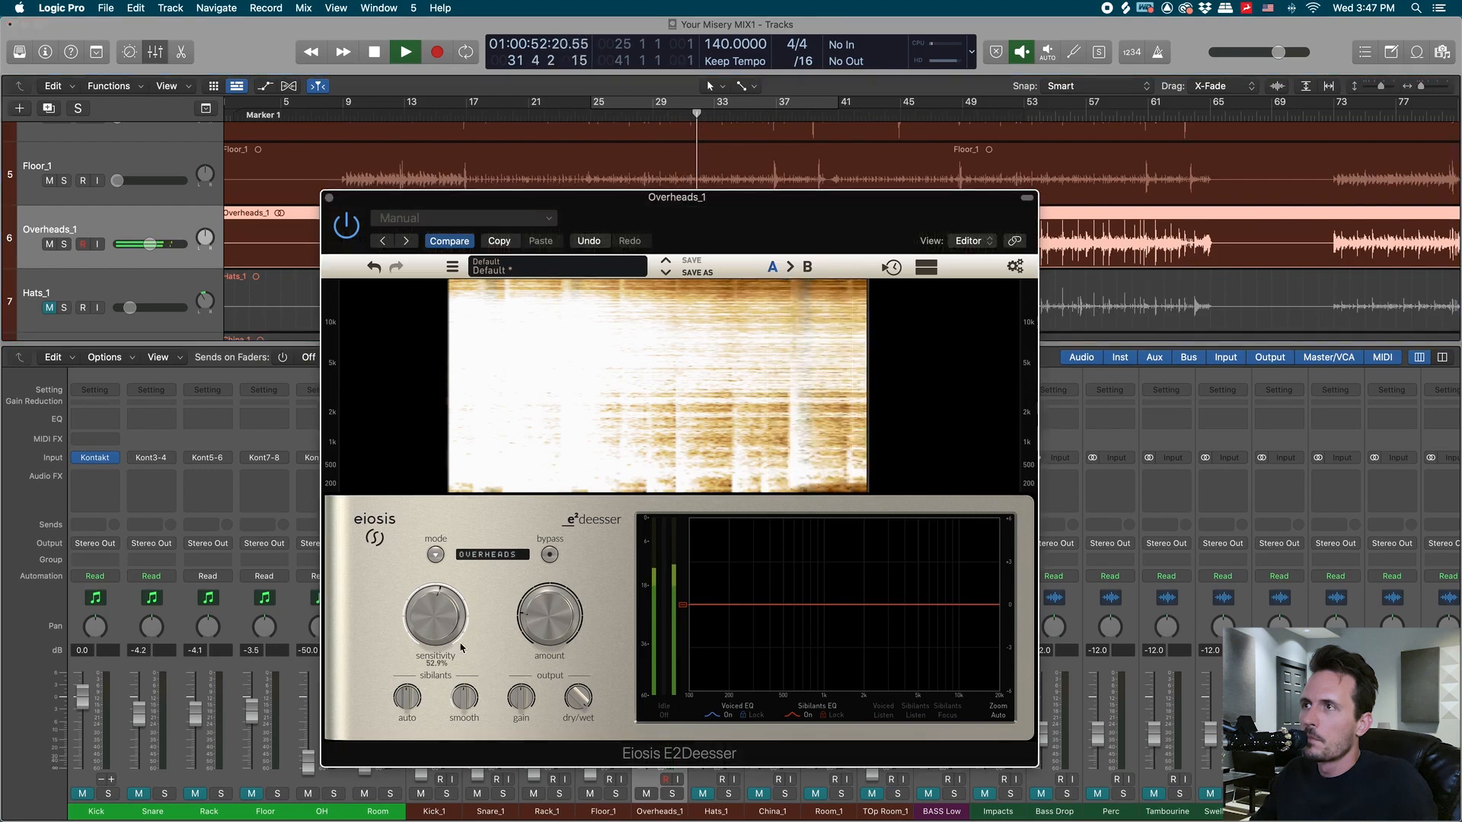
{"action": "left_click", "coordinate": [352, 228]}
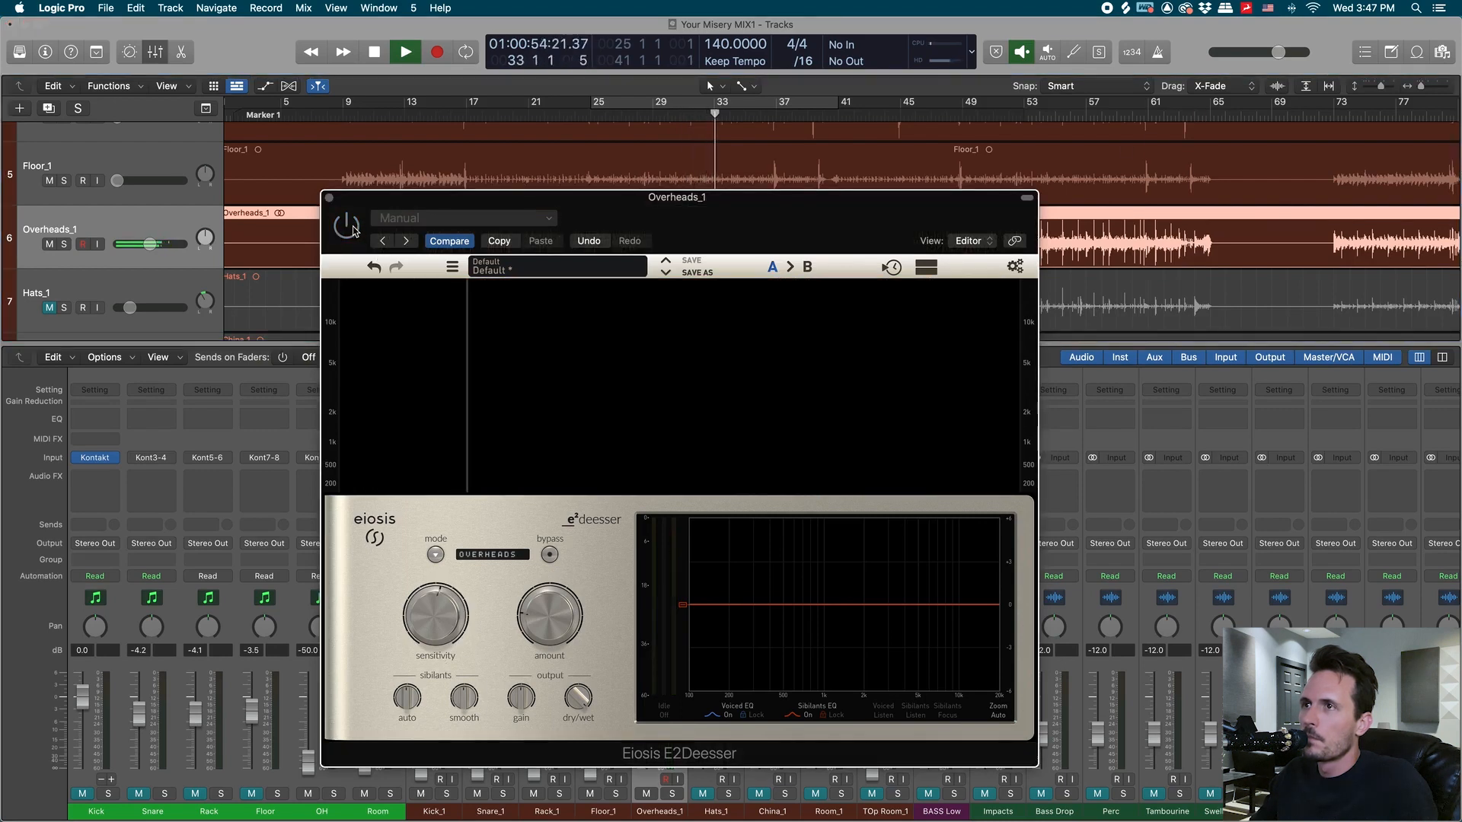
{"action": "left_click", "coordinate": [348, 226]}
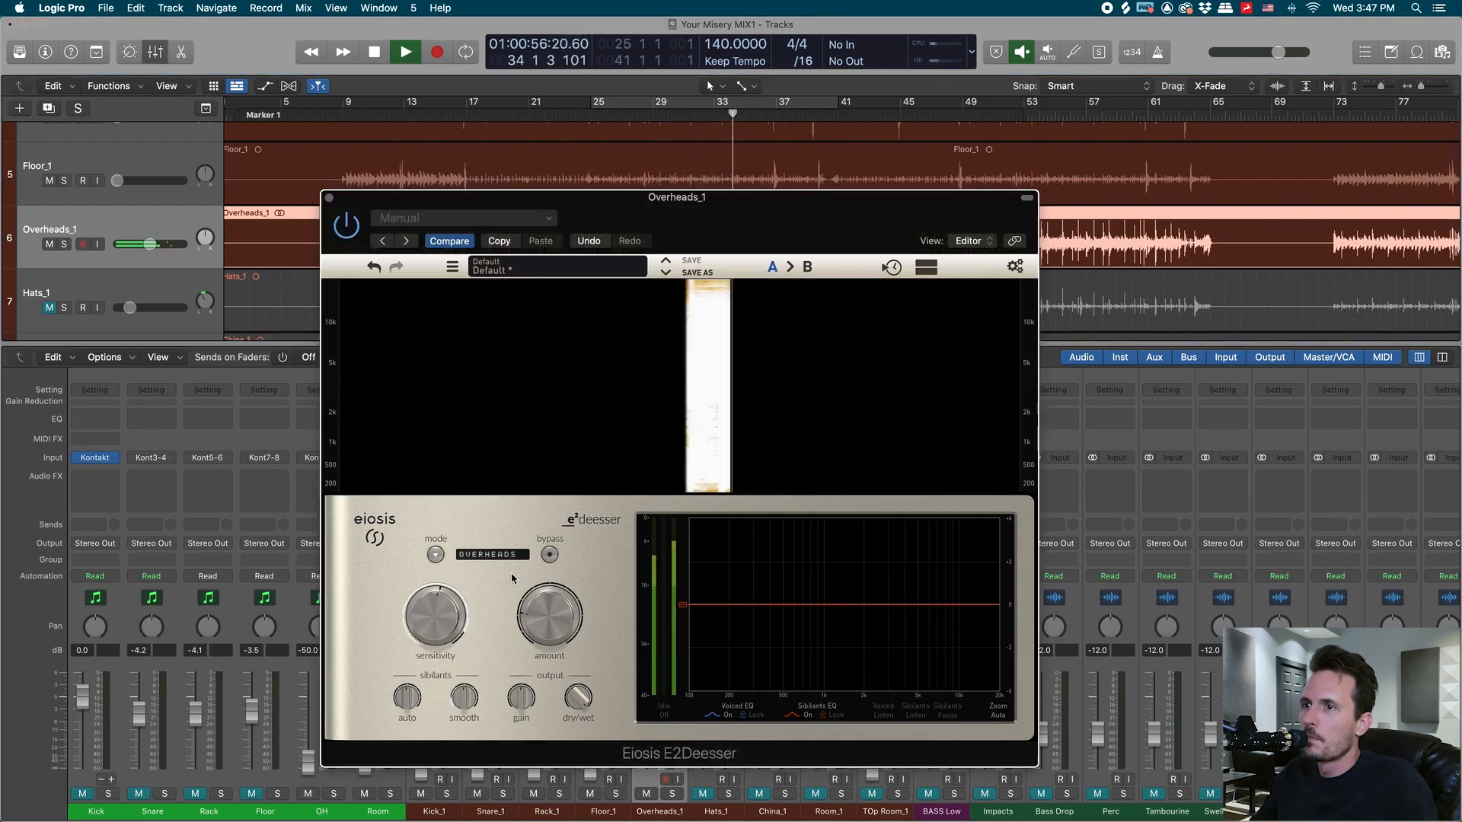
- Raise the de-esser's amount to about 31.4%, compare it with bypass, stop playback, and close the plug-in
{"action": "mouse_move", "coordinate": [556, 623]}
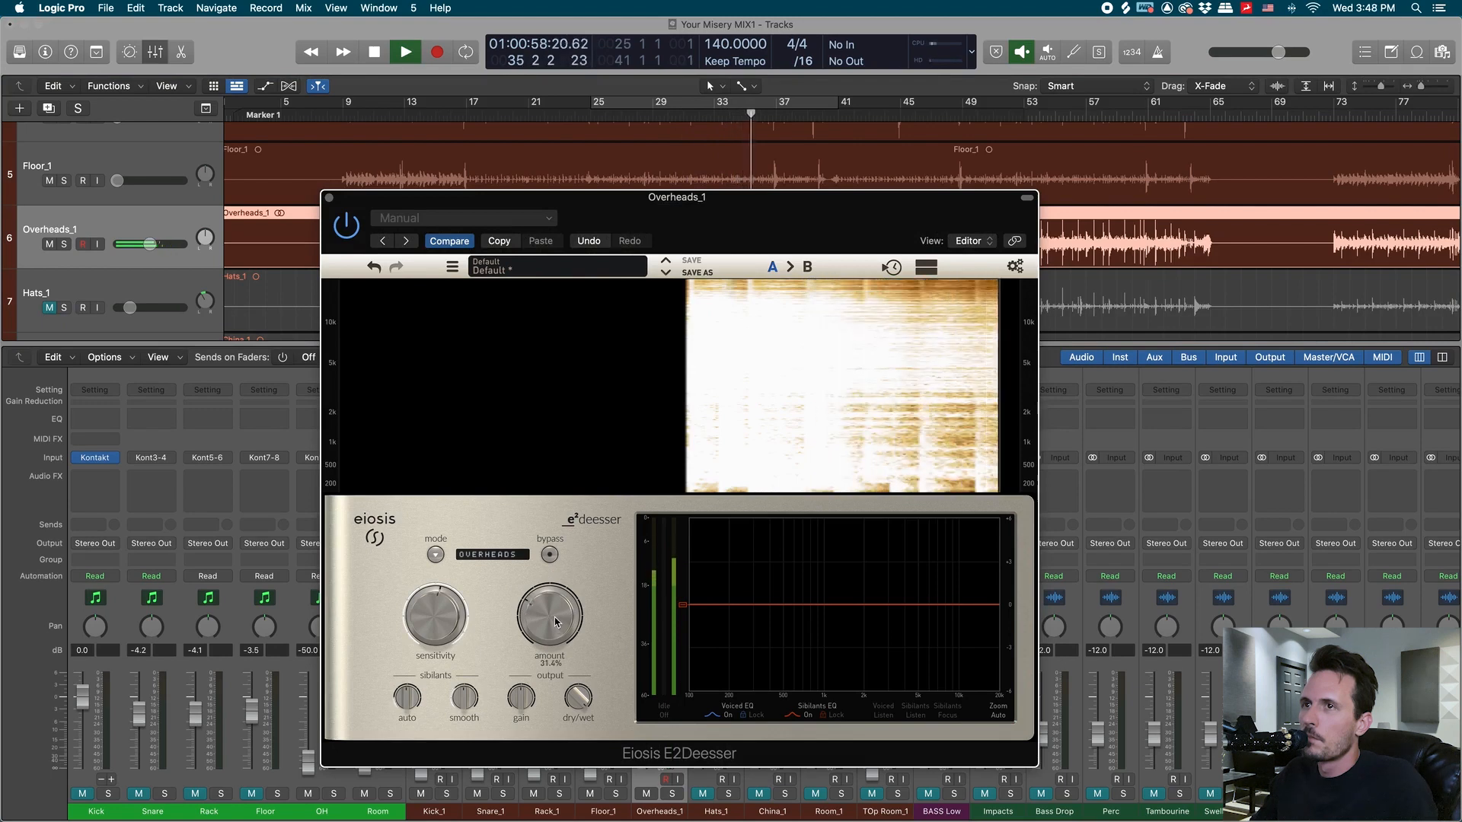
{"action": "left_click", "coordinate": [352, 228]}
{"action": "left_click", "coordinate": [347, 226]}
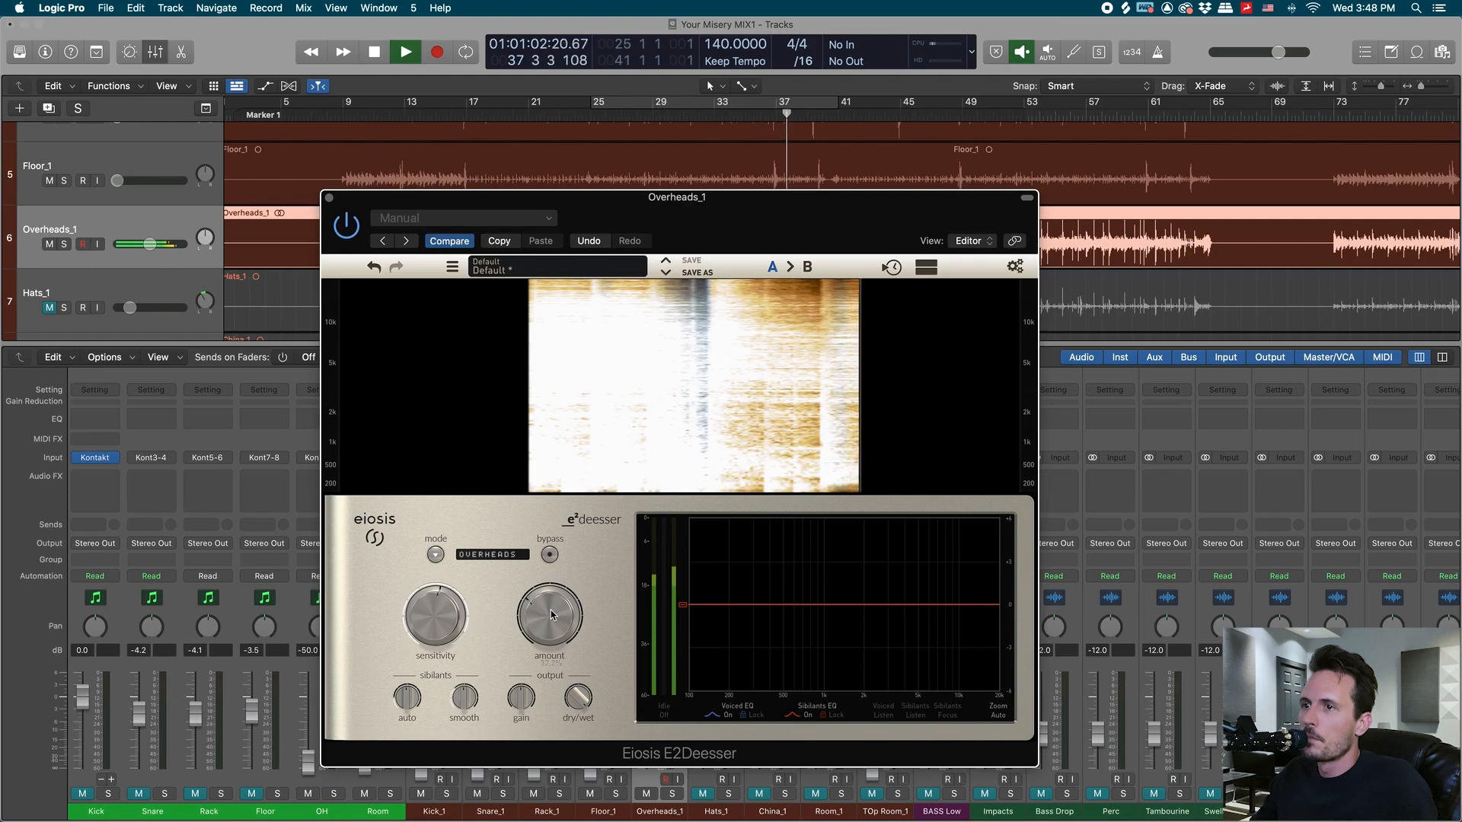
{"action": "key", "text": "space"}
{"action": "left_click", "coordinate": [330, 199]}
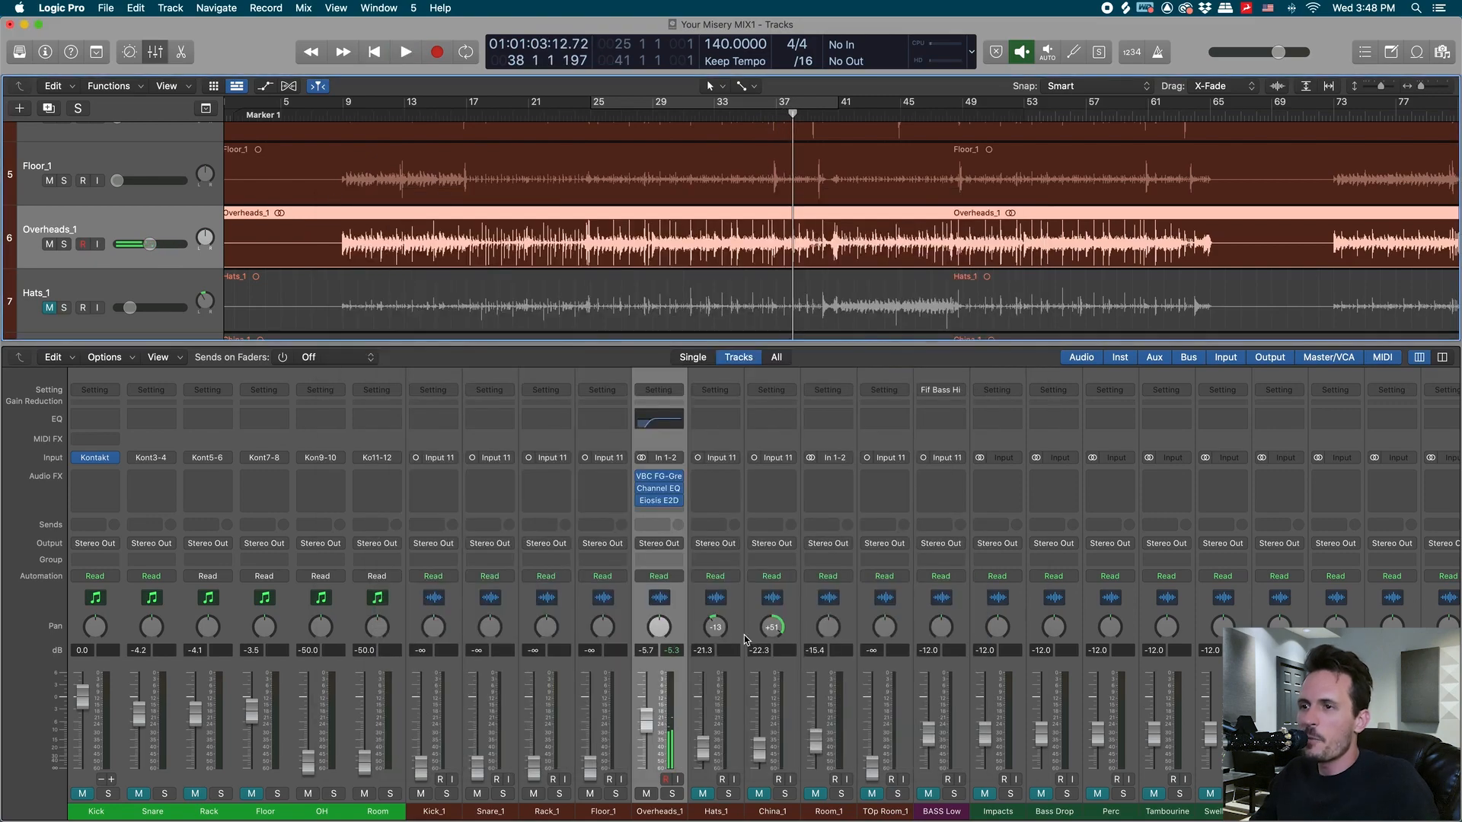
- Mute Overheads_1, unmute Room_1 with its fader at -2.0 dB, and play the room from bar 29
{"action": "left_click", "coordinate": [817, 795]}
{"action": "left_click", "coordinate": [647, 794]}
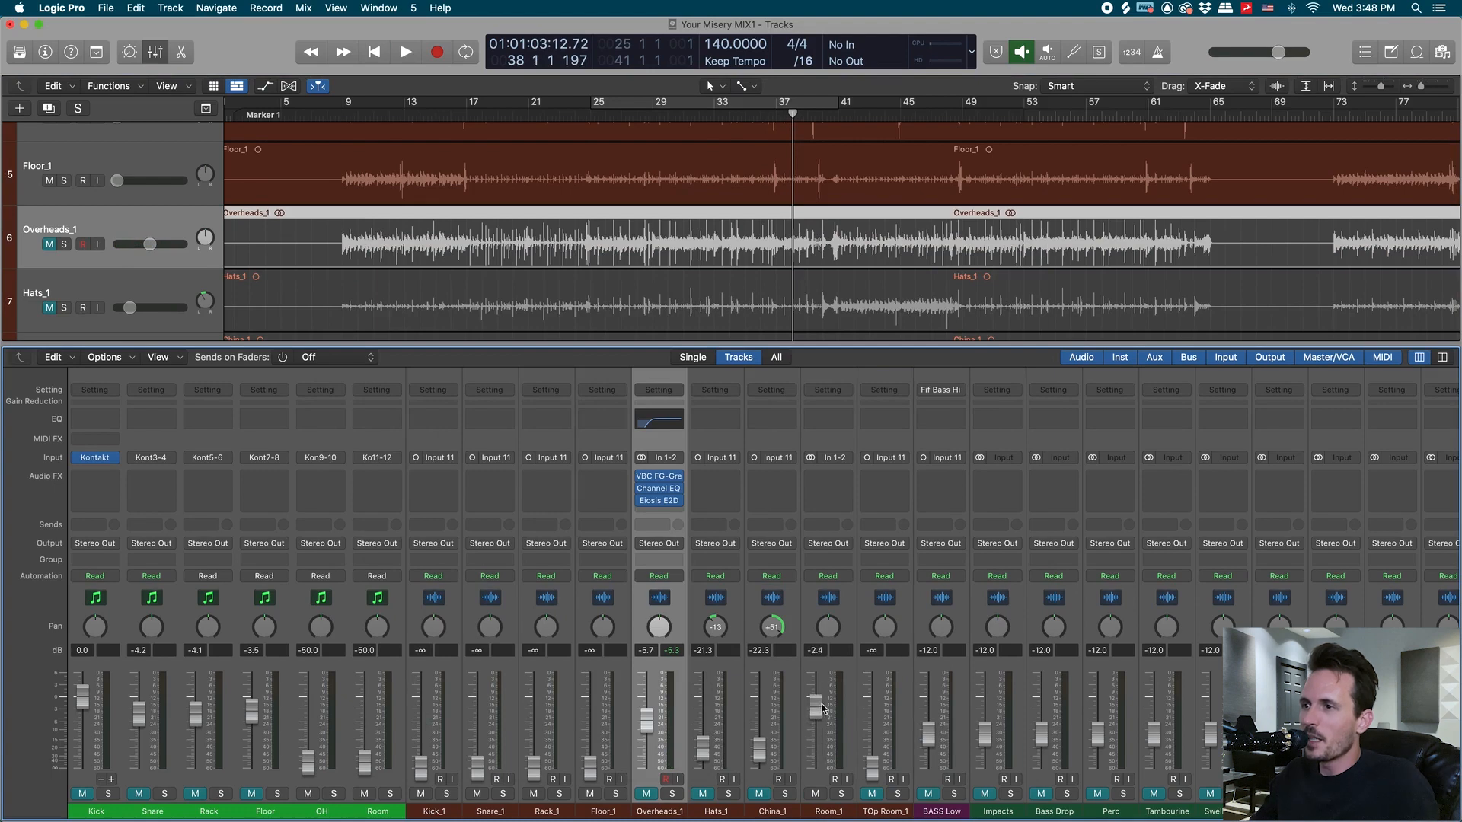
{"action": "scroll", "coordinate": [805, 524], "scroll_direction": "right", "scroll_amount": 4}
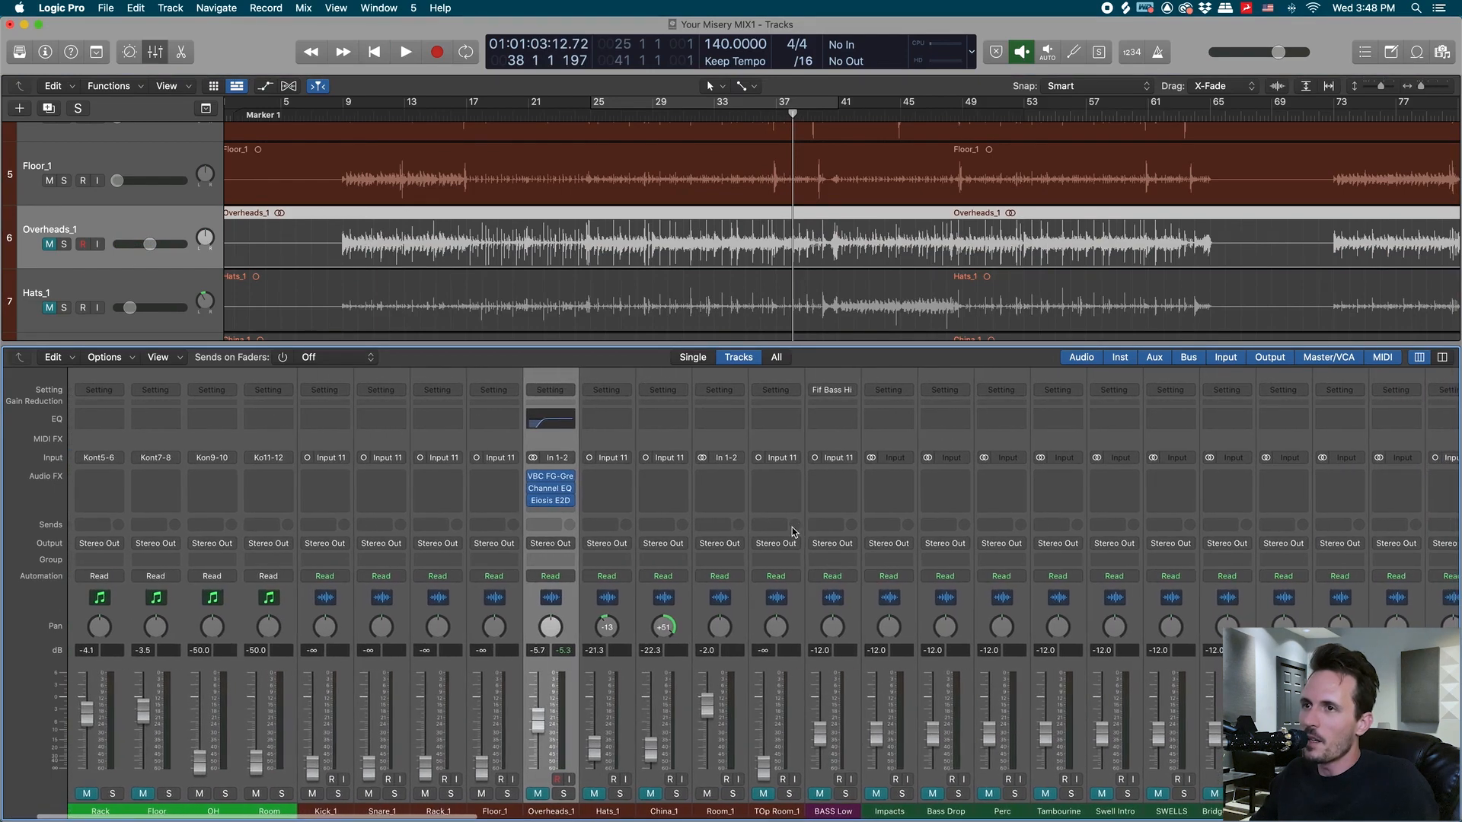
{"action": "key", "text": "space"}
{"action": "left_click", "coordinate": [651, 117]}
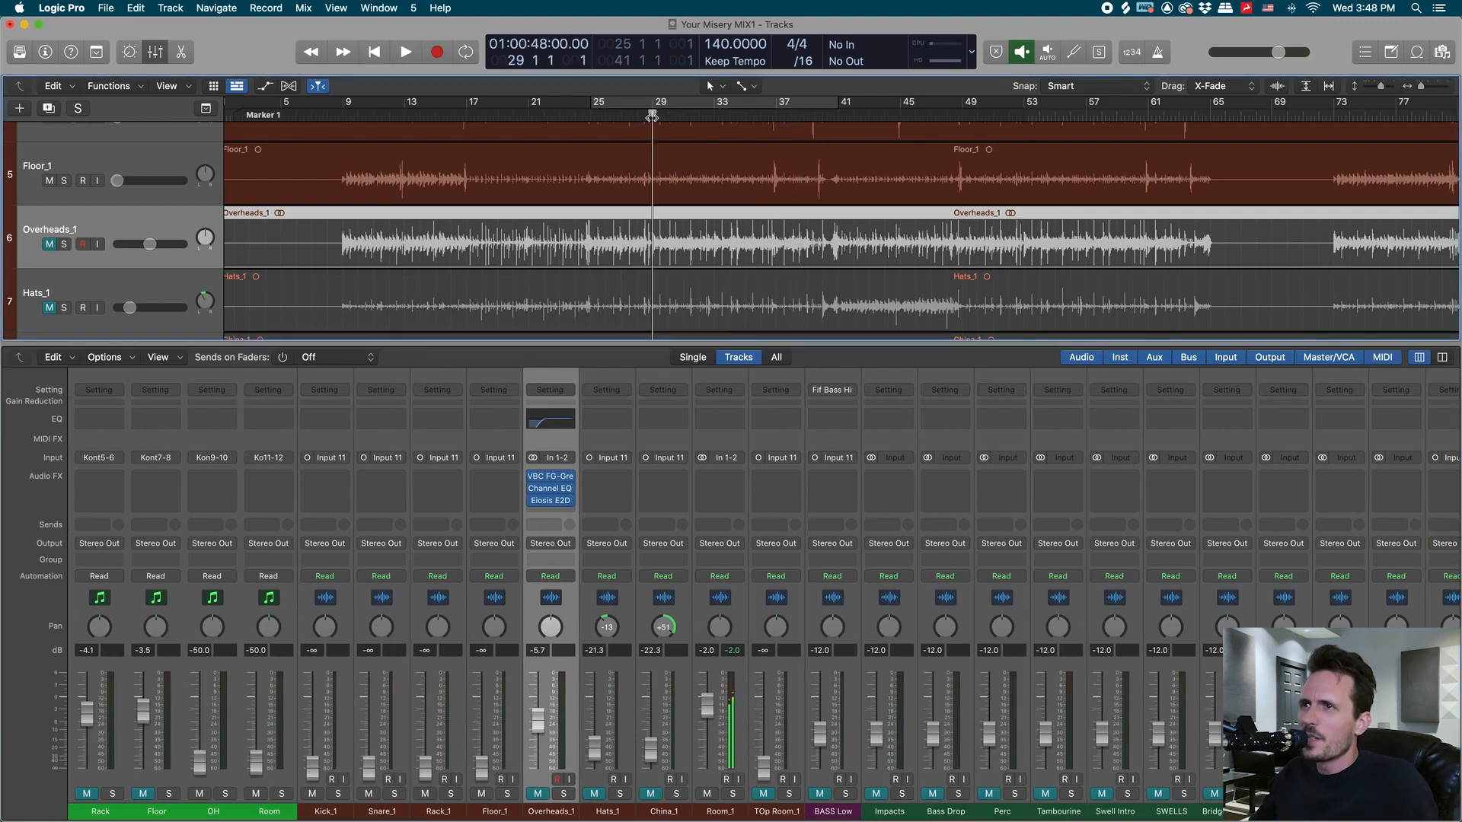
{"action": "key", "text": "space"}
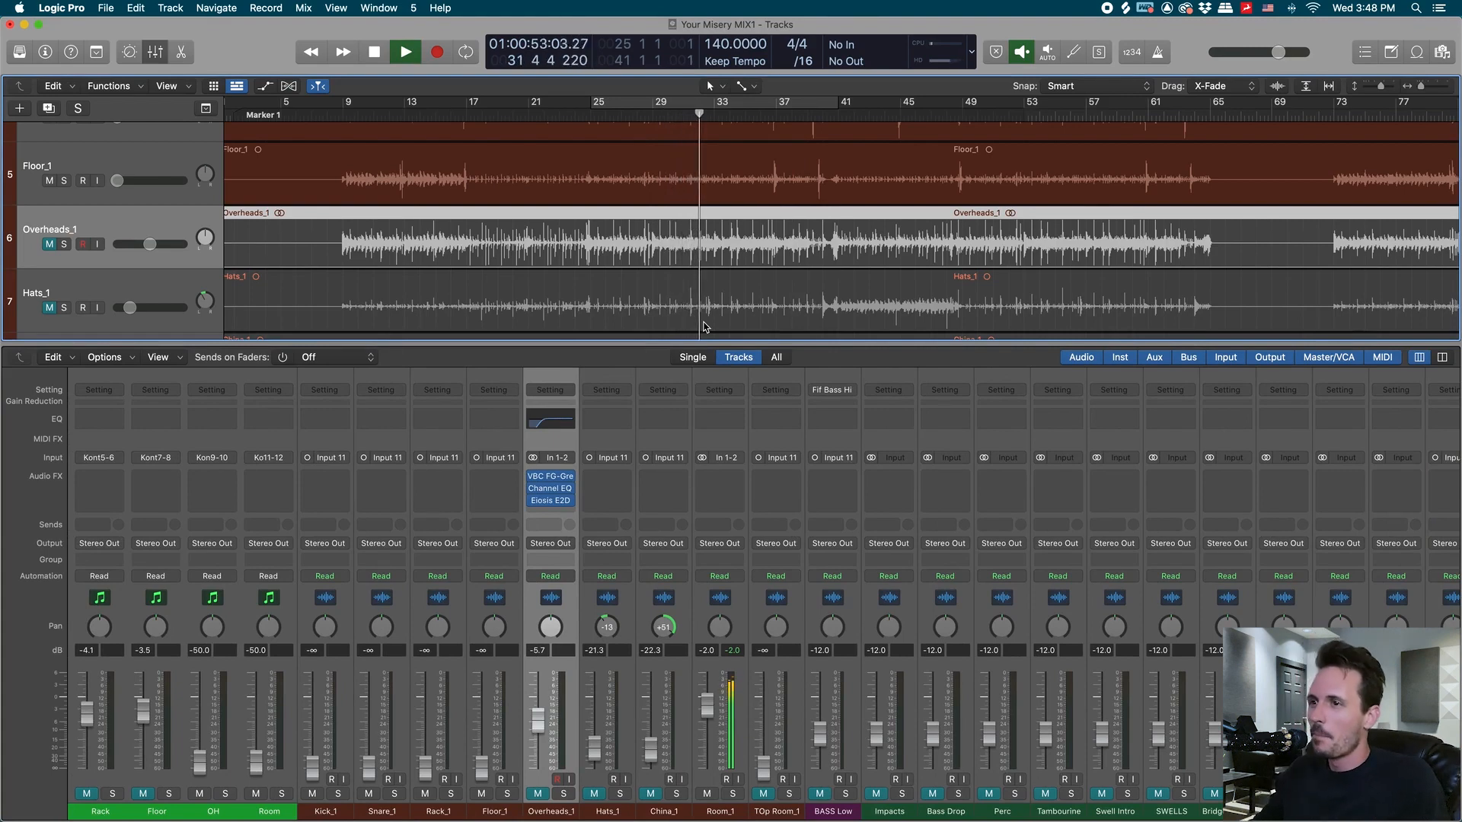
- Add a Channel EQ to Room_1 with a 12 dB/Oct low cut at 120 Hz and lower its fader to -2.7 dB
{"action": "left_click", "coordinate": [717, 420]}
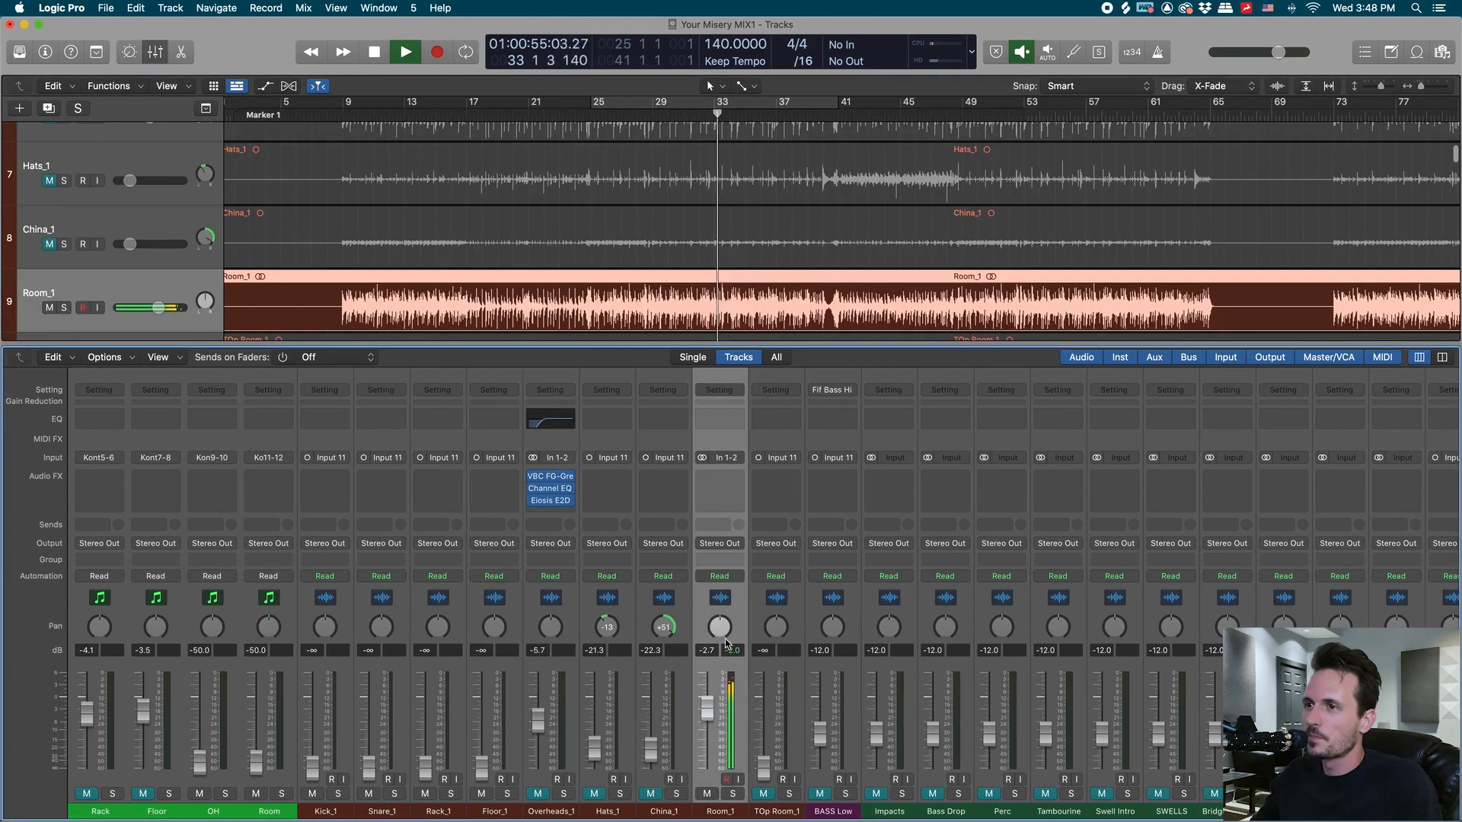
{"action": "left_click", "coordinate": [723, 425]}
{"action": "key", "text": "space"}
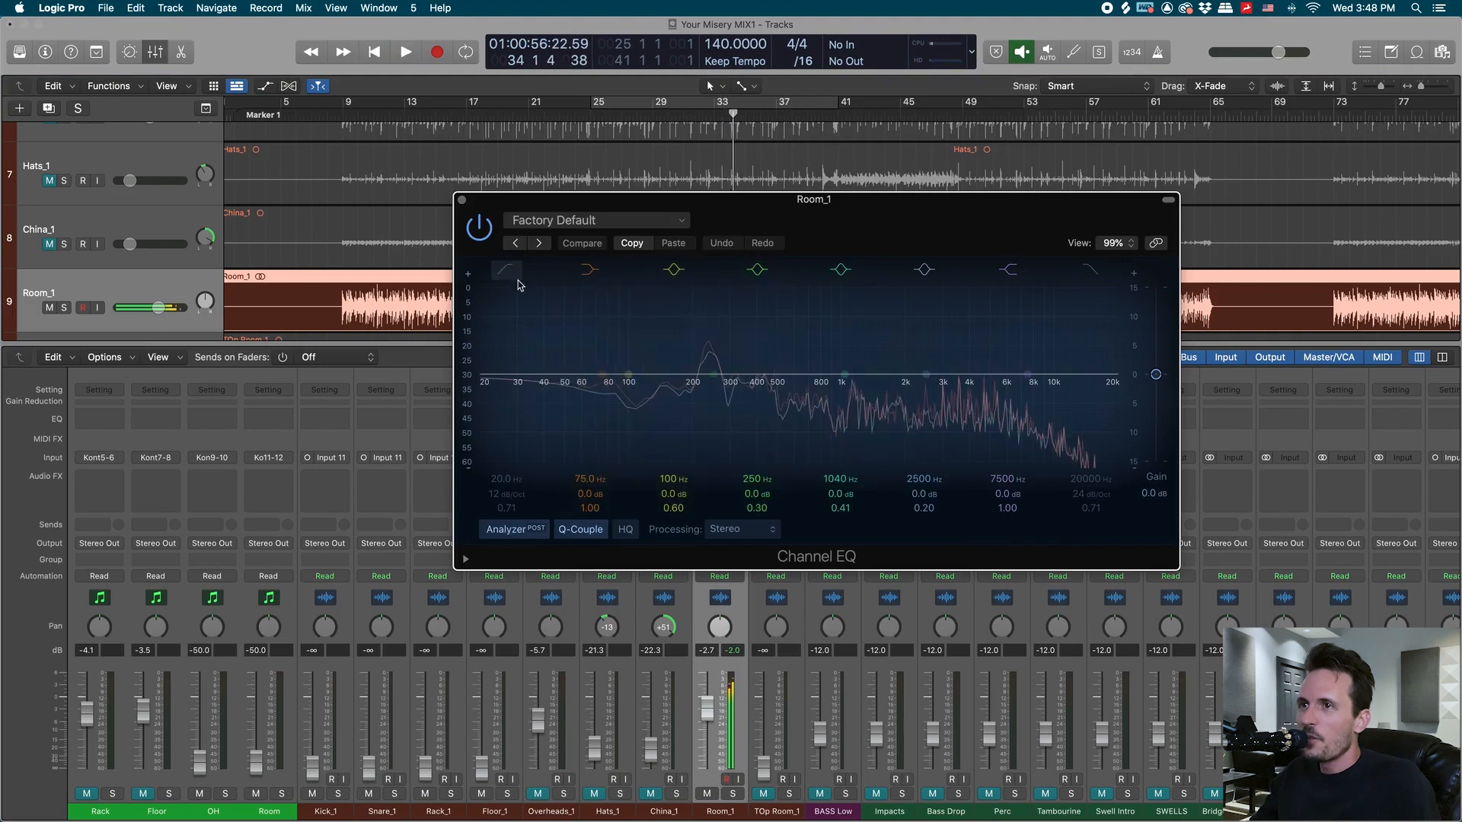
{"action": "left_click", "coordinate": [522, 414]}
{"action": "left_click_drag", "start_coordinate": [630, 412], "coordinate": [687, 405]}
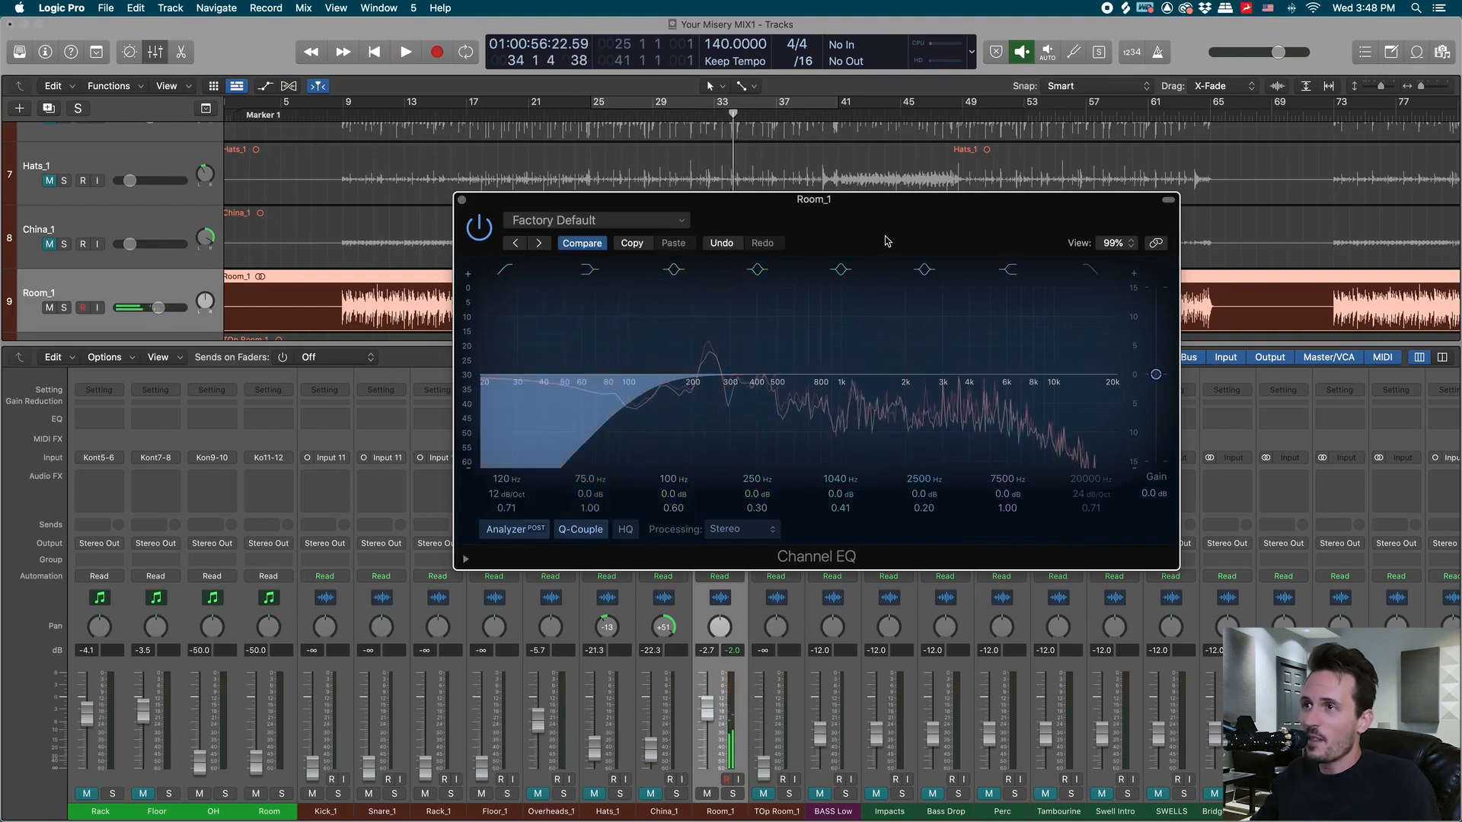
- Raise the Room_1 low cut's frequency while the room plays, stop playback, and close the Channel EQ
{"action": "left_click_drag", "start_coordinate": [883, 234], "coordinate": [817, 294]}
{"action": "key", "text": "space"}
{"action": "left_click_drag", "start_coordinate": [595, 453], "coordinate": [607, 466]}
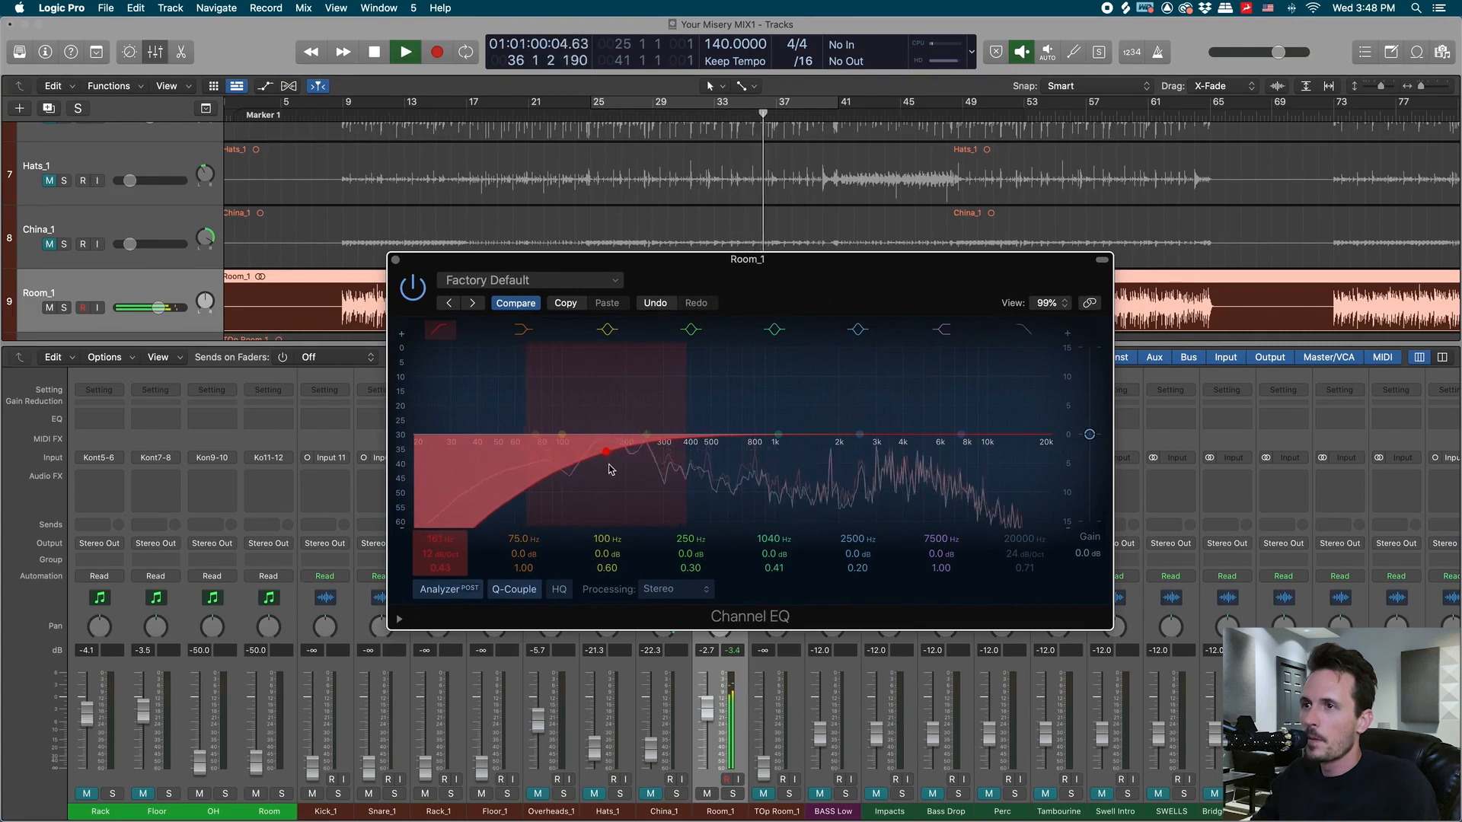
{"action": "key", "text": "space"}
{"action": "left_click", "coordinate": [395, 260]}
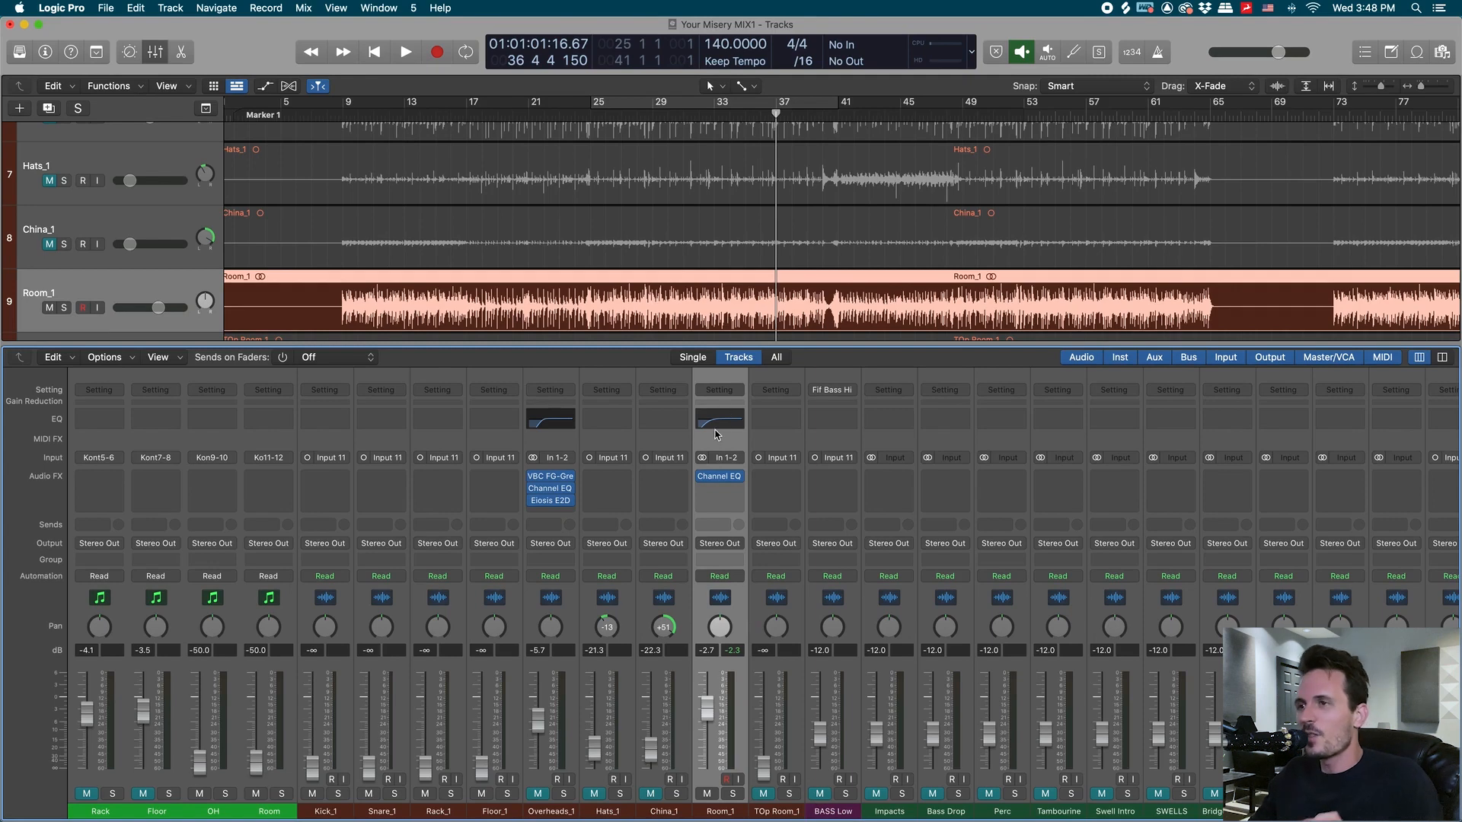
- Copy the Eiosis E2Deesser from Overheads_1 to Room_1, open the copy, and play the room from bar 29
{"action": "mouse_move", "coordinate": [554, 502]}
{"action": "left_click_drag", "start_coordinate": [553, 502], "coordinate": [716, 500]}
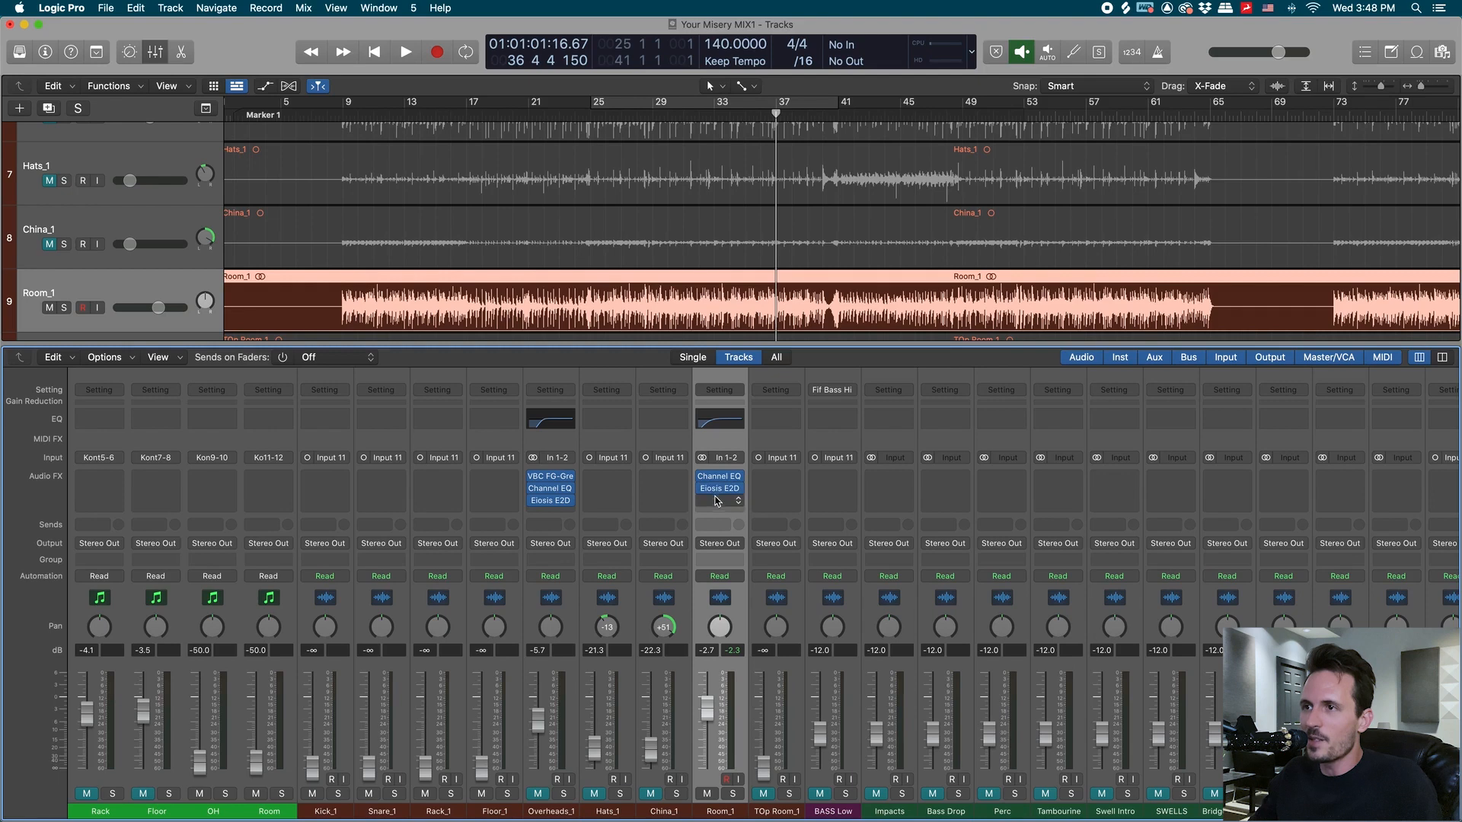
{"action": "left_click", "coordinate": [719, 489]}
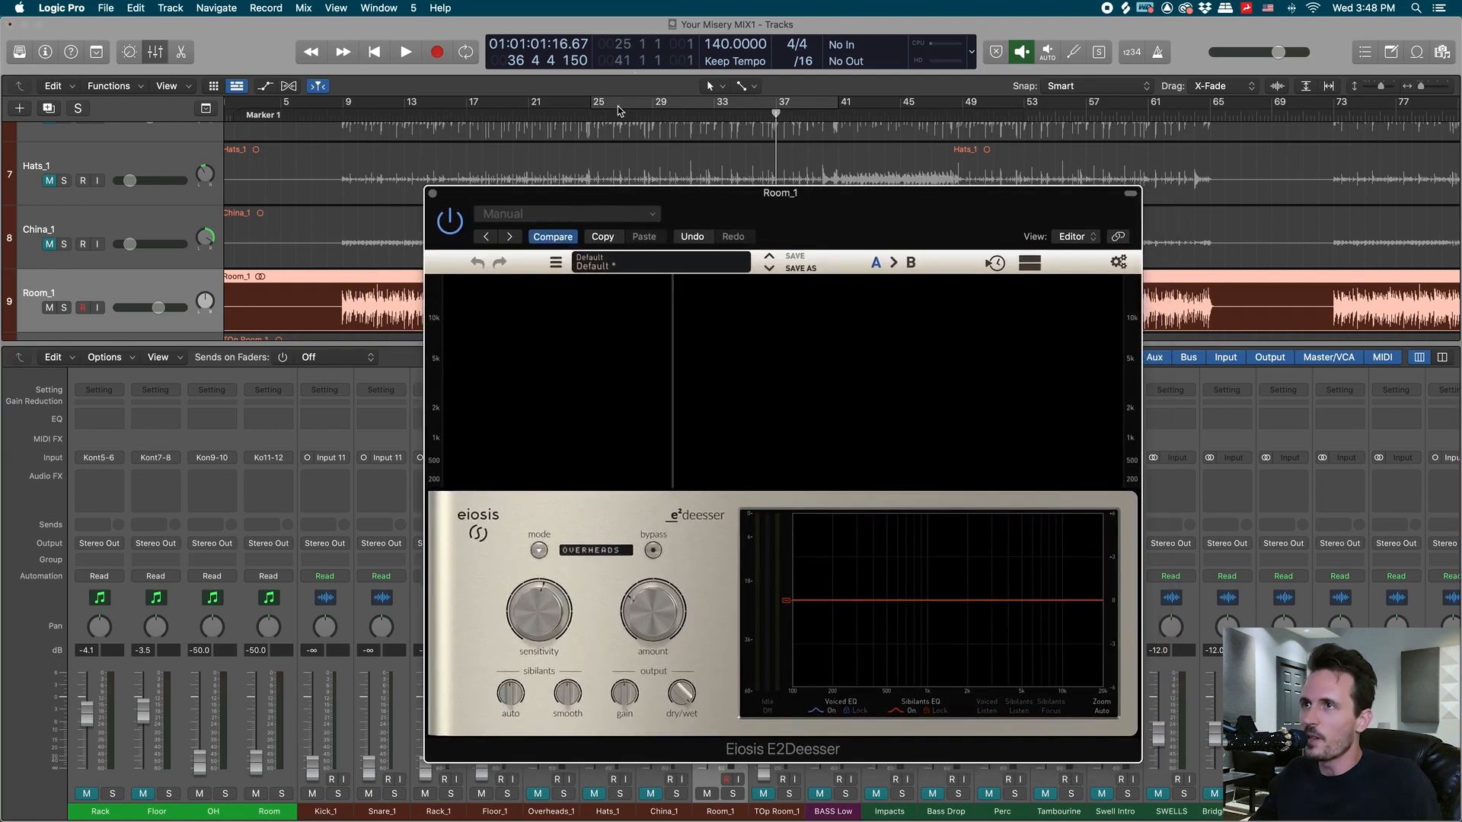
{"action": "key", "text": "space"}
{"action": "left_click_drag", "start_coordinate": [812, 247], "coordinate": [784, 217]}
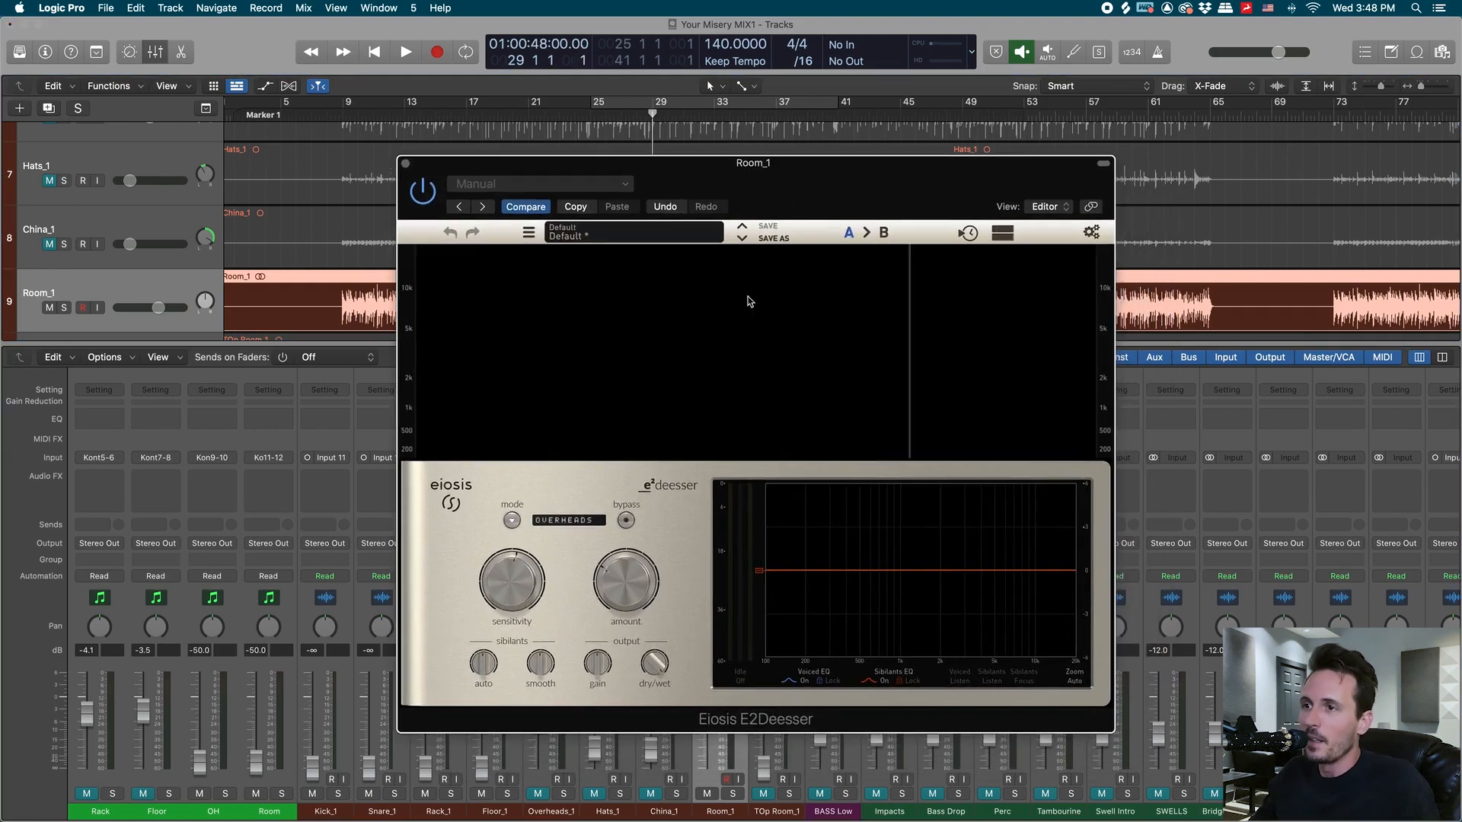
{"action": "key", "text": "space"}
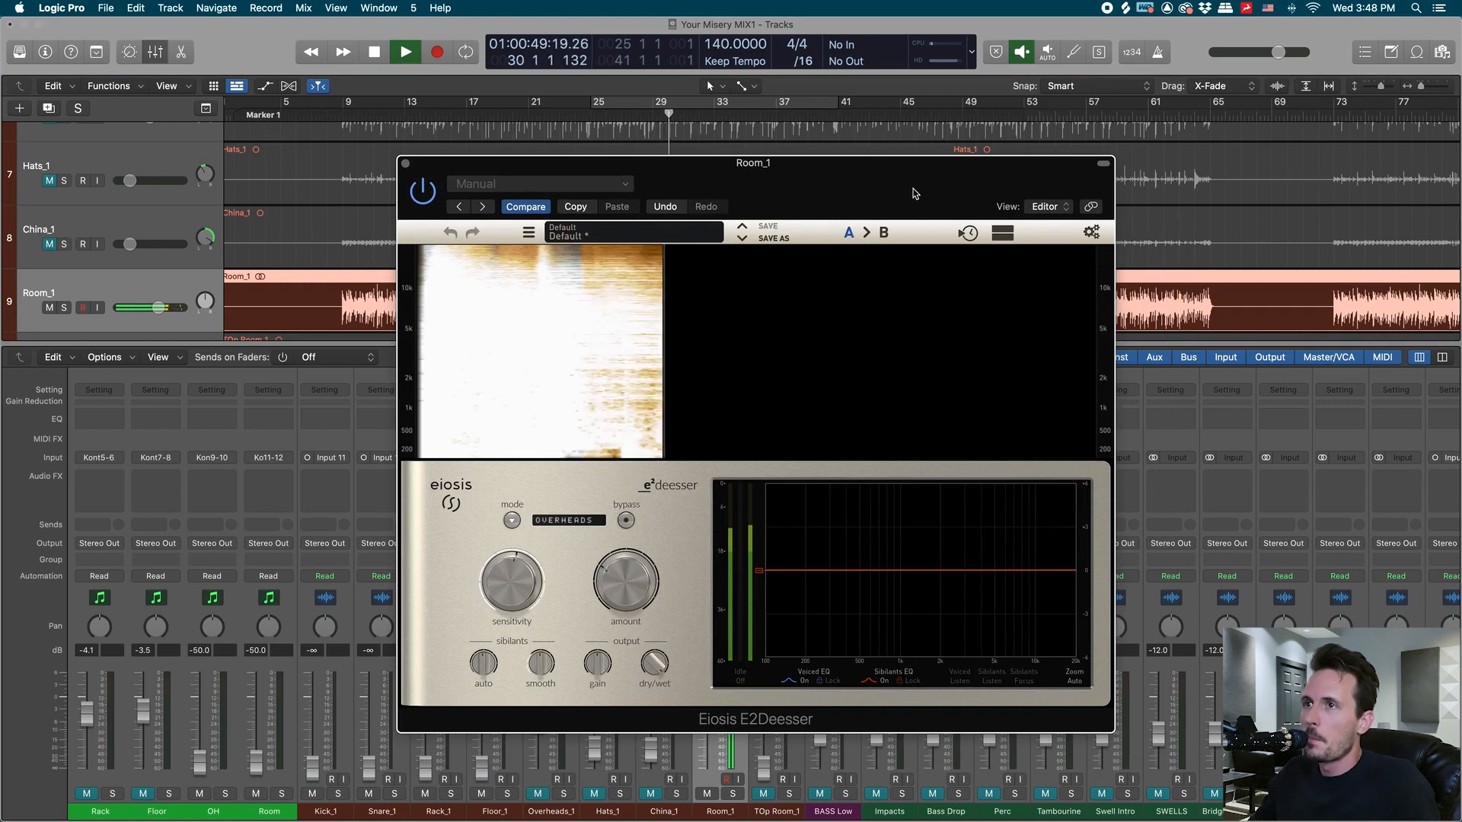
{"action": "left_click_drag", "start_coordinate": [913, 194], "coordinate": [887, 208]}
- Raise the Room_1 de-esser's amount and slightly raise its sensitivity while the room track plays
{"action": "mouse_move", "coordinate": [482, 586]}
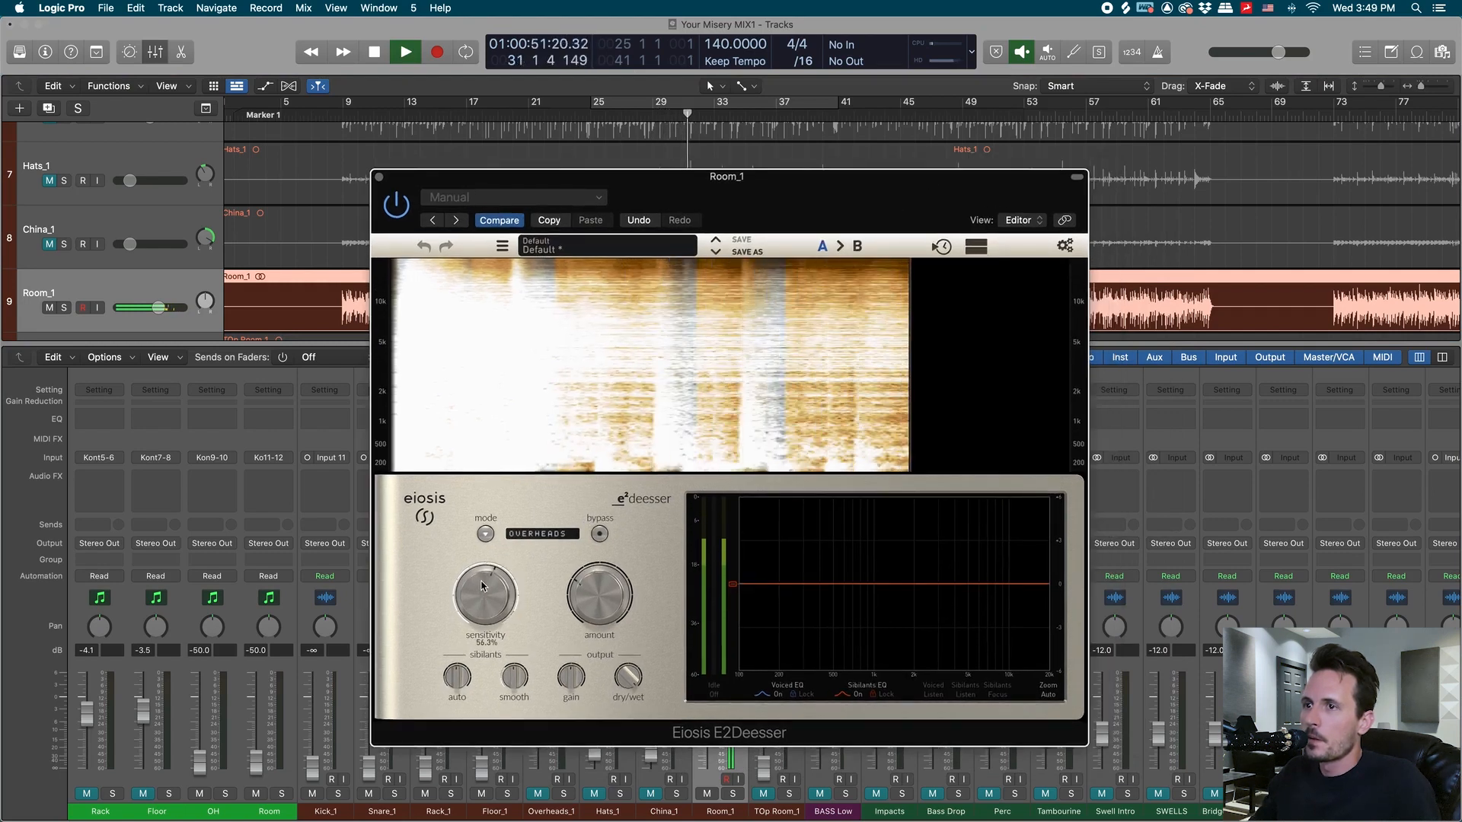
{"action": "mouse_move", "coordinate": [608, 605]}
{"action": "left_click_drag", "start_coordinate": [608, 605], "coordinate": [608, 591]}
{"action": "left_click_drag", "start_coordinate": [493, 601], "coordinate": [492, 598]}
{"action": "mouse_move", "coordinate": [848, 208]}
{"action": "left_mouse_down"}
{"action": "mouse_move", "coordinate": [791, 218]}
{"action": "mouse_move", "coordinate": [811, 320]}
{"action": "mouse_move", "coordinate": [830, 227]}
{"action": "left_mouse_up"}
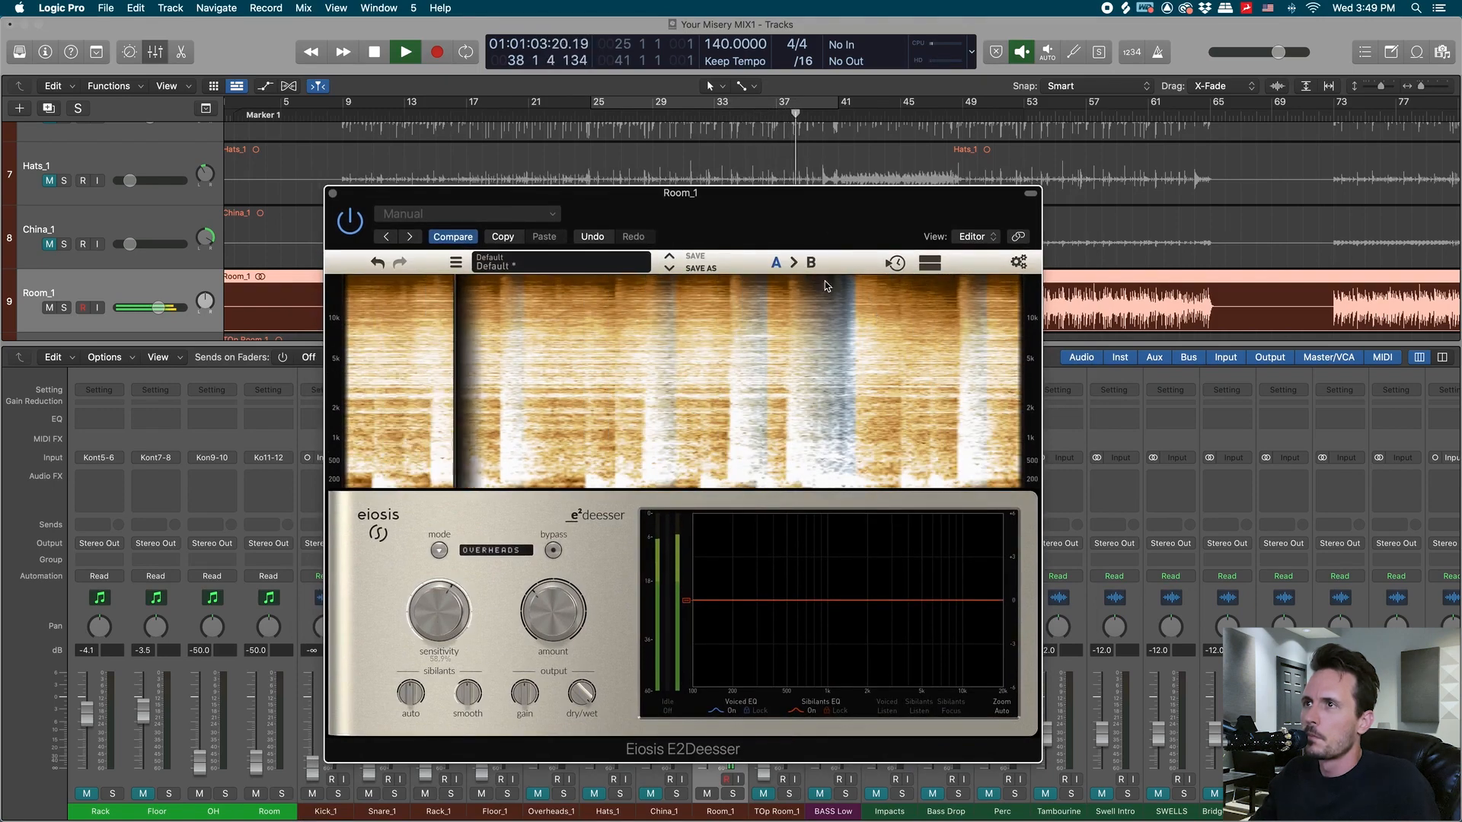
{"action": "left_click_drag", "start_coordinate": [866, 251], "coordinate": [884, 295]}
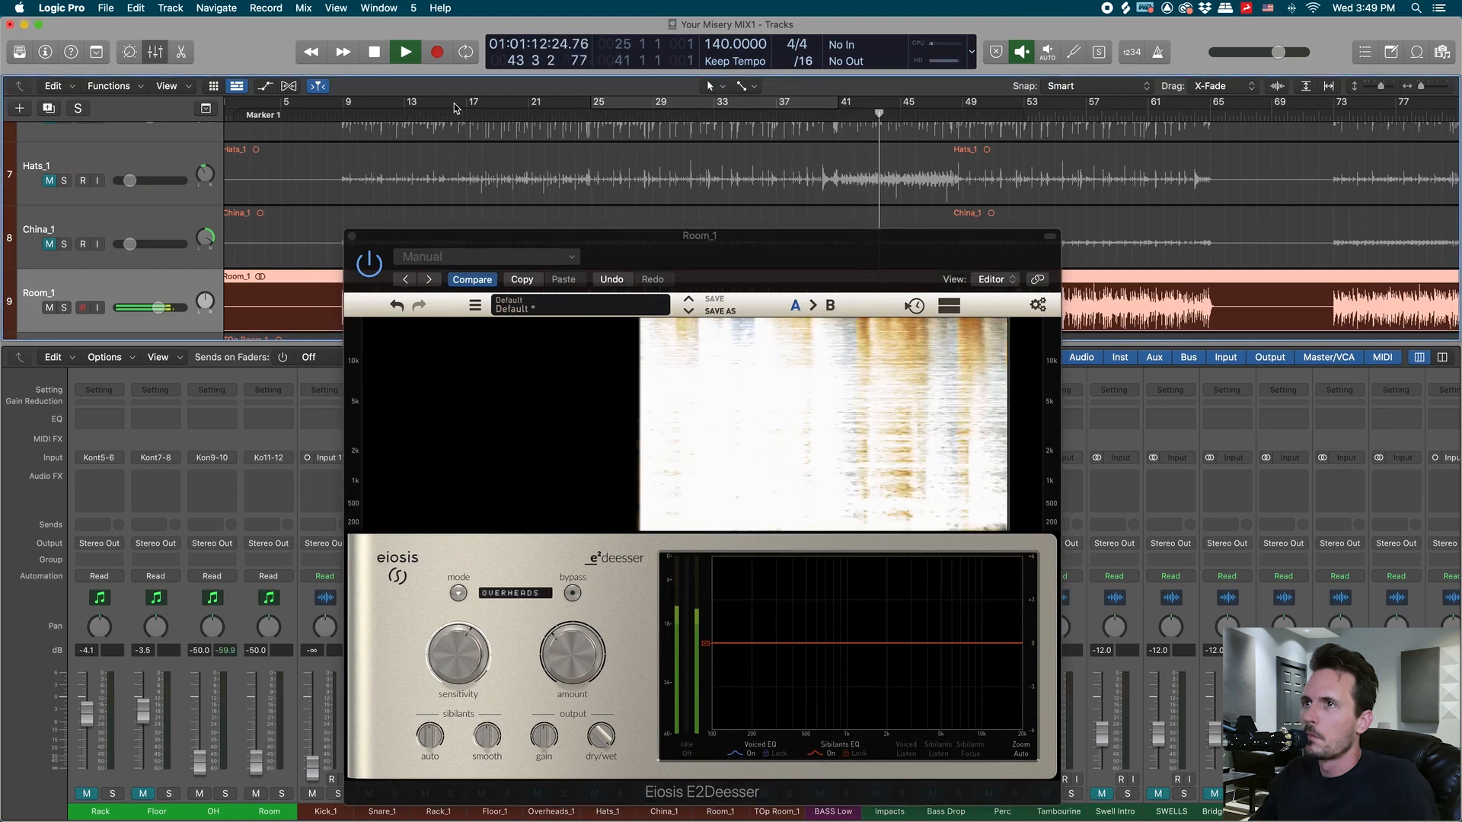
- Replay Room_1 from around bars 21 and 30, compare it with the de-esser bypassed, and close the plug-in
{"action": "left_click", "coordinate": [536, 119]}
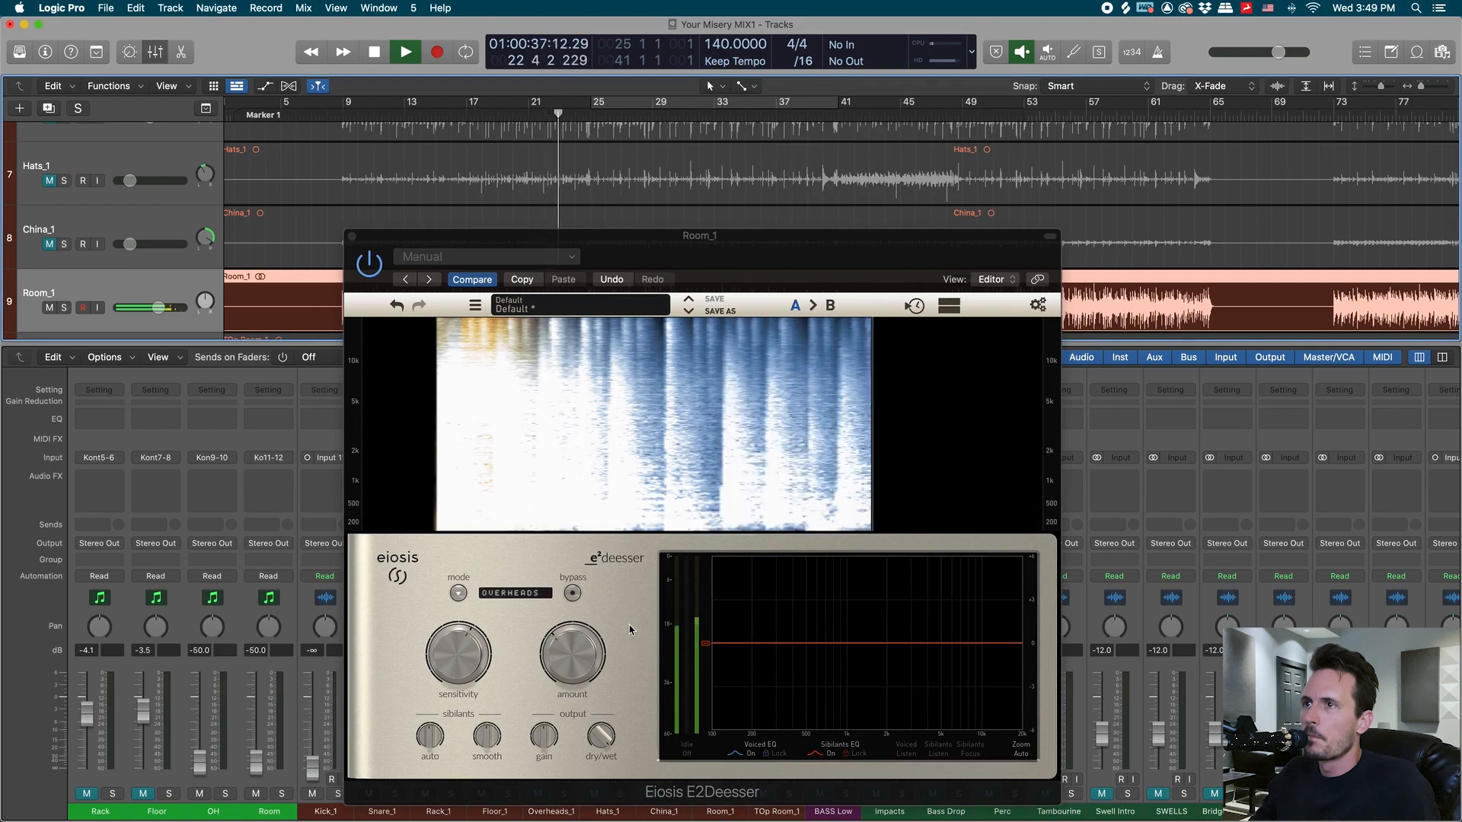
{"action": "left_click", "coordinate": [667, 115]}
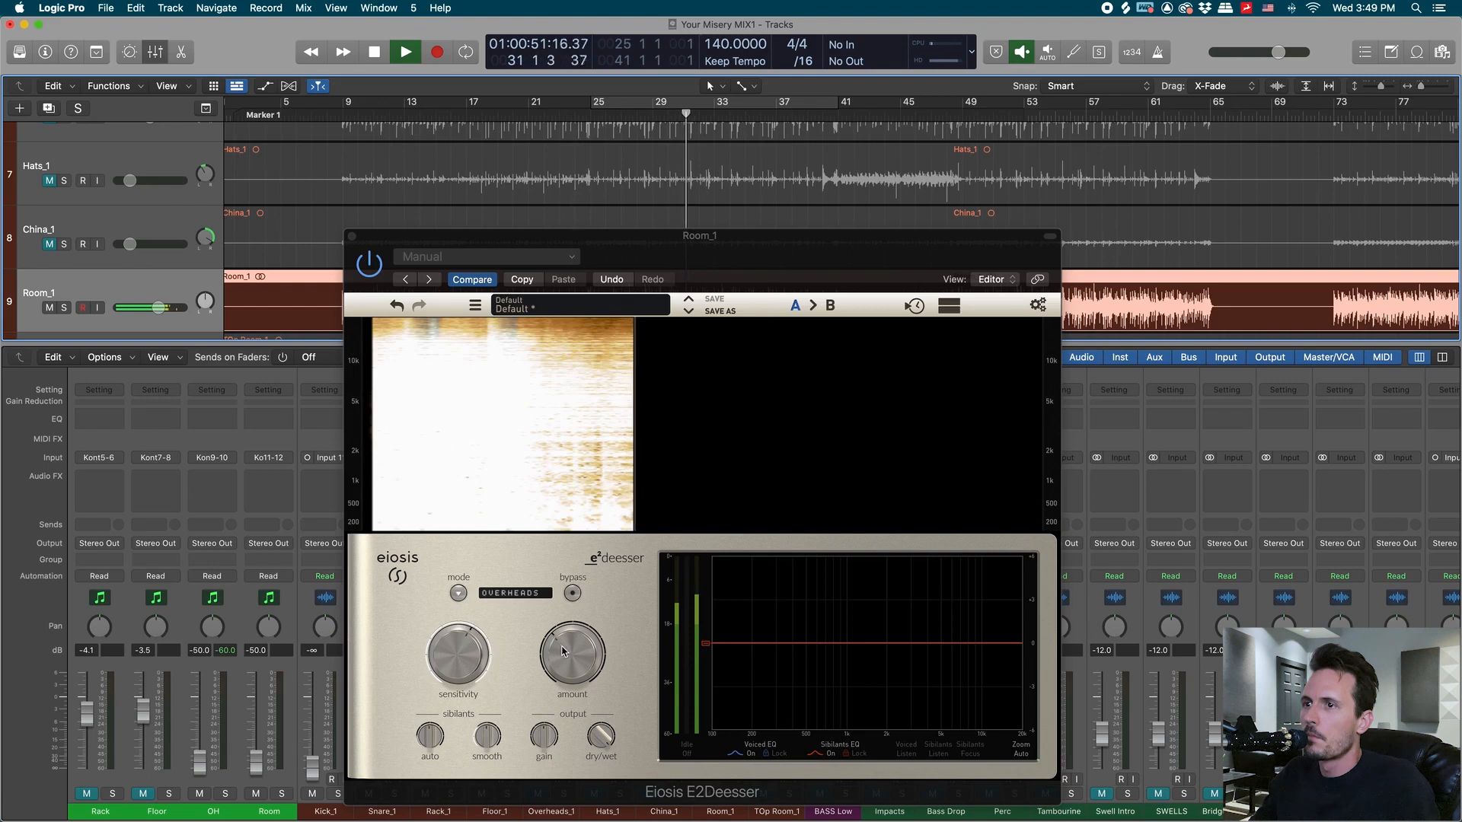
{"action": "left_click", "coordinate": [371, 263]}
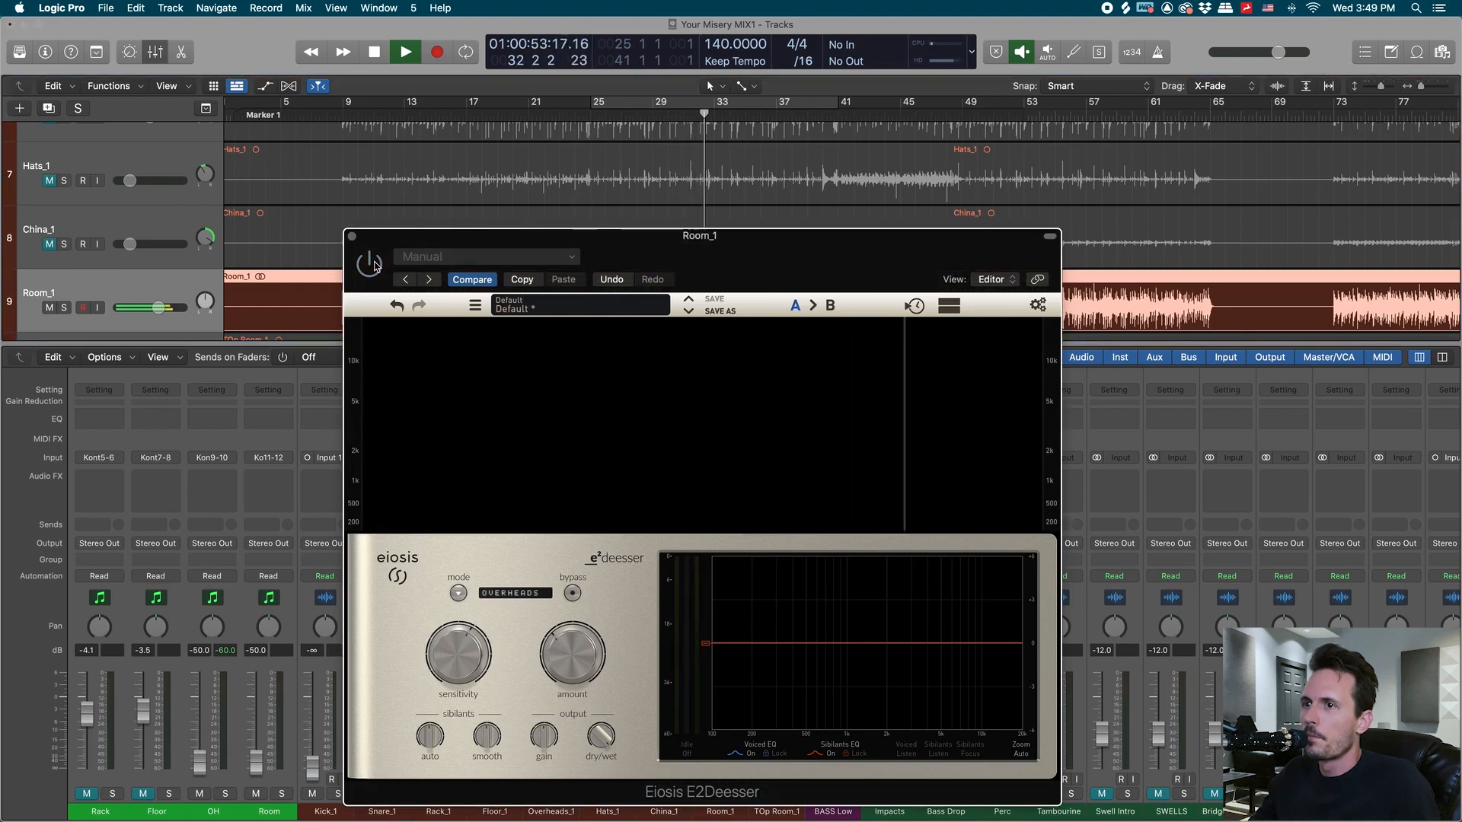
{"action": "left_click", "coordinate": [376, 267]}
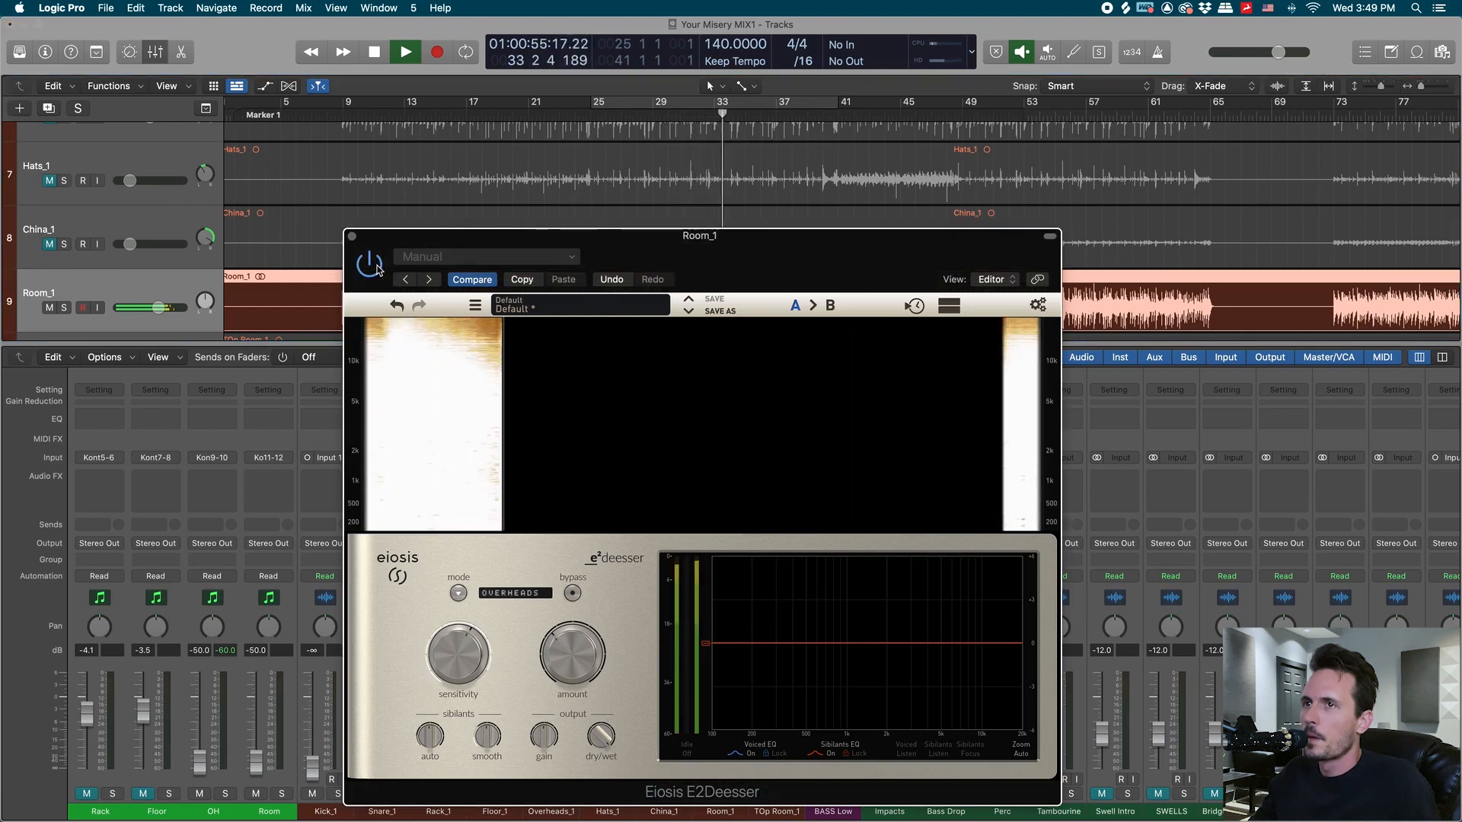
{"action": "left_click", "coordinate": [352, 237]}
- Unmute Overheads_1, balance it at -4.7 dB against Room_1 at -9.6 dB, and stop playback
{"action": "left_click_drag", "start_coordinate": [708, 709], "coordinate": [708, 736]}
{"action": "left_click", "coordinate": [539, 794]}
{"action": "left_click_drag", "start_coordinate": [541, 734], "coordinate": [541, 731]}
{"action": "left_click_drag", "start_coordinate": [716, 733], "coordinate": [710, 731]}
{"action": "key", "text": "space"}
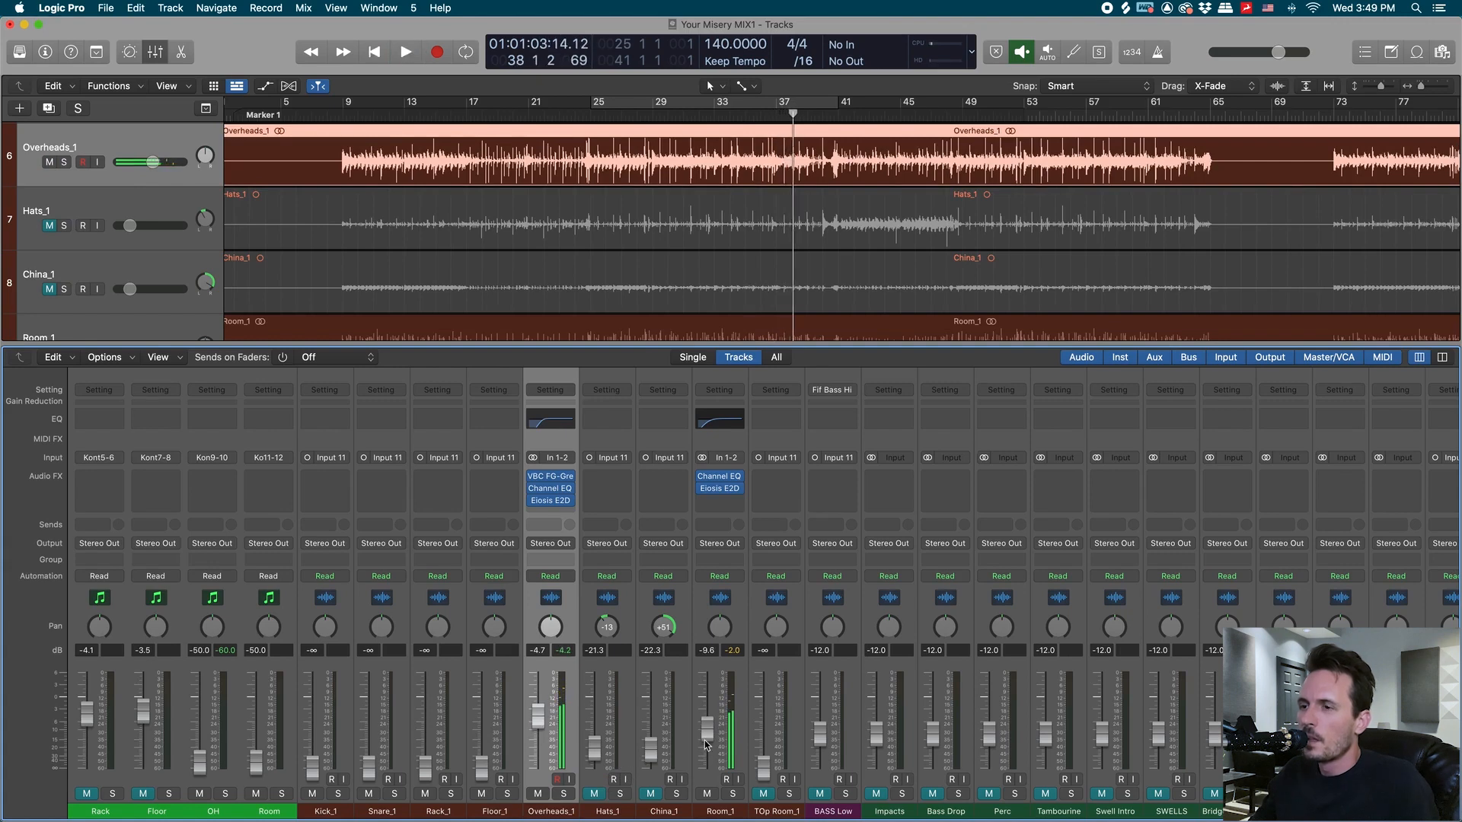
{"action": "left_click", "coordinate": [718, 735]}
- Unmute Hats_1 with its fader at -2.0 dB, mute Overheads_1, keep China_1 muted, and add a Channel EQ to Hats_1
{"action": "left_click", "coordinate": [594, 793]}
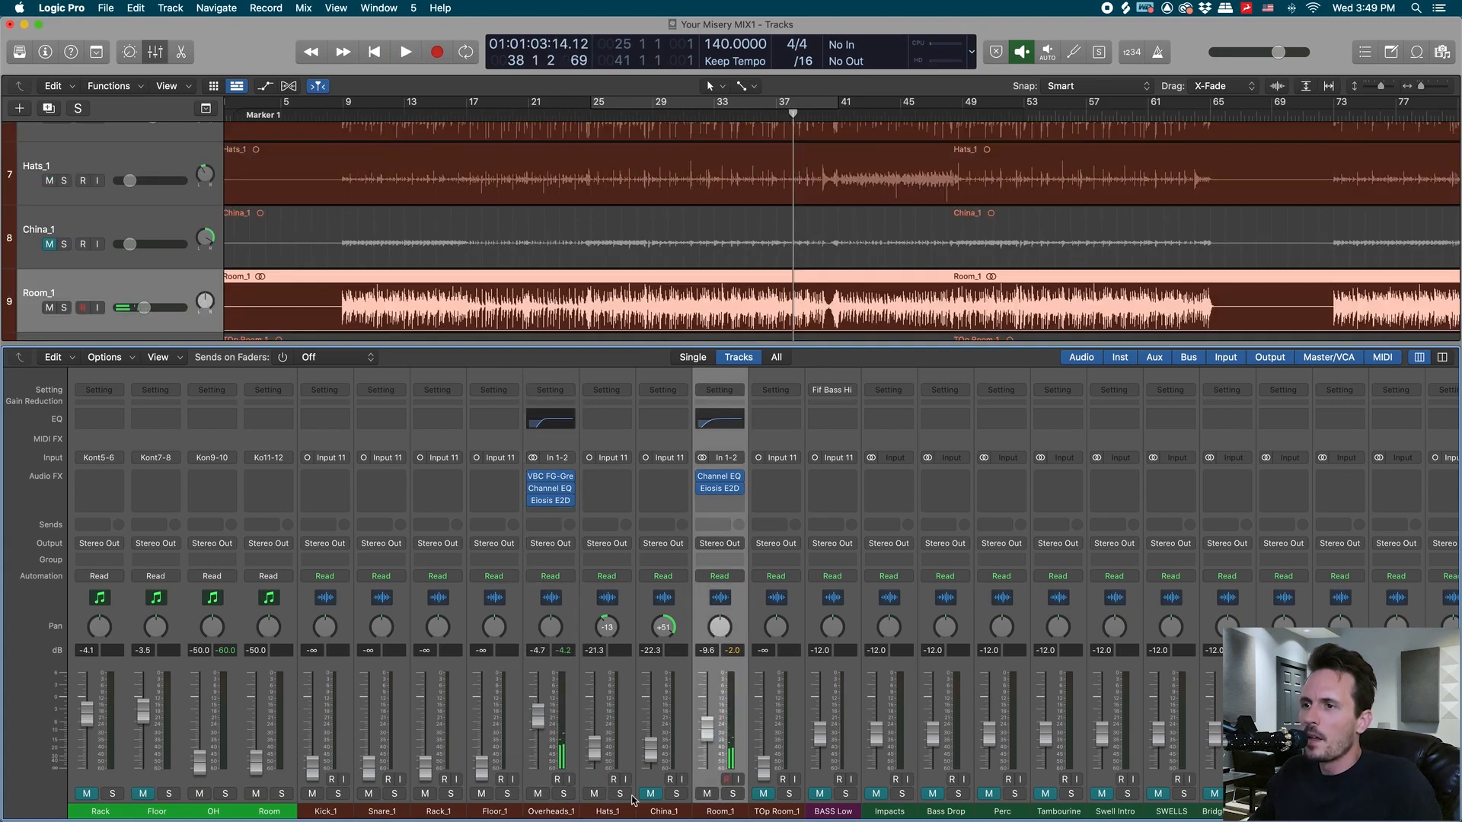
{"action": "left_click", "coordinate": [650, 793]}
{"action": "left_click_drag", "start_coordinate": [594, 748], "coordinate": [594, 705]}
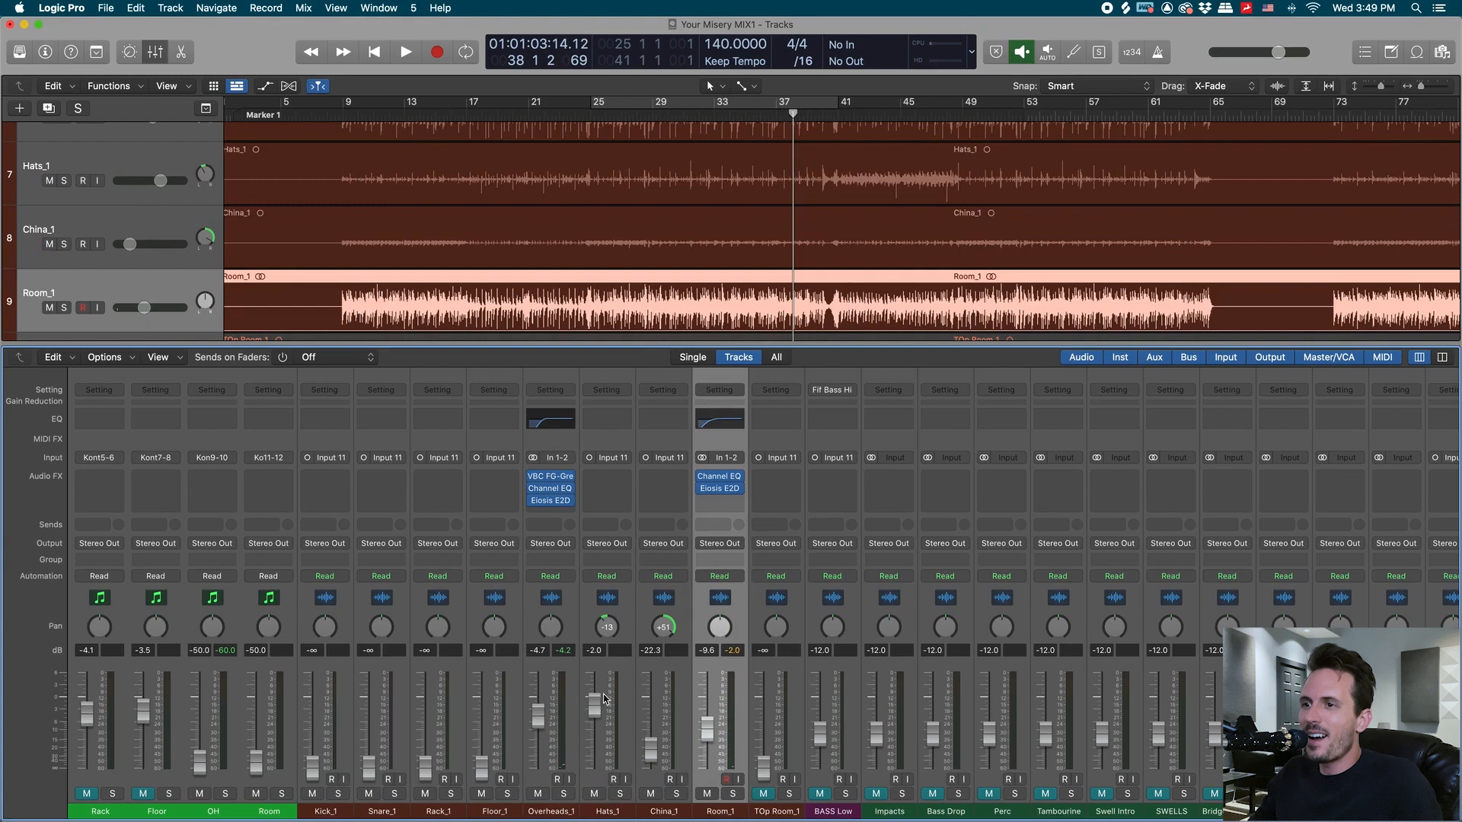
{"action": "left_click", "coordinate": [537, 793]}
{"action": "left_click", "coordinate": [650, 793]}
{"action": "left_click", "coordinate": [606, 419]}
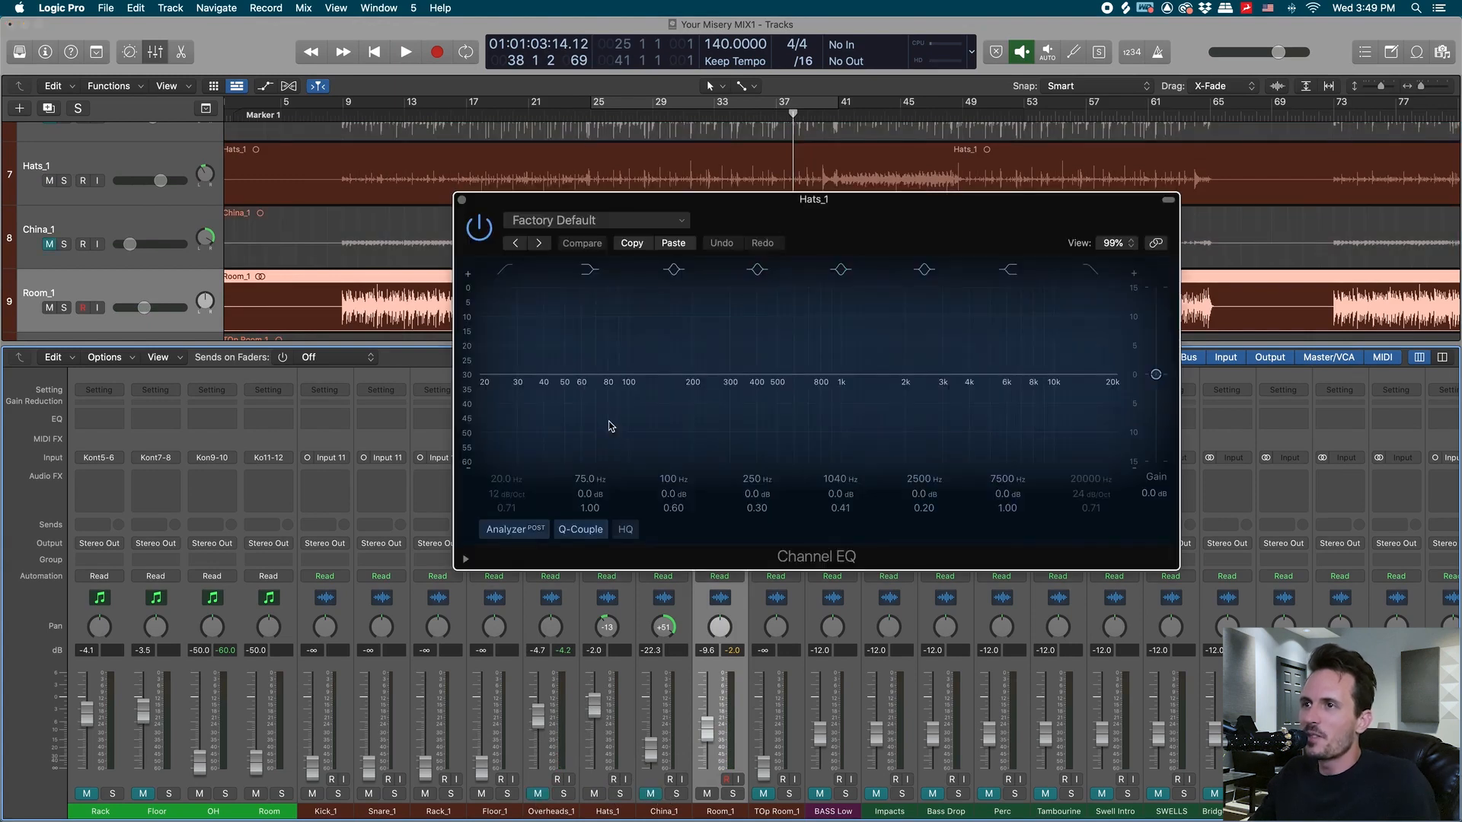
- Give the Hats_1 EQ a 12 dB/Oct low cut at 570 Hz and play the hats from bar 25
{"action": "left_click_drag", "start_coordinate": [692, 220], "coordinate": [665, 246]}
{"action": "left_click", "coordinate": [591, 116]}
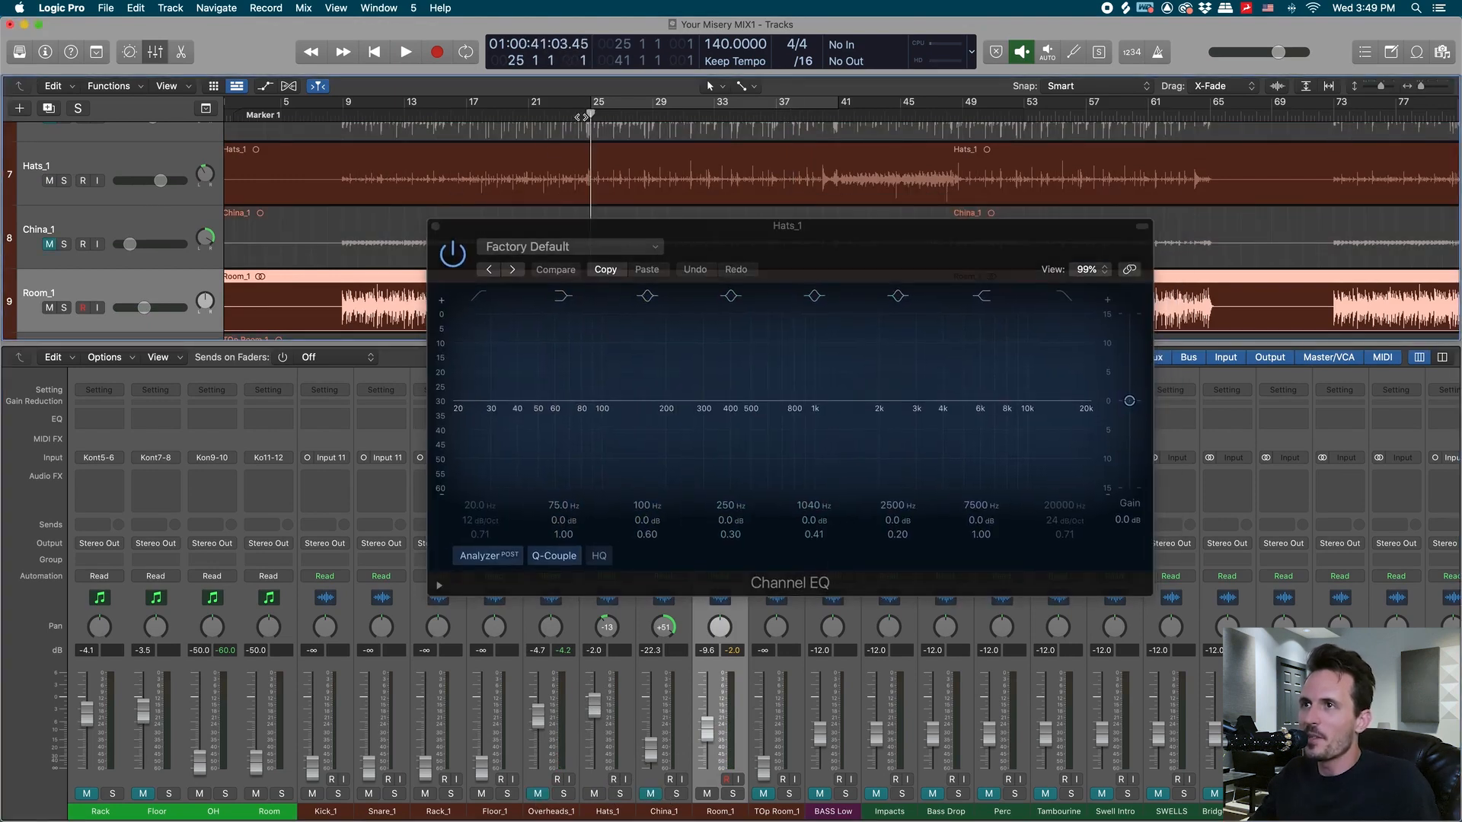
{"action": "left_click_drag", "start_coordinate": [481, 401], "coordinate": [769, 440]}
{"action": "key", "text": "space"}
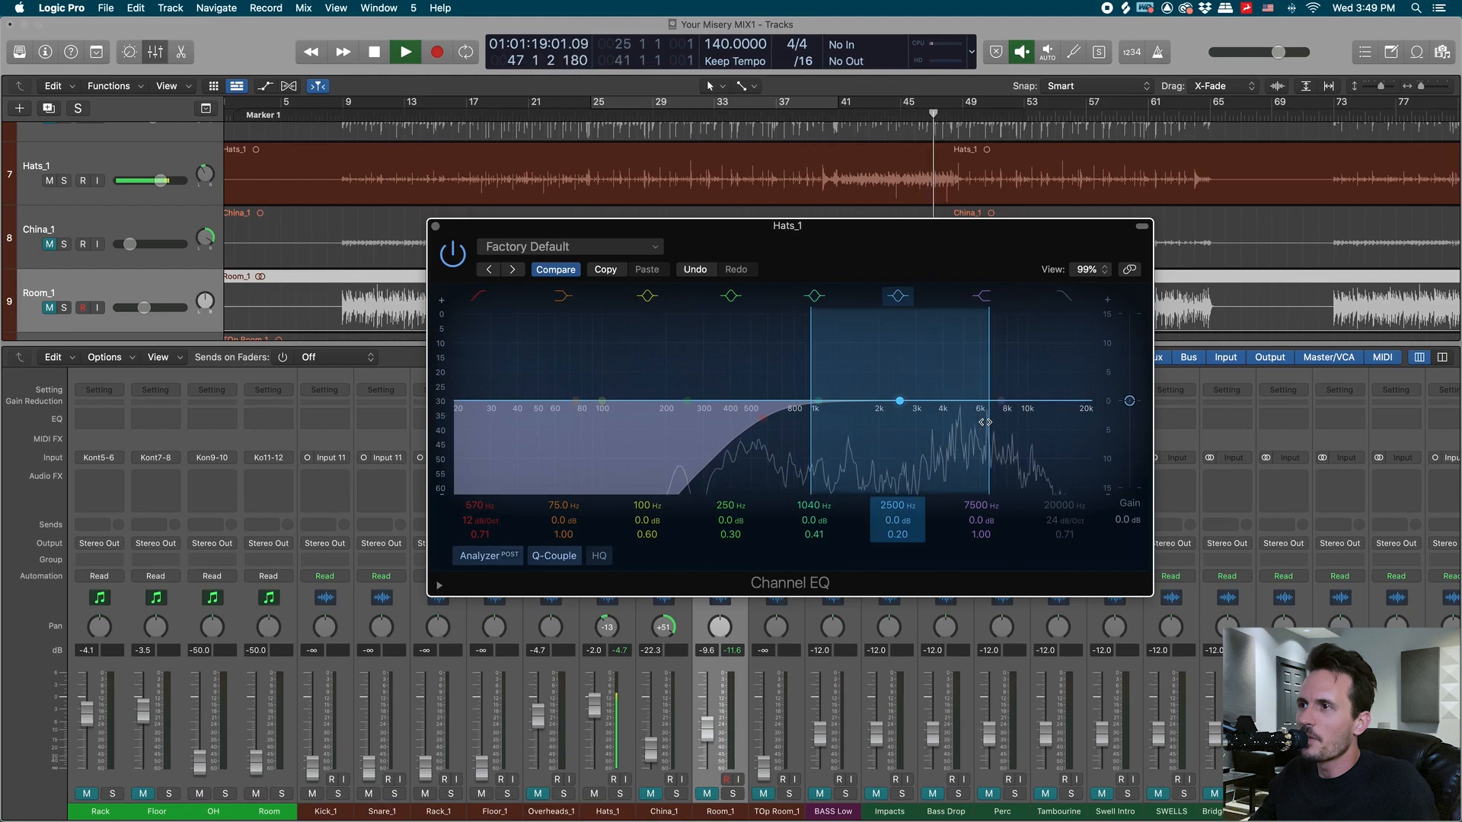
- Cut 3.6 dB at 5300 Hz with a Q of 1.00 on Hats_1 during playback and close the EQ
{"action": "left_click_drag", "start_coordinate": [902, 399], "coordinate": [960, 413]}
{"action": "left_click", "coordinate": [839, 113]}
{"action": "left_click_drag", "start_coordinate": [893, 276], "coordinate": [804, 282]}
{"action": "key", "text": "space"}
{"action": "left_click_drag", "start_coordinate": [875, 449], "coordinate": [921, 435]}
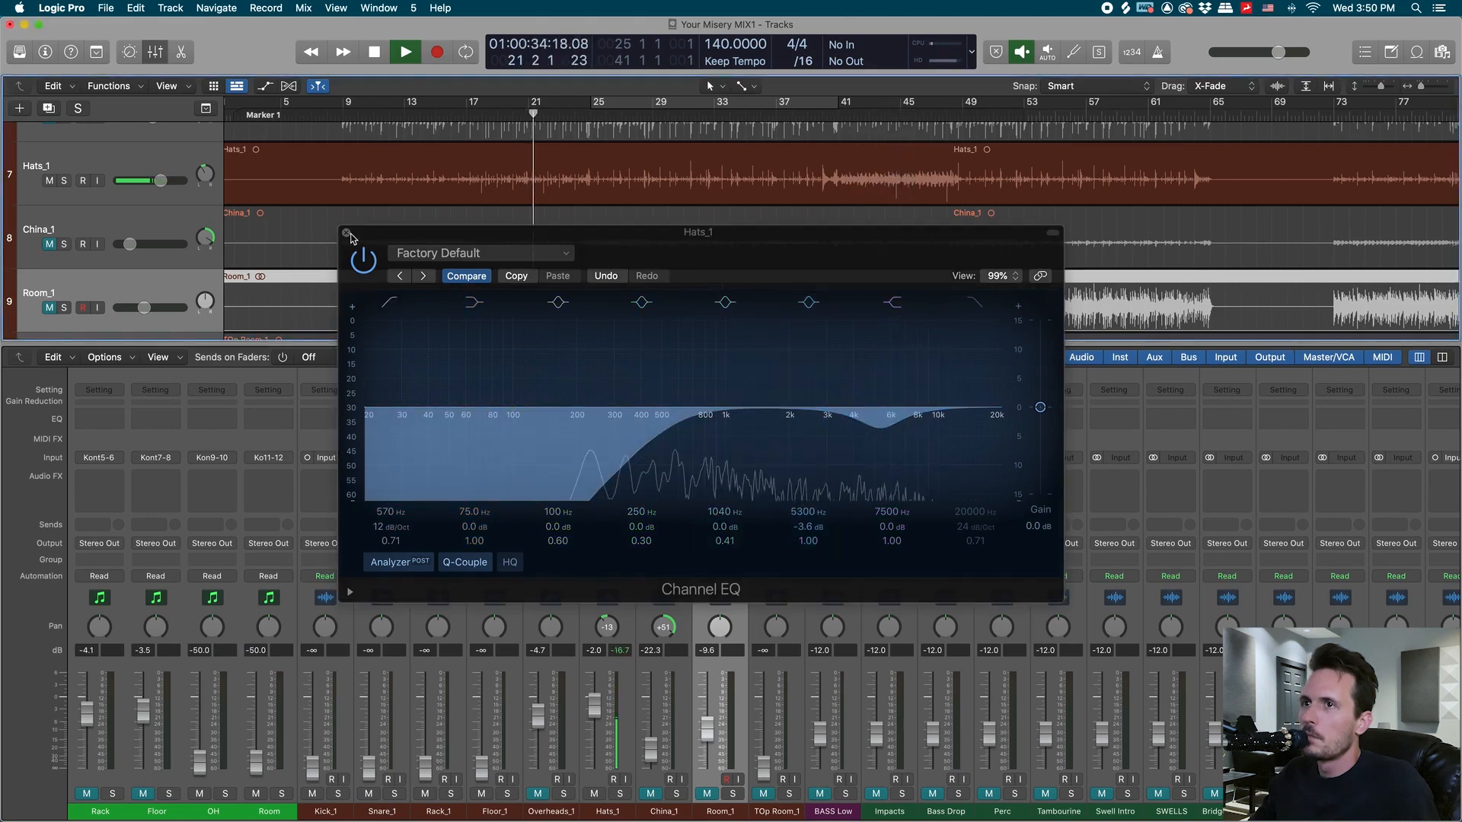
{"action": "key", "text": "super+w"}
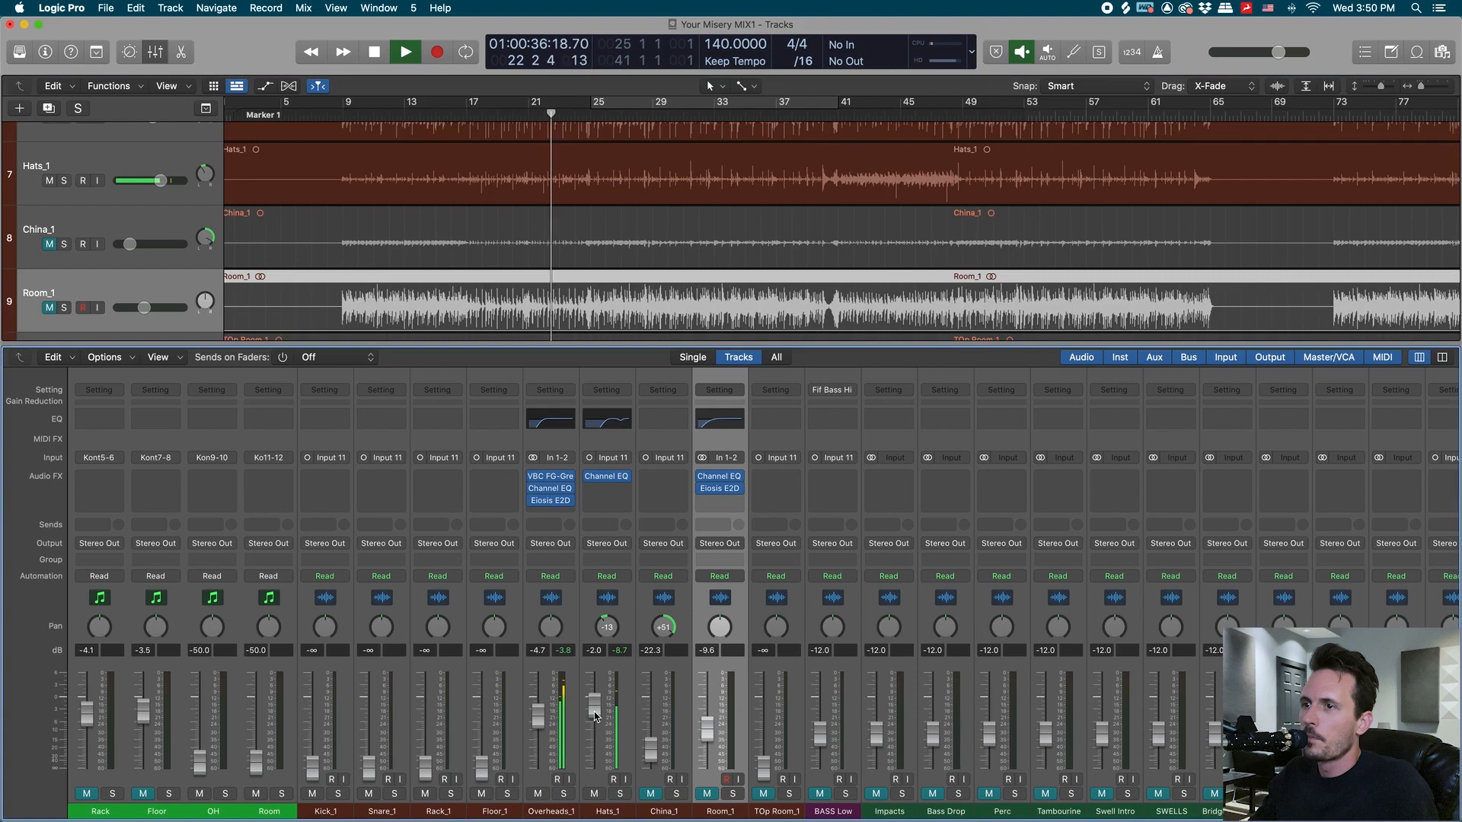
- Unmute Room_1 and balance Overheads_1 at -7.2 dB, Hats_1 at -11.8 dB and Room_1 at -14.8 dB, then stop
{"action": "left_click", "coordinate": [707, 793]}
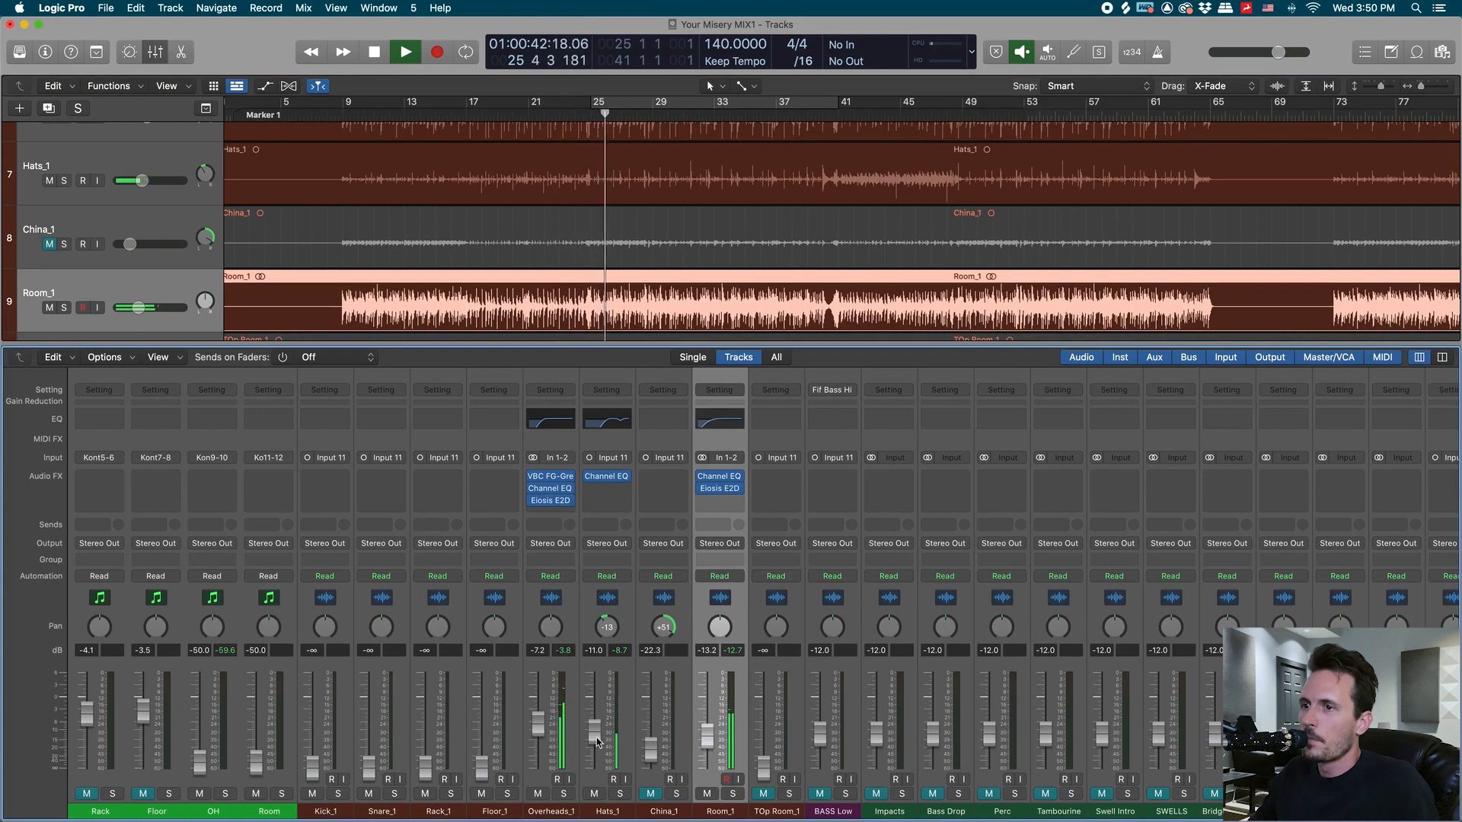
{"action": "key", "text": "space"}
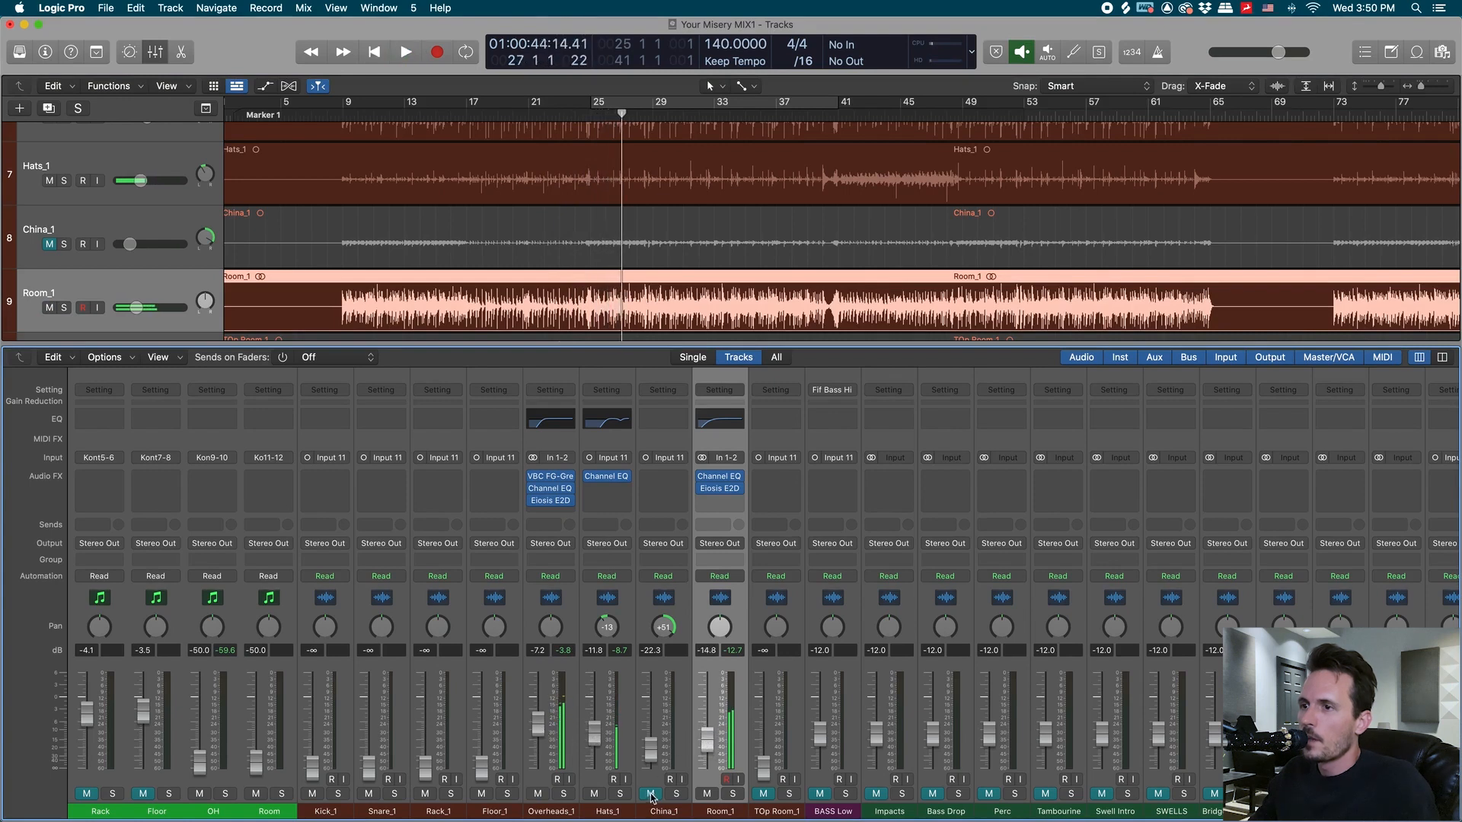
- Unmute China_1, play from bar 9, raise its fader to -0.9 dB, and stop playback
{"action": "left_click", "coordinate": [650, 793]}
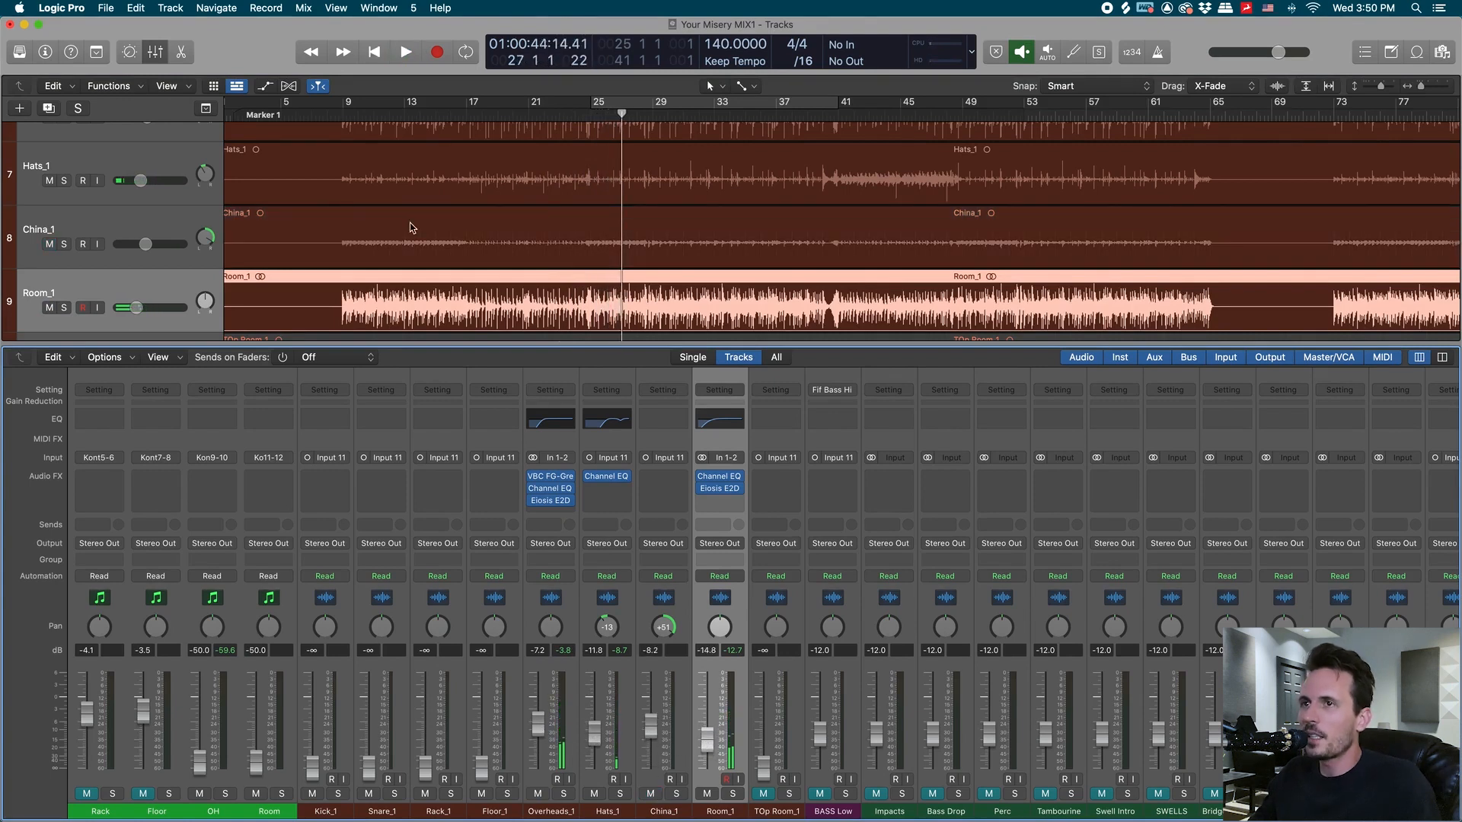
{"action": "left_click", "coordinate": [340, 117]}
{"action": "key", "text": "space"}
{"action": "left_click_drag", "start_coordinate": [651, 722], "coordinate": [652, 693]}
{"action": "key", "text": "space"}
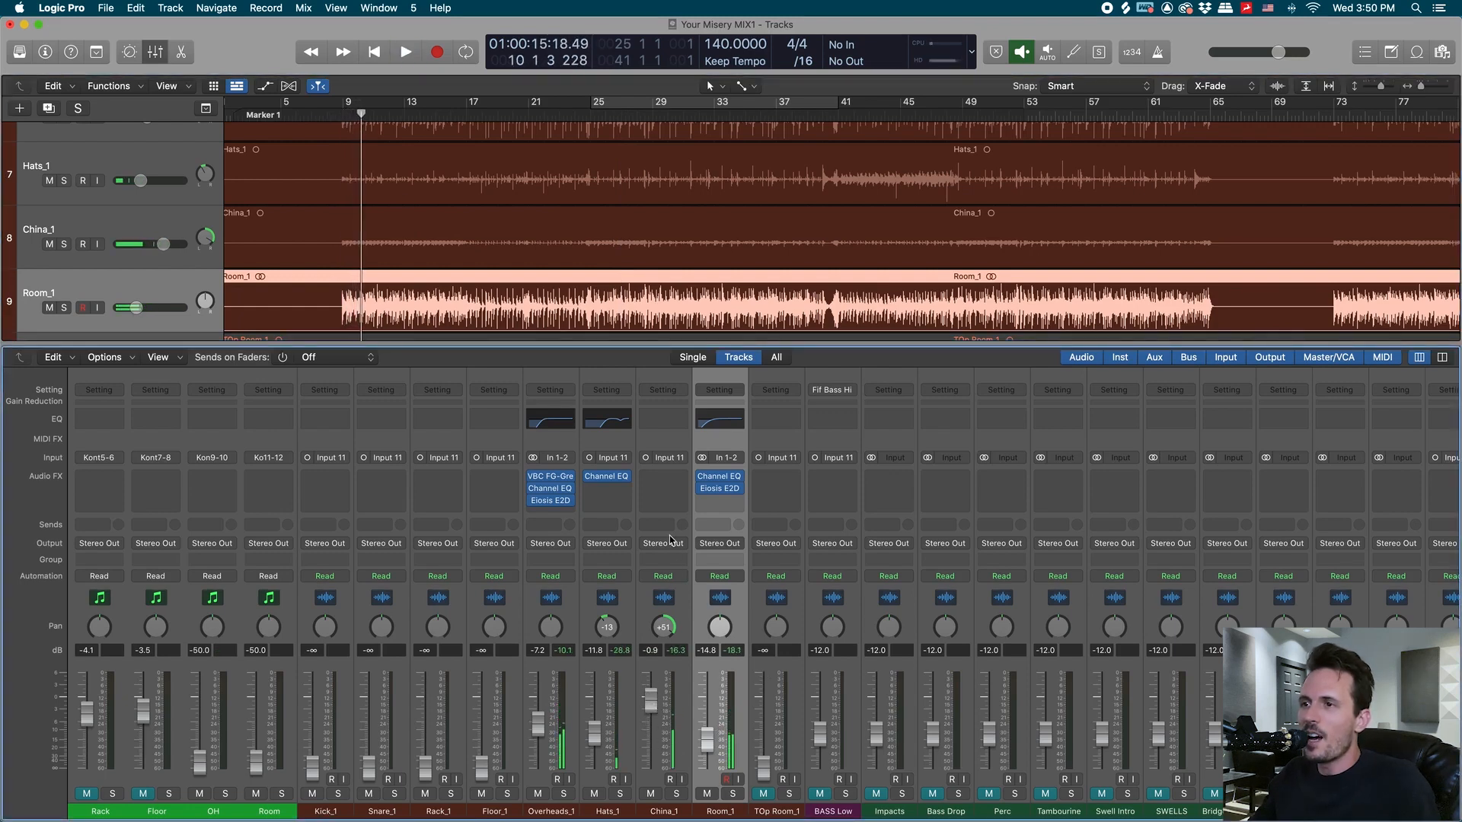
- Add a Channel EQ to China_1 and isolate the track by muting Hats_1, Overheads_1 and Room_1
{"action": "left_click", "coordinate": [667, 606]}
{"action": "left_click", "coordinate": [662, 420]}
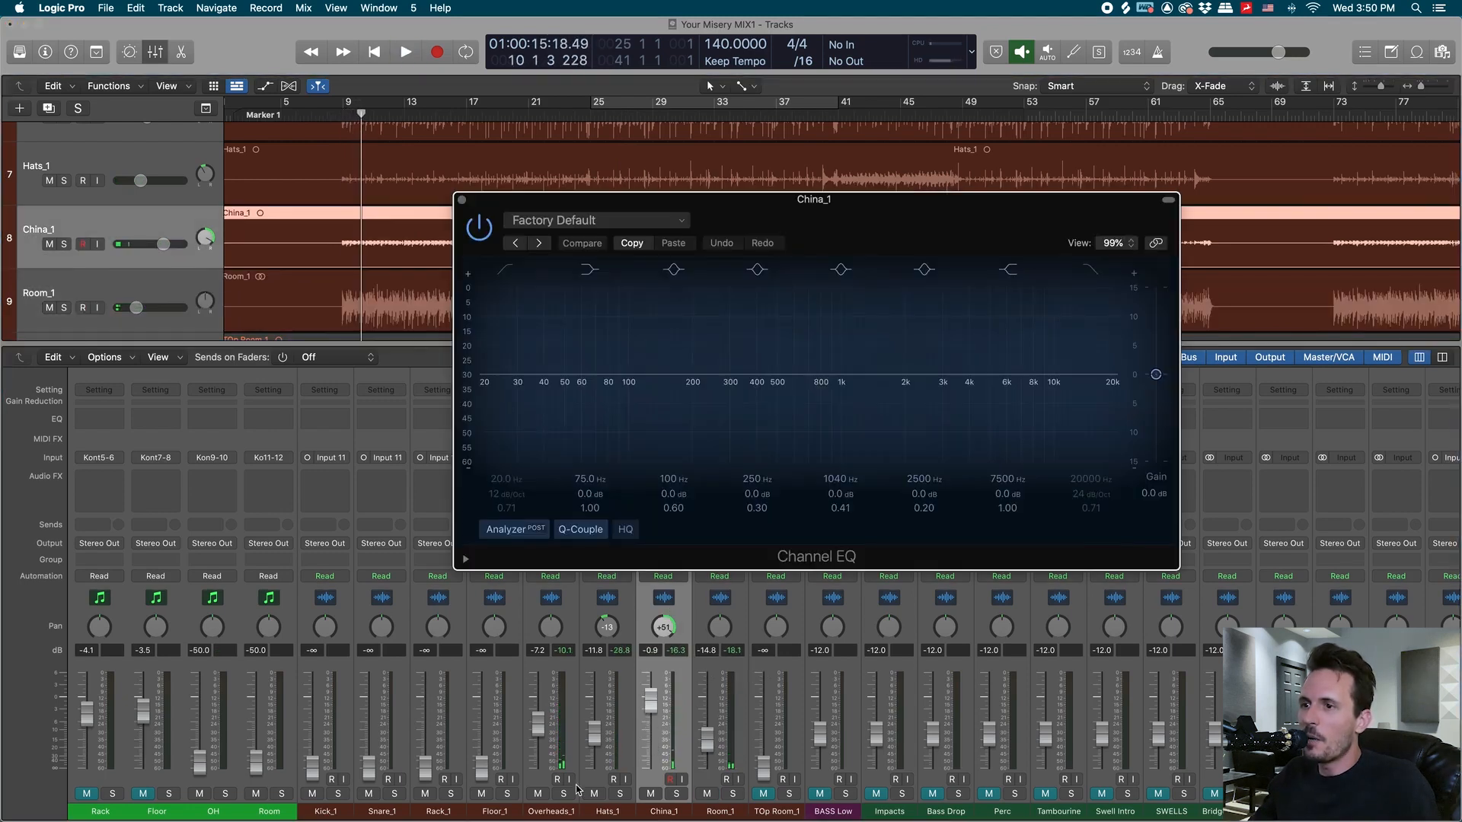
{"action": "left_click", "coordinate": [595, 794]}
{"action": "left_click", "coordinate": [538, 794]}
{"action": "left_click", "coordinate": [708, 794]}
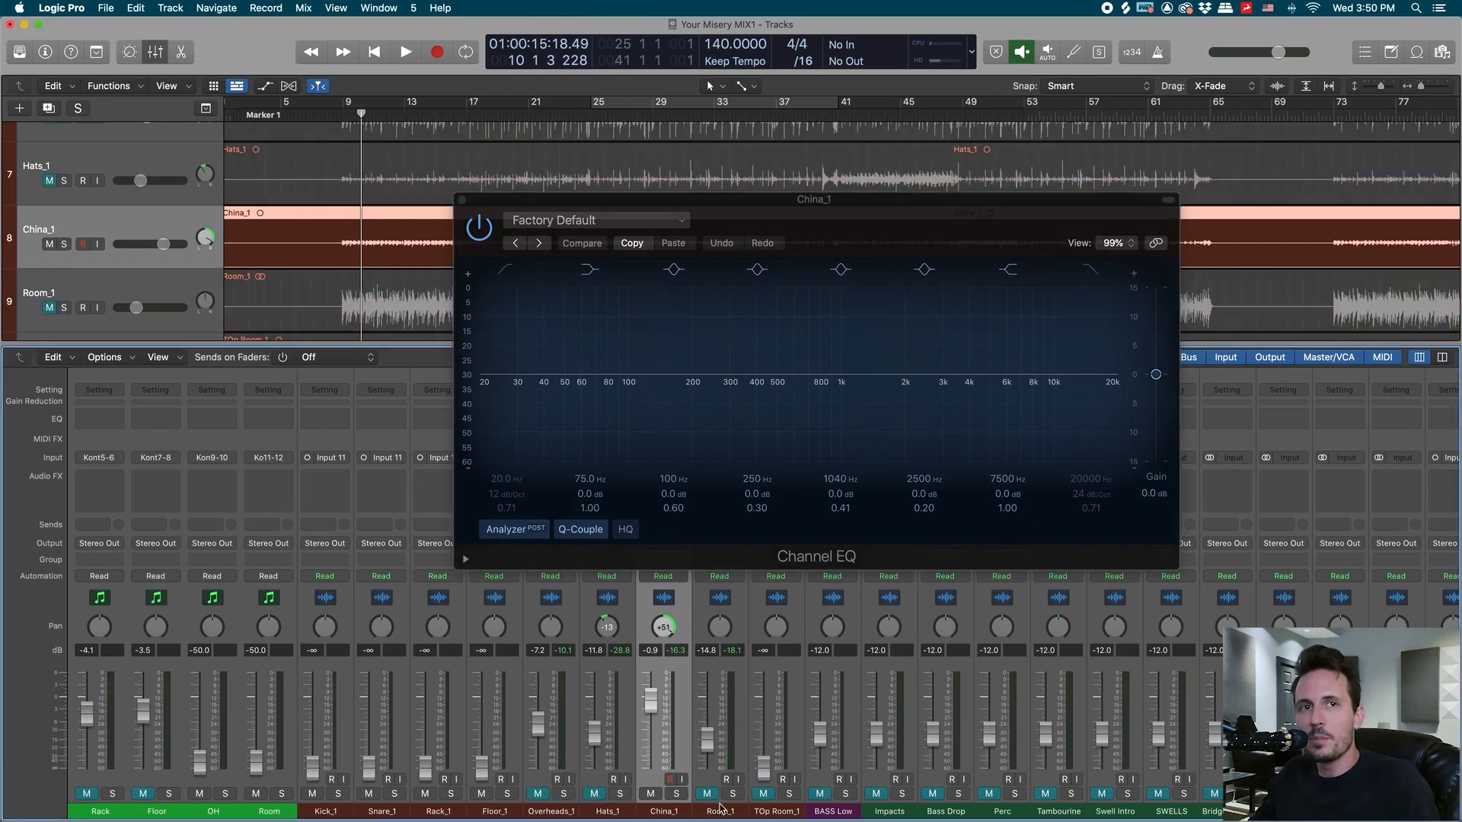
{"action": "left_click_drag", "start_coordinate": [877, 227], "coordinate": [883, 265]}
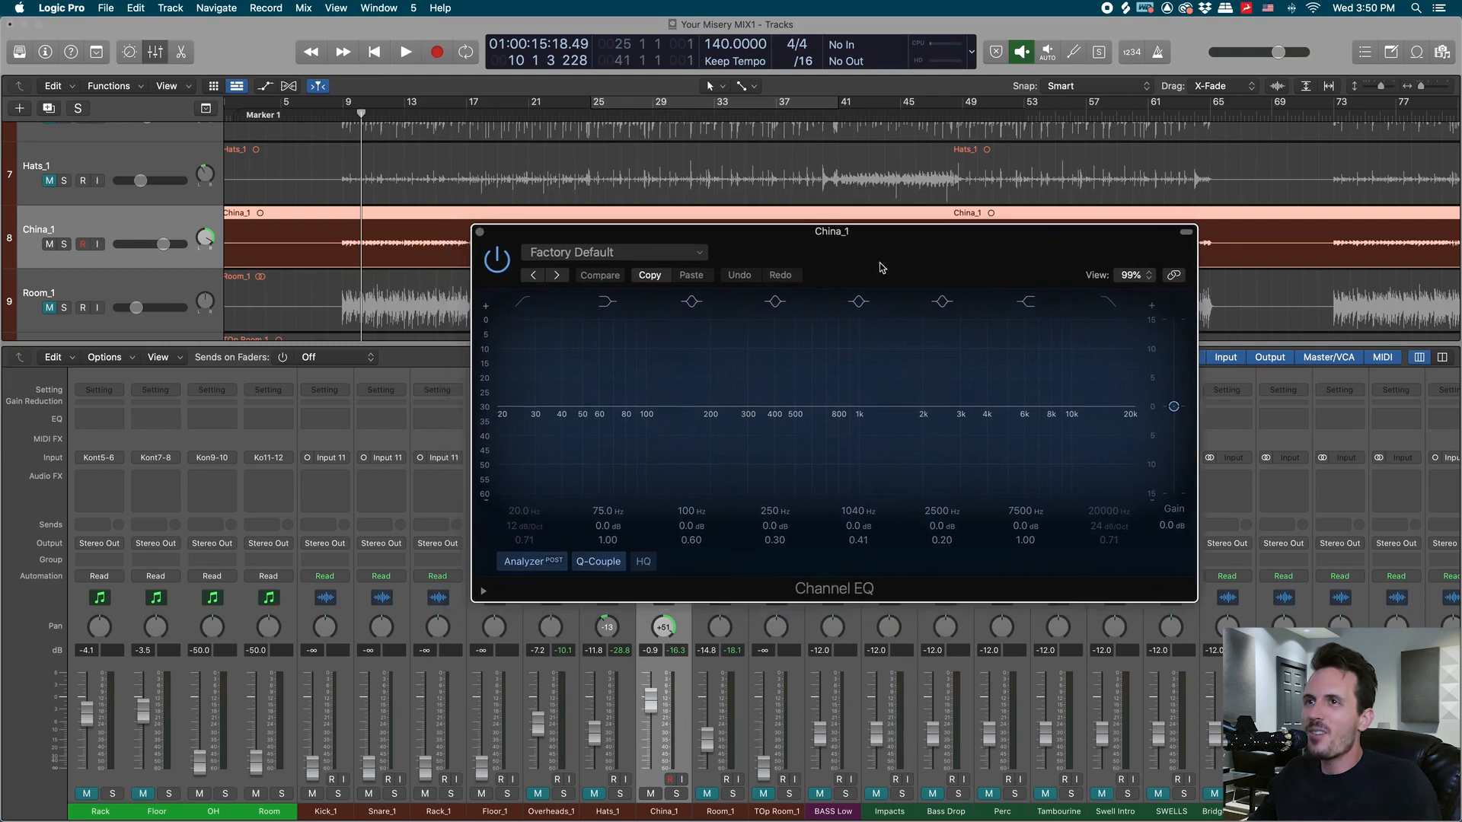
- Play China_1 from bar 9, add a low cut and a slight high-frequency dip to its EQ, and close the plug-in
{"action": "left_click", "coordinate": [344, 117]}
{"action": "key", "text": "space"}
{"action": "left_click", "coordinate": [524, 302]}
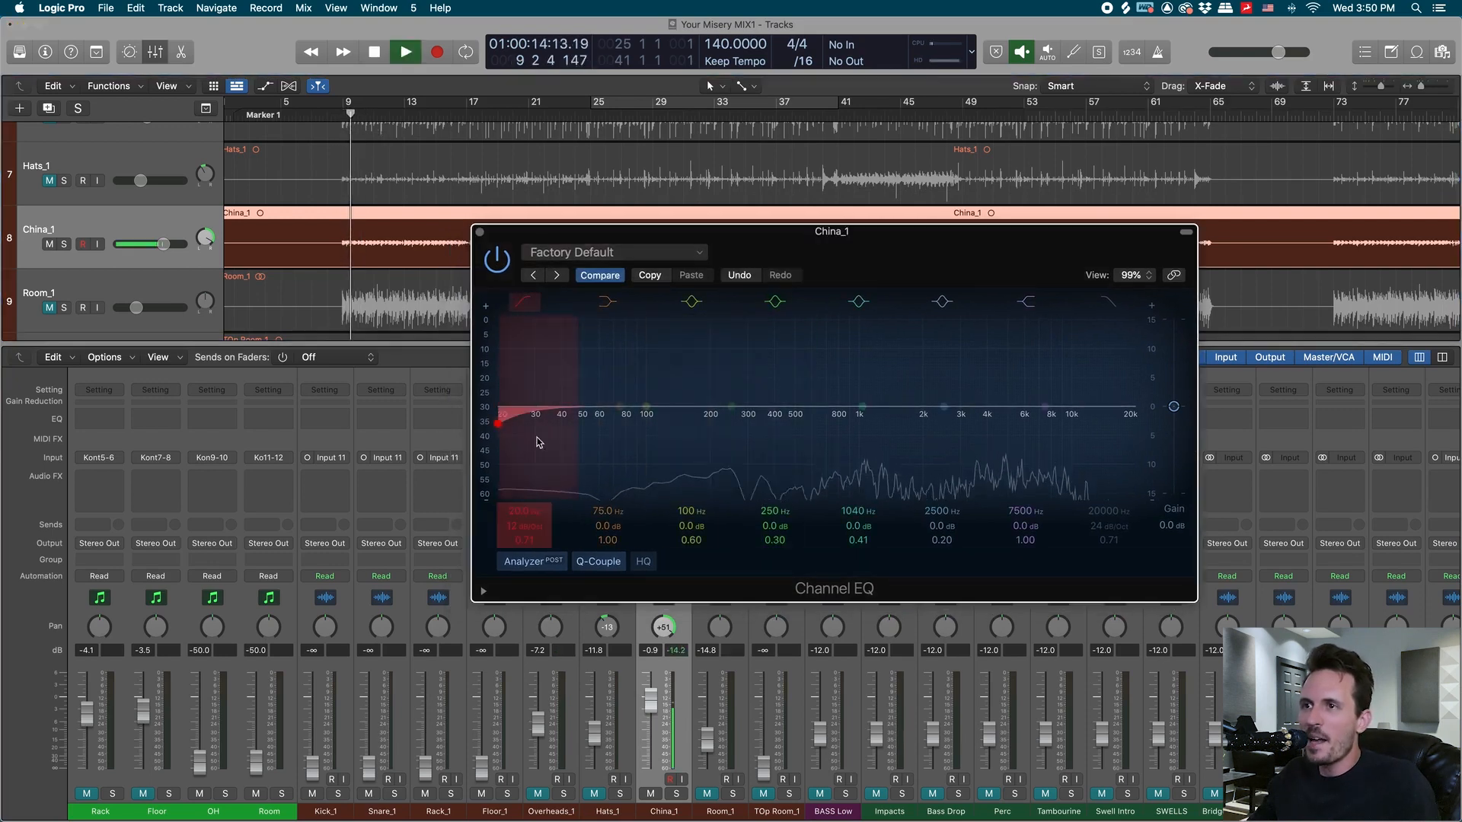
{"action": "left_click_drag", "start_coordinate": [536, 451], "coordinate": [792, 427]}
{"action": "left_click_drag", "start_coordinate": [1050, 418], "coordinate": [1052, 436]}
{"action": "left_click", "coordinate": [480, 232]}
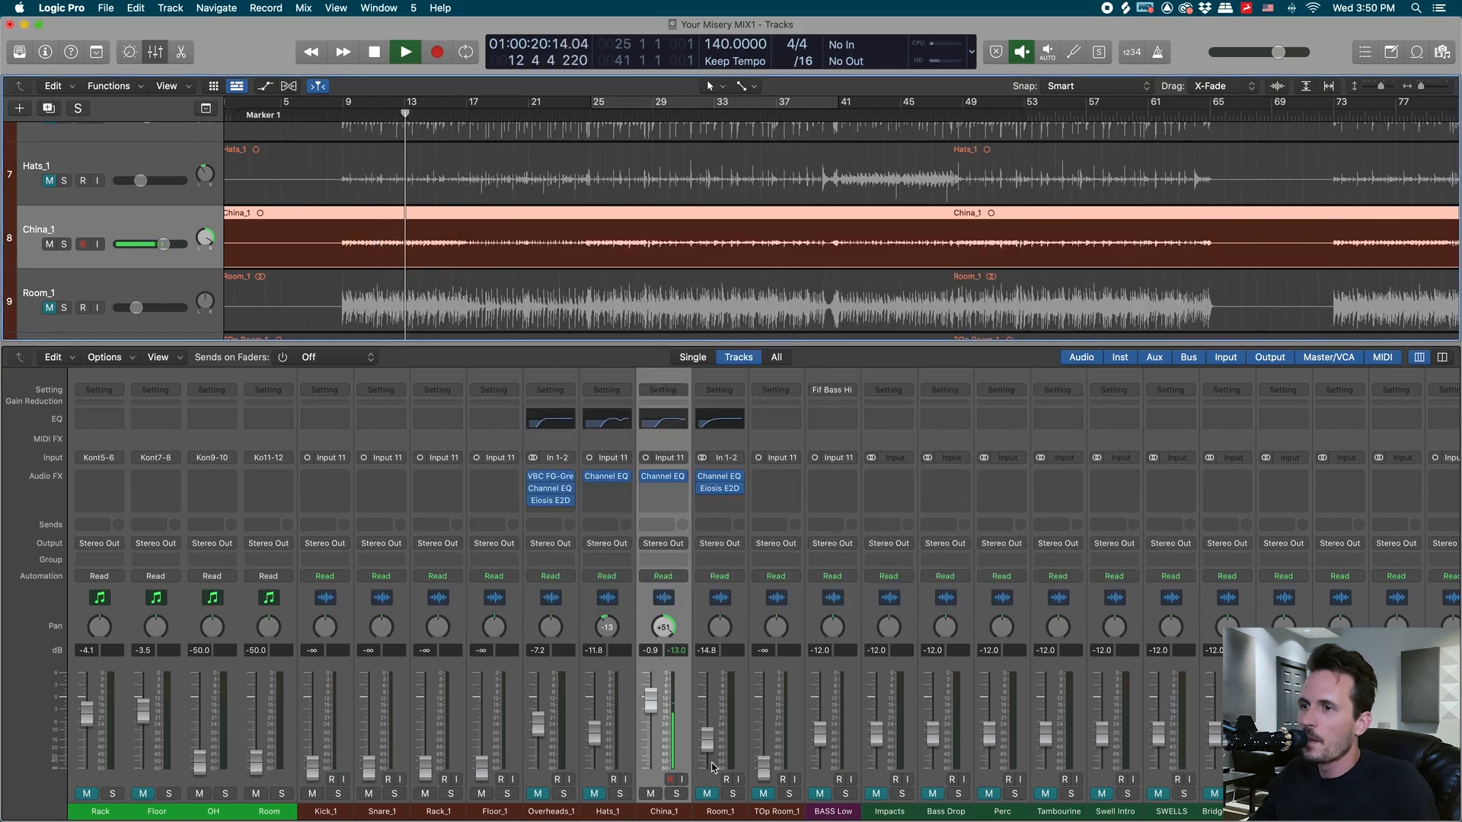
- Unmute Hats_1, Overheads_1 and Room_1, lower China_1 to -10.6 dB against them, and stop playback
{"action": "left_click_drag", "start_coordinate": [651, 700], "coordinate": [650, 722]}
{"action": "left_click_drag", "start_coordinate": [591, 795], "coordinate": [539, 797]}
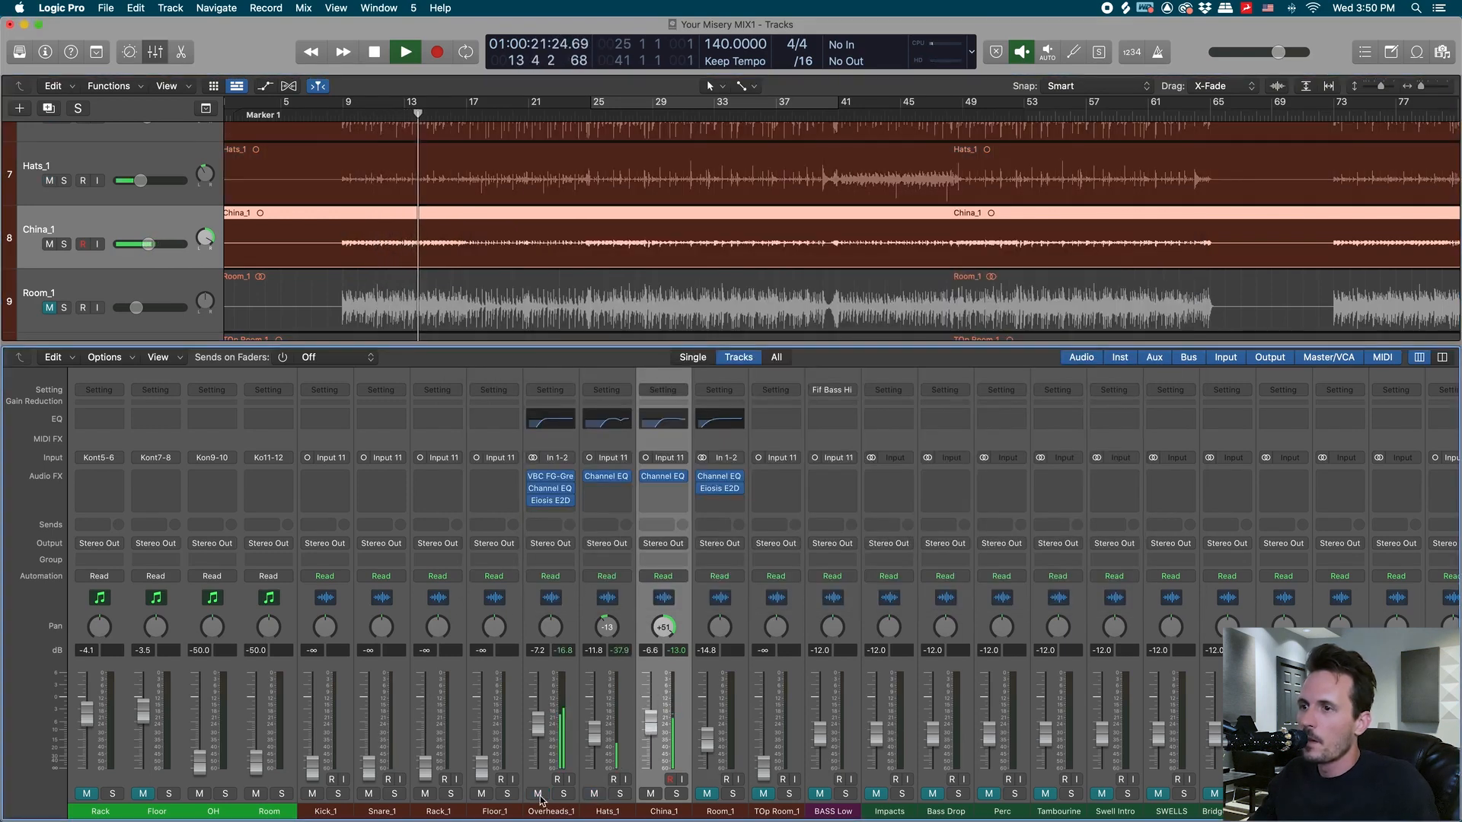
{"action": "left_click", "coordinate": [707, 796]}
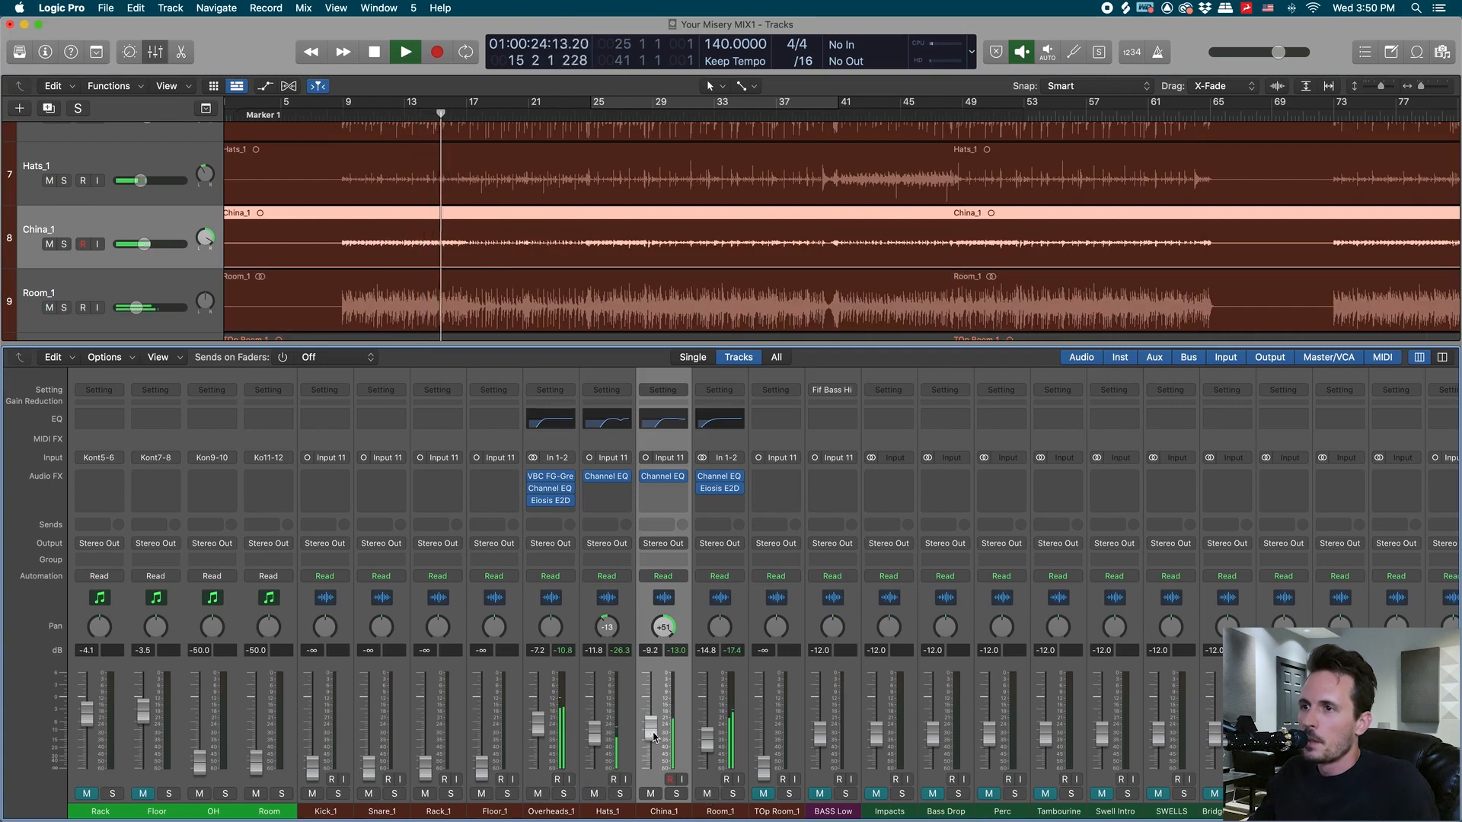
{"action": "left_click_drag", "start_coordinate": [656, 736], "coordinate": [656, 740]}
{"action": "key", "text": "space"}
- Unmute TOp Room_1, mute Overheads_1 through Room_1, and set its fader to -0.6 dB during playback
{"action": "left_click", "coordinate": [763, 794]}
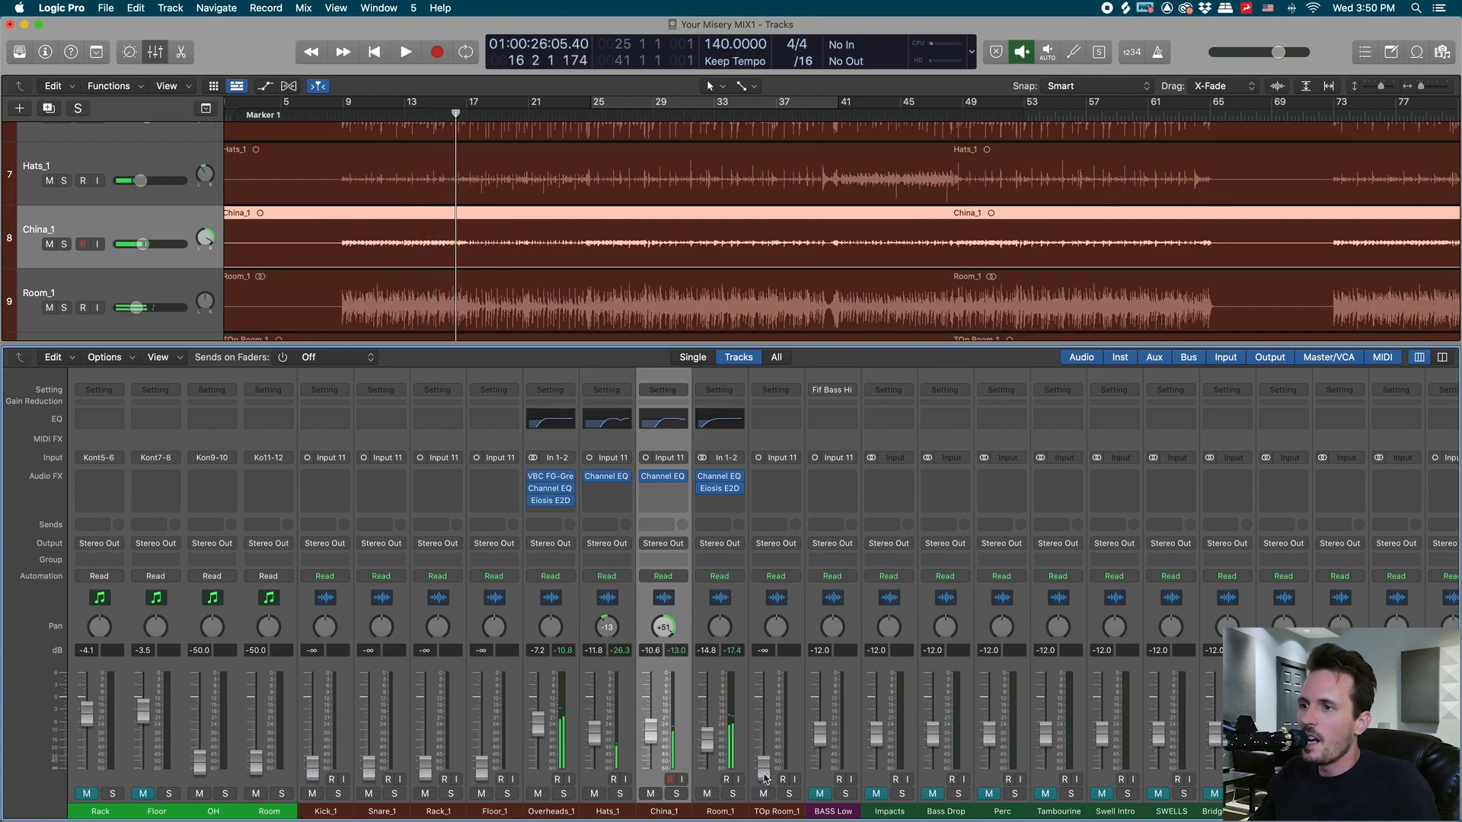
{"action": "left_click_drag", "start_coordinate": [707, 793], "coordinate": [537, 793]}
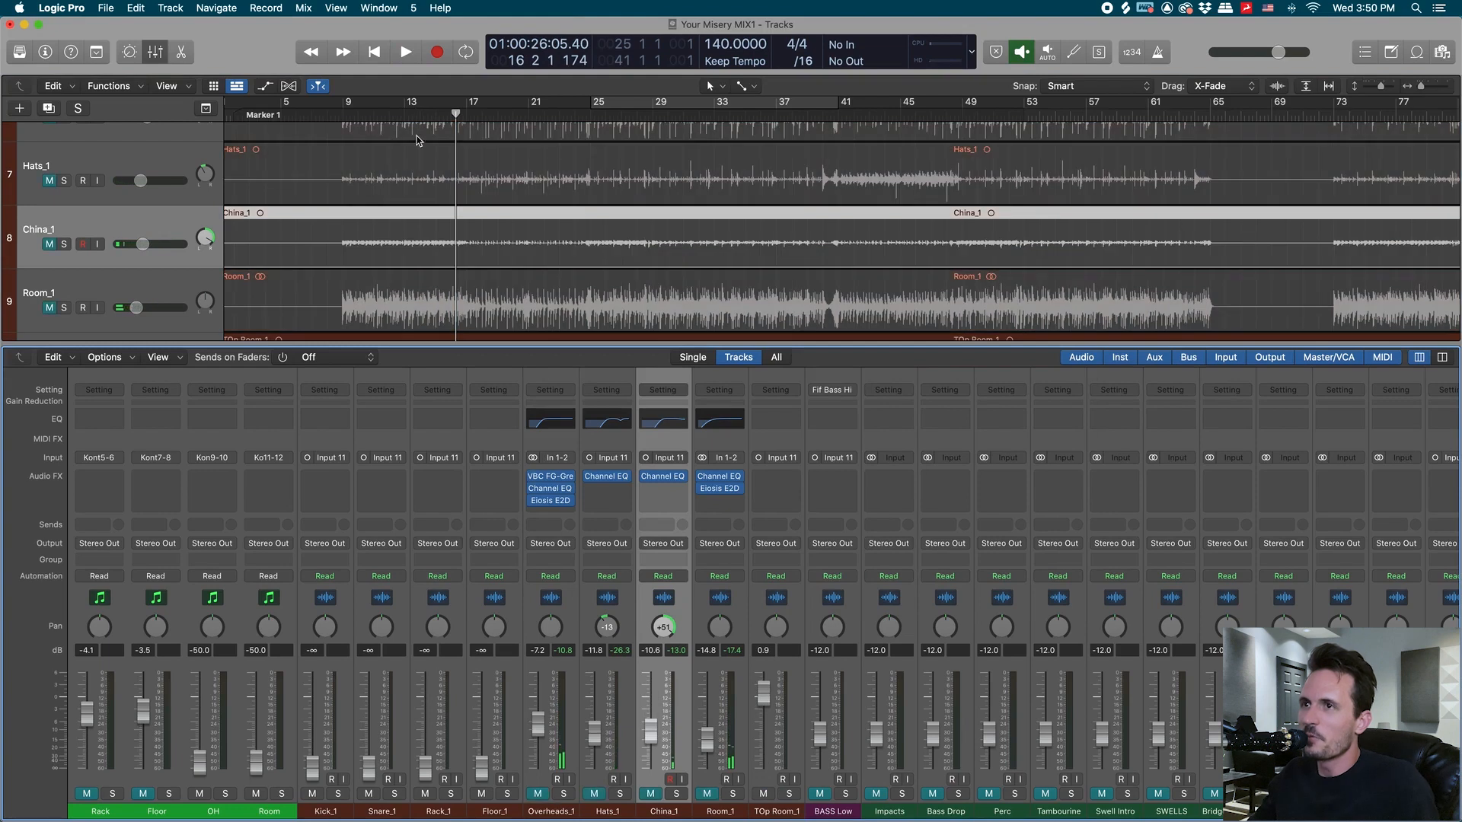
{"action": "key", "text": "space"}
{"action": "left_click_drag", "start_coordinate": [763, 693], "coordinate": [763, 700]}
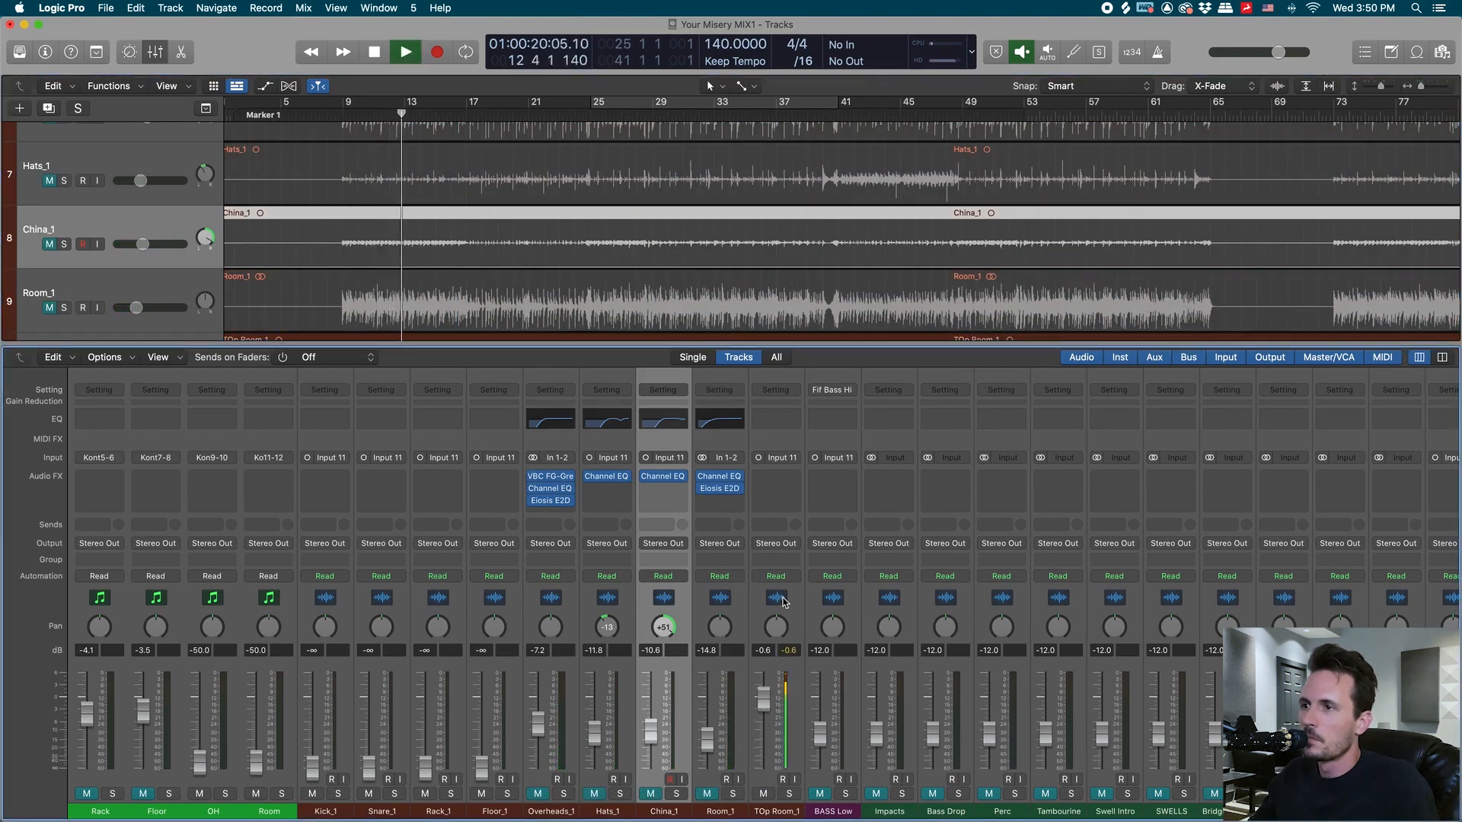
- Stop playback, pull TOp Room_1 down to -75.0 dB and unmute Overheads_1 through Room_1
{"action": "left_click", "coordinate": [781, 600]}
{"action": "key", "text": "space"}
{"action": "left_click_drag", "start_coordinate": [764, 702], "coordinate": [764, 762]}
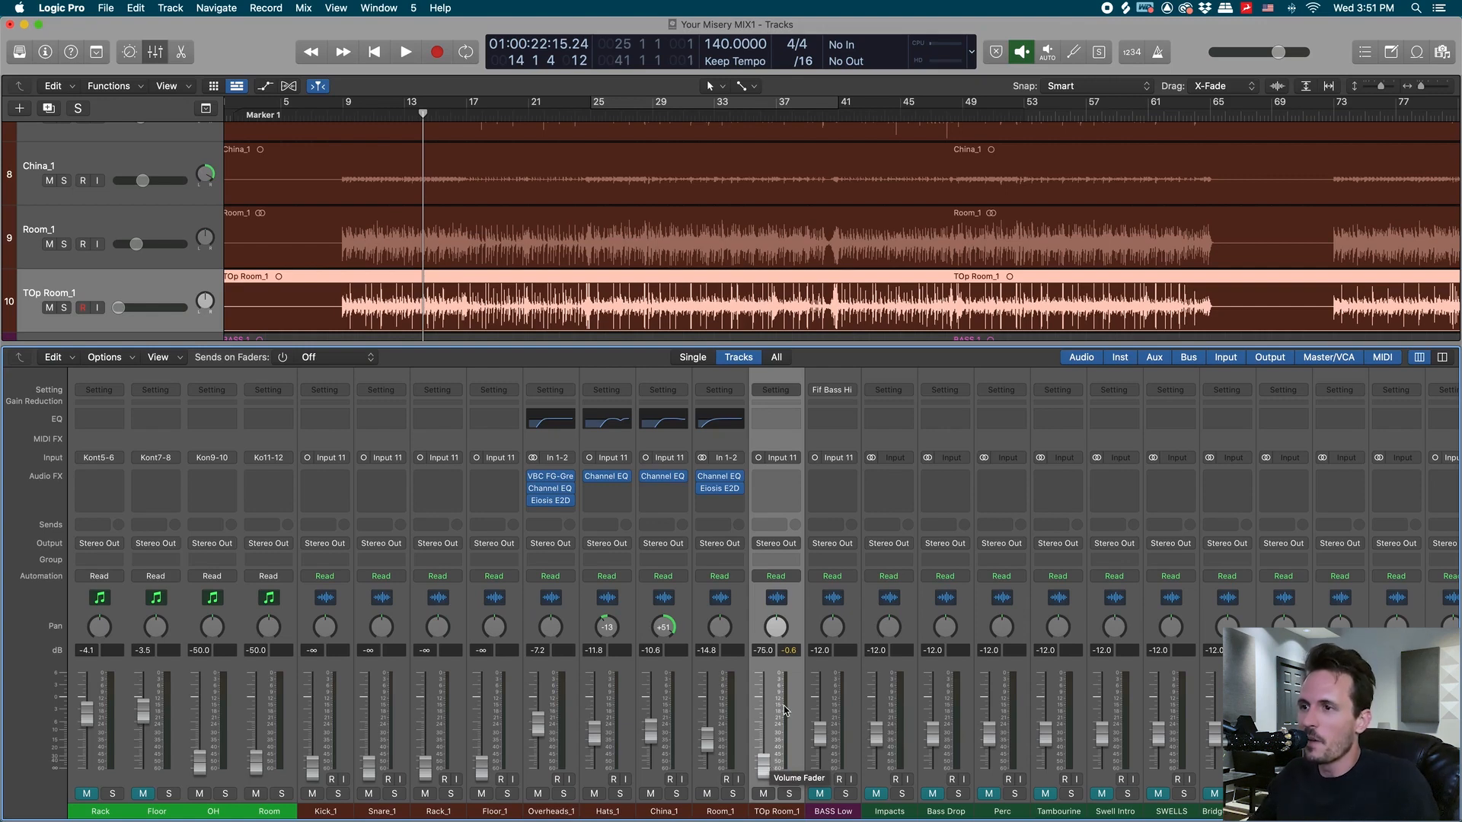
- Unmute Kick, Snare, Rack and Floor, and set Overheads_1 to -10.4, Hats_1 to -15.4, China_1 to -14.4 and Room_1 to -15.4 dB during playback
{"action": "scroll", "coordinate": [771, 761], "scroll_direction": "left", "scroll_amount": 3}
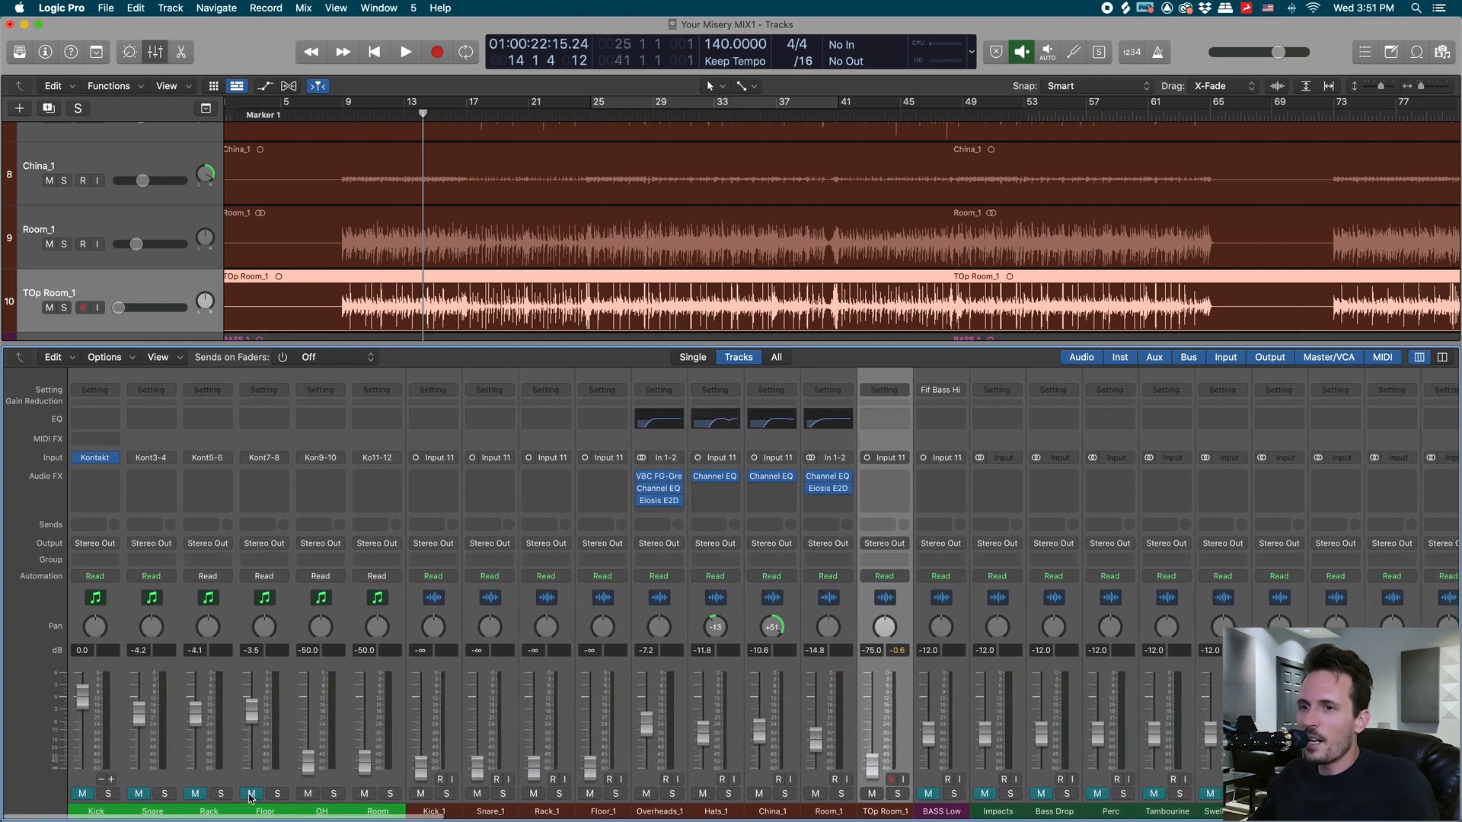
{"action": "left_click_drag", "start_coordinate": [682, 115], "coordinate": [652, 116]}
{"action": "key", "text": "space"}
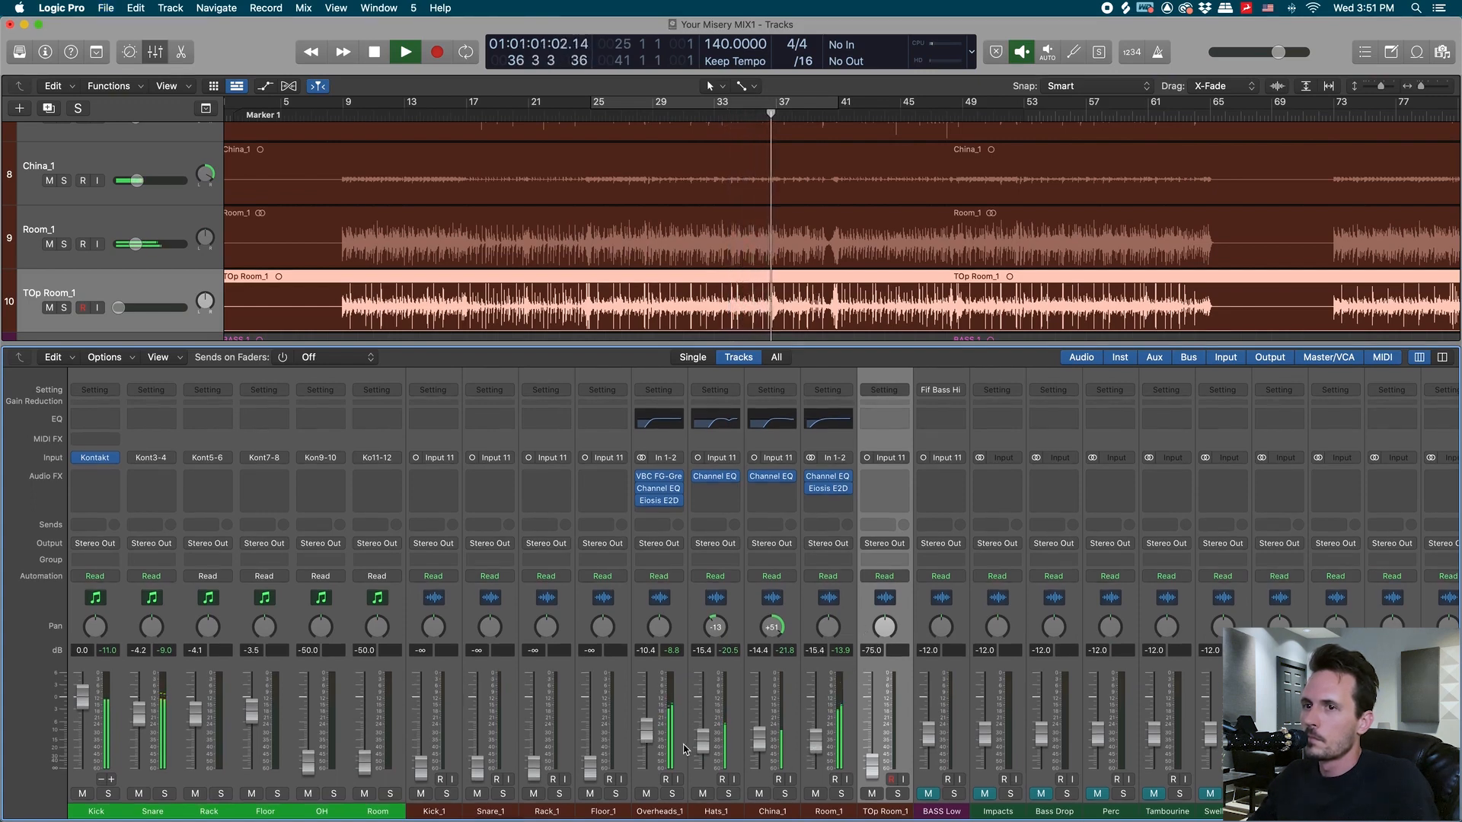
{"action": "key", "text": "space"}
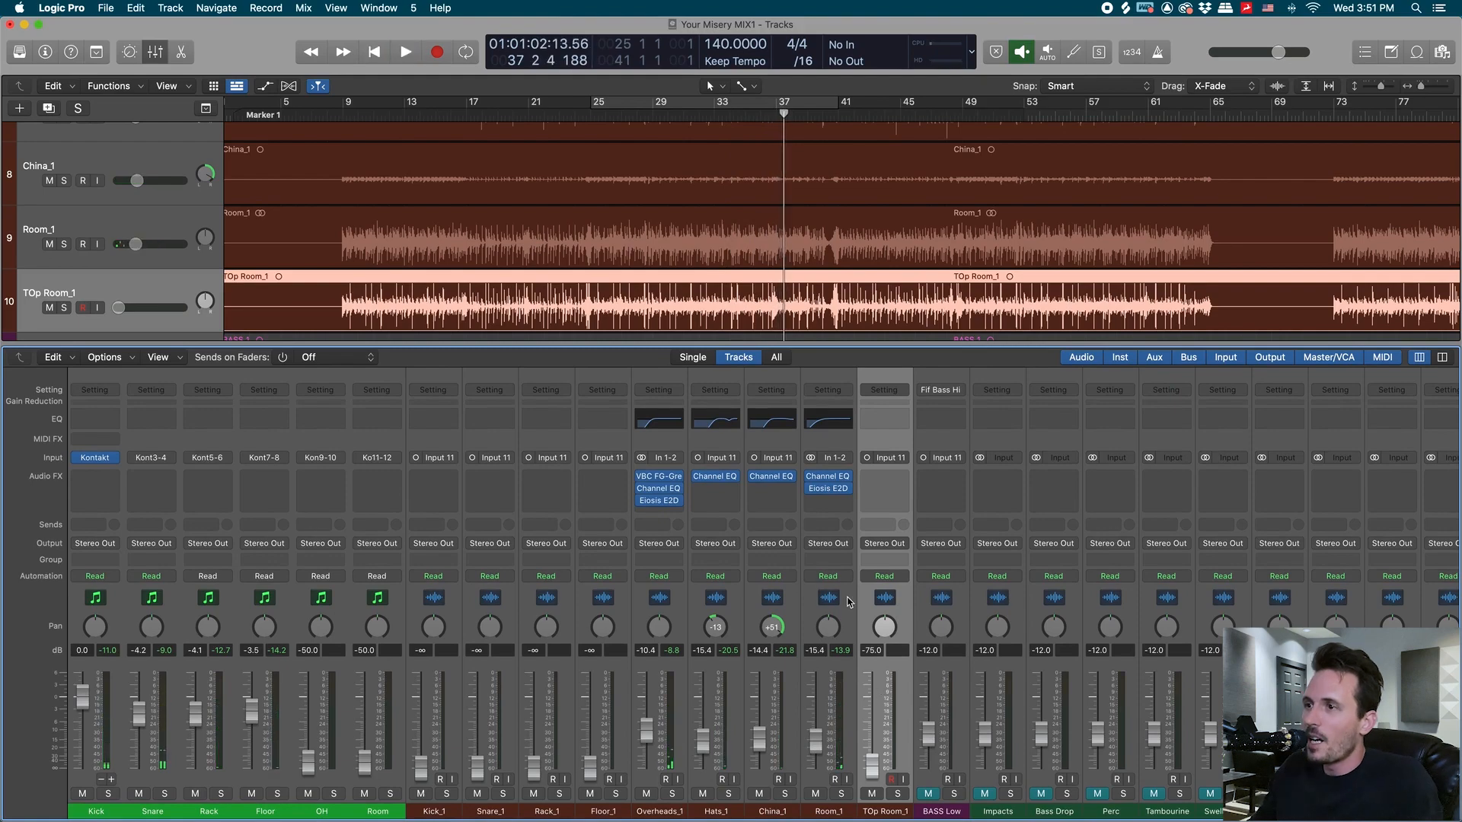
- Select all drum tracks from Kick through TOp Room_1 and route their outputs to Bus 5
{"action": "left_click", "coordinate": [95, 603]}
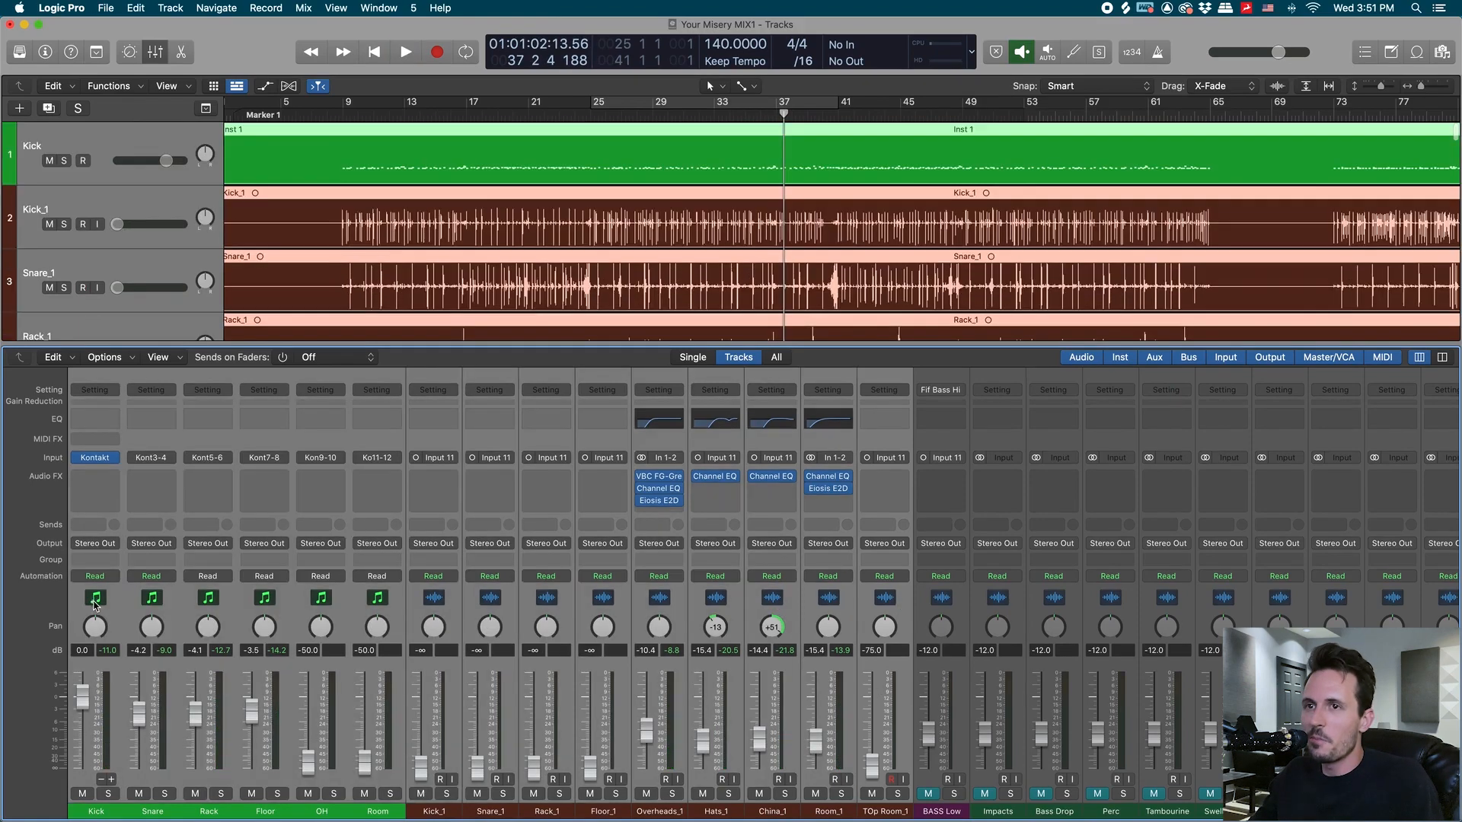
{"action": "left_click", "coordinate": [96, 543]}
{"action": "mouse_move", "coordinate": [120, 597]}
{"action": "left_click", "coordinate": [237, 389]}
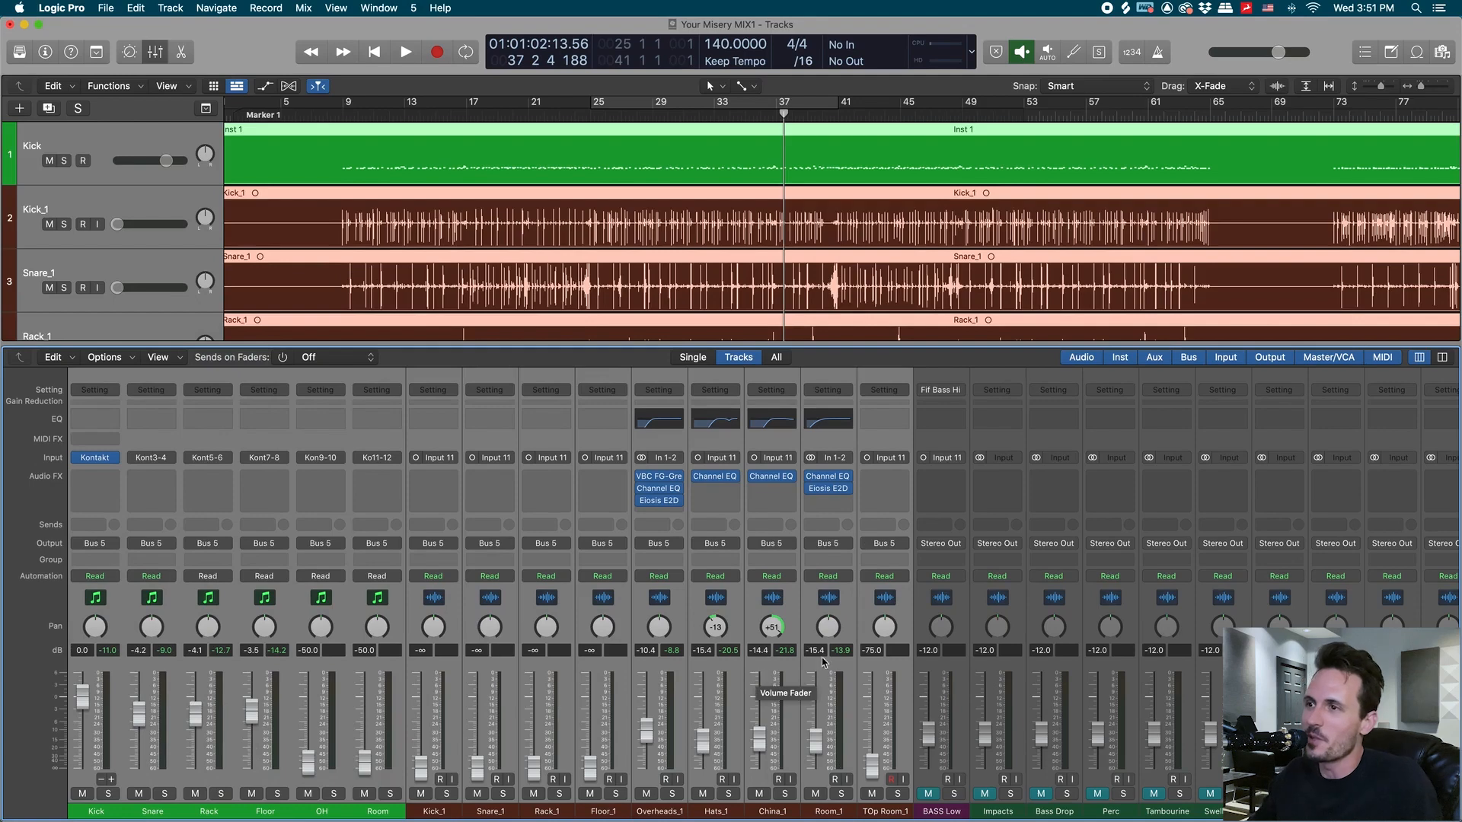
- Rename the aux channel fed by Bus 5 as Drum Bus 1
{"action": "scroll", "coordinate": [866, 605], "scroll_direction": "right", "scroll_amount": 5}
{"action": "scroll", "coordinate": [912, 609], "scroll_direction": "right", "scroll_amount": 10}
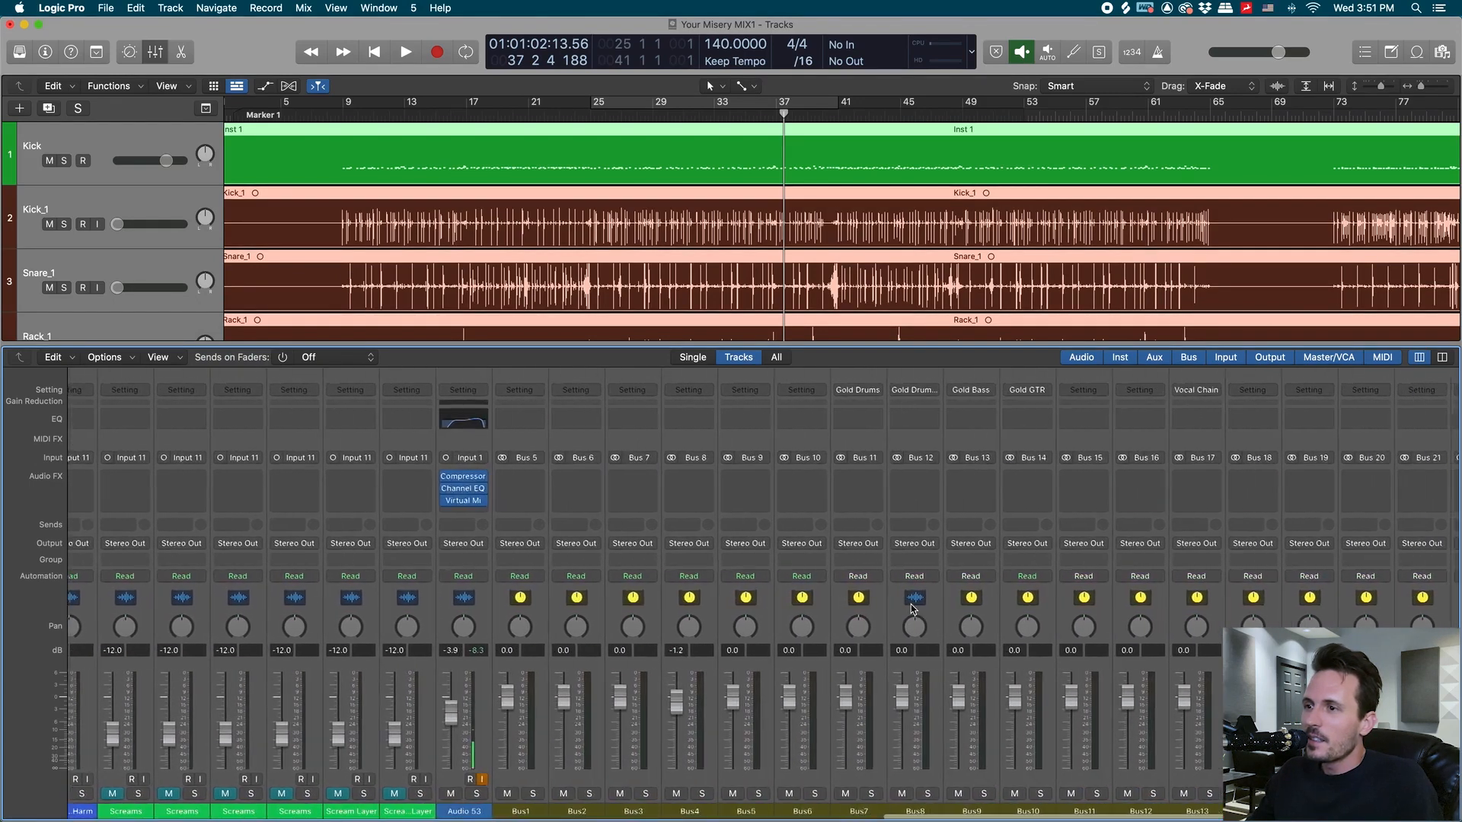
{"action": "left_click", "coordinate": [518, 808]}
{"action": "double_click", "coordinate": [517, 809]}
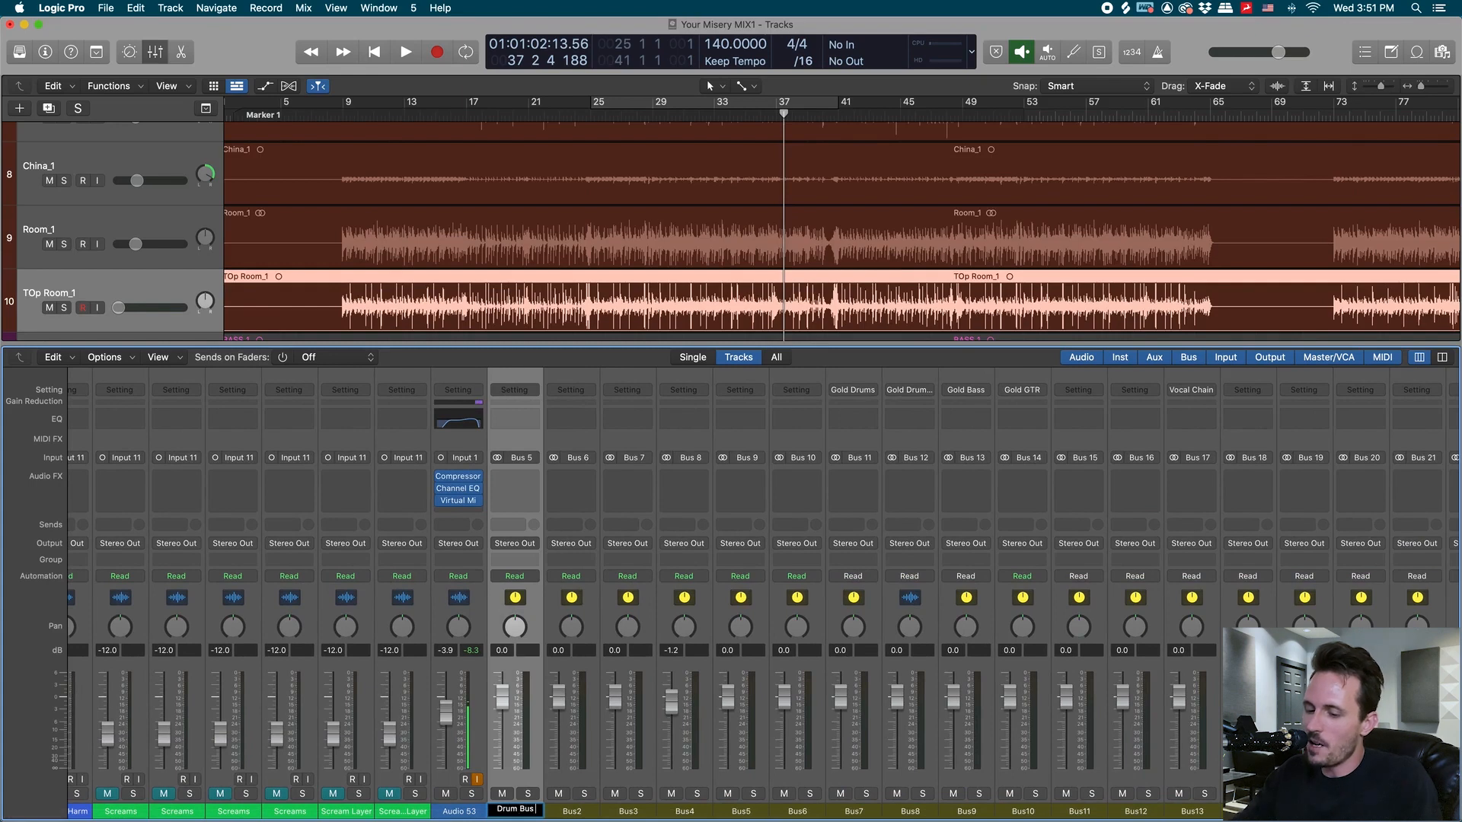
{"action": "key", "text": "Return"}
- Loop bars 25 to 41 and lower Overheads_1 to -11.6, Hats_1 to -17.6, China_1 to -17.2 and Room_1 to -16.6 dB during playback
{"action": "key", "text": "space"}
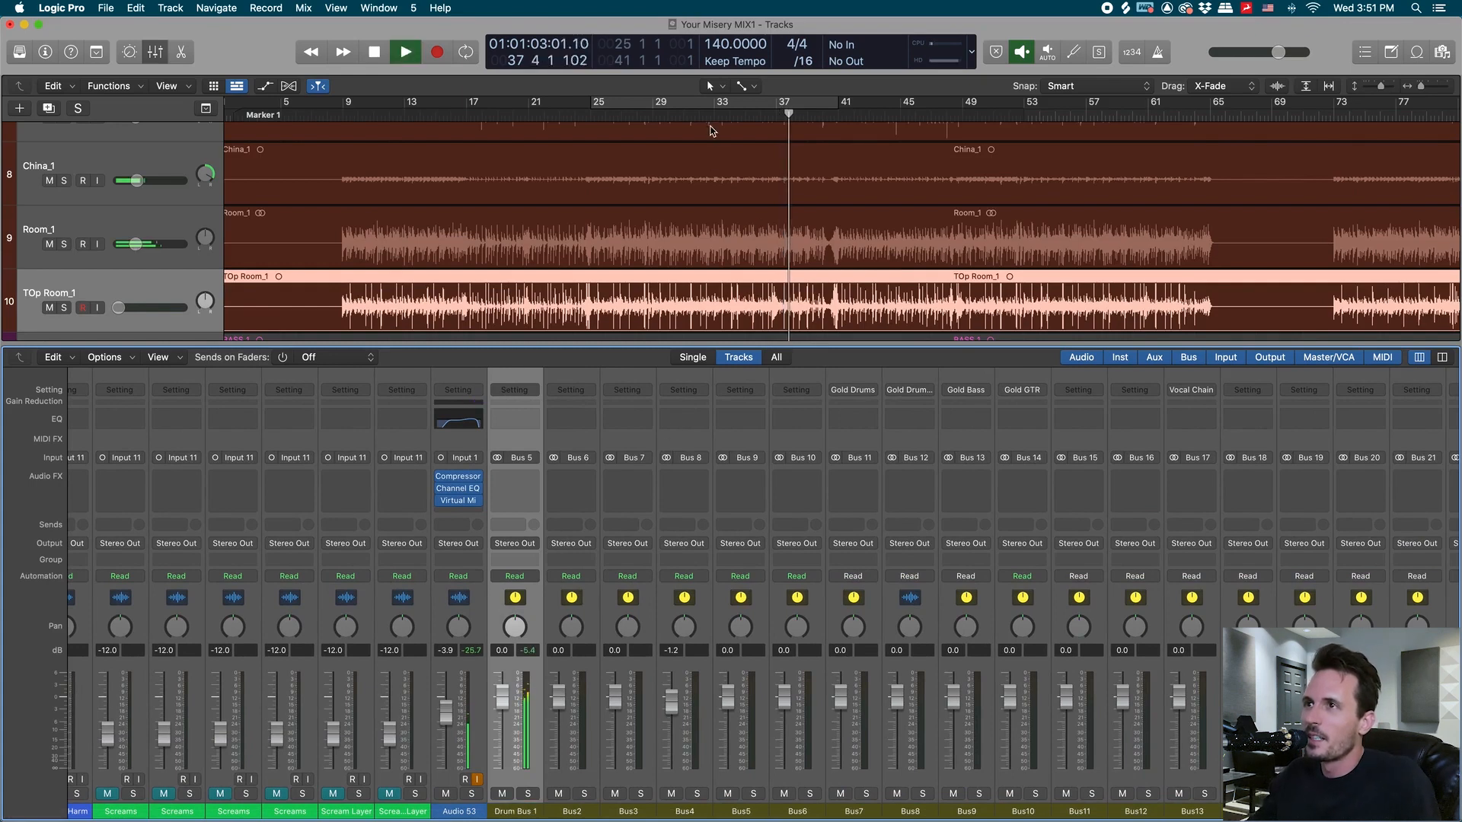
{"action": "key", "text": "c"}
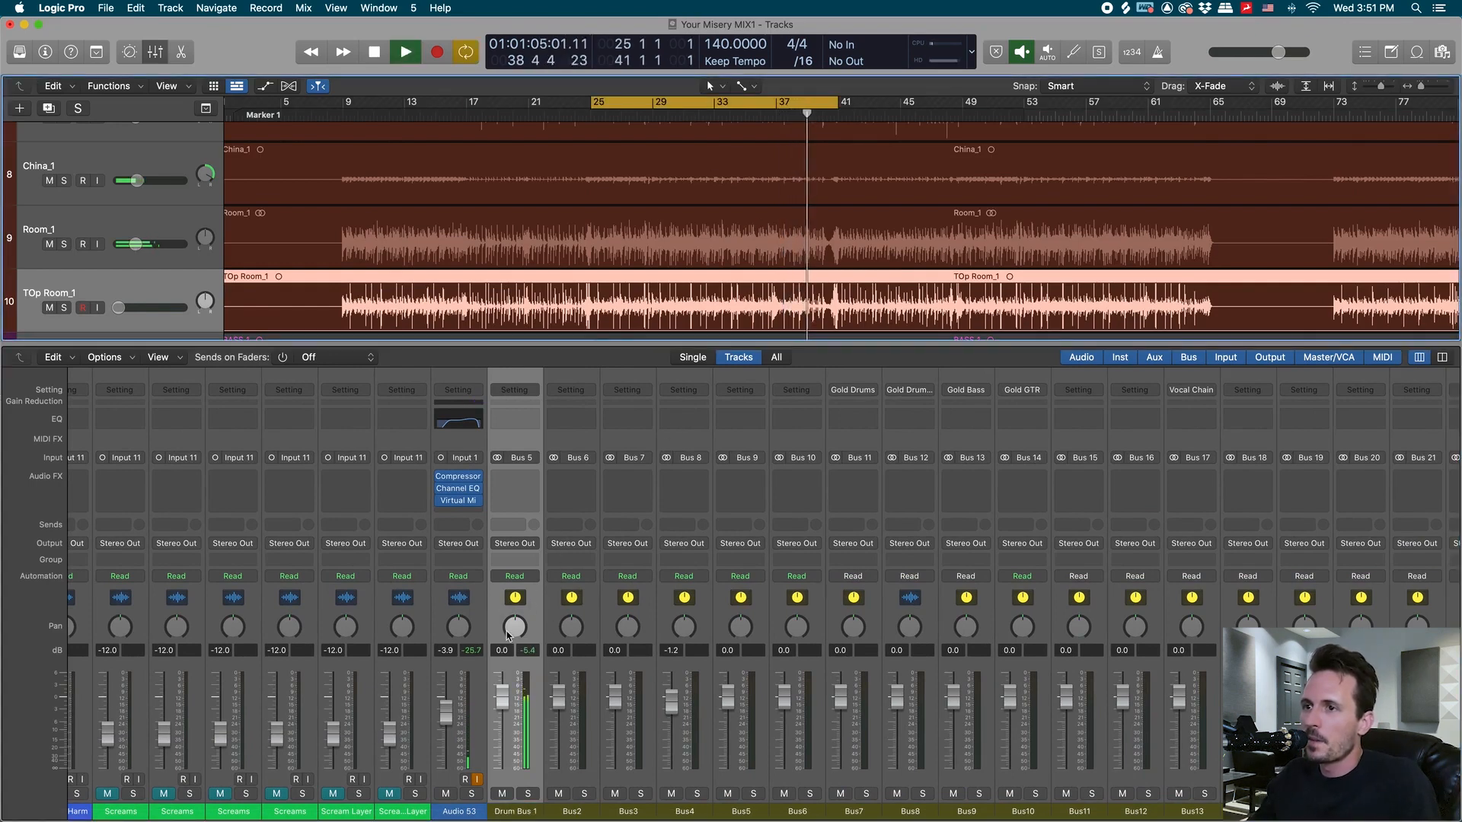
{"action": "scroll", "coordinate": [553, 555], "scroll_direction": "left", "scroll_amount": 15}
{"action": "left_click_drag", "start_coordinate": [433, 605], "coordinate": [584, 608]}
{"action": "left_click_drag", "start_coordinate": [572, 734], "coordinate": [548, 737]}
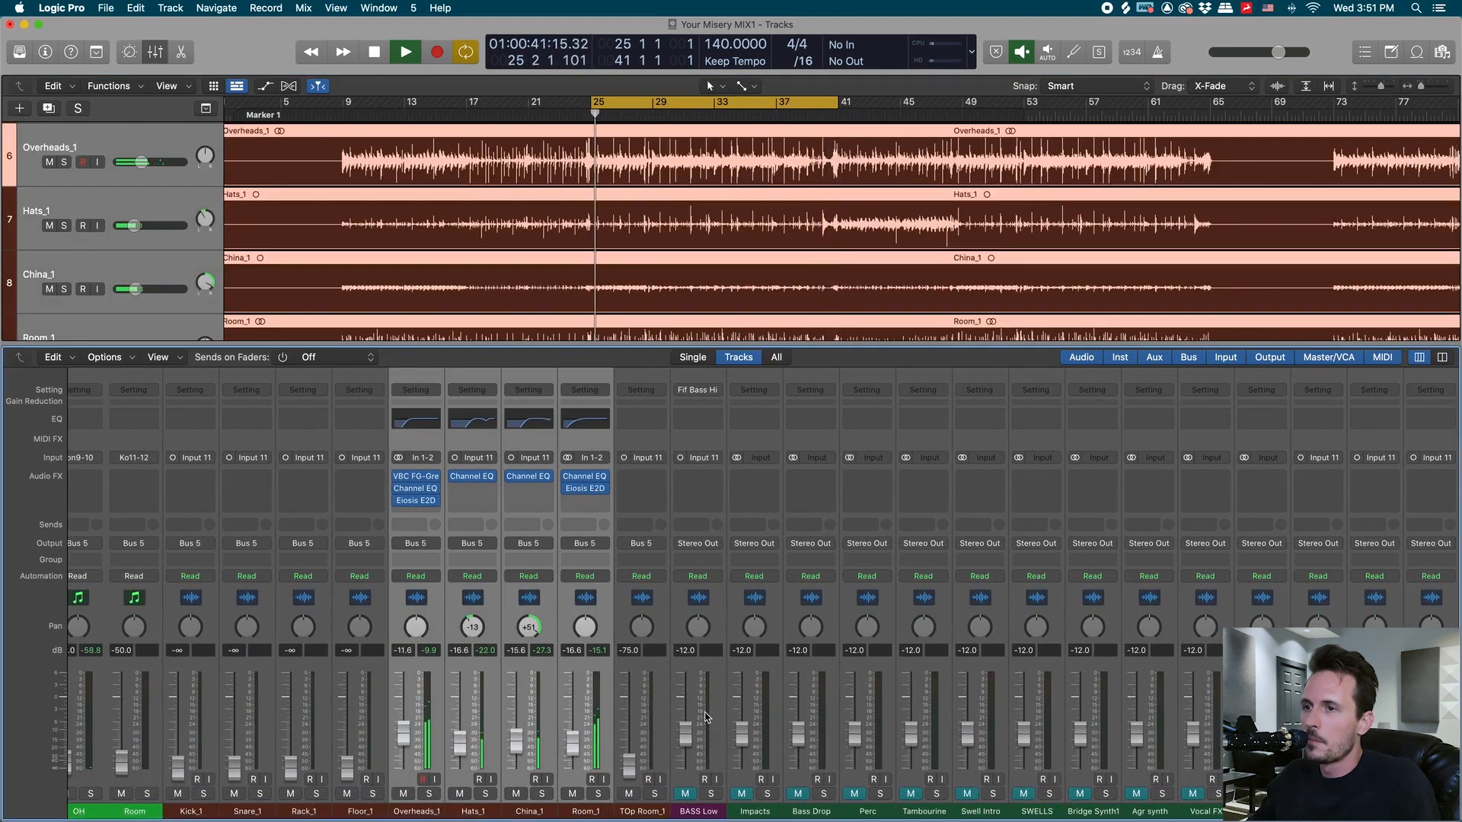
{"action": "left_click", "coordinate": [565, 745]}
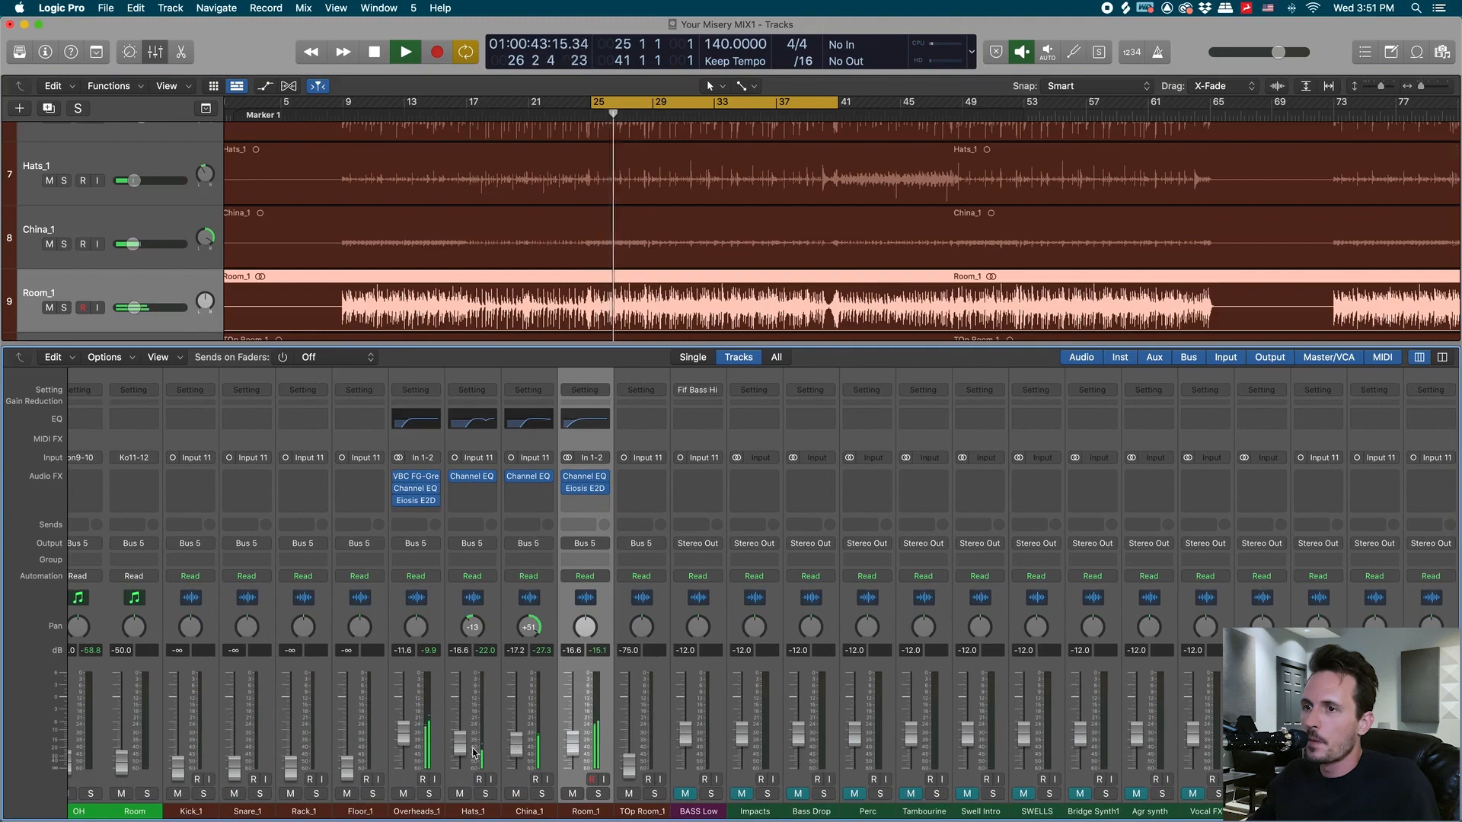
- Stop playback and insert the Soundtoys EffectRack in stereo on Drum Bus 1
{"action": "scroll", "coordinate": [918, 675], "scroll_direction": "right", "scroll_amount": 15}
{"action": "scroll", "coordinate": [917, 675], "scroll_direction": "right", "scroll_amount": 10}
{"action": "key", "text": "space"}
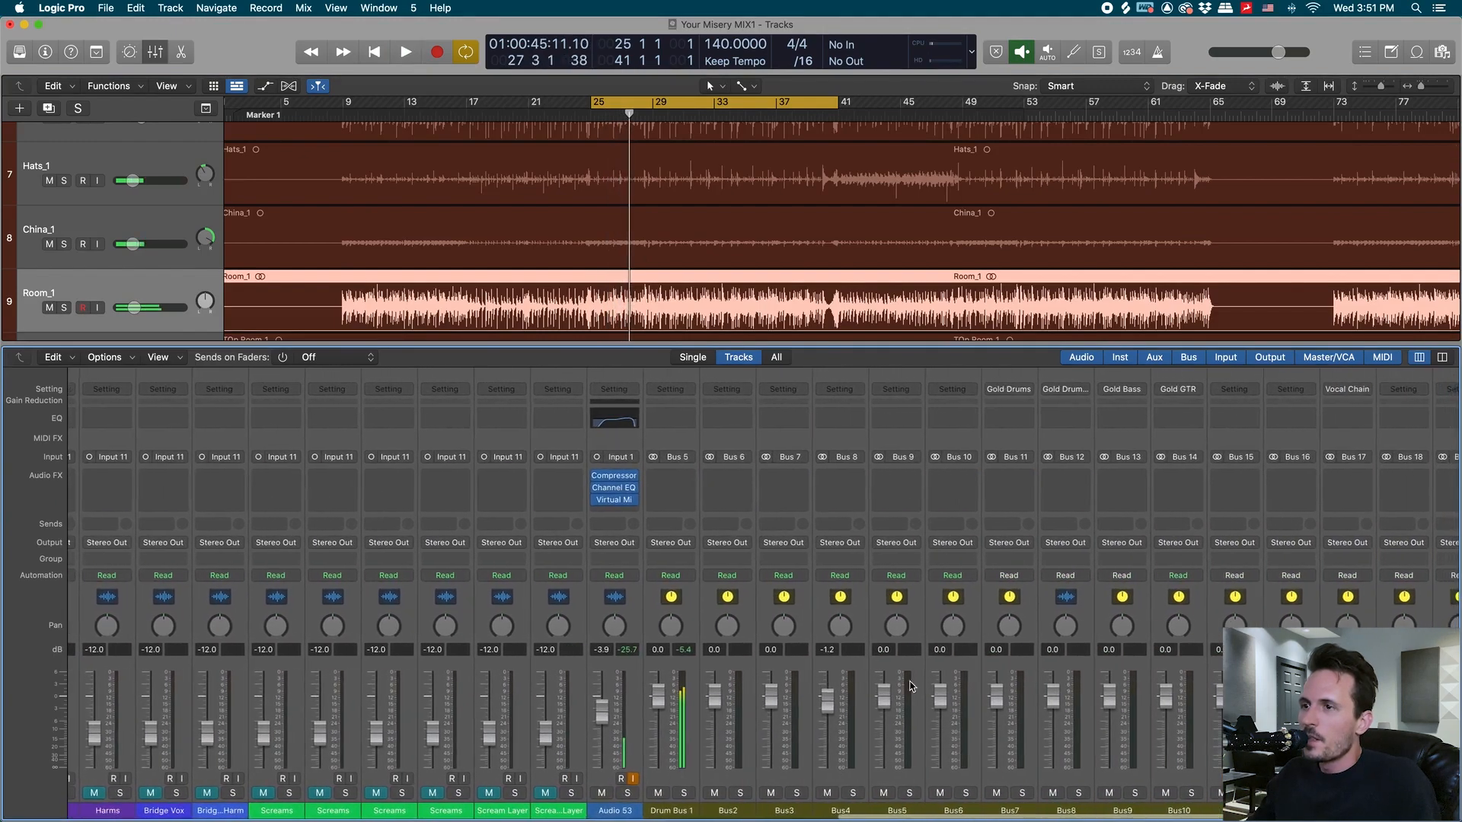
{"action": "left_click", "coordinate": [583, 600]}
{"action": "left_click", "coordinate": [613, 480]}
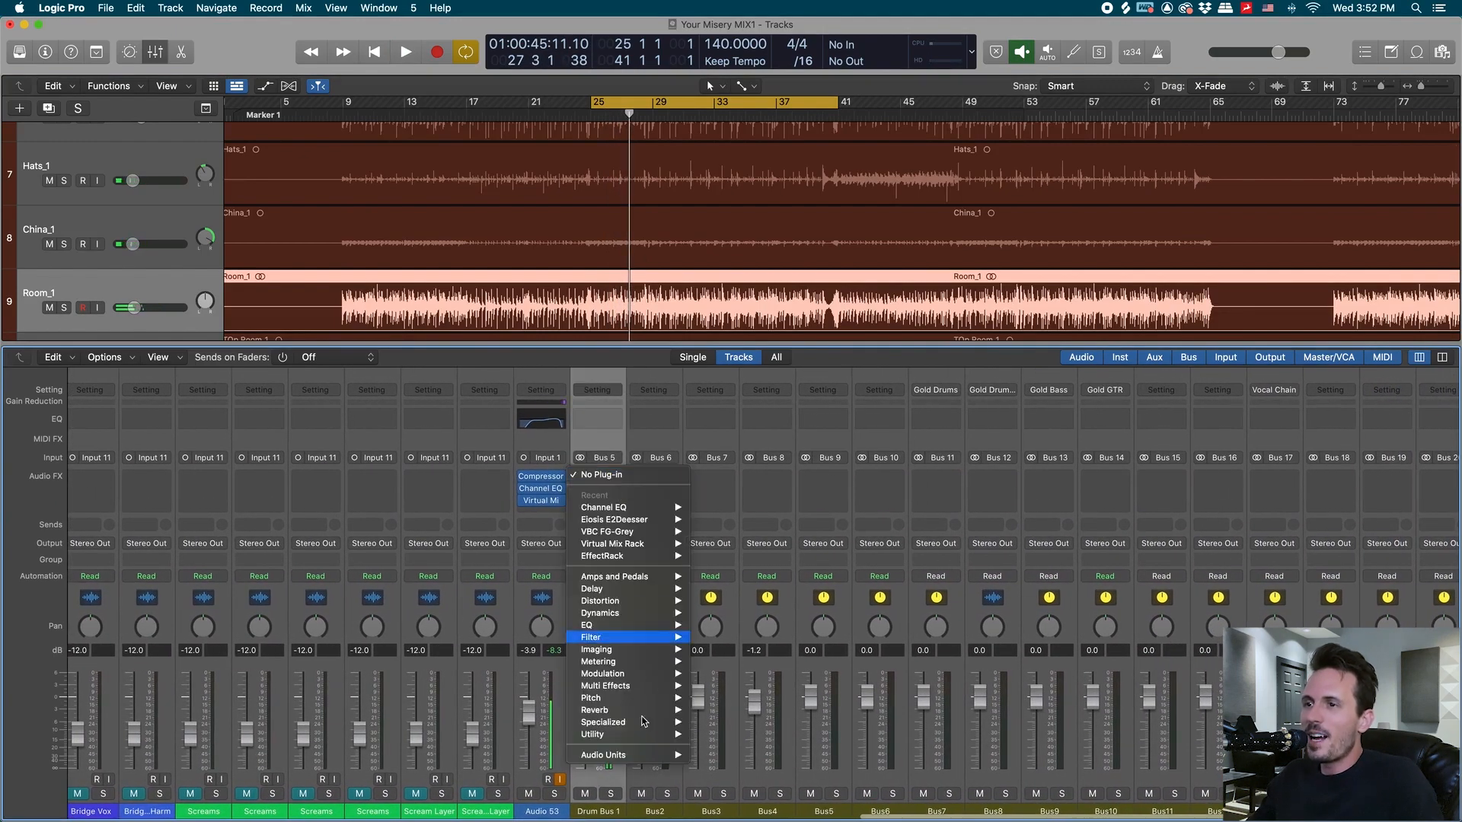
{"action": "mouse_move", "coordinate": [601, 754]}
{"action": "mouse_move", "coordinate": [761, 700]}
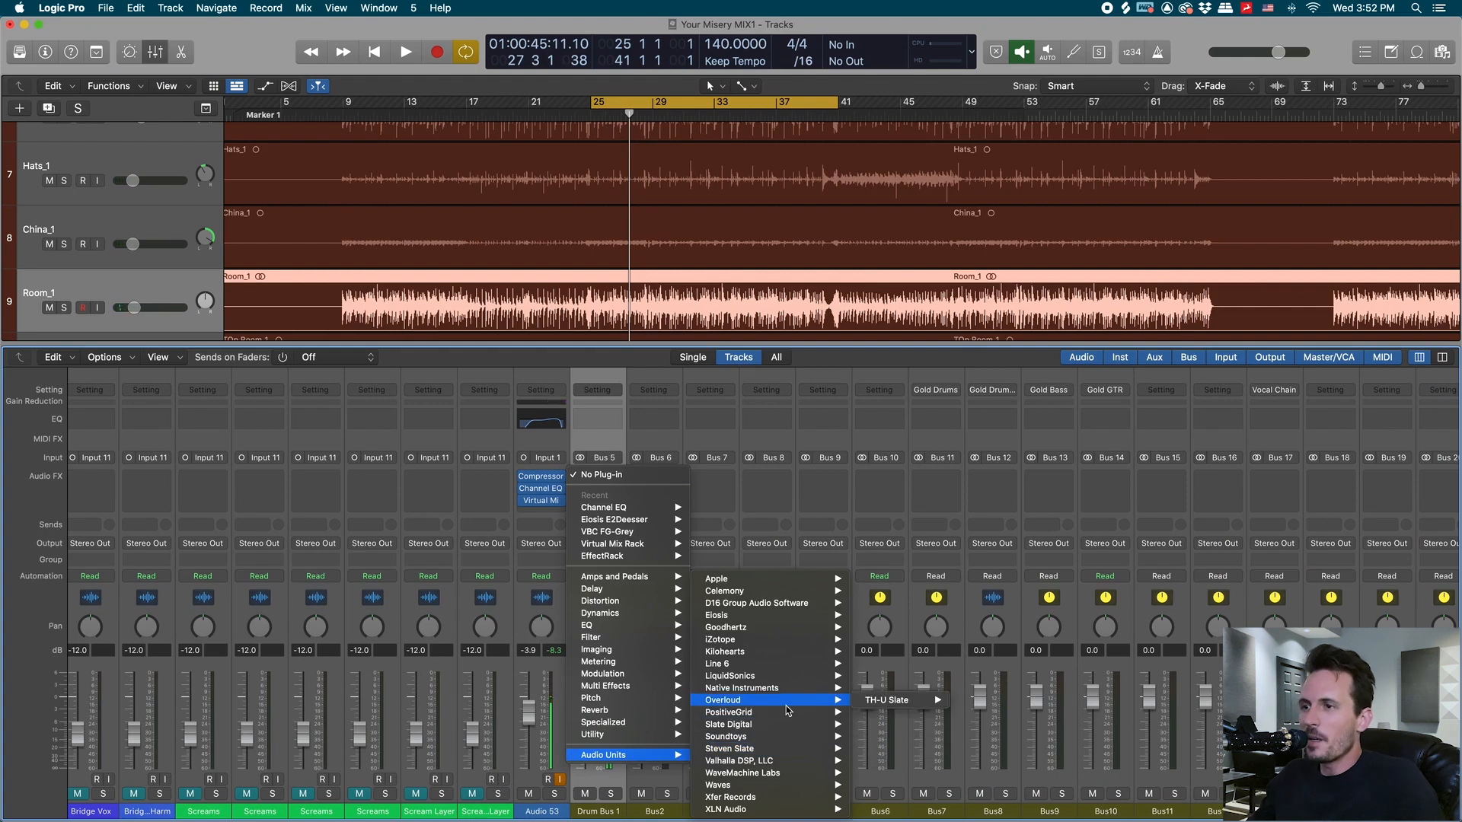
{"action": "mouse_move", "coordinate": [795, 738]}
{"action": "mouse_move", "coordinate": [930, 642]}
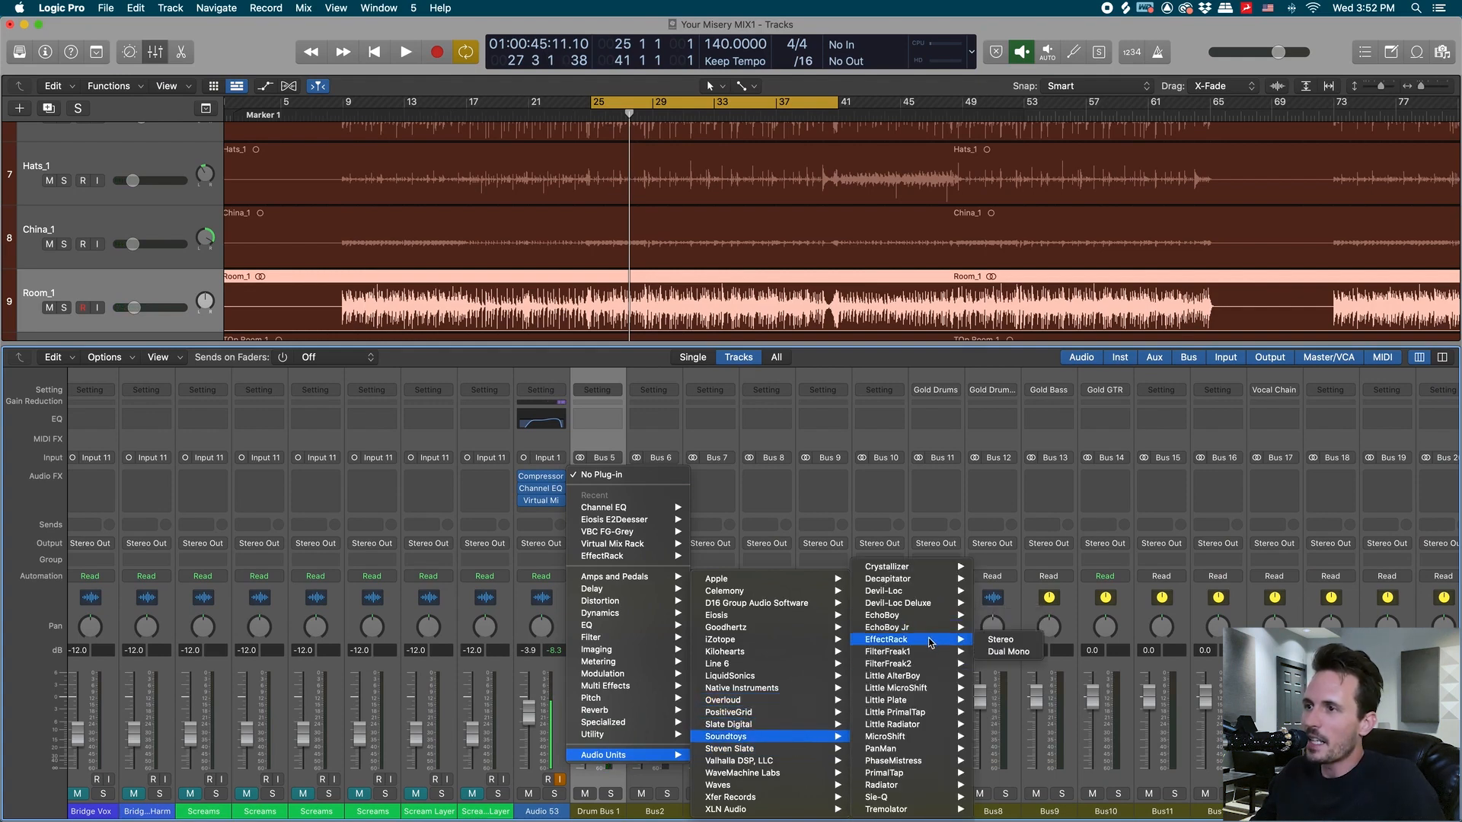
{"action": "left_click", "coordinate": [1020, 641]}
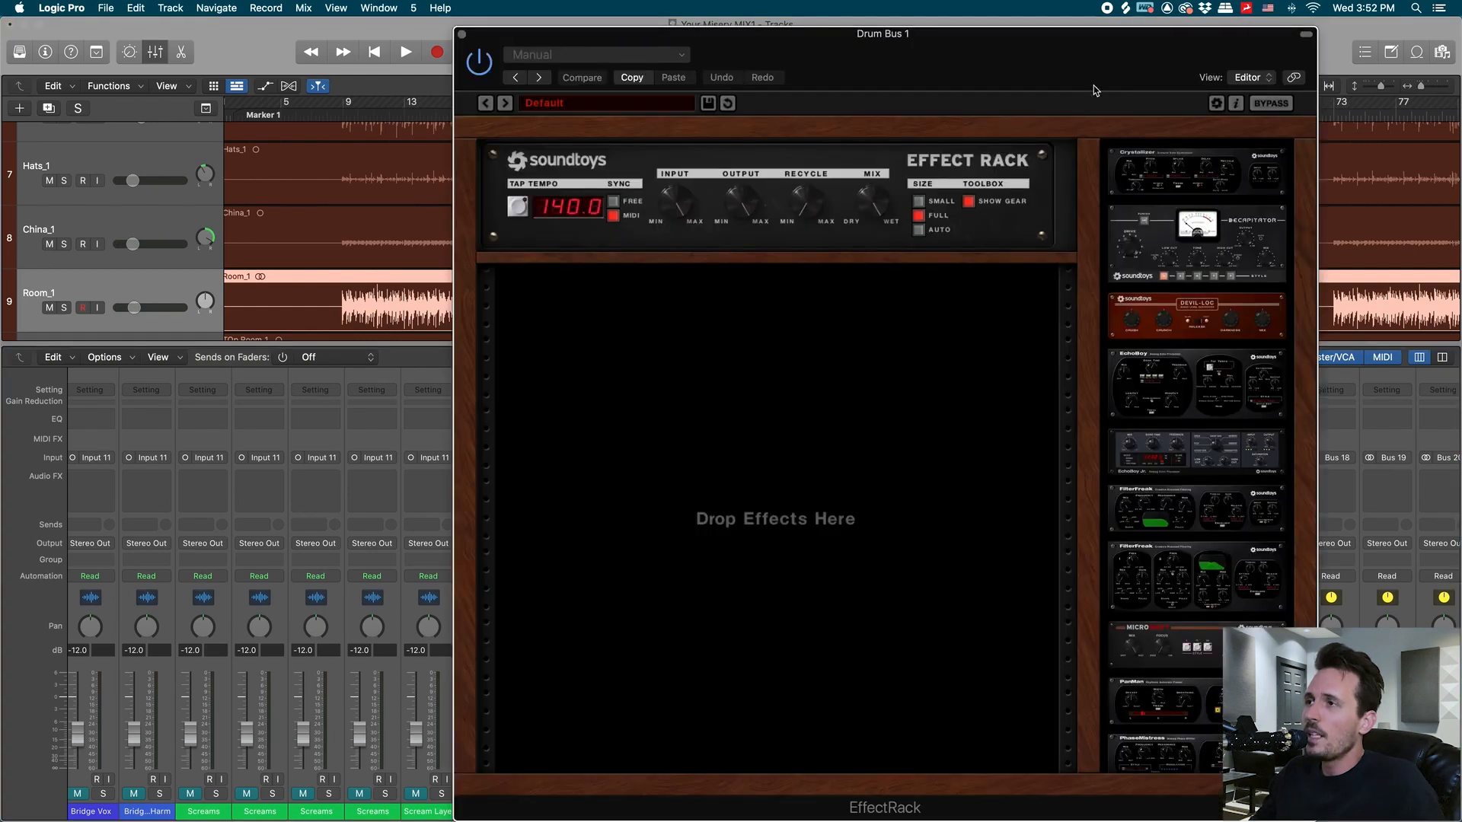
- Add a Decapitator to the empty EffectRack and adjust its Drive slightly during playback
{"action": "left_click_drag", "start_coordinate": [1094, 90], "coordinate": [991, 81]}
{"action": "left_click_drag", "start_coordinate": [1096, 259], "coordinate": [719, 426]}
{"action": "mouse_move", "coordinate": [821, 67]}
{"action": "left_mouse_down"}
{"action": "mouse_move", "coordinate": [807, 67]}
{"action": "mouse_move", "coordinate": [837, 80]}
{"action": "mouse_move", "coordinate": [879, 288]}
{"action": "mouse_move", "coordinate": [799, 53]}
{"action": "left_mouse_up"}
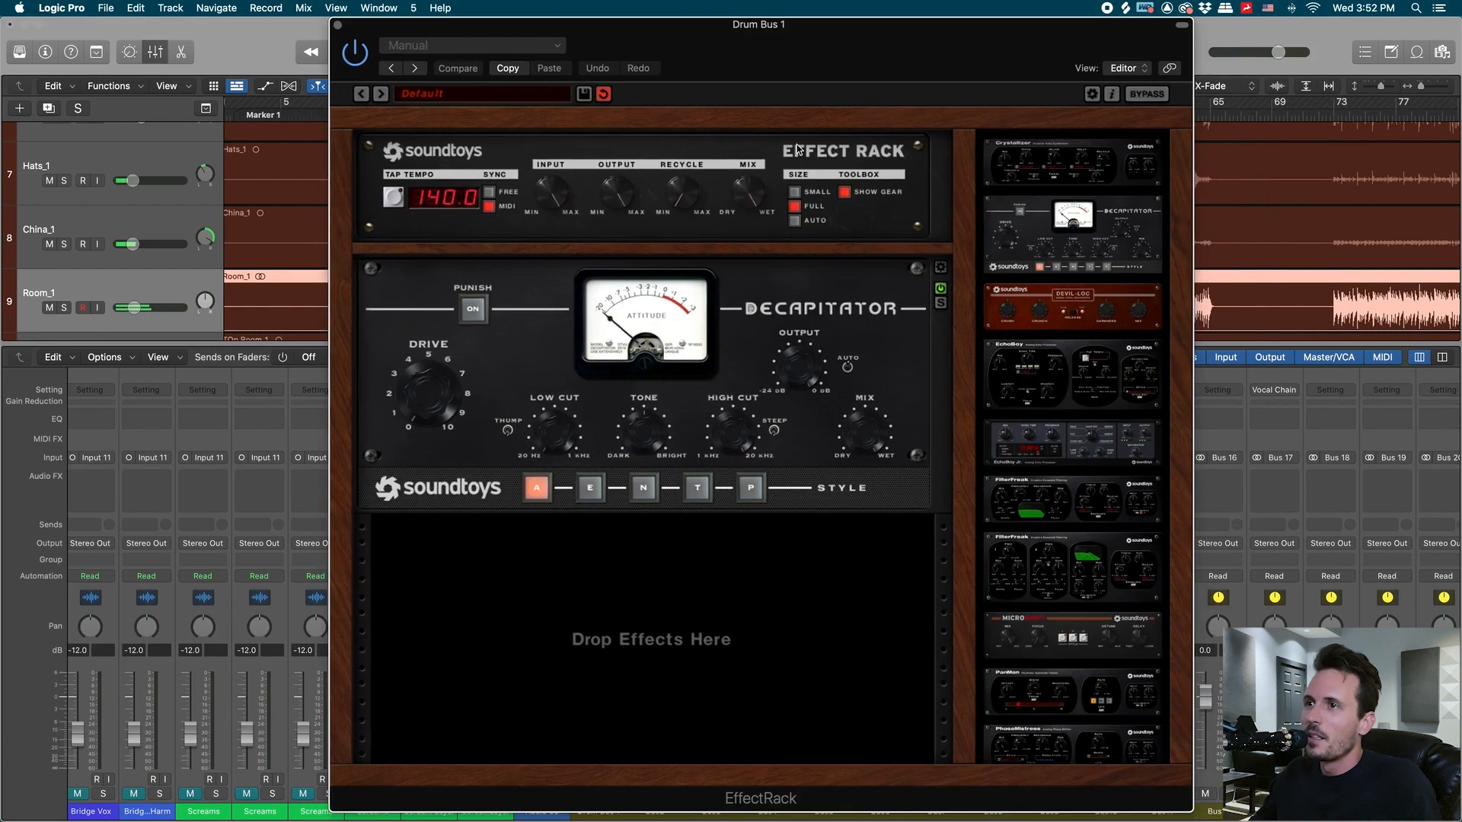
{"action": "left_click_drag", "start_coordinate": [432, 410], "coordinate": [432, 397]}
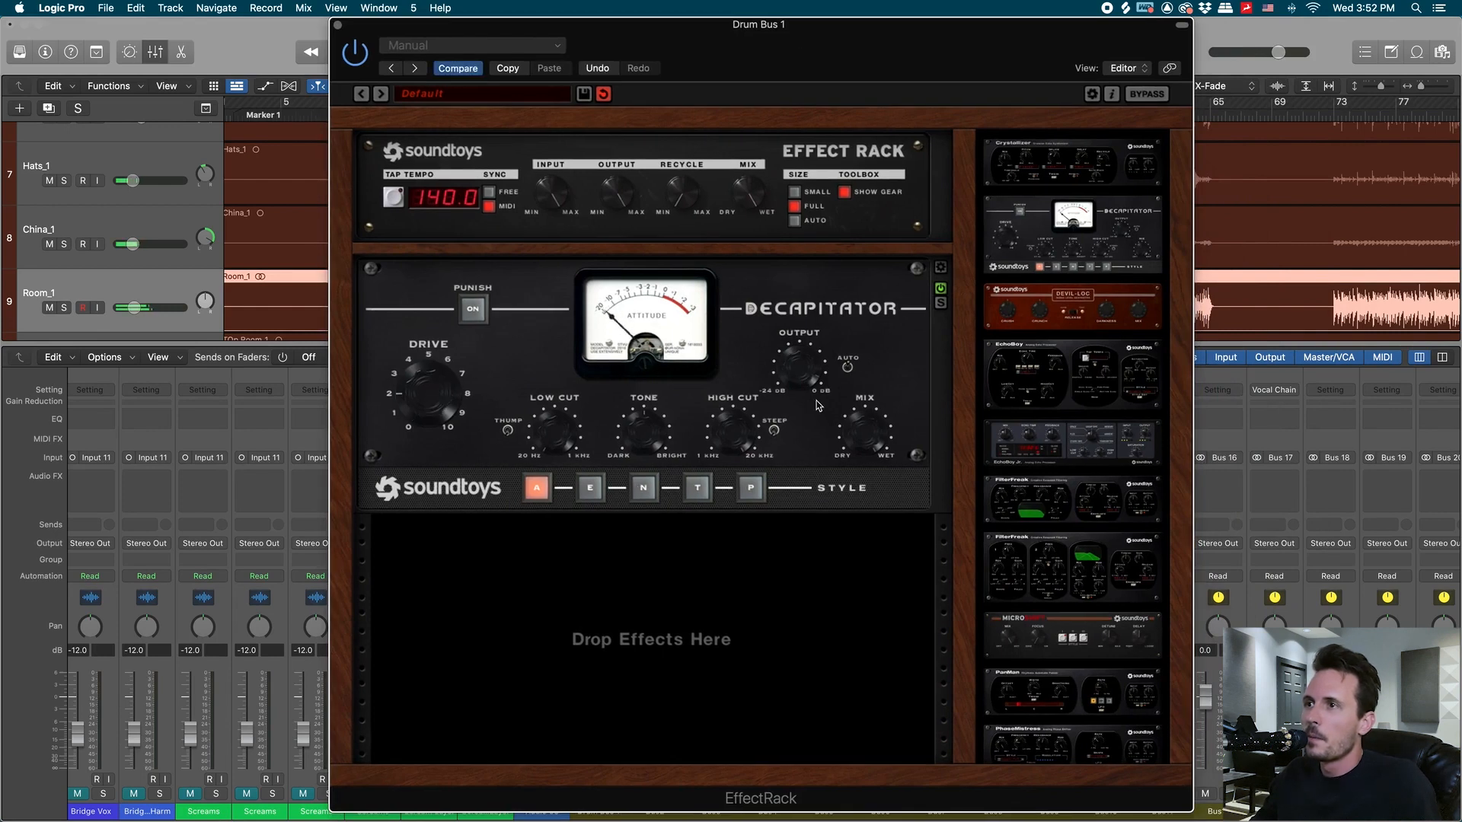
- Compare the drum bus with the Decapitator bypassed and active, leaving it switched on
{"action": "left_click", "coordinate": [941, 288]}
{"action": "left_click", "coordinate": [941, 289]}
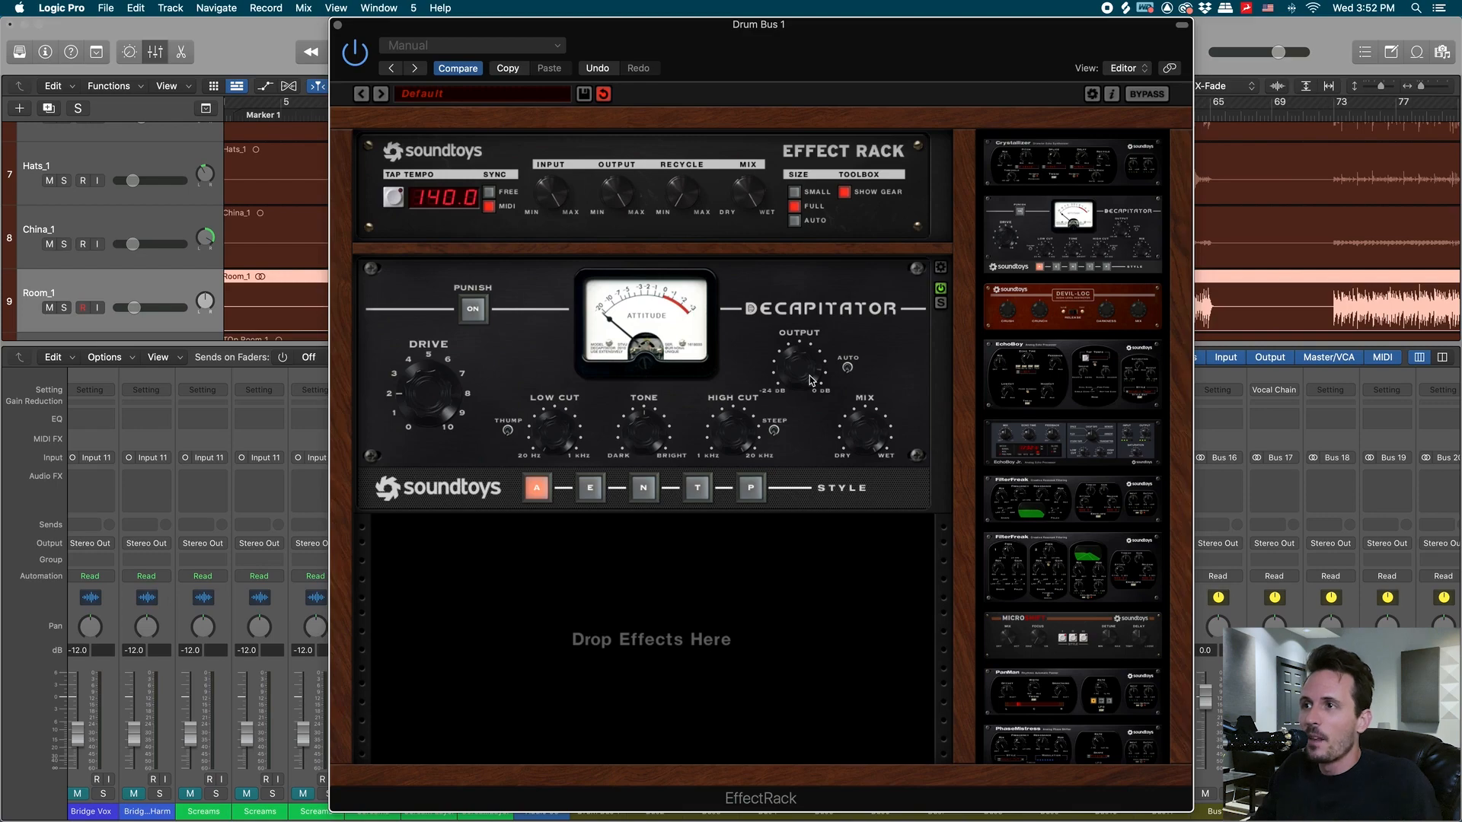
{"action": "left_click", "coordinate": [941, 290]}
{"action": "left_click", "coordinate": [941, 289]}
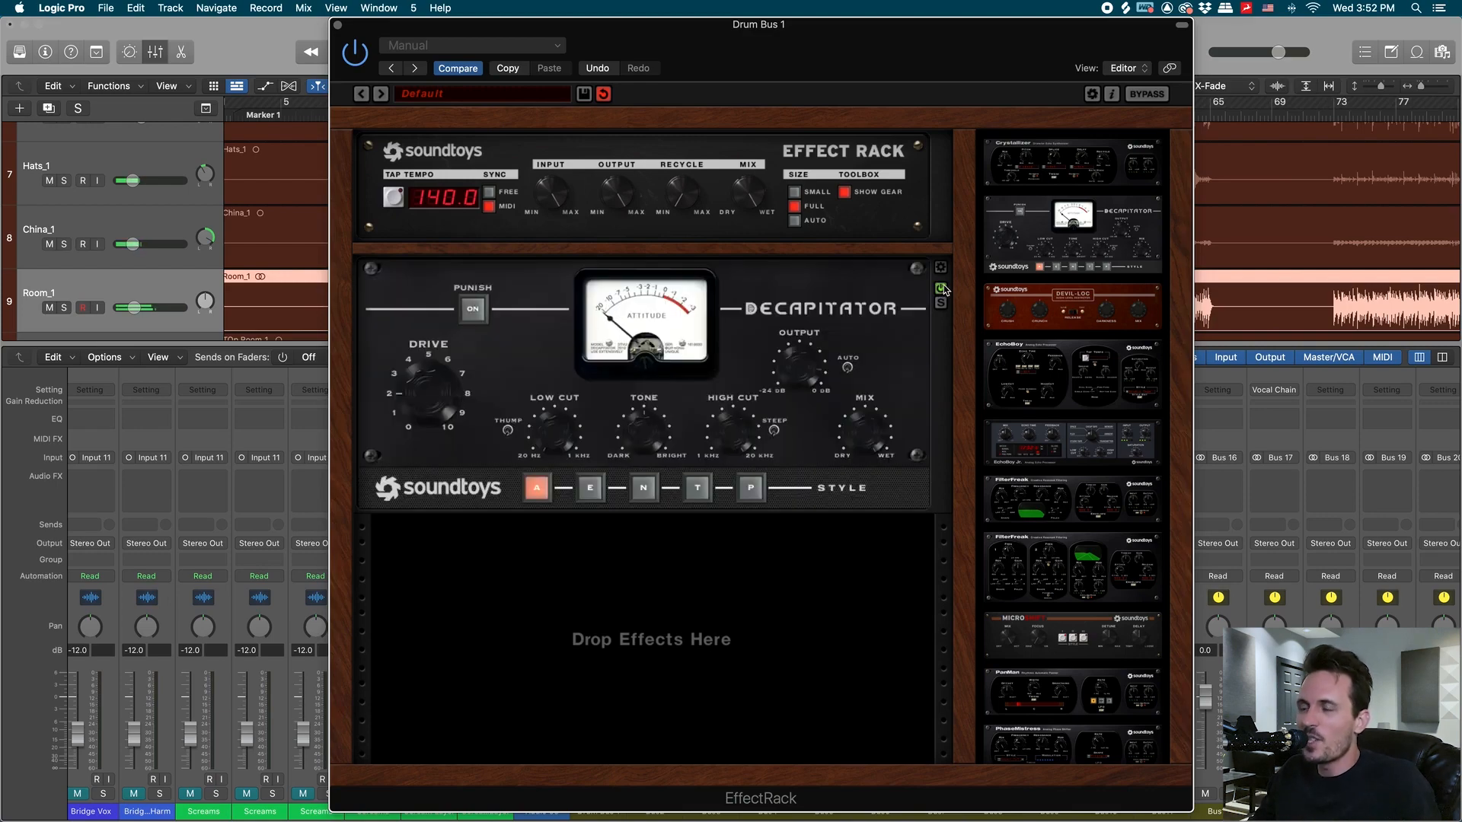
{"action": "left_click", "coordinate": [941, 290]}
{"action": "left_click", "coordinate": [941, 289]}
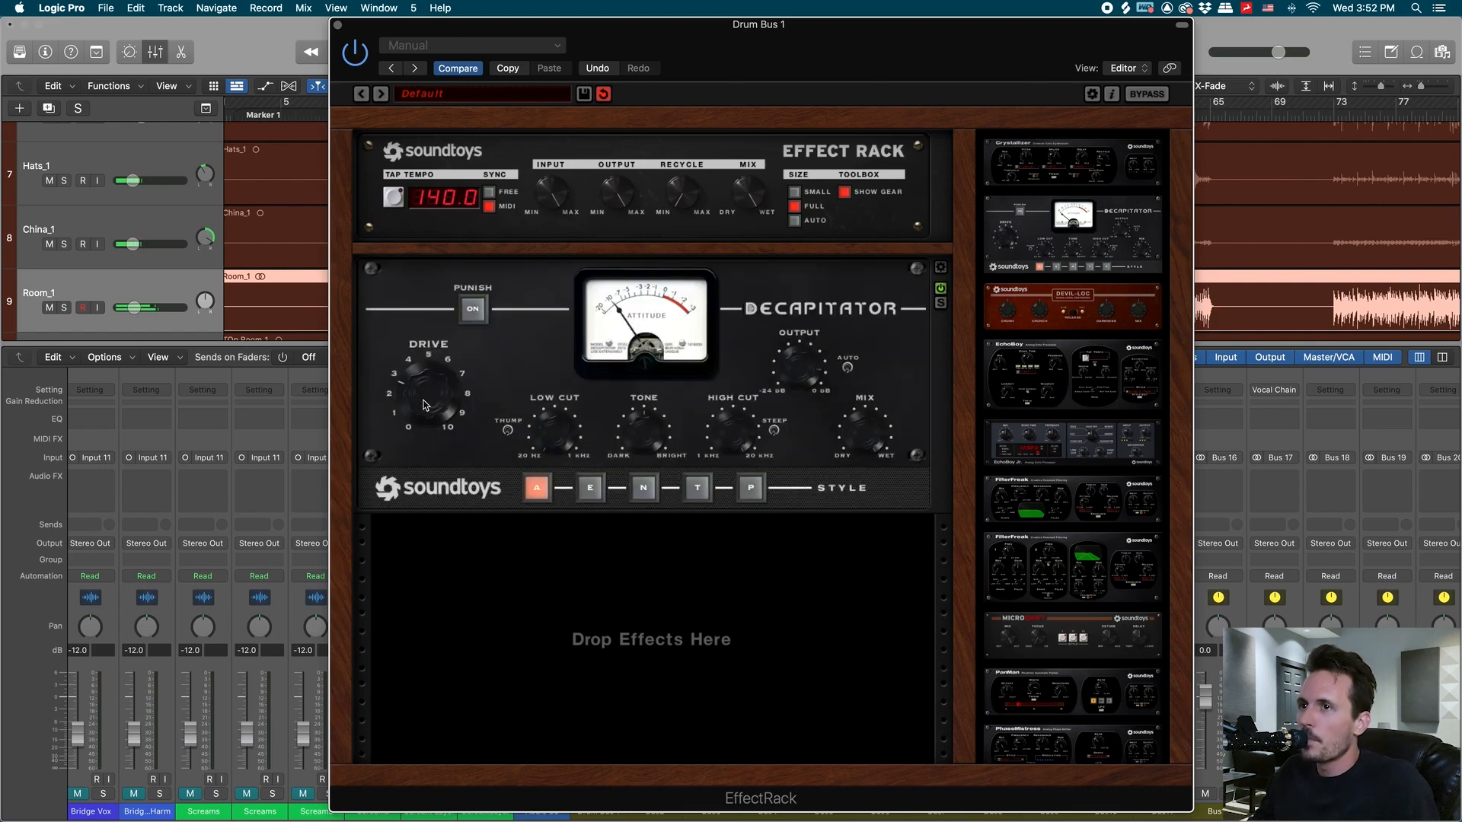
- Switch the Decapitator to style E and compare it bypassed and active, leaving it on
{"action": "left_click", "coordinate": [589, 488]}
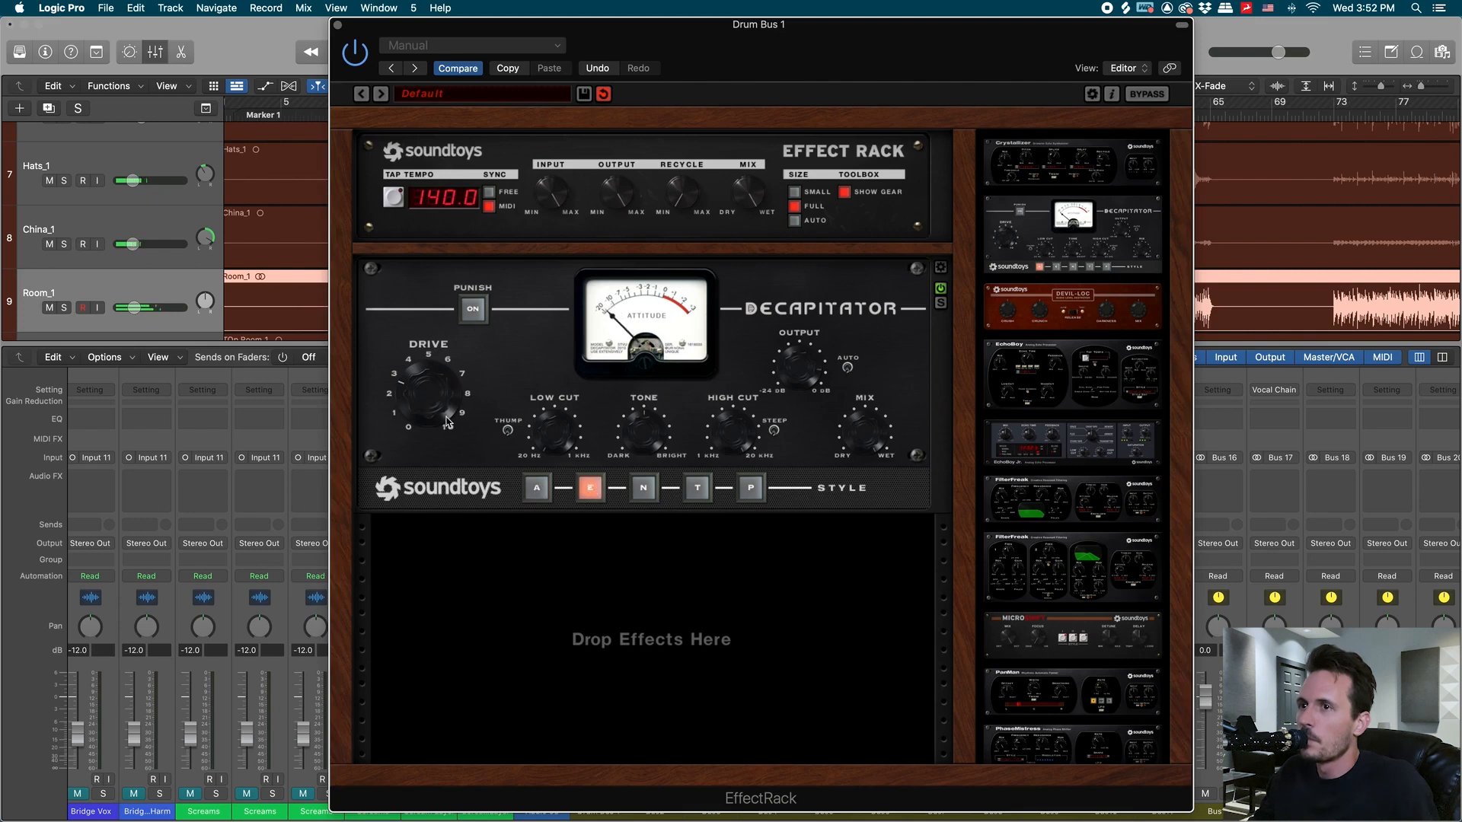
{"action": "left_click", "coordinate": [941, 289]}
{"action": "left_click", "coordinate": [941, 289]}
{"action": "left_click", "coordinate": [941, 290]}
{"action": "left_click", "coordinate": [940, 290]}
{"action": "left_click", "coordinate": [940, 291]}
{"action": "left_click", "coordinate": [941, 291]}
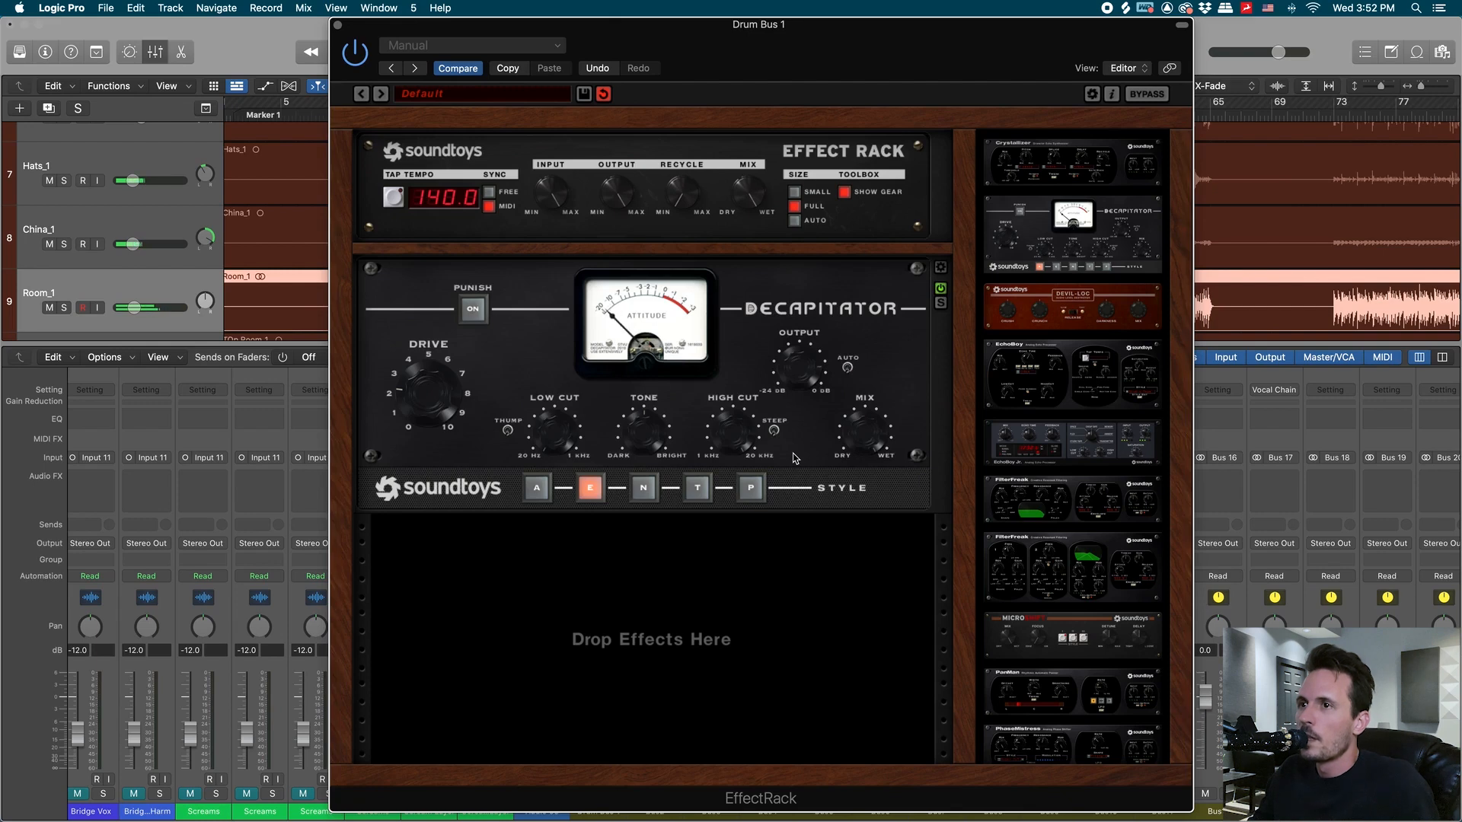
- Add a Radiator module below the Decapitator in the EffectRack
{"action": "scroll", "coordinate": [1090, 524], "scroll_direction": "down", "scroll_amount": 2}
{"action": "scroll", "coordinate": [1090, 523], "scroll_direction": "down", "scroll_amount": 3}
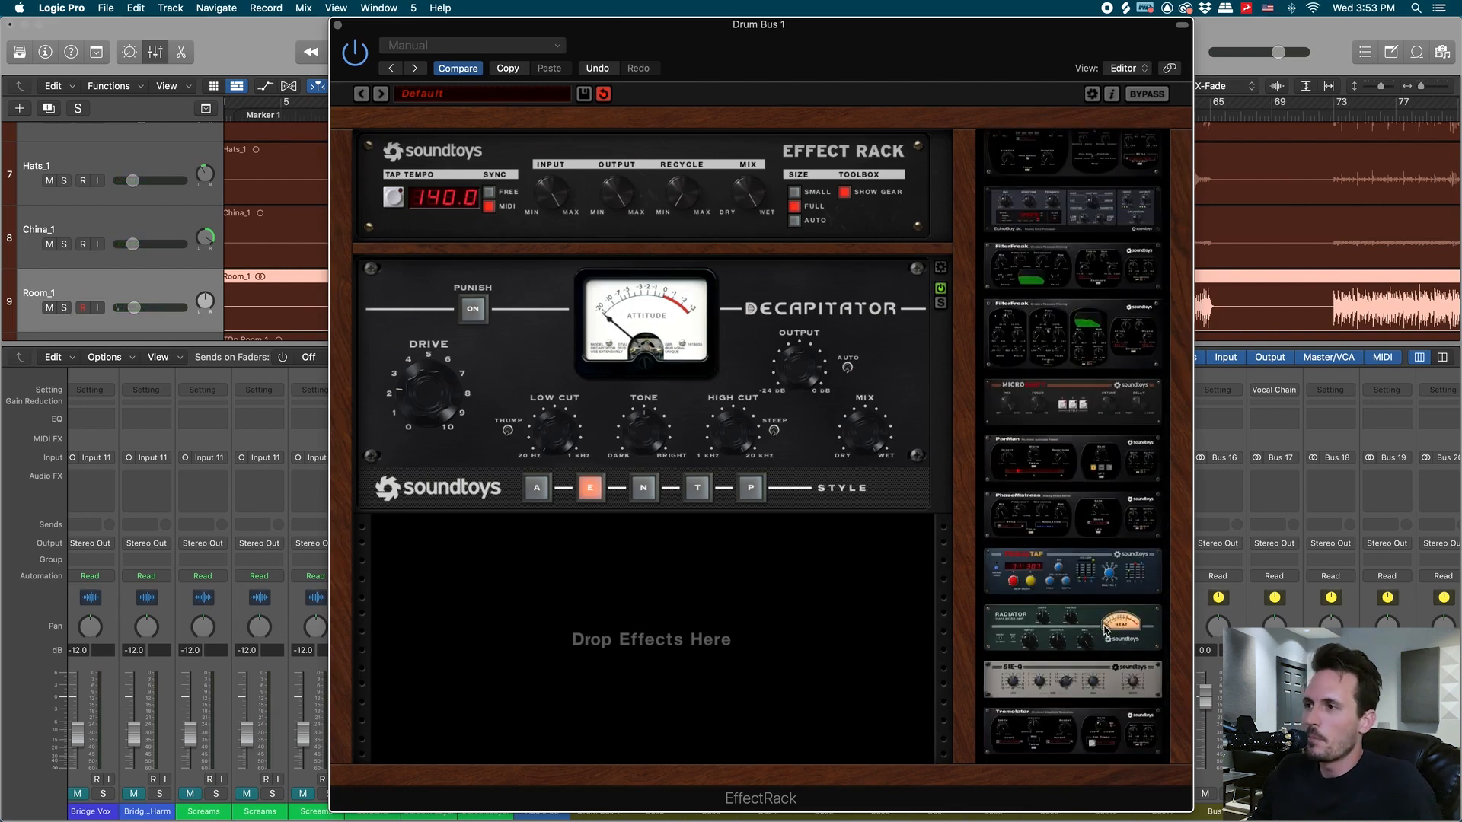
{"action": "left_click_drag", "start_coordinate": [1110, 623], "coordinate": [624, 584]}
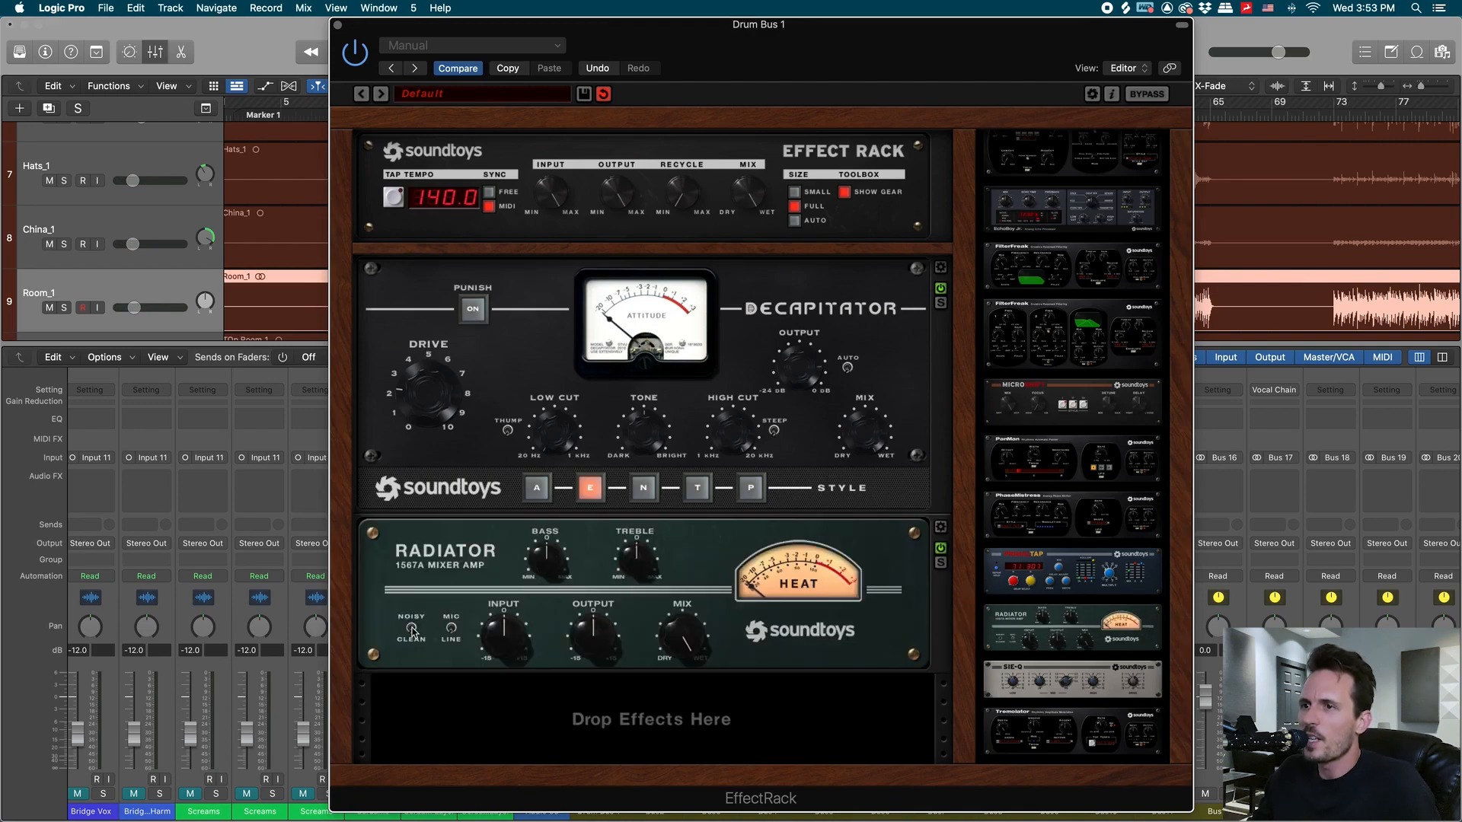
{"action": "mouse_move", "coordinate": [899, 50]}
{"action": "left_mouse_down"}
{"action": "mouse_move", "coordinate": [974, 194]}
{"action": "mouse_move", "coordinate": [903, 53]}
{"action": "left_mouse_up"}
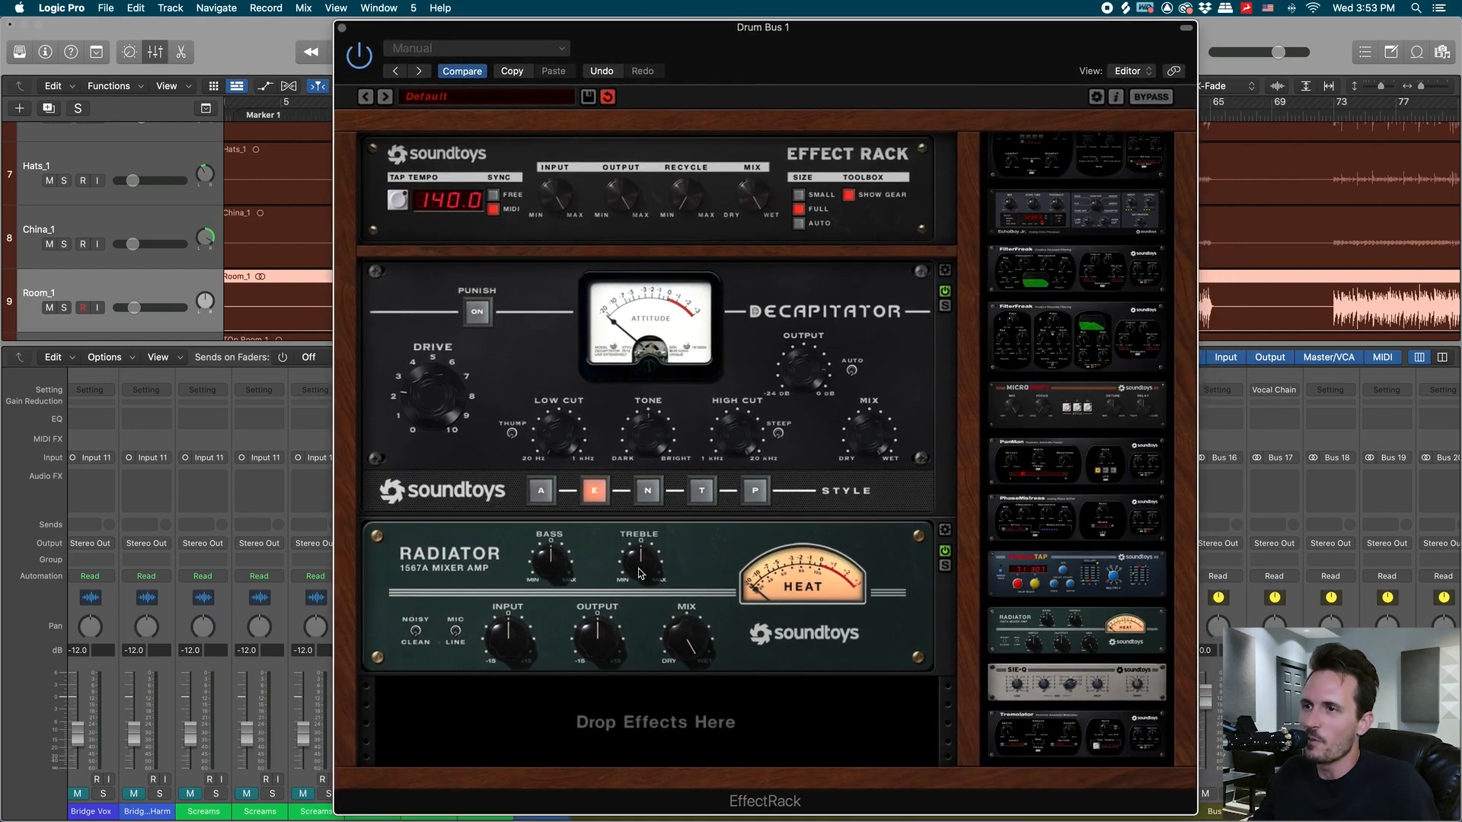
- Raise the Radiator's Treble and Bass slightly during playback and close the EffectRack
{"action": "key", "text": "space"}
{"action": "left_click_drag", "start_coordinate": [640, 565], "coordinate": [641, 548]}
{"action": "left_click_drag", "start_coordinate": [549, 561], "coordinate": [550, 552]}
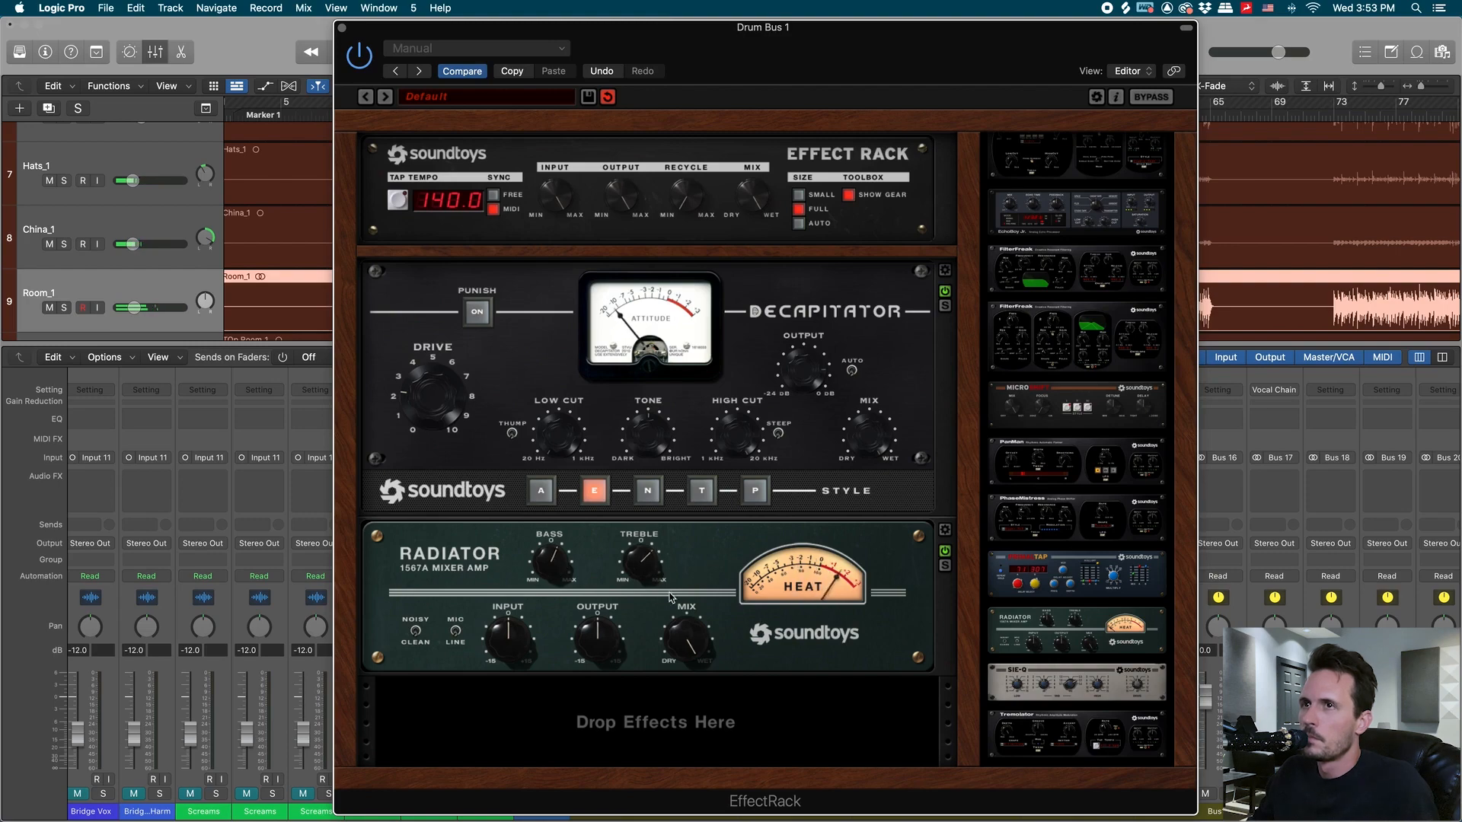
{"action": "left_click", "coordinate": [342, 27]}
- Rebalance the live drum tracks during playback: Overheads_1 at -13.4, Hats_1 at -21.0, China_1 at -20.0 and Room_1 at -16.4 dB
{"action": "scroll", "coordinate": [592, 570], "scroll_direction": "left", "scroll_amount": 20}
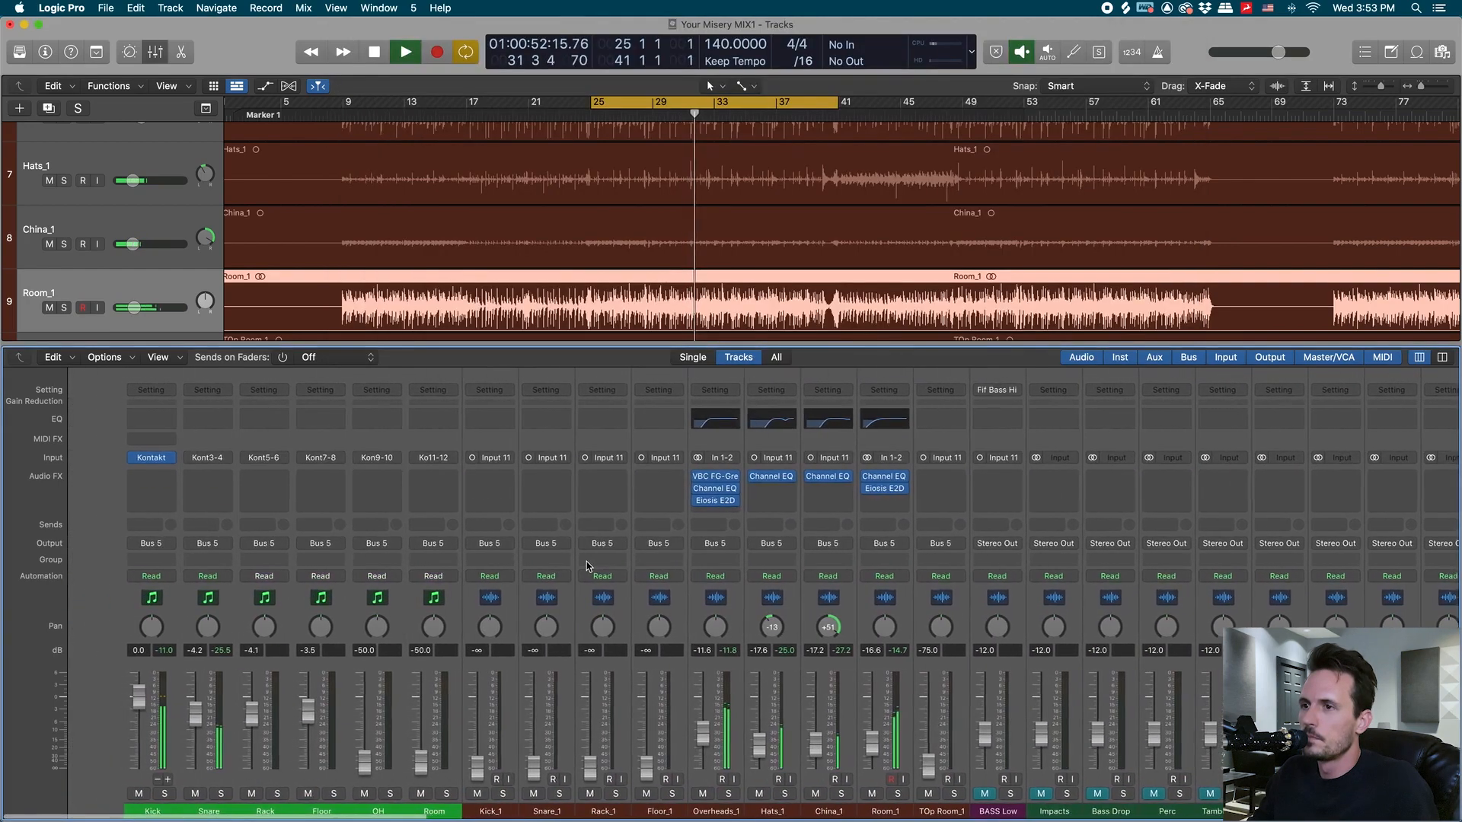
{"action": "left_click", "coordinate": [689, 614]}
{"action": "left_click_drag", "start_coordinate": [816, 742], "coordinate": [816, 744]}
{"action": "left_click", "coordinate": [682, 750]}
{"action": "left_click_drag", "start_coordinate": [703, 747], "coordinate": [708, 752]}
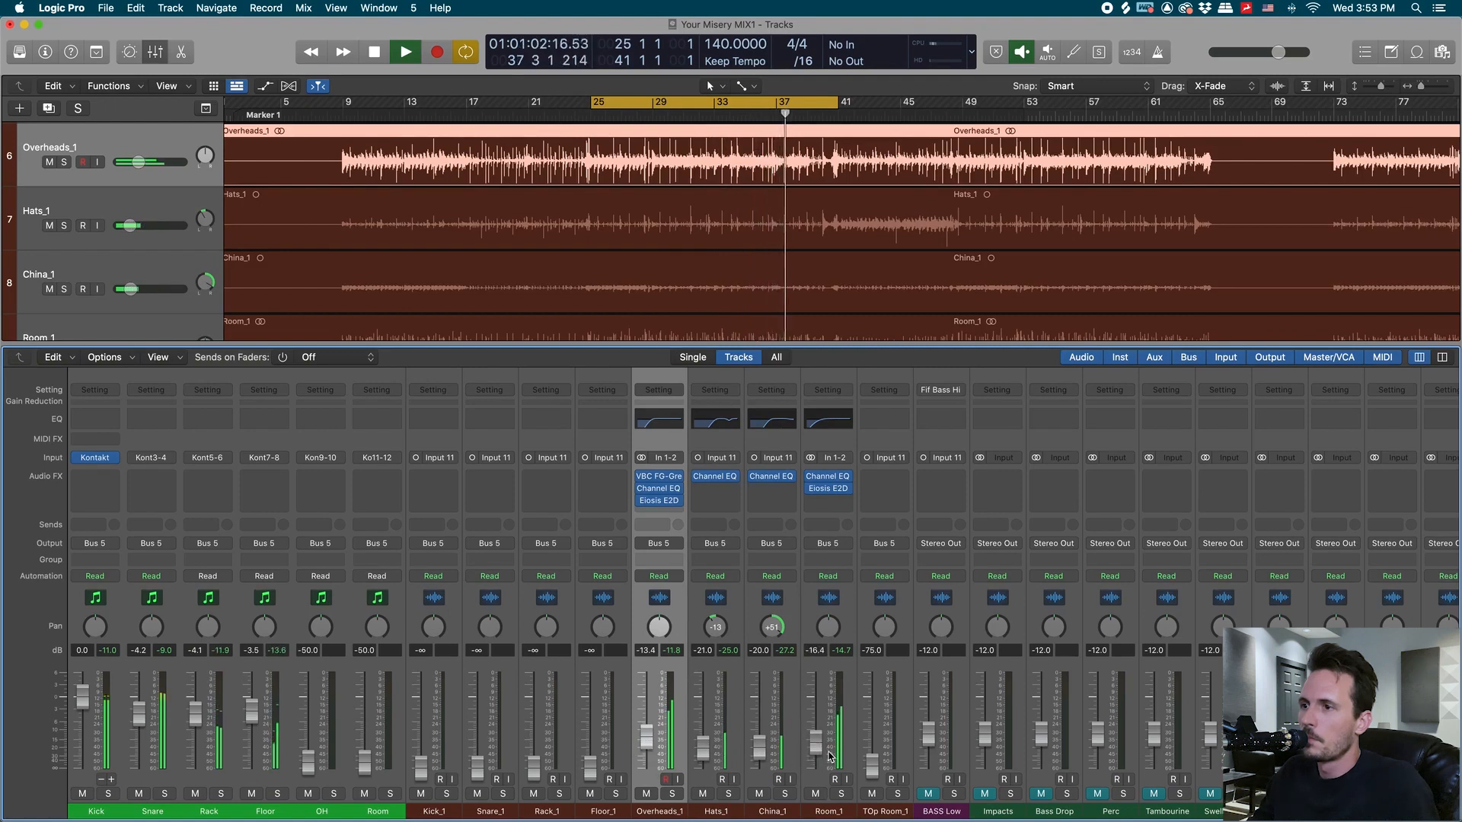
- Stop playback and insert Slate Digital's Virtual Mix Rack in stereo after the EffectRack on Drum Bus 1
{"action": "scroll", "coordinate": [902, 659], "scroll_direction": "right", "scroll_amount": 1}
{"action": "scroll", "coordinate": [902, 660], "scroll_direction": "right", "scroll_amount": 15}
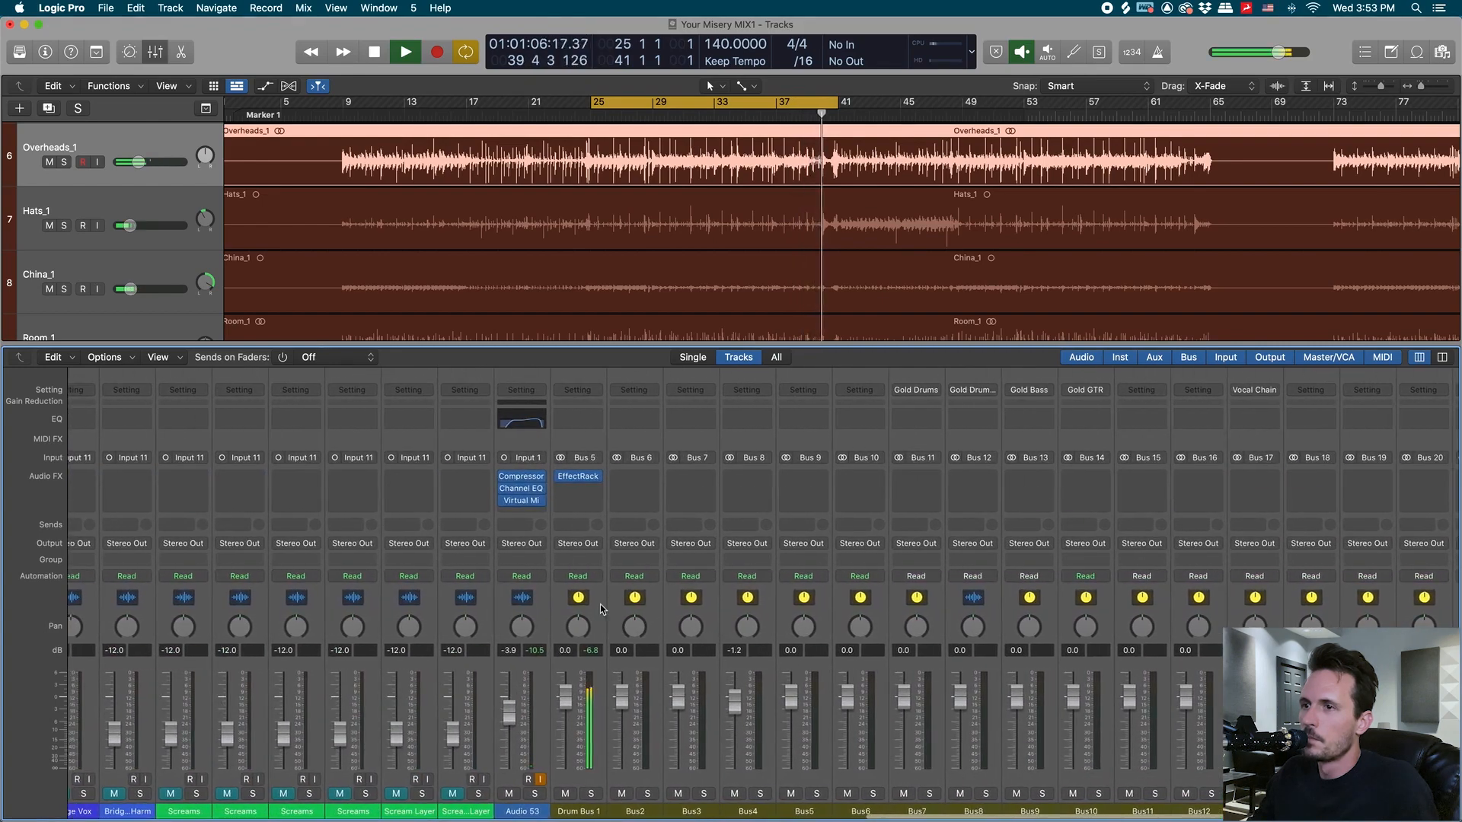
{"action": "left_click", "coordinate": [594, 601]}
{"action": "key", "text": "space"}
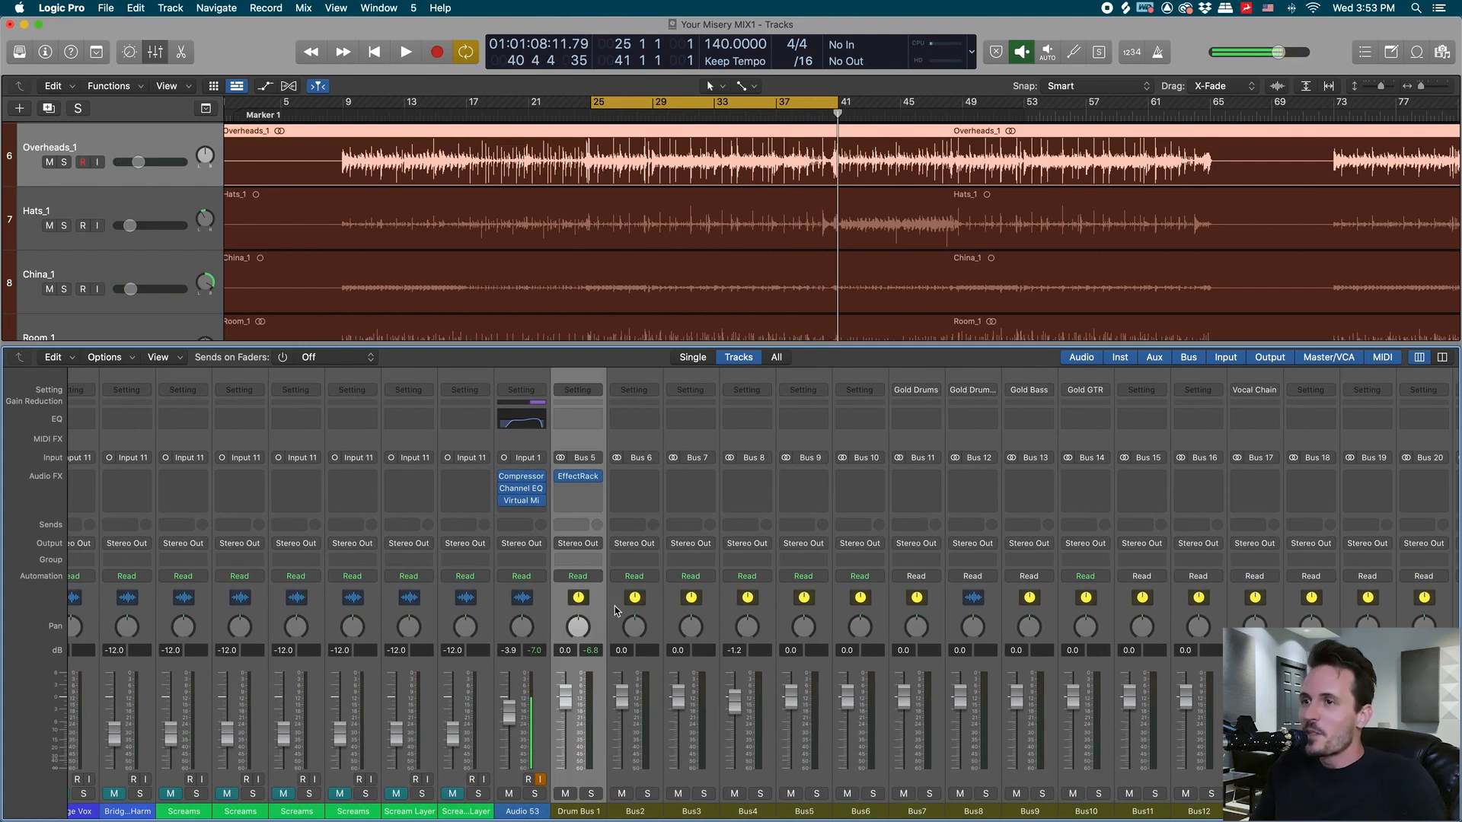
{"action": "left_click", "coordinate": [577, 488]}
{"action": "mouse_move", "coordinate": [597, 766]}
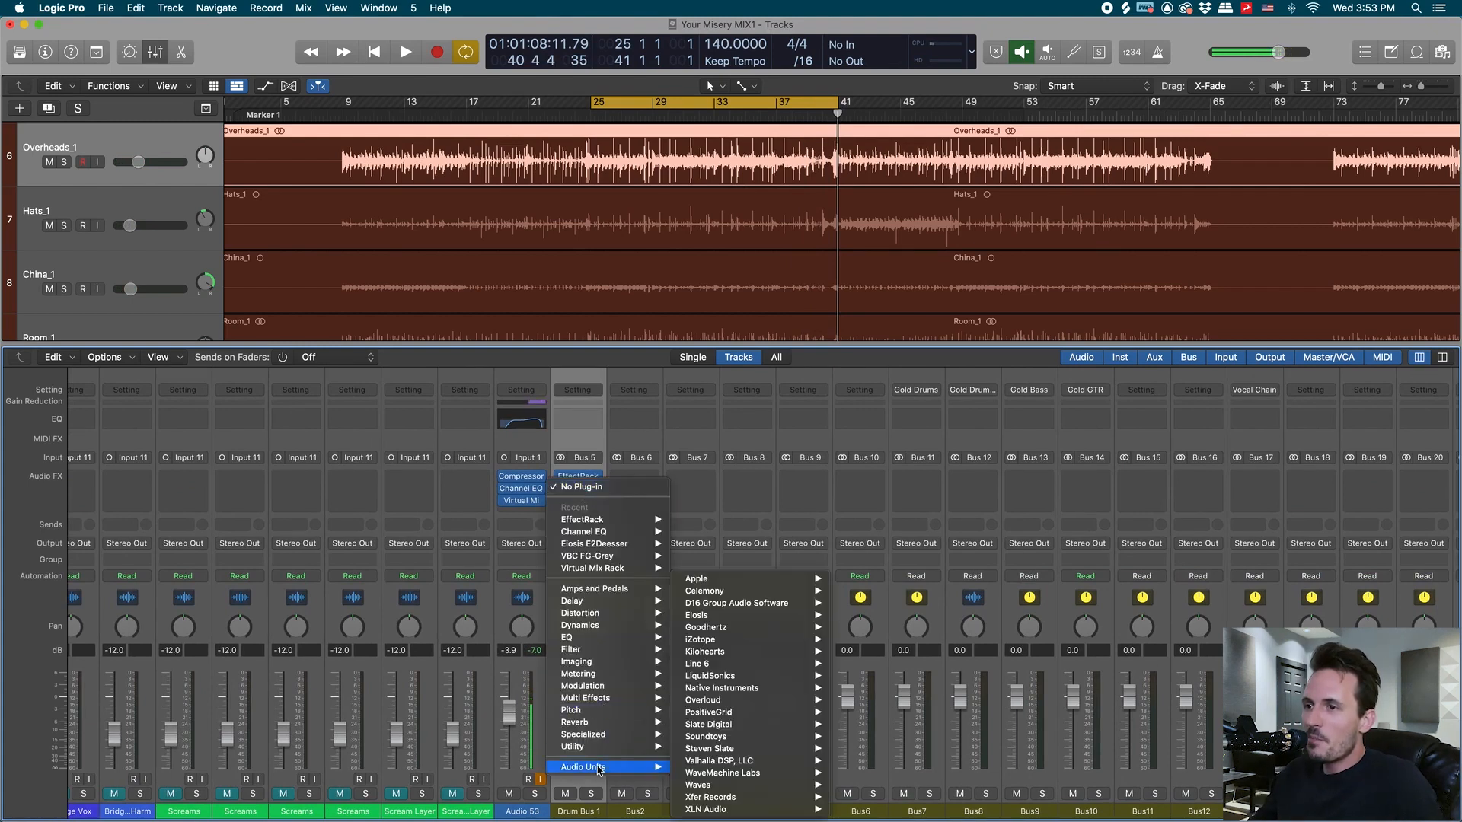
{"action": "mouse_move", "coordinate": [754, 724]}
{"action": "mouse_move", "coordinate": [903, 800]}
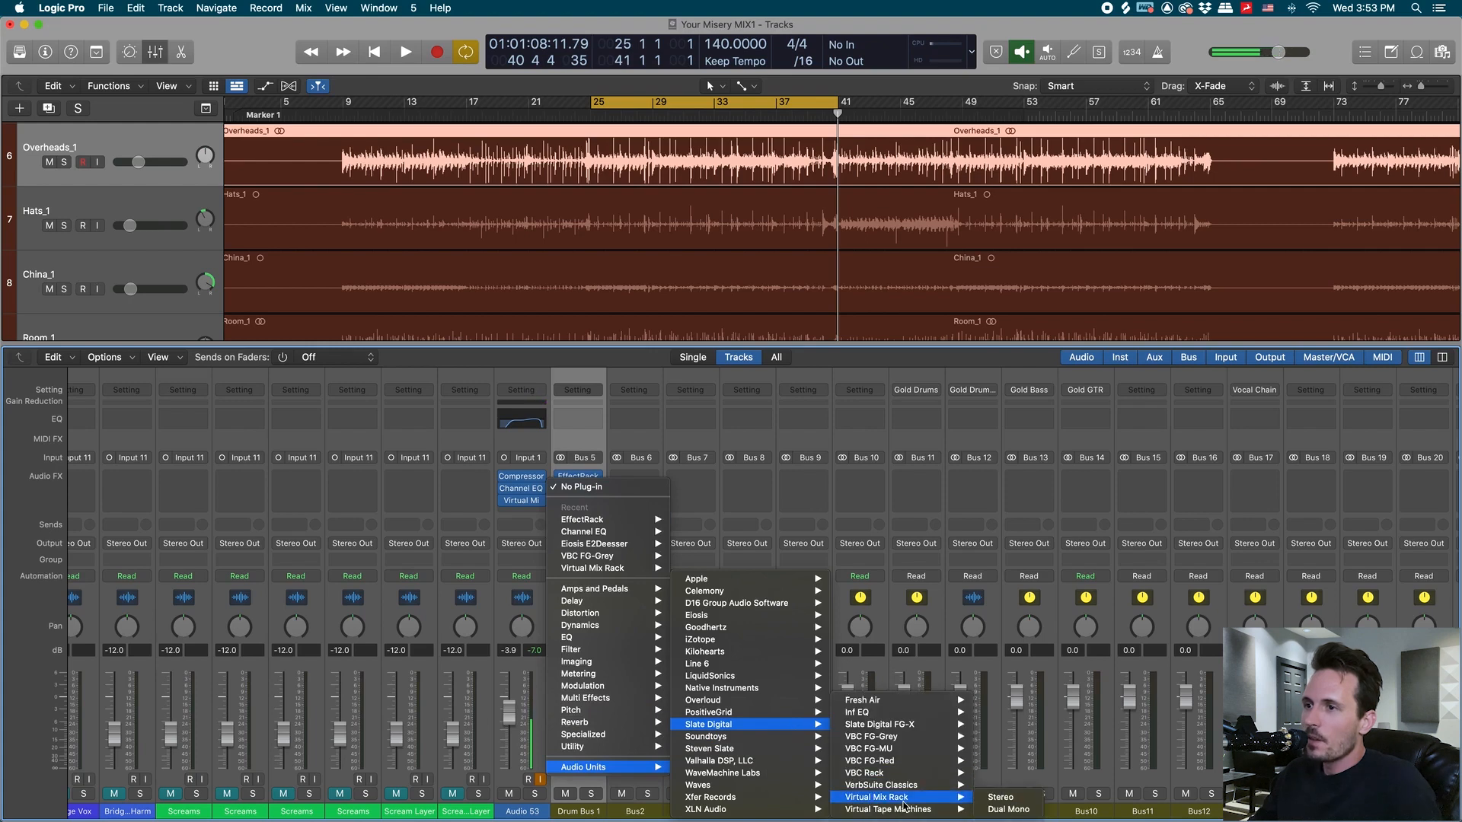
{"action": "left_click", "coordinate": [1020, 803]}
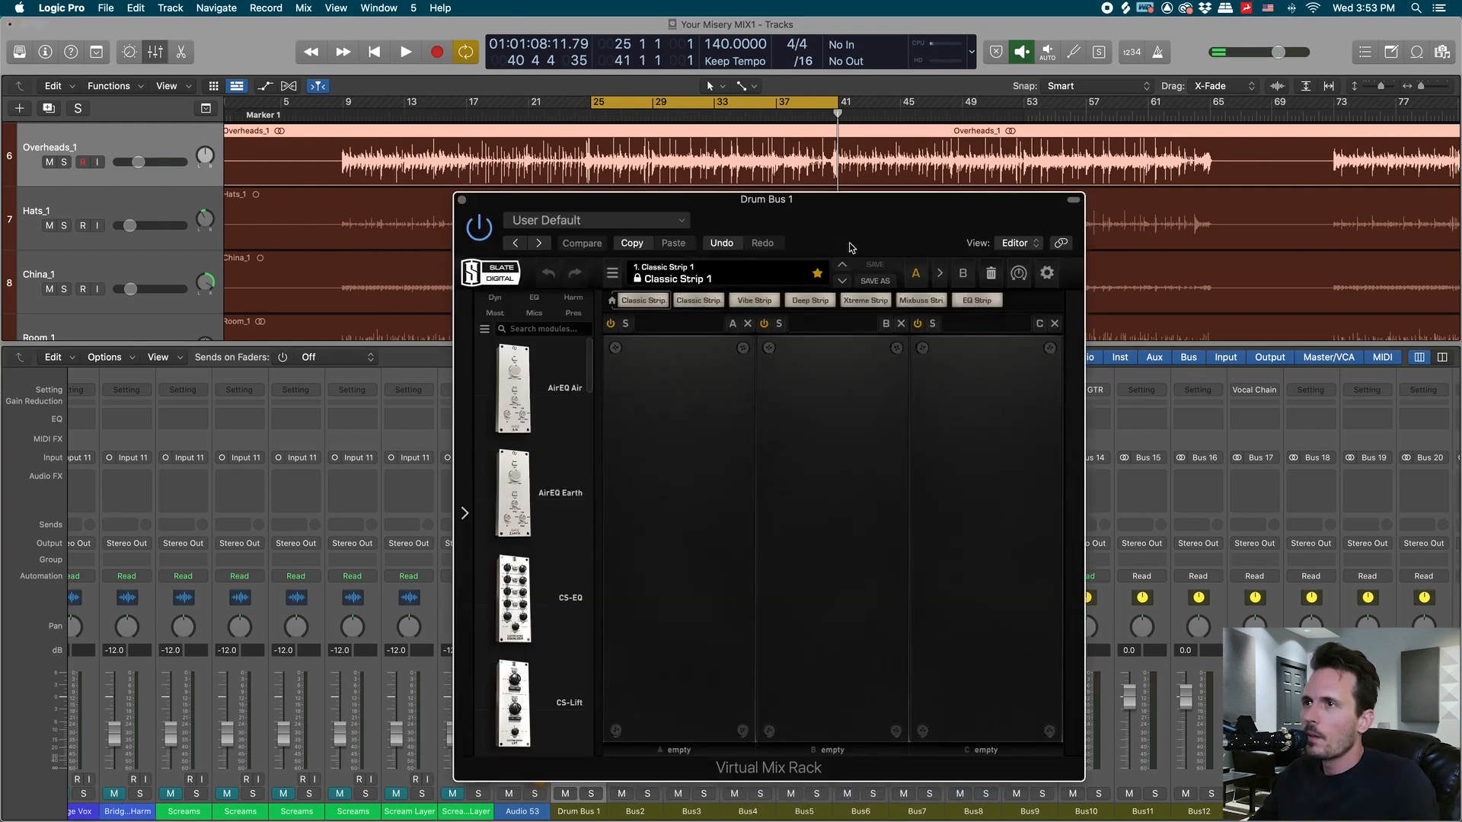
- Load the FG-76 preamp module into the first slot of the Virtual Mix Rack on Drum Bus 1
{"action": "scroll", "coordinate": [487, 478], "scroll_direction": "down", "scroll_amount": 5}
{"action": "scroll", "coordinate": [487, 478], "scroll_direction": "down", "scroll_amount": 6}
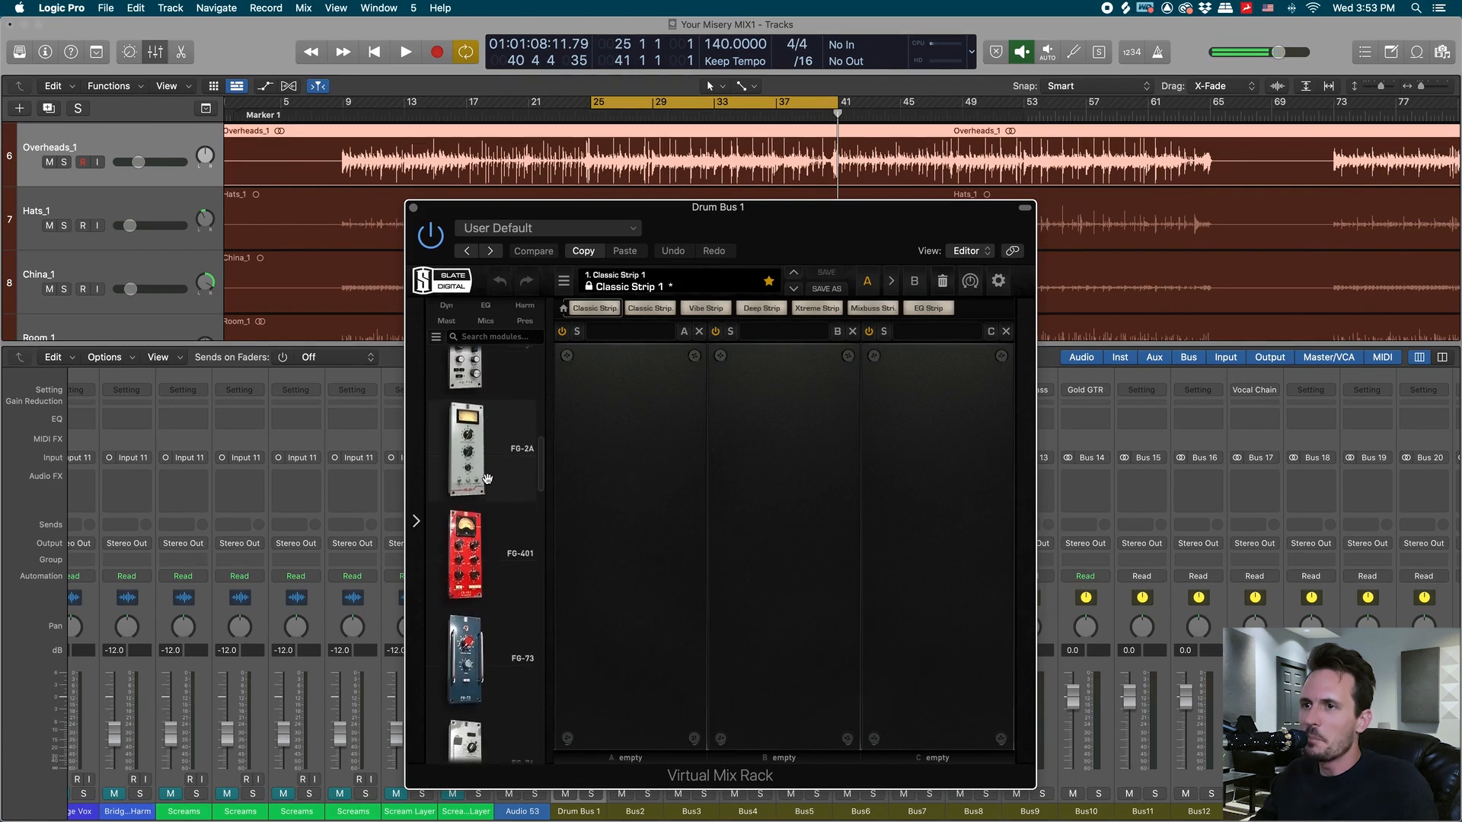
{"action": "scroll", "coordinate": [487, 478], "scroll_direction": "down", "scroll_amount": 2}
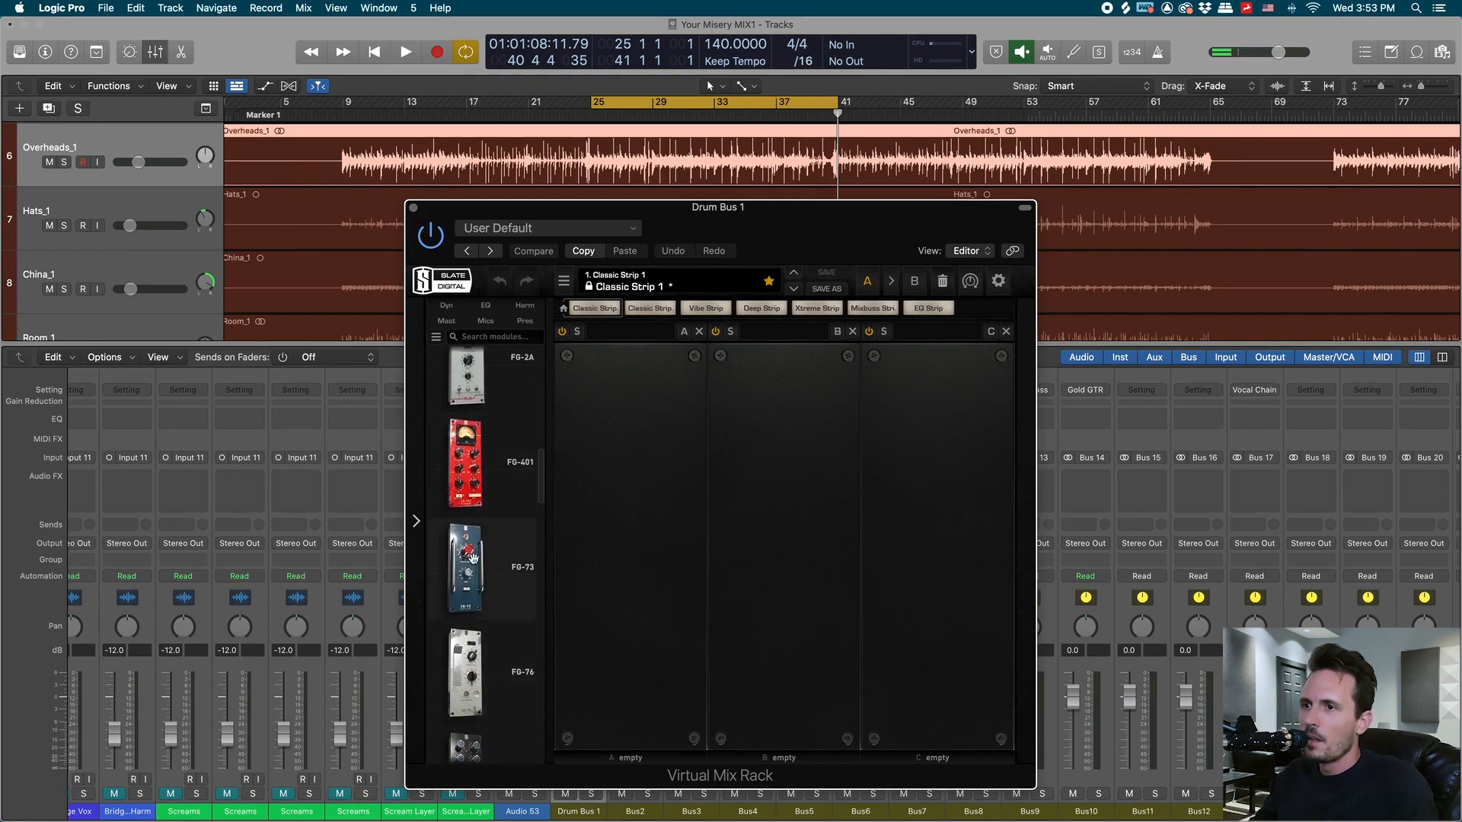
{"action": "left_click_drag", "start_coordinate": [458, 679], "coordinate": [633, 457]}
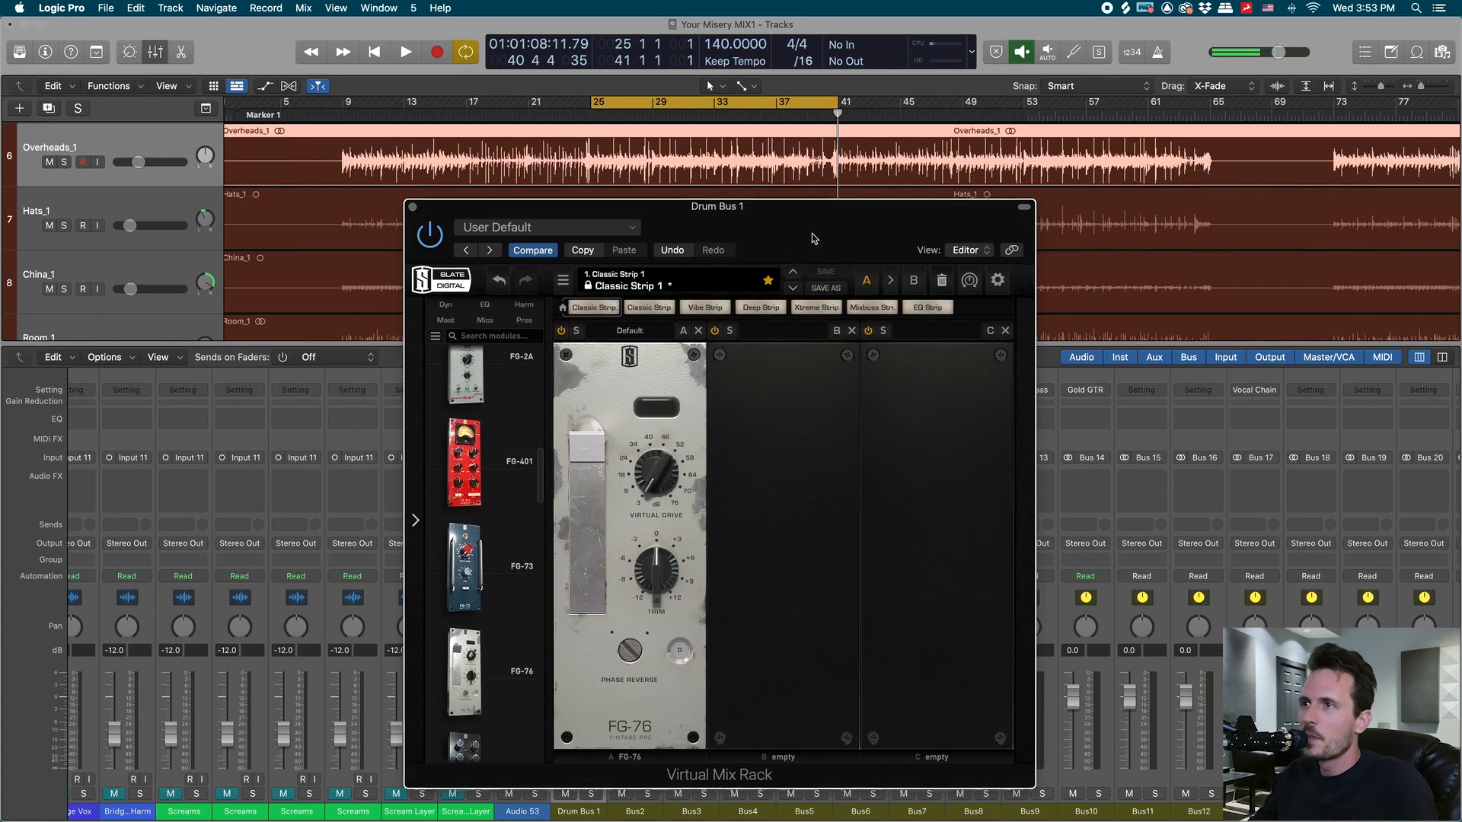
- Set the FG-76's Virtual Drive to 46.0 dB during playback, comparing it against the bypassed module
{"action": "key", "text": "space"}
{"action": "scroll", "coordinate": [639, 486], "scroll_direction": "up", "scroll_amount": 5}
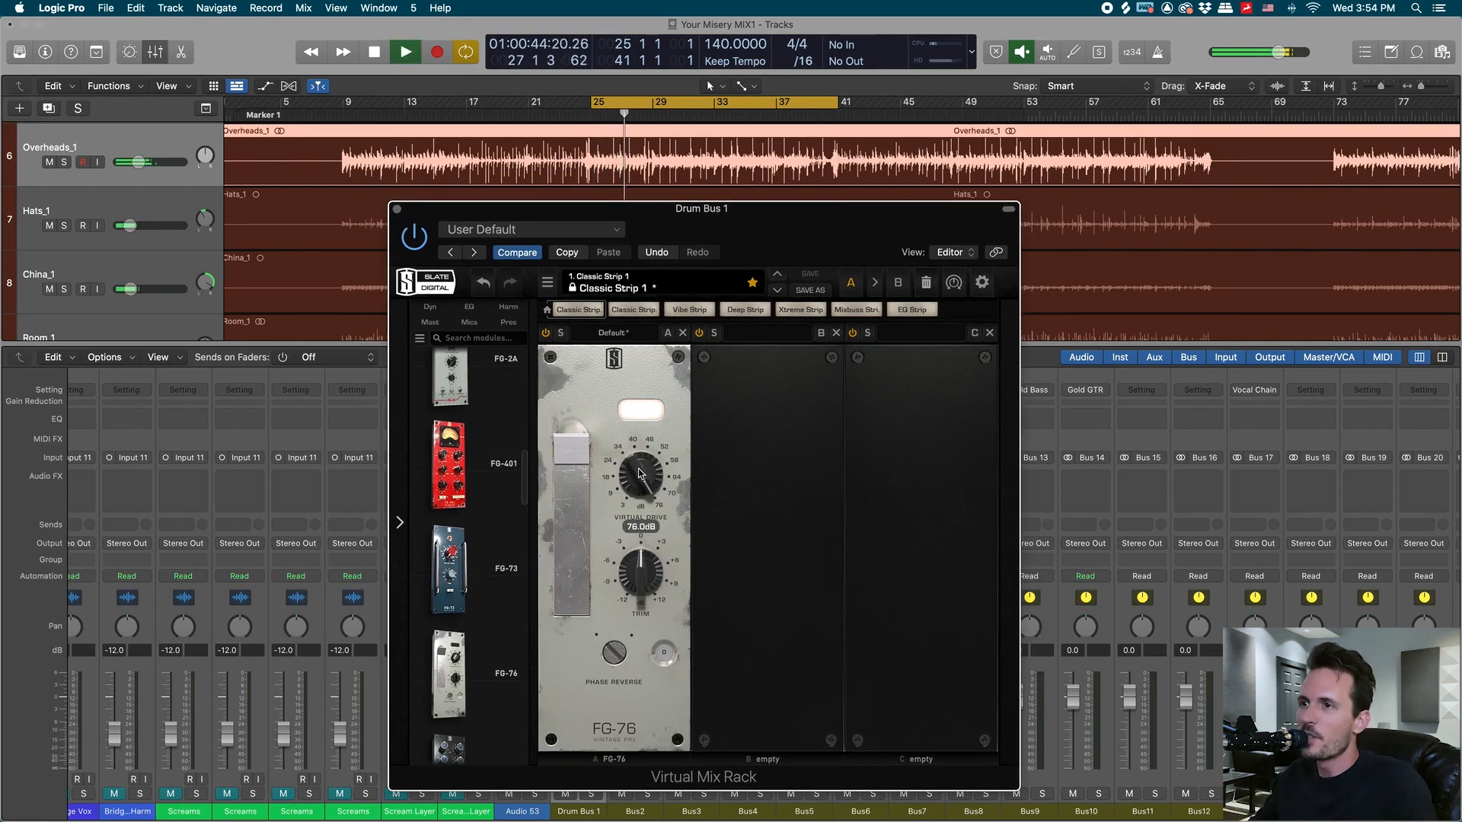
{"action": "scroll", "coordinate": [637, 473], "scroll_direction": "down", "scroll_amount": 4}
{"action": "scroll", "coordinate": [637, 474], "scroll_direction": "down", "scroll_amount": 2}
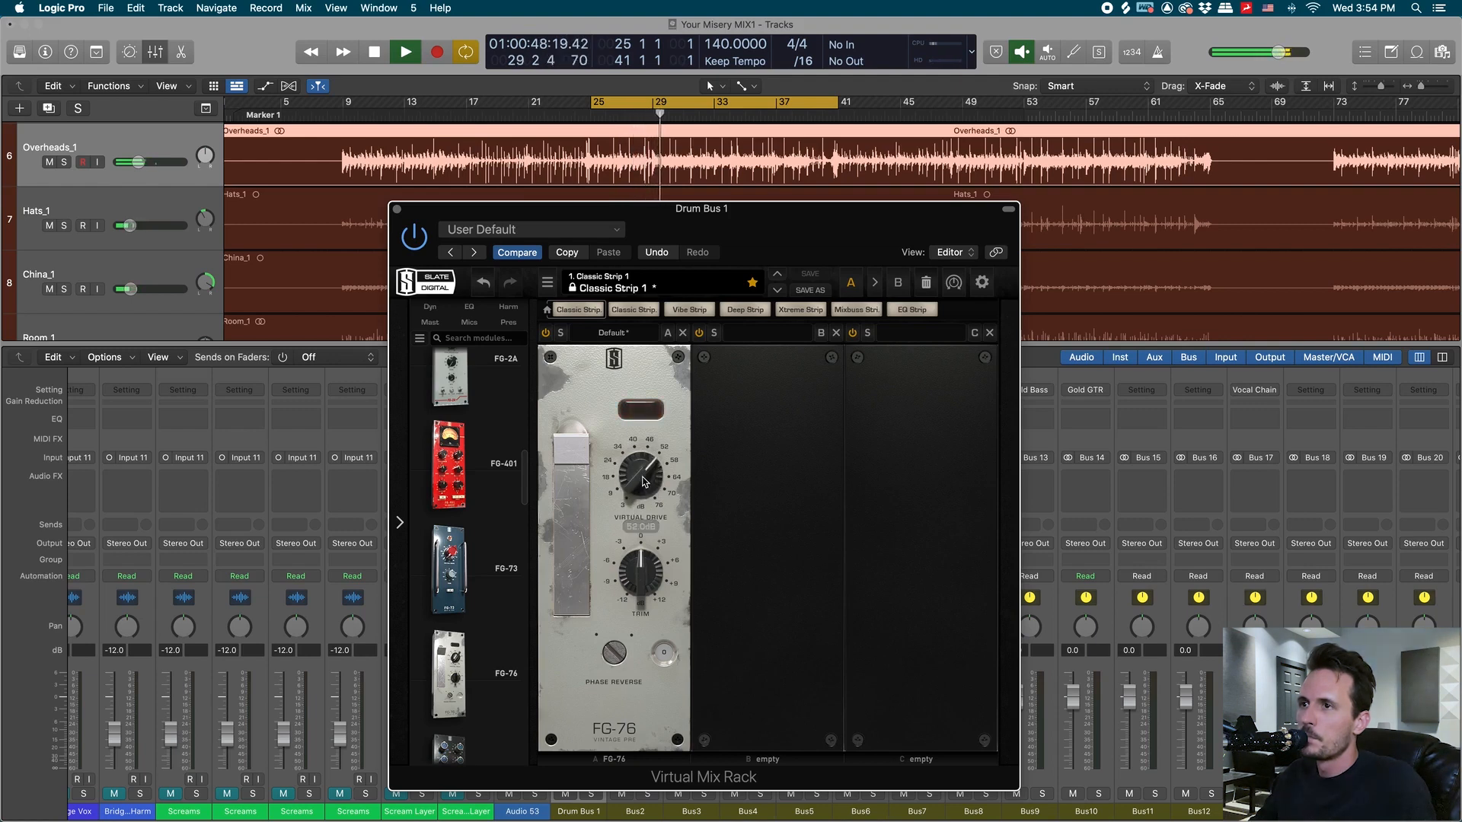
{"action": "left_click", "coordinate": [545, 334]}
{"action": "scroll", "coordinate": [638, 480], "scroll_direction": "down", "scroll_amount": 2}
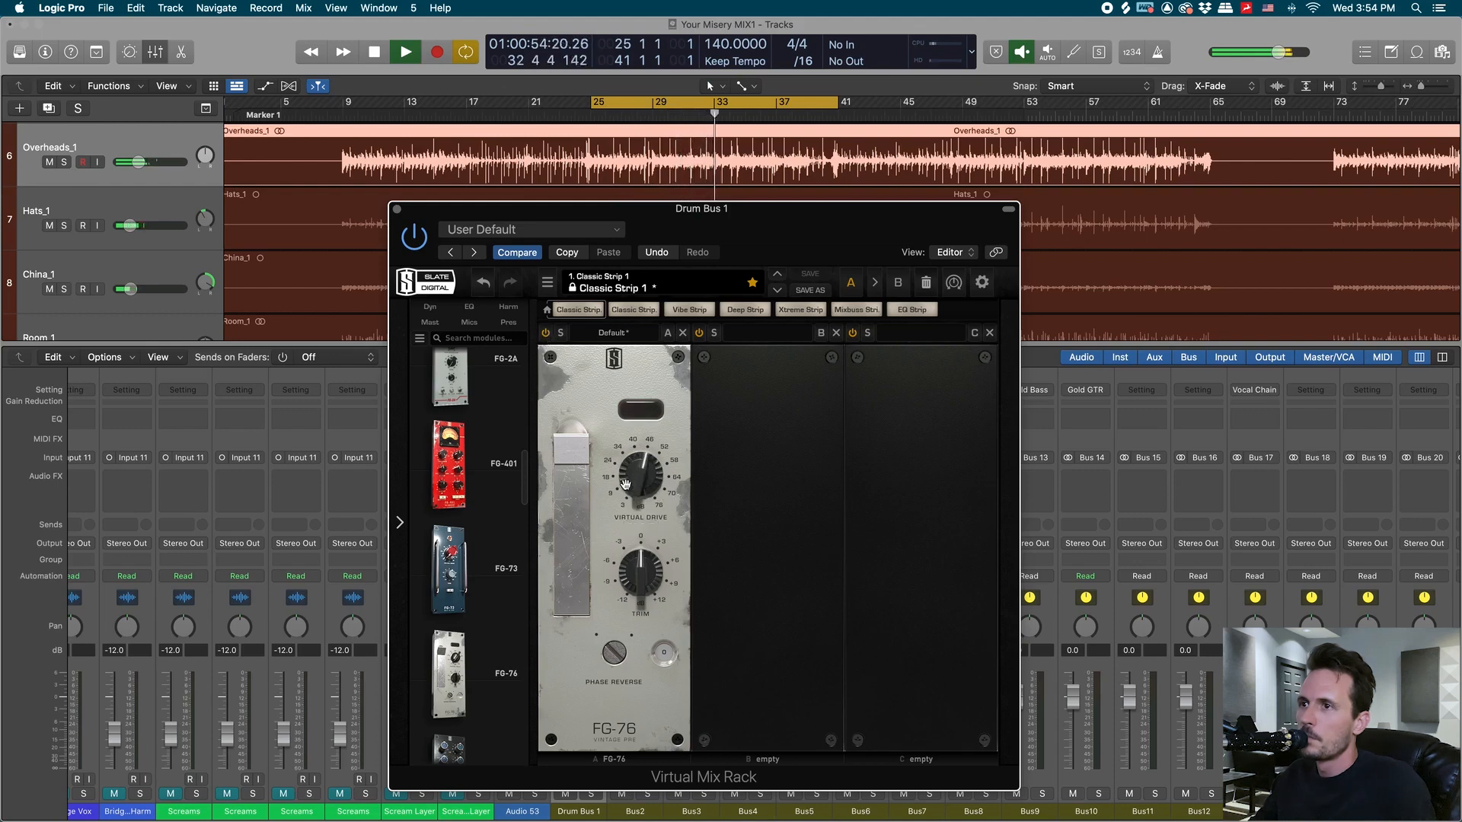
{"action": "mouse_move", "coordinate": [642, 476]}
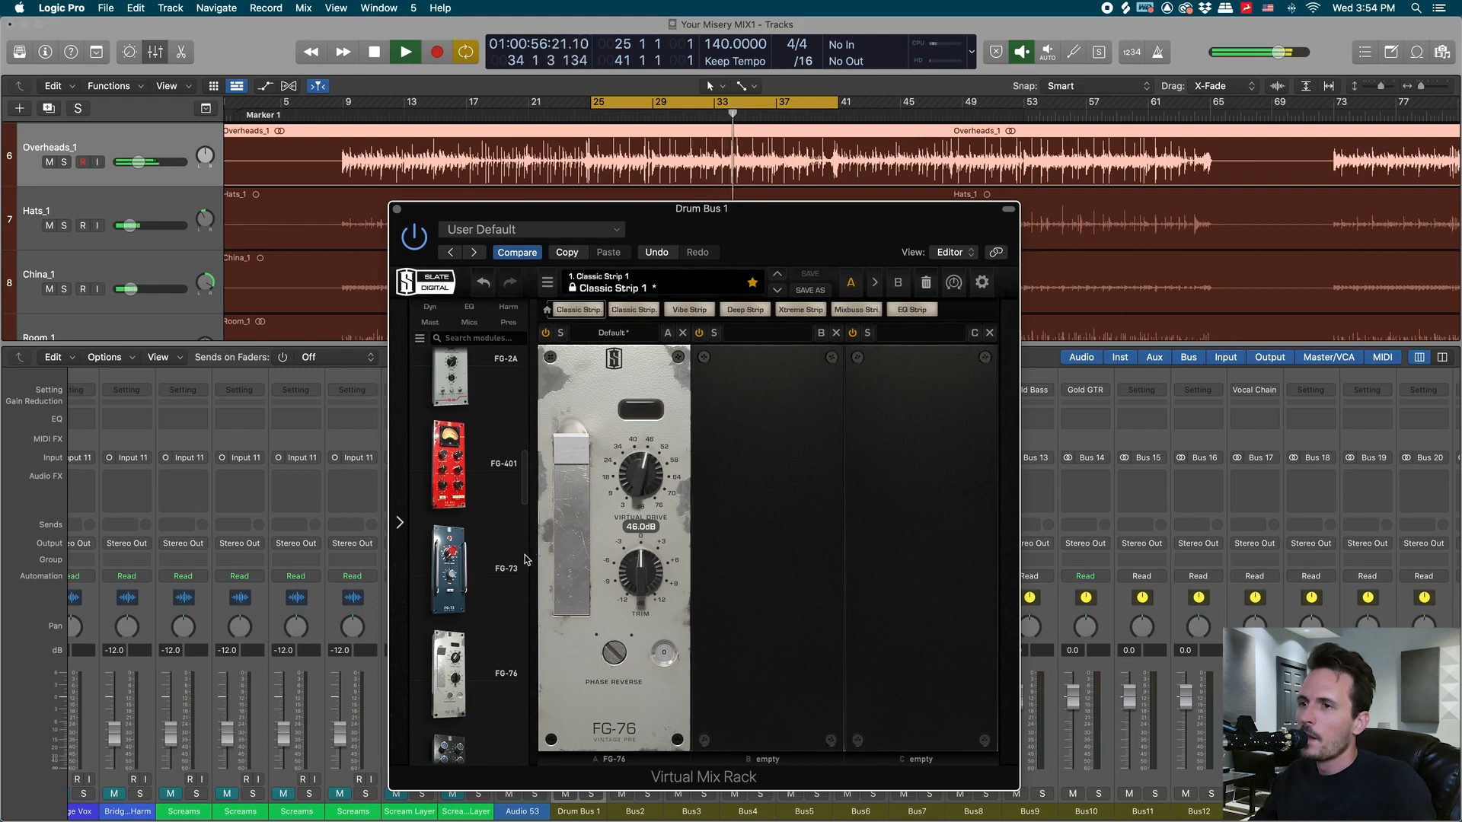
{"action": "key", "text": "space"}
- Load the VCC Channel module into the second slot of the Virtual Mix Rack
{"action": "scroll", "coordinate": [488, 633], "scroll_direction": "down", "scroll_amount": 10}
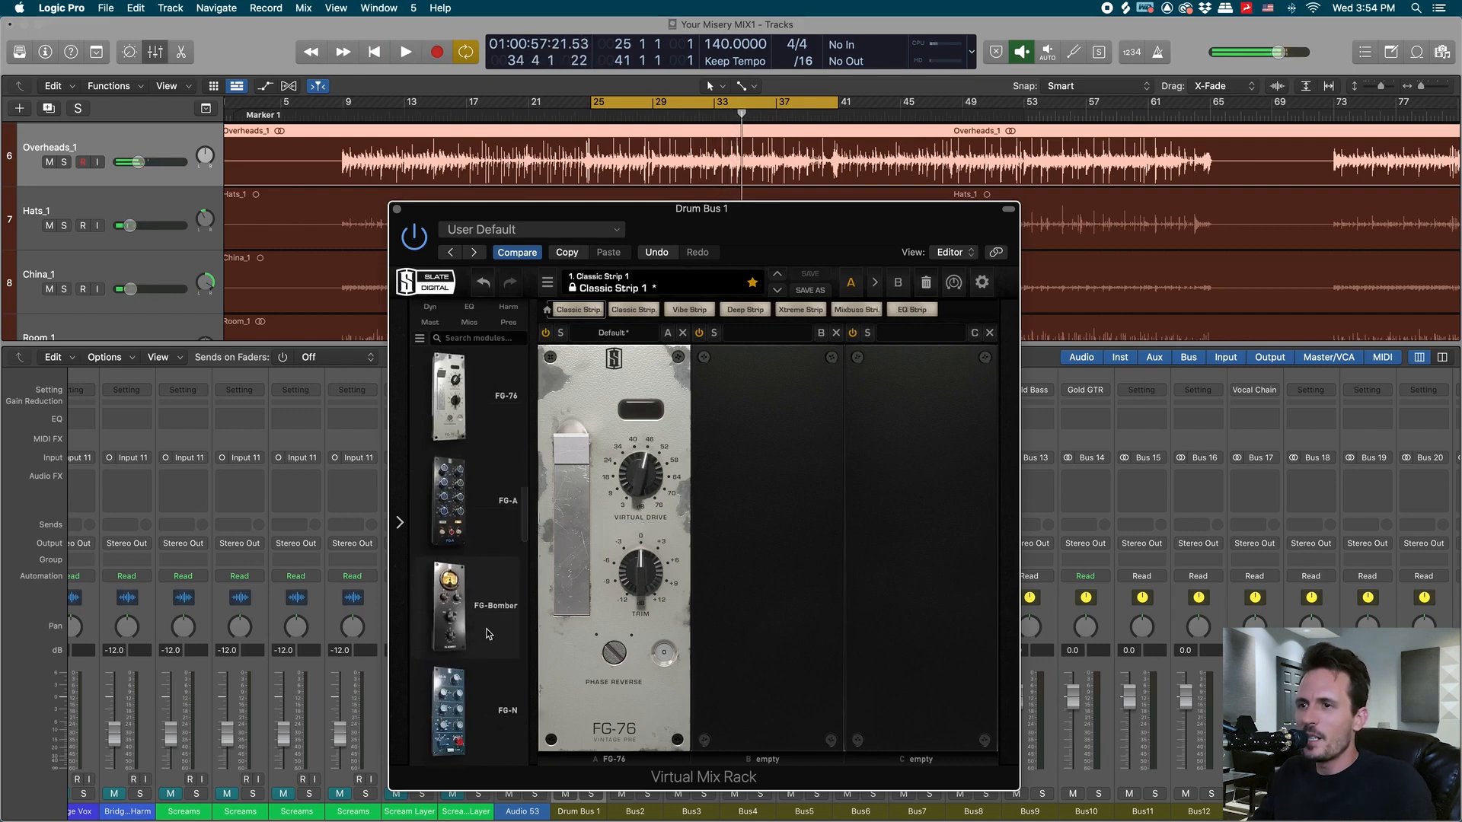
{"action": "scroll", "coordinate": [488, 634], "scroll_direction": "down", "scroll_amount": 10}
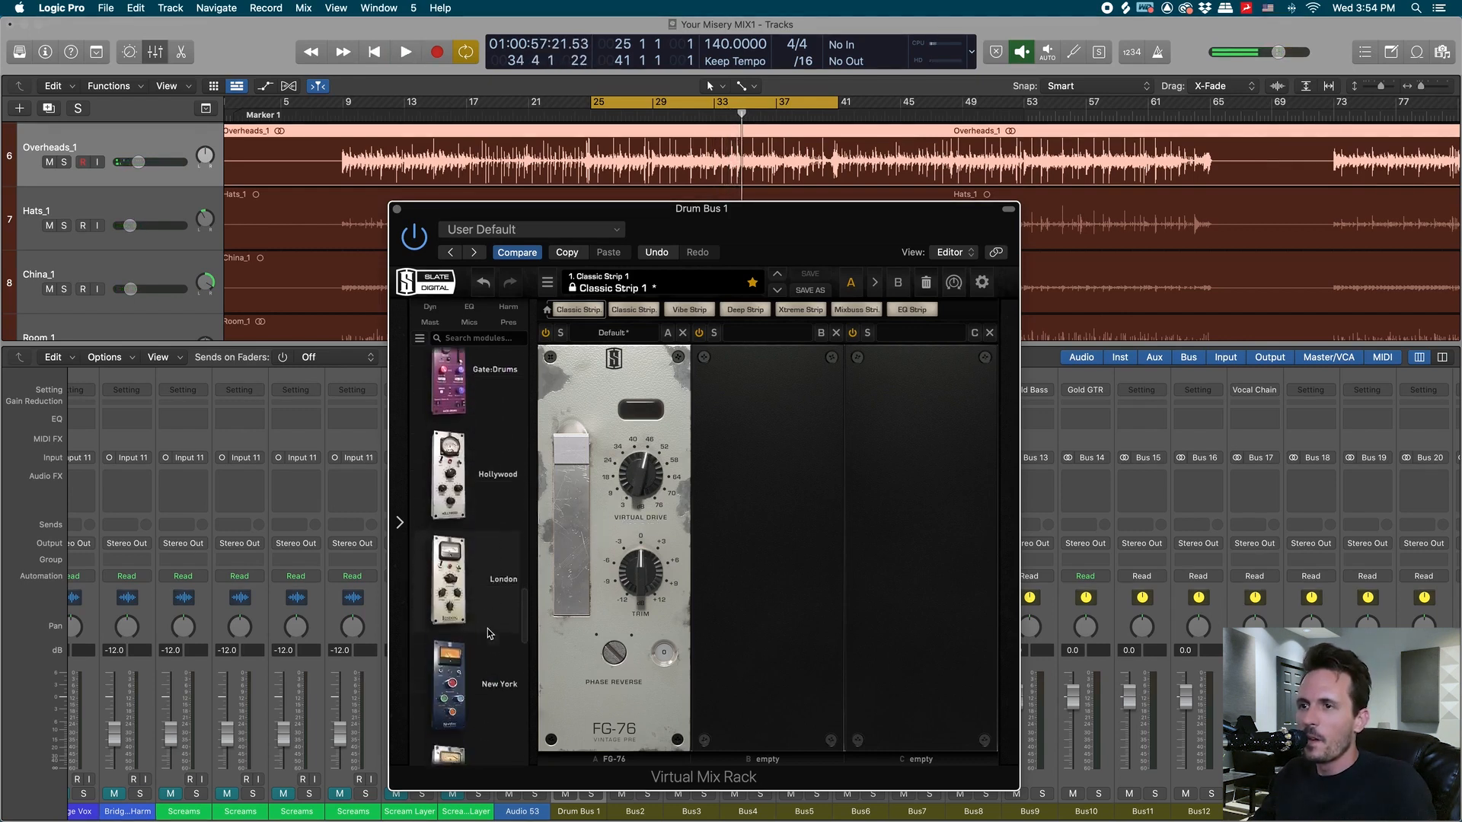
{"action": "scroll", "coordinate": [487, 628], "scroll_direction": "up", "scroll_amount": 3}
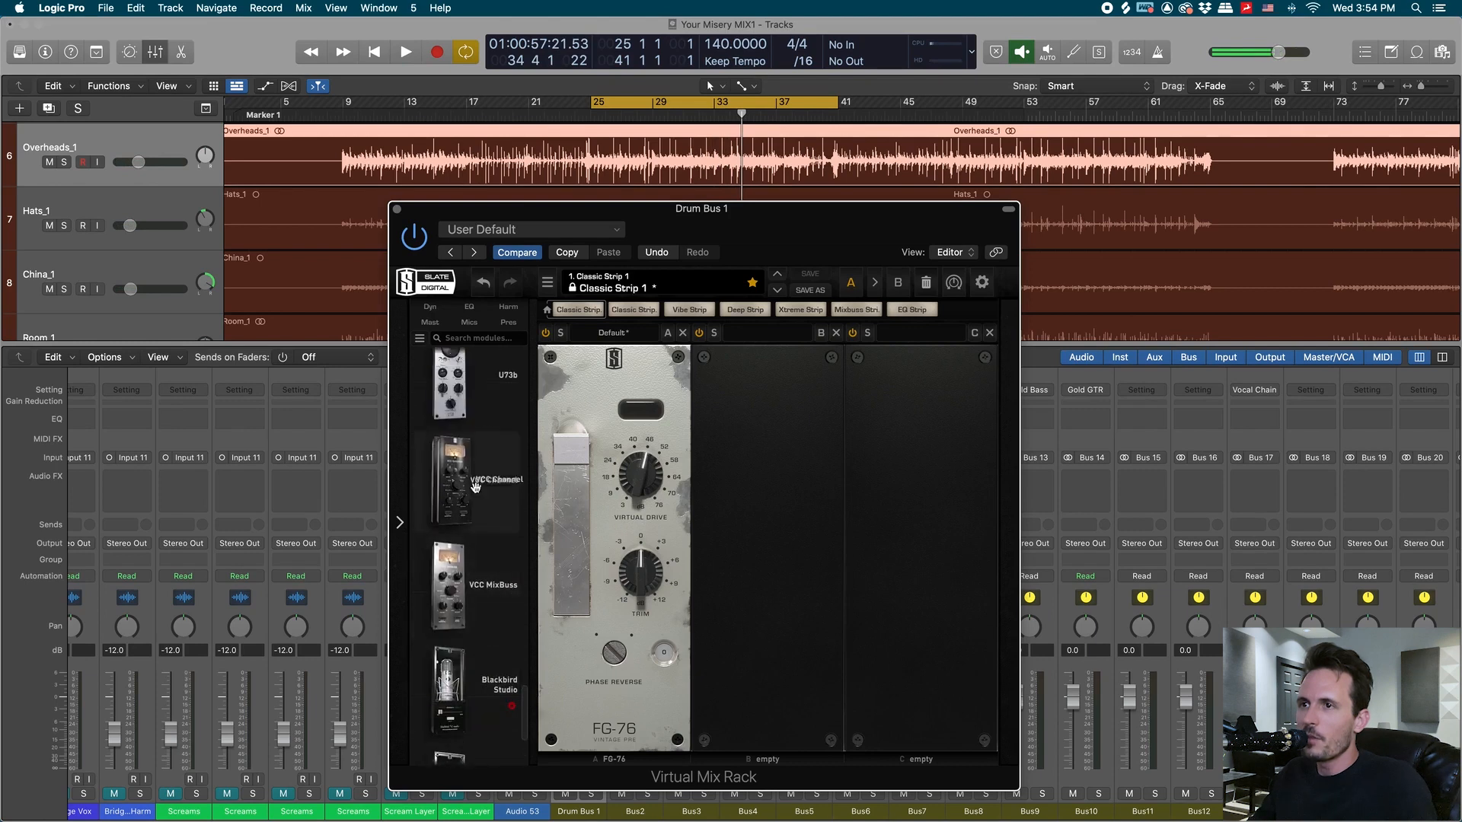
{"action": "left_click_drag", "start_coordinate": [449, 481], "coordinate": [769, 511]}
- Set the VCC Channel's linked input to -11.6 dB and output to +11.6 dB during playback, comparing against bypass
{"action": "key", "text": "space"}
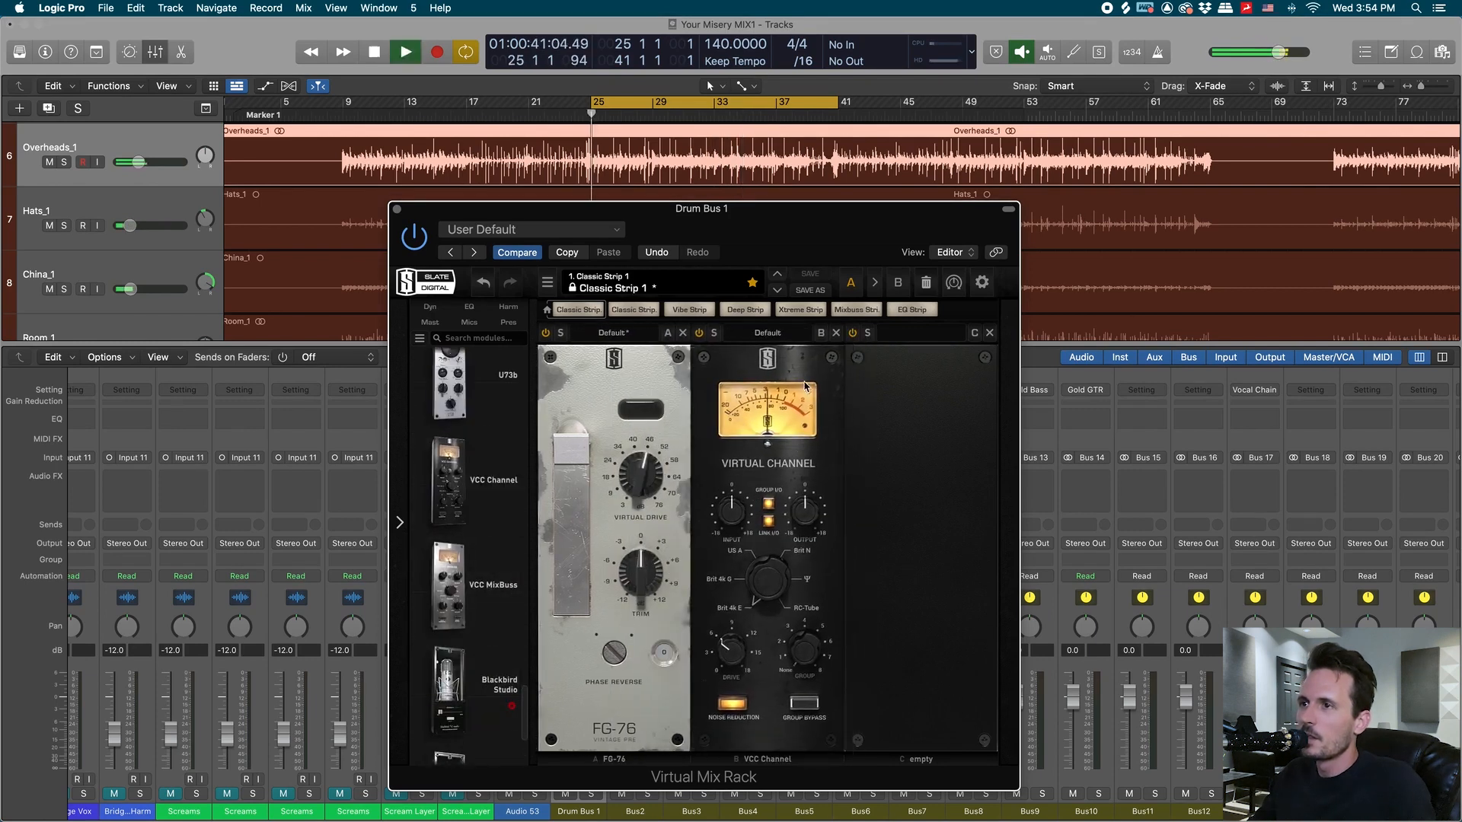
{"action": "left_click", "coordinate": [662, 324]}
{"action": "left_click", "coordinate": [662, 324]}
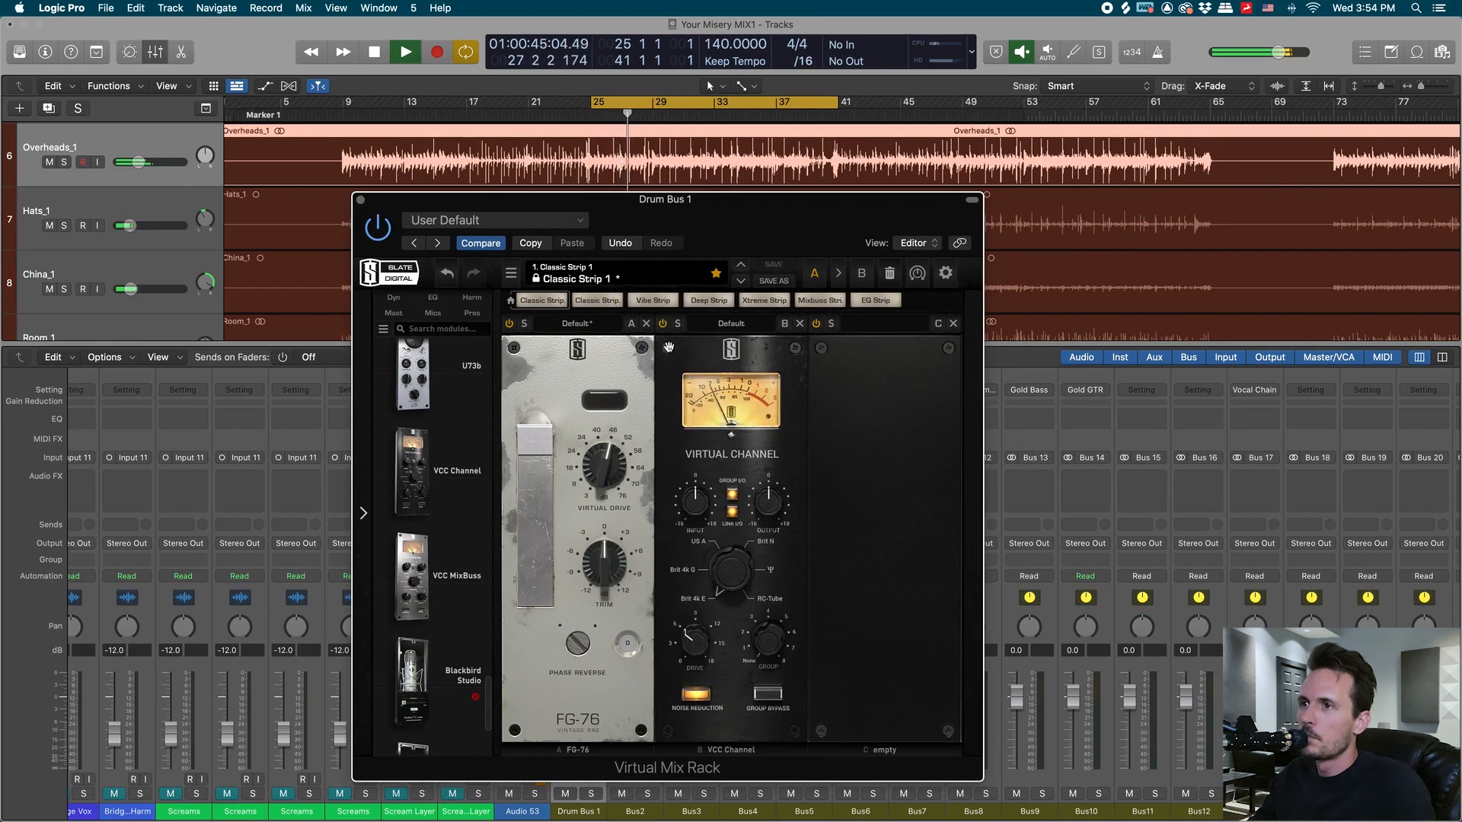
{"action": "mouse_move", "coordinate": [694, 501]}
{"action": "left_mouse_down"}
{"action": "mouse_move", "coordinate": [694, 536]}
{"action": "mouse_move", "coordinate": [701, 510]}
{"action": "left_mouse_up"}
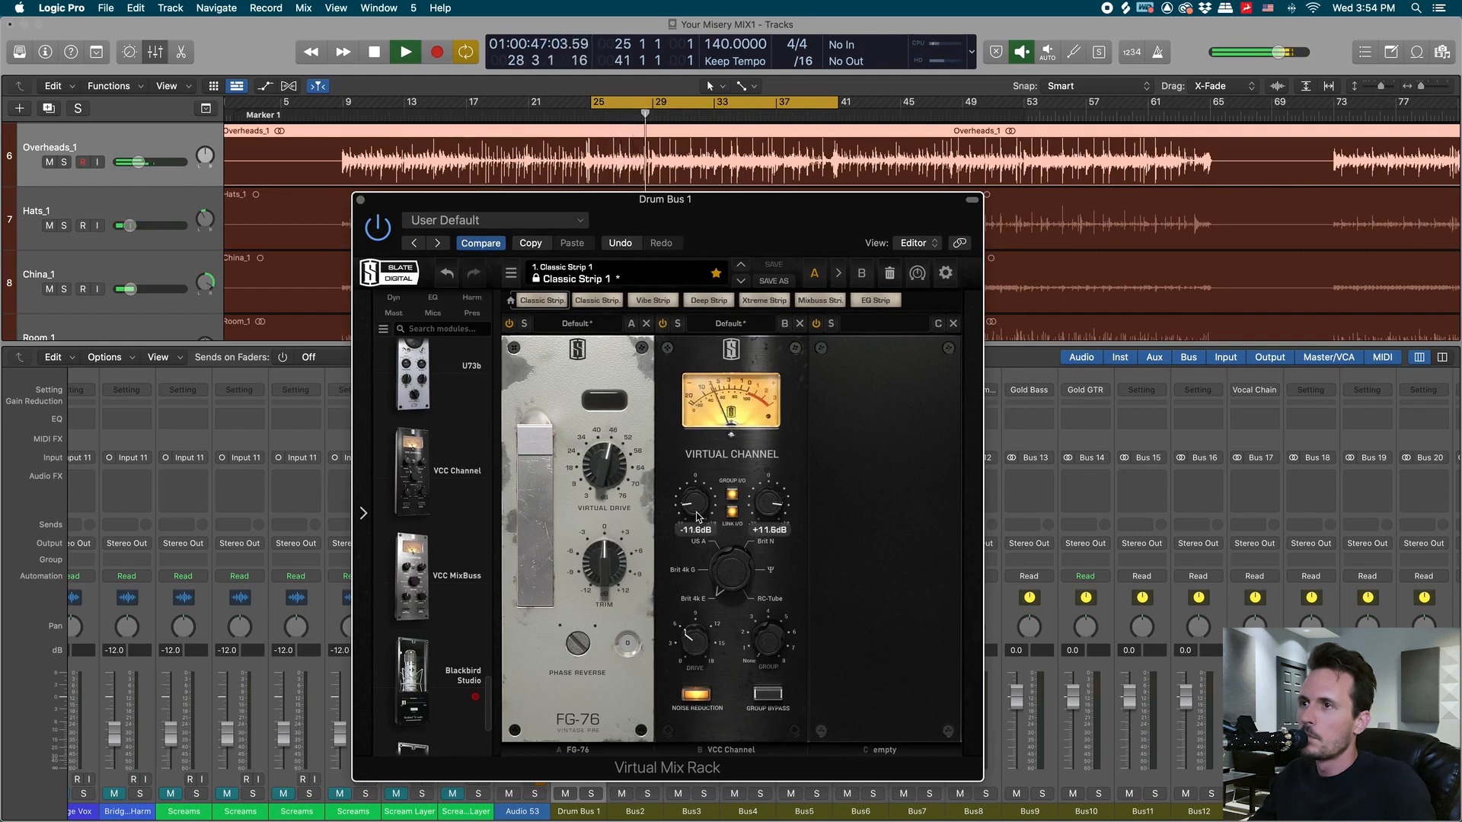
{"action": "left_click", "coordinate": [662, 323]}
{"action": "left_click", "coordinate": [662, 324]}
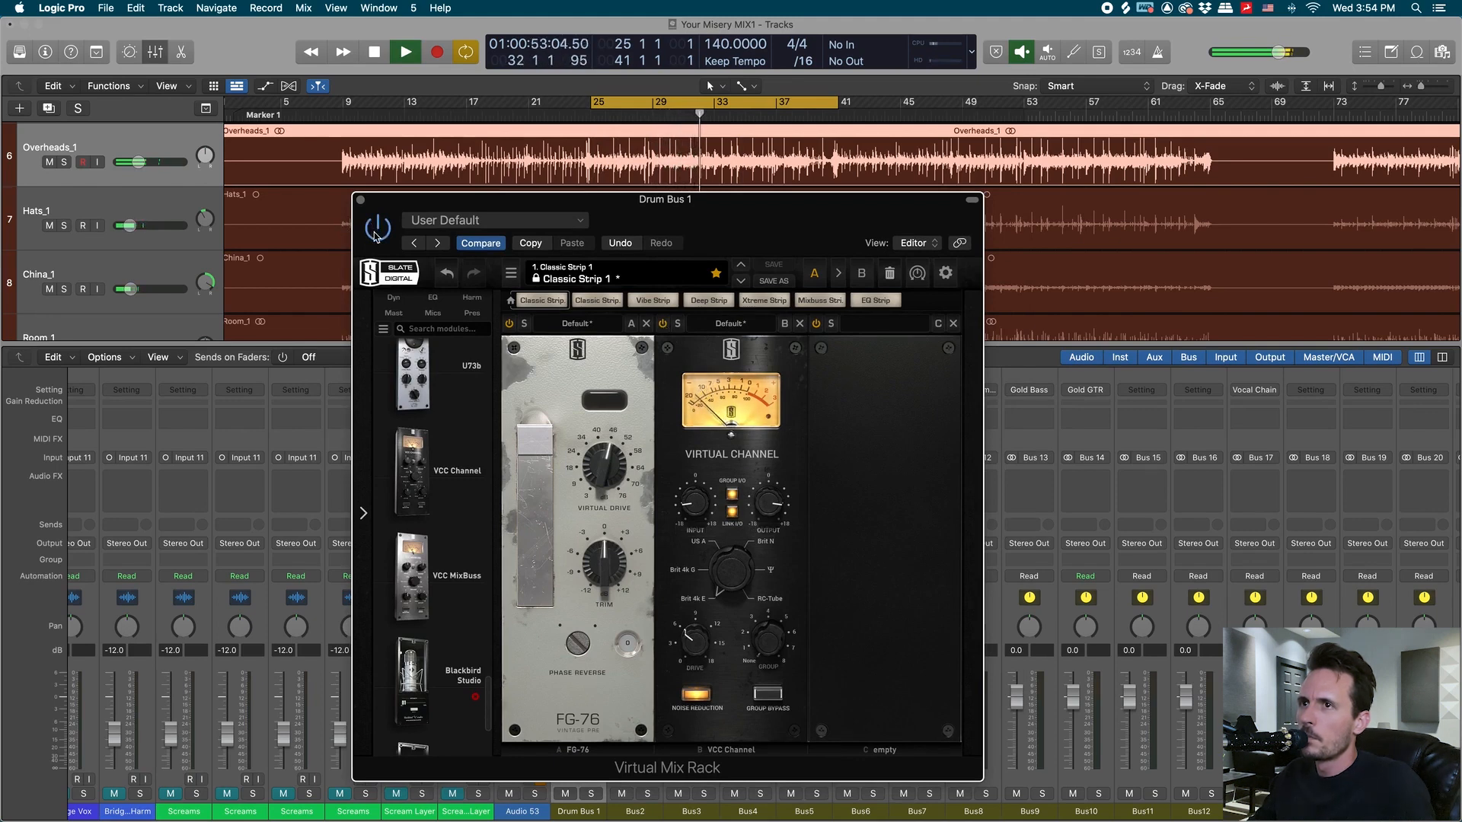
{"action": "key", "text": "space"}
- Audition the drum bus with both rack modules active and close the Virtual Mix Rack
{"action": "left_click_drag", "start_coordinate": [723, 227], "coordinate": [725, 222]}
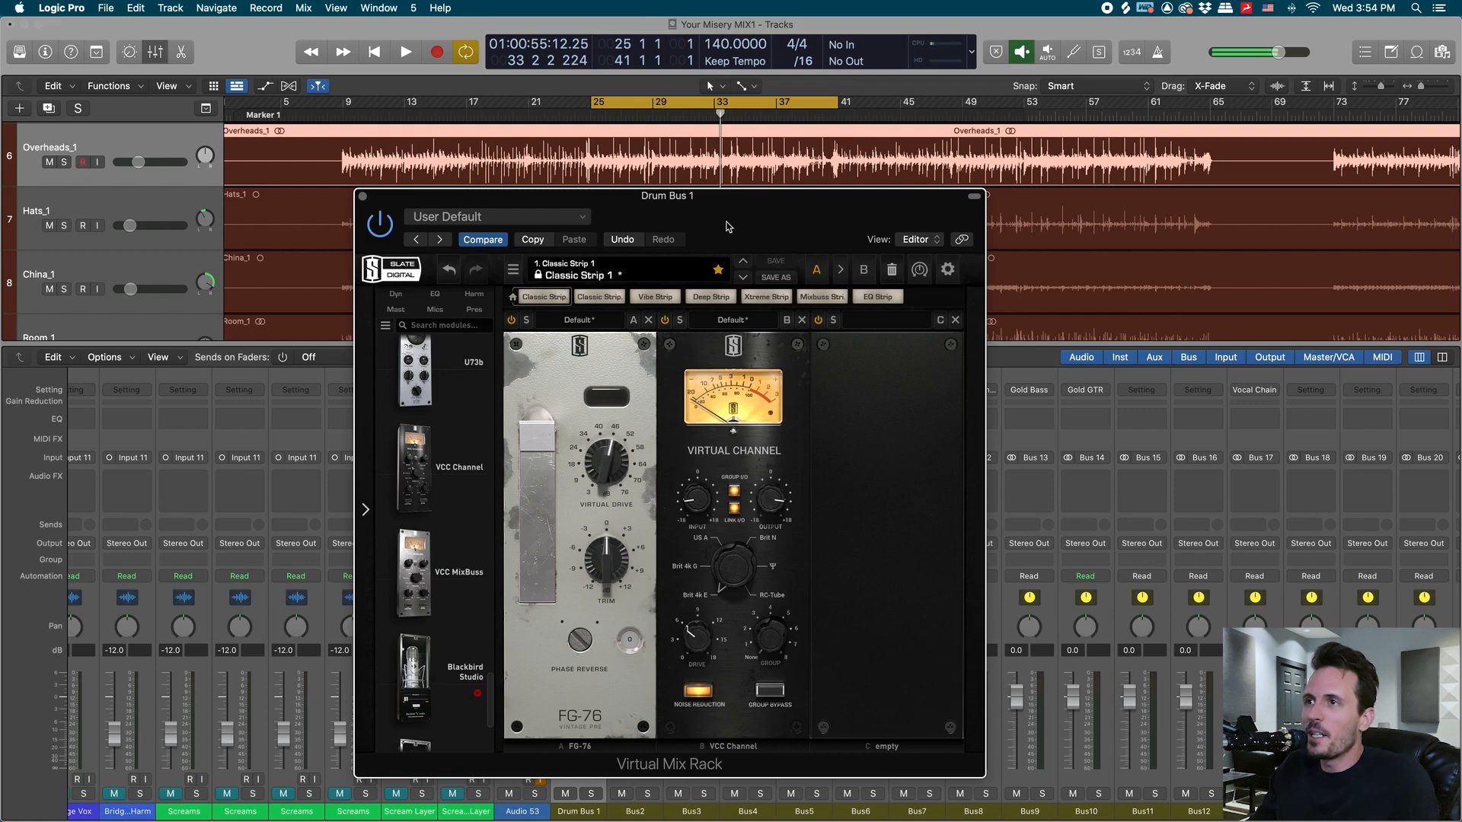
{"action": "left_click_drag", "start_coordinate": [729, 226], "coordinate": [726, 229]}
{"action": "key", "text": "space"}
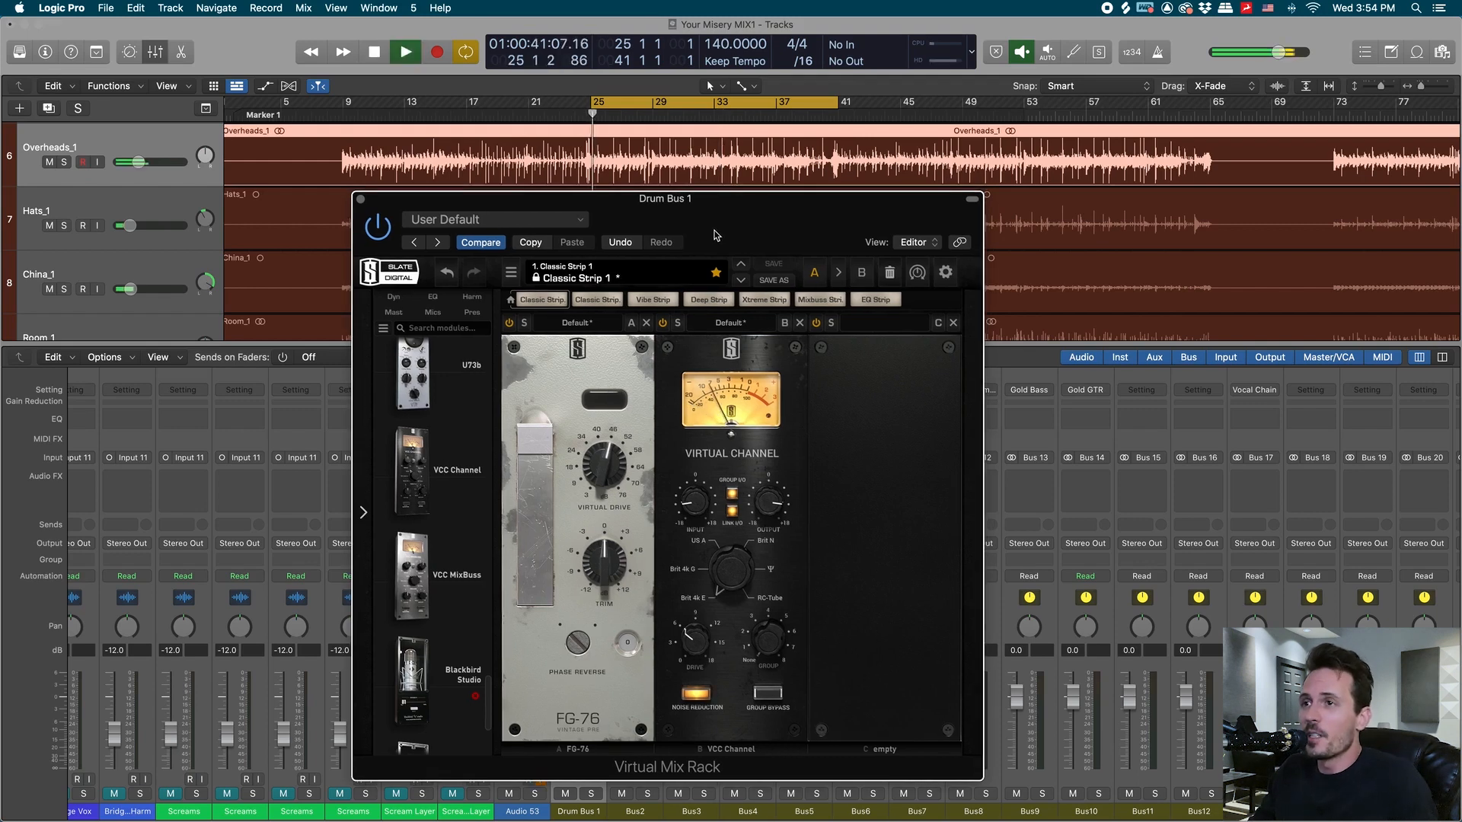
{"action": "left_click", "coordinate": [362, 199]}
{"action": "key", "text": "space"}
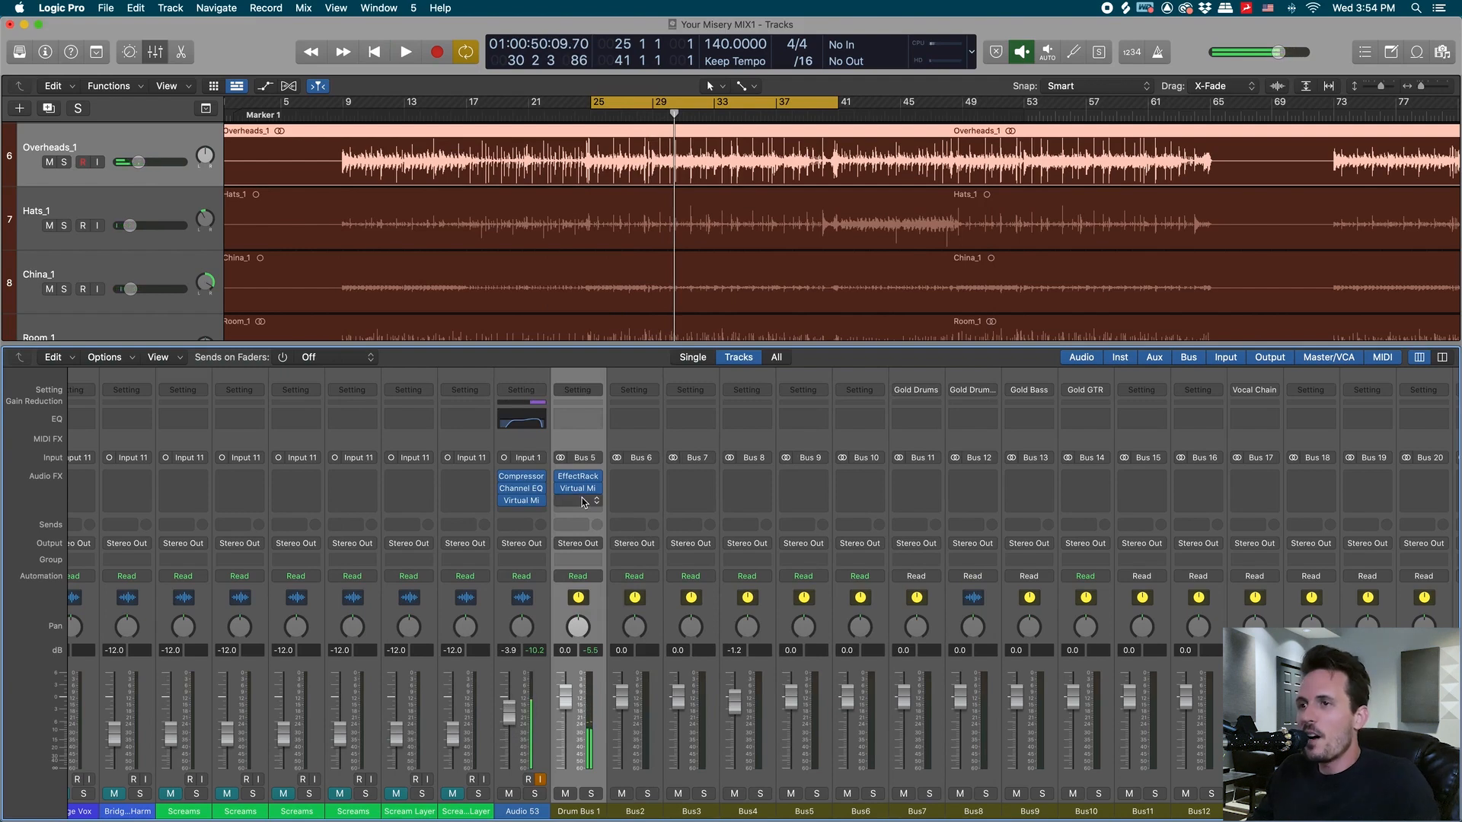
- Insert Slate Digital's VBC FG-MU compressor after the Virtual Mix Rack on Drum Bus 1
{"action": "left_click", "coordinate": [583, 501]}
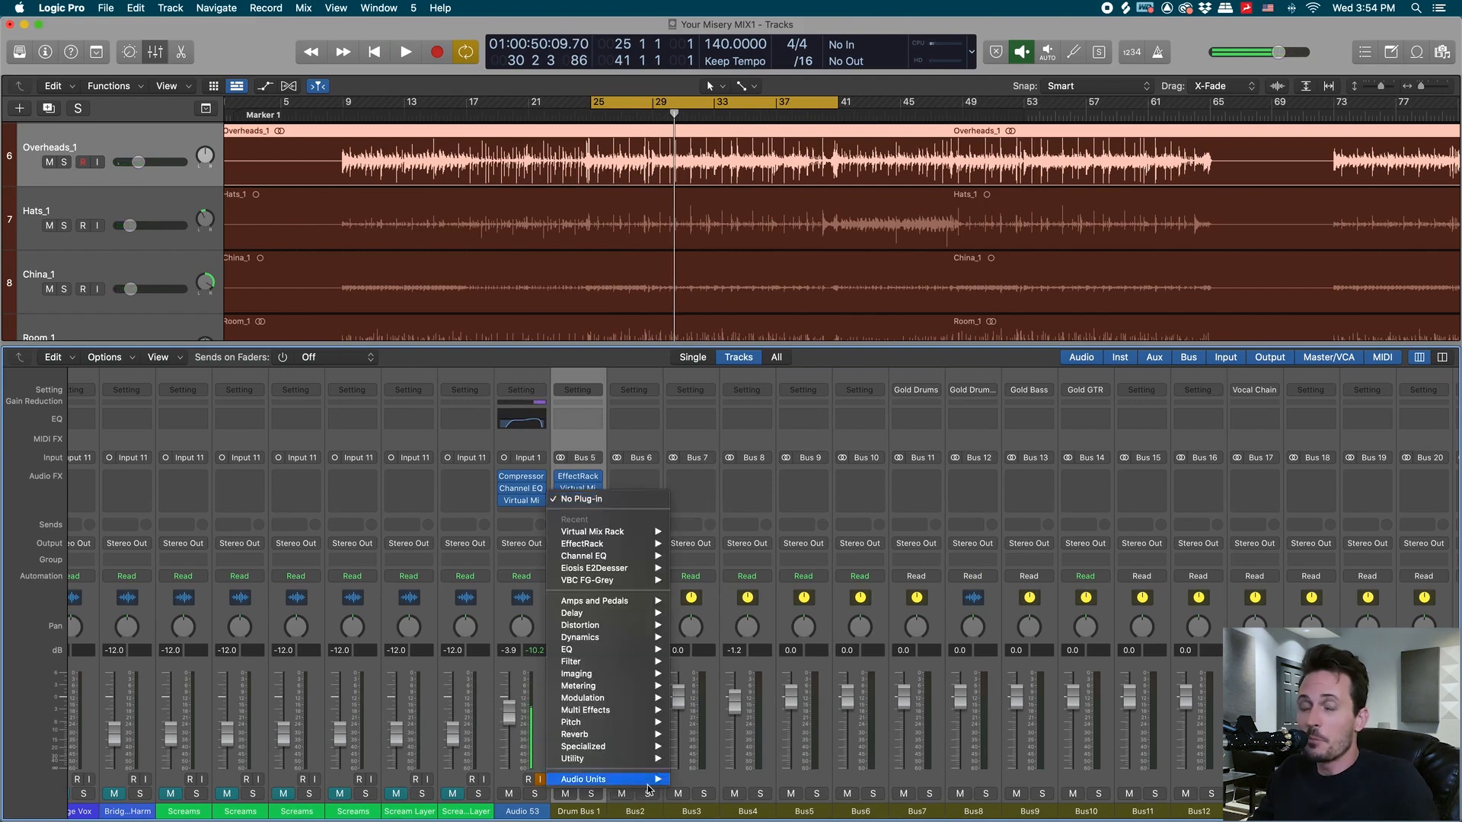
{"action": "mouse_move", "coordinate": [650, 780]}
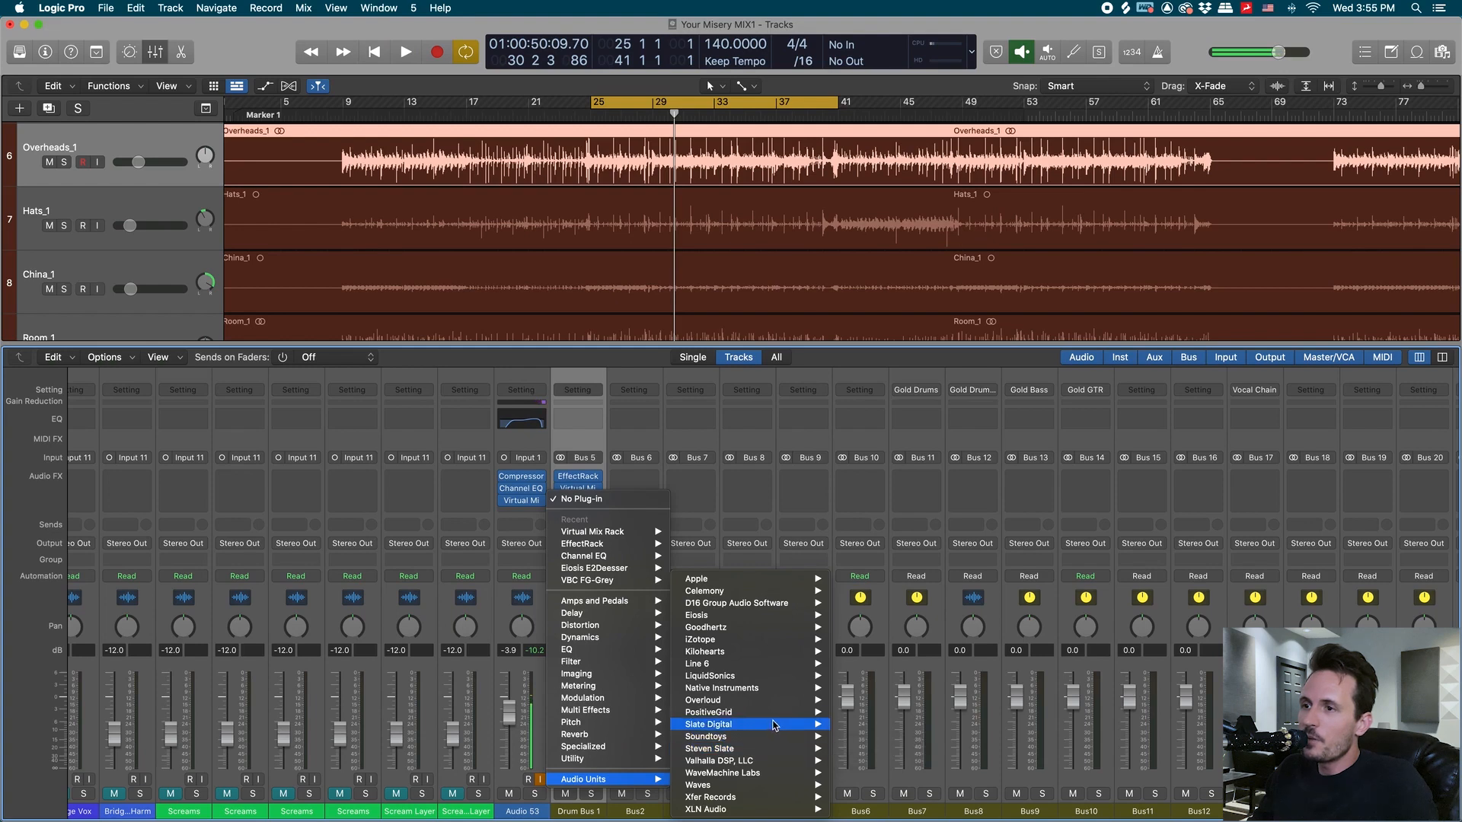
{"action": "mouse_move", "coordinate": [774, 725]}
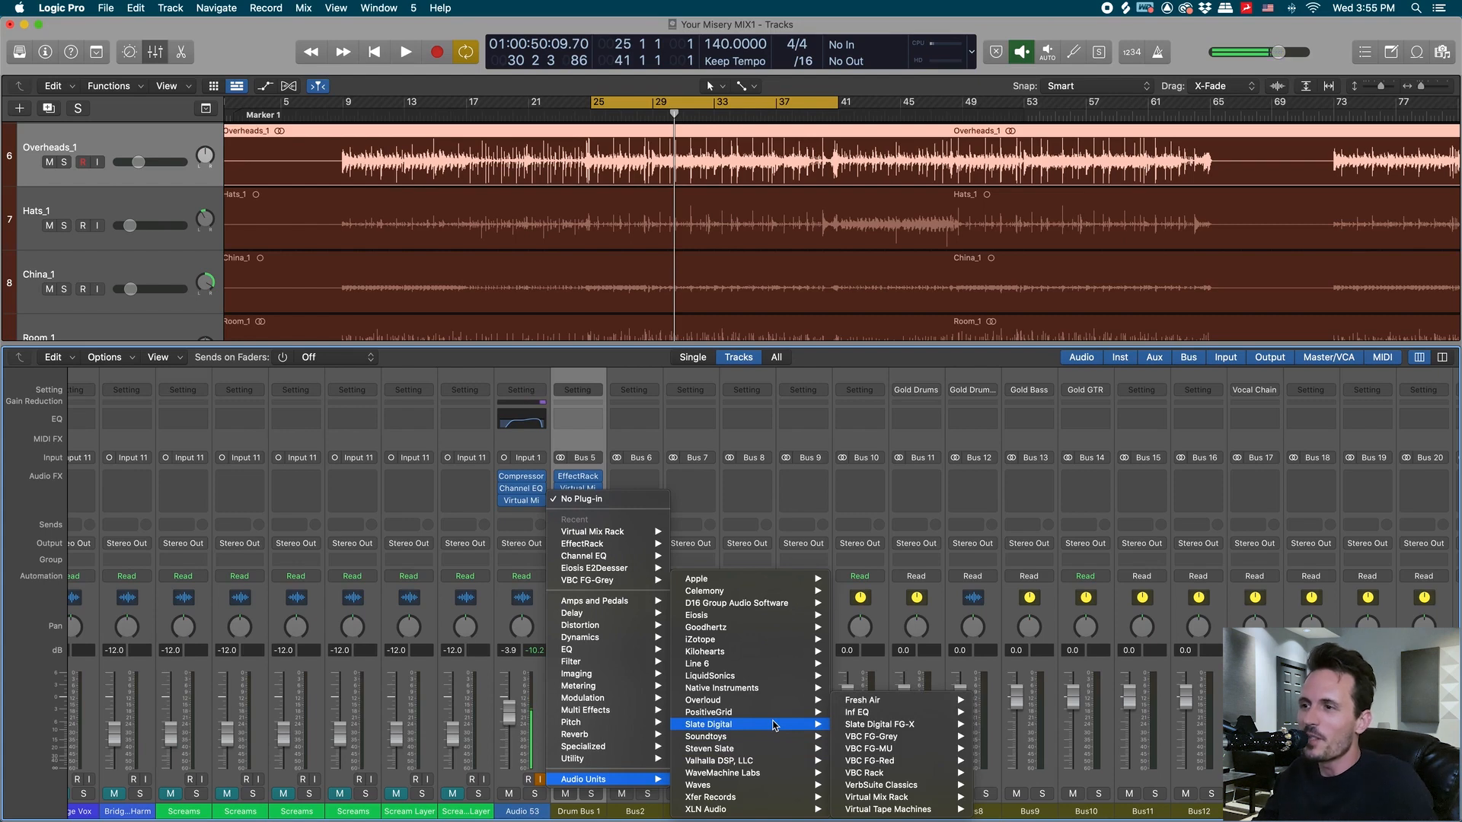
{"action": "mouse_move", "coordinate": [919, 750]}
{"action": "left_click", "coordinate": [999, 750]}
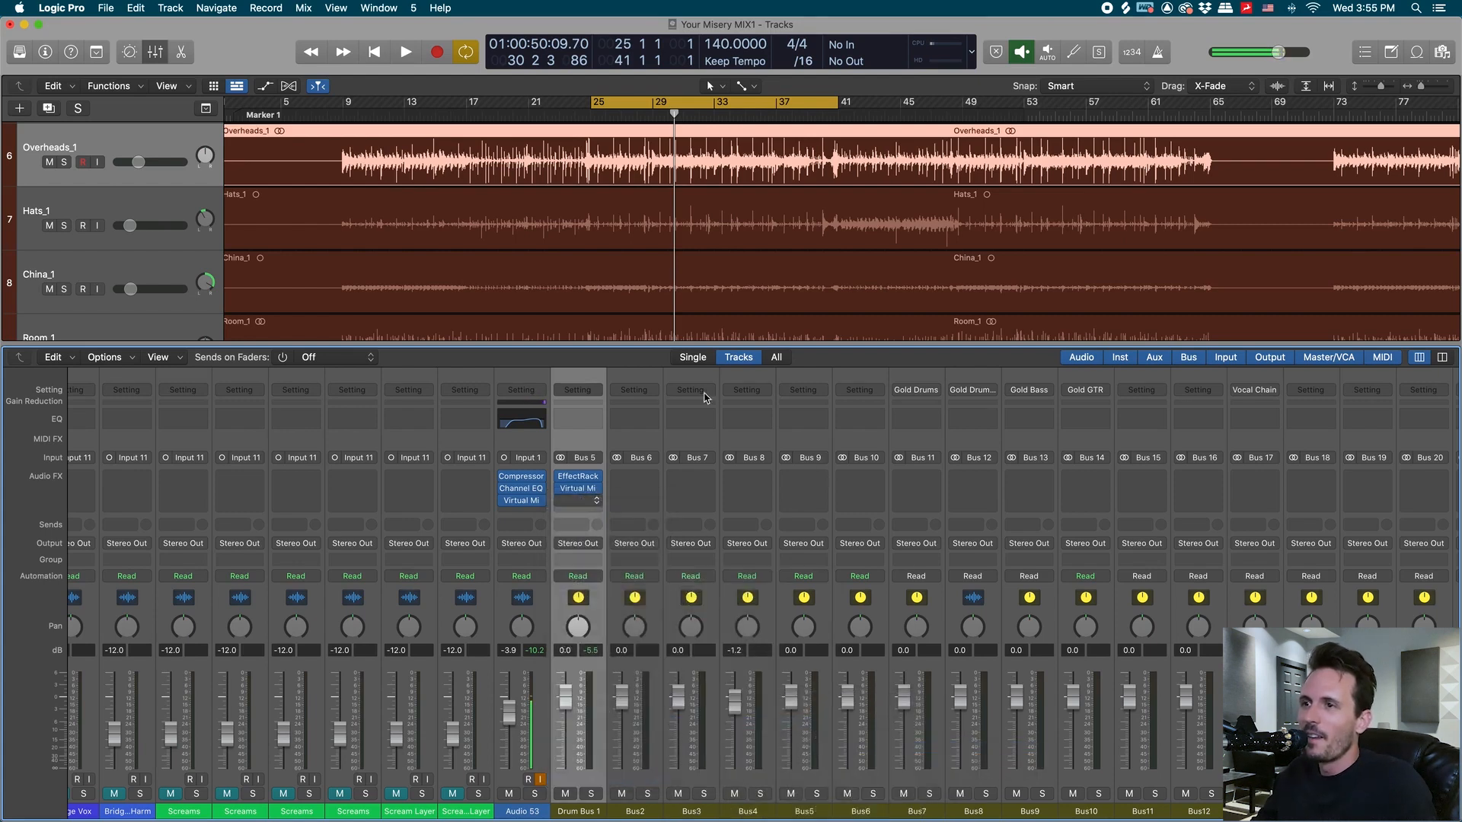
{"action": "mouse_move", "coordinate": [833, 290]}
{"action": "left_mouse_down"}
{"action": "mouse_move", "coordinate": [826, 322]}
{"action": "mouse_move", "coordinate": [833, 301]}
{"action": "left_mouse_up"}
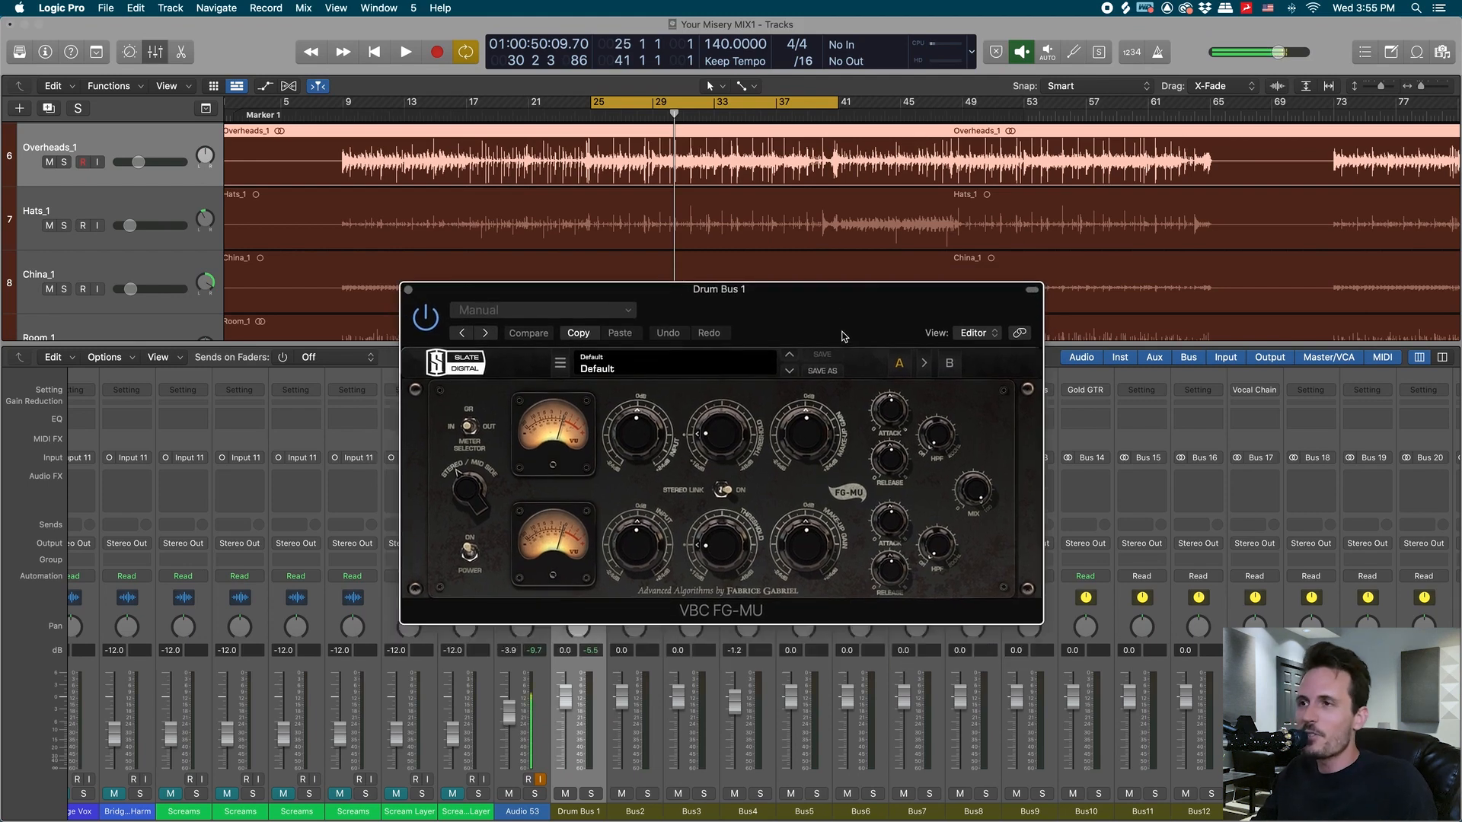
- Set the FG-MU's attack to 4.5 and threshold to -22.2 during playback, comparing the compression against bypass
{"action": "key", "text": "space"}
{"action": "left_click", "coordinate": [425, 318]}
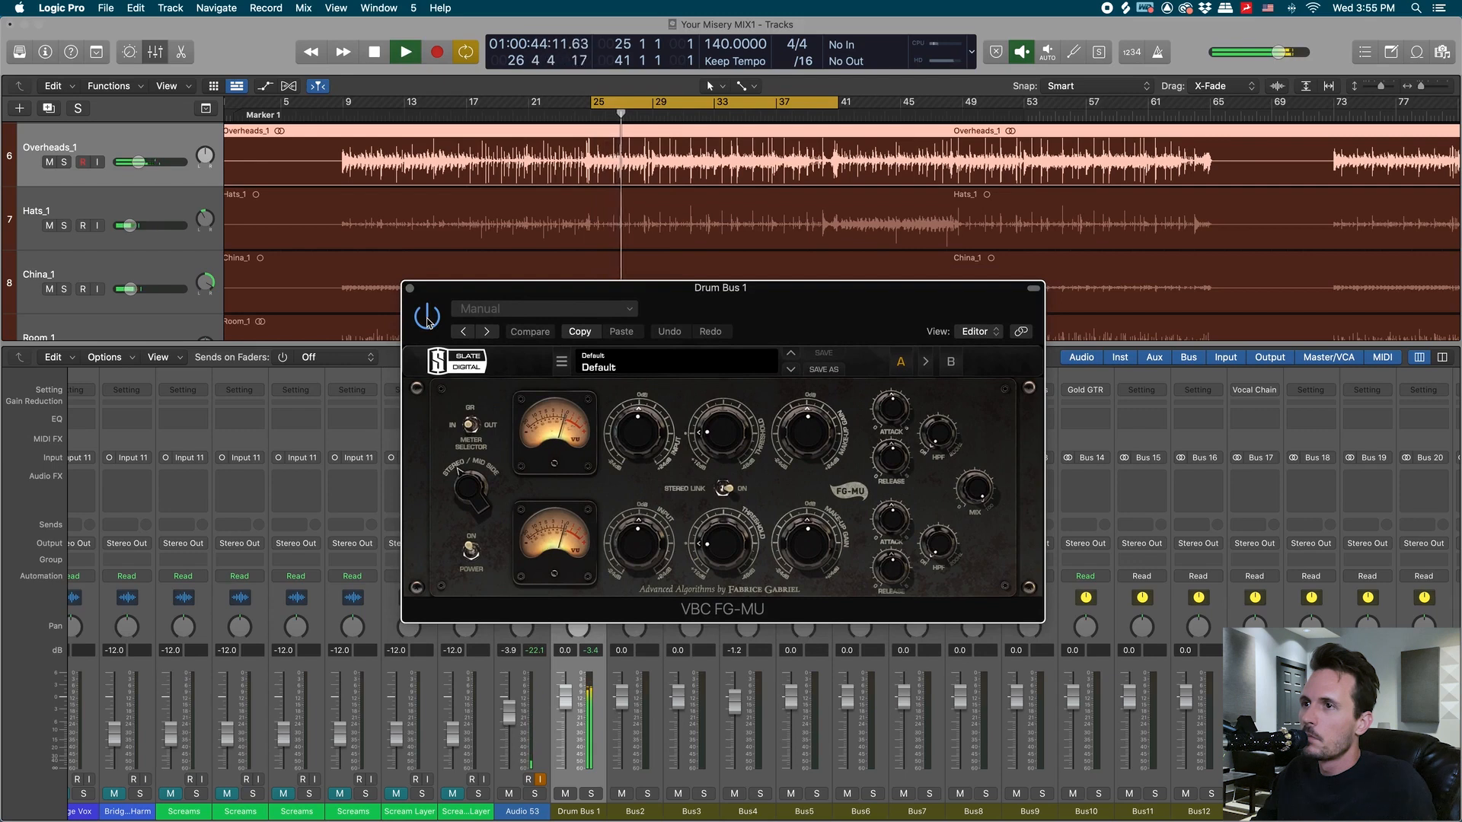
{"action": "left_click_drag", "start_coordinate": [719, 441], "coordinate": [736, 388]}
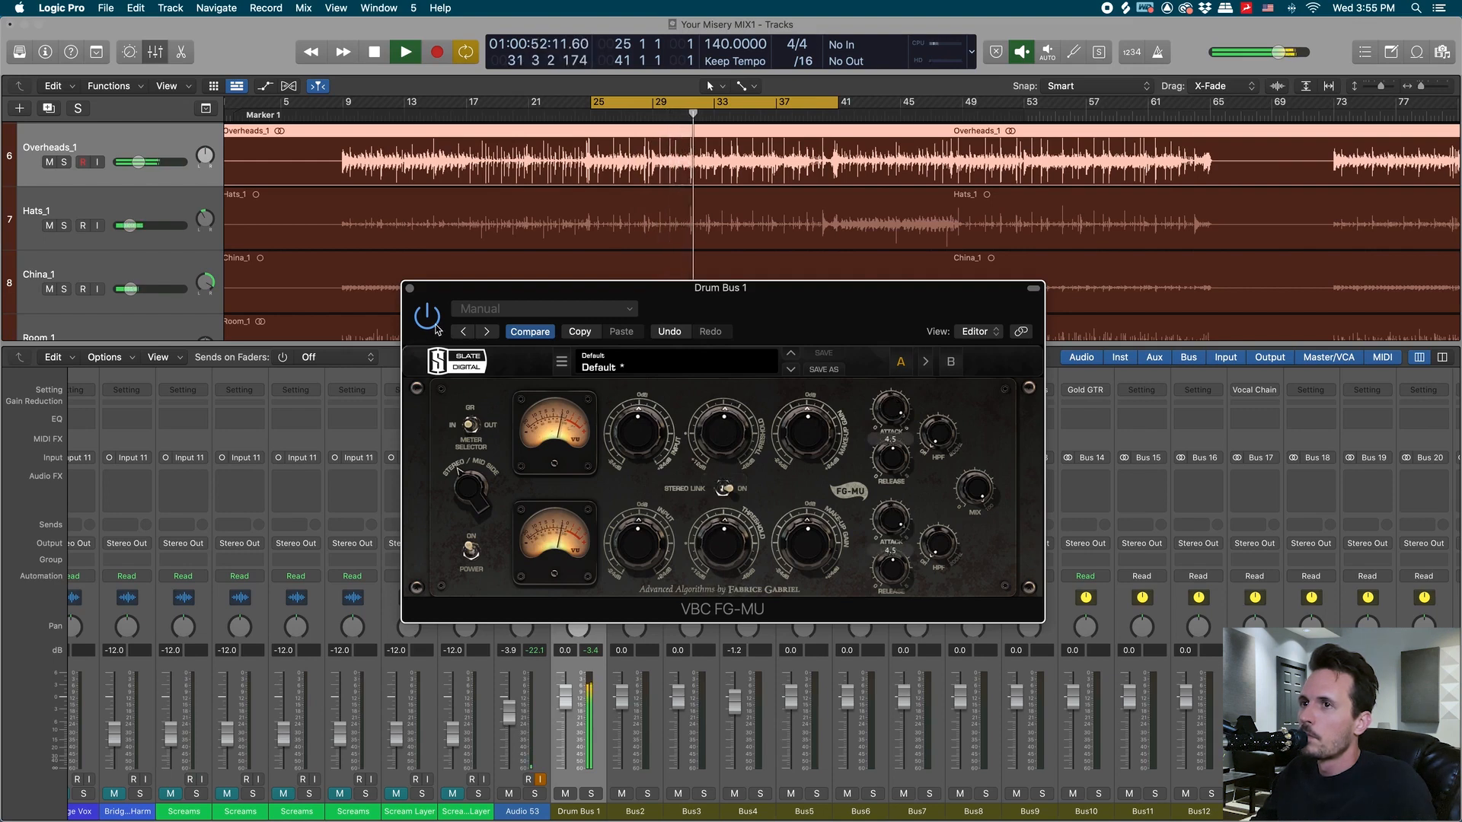
{"action": "left_click", "coordinate": [429, 318]}
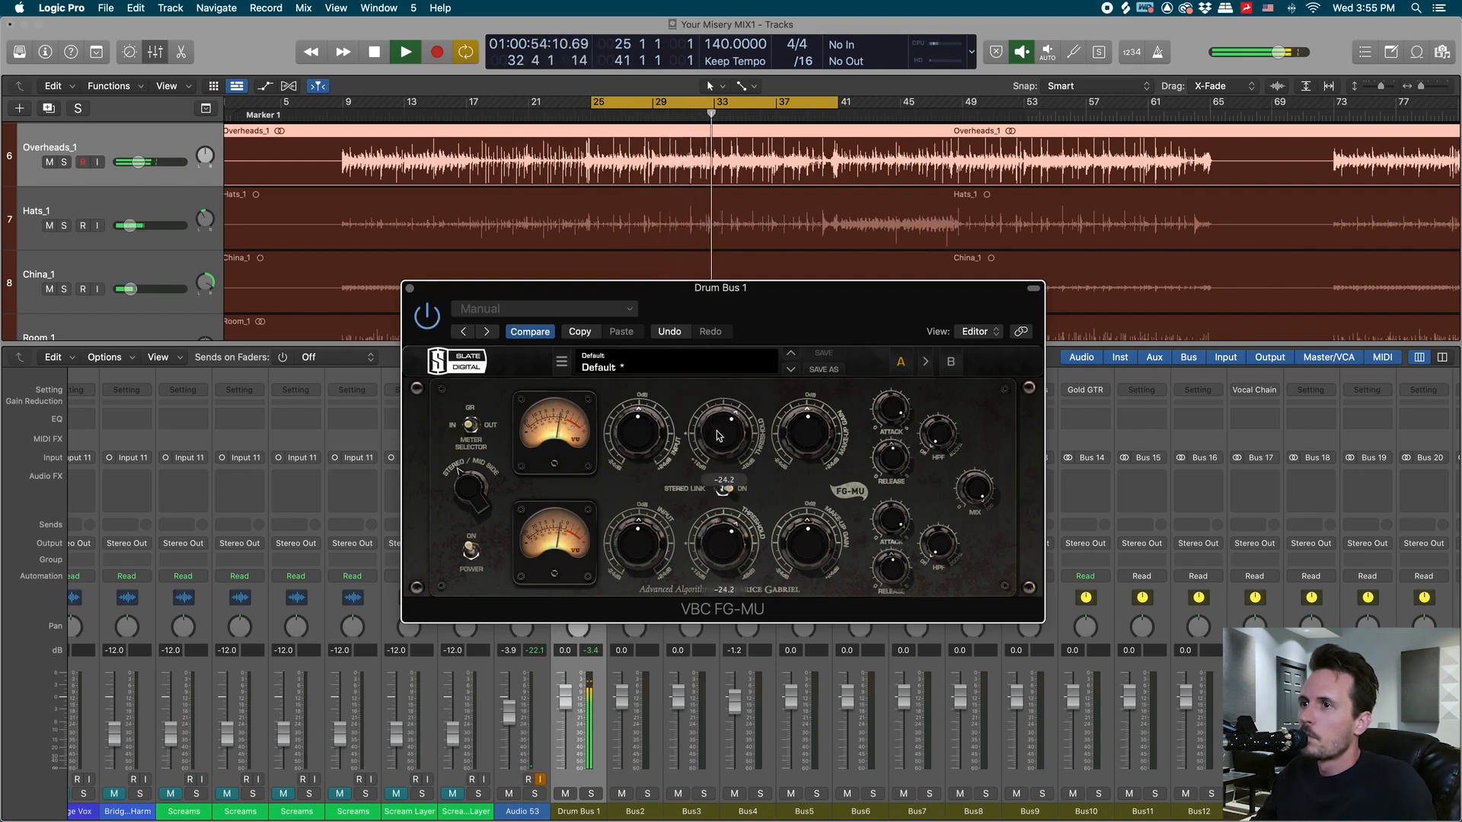
{"action": "left_click_drag", "start_coordinate": [729, 427], "coordinate": [726, 439]}
{"action": "left_click", "coordinate": [428, 319]}
{"action": "left_click", "coordinate": [429, 319]}
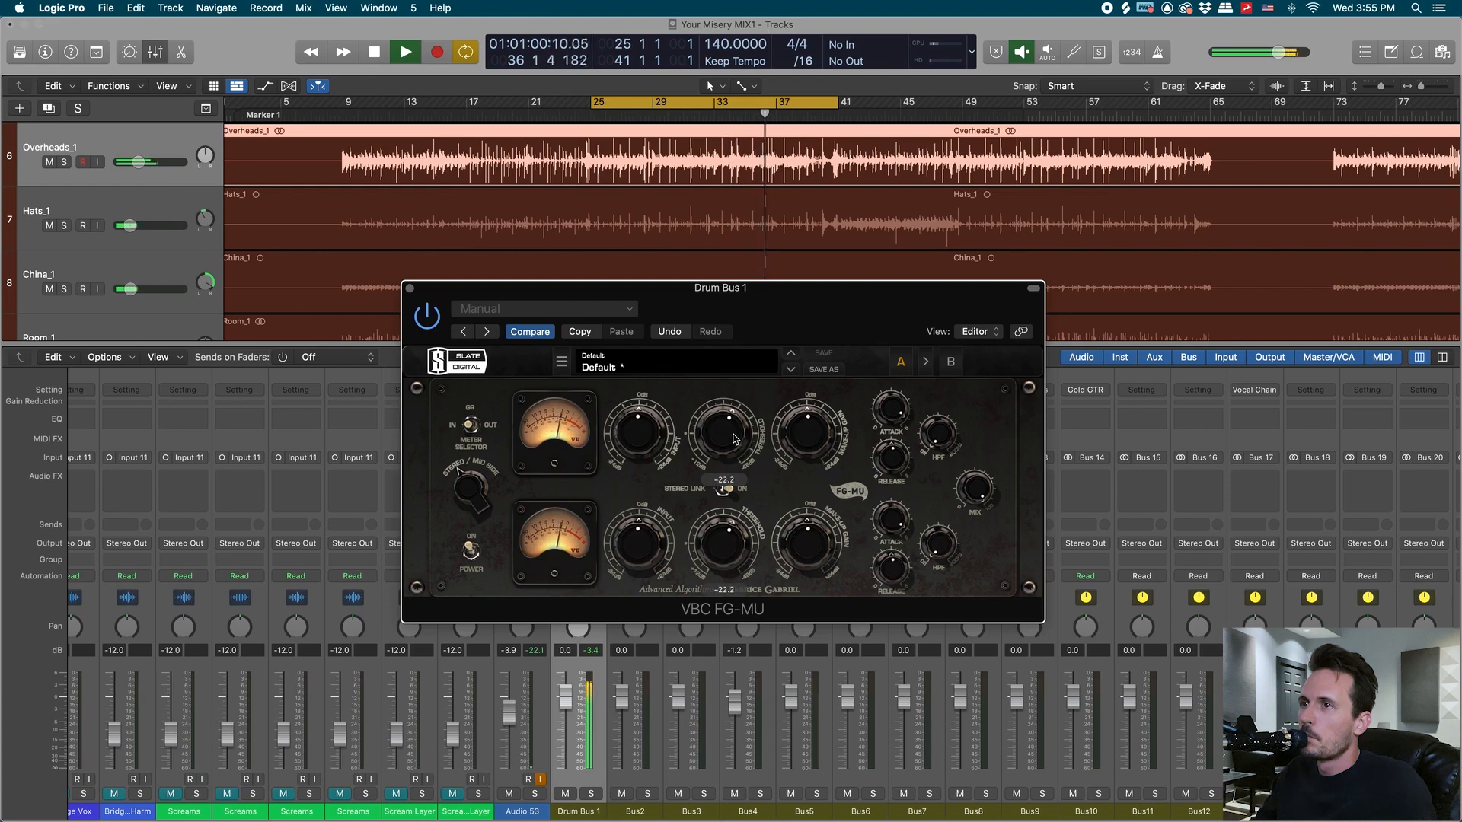
{"action": "key", "text": "space"}
- Set the FG-MU's attack to 4.0 and fine-tune its release and threshold during playback
{"action": "left_click_drag", "start_coordinate": [812, 316], "coordinate": [880, 351]}
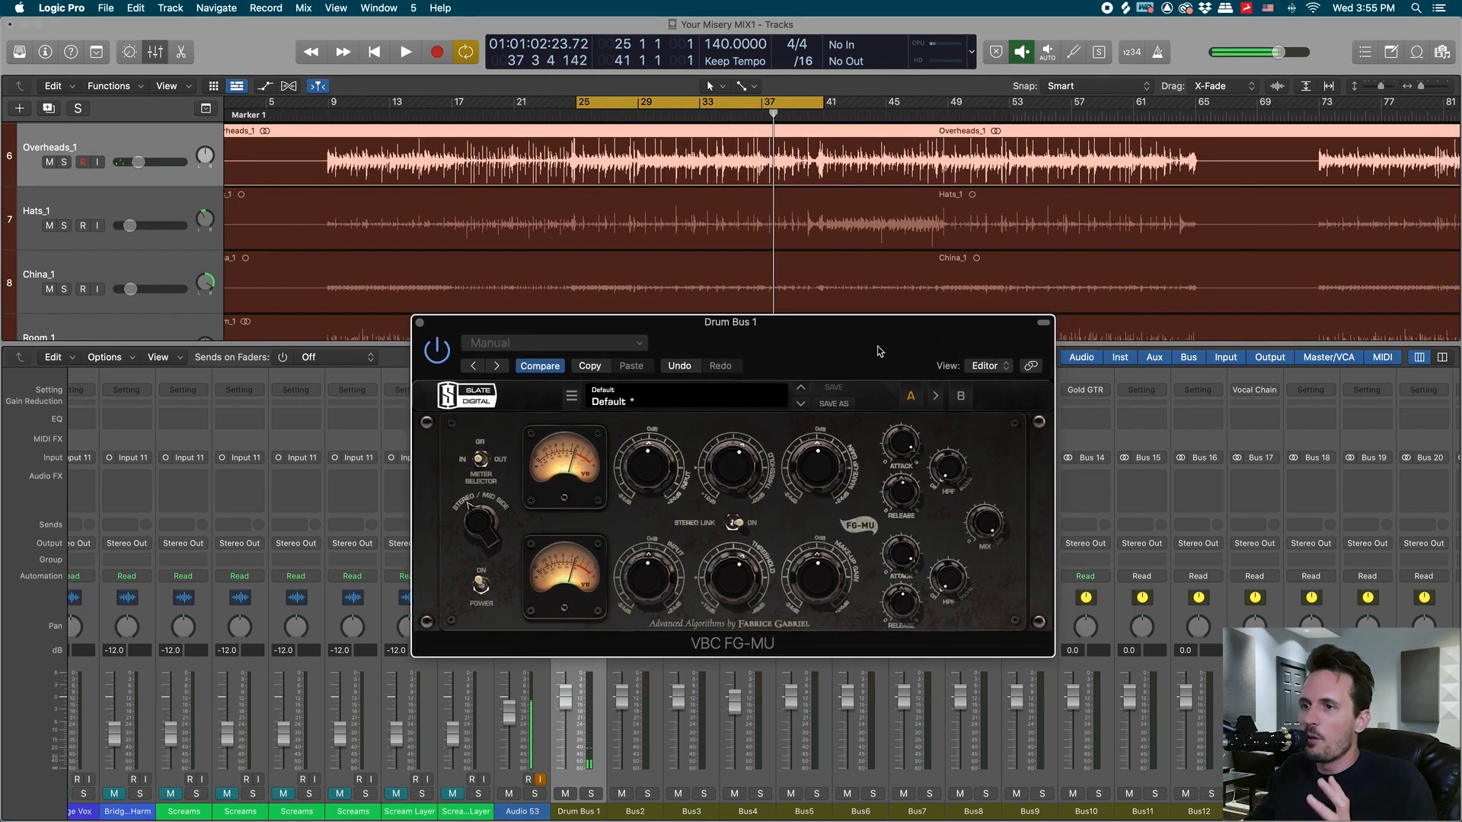
{"action": "left_click_drag", "start_coordinate": [879, 351], "coordinate": [807, 353]}
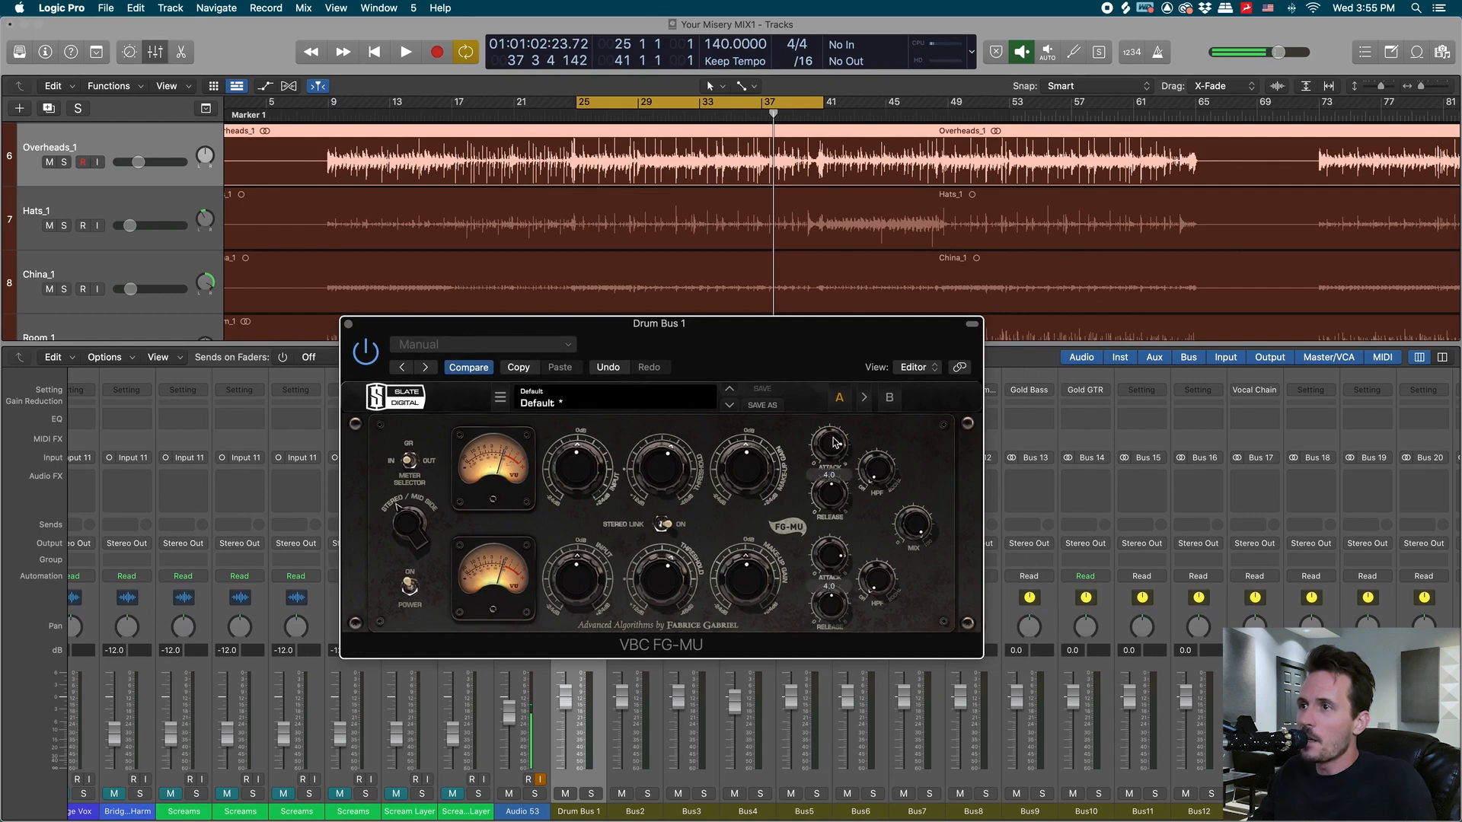
{"action": "left_click_drag", "start_coordinate": [804, 359], "coordinate": [820, 354]}
{"action": "key", "text": "space"}
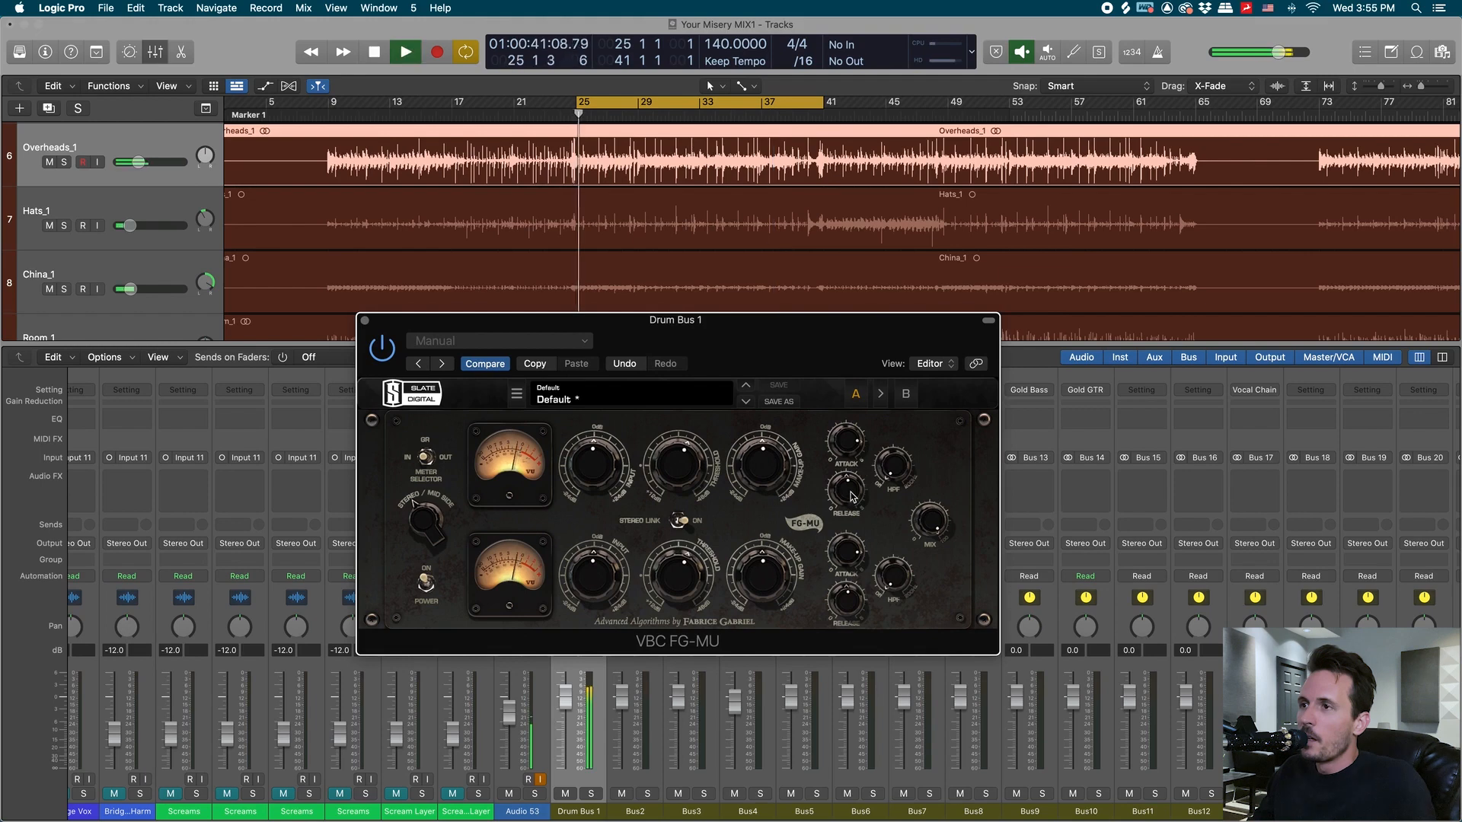
{"action": "mouse_move", "coordinate": [849, 494]}
{"action": "left_mouse_down"}
{"action": "mouse_move", "coordinate": [843, 521]}
{"action": "mouse_move", "coordinate": [847, 506]}
{"action": "left_mouse_up"}
{"action": "left_click_drag", "start_coordinate": [688, 472], "coordinate": [689, 466]}
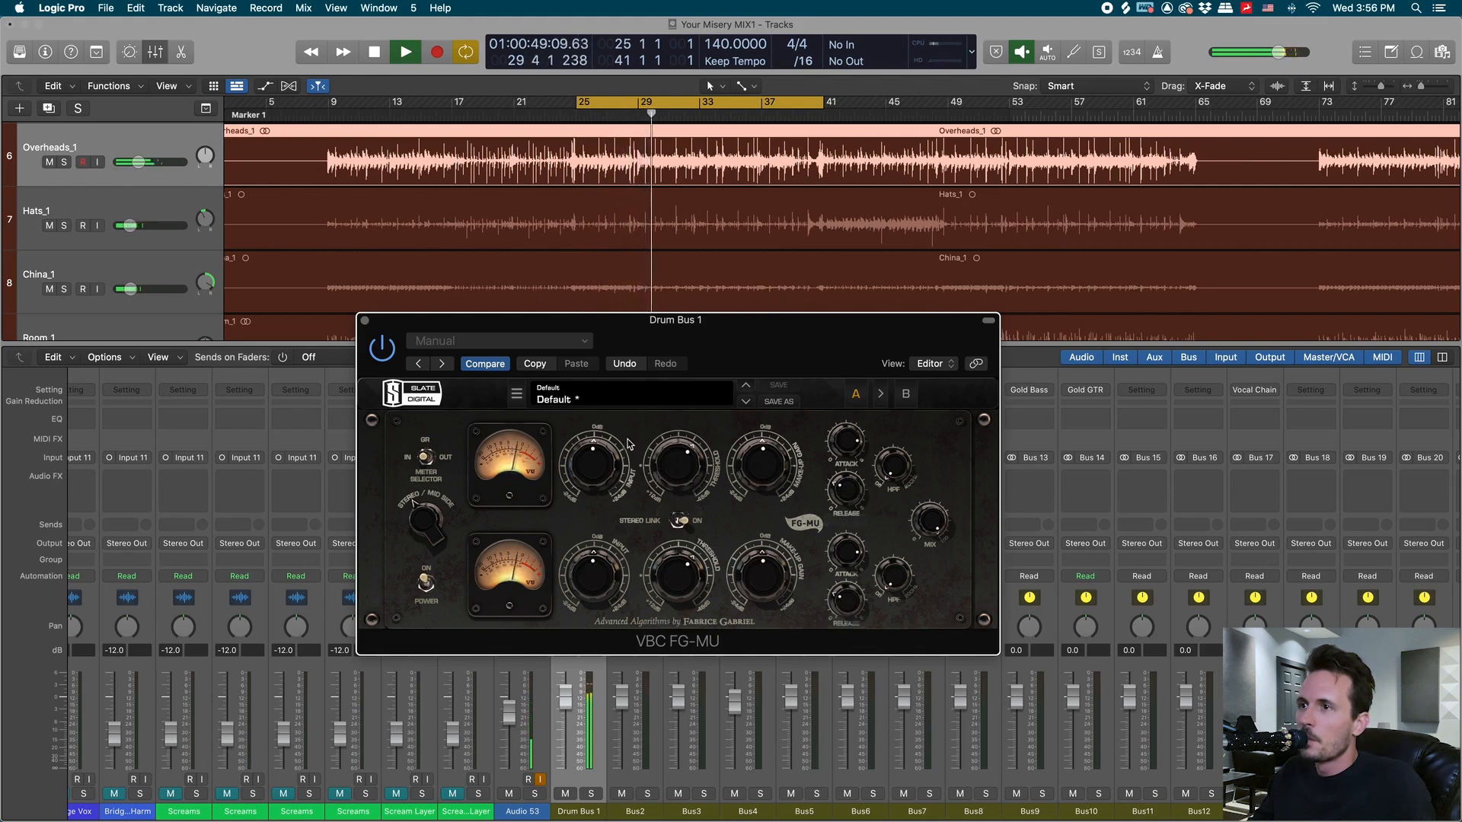
- Set the FG-MU's make-up gain to 0.4 dB, compare it against bypass, and close the compressor
{"action": "left_click", "coordinate": [382, 348]}
{"action": "left_click", "coordinate": [382, 349]}
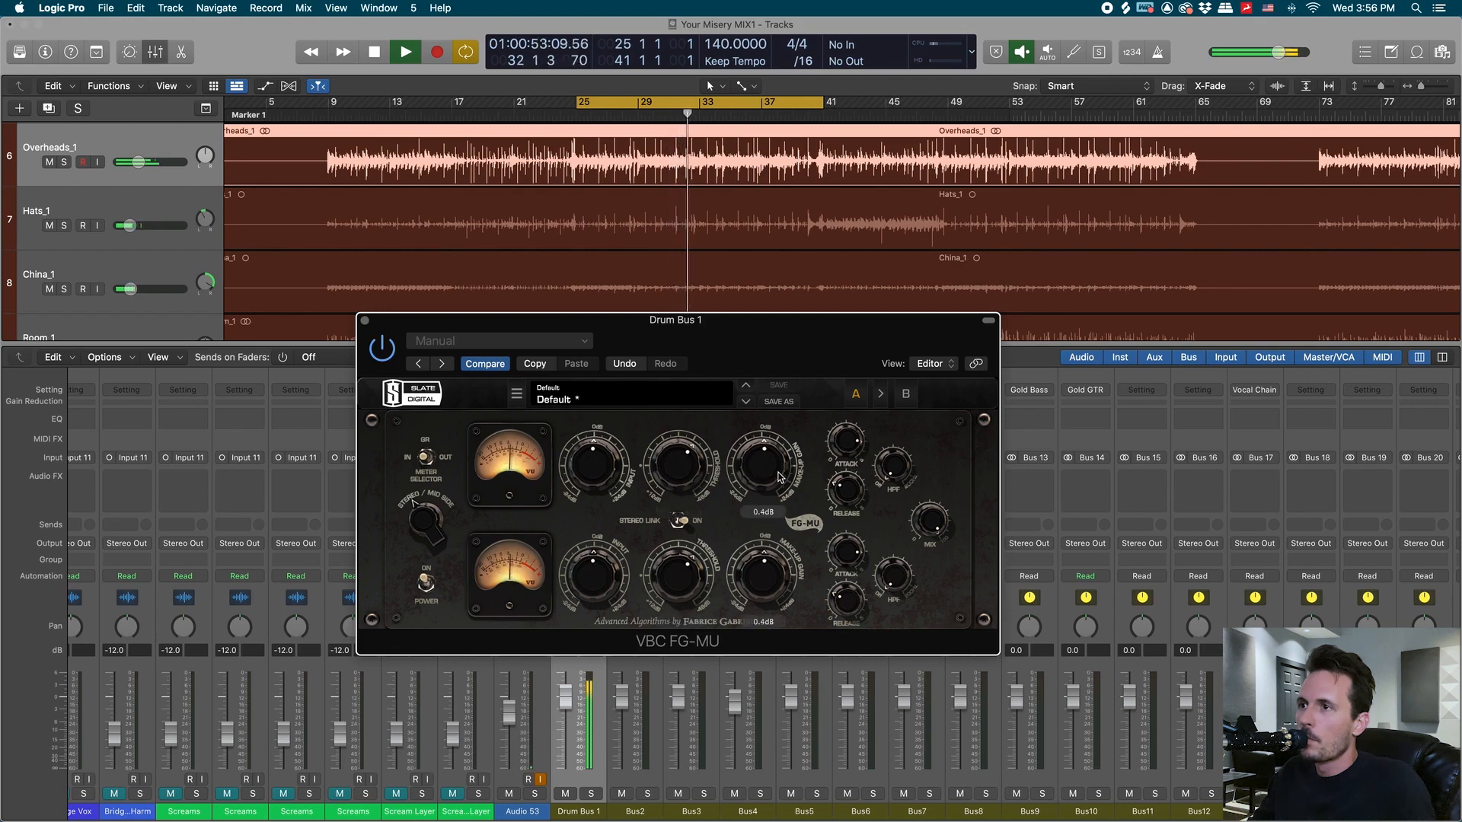
{"action": "left_click", "coordinate": [380, 350]}
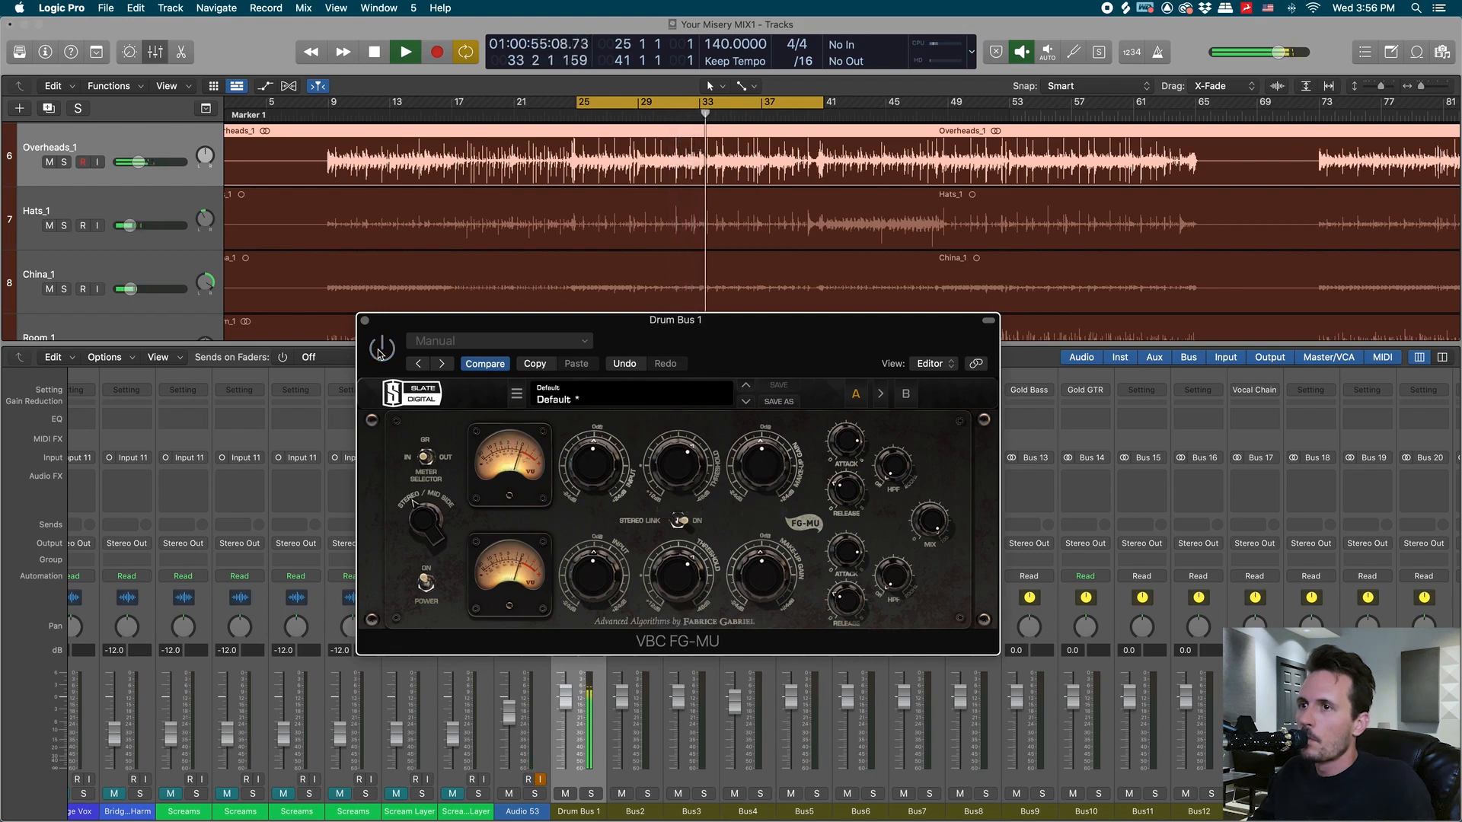
{"action": "left_click", "coordinate": [381, 350]}
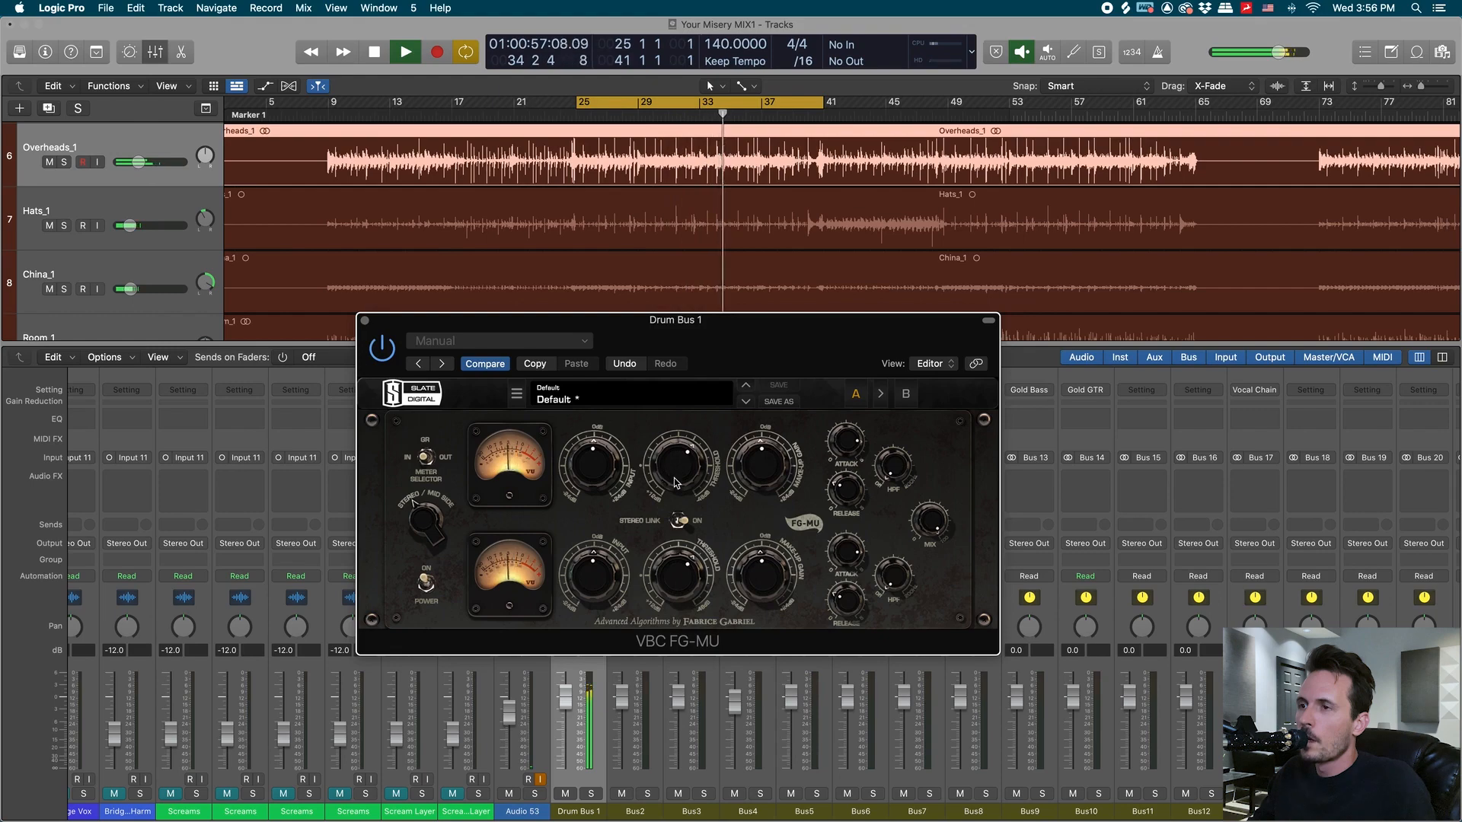
{"action": "key", "text": "space"}
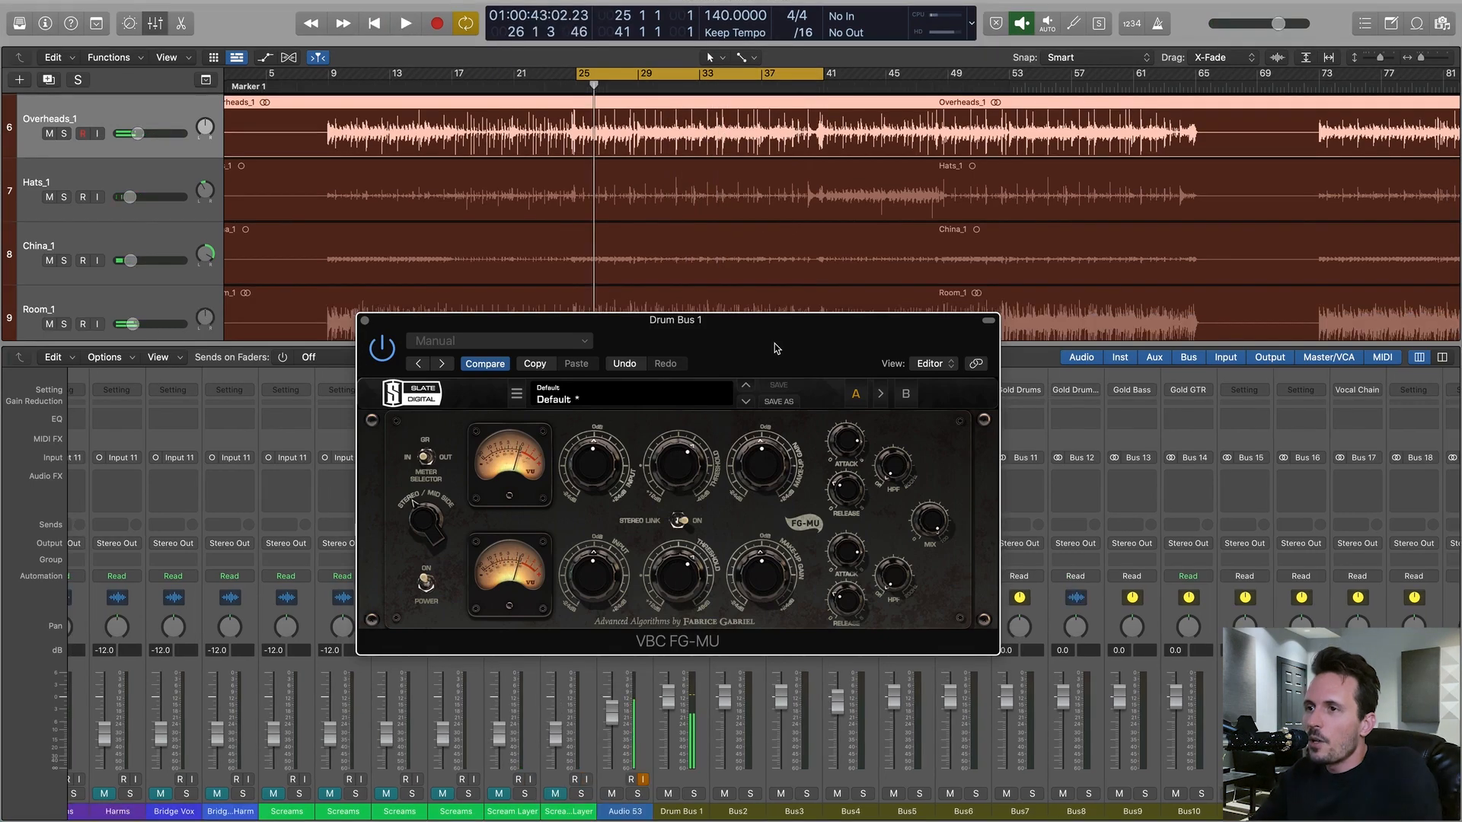
{"action": "left_click", "coordinate": [364, 321]}
{"action": "left_click", "coordinate": [680, 81]}
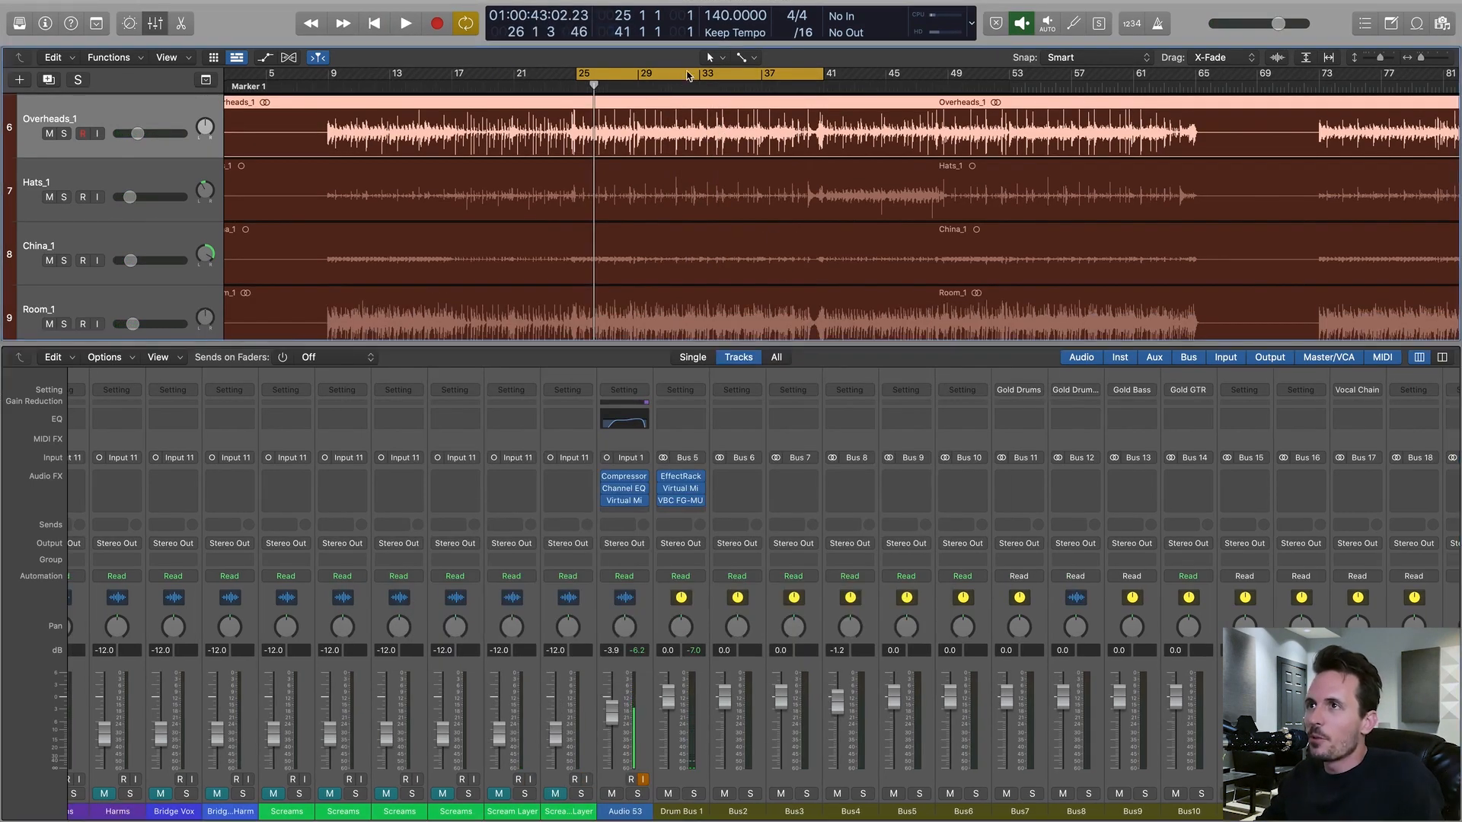
- Play the drum mix from about bar 31 and lower Room_1's level to -19.0 dB
{"action": "left_click", "coordinate": [669, 85]}
{"action": "key", "text": "space"}
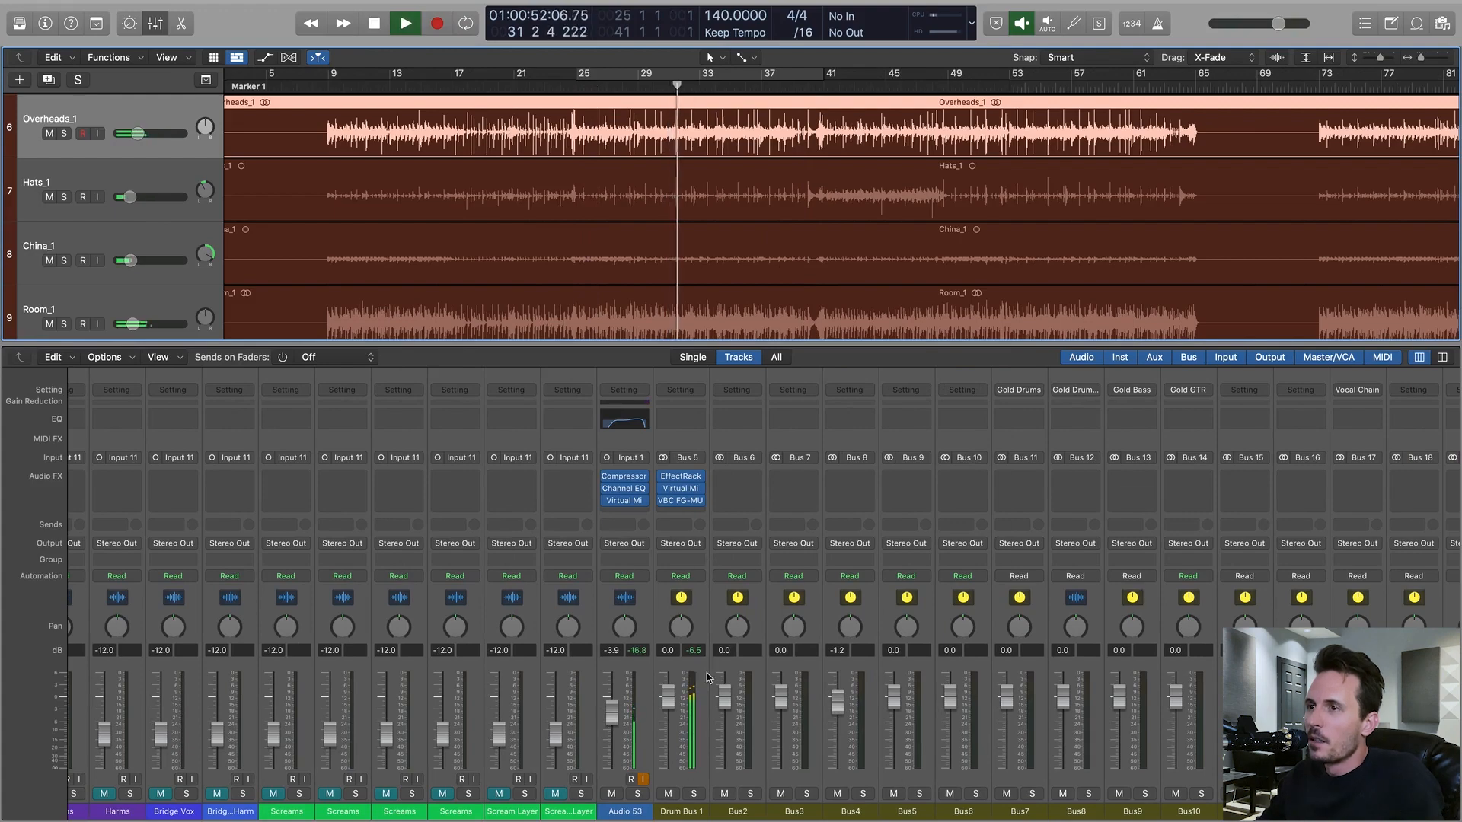
{"action": "scroll", "coordinate": [714, 611], "scroll_direction": "left", "scroll_amount": 10}
{"action": "scroll", "coordinate": [714, 611], "scroll_direction": "left", "scroll_amount": 15}
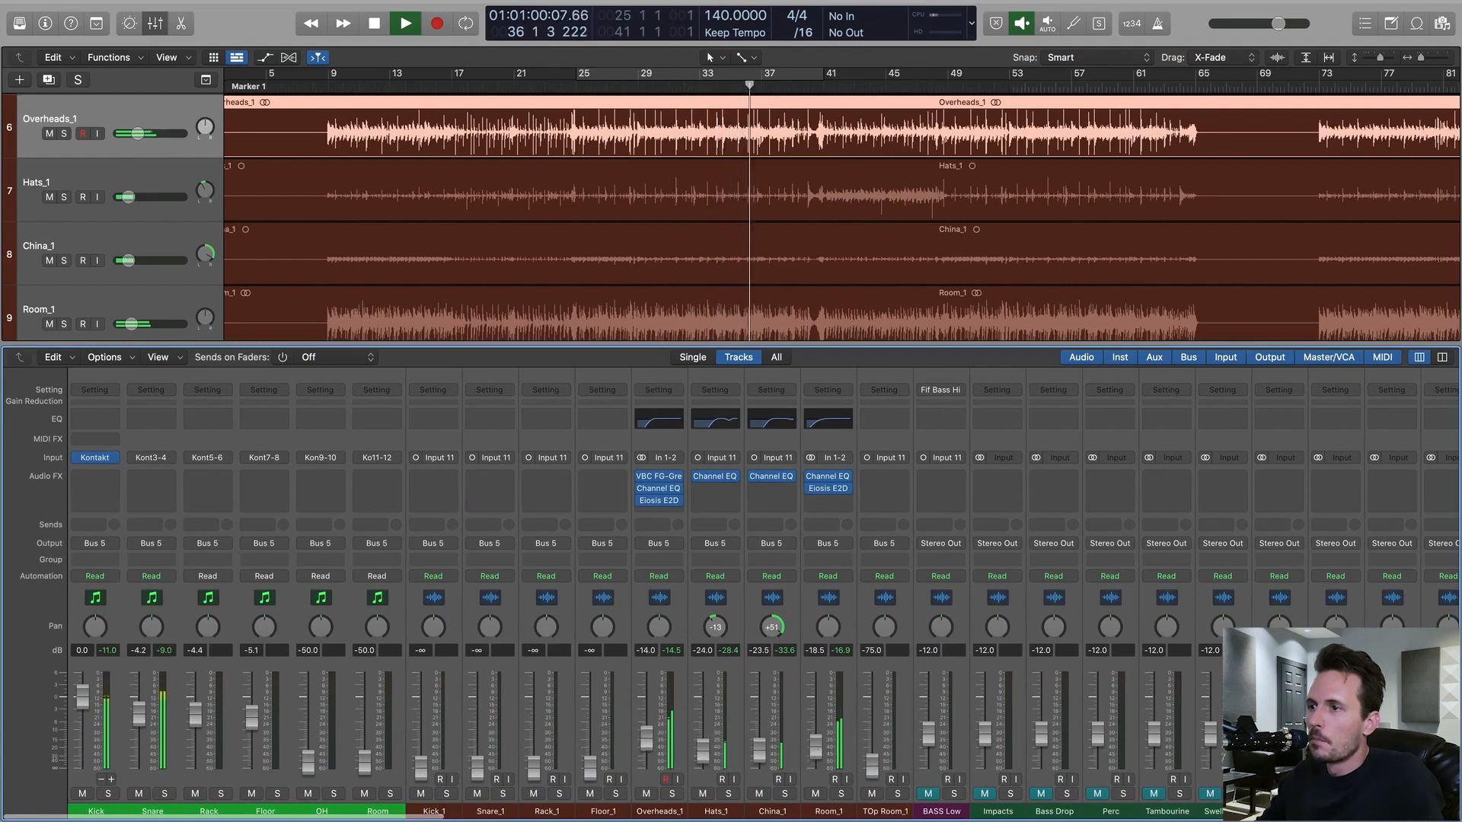
{"action": "left_click", "coordinate": [335, 609]}
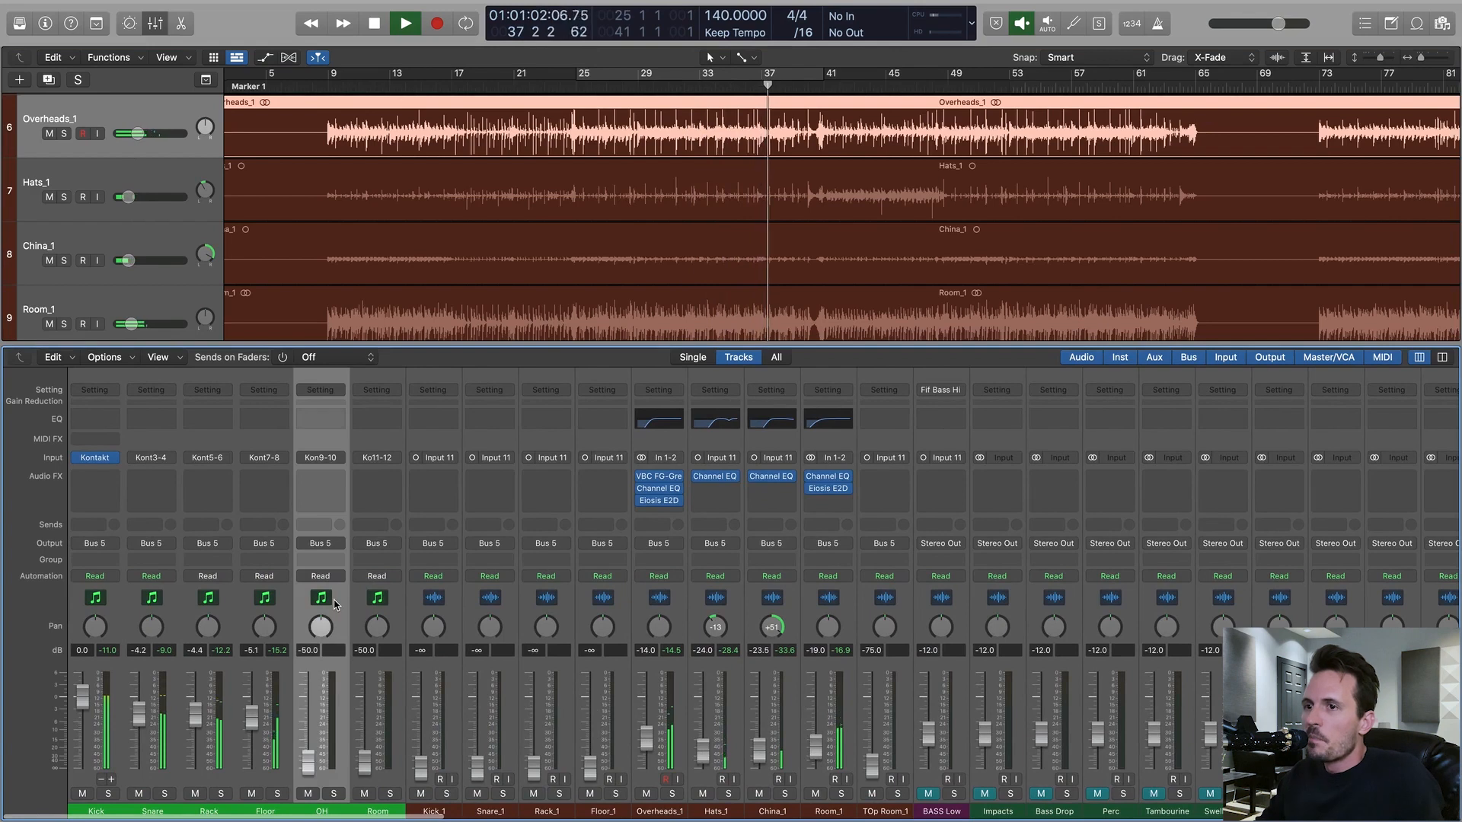
{"action": "key", "text": "space"}
- Raise the OH sample track to -7.4 dB and the Room sample track to -13.6 dB while playing from bar 25
{"action": "left_click", "coordinate": [575, 86]}
{"action": "left_click", "coordinate": [331, 605]}
{"action": "left_click", "coordinate": [379, 605]}
{"action": "left_click", "coordinate": [327, 604]}
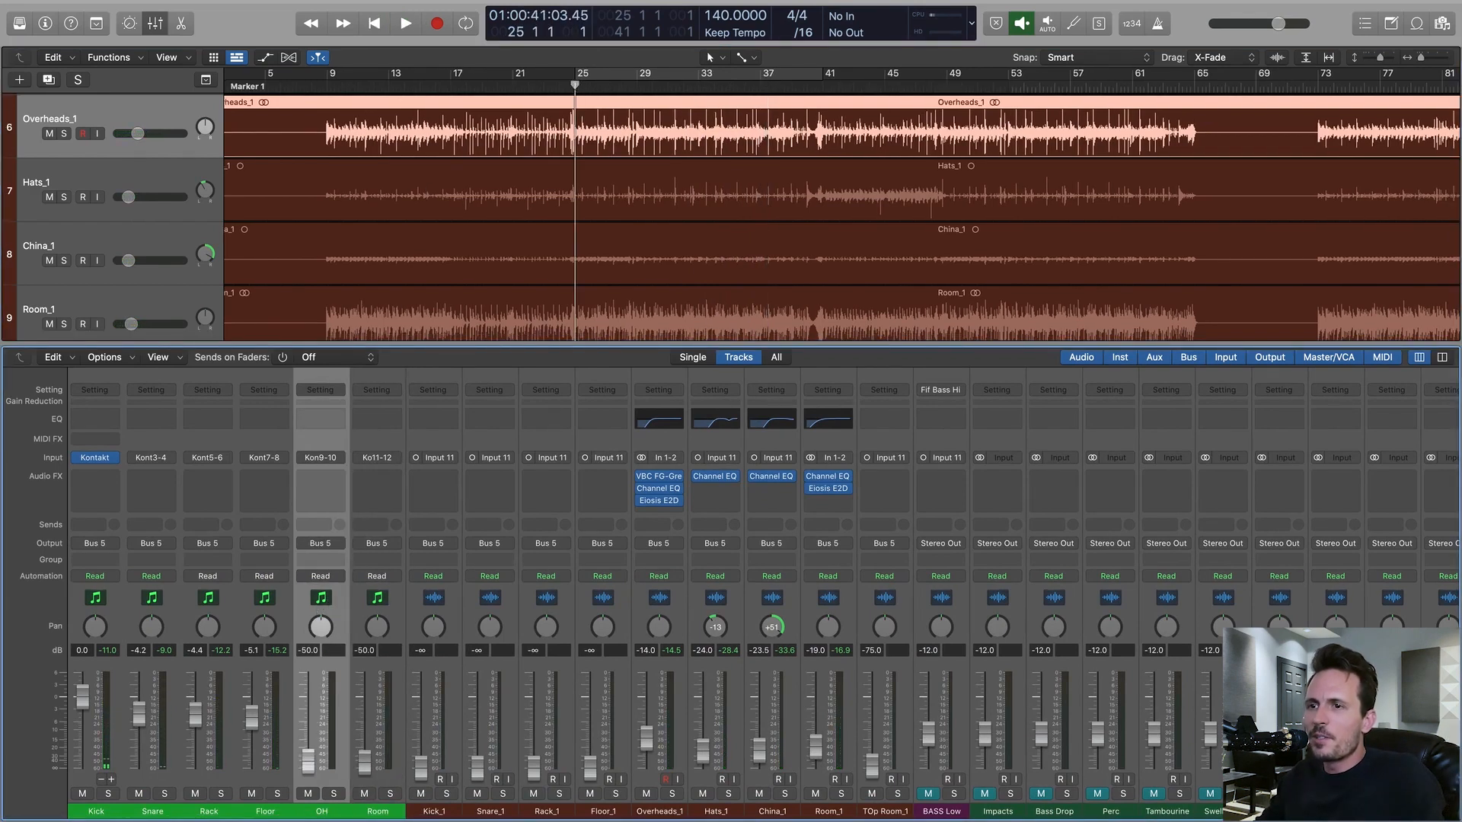
{"action": "key", "text": "space"}
{"action": "left_click_drag", "start_coordinate": [308, 769], "coordinate": [308, 727]}
{"action": "left_click_drag", "start_coordinate": [364, 769], "coordinate": [309, 730]}
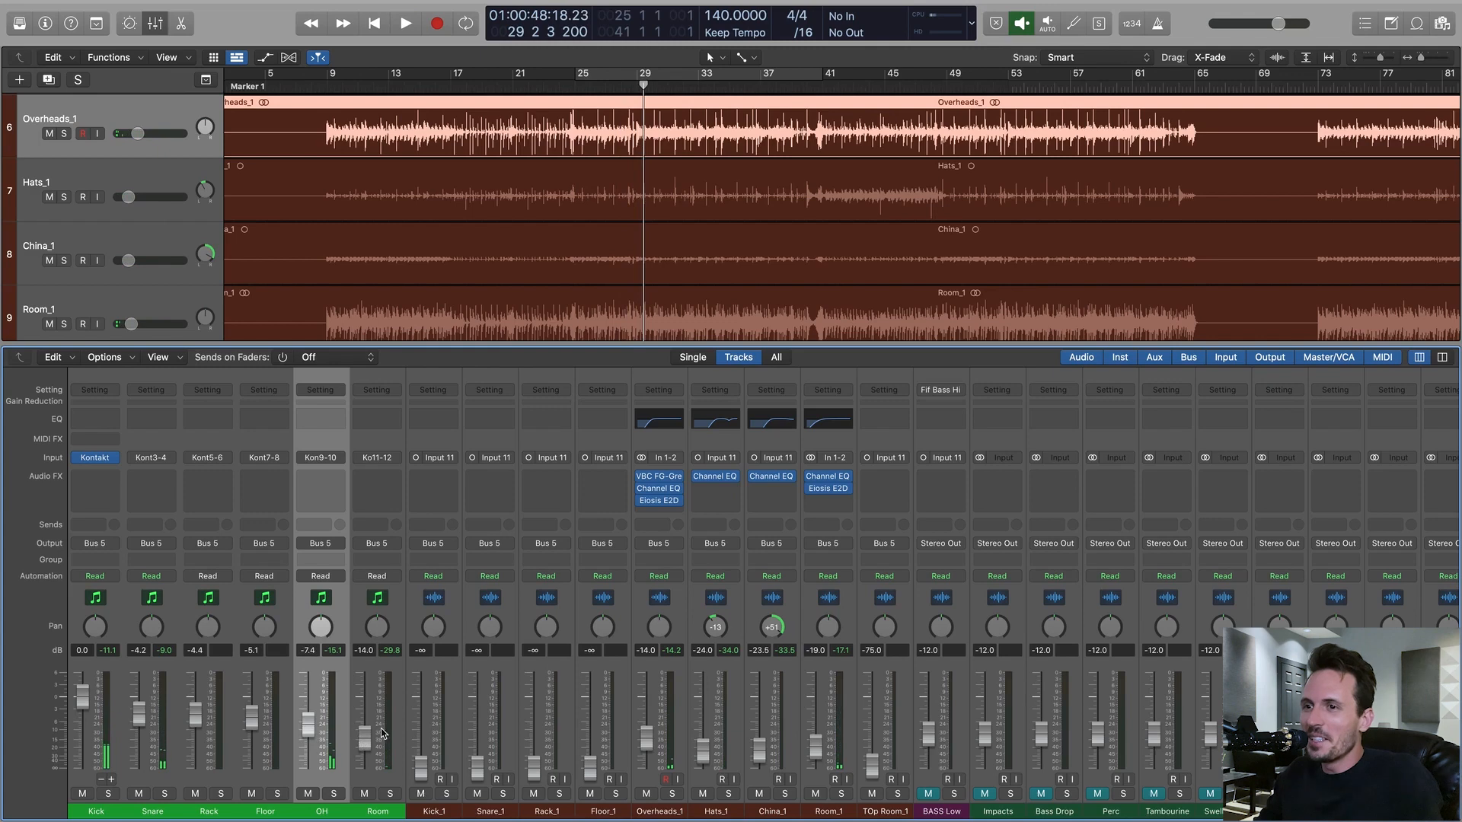
{"action": "key", "text": "space"}
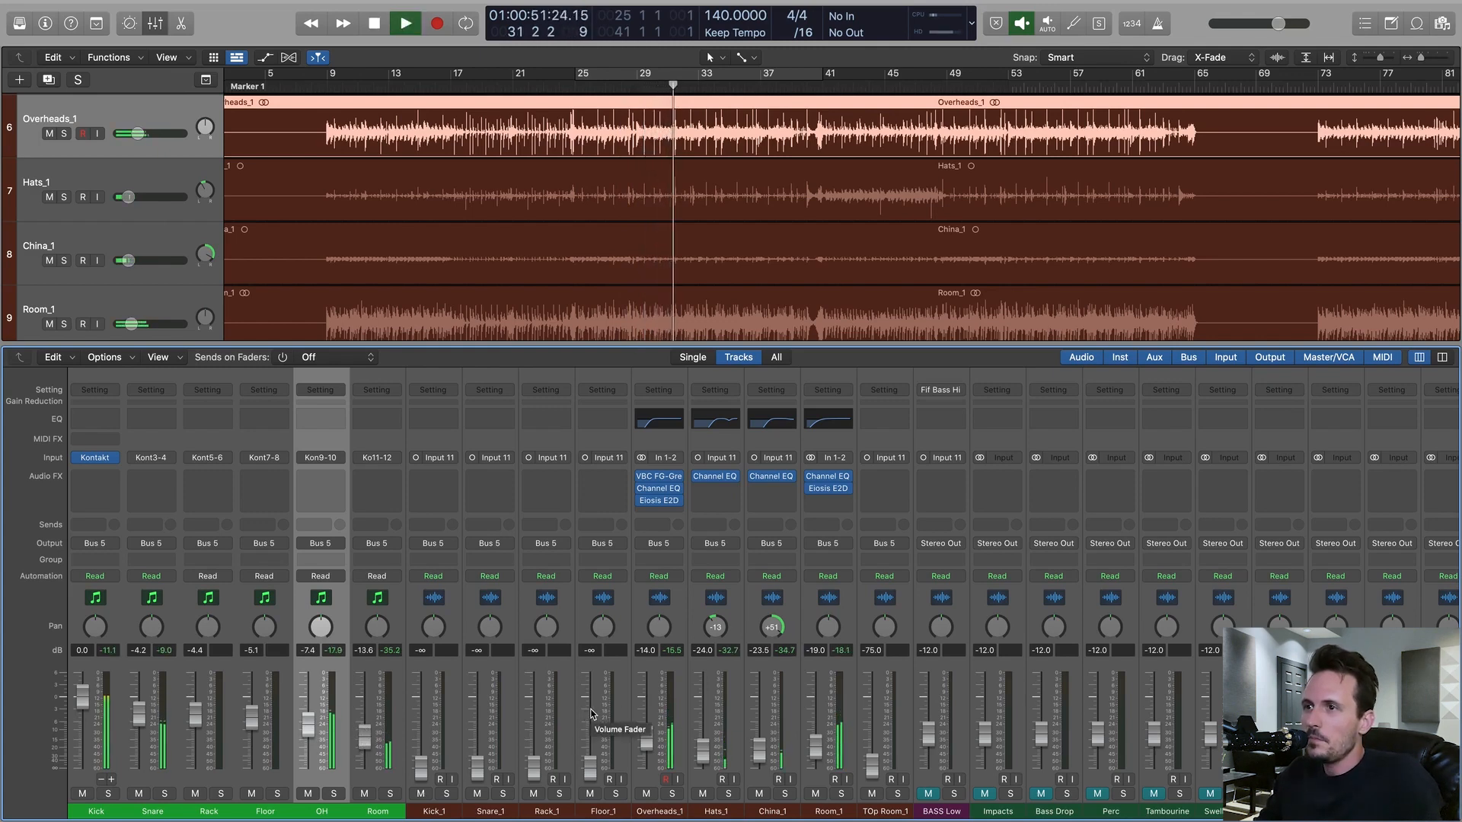
{"action": "key", "text": "space"}
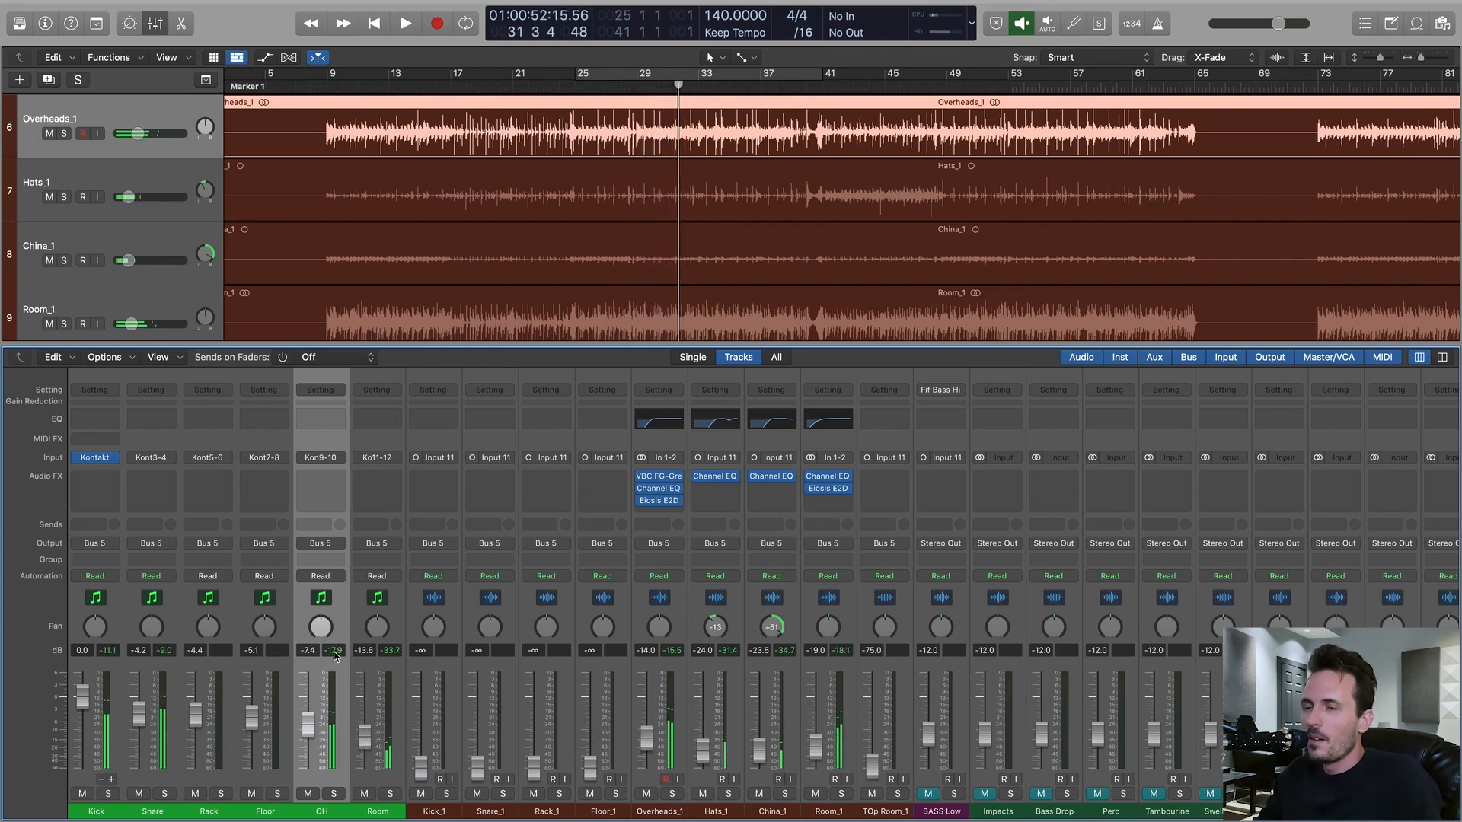
- Add a Bus 6 send to all tracks from Kick through Room_1 and reset the send levels to their default
{"action": "left_click", "coordinate": [96, 600]}
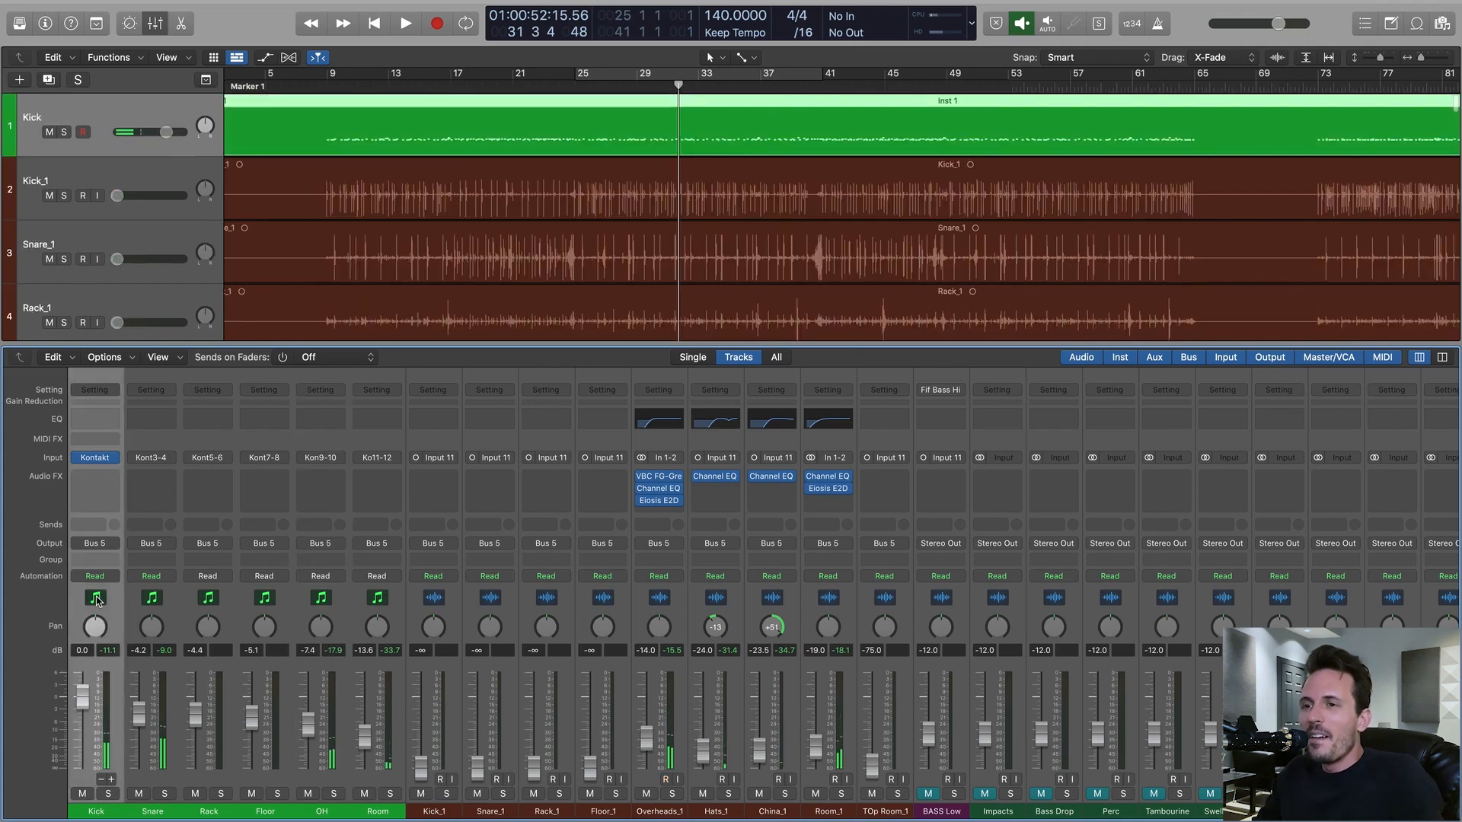
{"action": "left_click", "coordinate": [841, 604], "text": "shift"}
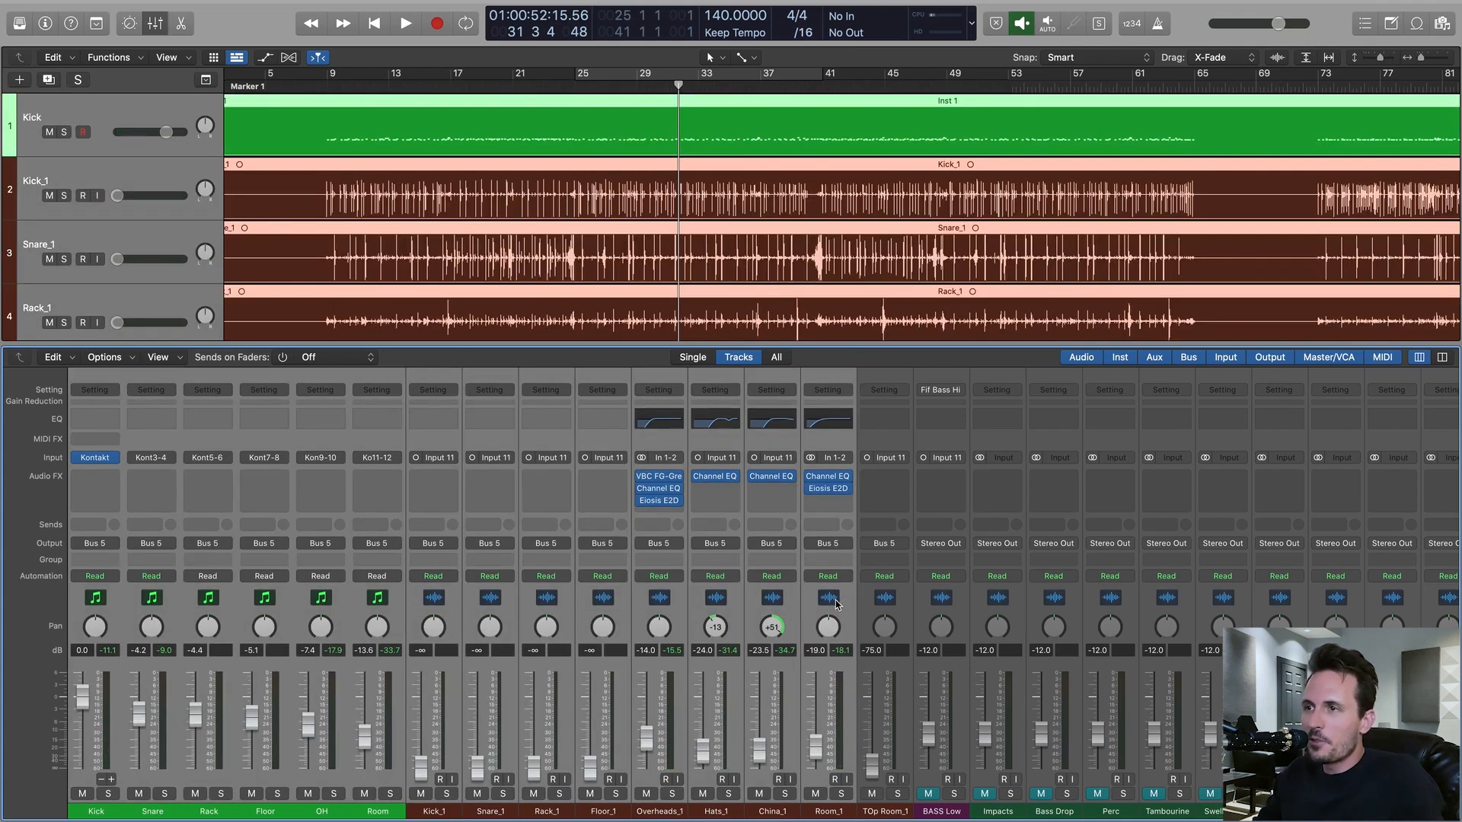
{"action": "left_click", "coordinate": [723, 525]}
{"action": "mouse_move", "coordinate": [735, 544]}
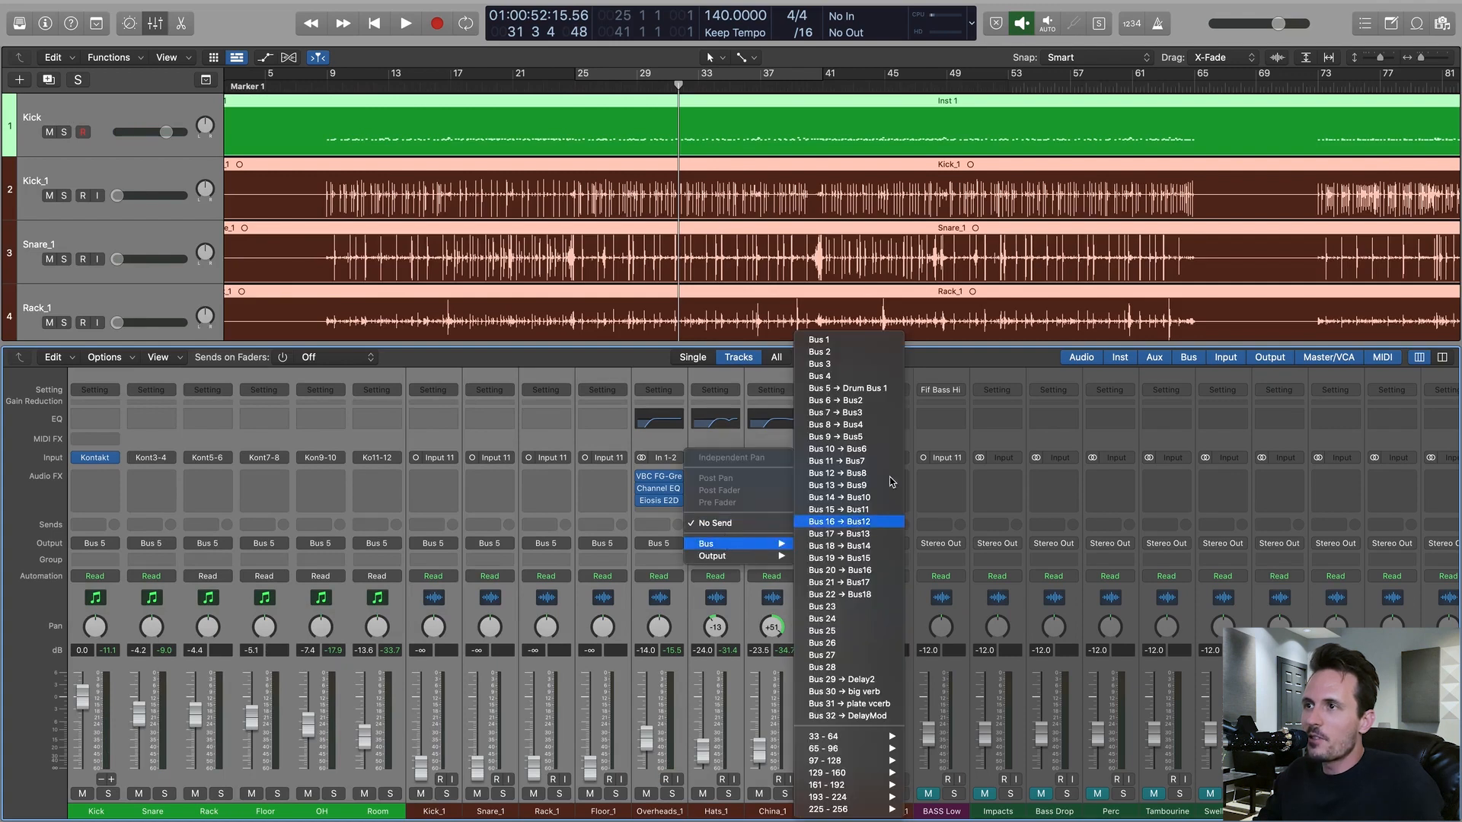
{"action": "left_click", "coordinate": [885, 405]}
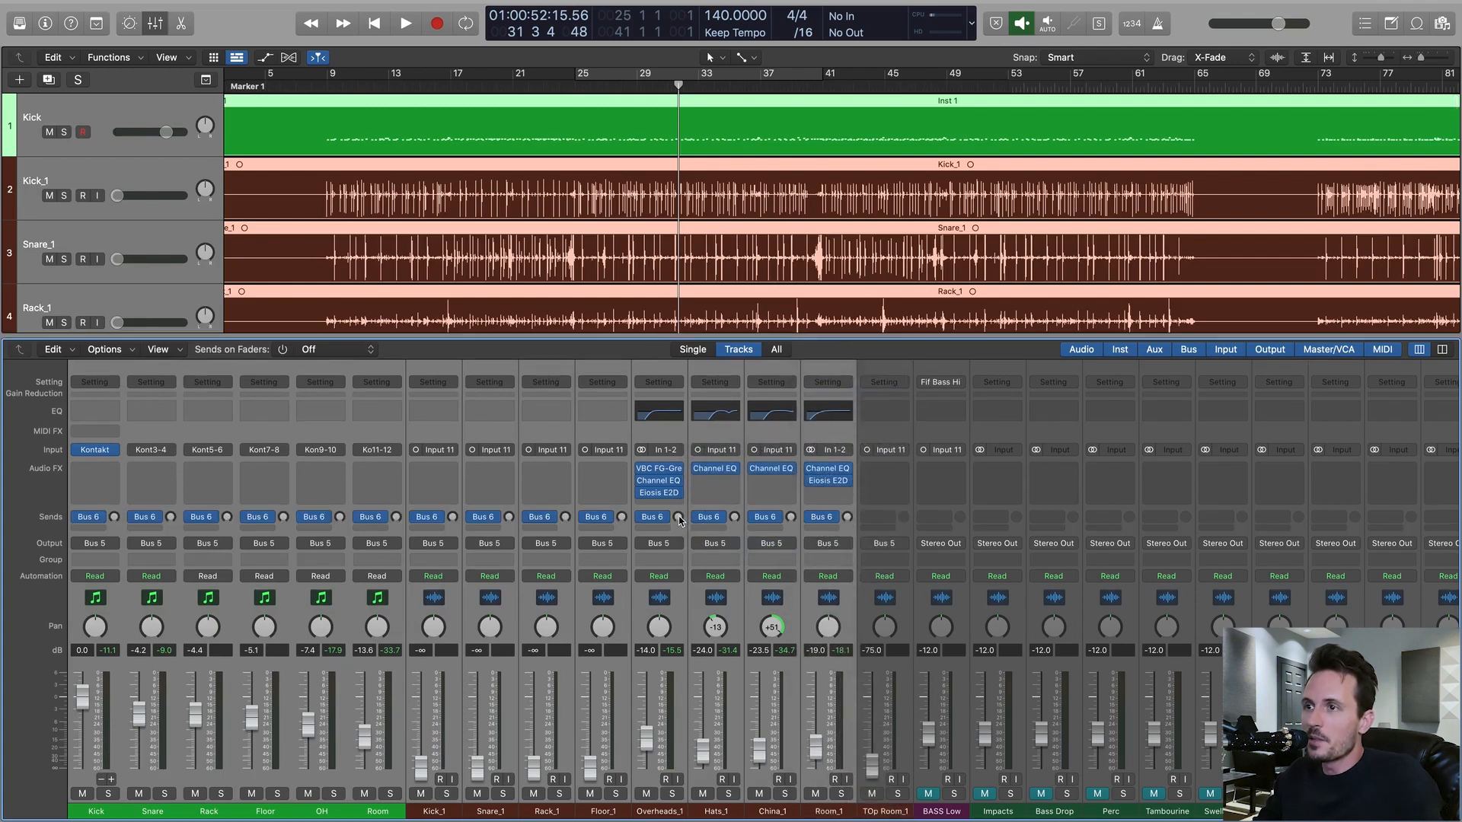
{"action": "left_click", "coordinate": [679, 517], "text": "alt"}
- Rename Bus2 as Drum Bus 2 and mute Drum Bus 1
{"action": "scroll", "coordinate": [188, 732], "scroll_direction": "right", "scroll_amount": 20}
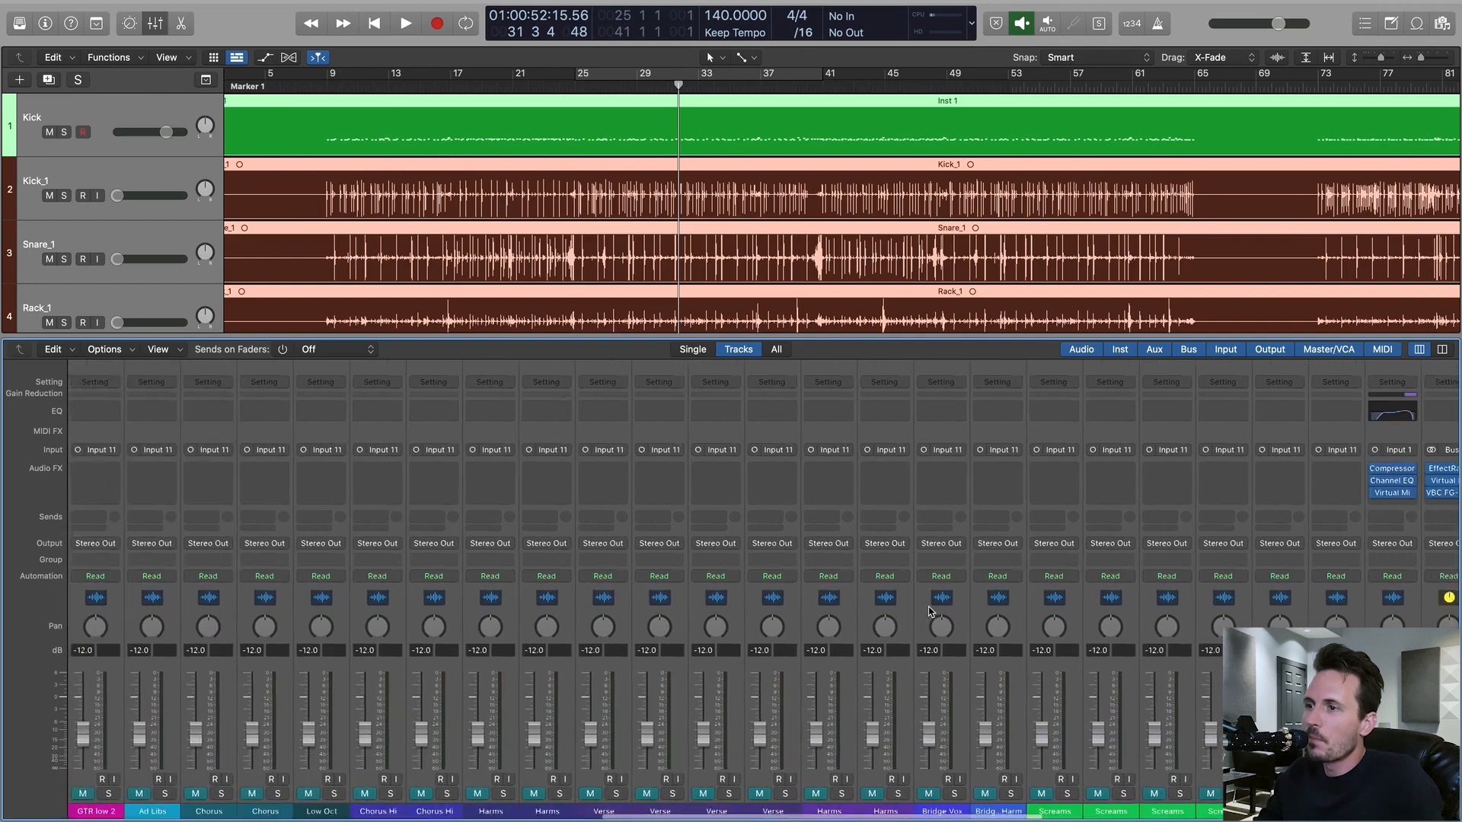
{"action": "scroll", "coordinate": [188, 733], "scroll_direction": "left", "scroll_amount": 1}
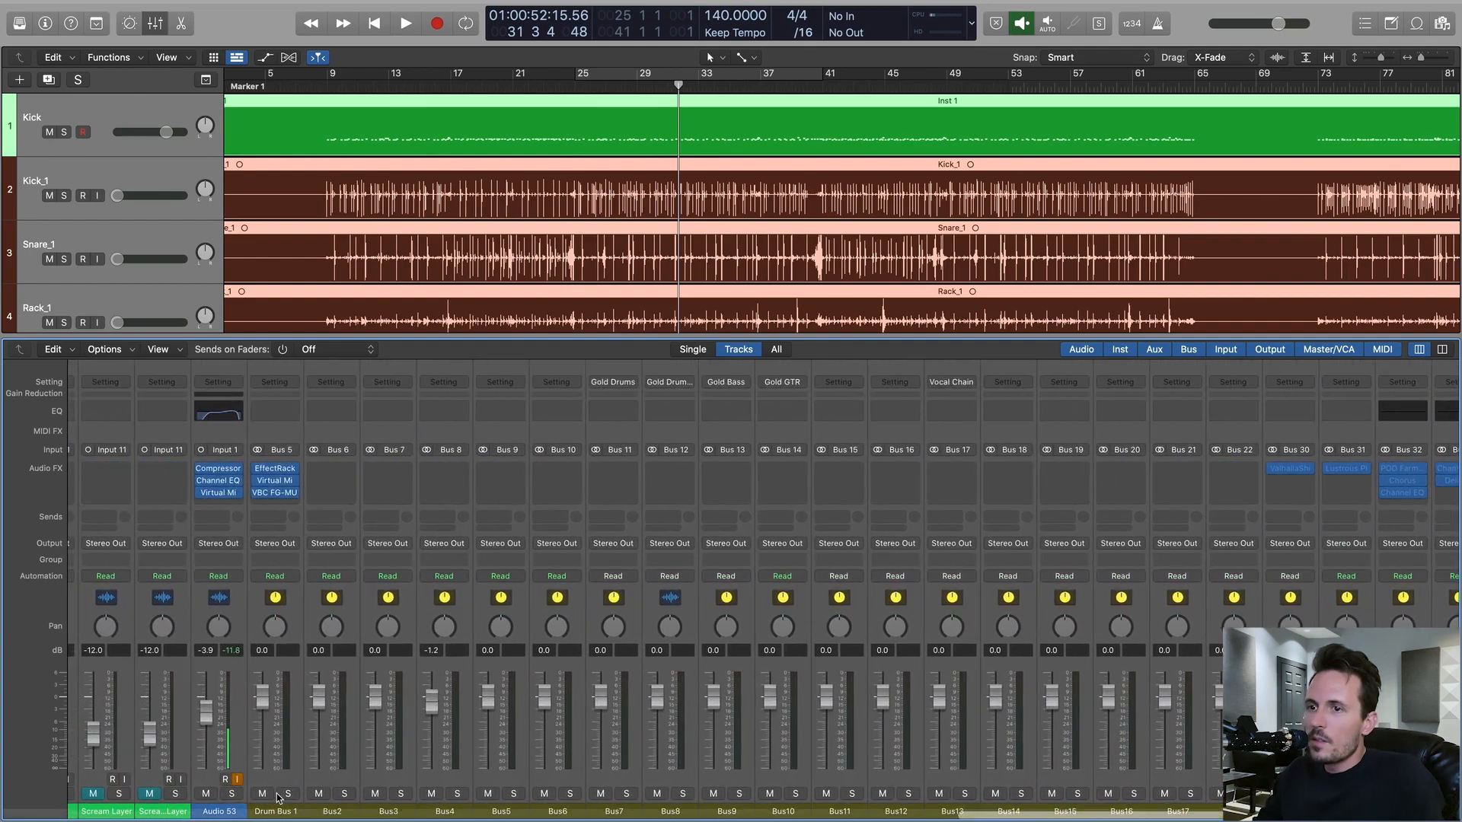
{"action": "left_click", "coordinate": [325, 805]}
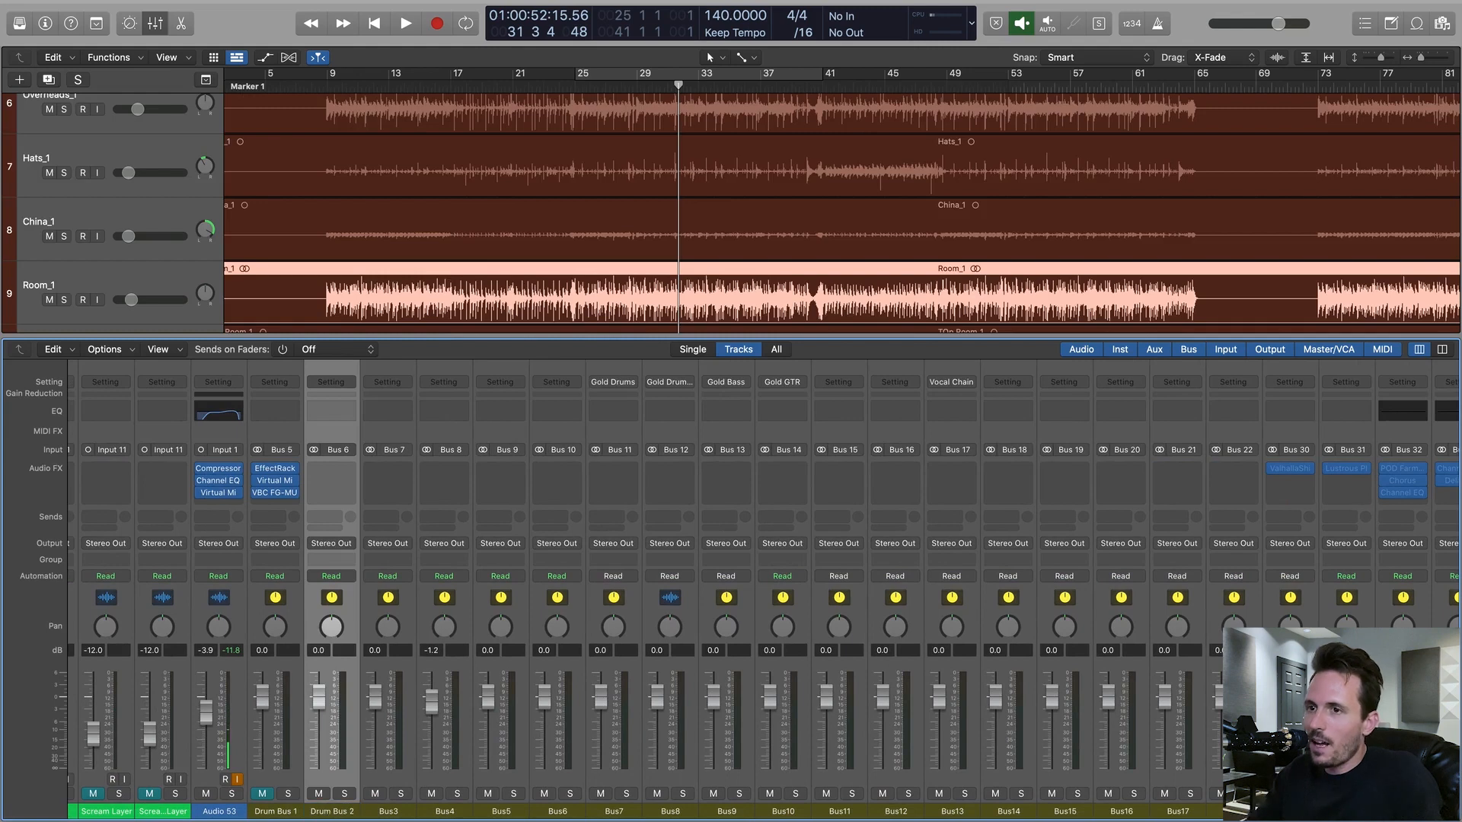
- Insert Slate Digital's stereo Virtual Mix Rack on Drum Bus 2 and load the FG-Stress module into its first slot
{"action": "left_click", "coordinate": [343, 476]}
{"action": "mouse_move", "coordinate": [385, 750]}
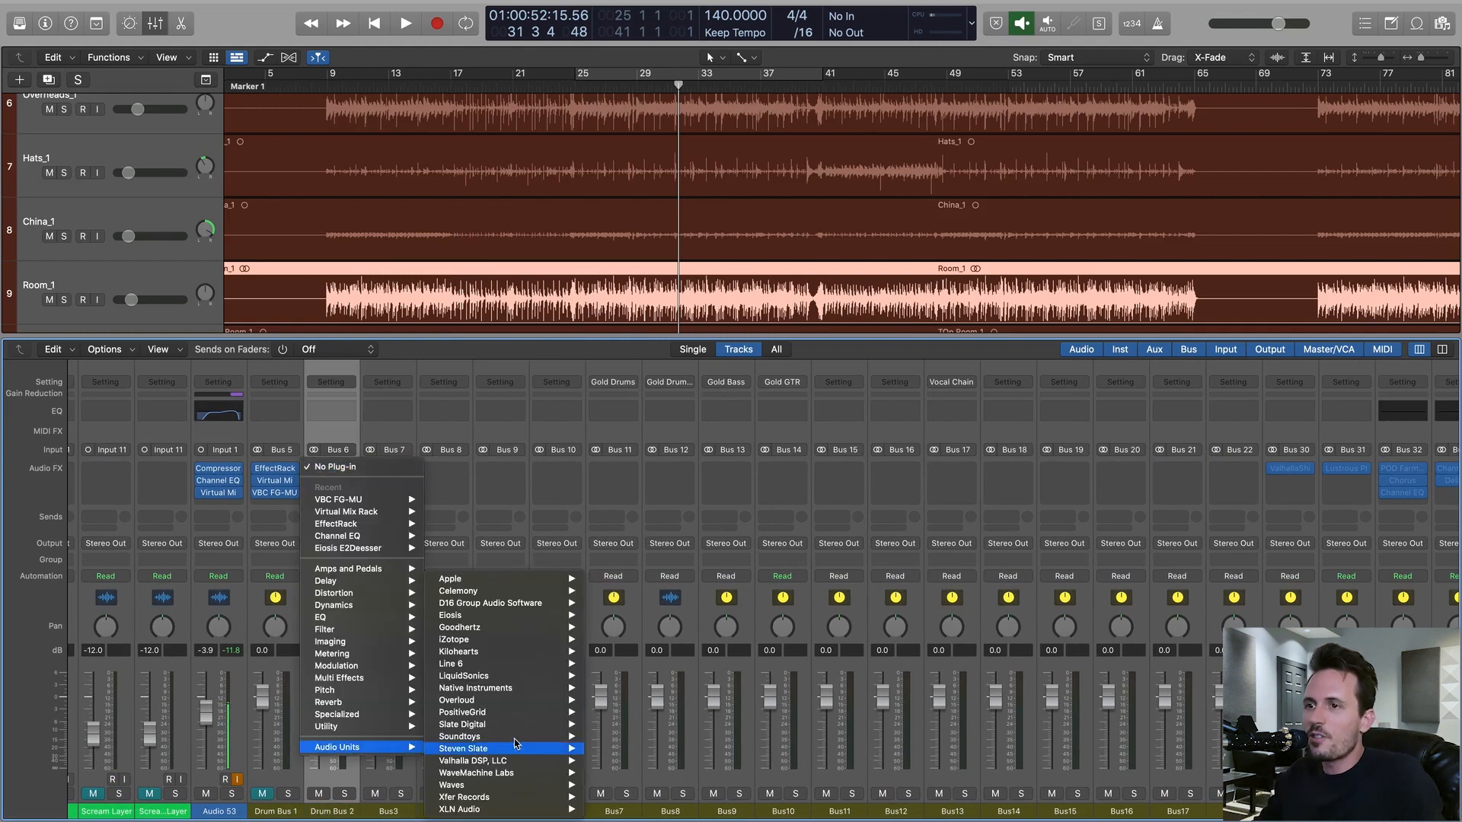
{"action": "mouse_move", "coordinate": [549, 732]}
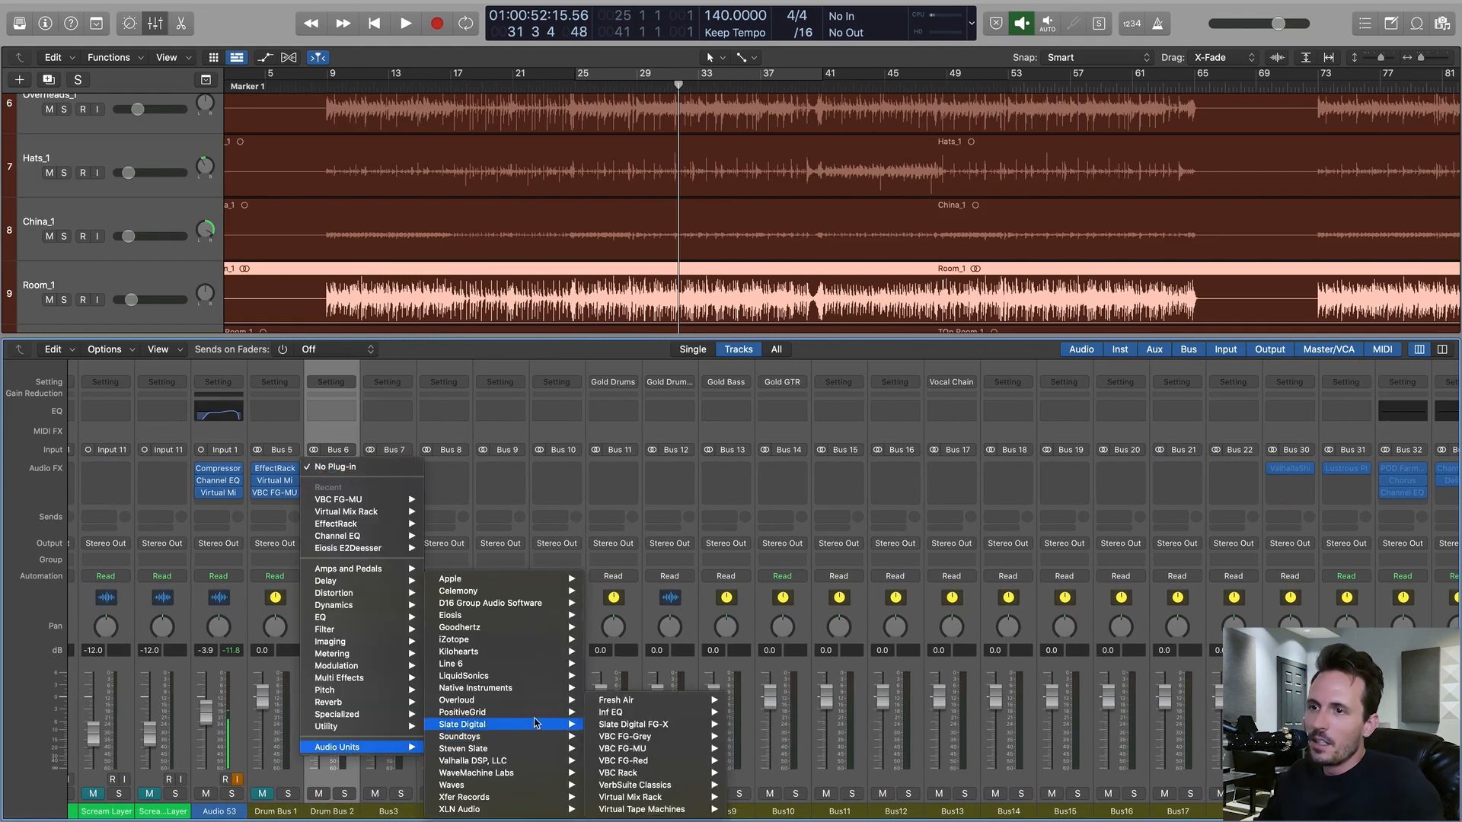
{"action": "mouse_move", "coordinate": [657, 798]}
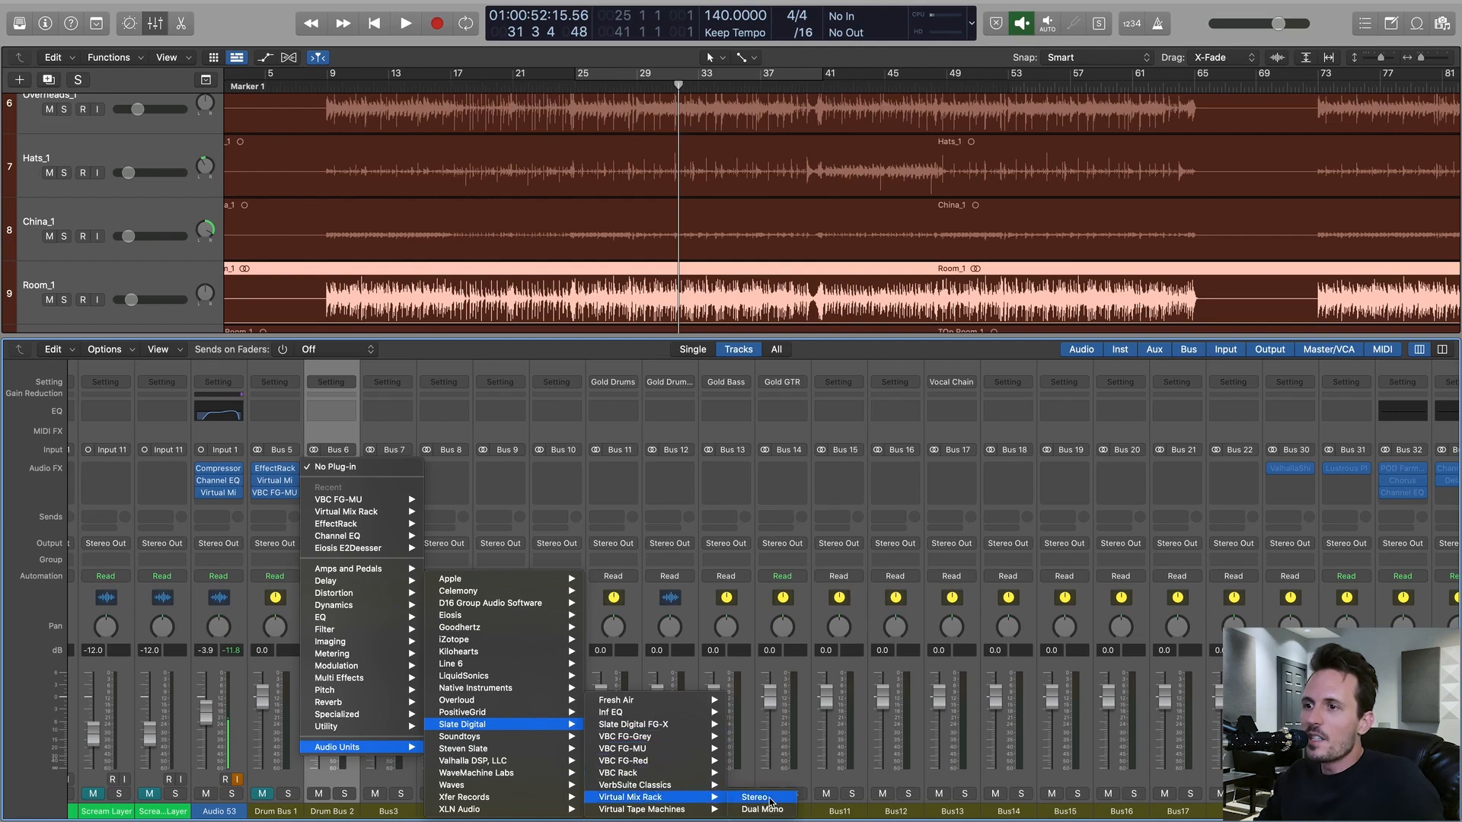
{"action": "left_click", "coordinate": [769, 800]}
{"action": "scroll", "coordinate": [533, 516], "scroll_direction": "down", "scroll_amount": 5}
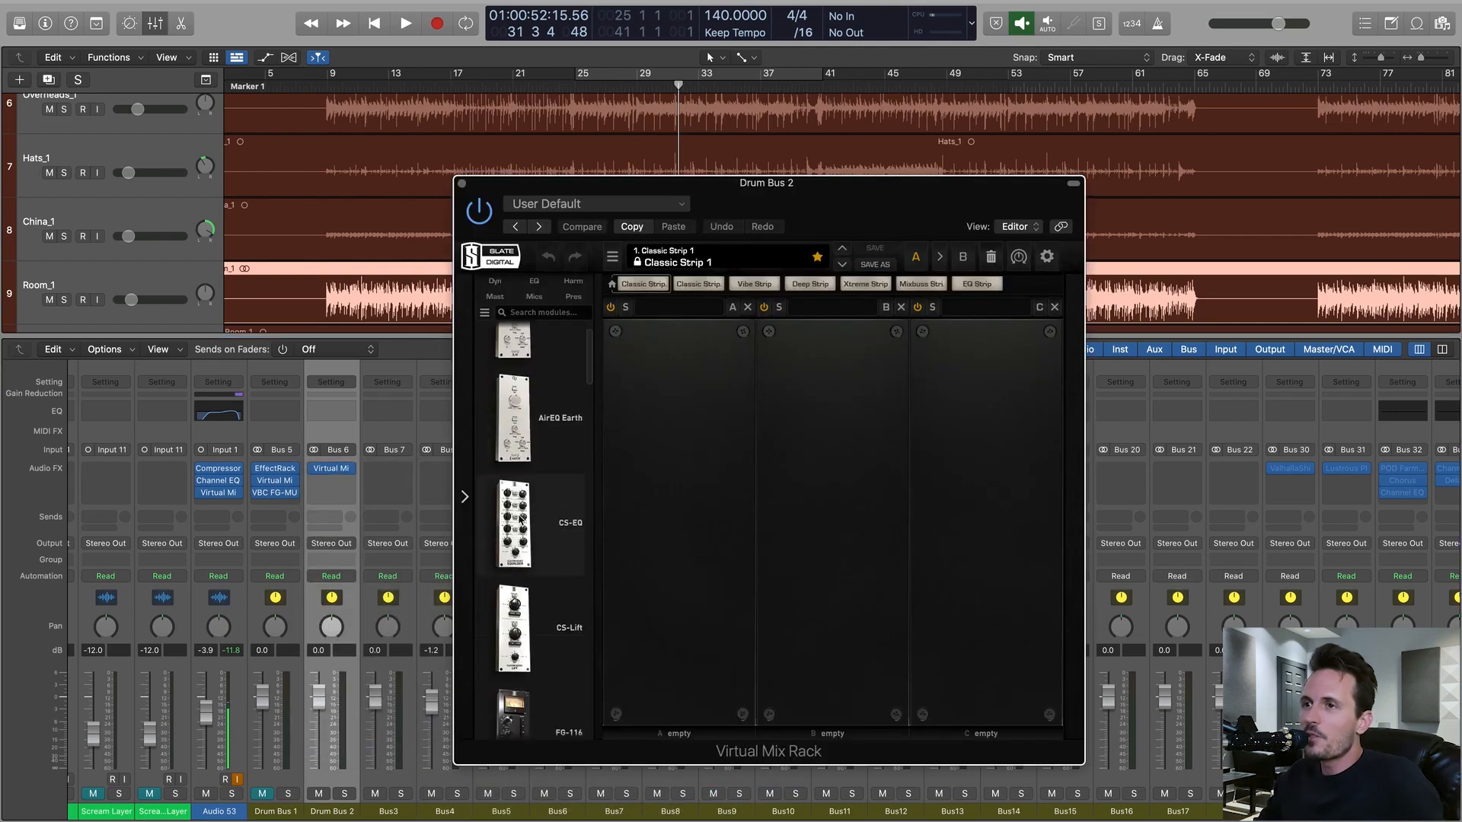
{"action": "scroll", "coordinate": [533, 516], "scroll_direction": "down", "scroll_amount": 10}
{"action": "left_click_drag", "start_coordinate": [533, 516], "coordinate": [674, 531]}
{"action": "left_click_drag", "start_coordinate": [923, 184], "coordinate": [886, 183]}
- Loop bars 25 to 41 and set the FG-Stress's attack to 4.80 while adjusting its input and release during playback
{"action": "left_click", "coordinate": [632, 92]}
{"action": "left_click_drag", "start_coordinate": [756, 208], "coordinate": [838, 219]}
{"action": "key", "text": "space"}
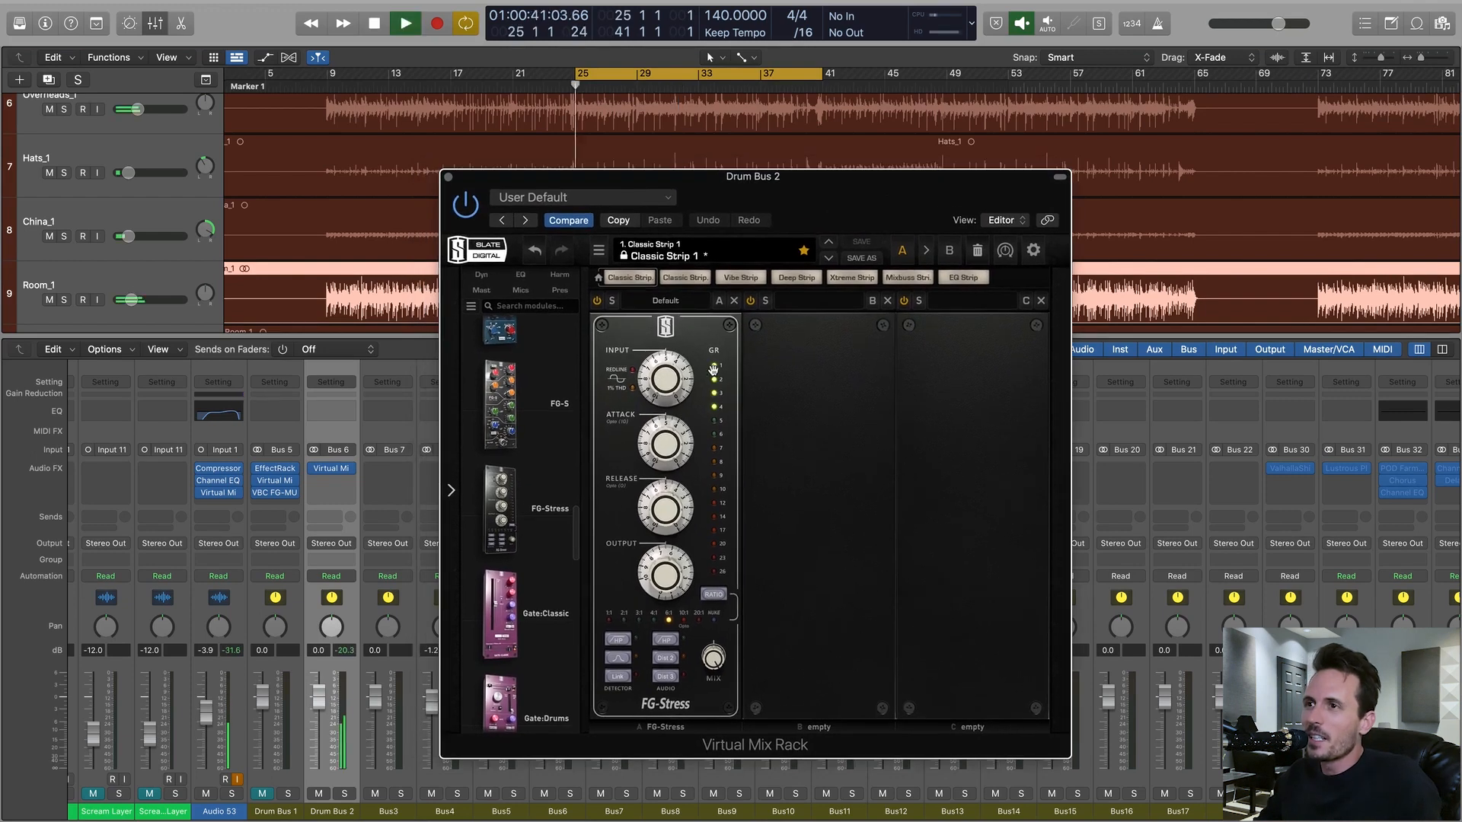
{"action": "left_click_drag", "start_coordinate": [666, 450], "coordinate": [706, 293]}
{"action": "left_click_drag", "start_coordinate": [669, 512], "coordinate": [670, 576]}
{"action": "left_click_drag", "start_coordinate": [662, 383], "coordinate": [662, 386]}
{"action": "left_click_drag", "start_coordinate": [669, 462], "coordinate": [664, 512]}
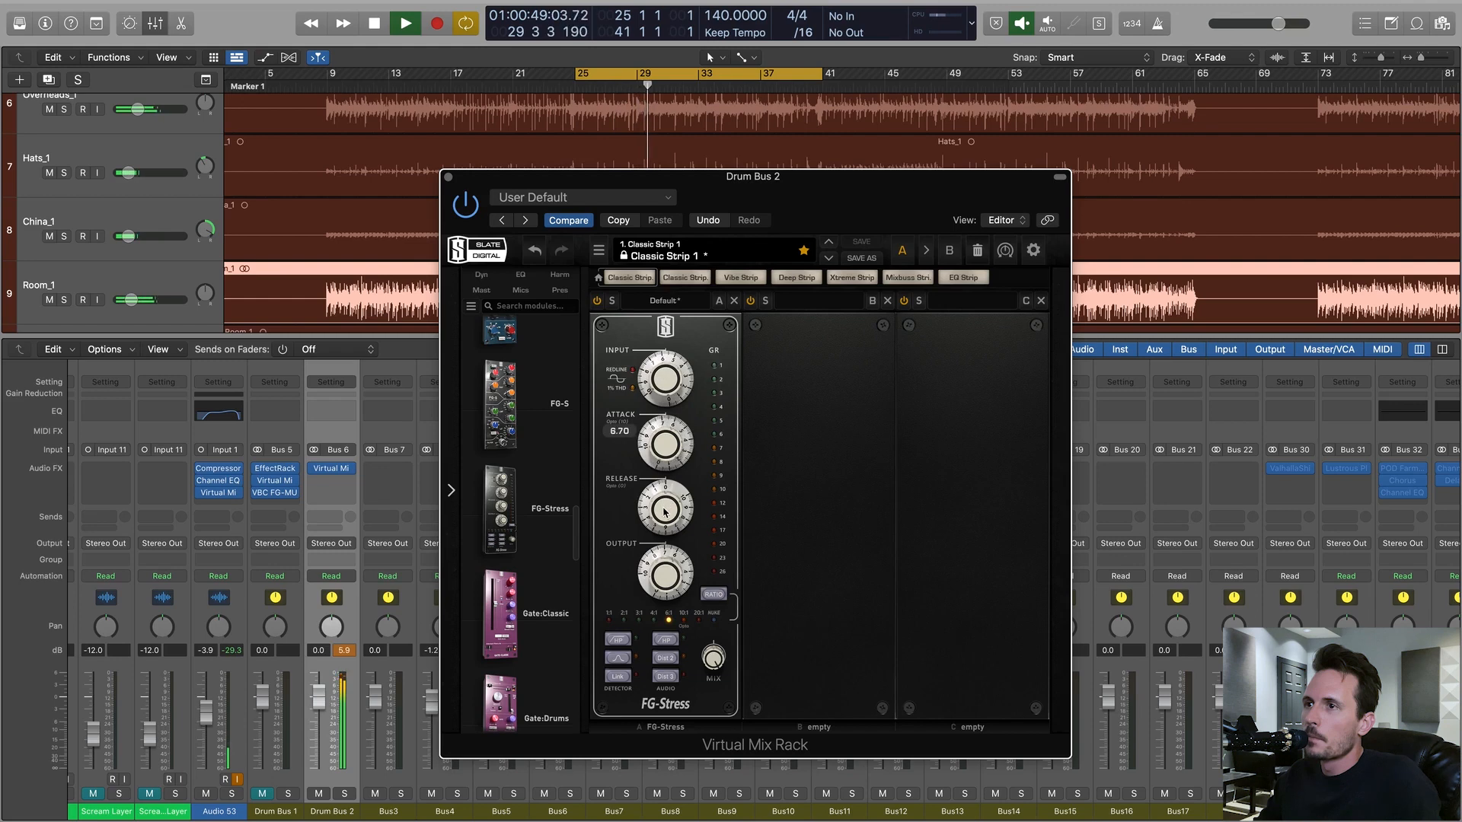
{"action": "mouse_move", "coordinate": [665, 454]}
{"action": "left_mouse_down"}
{"action": "mouse_move", "coordinate": [661, 475]}
{"action": "mouse_move", "coordinate": [665, 456]}
{"action": "left_mouse_up"}
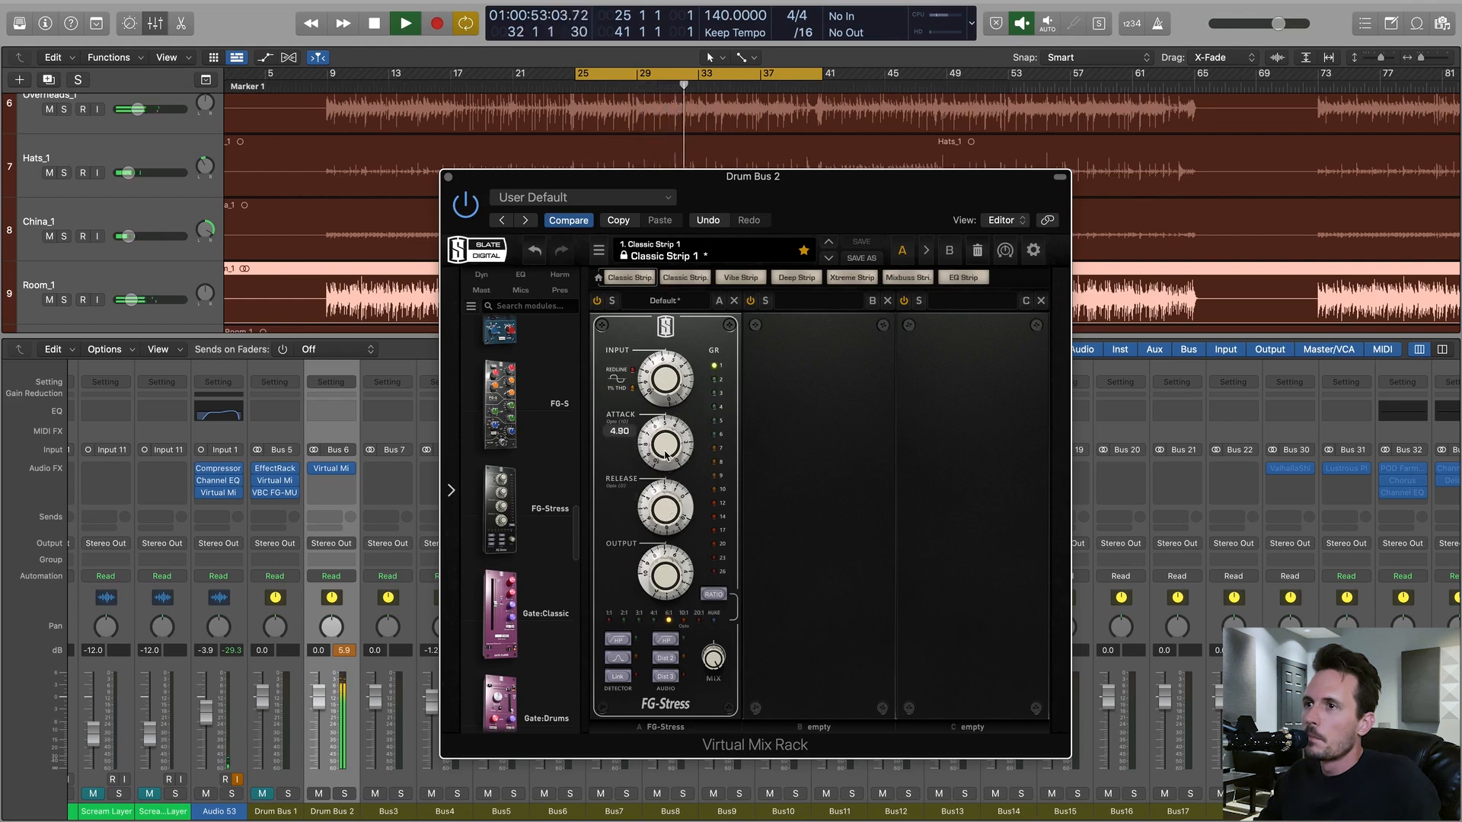
- Adjust the FG-Stress's input and set its output to 5.90, comparing the compression against bypass
{"action": "left_click_drag", "start_coordinate": [667, 383], "coordinate": [667, 393]}
{"action": "left_click_drag", "start_coordinate": [655, 560], "coordinate": [661, 566]}
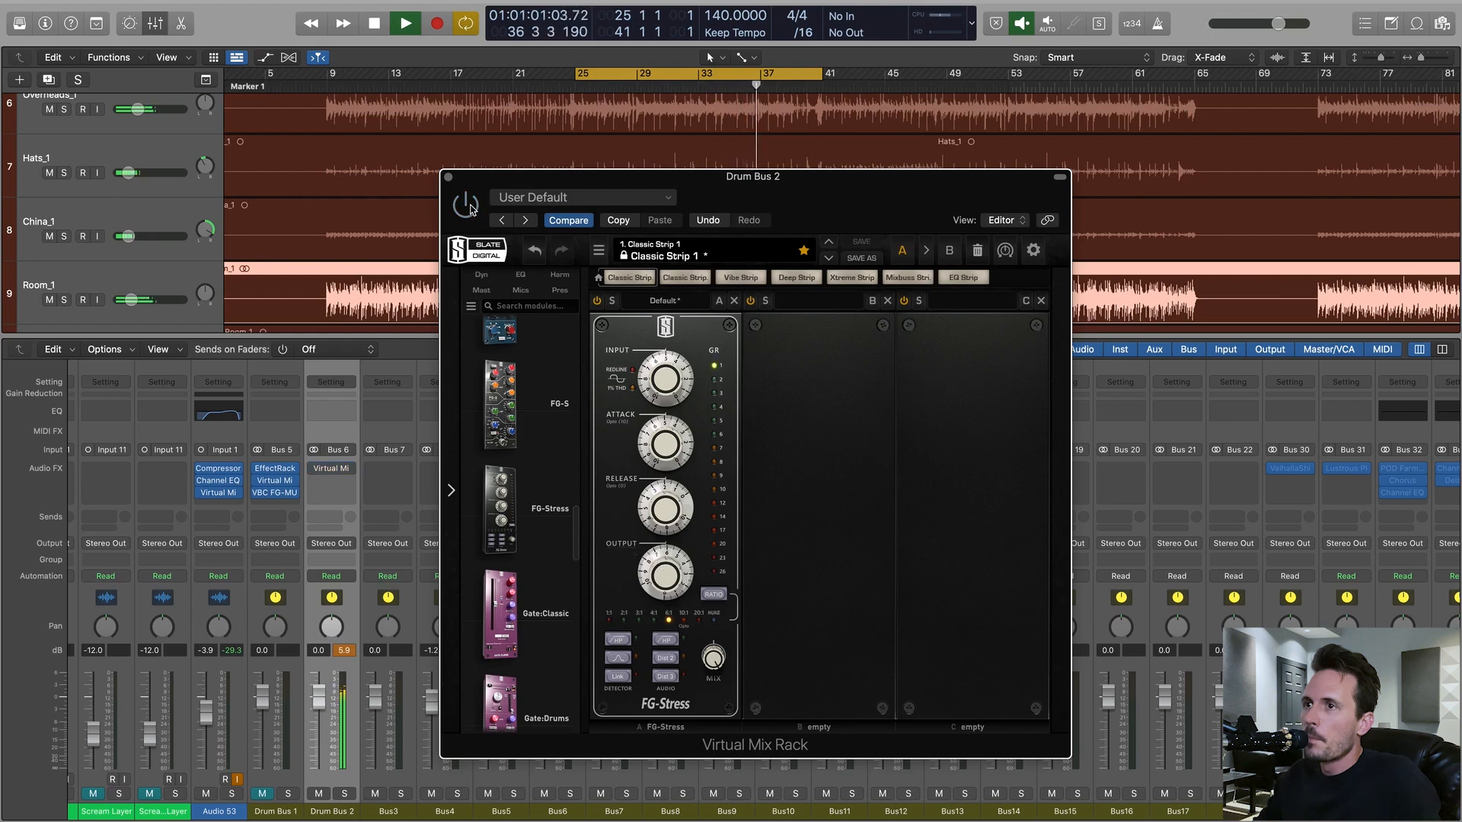
{"action": "left_click_drag", "start_coordinate": [667, 395], "coordinate": [669, 393]}
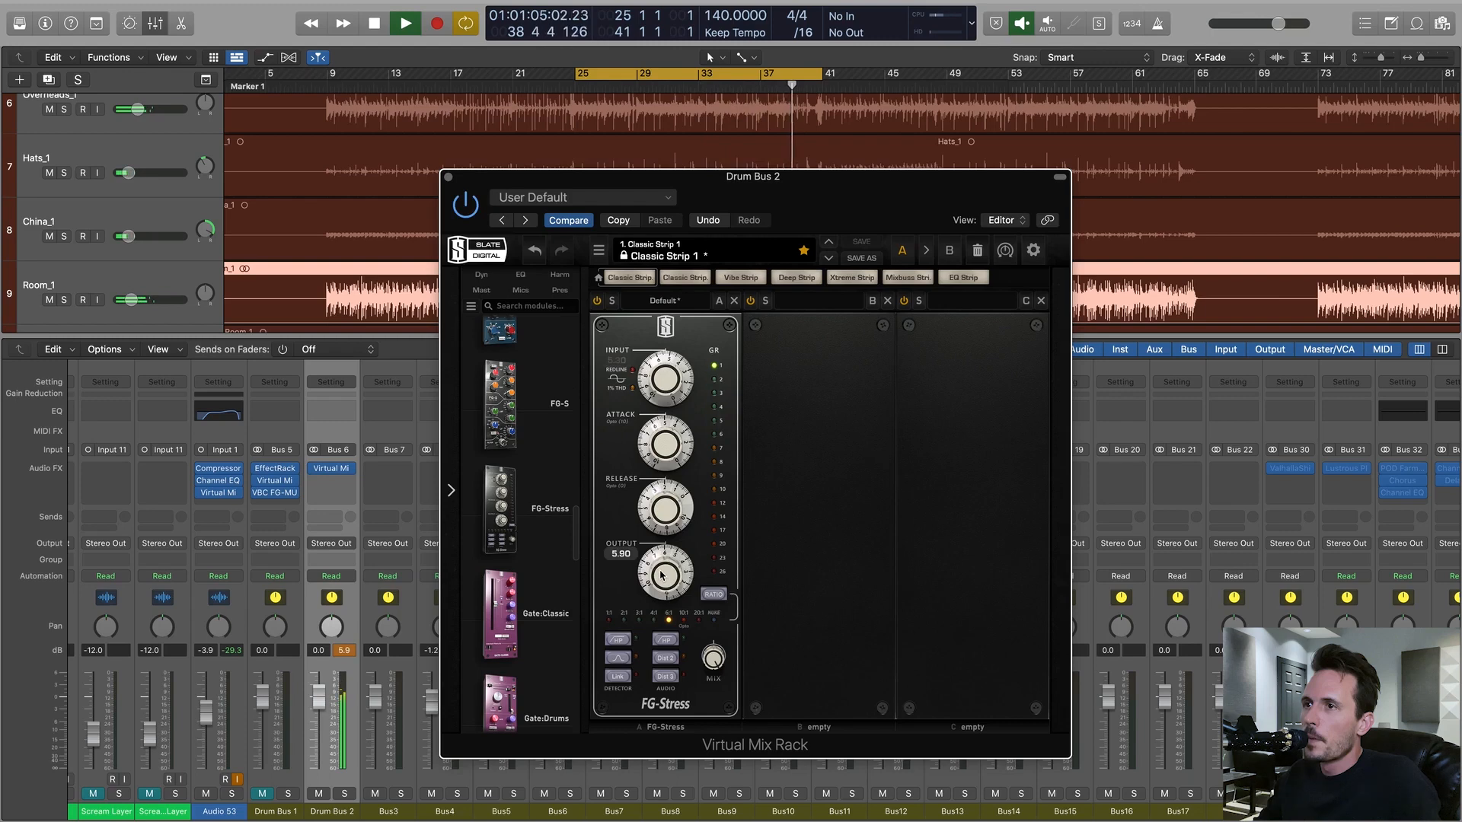
- Refine the FG-Stress's input, output and attack on Drum Bus 2, and stop playback
{"action": "left_click_drag", "start_coordinate": [675, 355], "coordinate": [681, 466]}
{"action": "left_click_drag", "start_coordinate": [664, 583], "coordinate": [664, 575]}
{"action": "left_click_drag", "start_coordinate": [667, 465], "coordinate": [668, 450]}
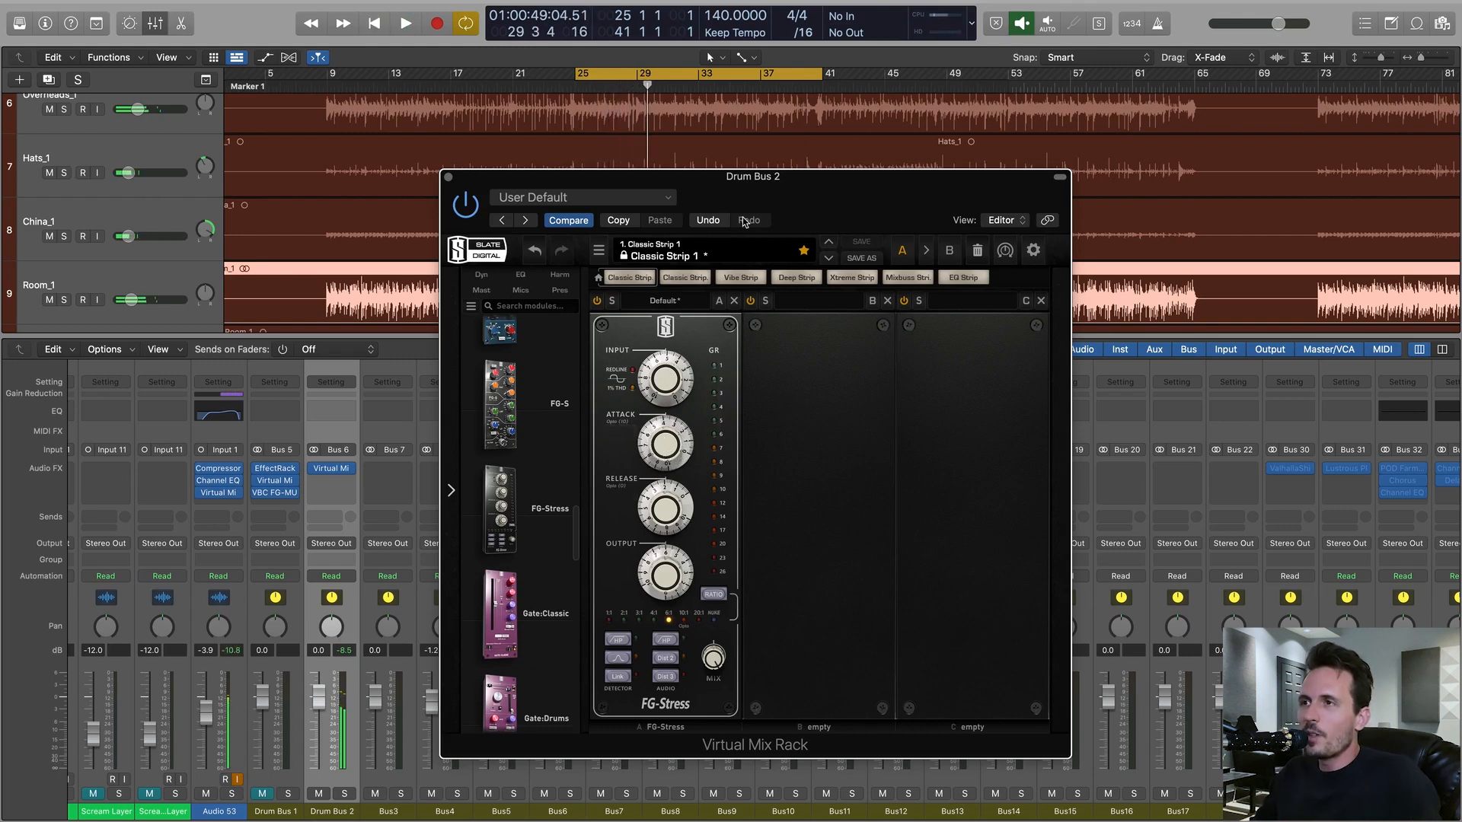
{"action": "left_click_drag", "start_coordinate": [745, 221], "coordinate": [887, 211]}
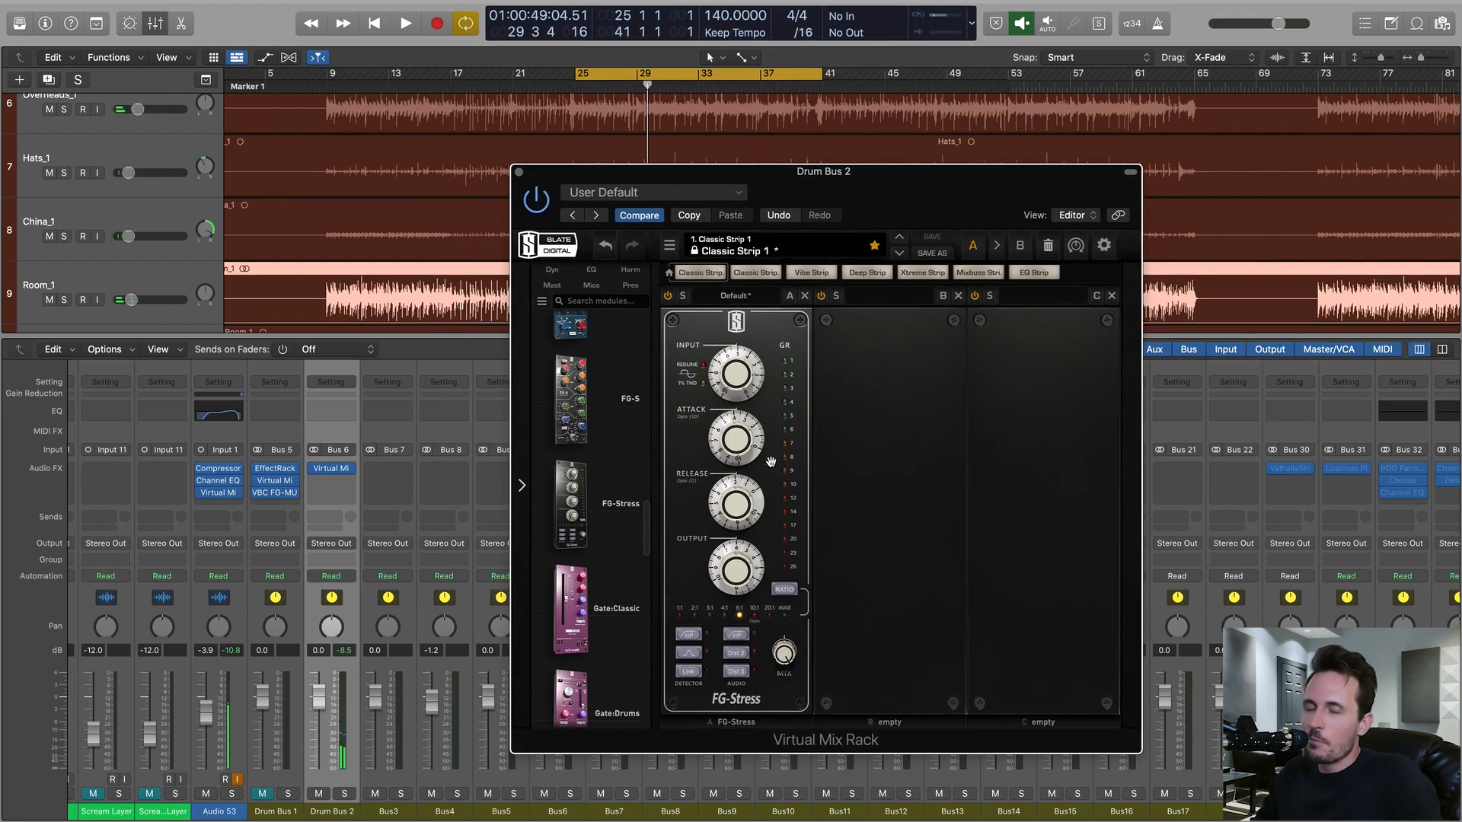
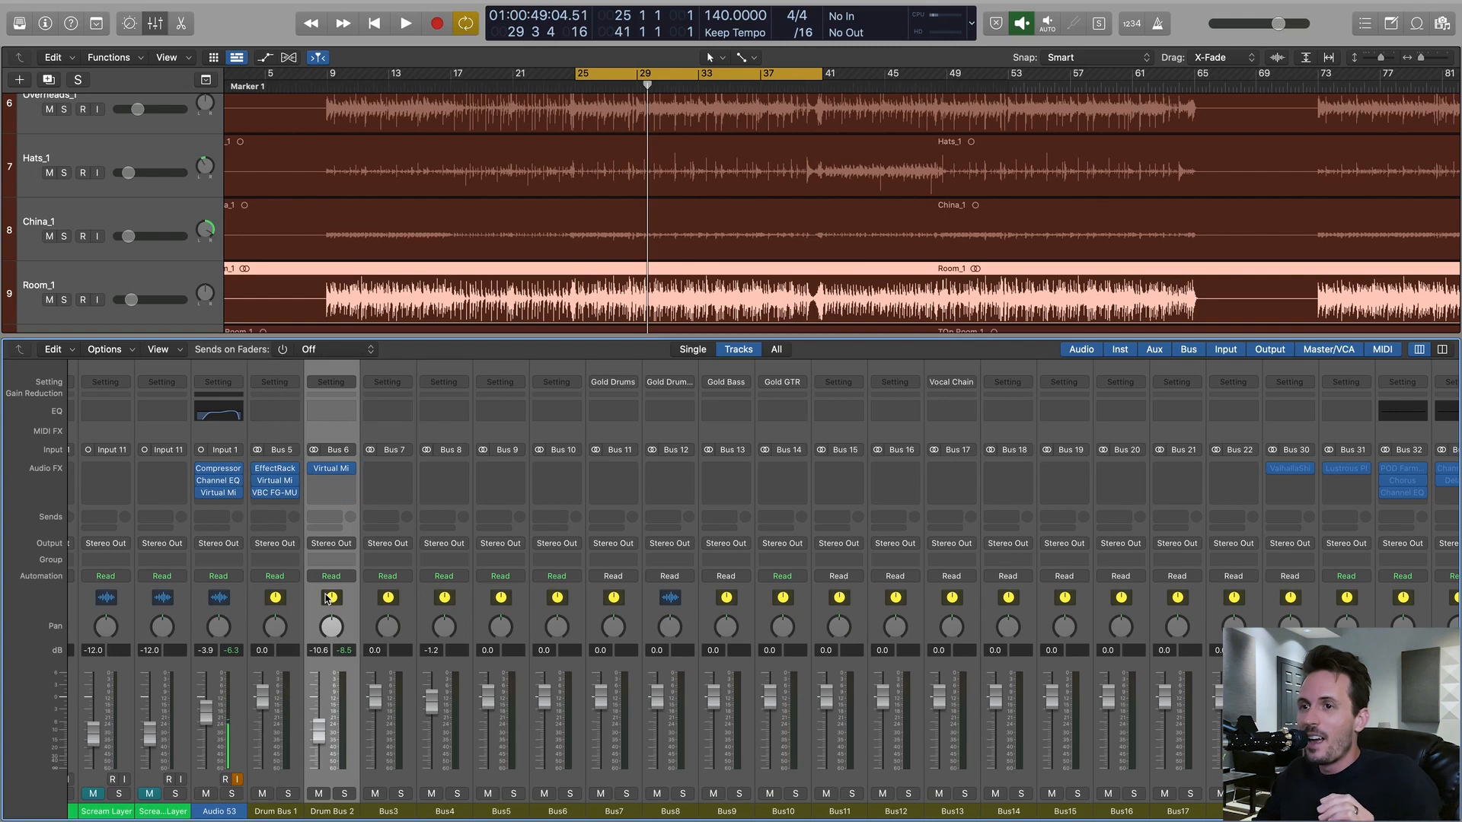
- Blend the two drum buses during playback, with Drum Bus 2 at -12.4 dB and Drum Bus 1 at -2.6 dB
{"action": "key", "text": "space"}
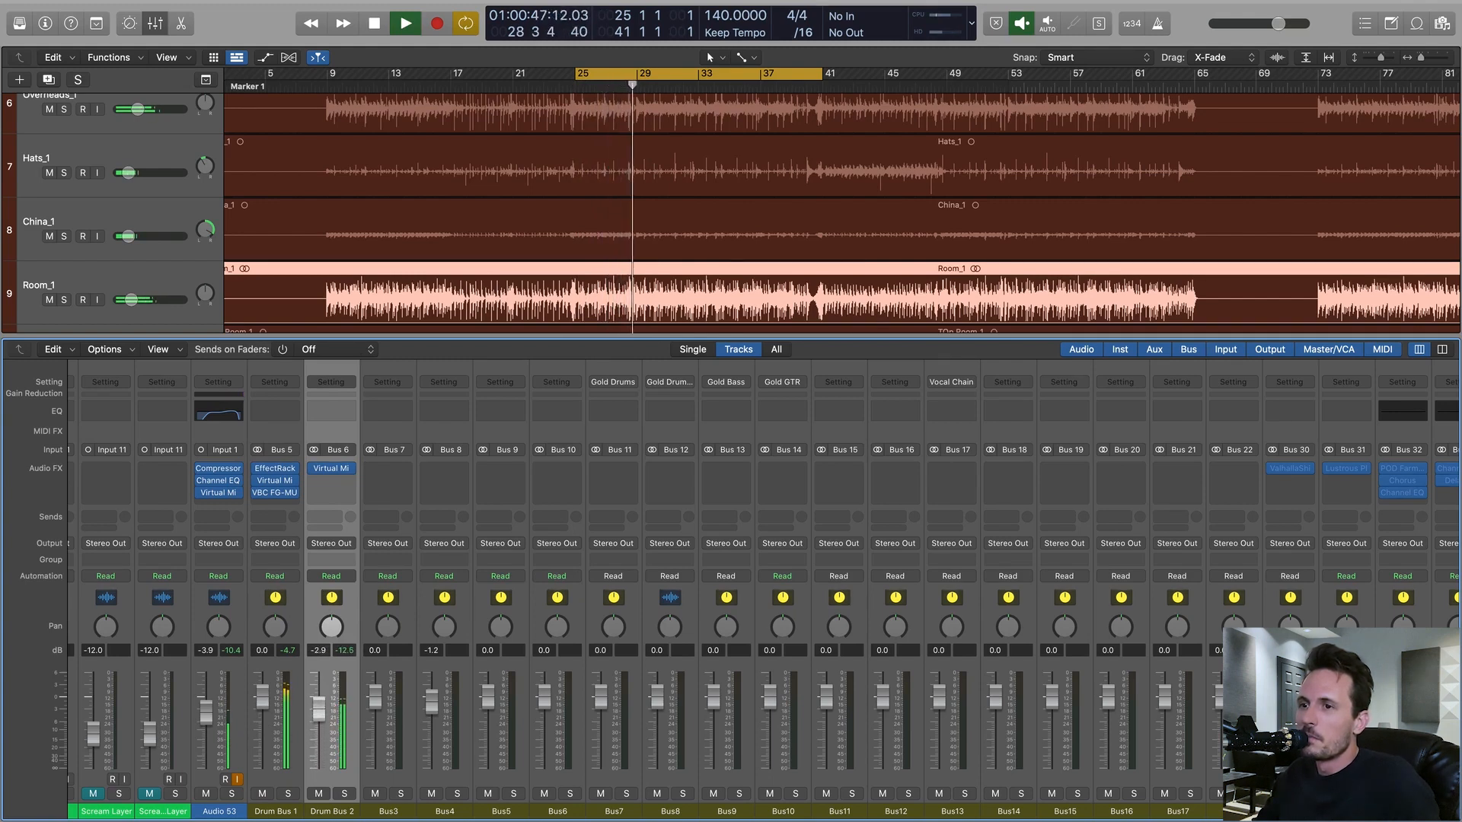
{"action": "left_click_drag", "start_coordinate": [320, 711], "coordinate": [318, 744]}
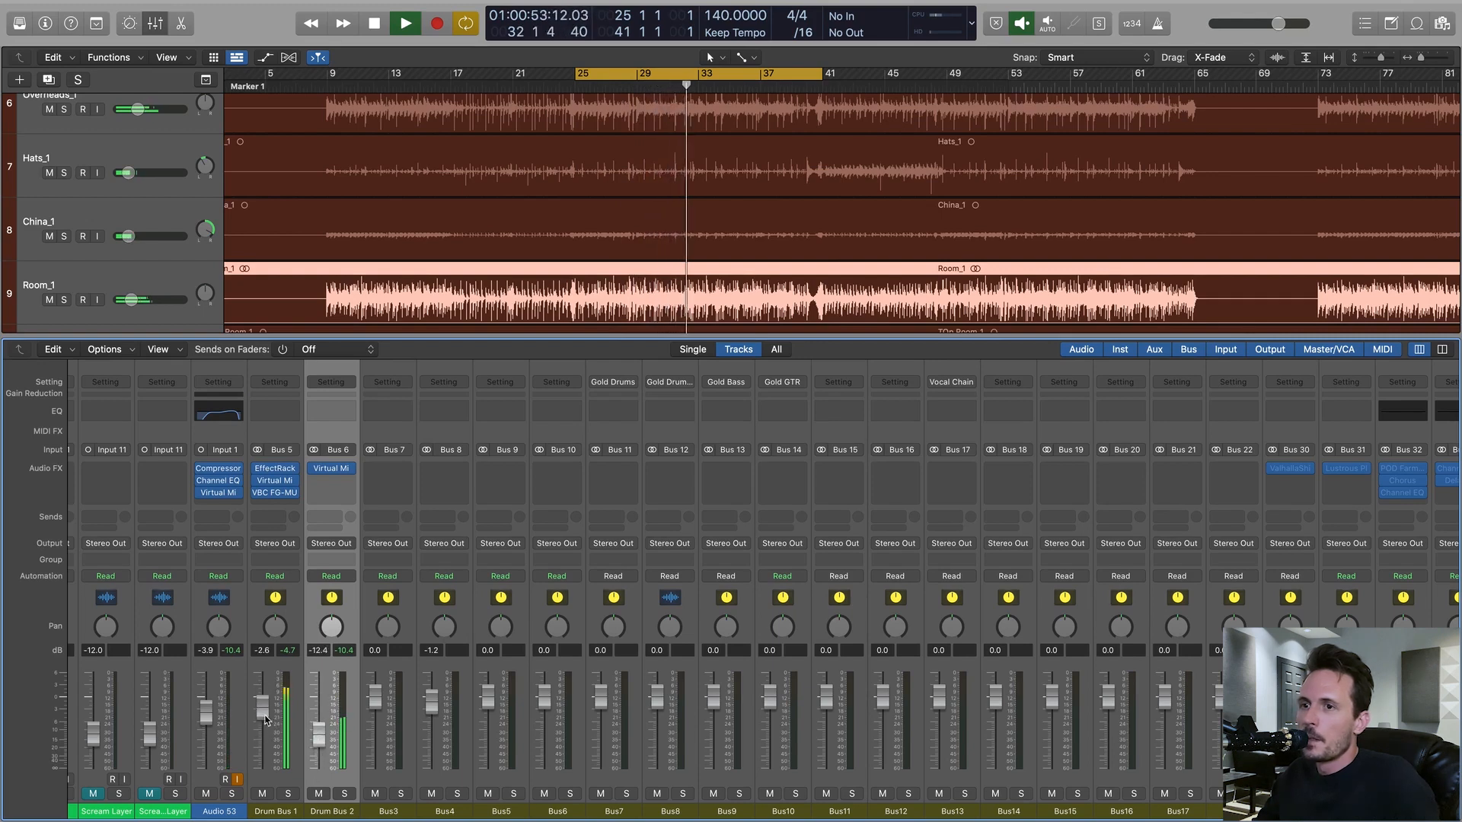
- Lower the Bus 6 sends from Overheads_1 through Room_1 to -3.3, and reduce Overheads_1, Hats_1 and China_1 further to -9.4
{"action": "scroll", "coordinate": [350, 735], "scroll_direction": "left", "scroll_amount": 10}
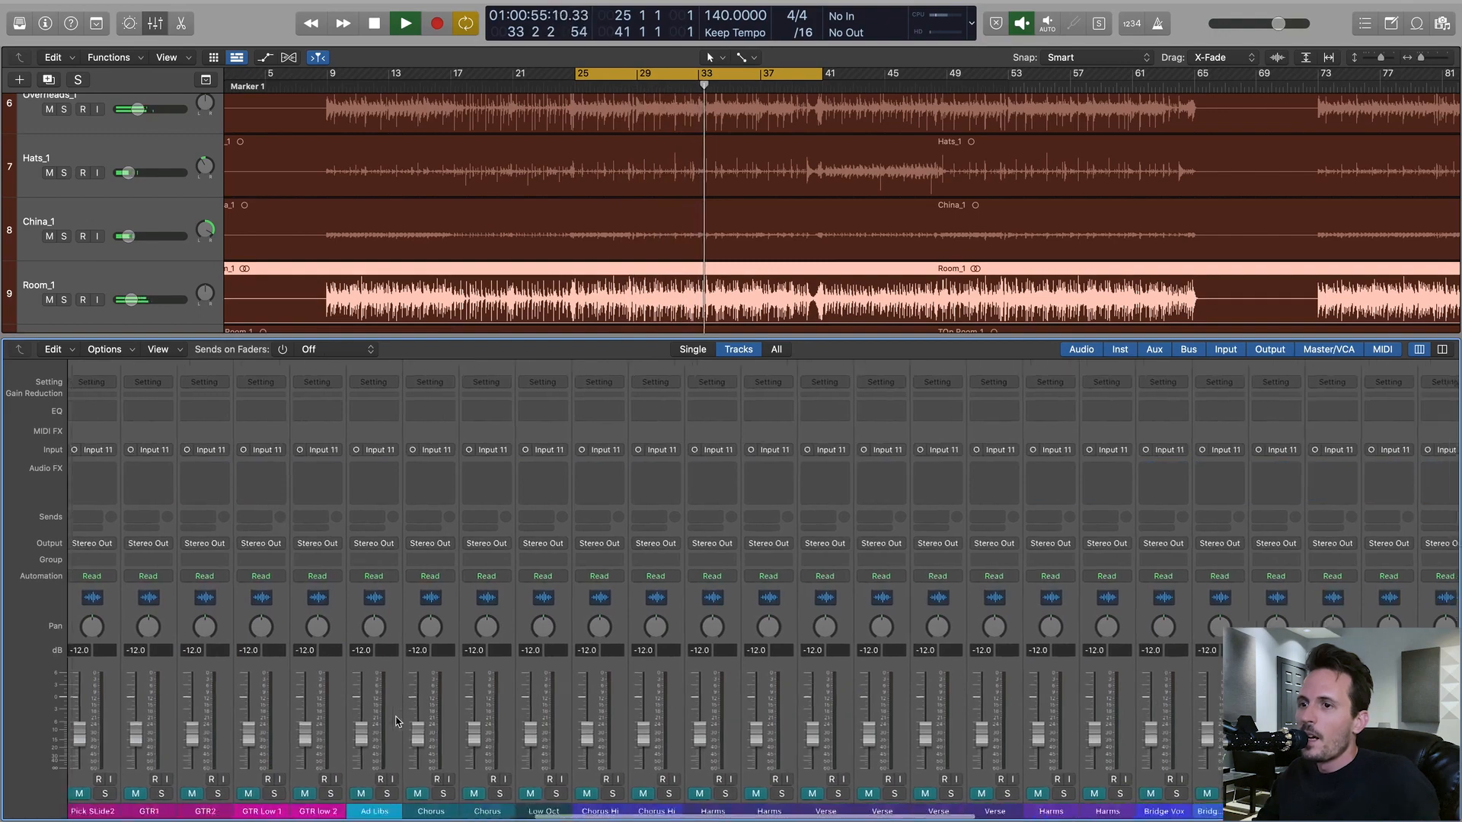
{"action": "scroll", "coordinate": [395, 721], "scroll_direction": "left", "scroll_amount": 10}
{"action": "key", "text": "space"}
{"action": "left_click_drag", "start_coordinate": [834, 598], "coordinate": [856, 599]}
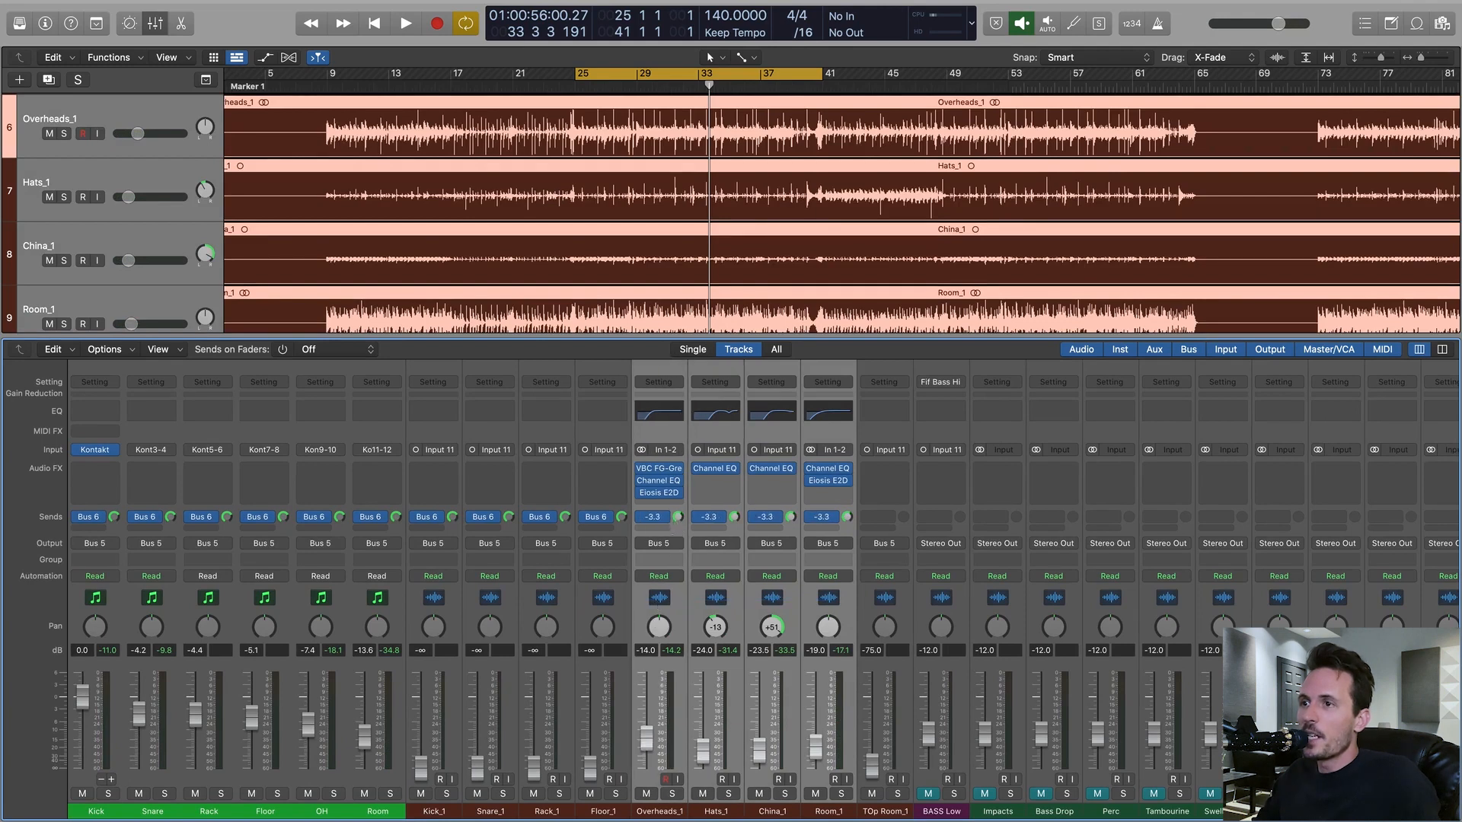
{"action": "left_click_drag", "start_coordinate": [667, 601], "coordinate": [774, 595]}
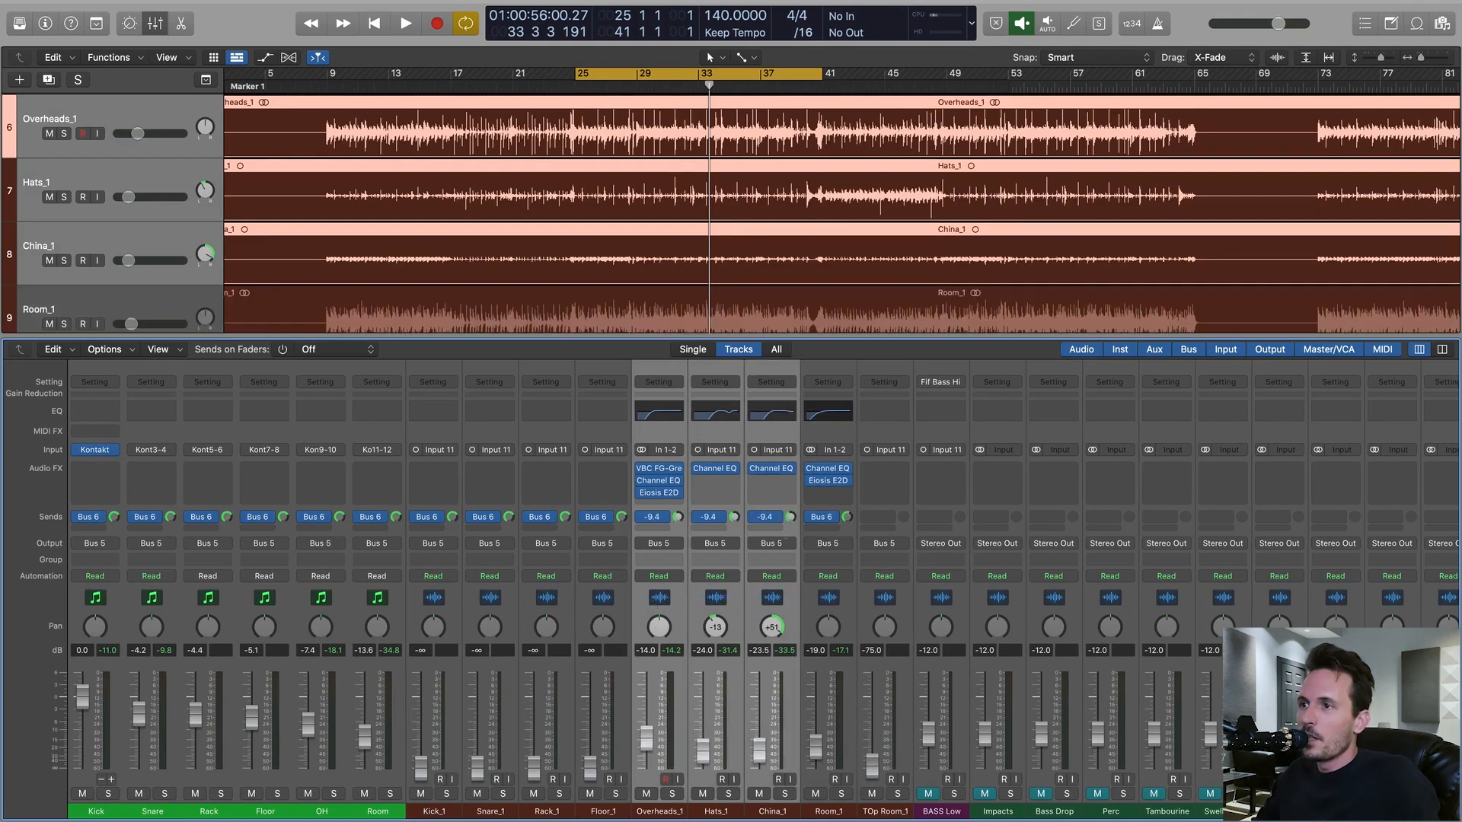
- Mute Drum Bus 1 and raise the Drum Bus 2 fader to 0.0 dB
{"action": "left_click_drag", "start_coordinate": [676, 601], "coordinate": [772, 599]}
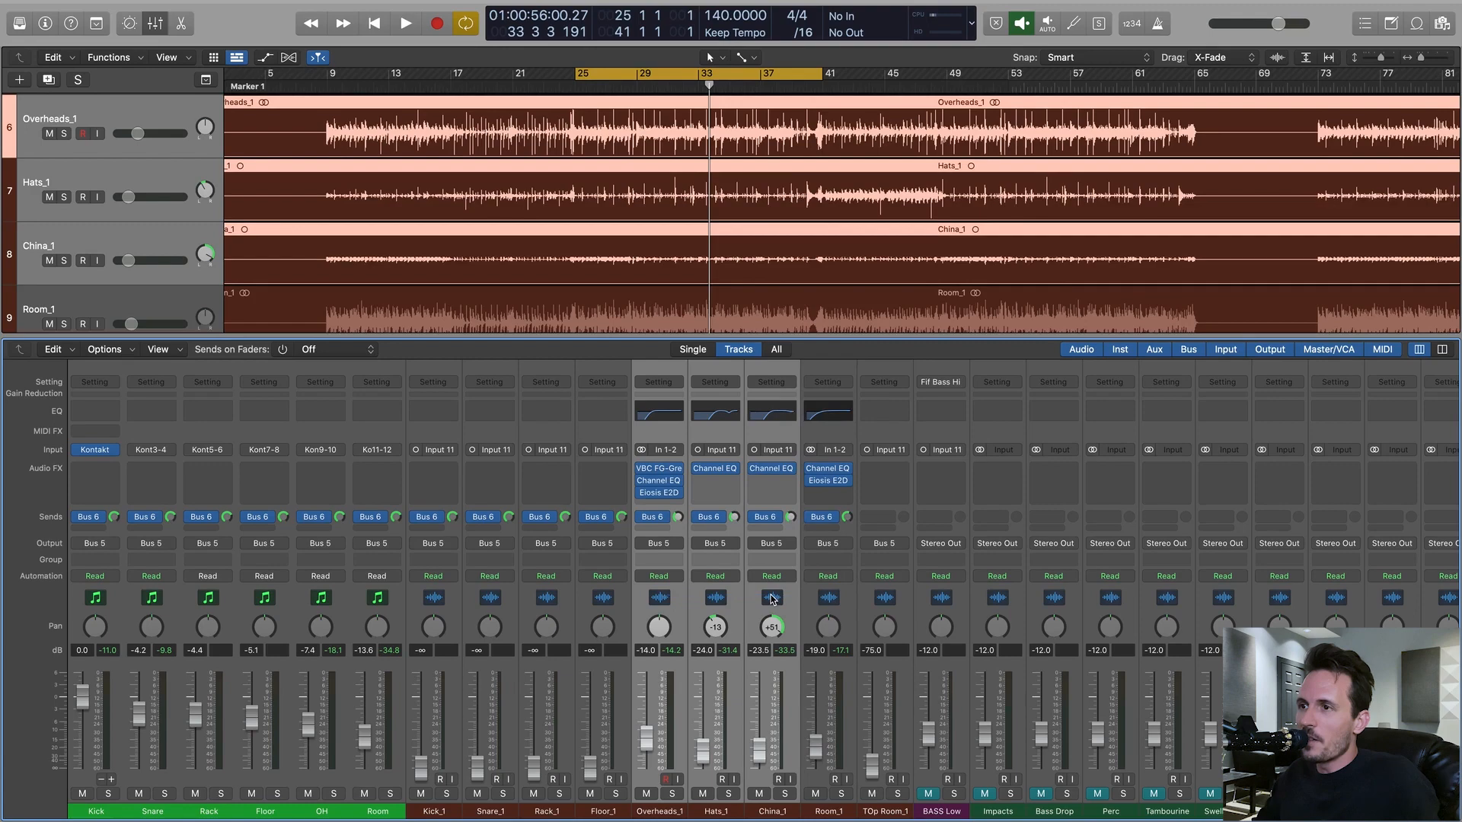
{"action": "scroll", "coordinate": [965, 658], "scroll_direction": "right", "scroll_amount": 15}
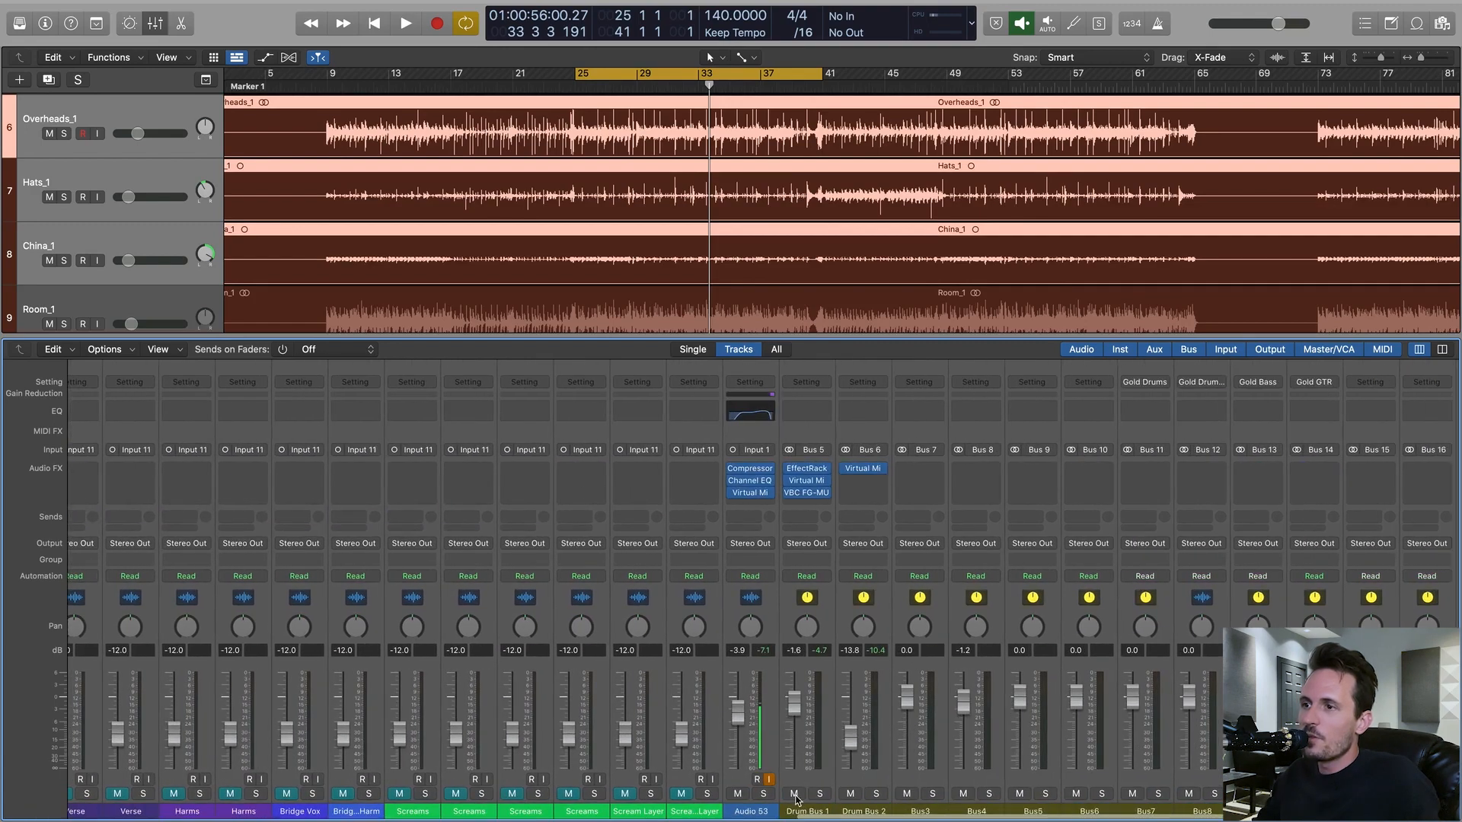
{"action": "scroll", "coordinate": [853, 714], "scroll_direction": "left", "scroll_amount": 15}
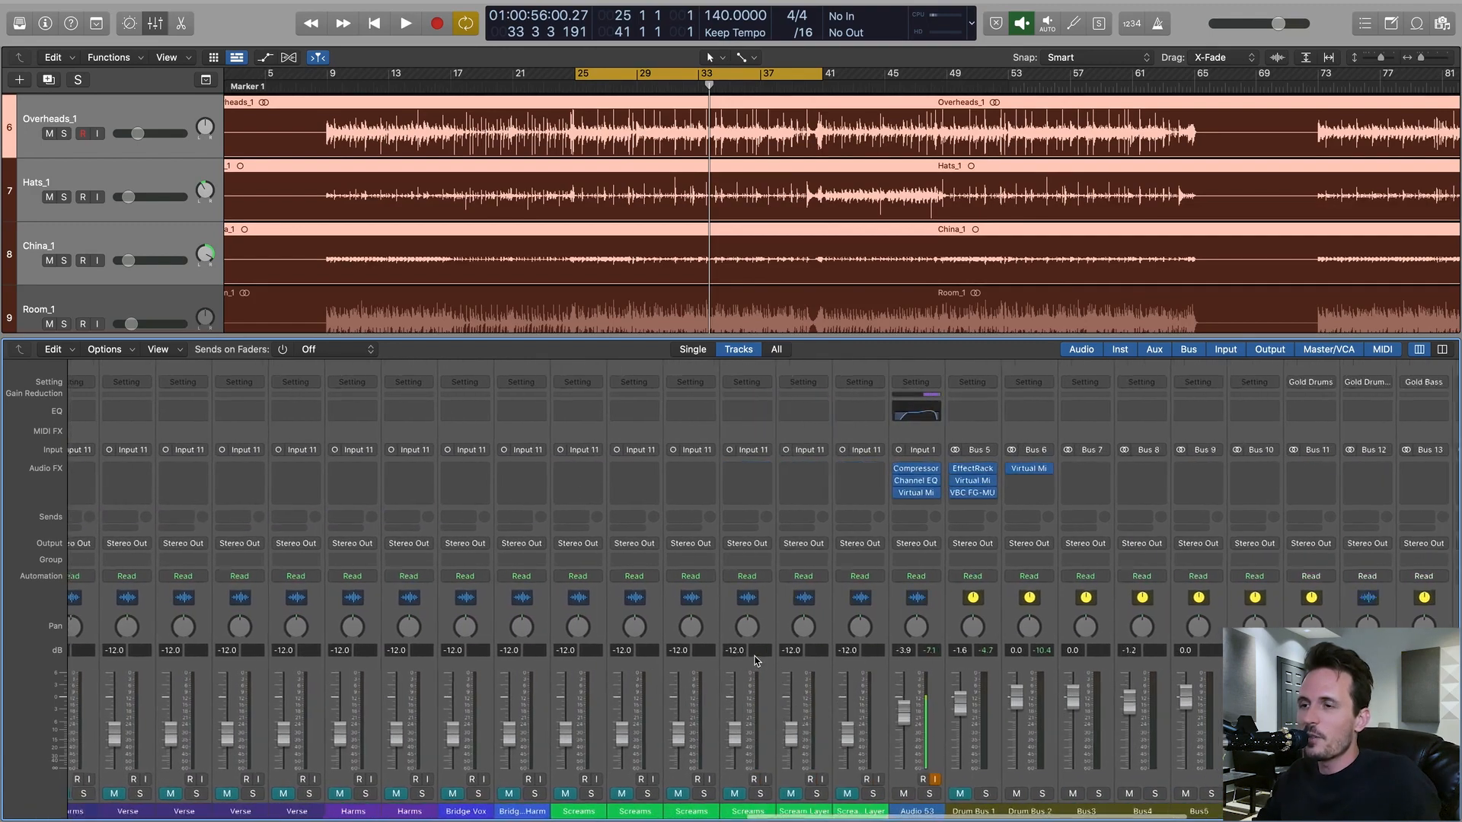
- Play the loop and raise the Bus 6 send to about 1.3 dB on Room_1 and 1.5 dB on OH
{"action": "key", "text": "space"}
{"action": "left_click", "coordinate": [811, 602]}
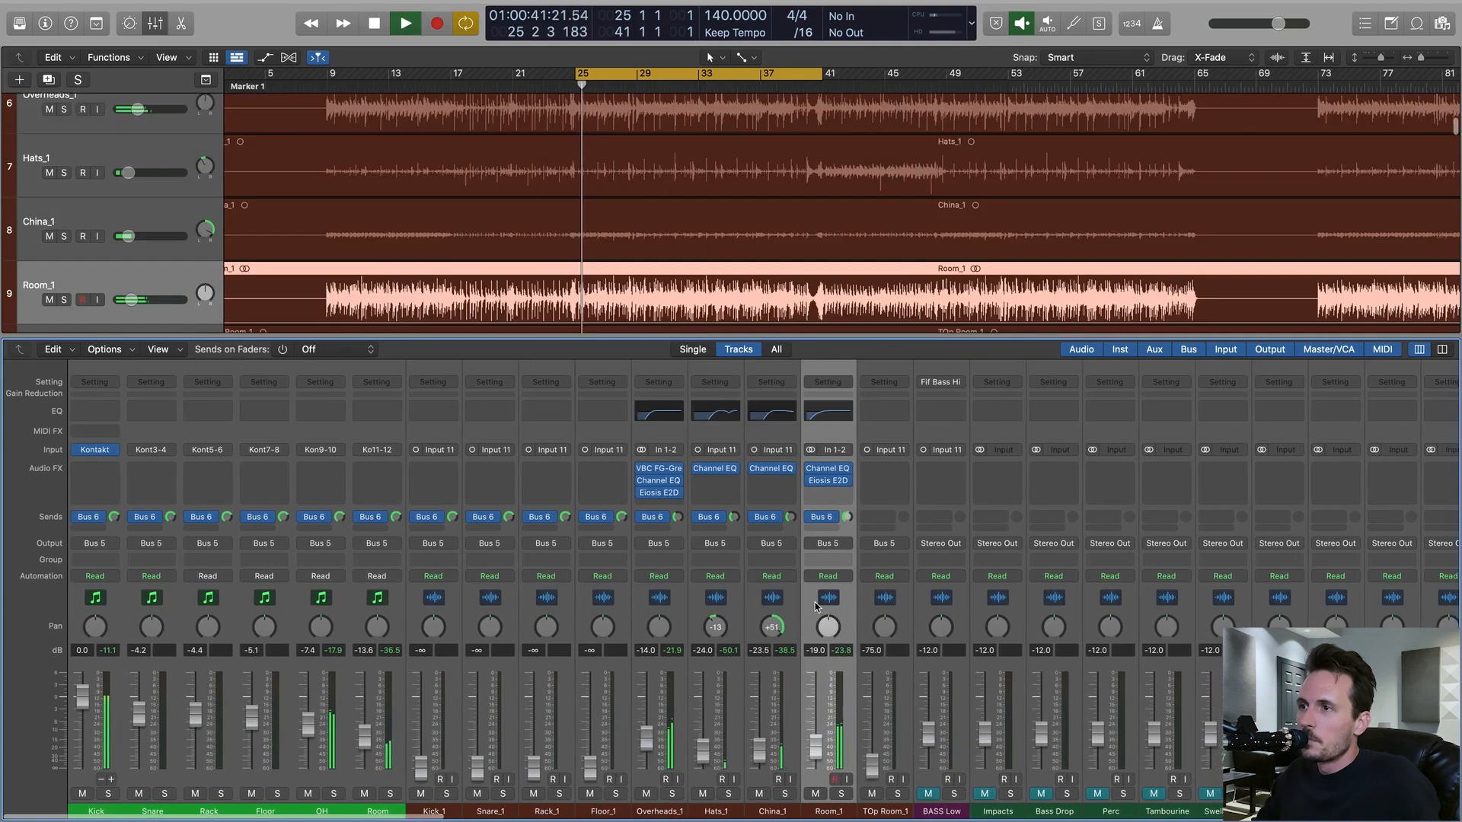
{"action": "left_click_drag", "start_coordinate": [847, 517], "coordinate": [850, 519]}
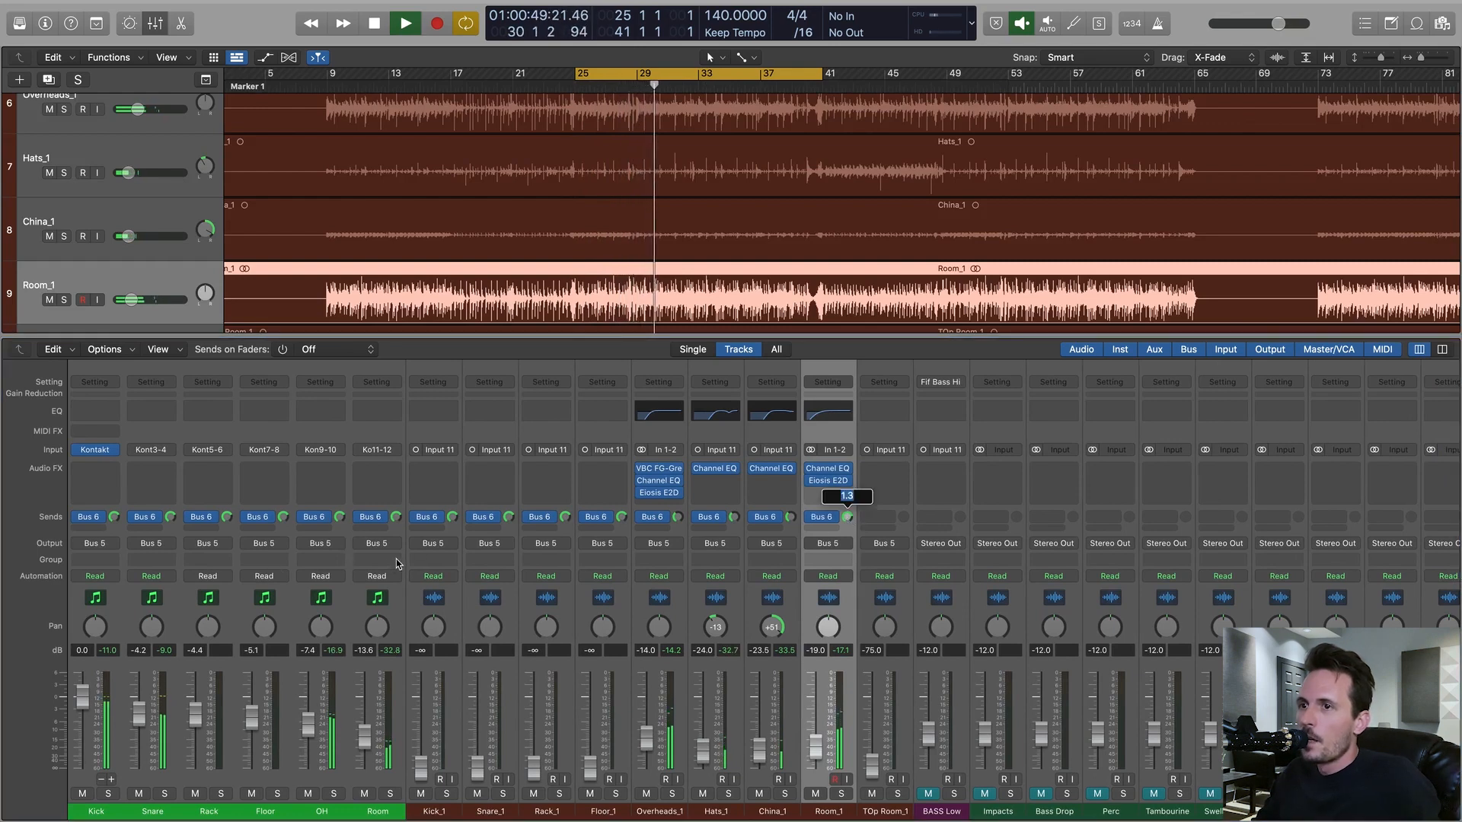
{"action": "left_click_drag", "start_coordinate": [342, 522], "coordinate": [396, 524]}
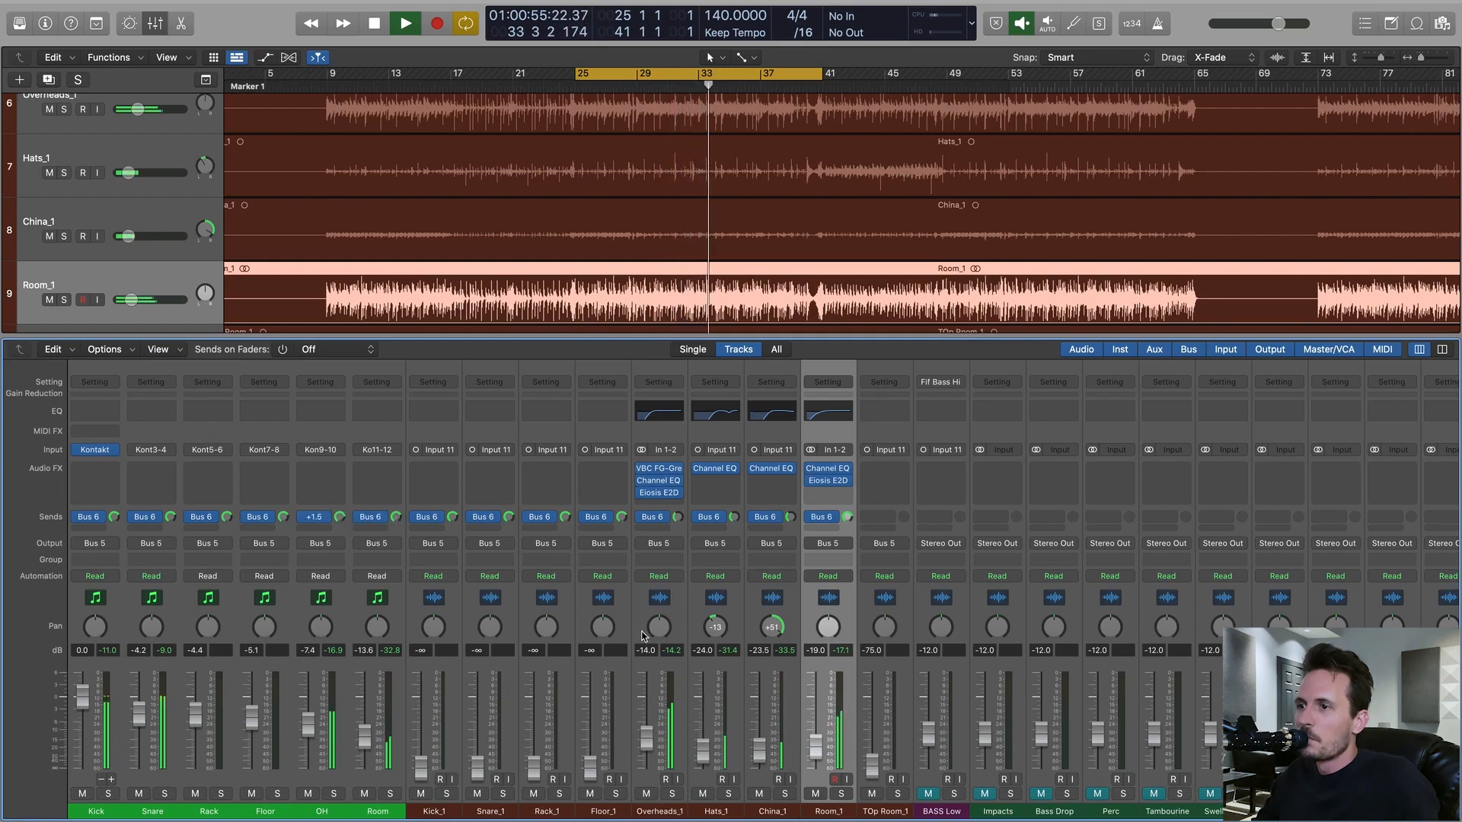
- Unmute Drum Bus 1 and balance the buses during playback, with Drum Bus 1 at -3.7 dB and Drum Bus 2 at -7.4 dB
{"action": "scroll", "coordinate": [752, 635], "scroll_direction": "right", "scroll_amount": 15}
{"action": "scroll", "coordinate": [751, 636], "scroll_direction": "right", "scroll_amount": 5}
{"action": "key", "text": "space"}
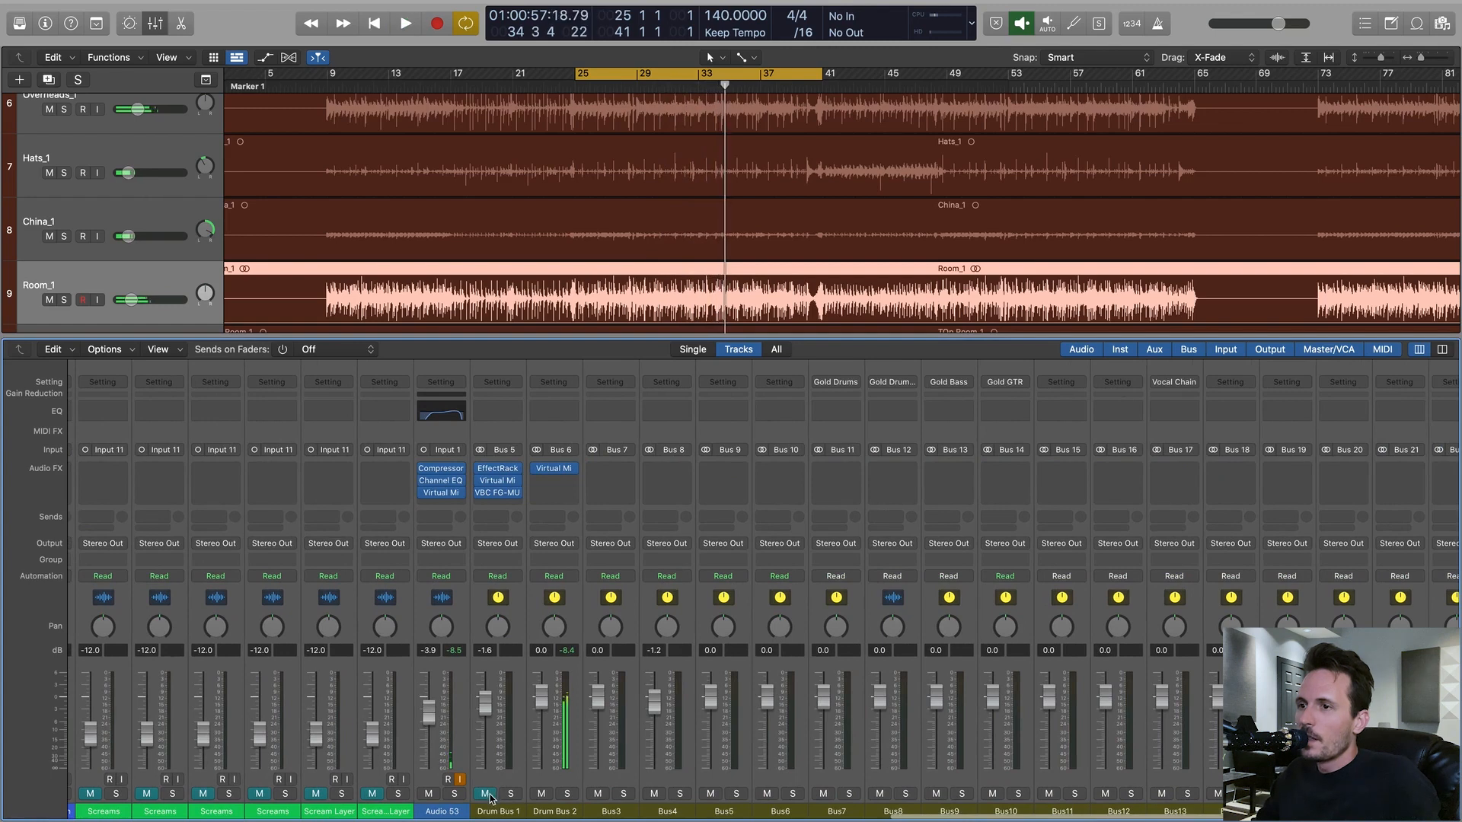
{"action": "key", "text": "space"}
{"action": "left_click_drag", "start_coordinate": [541, 769], "coordinate": [541, 724]}
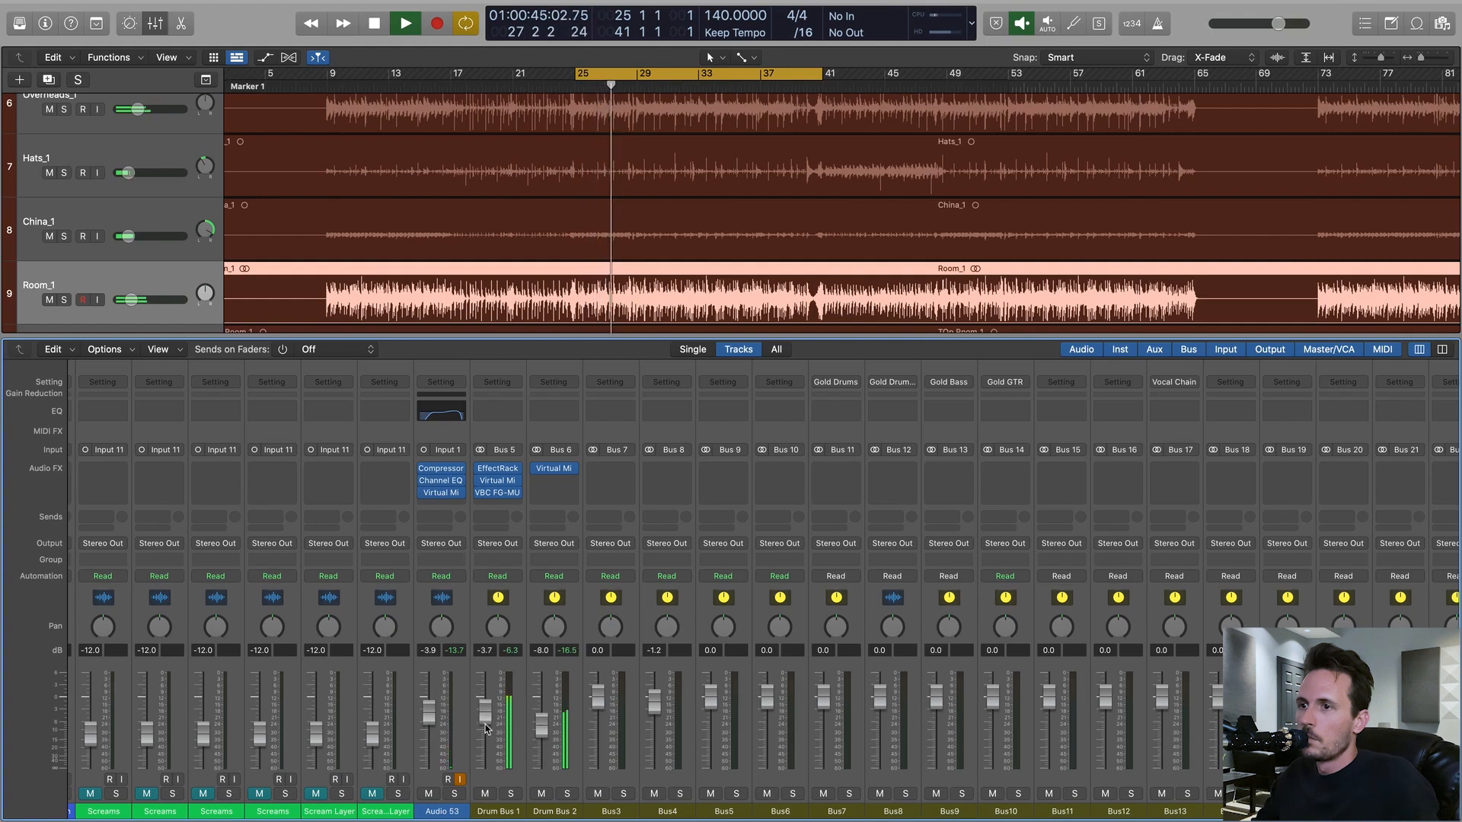
{"action": "mouse_move", "coordinate": [545, 733]}
{"action": "left_mouse_down"}
{"action": "mouse_move", "coordinate": [487, 722]}
{"action": "mouse_move", "coordinate": [541, 734]}
{"action": "left_mouse_up"}
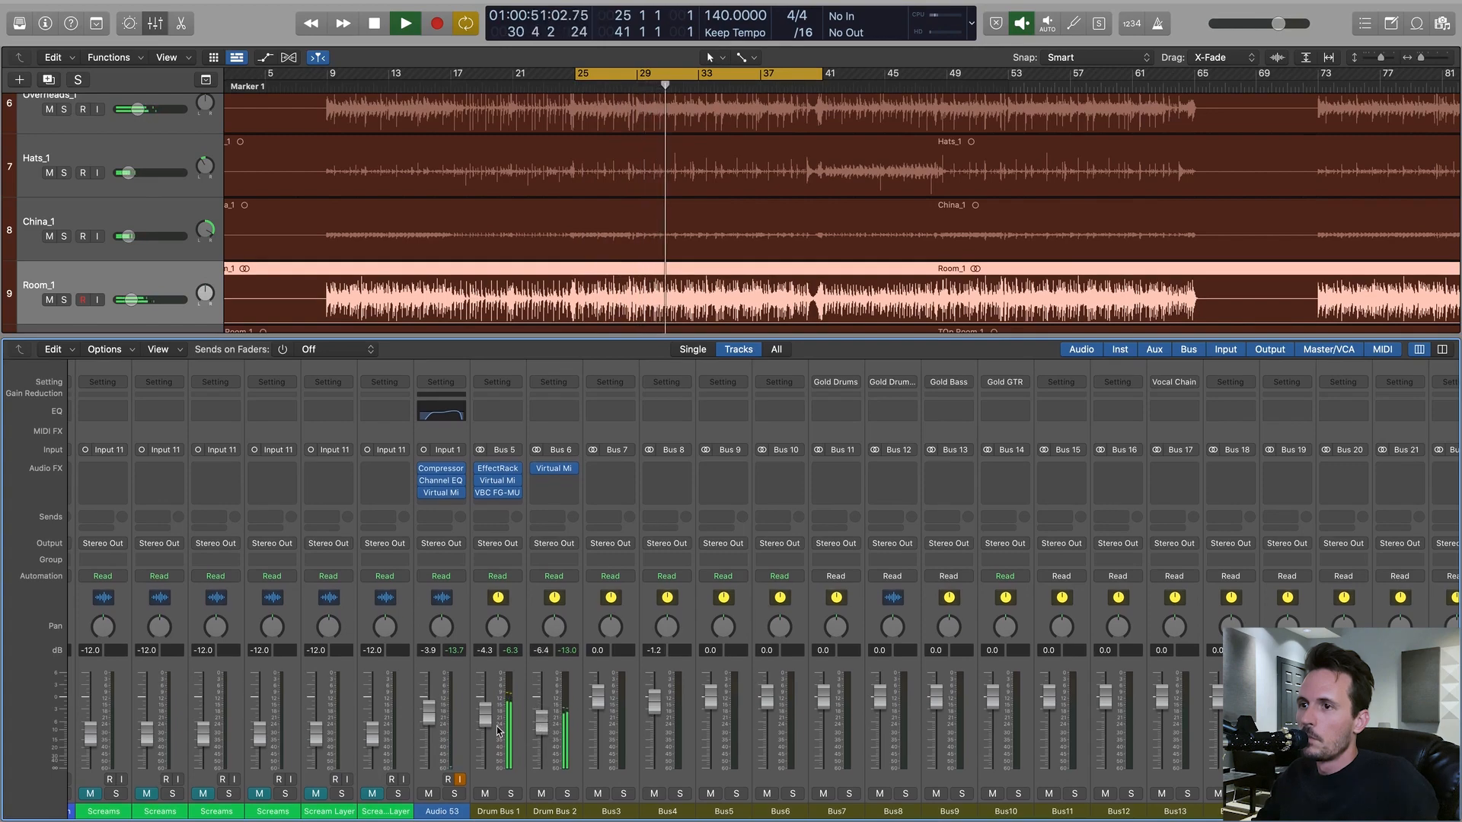
{"action": "scroll", "coordinate": [619, 680], "scroll_direction": "right", "scroll_amount": 5}
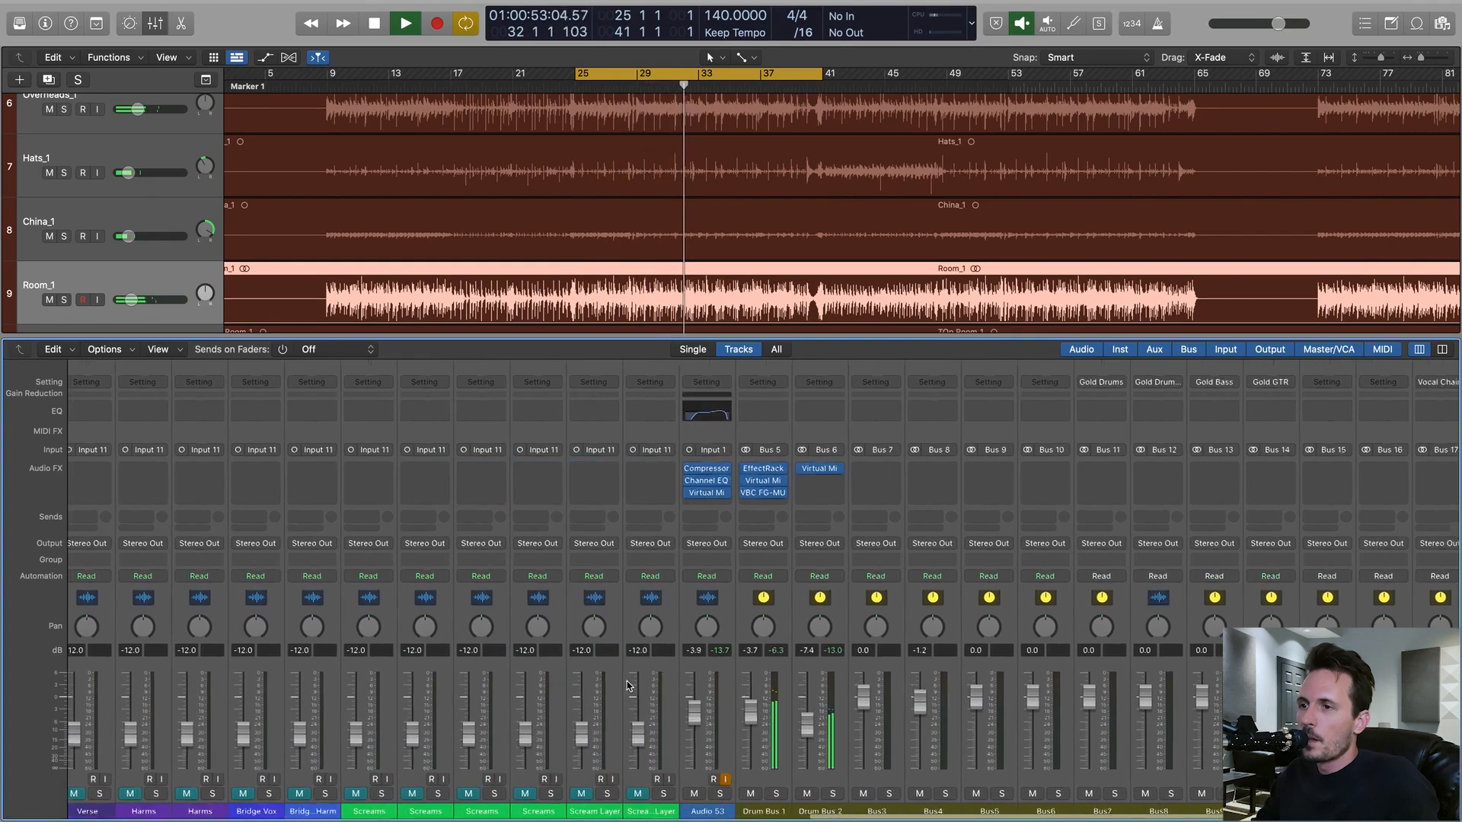
{"action": "scroll", "coordinate": [619, 680], "scroll_direction": "left", "scroll_amount": 10}
{"action": "key", "text": "space"}
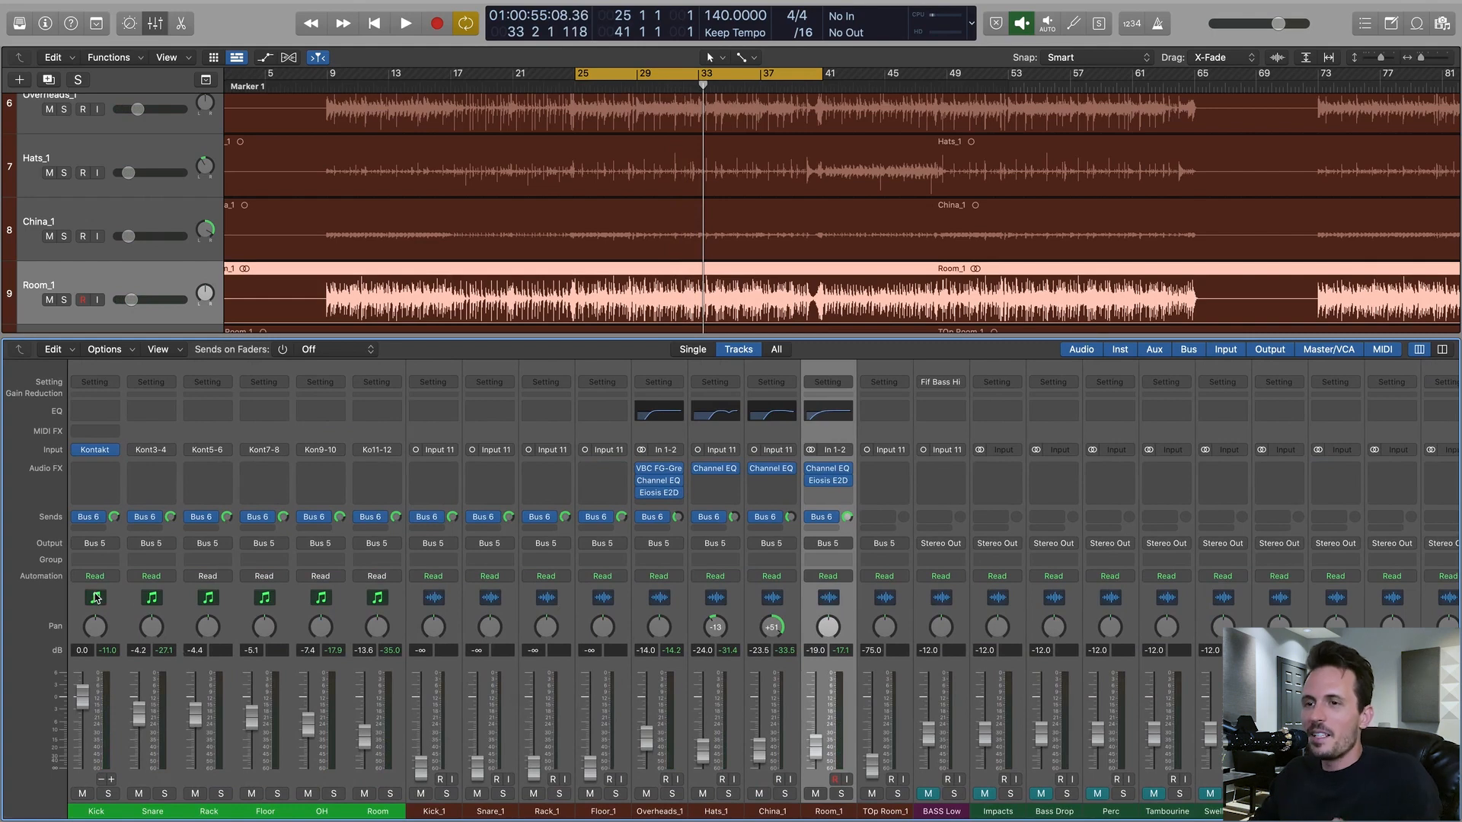
- Add a Bus 7 send to the Kick, Snare, Rack and Floor channels together
{"action": "left_click", "coordinate": [95, 596]}
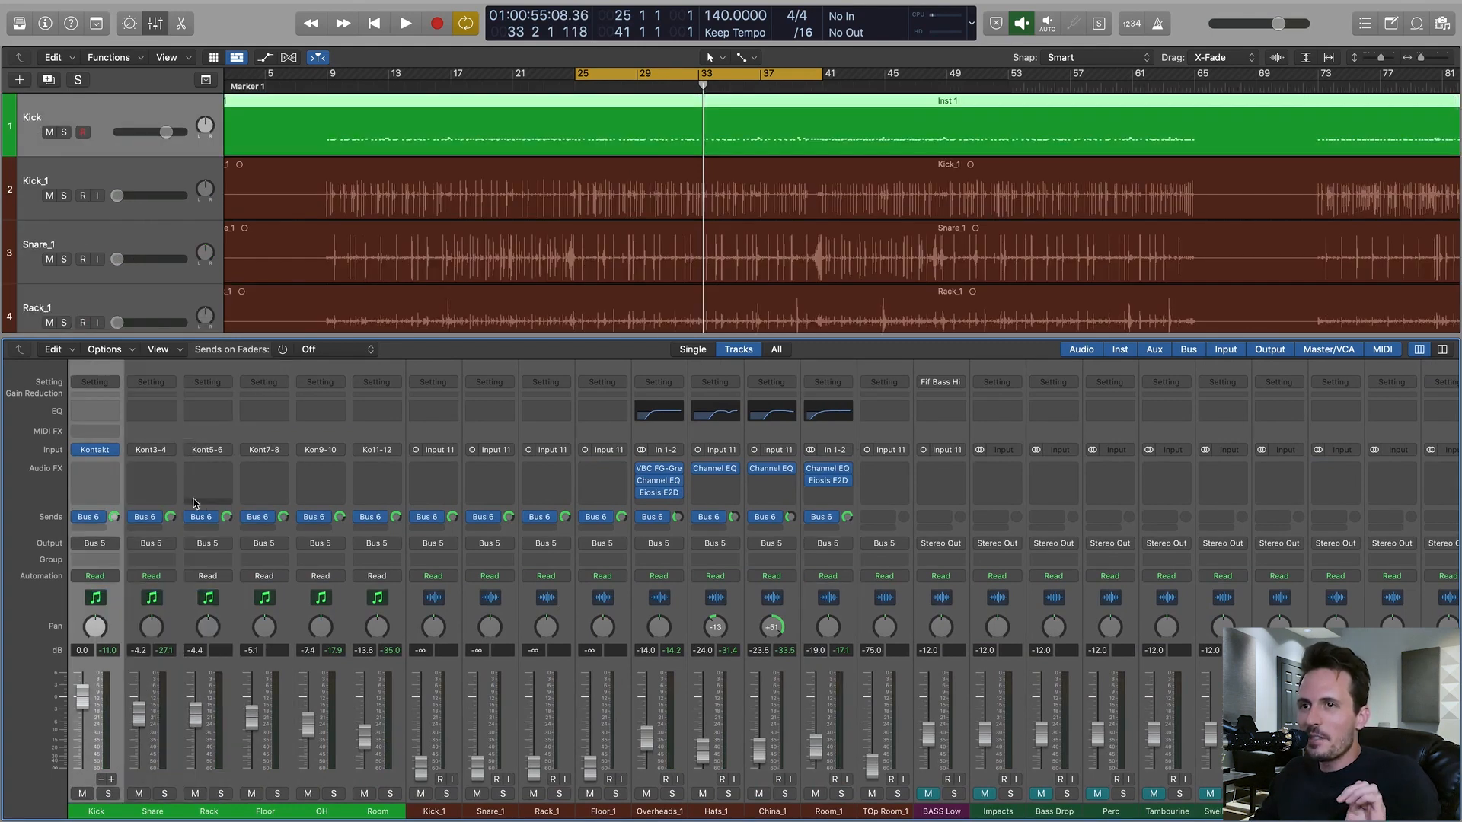
{"action": "left_click_drag", "start_coordinate": [106, 604], "coordinate": [294, 604]}
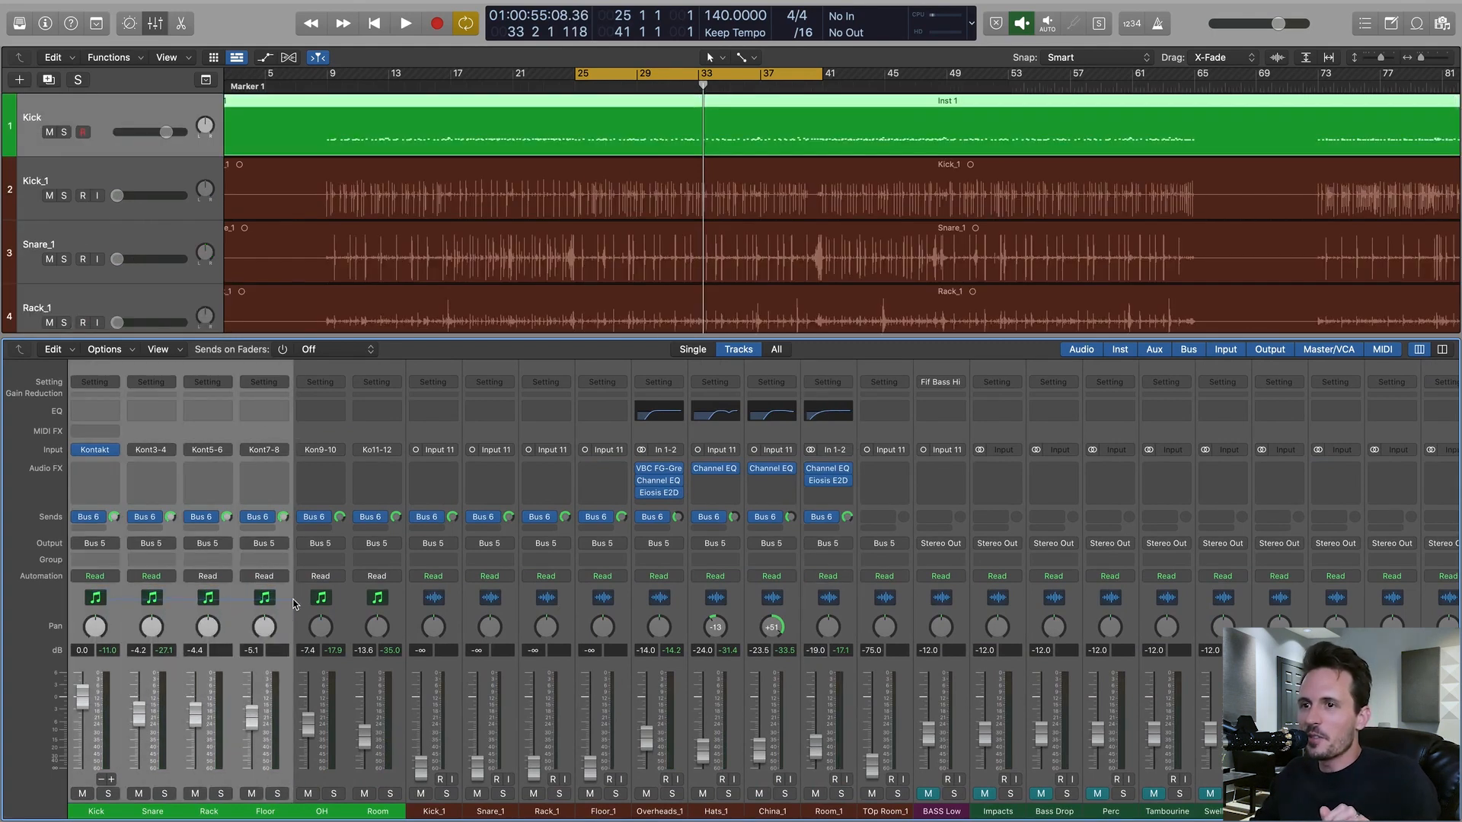
{"action": "left_click", "coordinate": [265, 532]}
{"action": "mouse_move", "coordinate": [290, 548]}
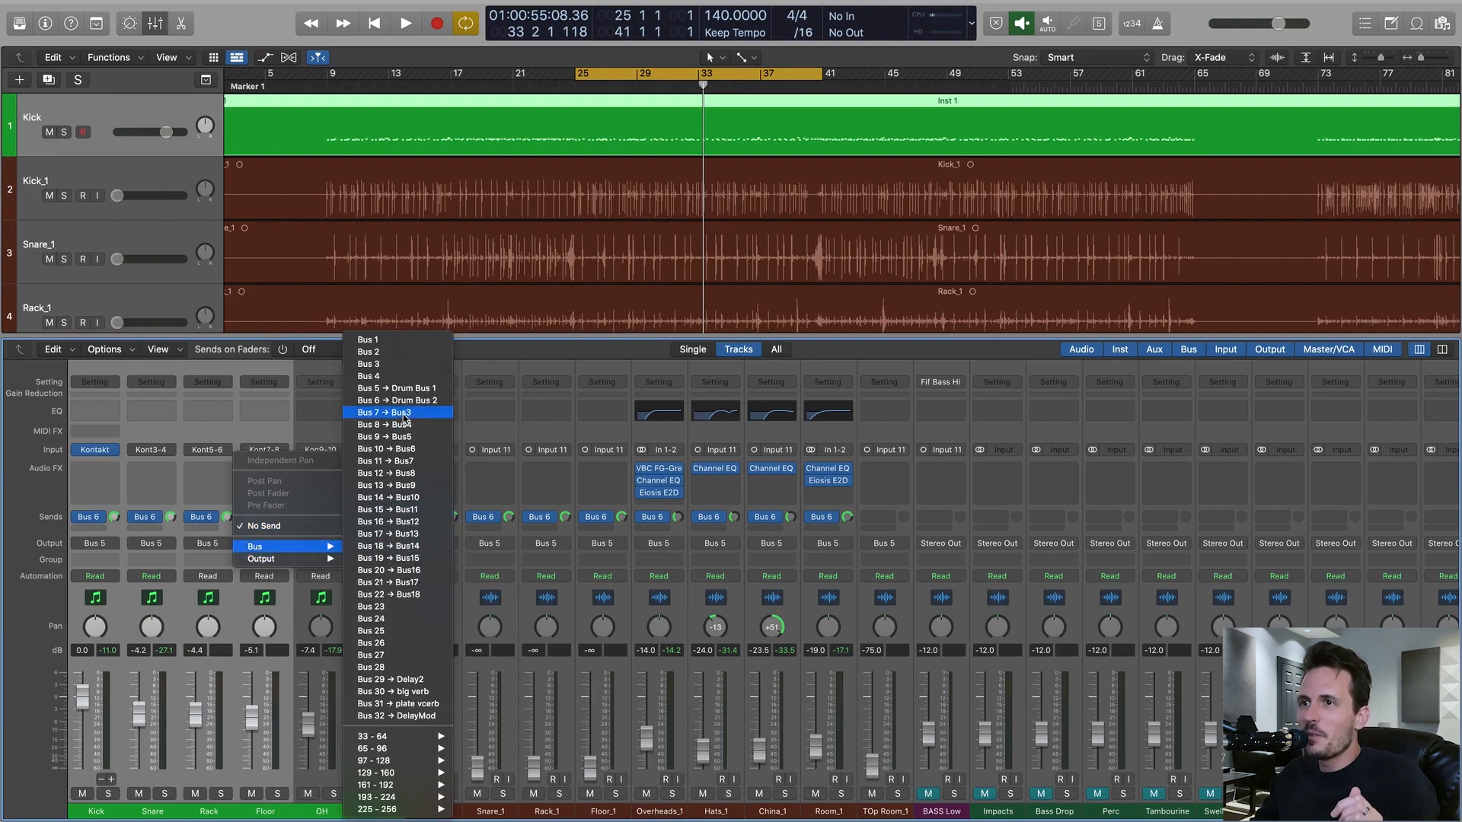
{"action": "left_click", "coordinate": [401, 413]}
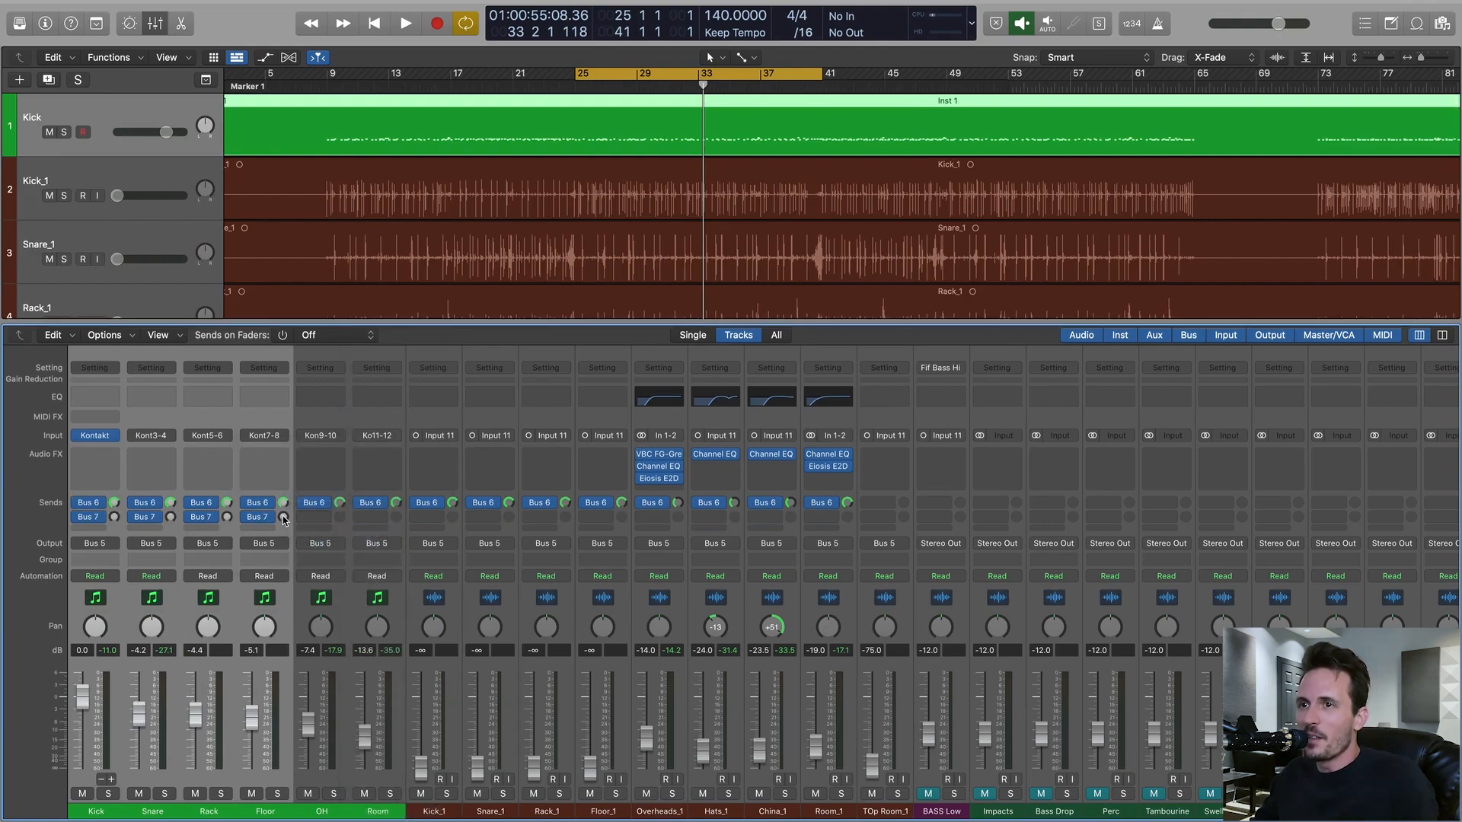
- Rename the Bus3 channel as Drum Bus and lower its fader to -4.2 dB
{"action": "scroll", "coordinate": [766, 664], "scroll_direction": "right", "scroll_amount": 10}
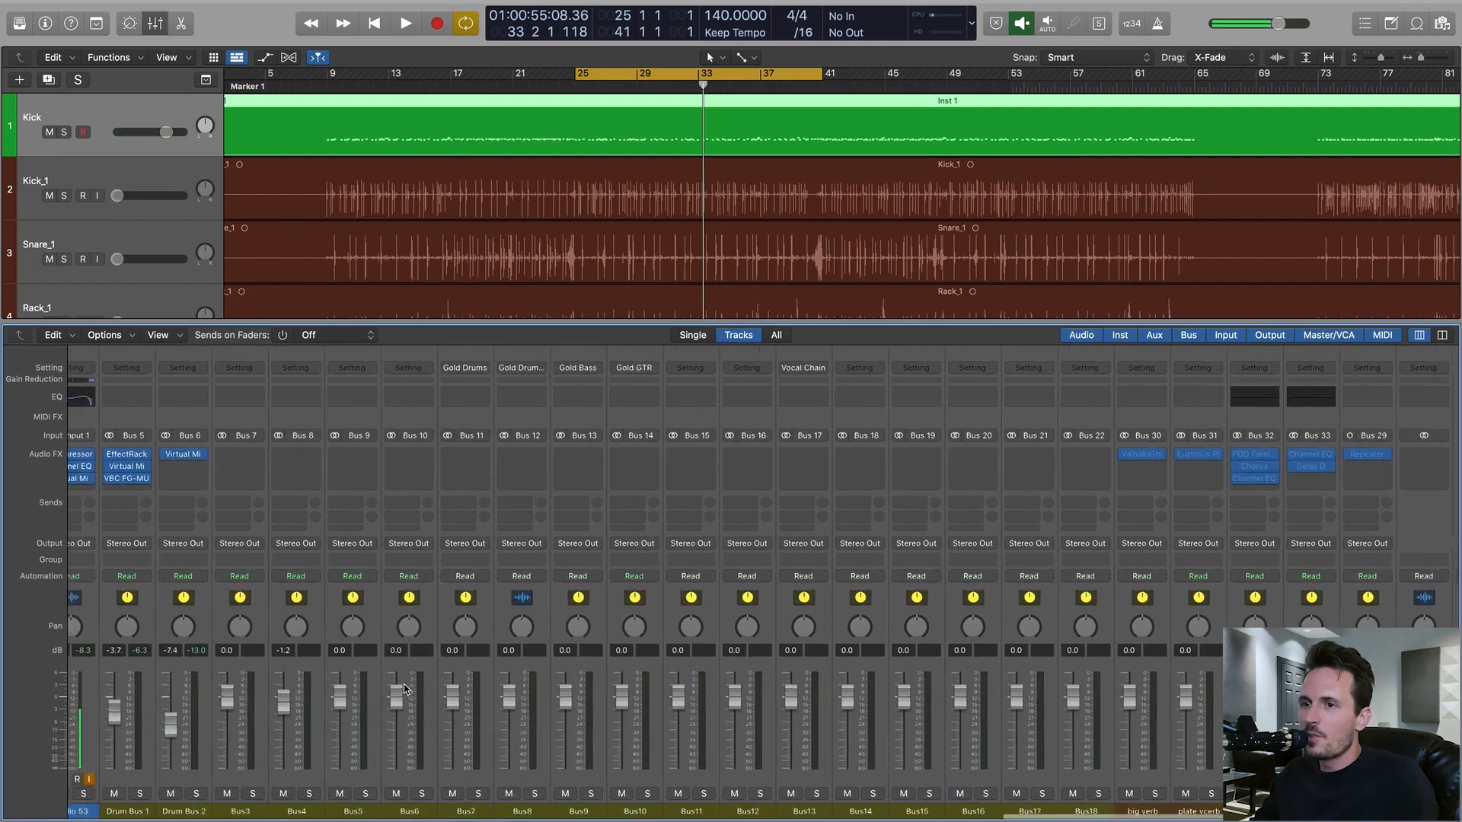
{"action": "left_click", "coordinate": [409, 813]}
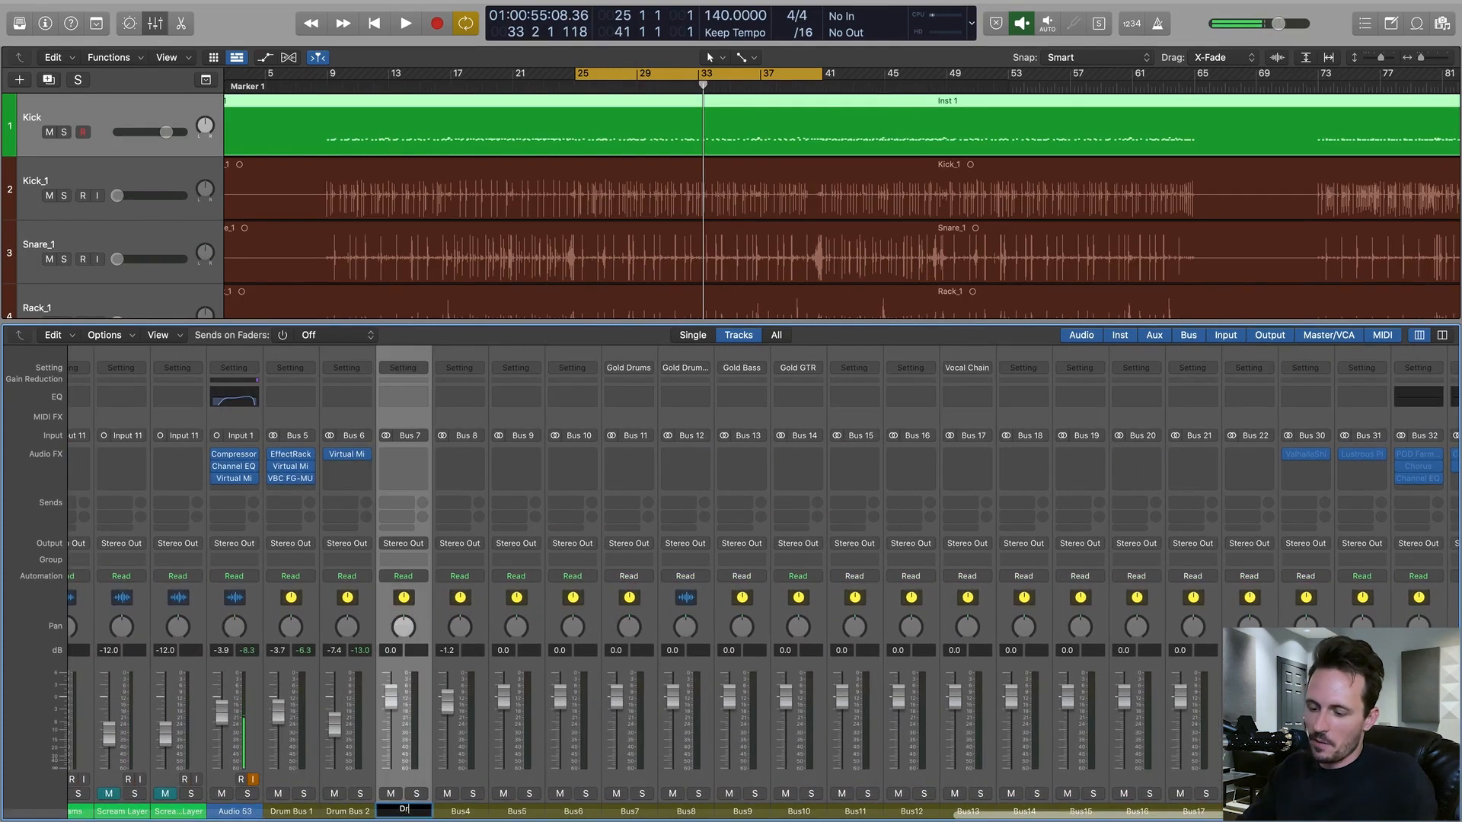
{"action": "left_click_drag", "start_coordinate": [391, 694], "coordinate": [391, 713]}
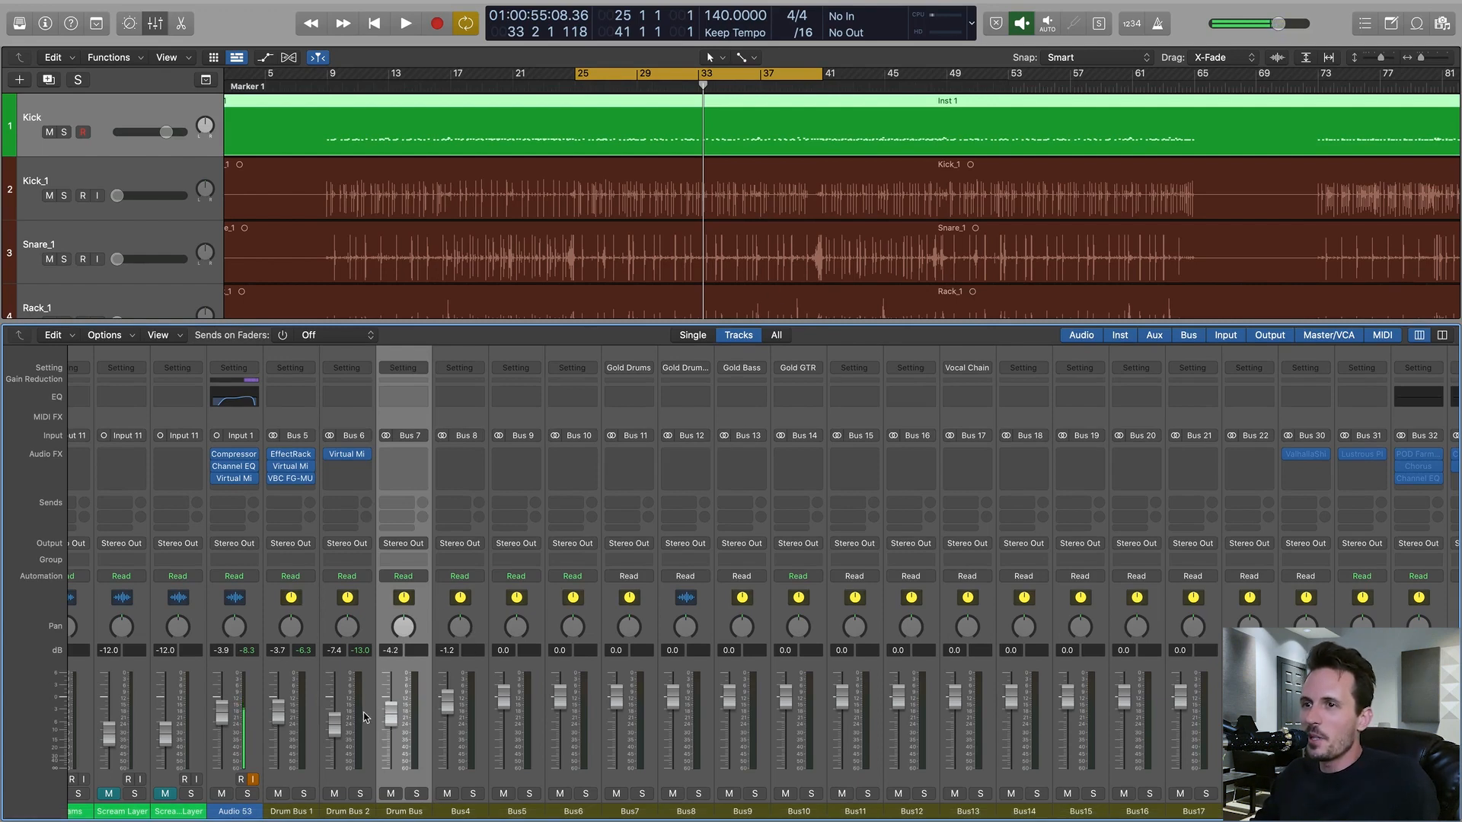
- Balance the faders during playback: Drum Bus 1 at -4.2 dB, Drum Bus 2 at -10.4 dB and Drum Bus at -12.2 dB
{"action": "key", "text": "space"}
{"action": "left_click_drag", "start_coordinate": [391, 723], "coordinate": [390, 735]}
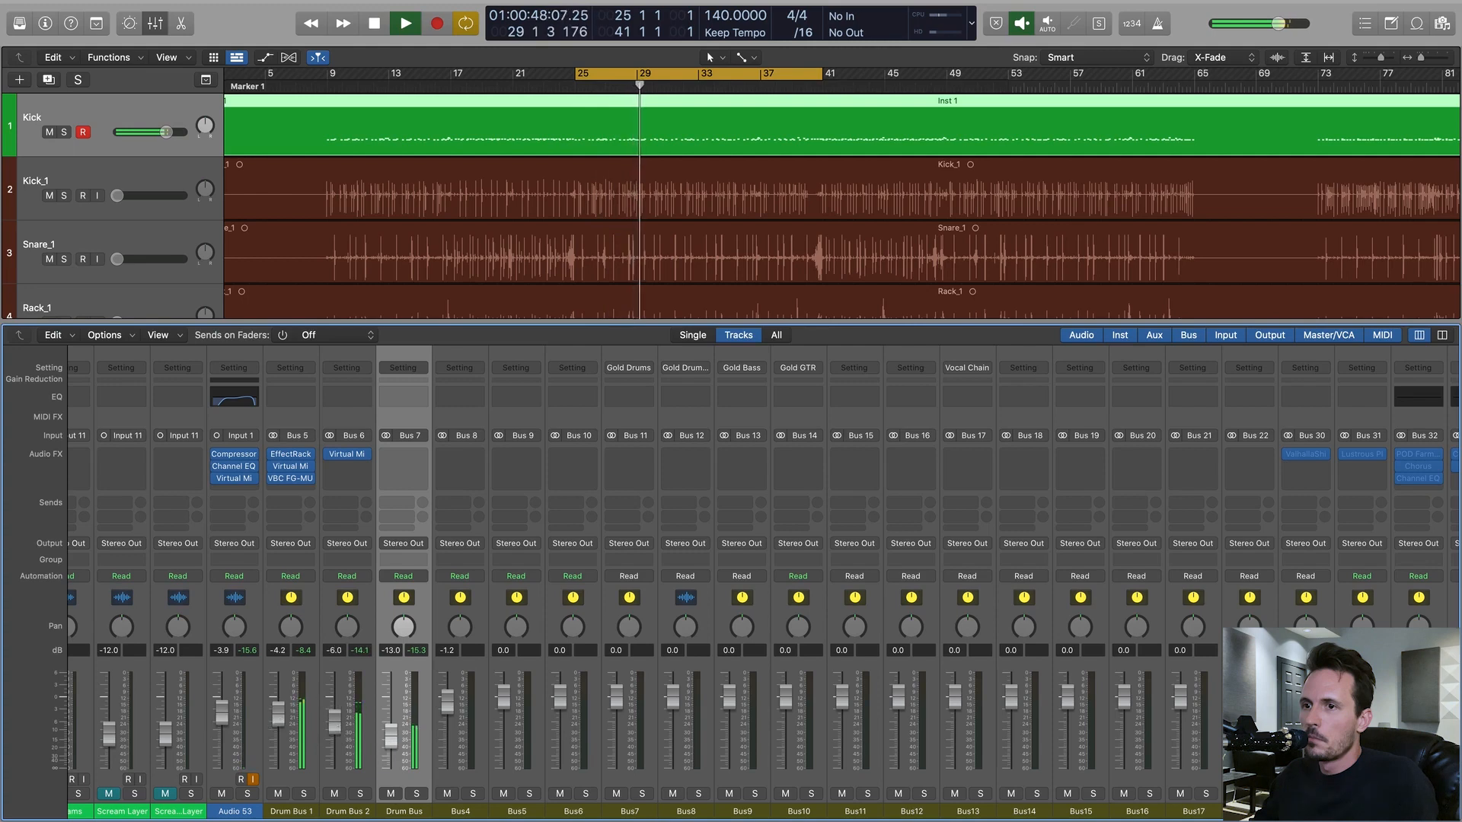
{"action": "left_click", "coordinate": [334, 795]}
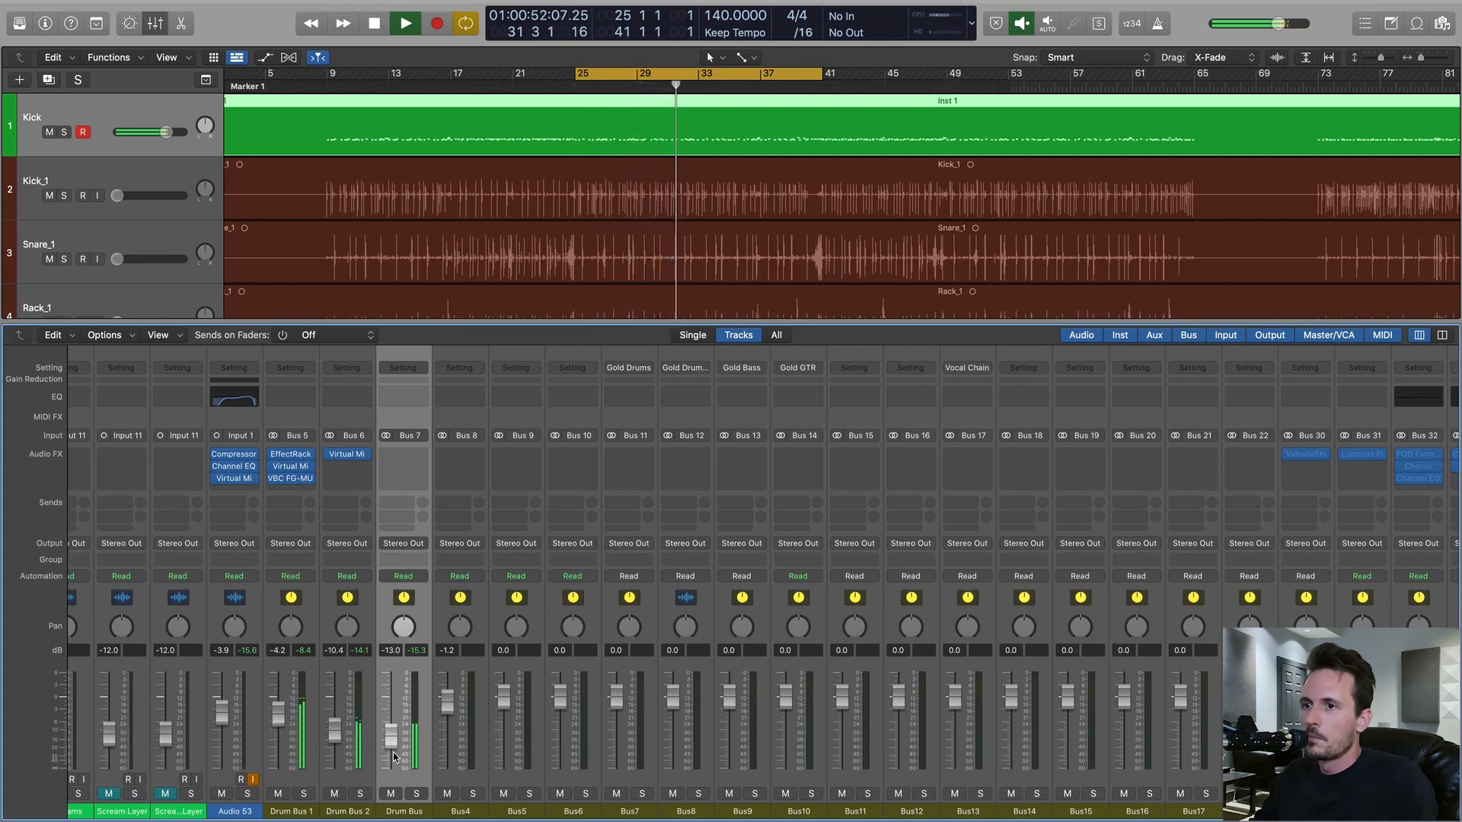
{"action": "left_click_drag", "start_coordinate": [394, 750], "coordinate": [394, 746]}
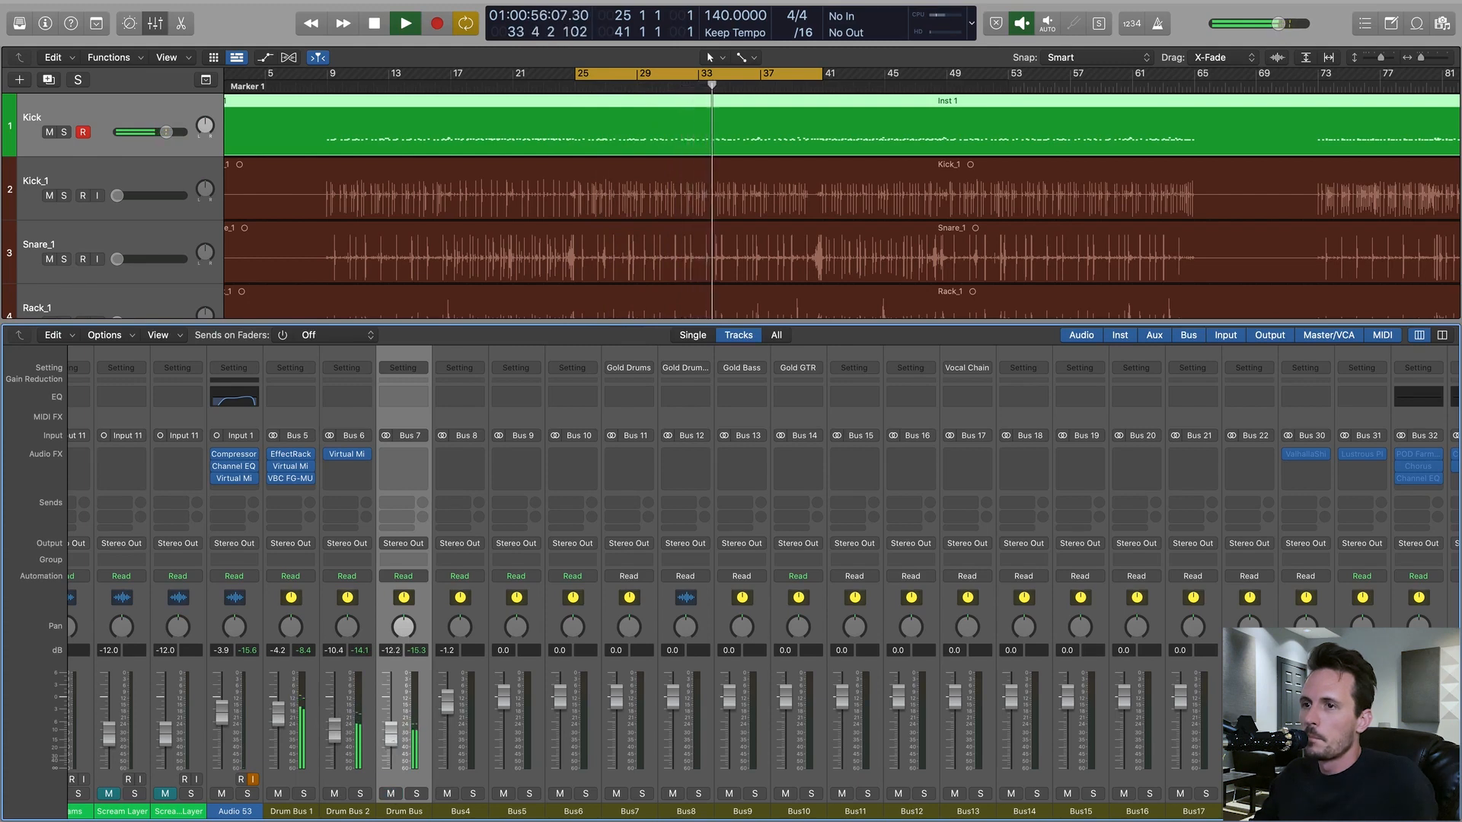
{"action": "scroll", "coordinate": [660, 709], "scroll_direction": "right", "scroll_amount": 4}
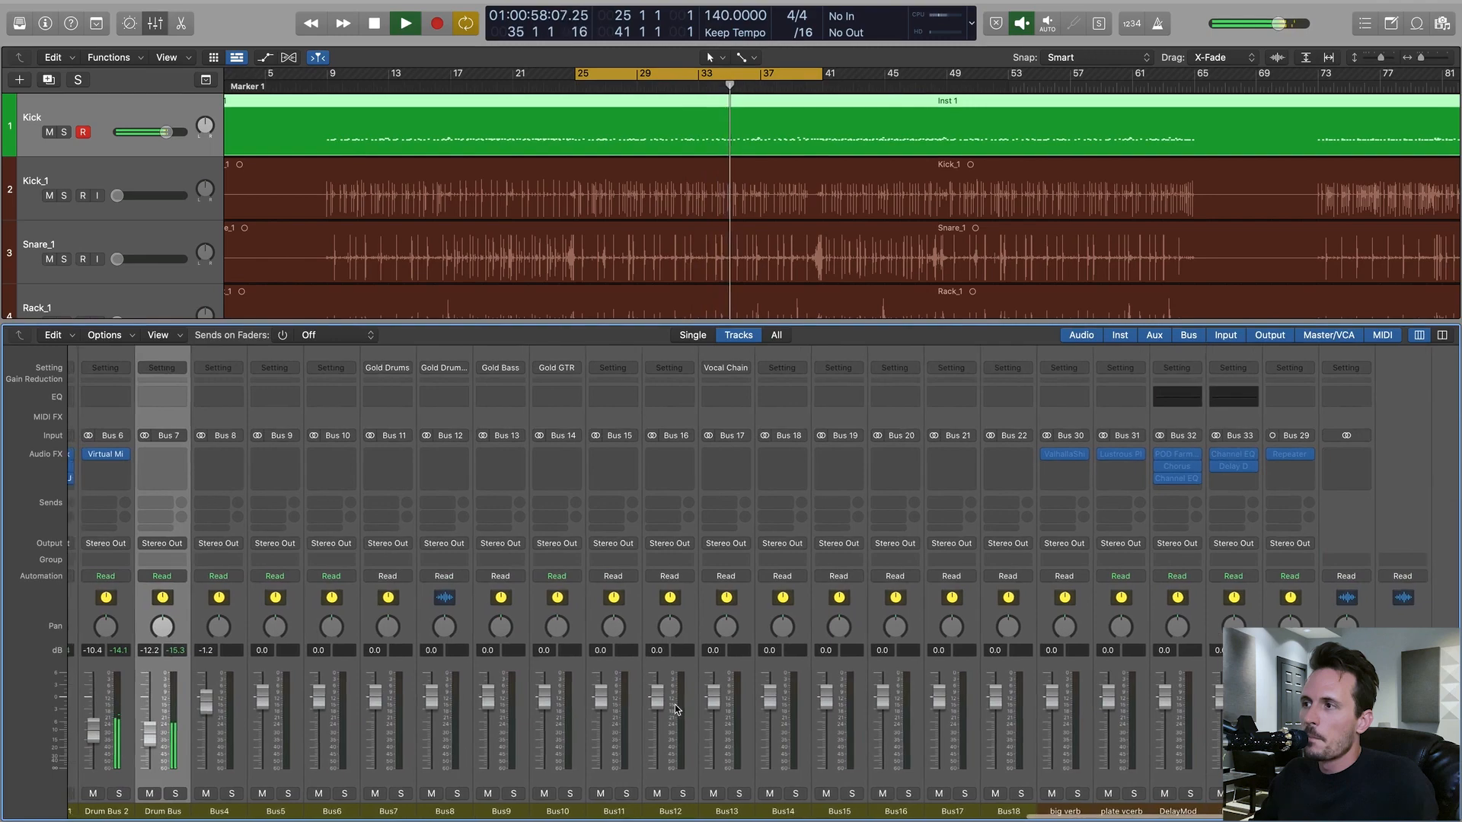
{"action": "scroll", "coordinate": [626, 700], "scroll_direction": "left", "scroll_amount": 10}
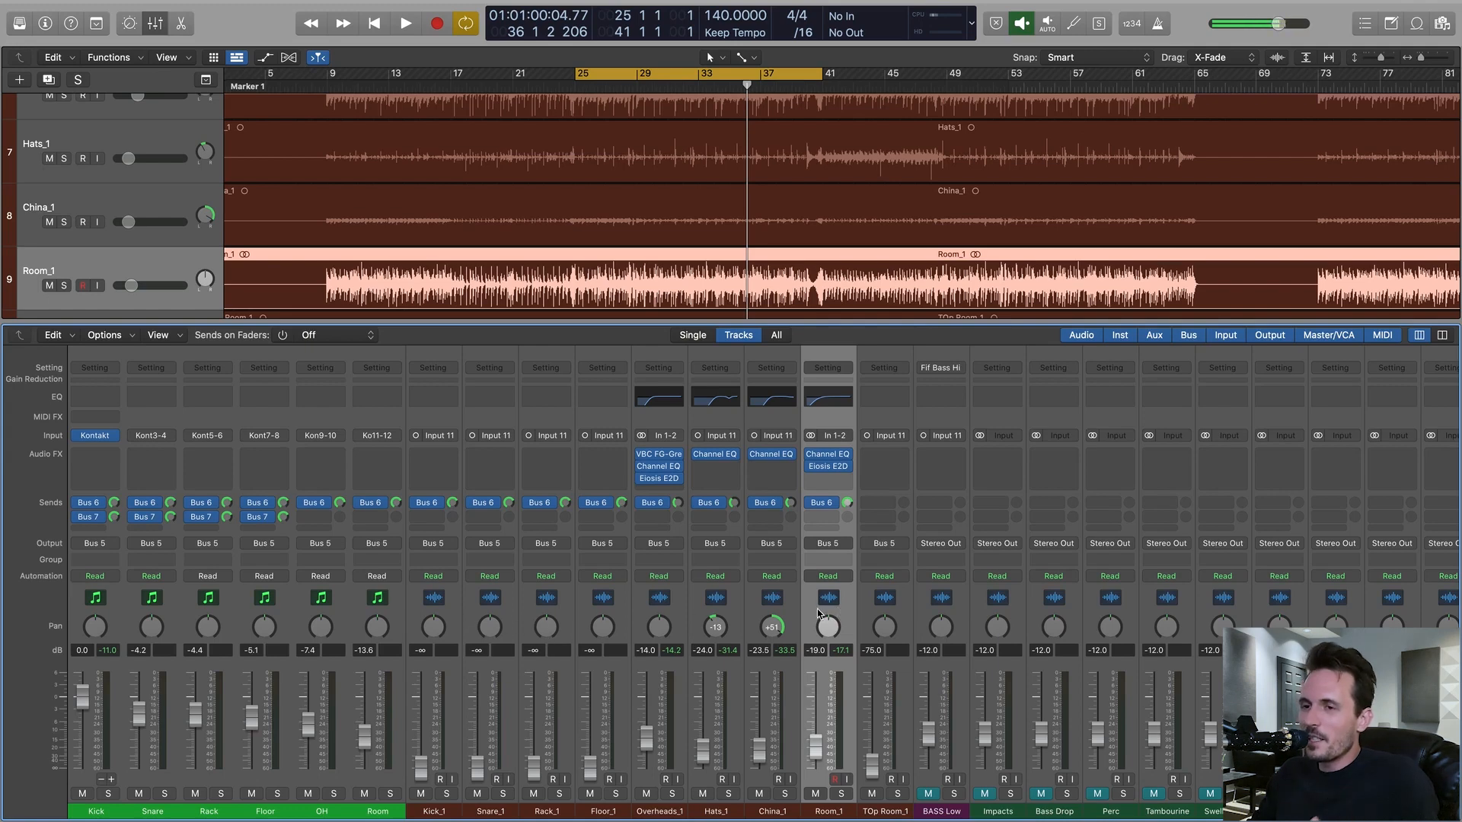
- Insert a Channel EQ on the Snare channel and boost 214 Hz by 0.9 dB with a Q of 2.30 during playback
{"action": "left_click", "coordinate": [176, 601]}
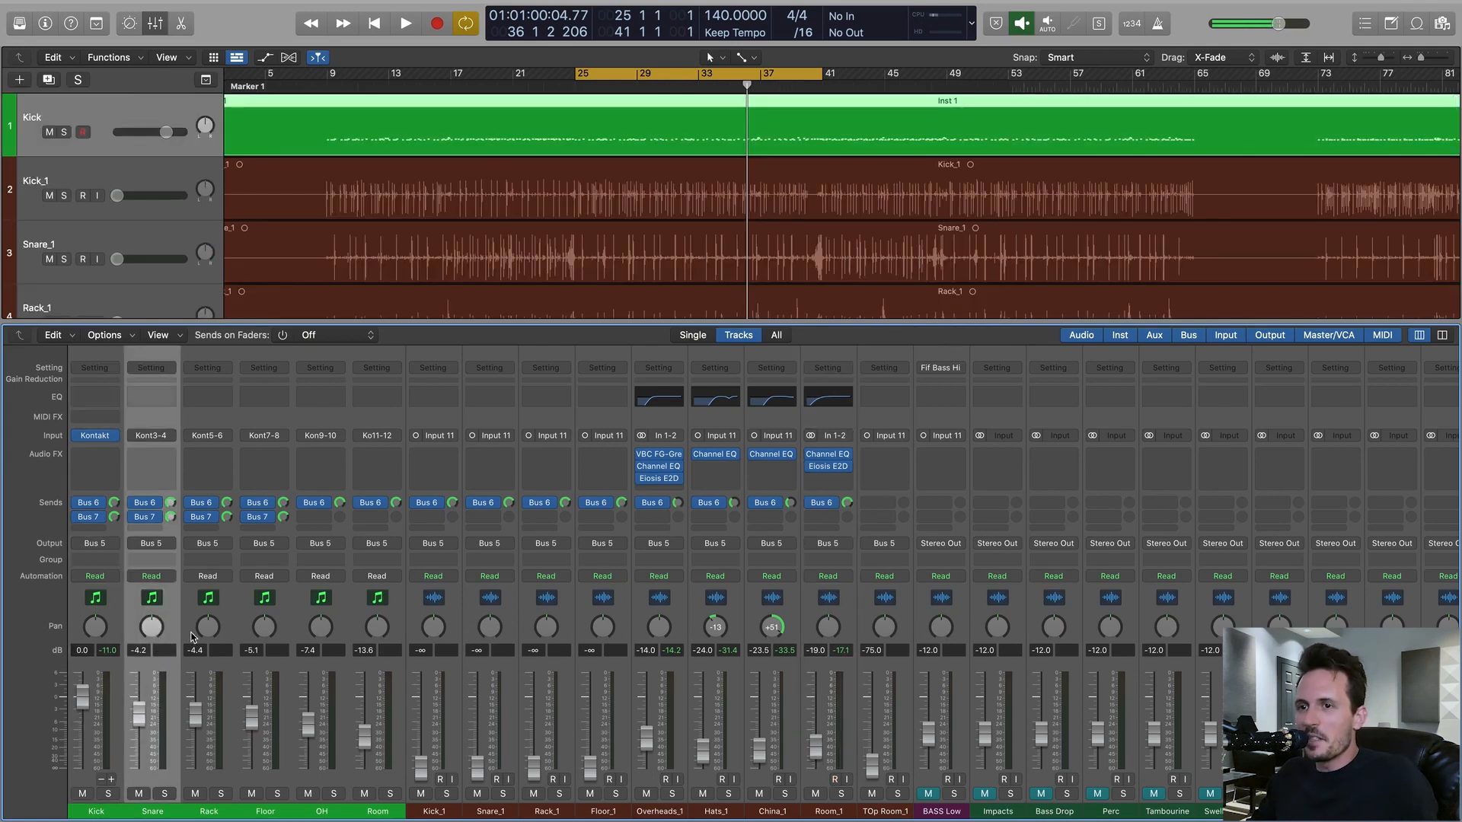
{"action": "key", "text": "space"}
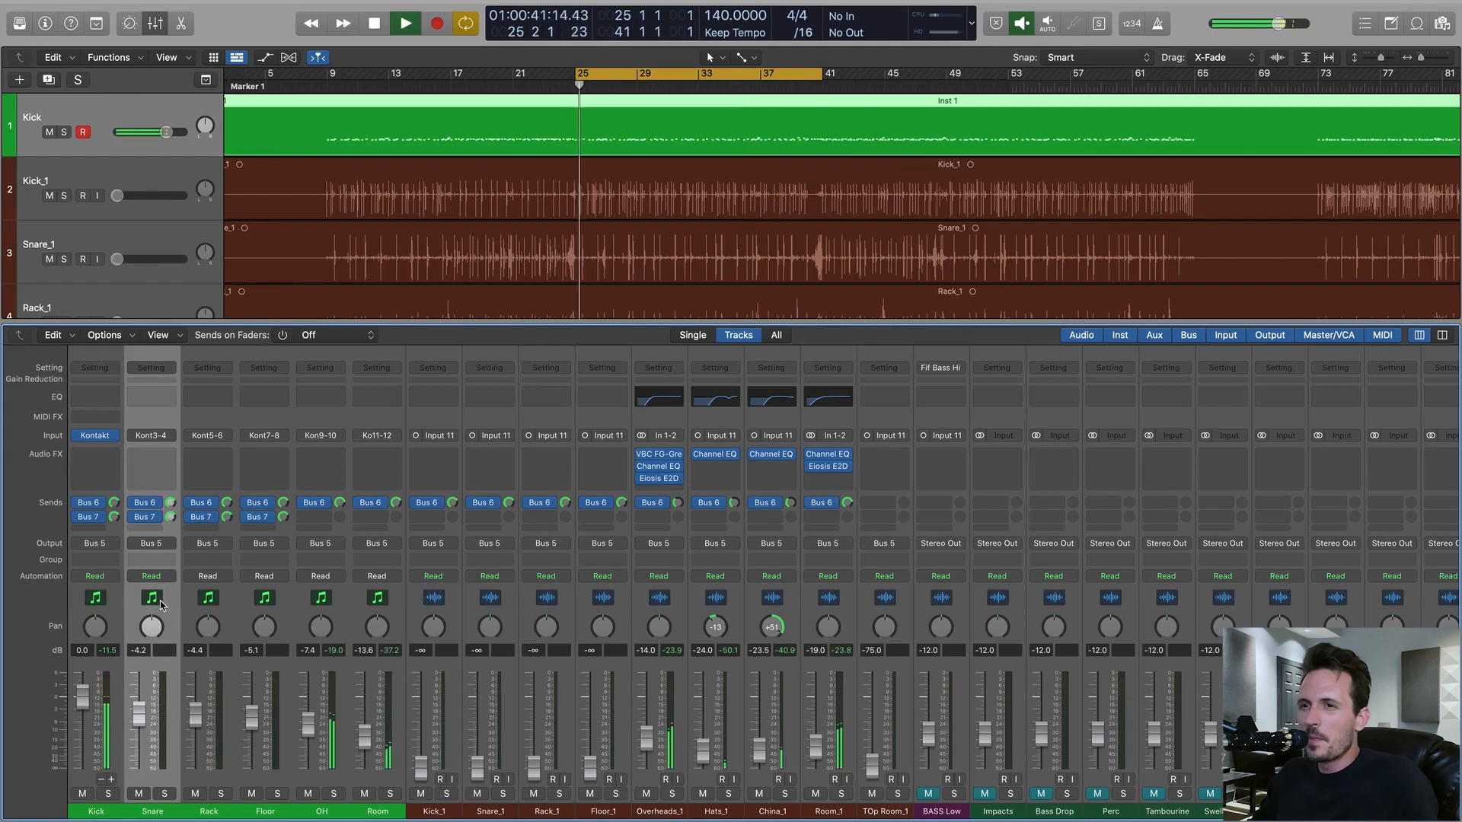
{"action": "left_click", "coordinate": [152, 408]}
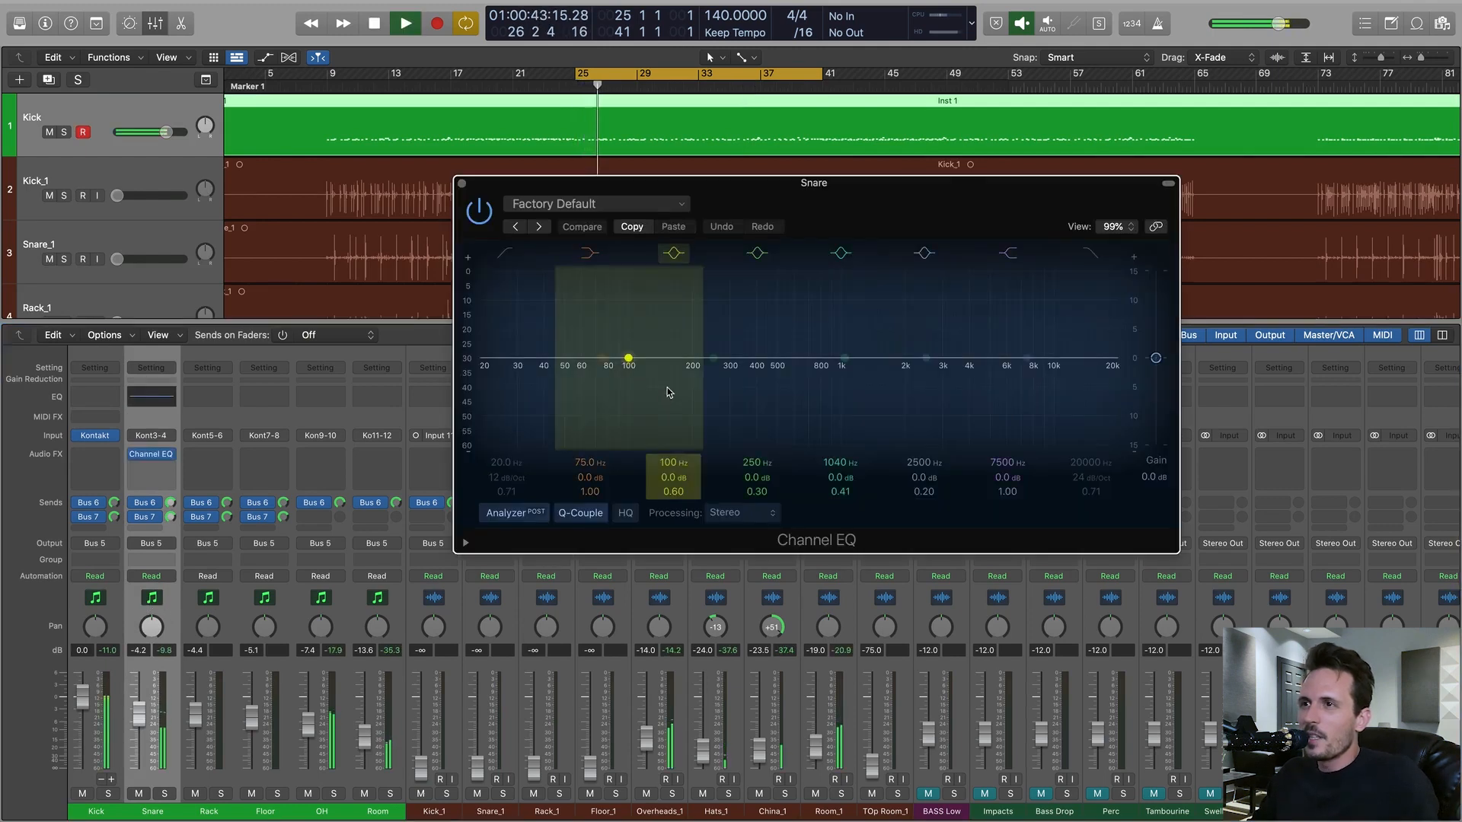
{"action": "left_click_drag", "start_coordinate": [720, 361], "coordinate": [693, 336]}
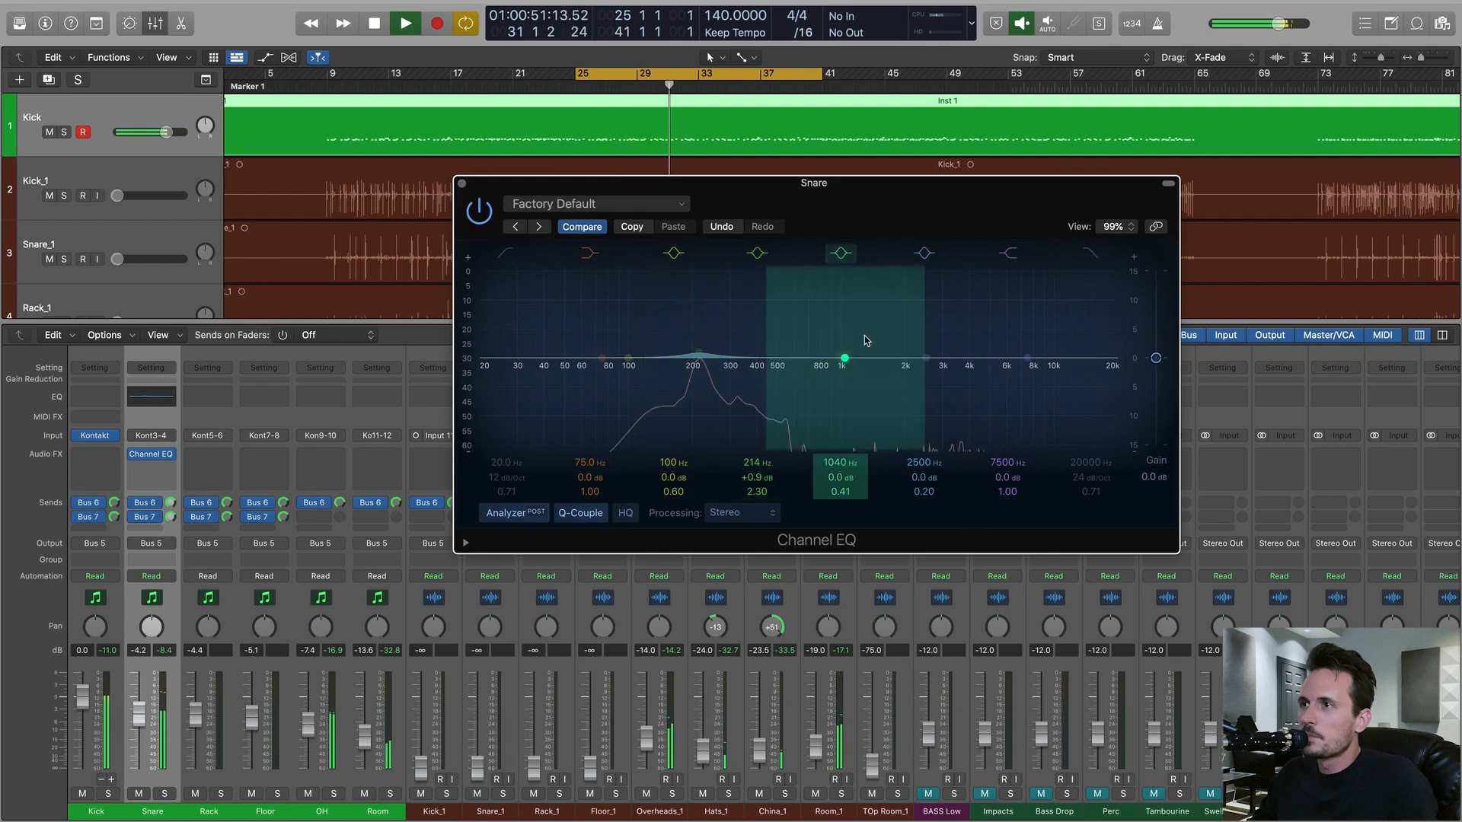
{"action": "key", "text": "space"}
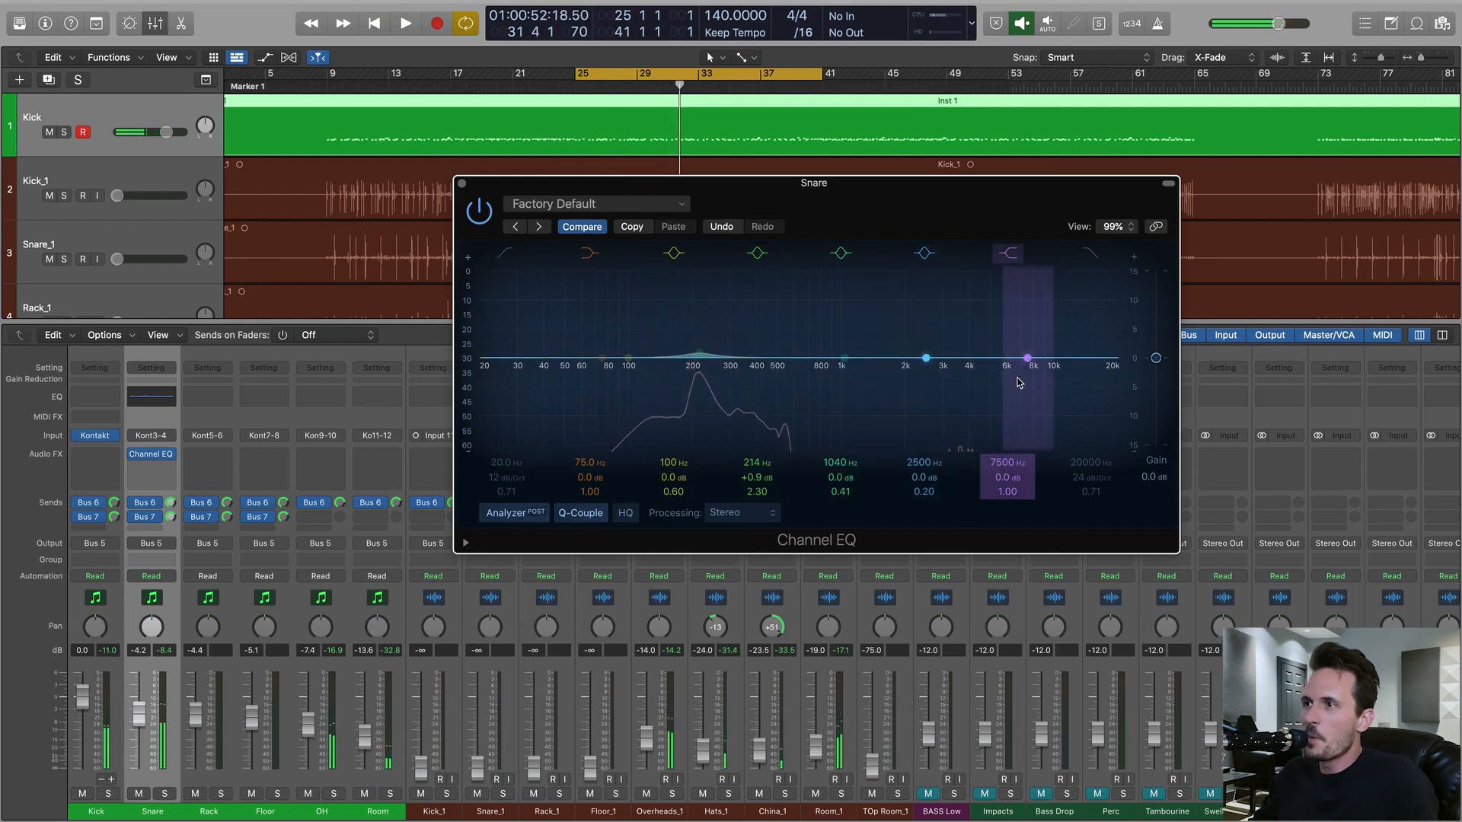
- Boost the Snare EQ at 4920 Hz by 1.6 dB with a Q of 0.60, and lower the Snare fader to -5.6 dB
{"action": "left_click_drag", "start_coordinate": [1015, 373], "coordinate": [1004, 374]}
{"action": "left_click_drag", "start_coordinate": [876, 182], "coordinate": [800, 217]}
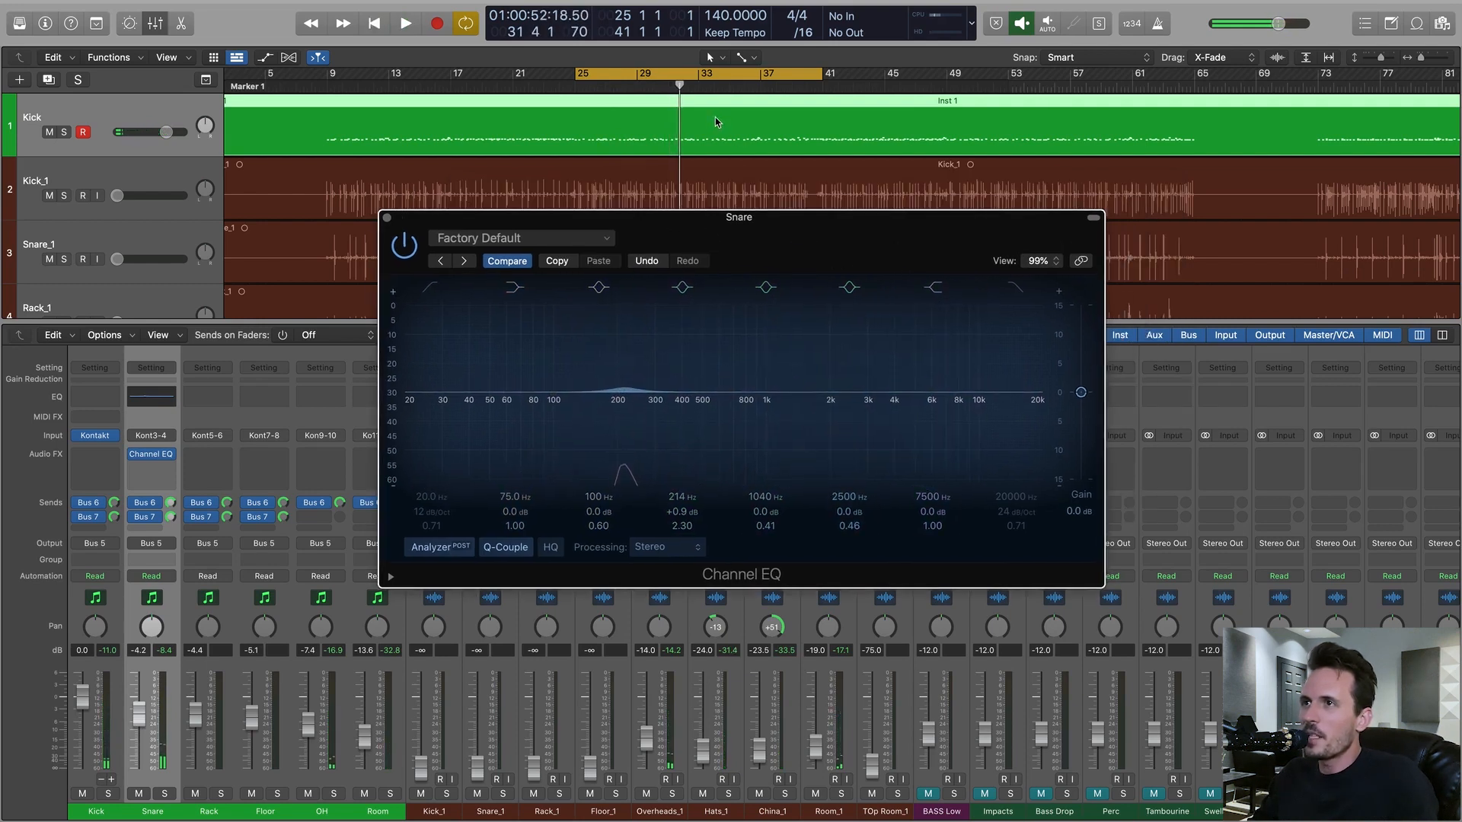
{"action": "key", "text": "space"}
{"action": "left_click_drag", "start_coordinate": [858, 411], "coordinate": [843, 374]}
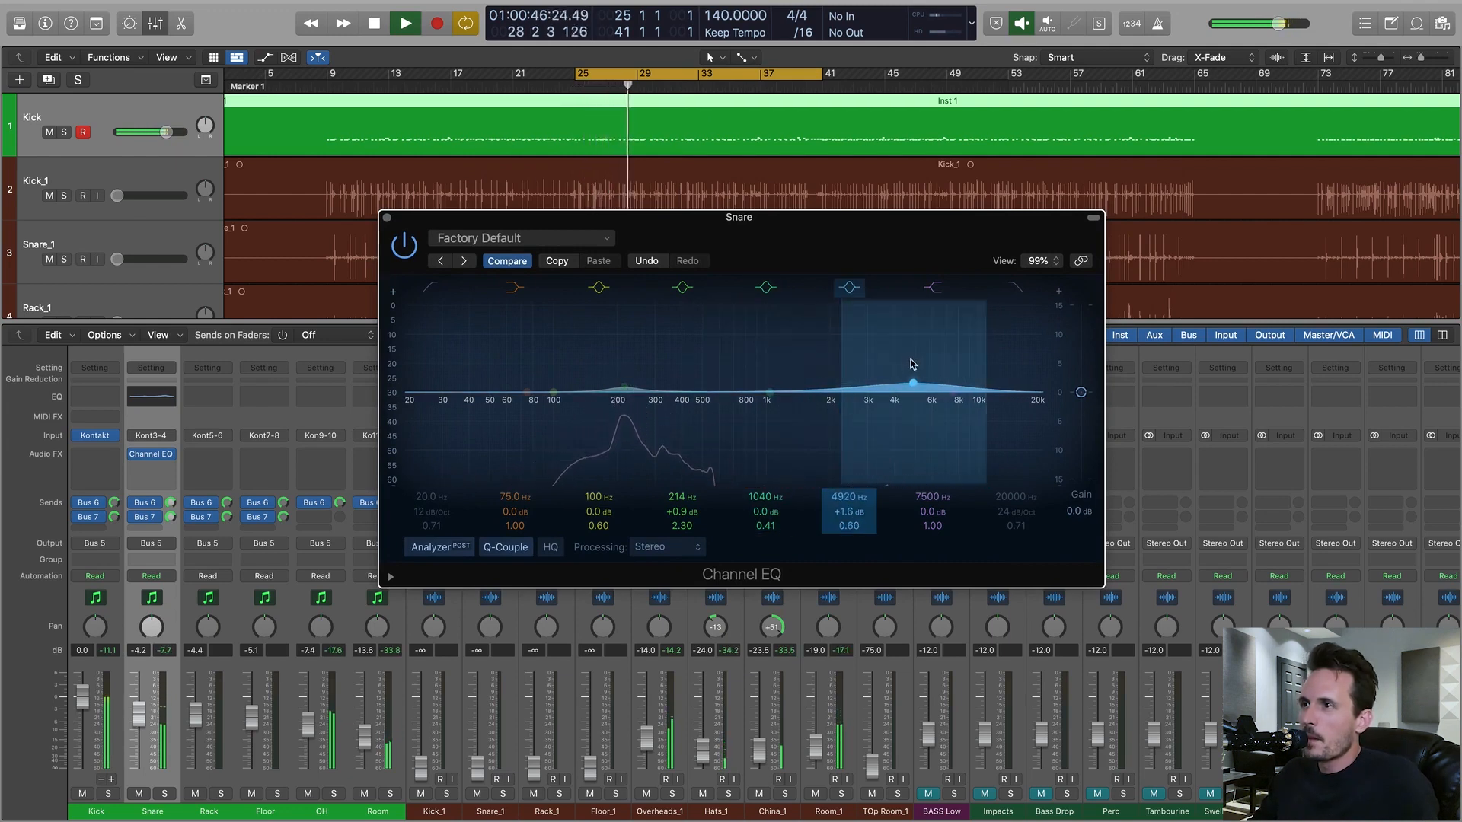
{"action": "left_click", "coordinate": [387, 218]}
{"action": "left_click_drag", "start_coordinate": [140, 714], "coordinate": [139, 721]}
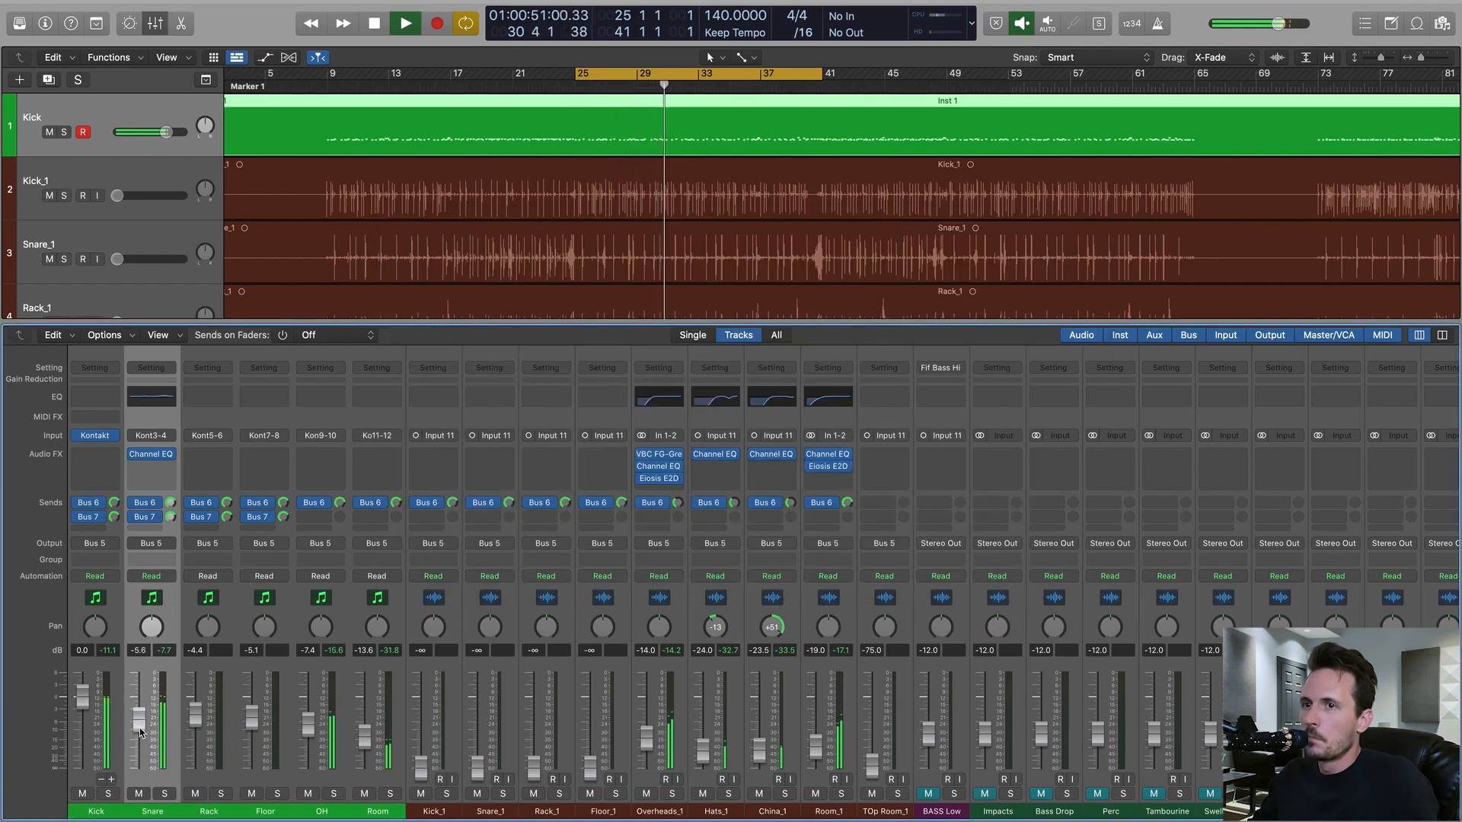
{"action": "key", "text": "space"}
- Insert the stereo Waves RBass (s) plug-in after the Channel EQ on the Snare channel
{"action": "left_click", "coordinate": [154, 470]}
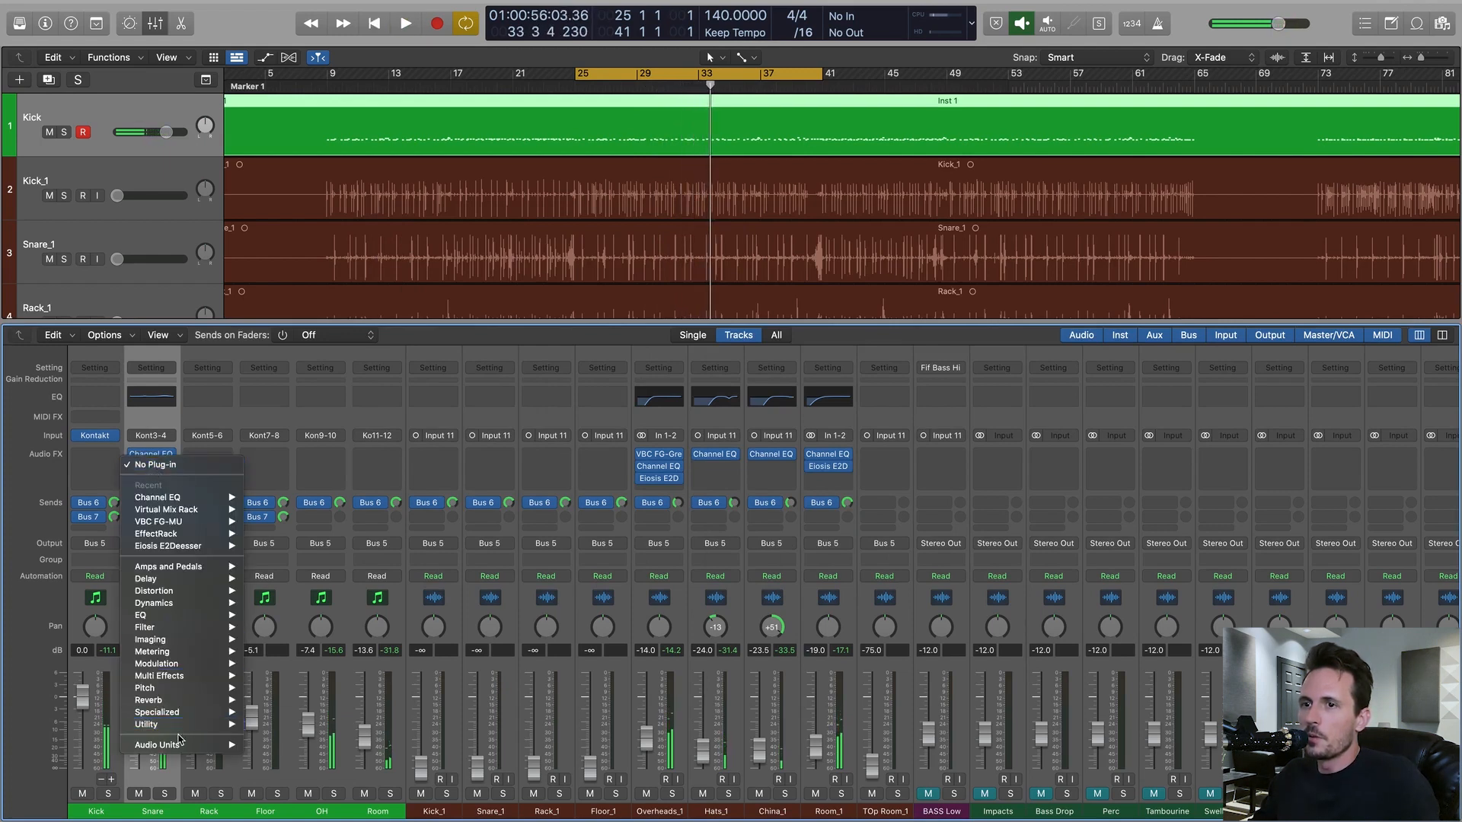
{"action": "mouse_move", "coordinate": [179, 744]}
{"action": "mouse_move", "coordinate": [316, 785]}
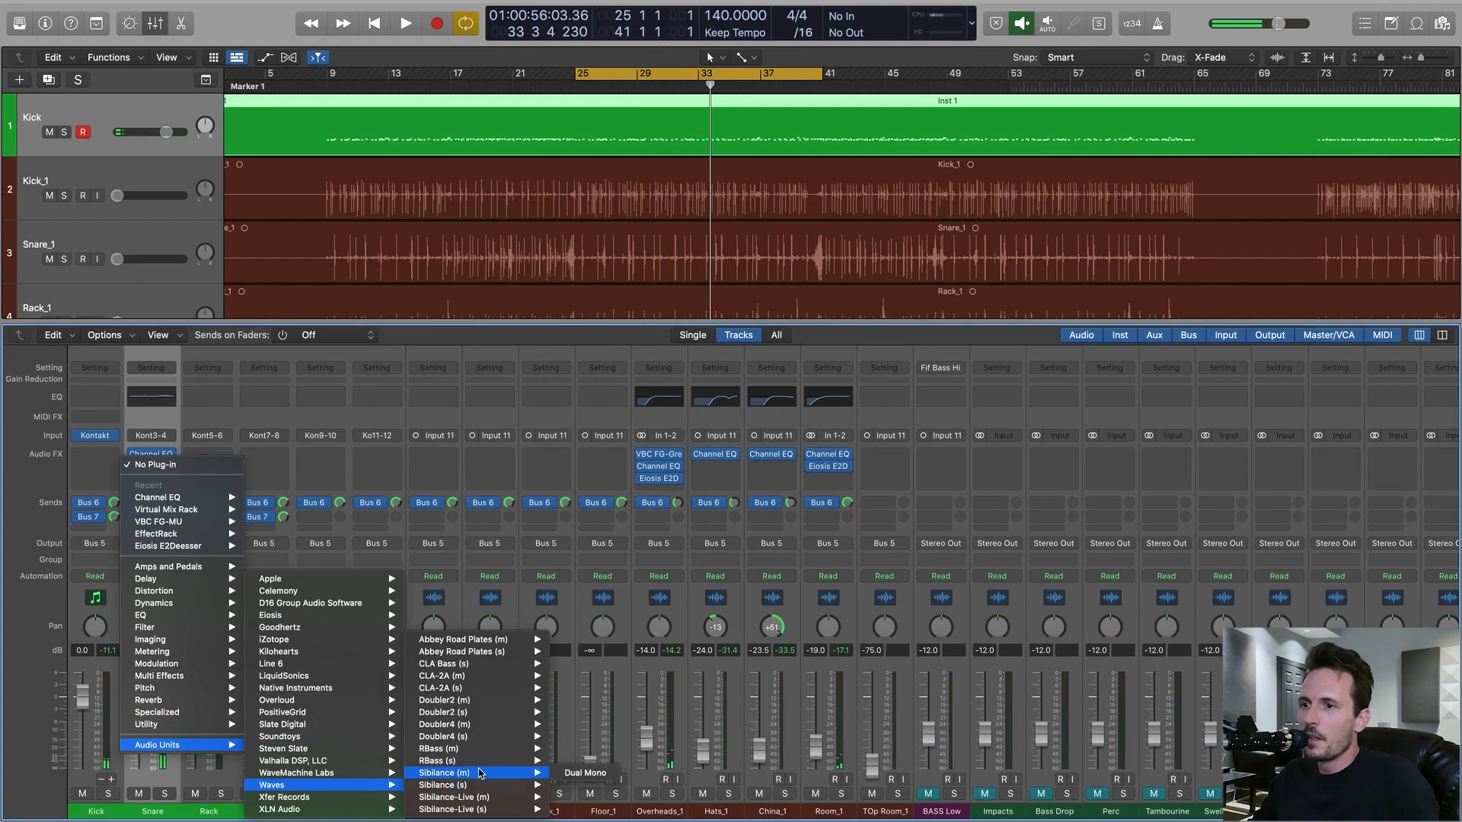
{"action": "mouse_move", "coordinate": [479, 765]}
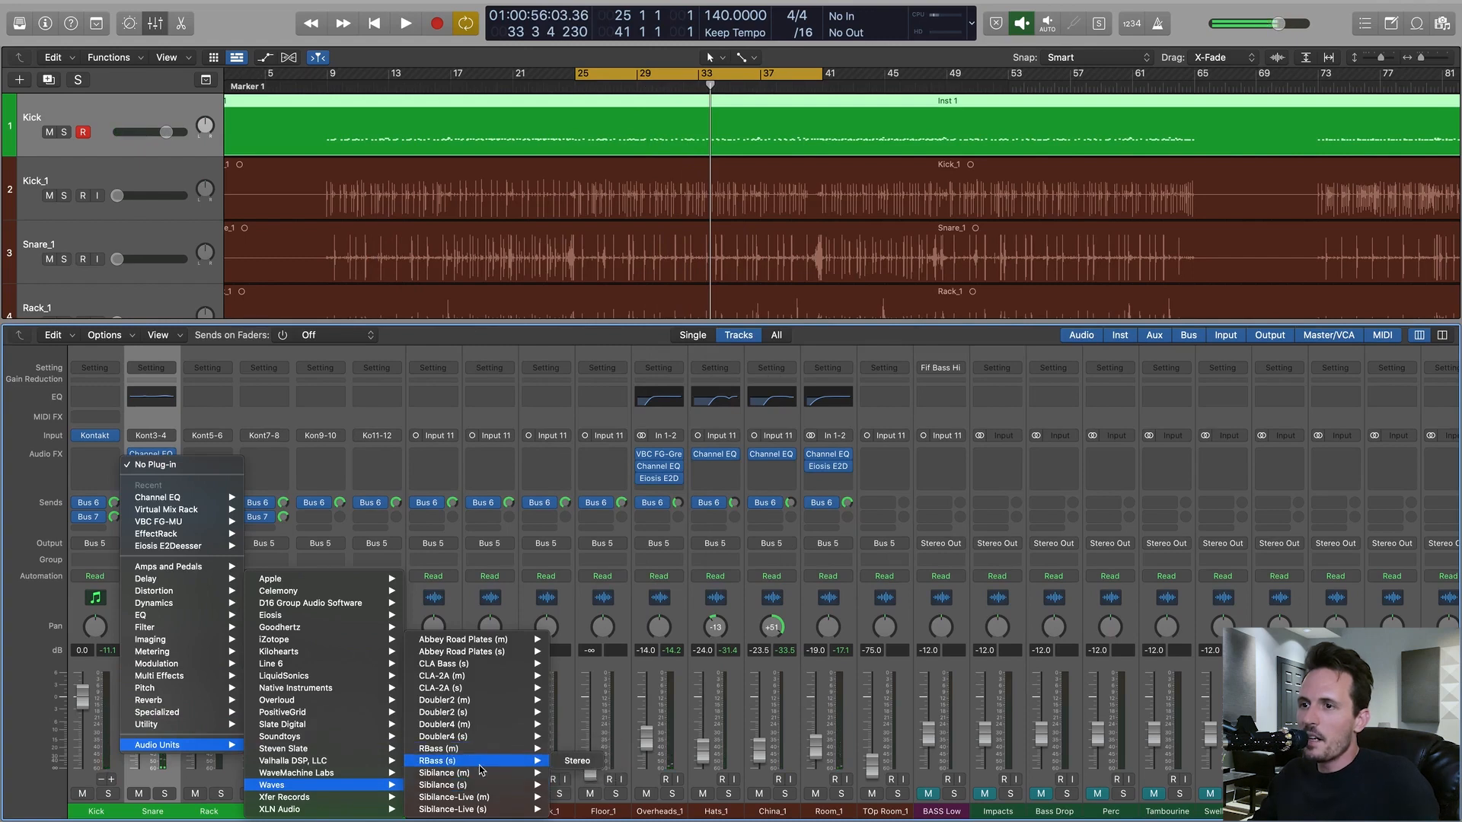
{"action": "left_click", "coordinate": [581, 762]}
{"action": "left_click_drag", "start_coordinate": [592, 196], "coordinate": [772, 255]}
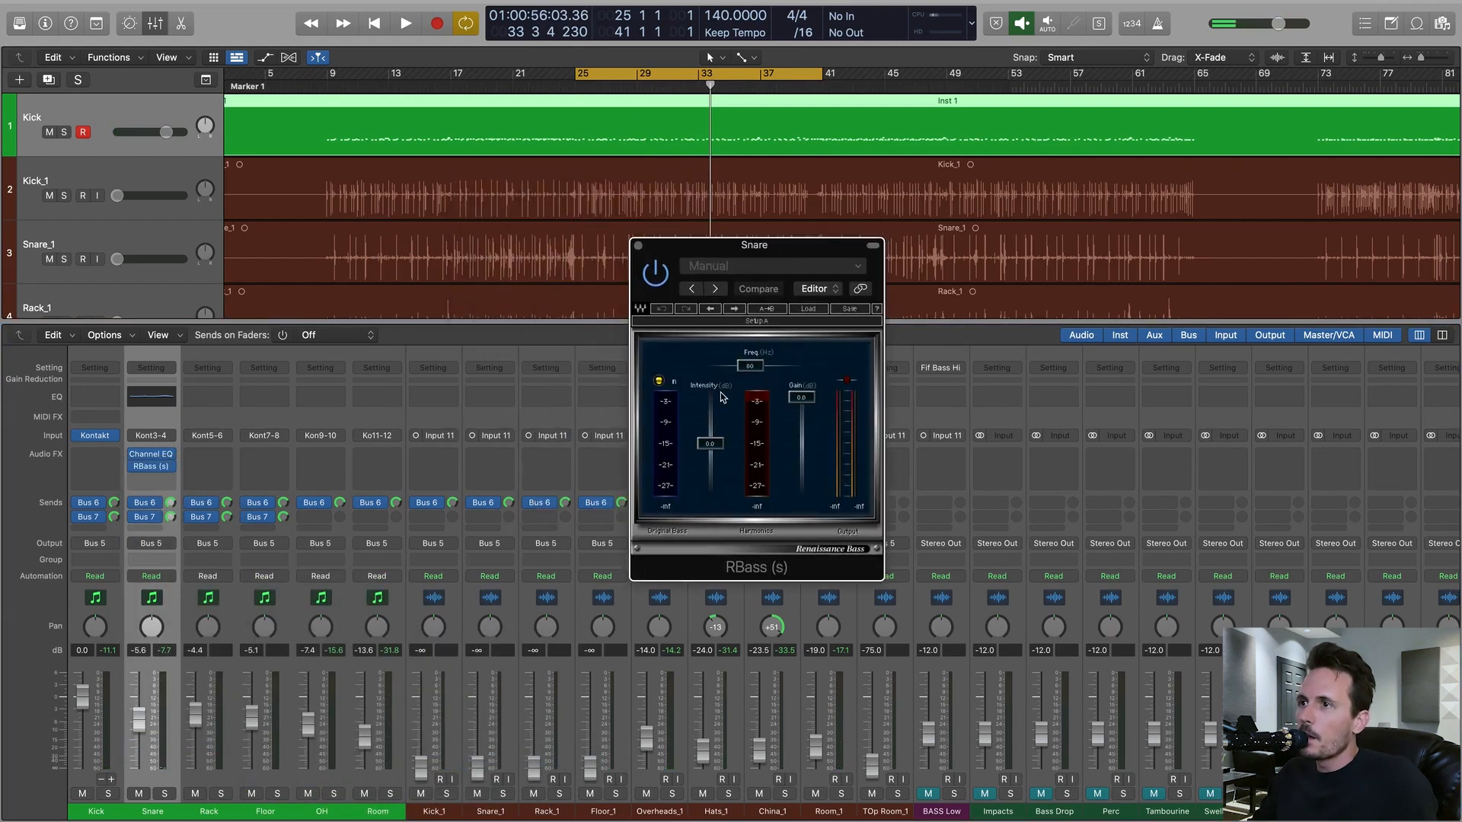
- Set the Snare RBass frequency to about 107 Hz and reduce its intensity, fine-tuning the intensity during playback
{"action": "left_click_drag", "start_coordinate": [710, 450], "coordinate": [709, 462]}
{"action": "left_click_drag", "start_coordinate": [788, 245], "coordinate": [681, 333]}
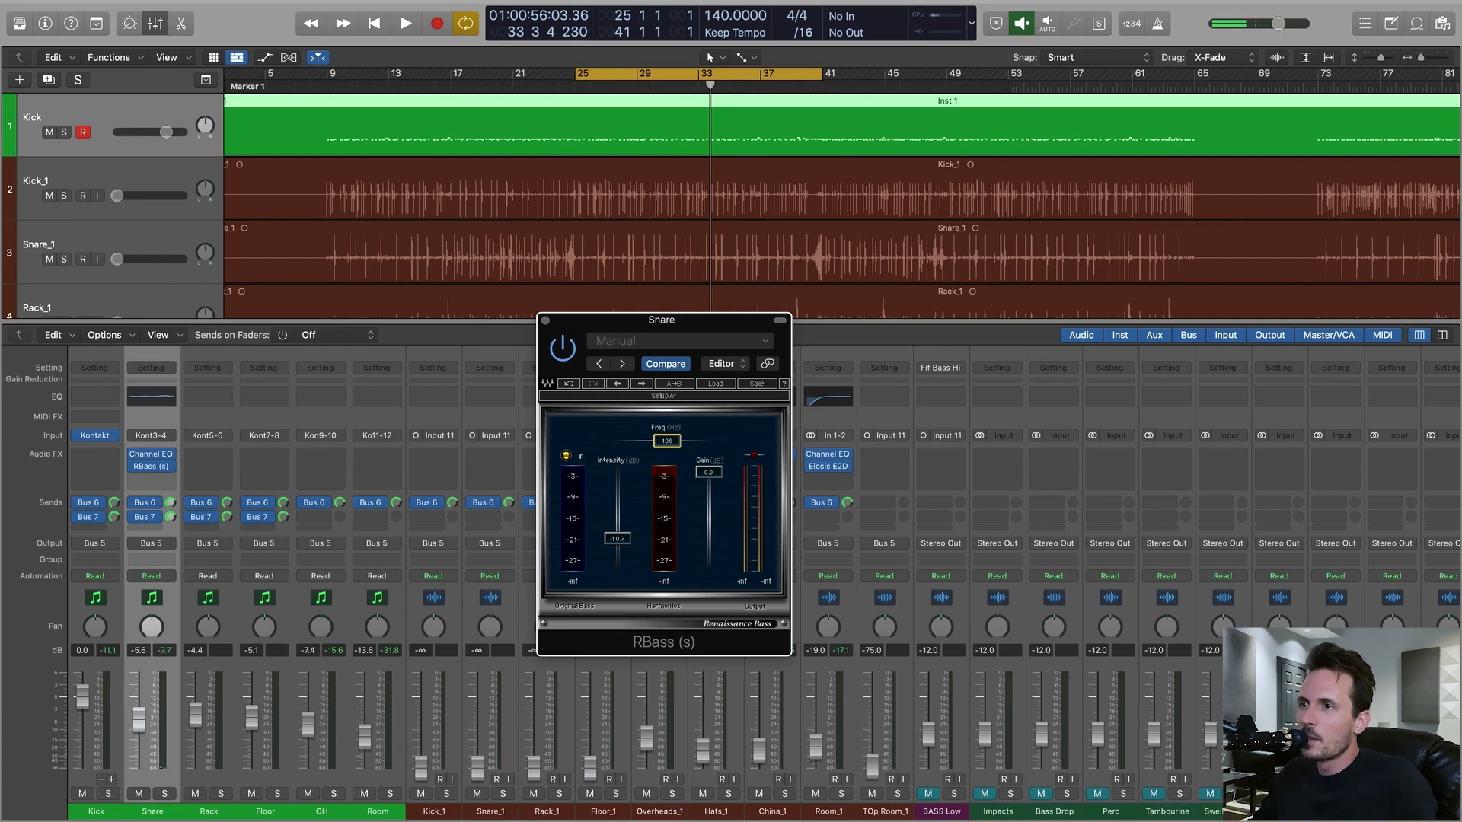
{"action": "key", "text": "space"}
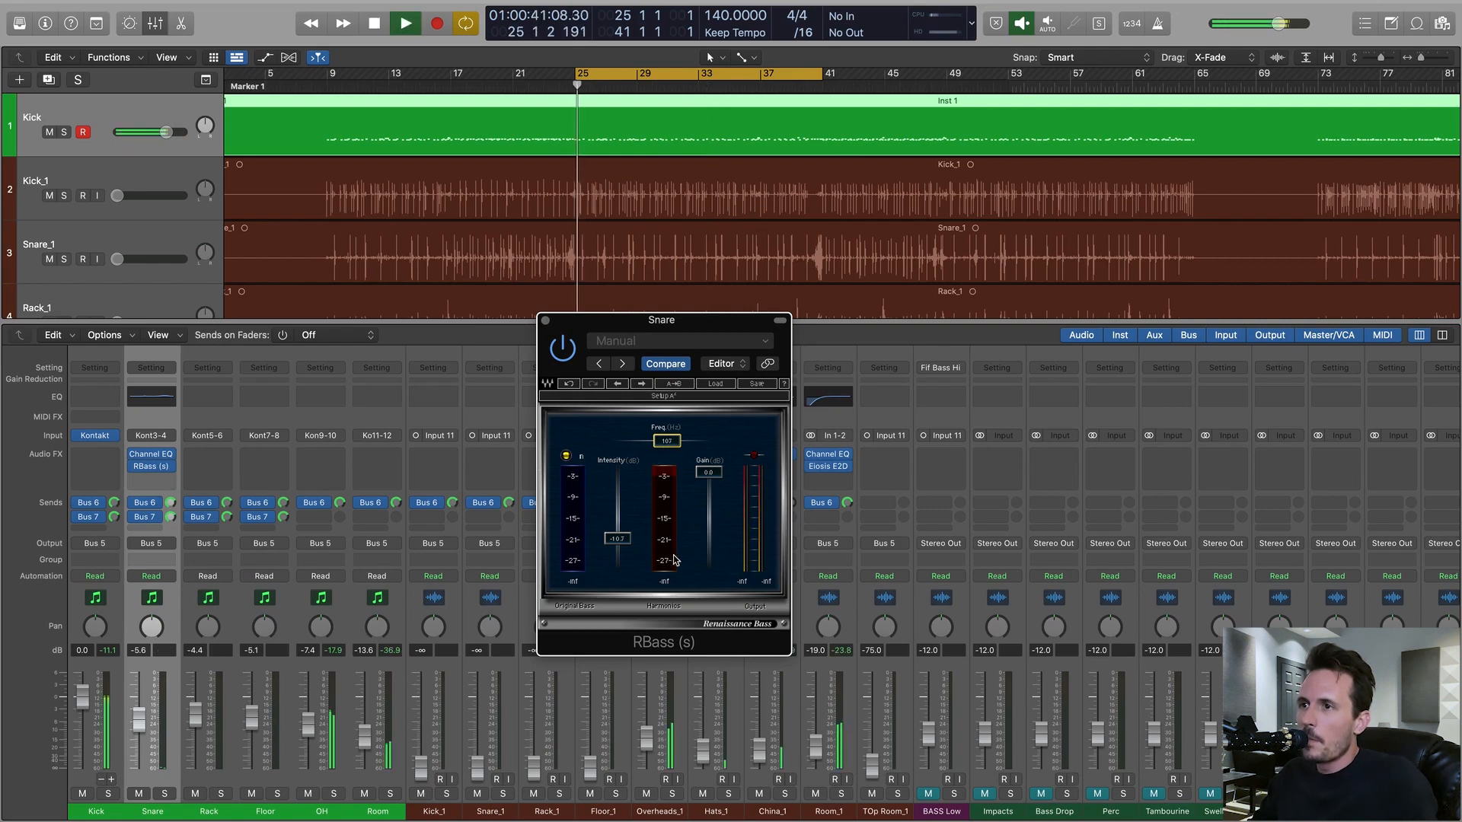
{"action": "left_click_drag", "start_coordinate": [626, 550], "coordinate": [618, 529]}
{"action": "left_click", "coordinate": [542, 322]}
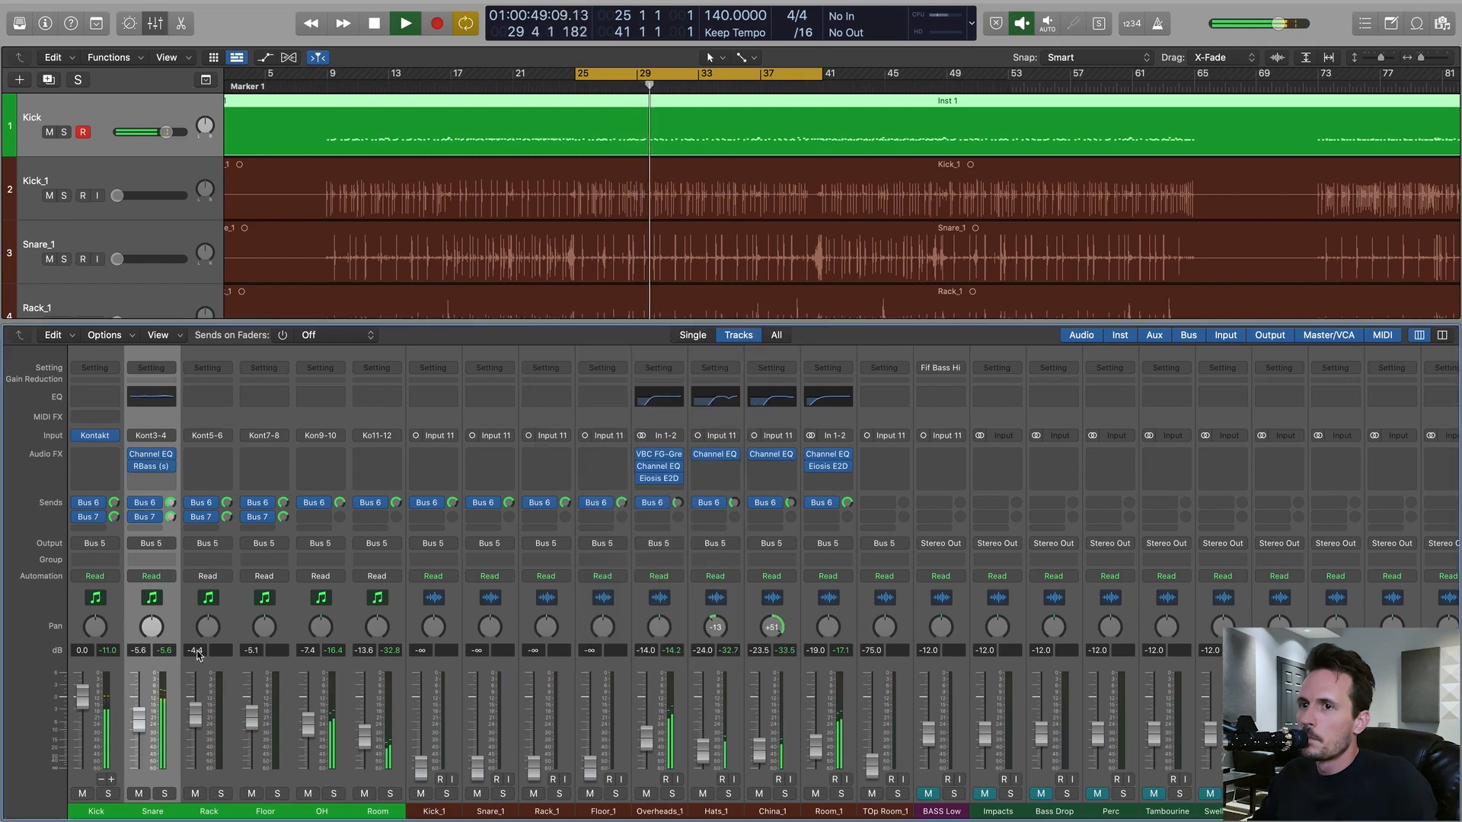
- Set the Snare fader to -5.5 dB and its upper EQ boost to 4740 Hz, +1.6 dB, Q 0.57 during playback
{"action": "left_click_drag", "start_coordinate": [139, 727], "coordinate": [141, 727]}
{"action": "mouse_move", "coordinate": [135, 468]}
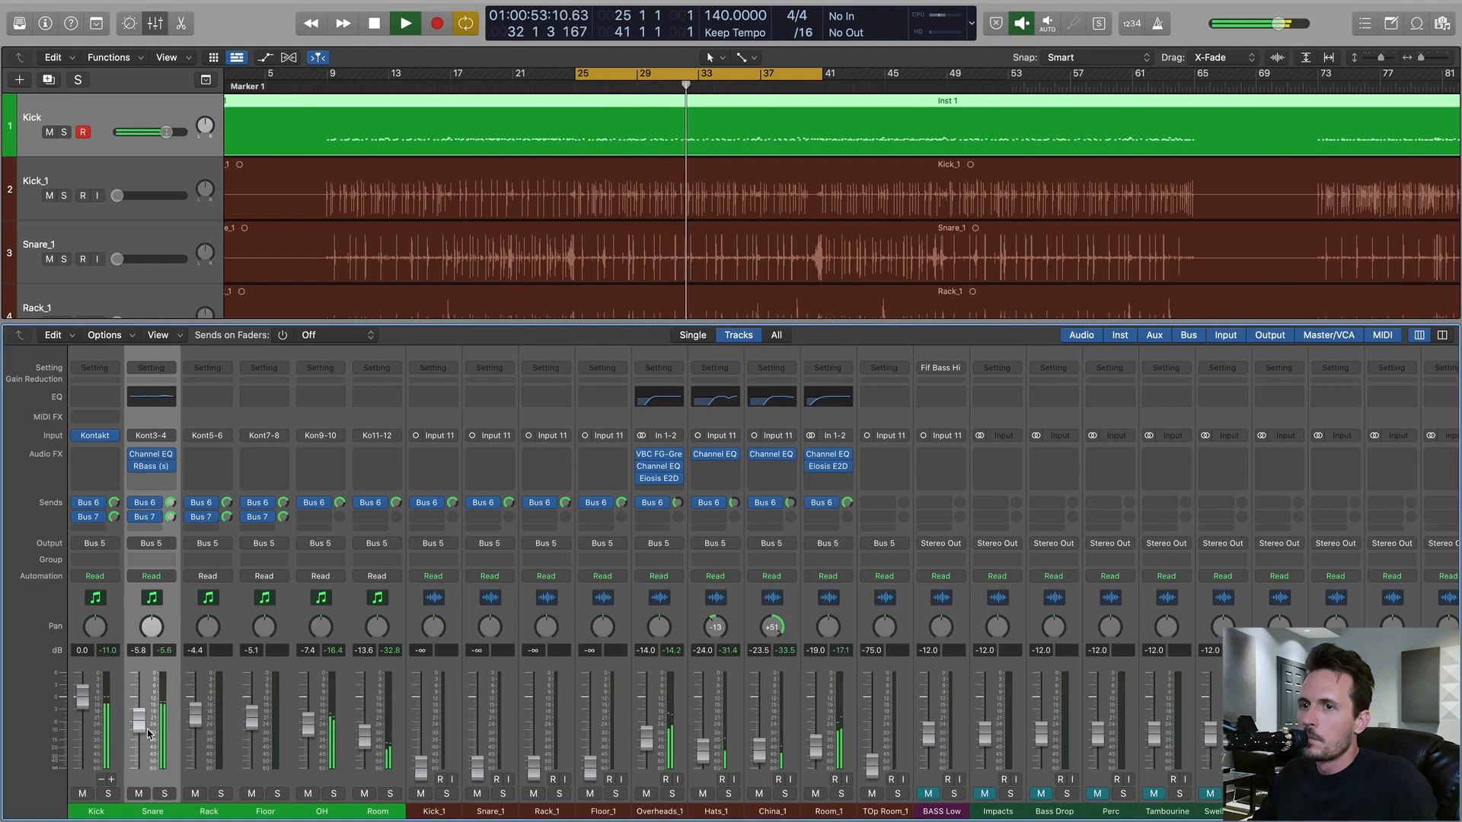
{"action": "left_click", "coordinate": [154, 397]}
{"action": "left_click_drag", "start_coordinate": [913, 368], "coordinate": [914, 363]}
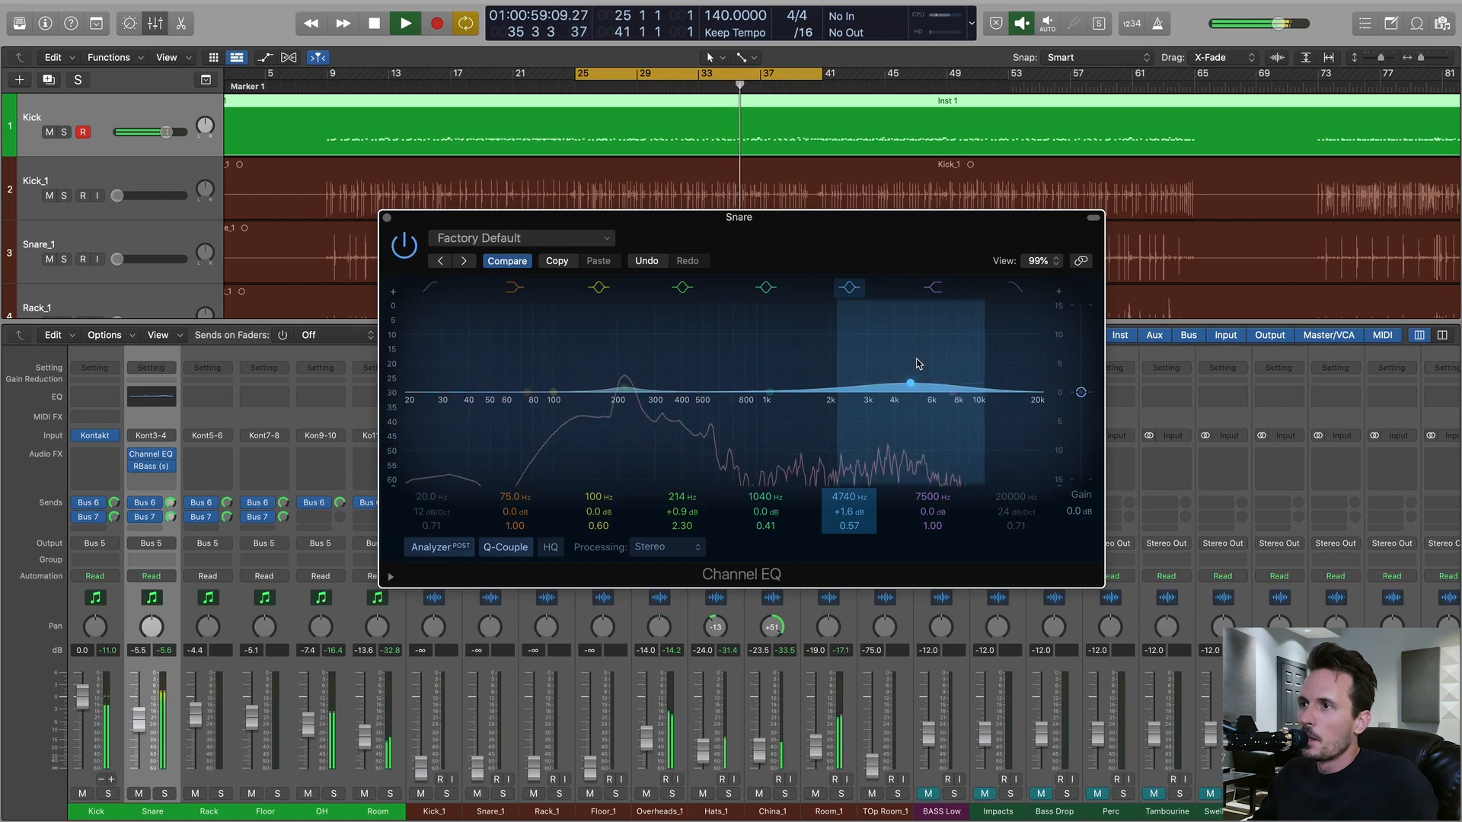
{"action": "key", "text": "space"}
{"action": "left_click", "coordinate": [387, 218]}
- Insert the stereo Slate Digital Virtual Mix Rack after RBass on the Snare channel
{"action": "left_click", "coordinate": [151, 477]}
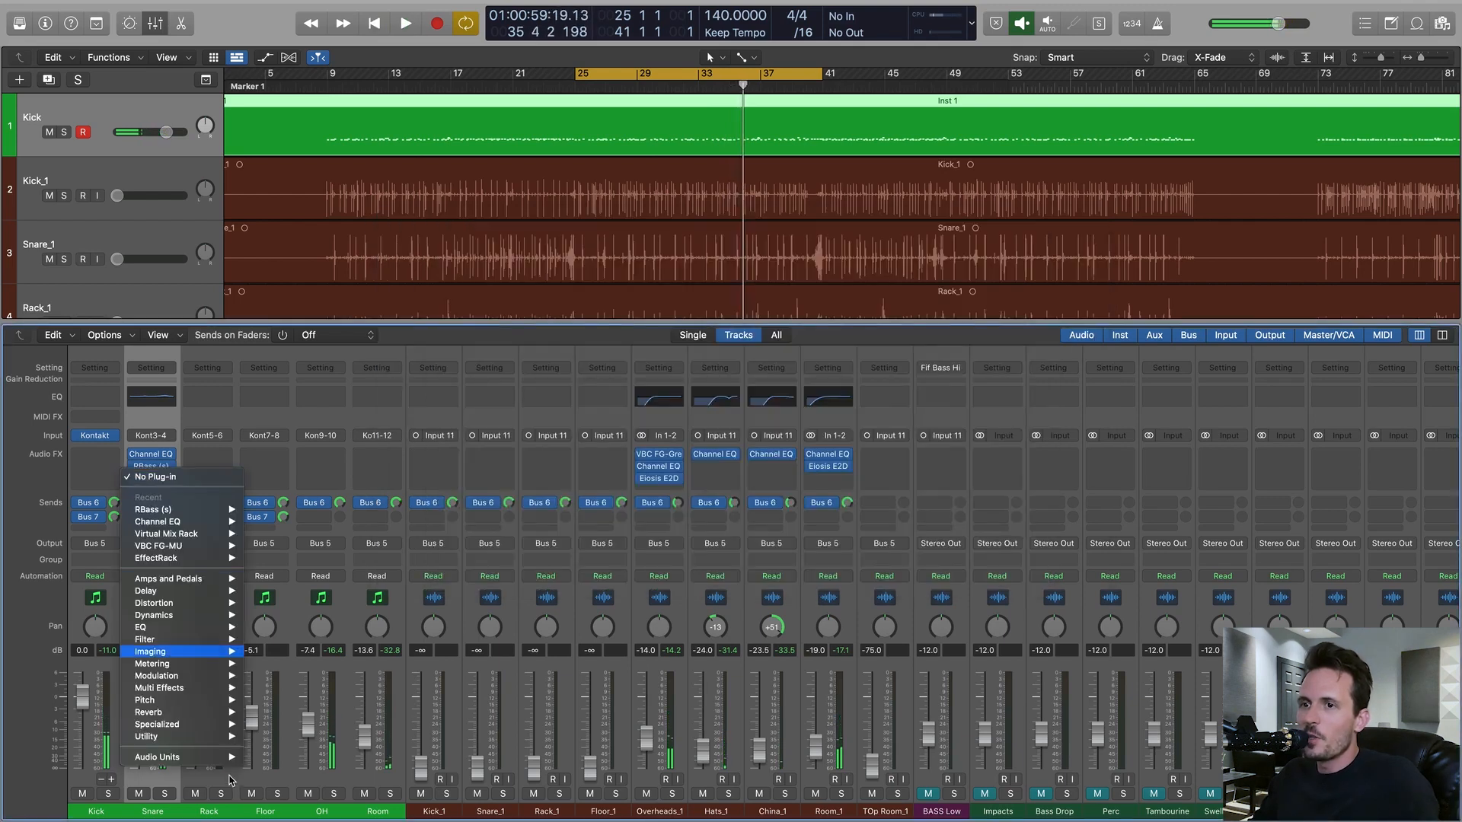
{"action": "mouse_move", "coordinate": [218, 759]}
{"action": "mouse_move", "coordinate": [323, 786]}
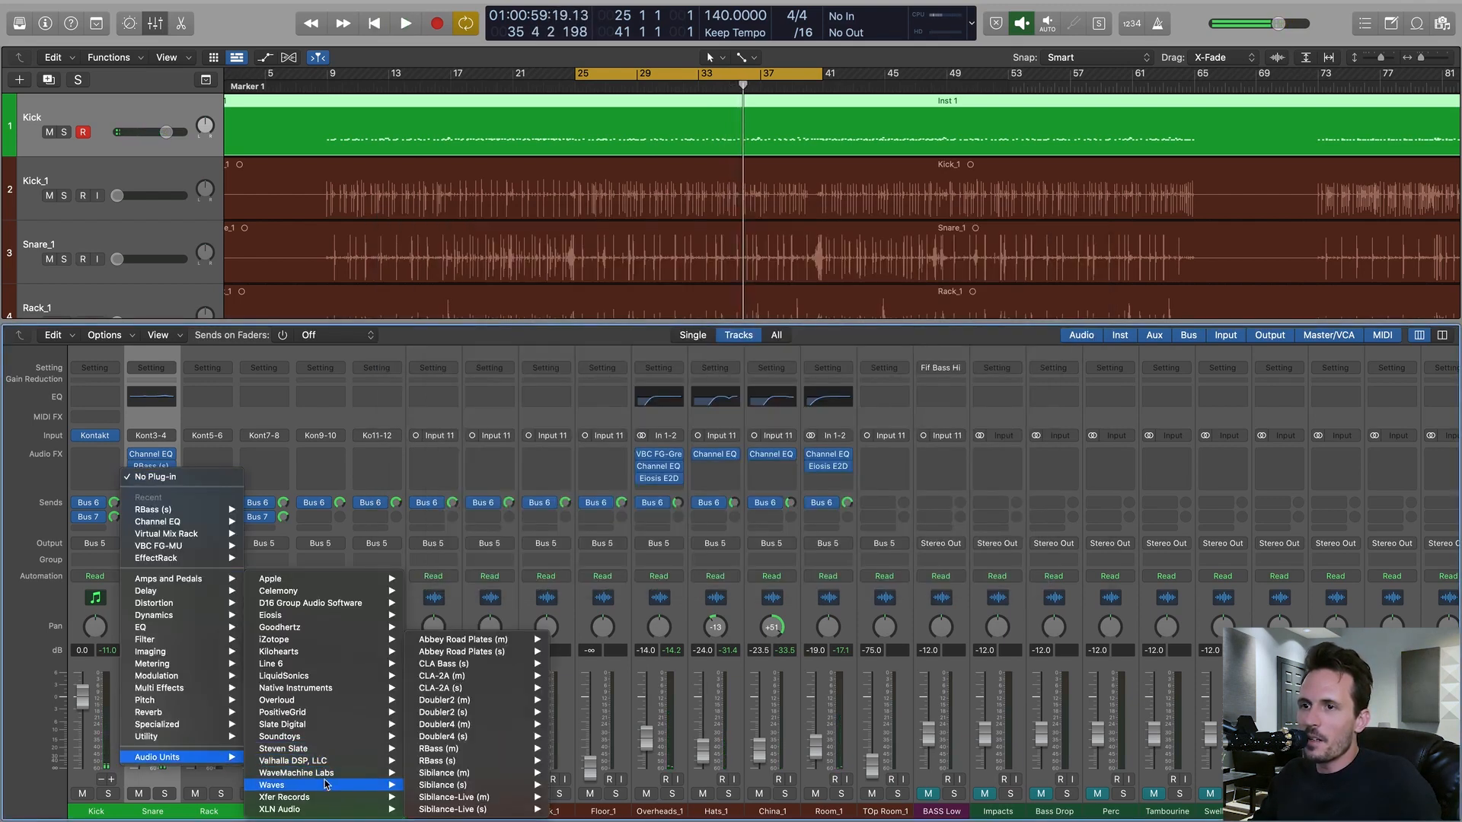
{"action": "mouse_move", "coordinate": [332, 727]}
{"action": "mouse_move", "coordinate": [457, 797]}
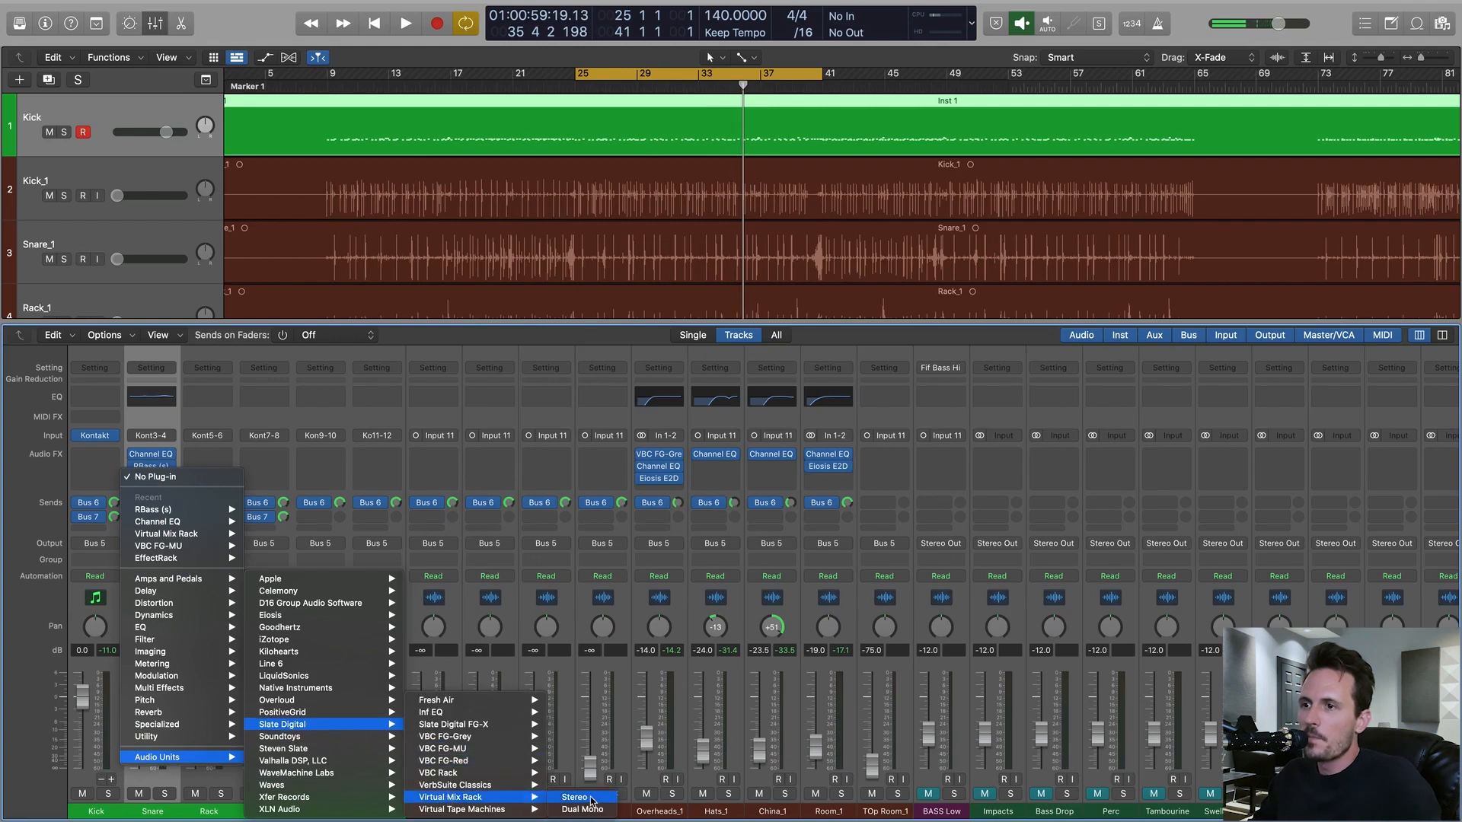
{"action": "left_click", "coordinate": [592, 799]}
- Load the FG-S EQ module into the first slot of the Snare's Virtual Mix Rack
{"action": "scroll", "coordinate": [542, 509], "scroll_direction": "down", "scroll_amount": 10}
{"action": "scroll", "coordinate": [542, 509], "scroll_direction": "down", "scroll_amount": 2}
{"action": "left_click_drag", "start_coordinate": [515, 586], "coordinate": [684, 496]}
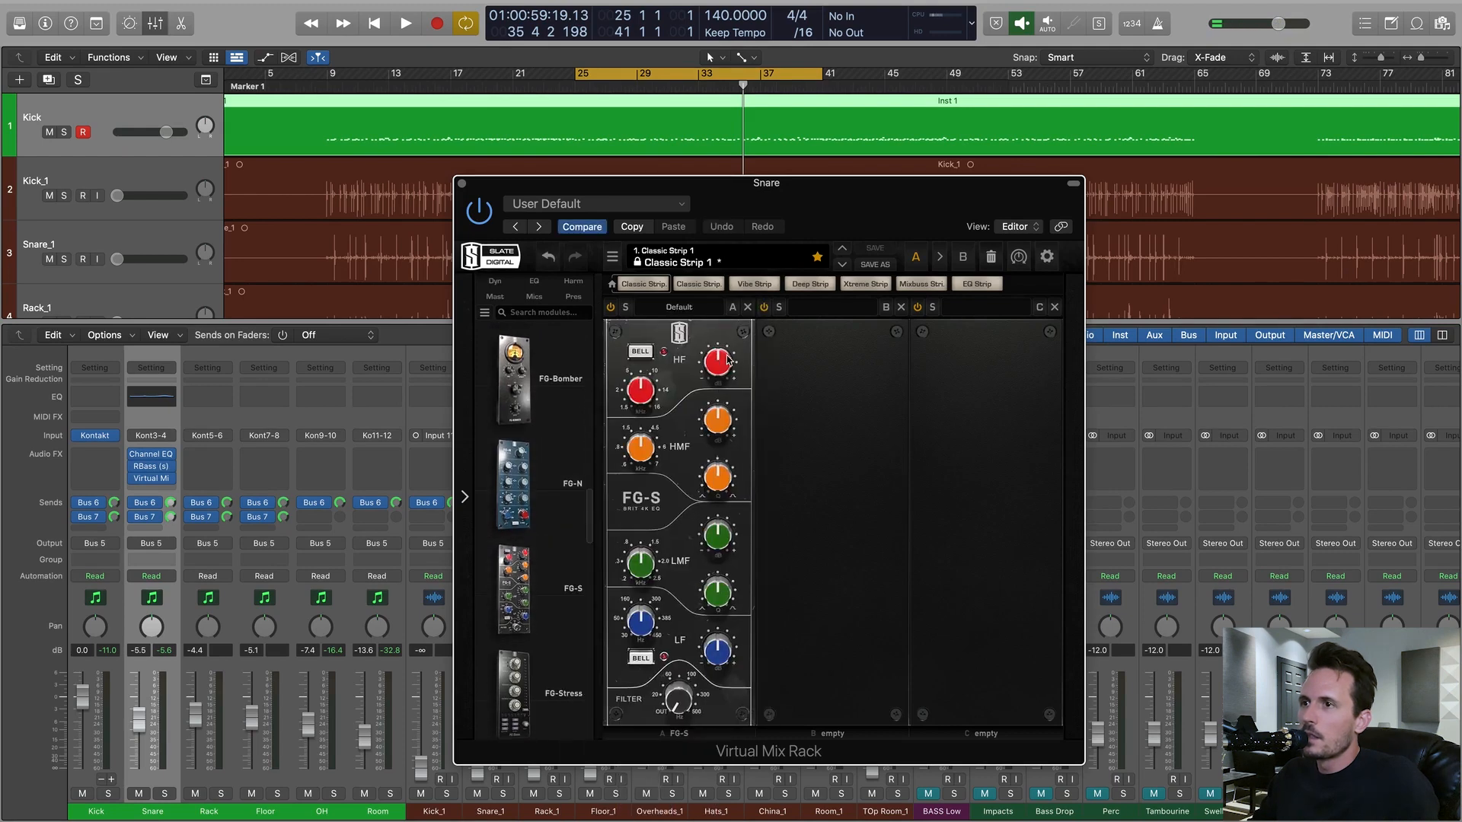
{"action": "left_click_drag", "start_coordinate": [879, 202], "coordinate": [735, 213]}
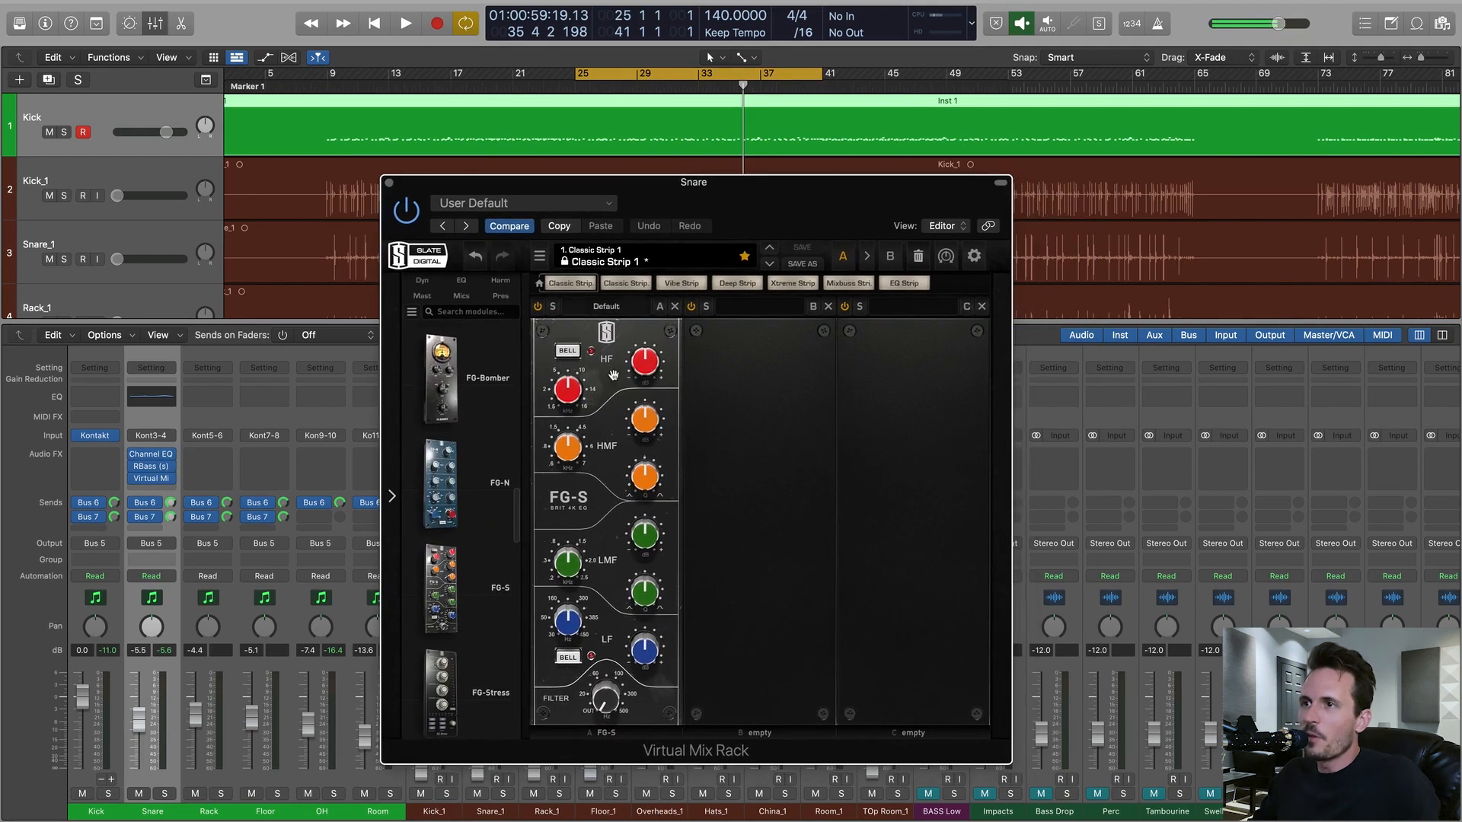
- During playback, boost the FG-S high-mid band by 1.38 dB and its low band by 0.41 dB at 221 Hz in bell mode
{"action": "key", "text": "space"}
{"action": "left_click_drag", "start_coordinate": [571, 442], "coordinate": [644, 421]}
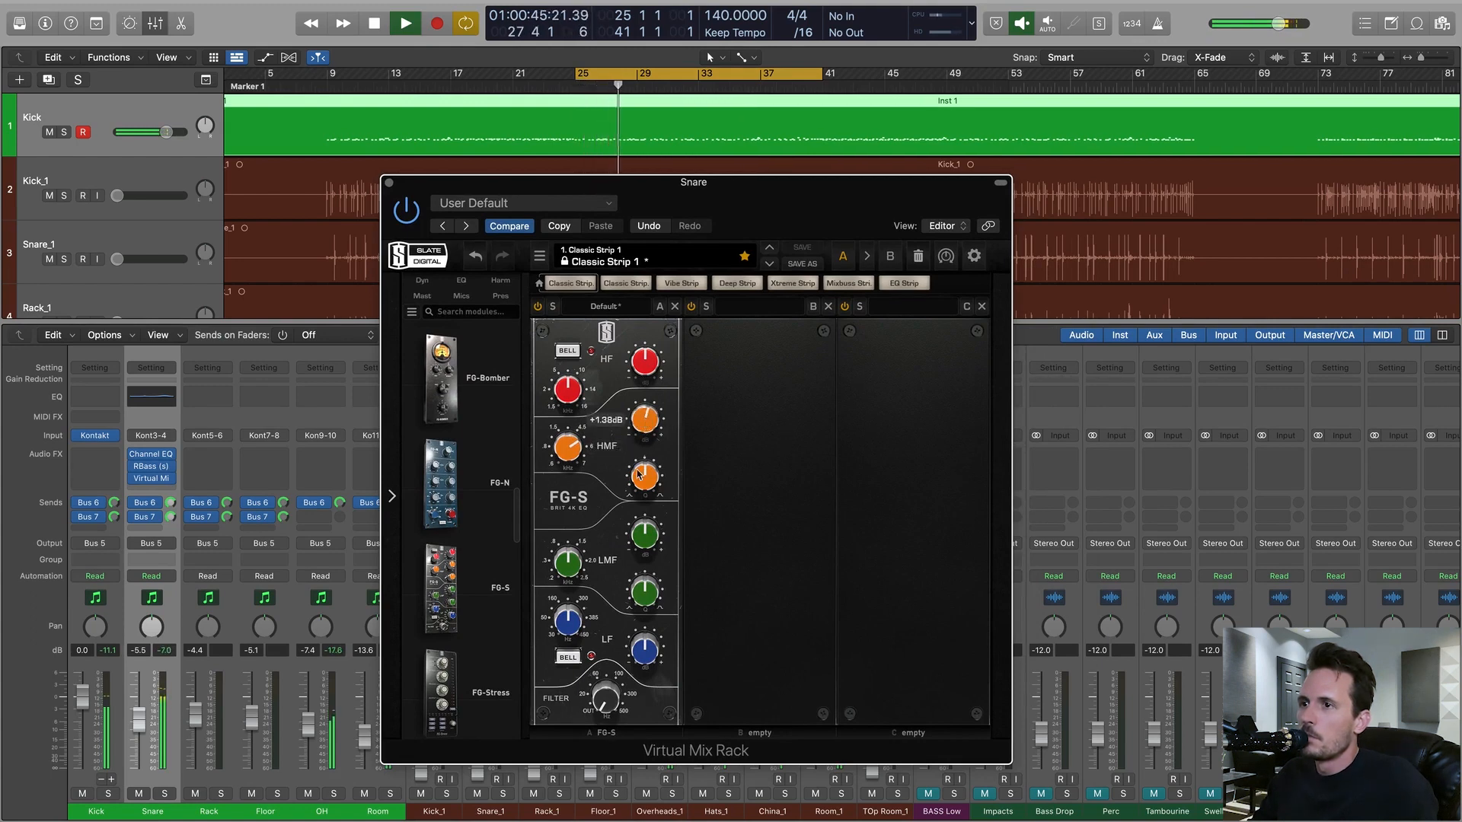
{"action": "left_click", "coordinate": [566, 656]}
{"action": "left_click_drag", "start_coordinate": [565, 615], "coordinate": [566, 624]}
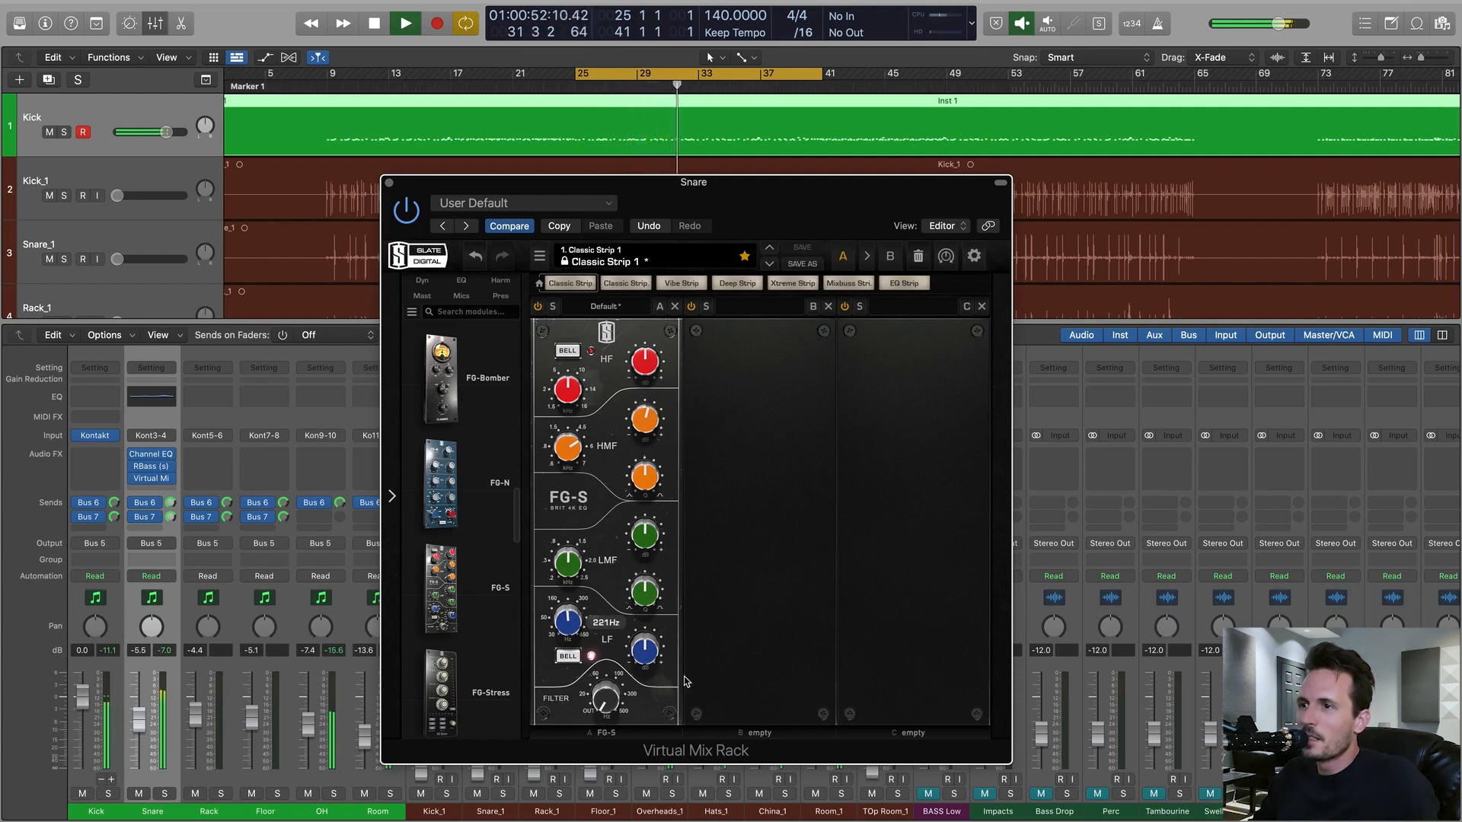
{"action": "left_click_drag", "start_coordinate": [647, 650], "coordinate": [644, 655]}
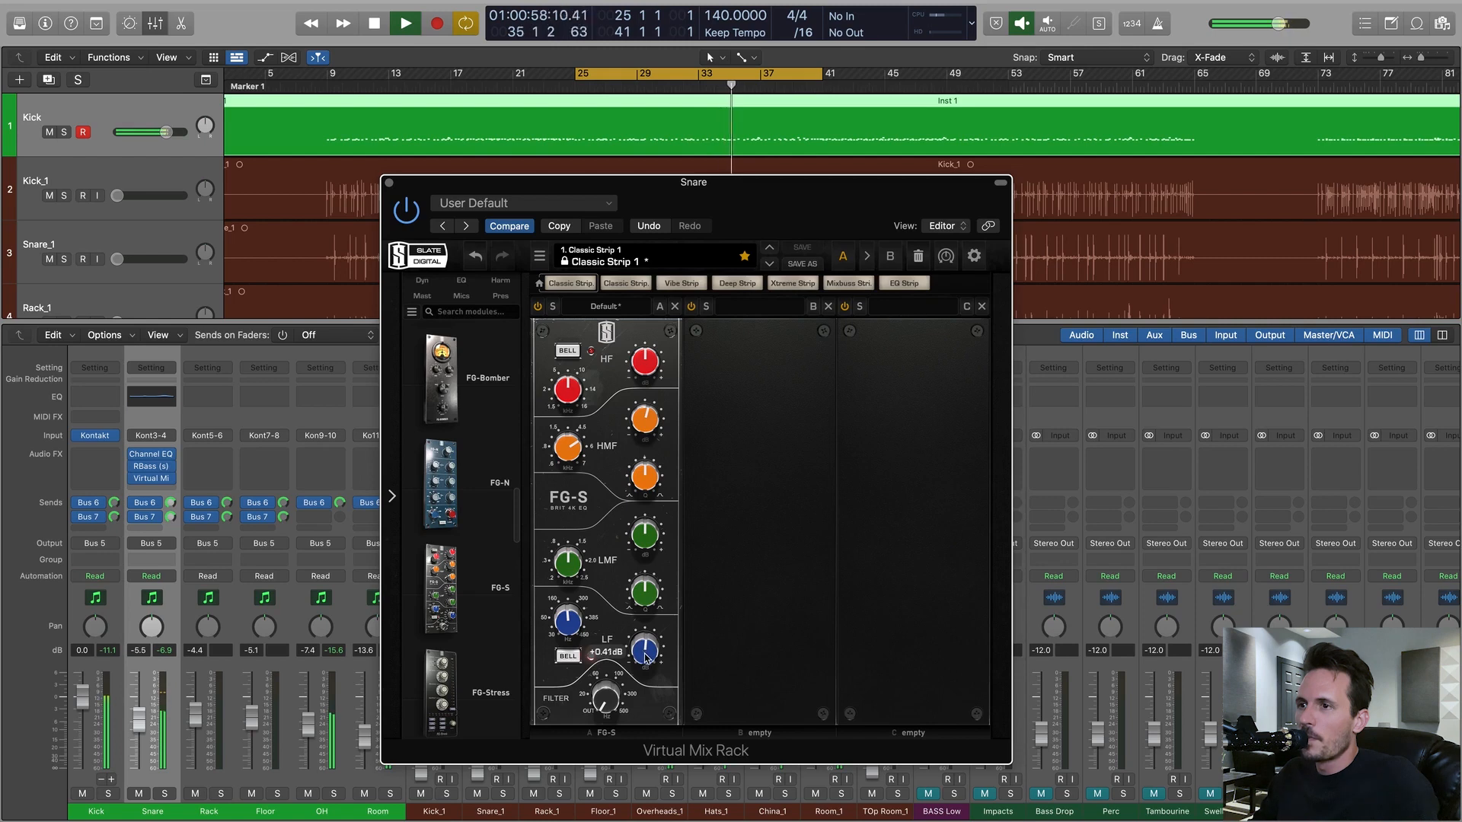
- Boost the FG-S high band by 0.90 dB at 9.07 kHz, and stop playback
{"action": "left_click_drag", "start_coordinate": [647, 366], "coordinate": [650, 351]}
{"action": "left_click_drag", "start_coordinate": [577, 393], "coordinate": [578, 389]}
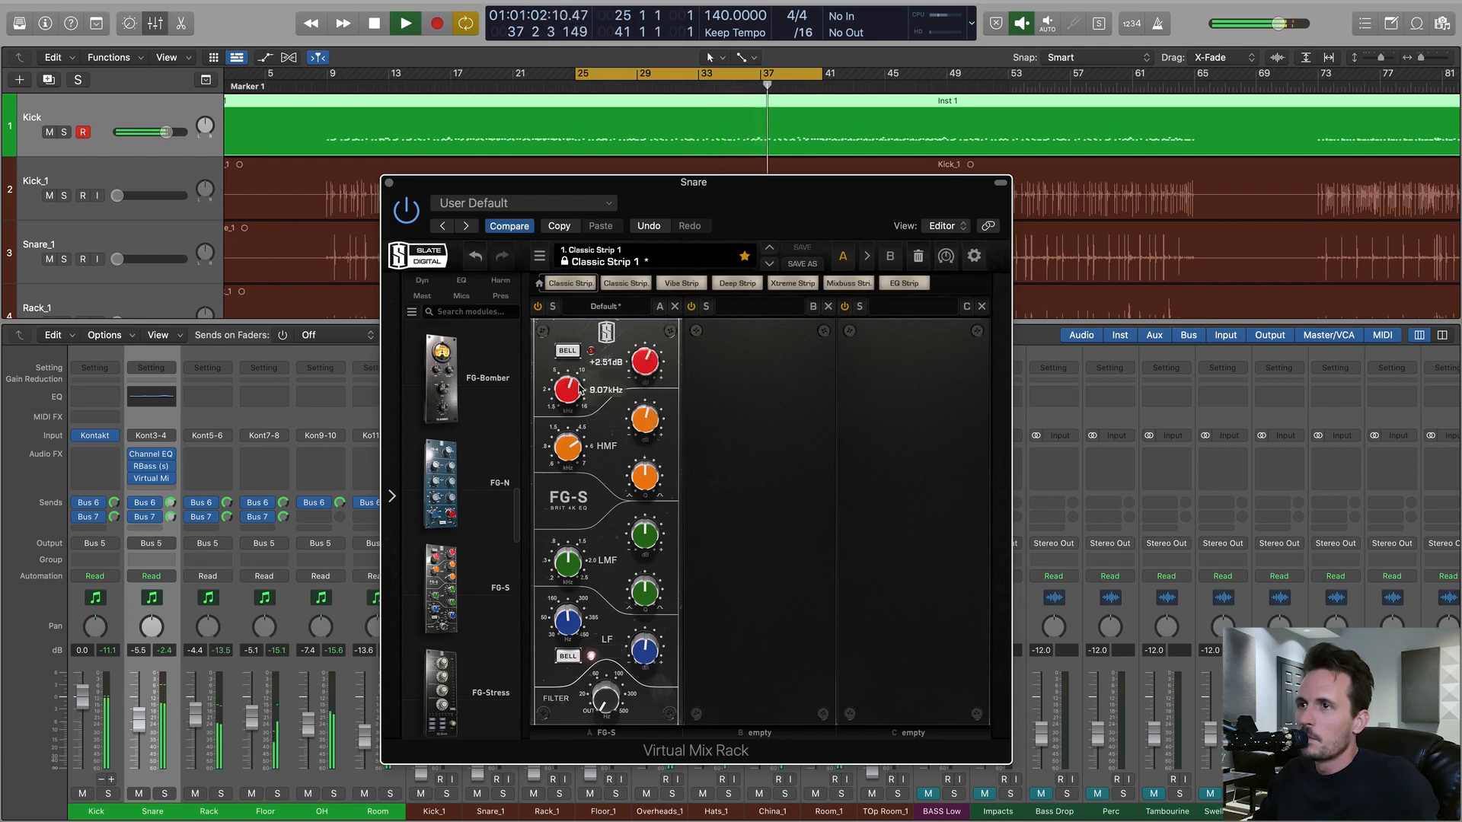
{"action": "left_click_drag", "start_coordinate": [652, 362], "coordinate": [650, 372]}
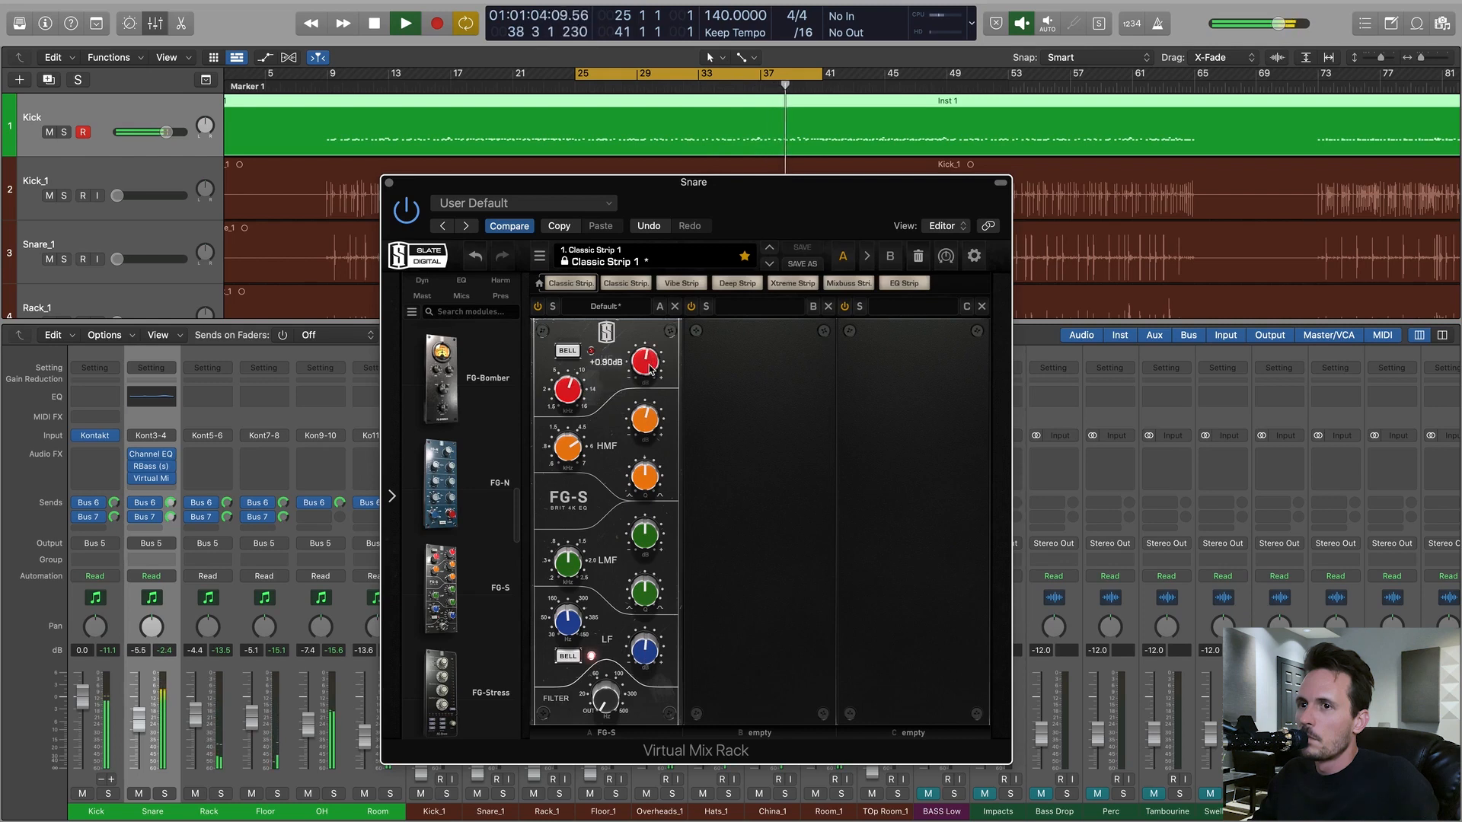
{"action": "left_click", "coordinate": [389, 183]}
{"action": "key", "text": "space"}
- Insert the stereo Kilohearts Transient Shaper after the Virtual Mix Rack on the Snare channel
{"action": "left_click", "coordinate": [150, 478]}
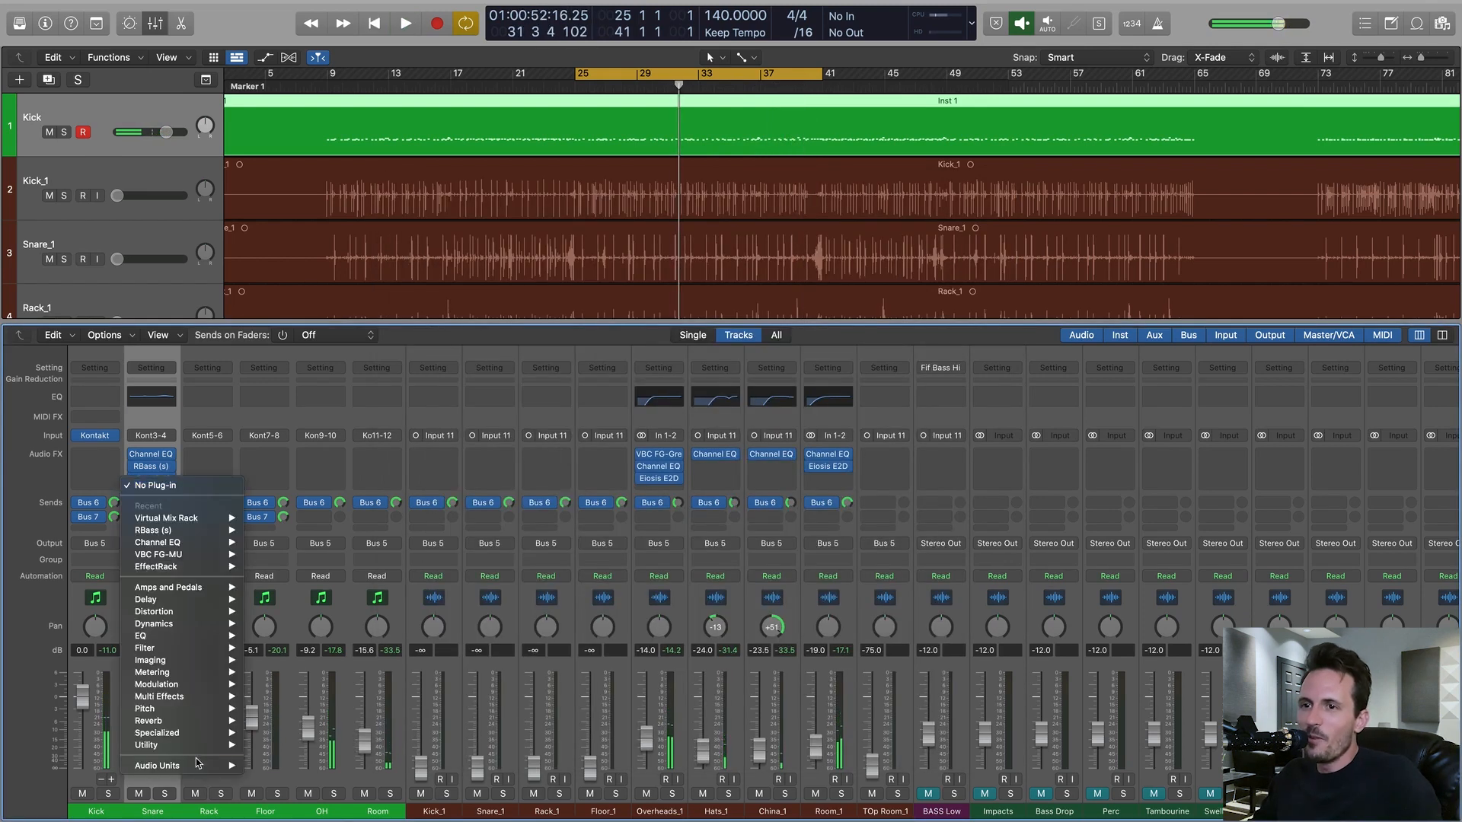
{"action": "mouse_move", "coordinate": [196, 763]}
{"action": "mouse_move", "coordinate": [362, 739]}
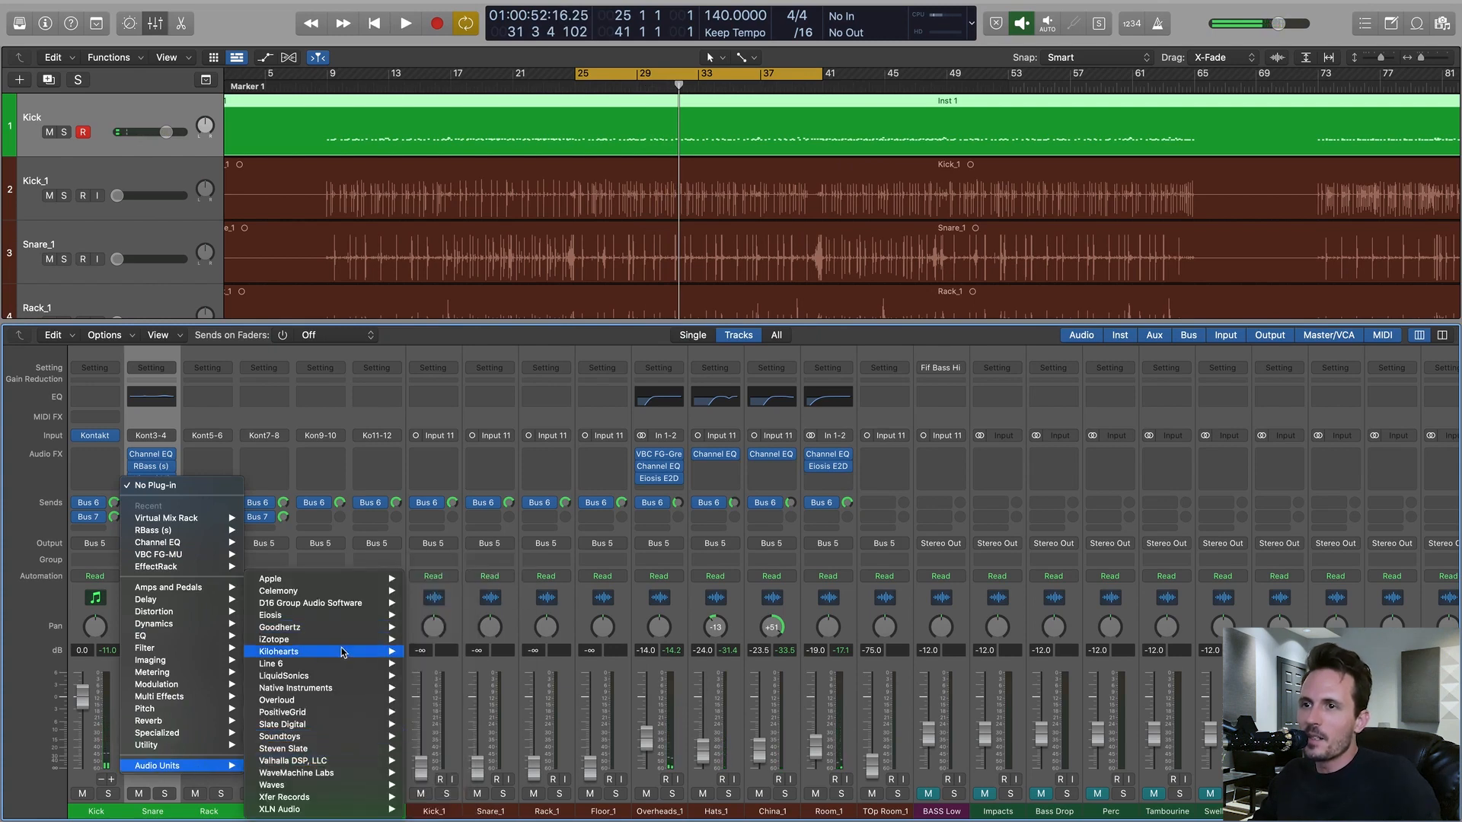
{"action": "mouse_move", "coordinate": [340, 657]}
{"action": "mouse_move", "coordinate": [506, 813]}
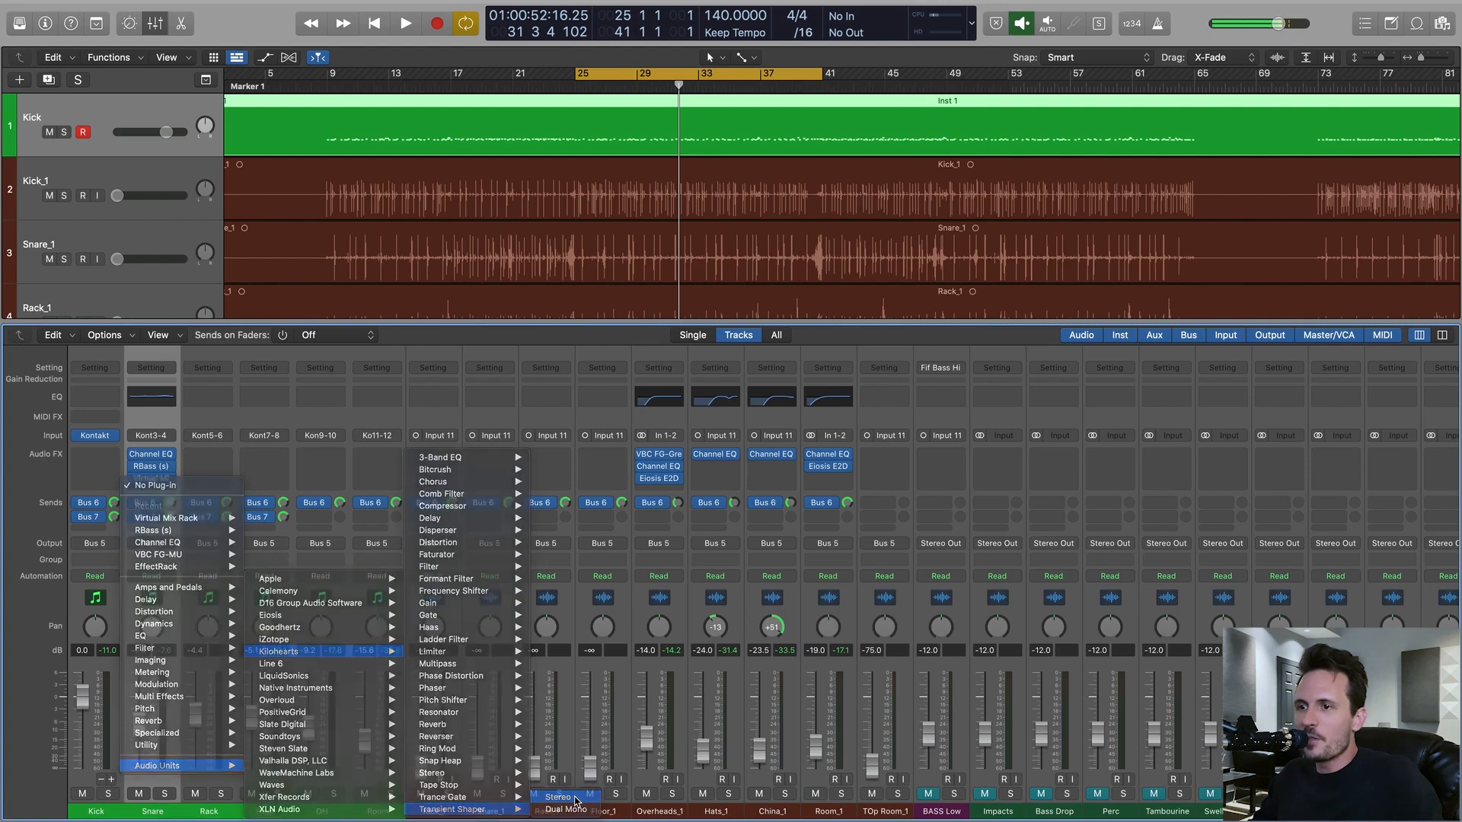
{"action": "left_click", "coordinate": [575, 799]}
{"action": "left_click_drag", "start_coordinate": [580, 195], "coordinate": [636, 274]}
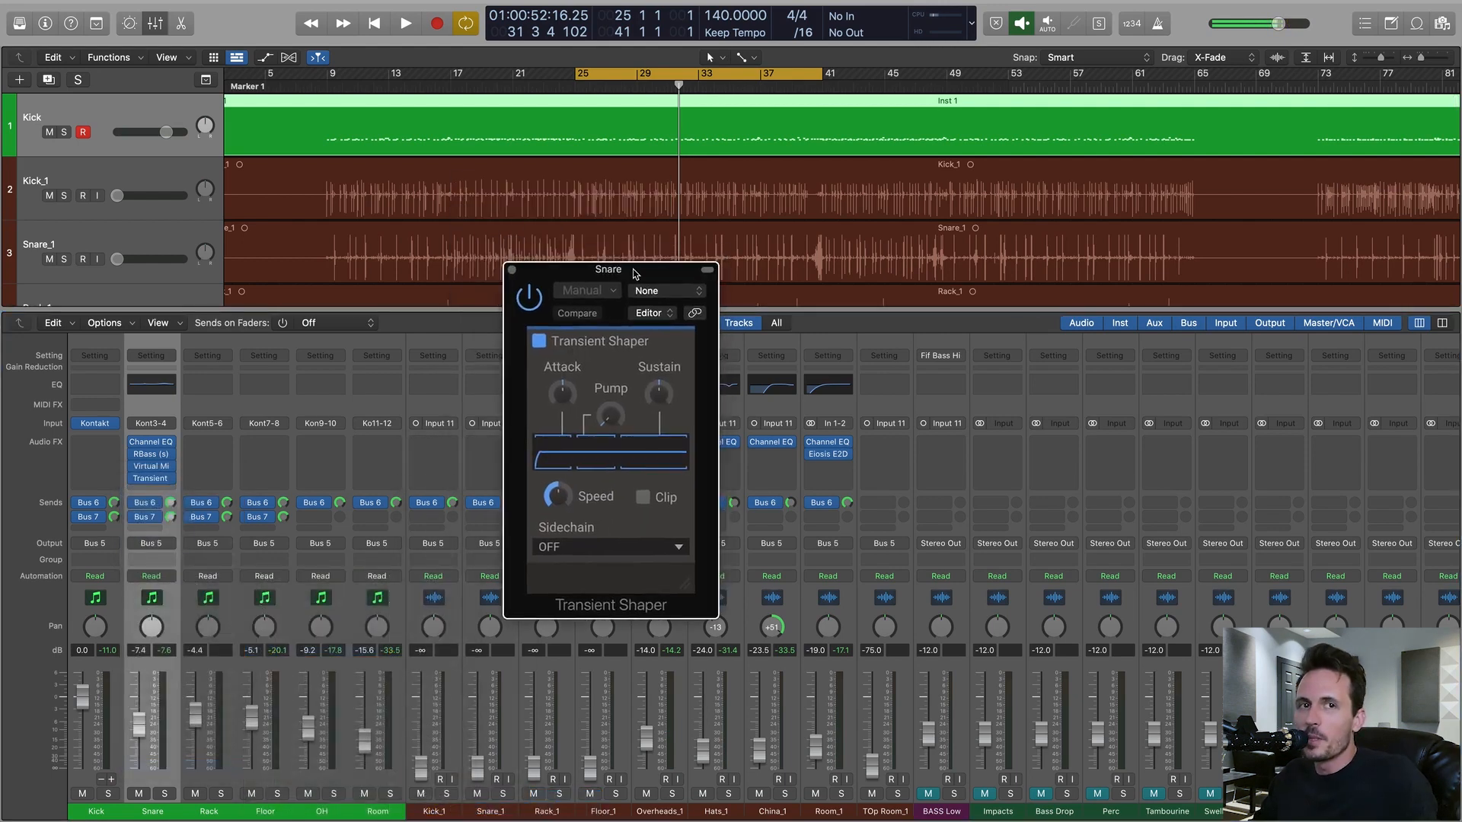
{"action": "left_click_drag", "start_coordinate": [610, 273], "coordinate": [695, 355]}
- Raise the Transient Shaper's attack and sustain slightly during playback, and lower the Snare fader to -9.2 dB
{"action": "key", "text": "space"}
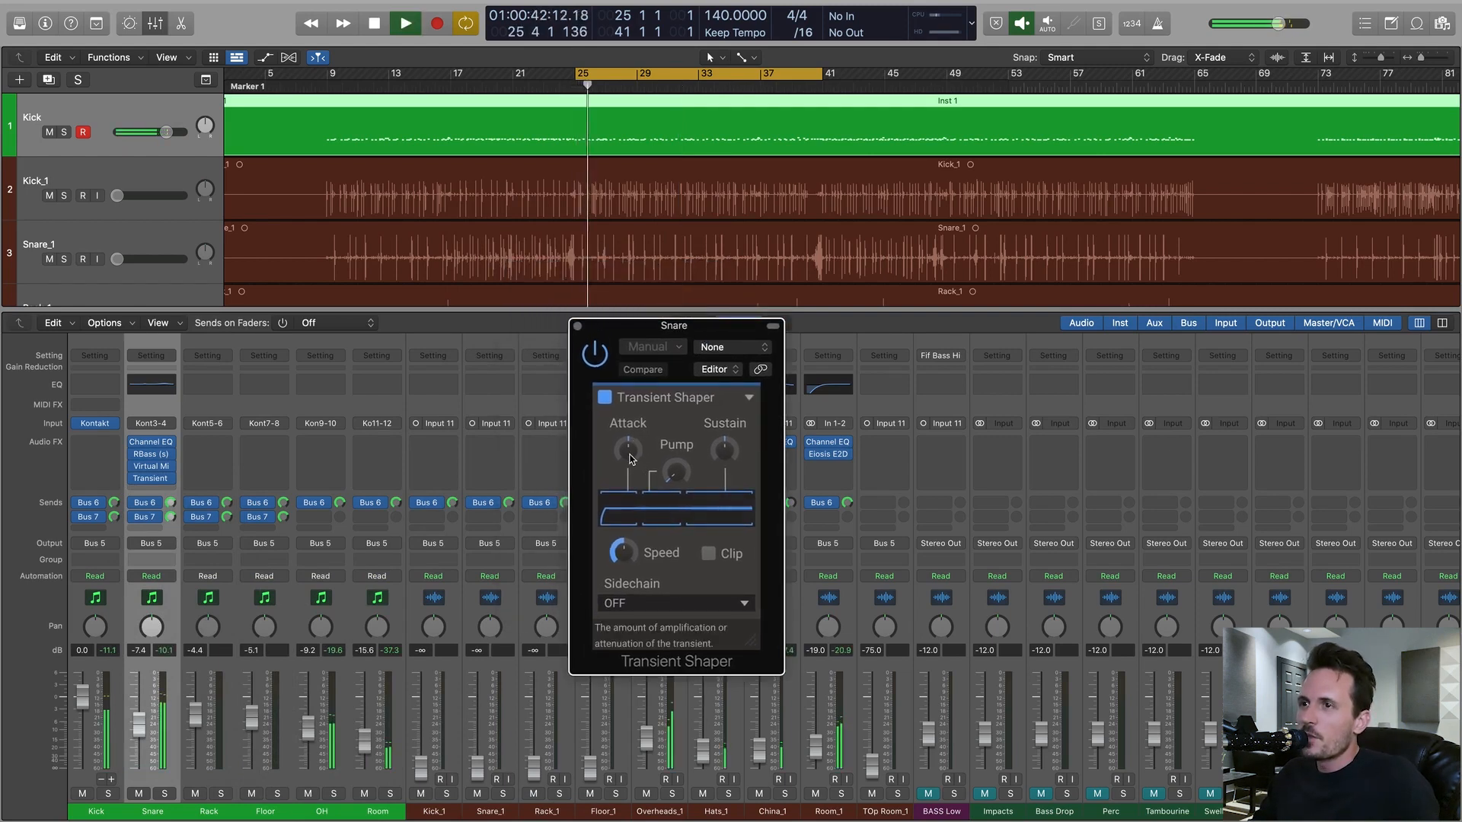
{"action": "left_click_drag", "start_coordinate": [629, 454], "coordinate": [630, 464]}
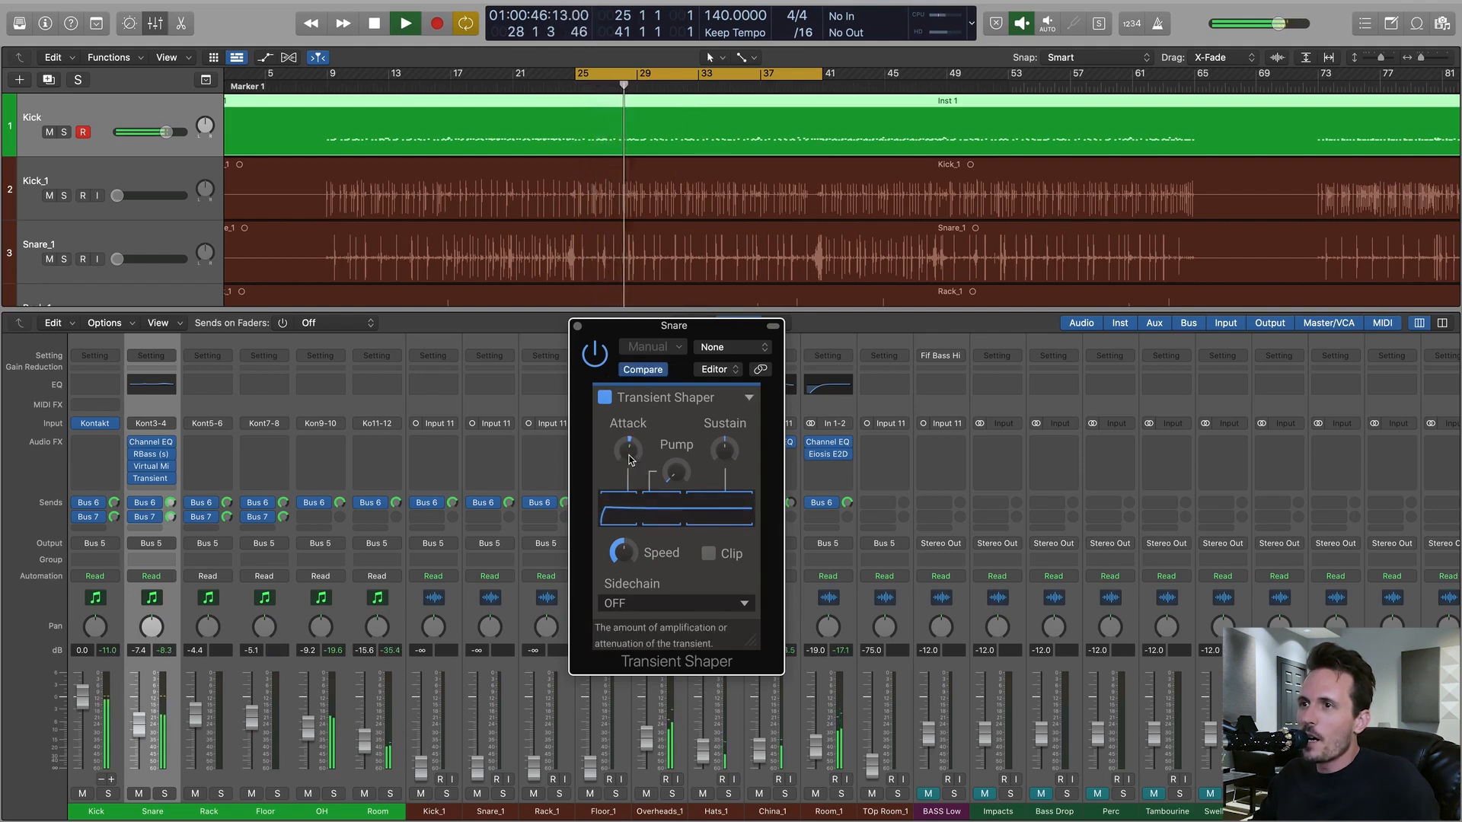
{"action": "left_click_drag", "start_coordinate": [726, 455], "coordinate": [734, 461]}
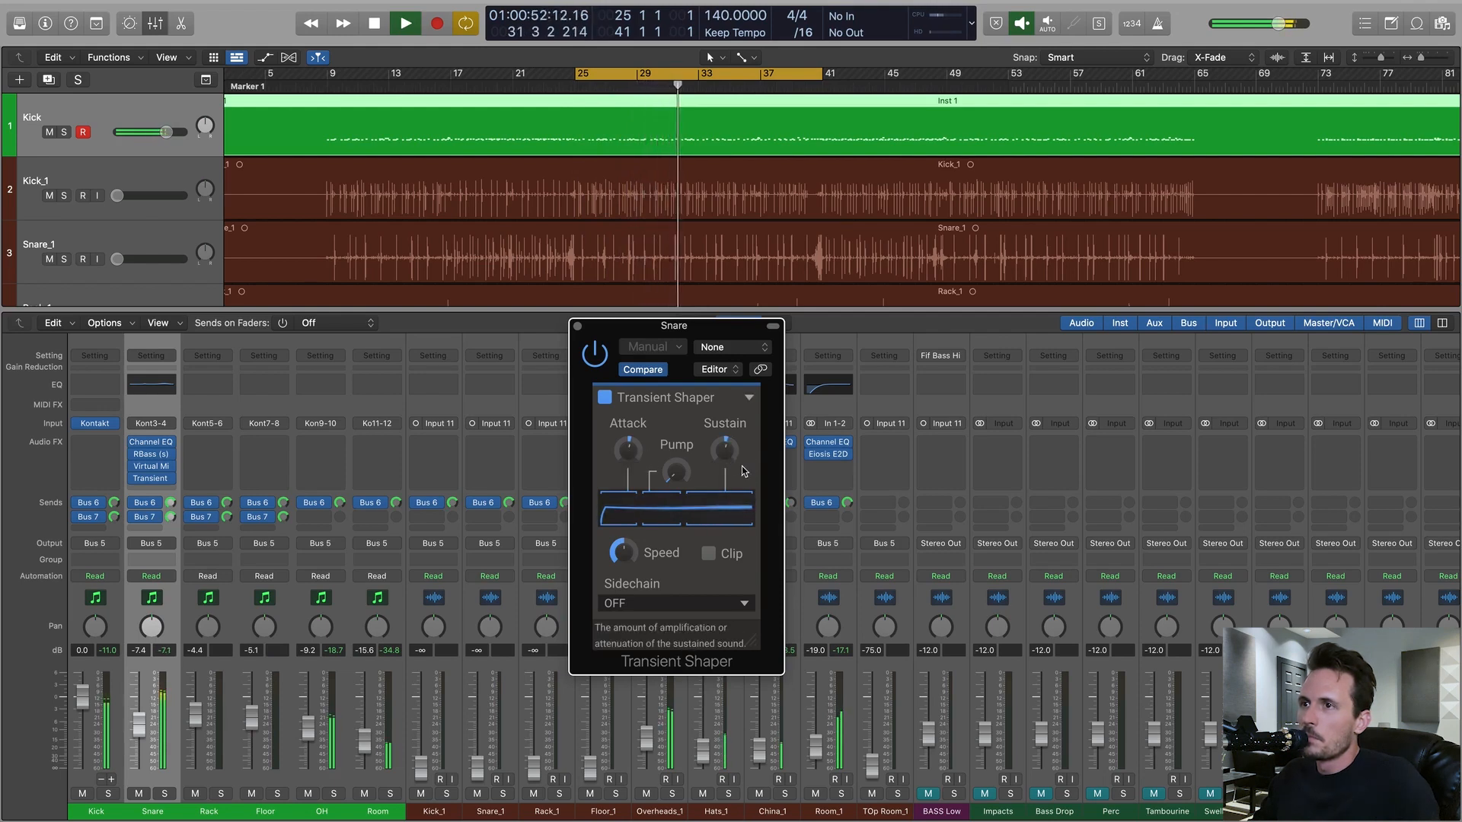
{"action": "left_click", "coordinate": [577, 326]}
{"action": "left_click_drag", "start_coordinate": [138, 728], "coordinate": [138, 732]}
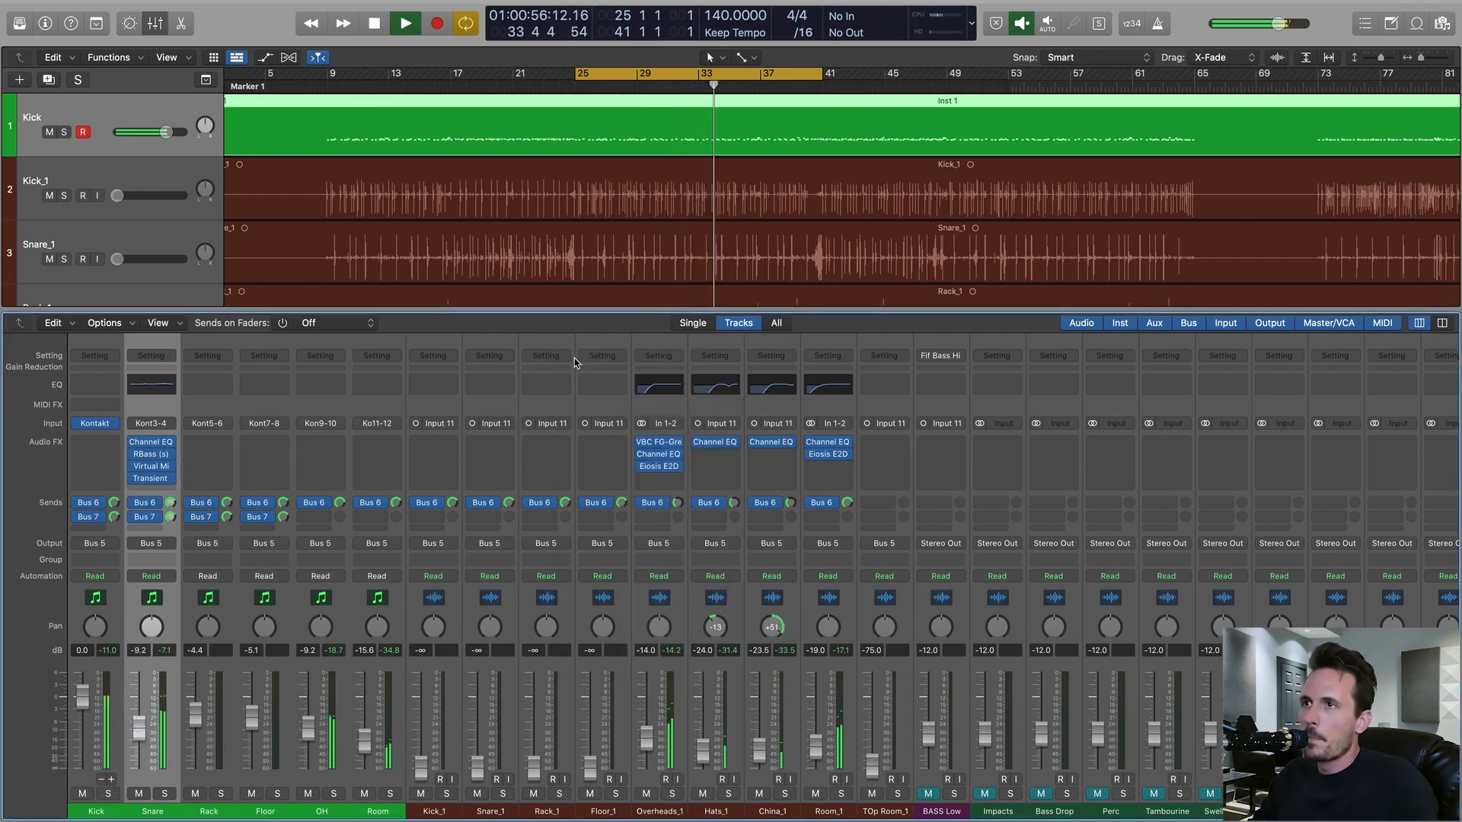
- Turn off the cycle range, play from bar 41 and lower the Snare fader to -10.6 dB
{"action": "left_click", "coordinate": [666, 75]}
{"action": "left_click", "coordinate": [817, 86]}
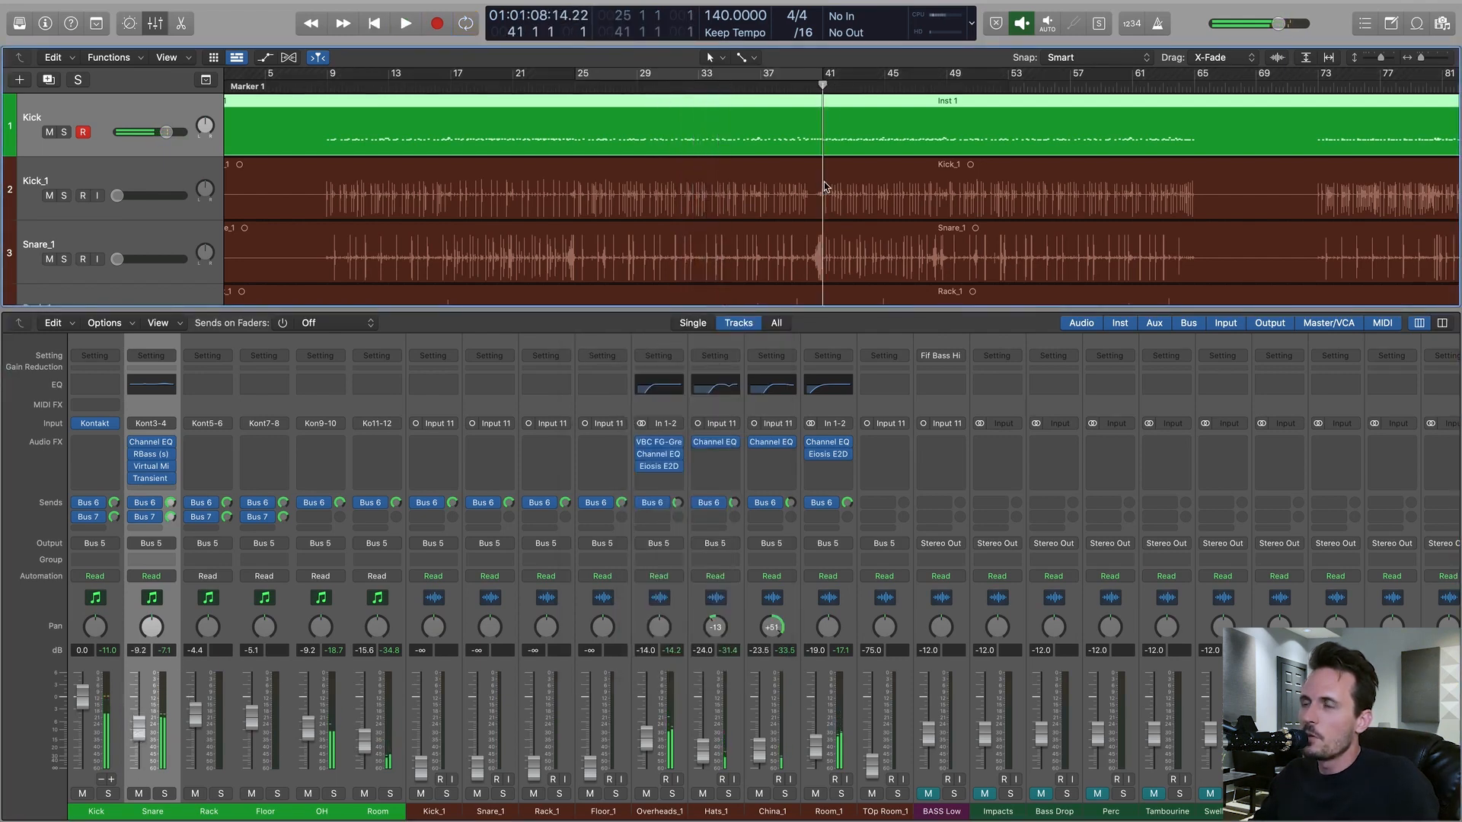
{"action": "scroll", "coordinate": [768, 254], "scroll_direction": "right", "scroll_amount": 2}
{"action": "left_click_drag", "start_coordinate": [136, 736], "coordinate": [136, 741]}
{"action": "scroll", "coordinate": [801, 606], "scroll_direction": "right", "scroll_amount": 1}
- Play from bar 17 and raise the Hats_1 fader to -22.5 dB
{"action": "key", "text": "x"}
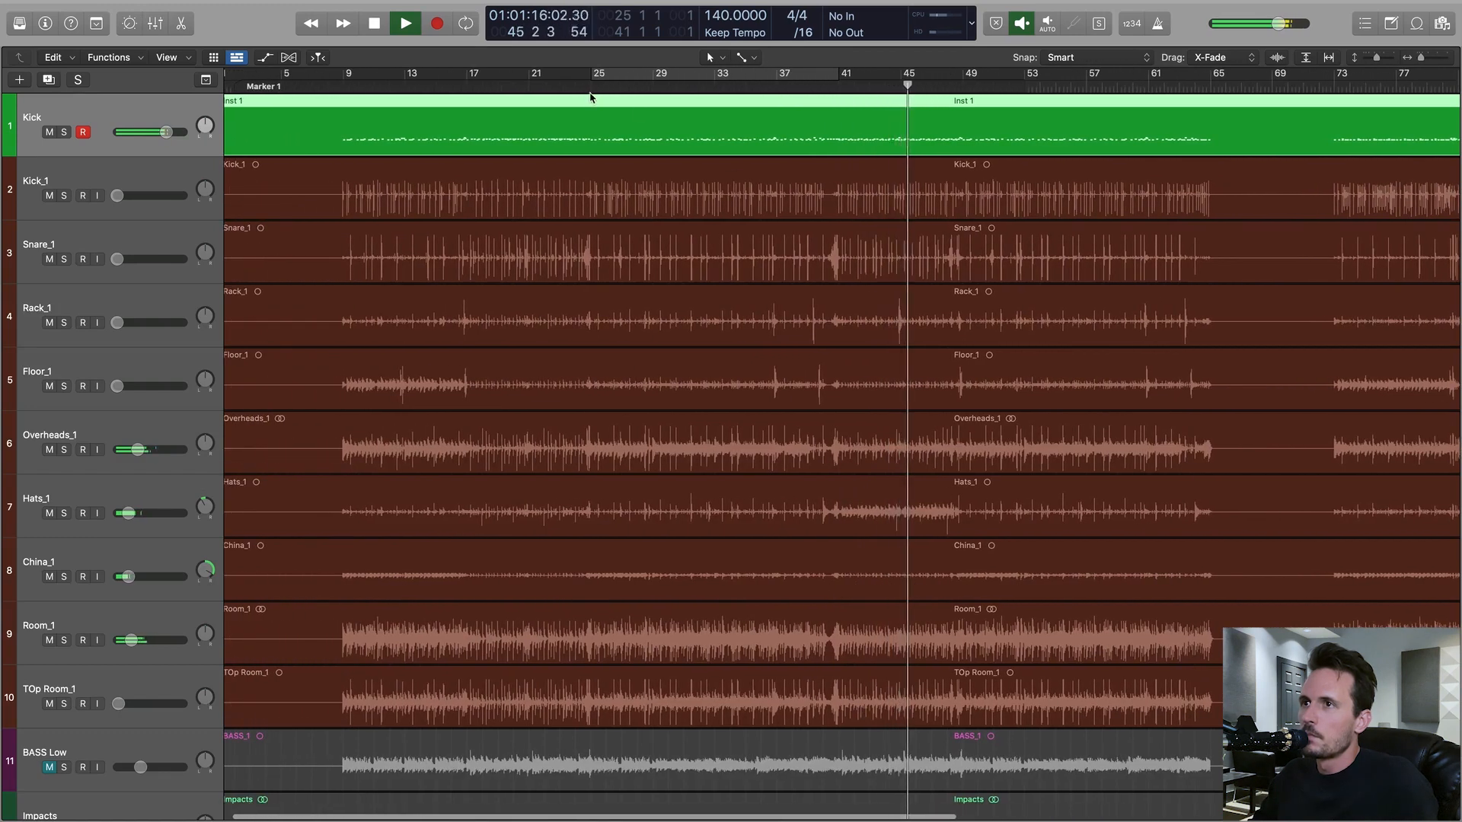
{"action": "left_click", "coordinate": [471, 87]}
{"action": "key", "text": "x"}
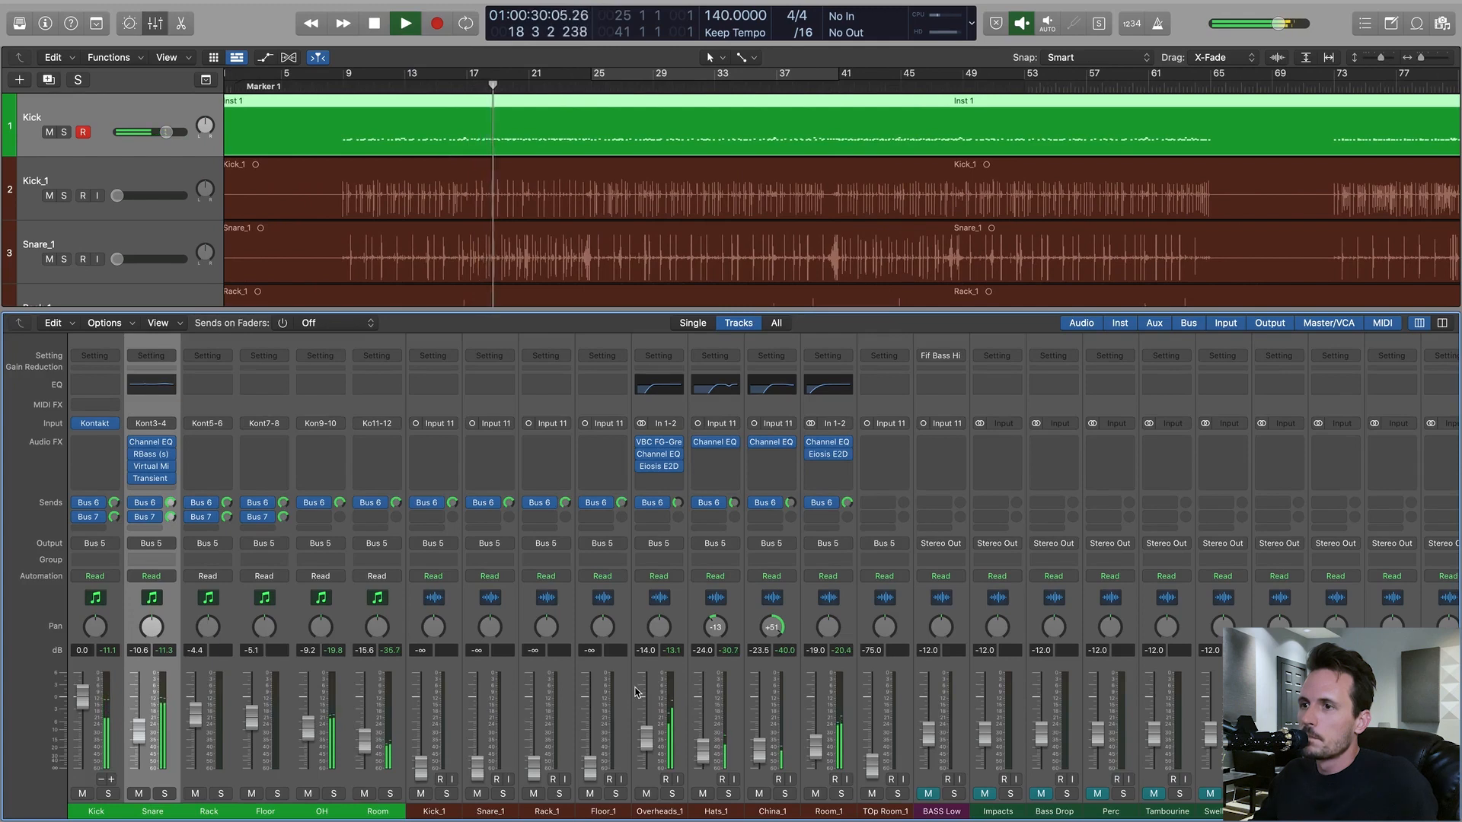
{"action": "left_click_drag", "start_coordinate": [702, 749], "coordinate": [702, 713]}
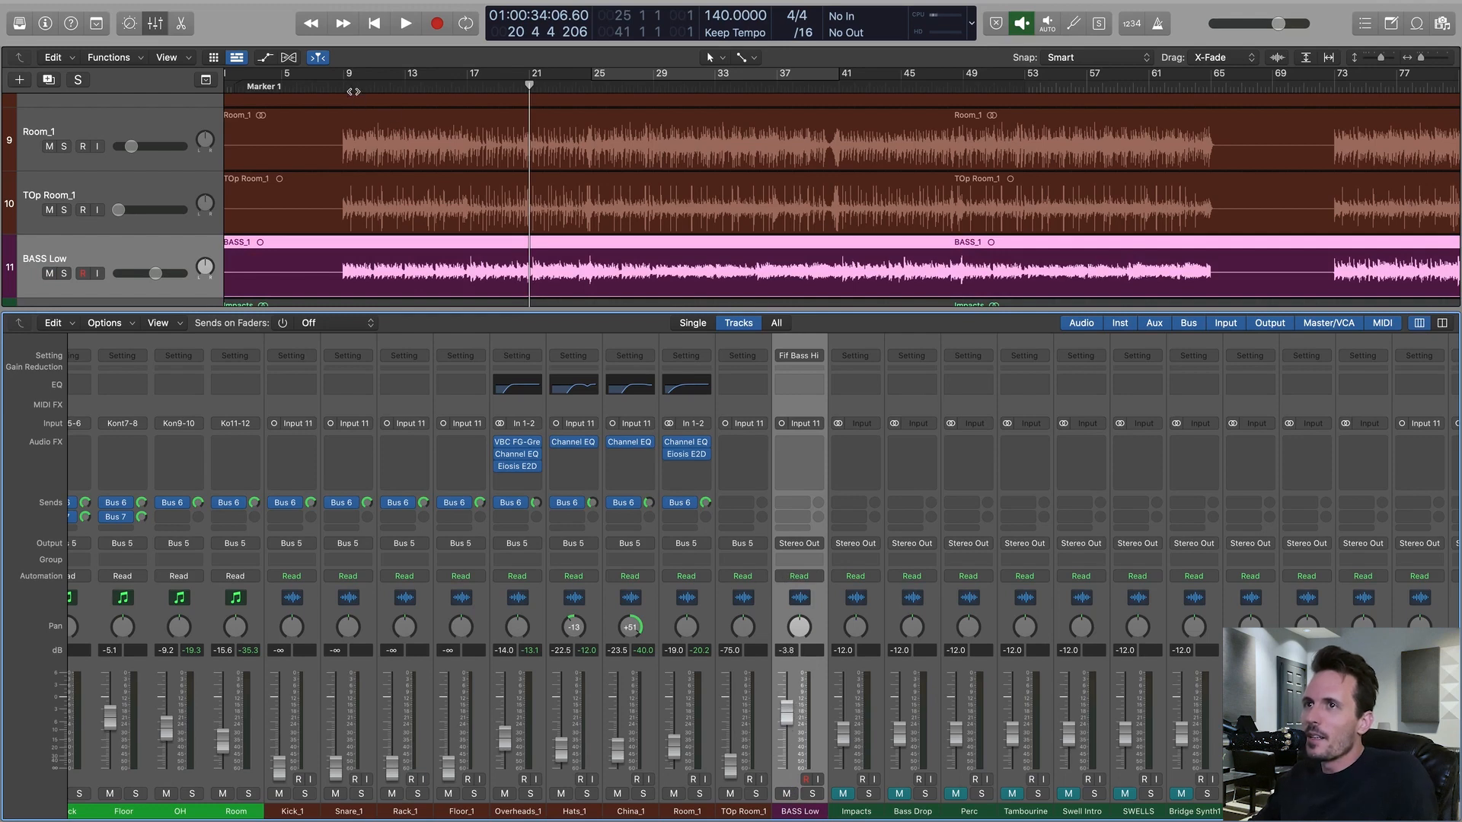
- Play the drums and bass from bar 9 and raise the BASS Low fader to -2.6 dB
{"action": "left_click", "coordinate": [344, 87]}
{"action": "key", "text": "space"}
{"action": "mouse_move", "coordinate": [786, 711]}
{"action": "left_mouse_down"}
{"action": "mouse_move", "coordinate": [786, 699]}
{"action": "mouse_move", "coordinate": [780, 715]}
{"action": "left_mouse_up"}
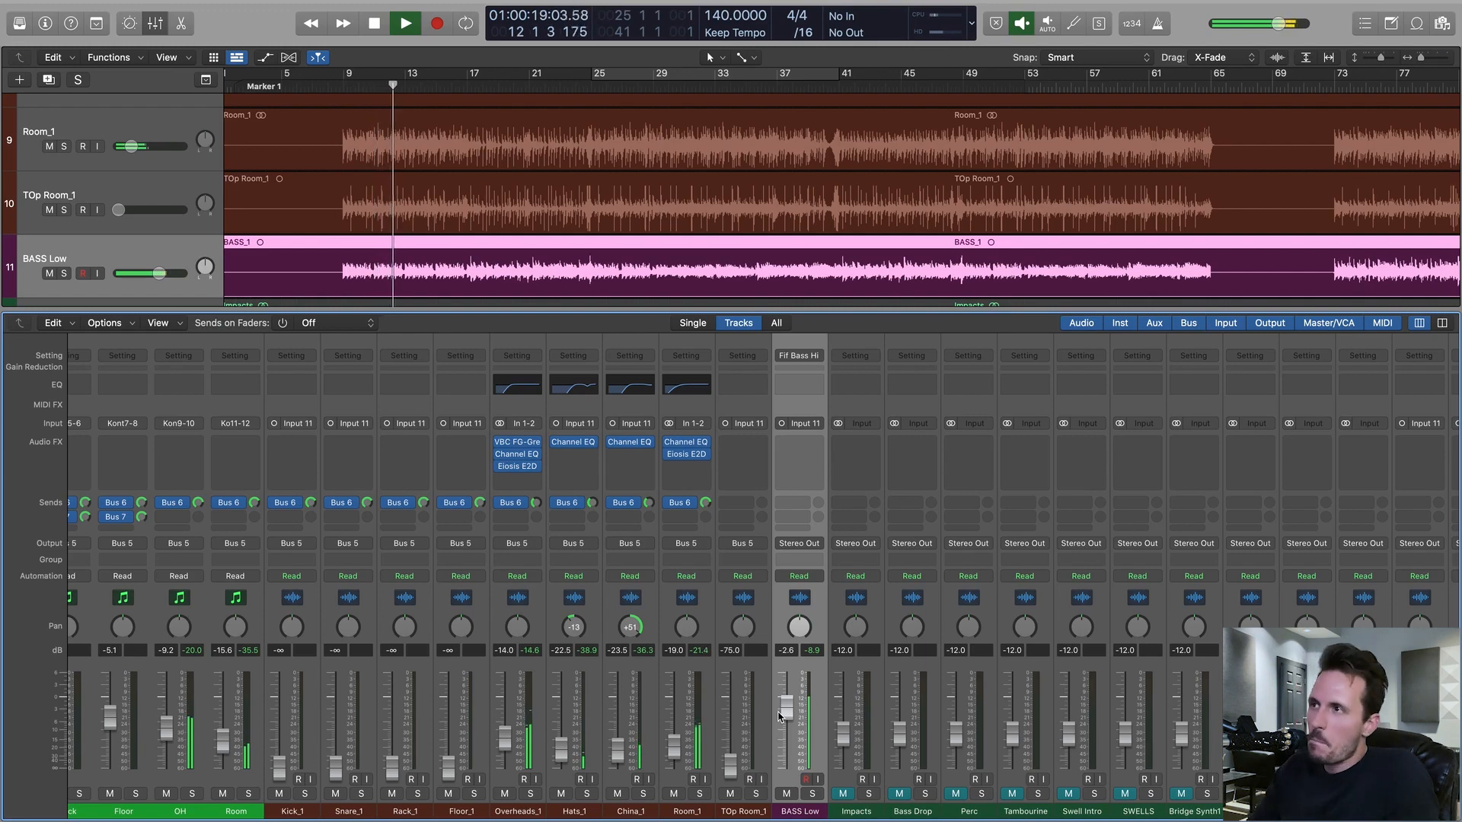
{"action": "key", "text": "space"}
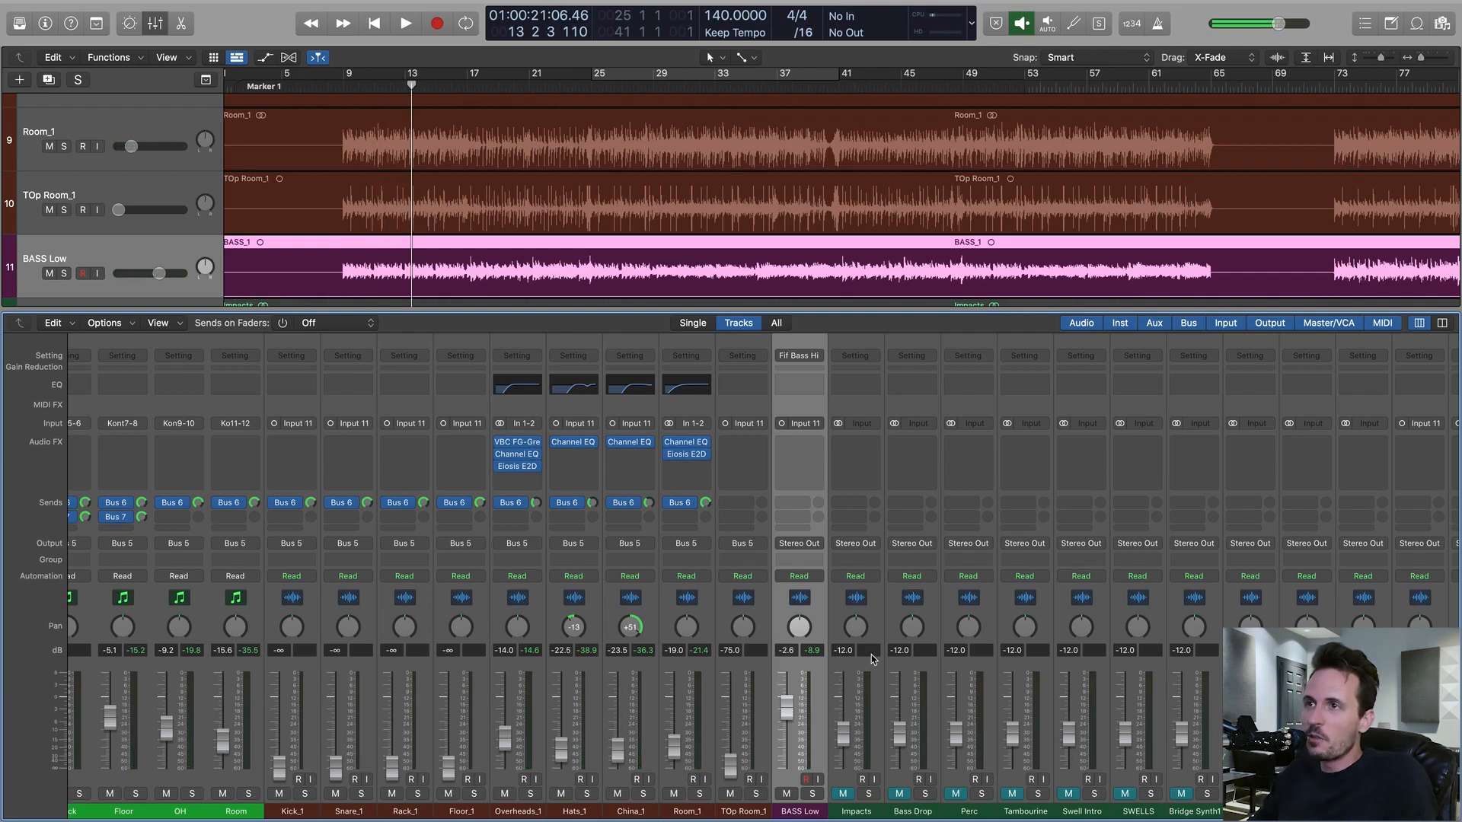
- Check the bus channels, audition the drums and bass from bar 29, and raise the BASS Low fader to -2.3 dB
{"action": "key", "text": "x"}
{"action": "left_click", "coordinate": [655, 83]}
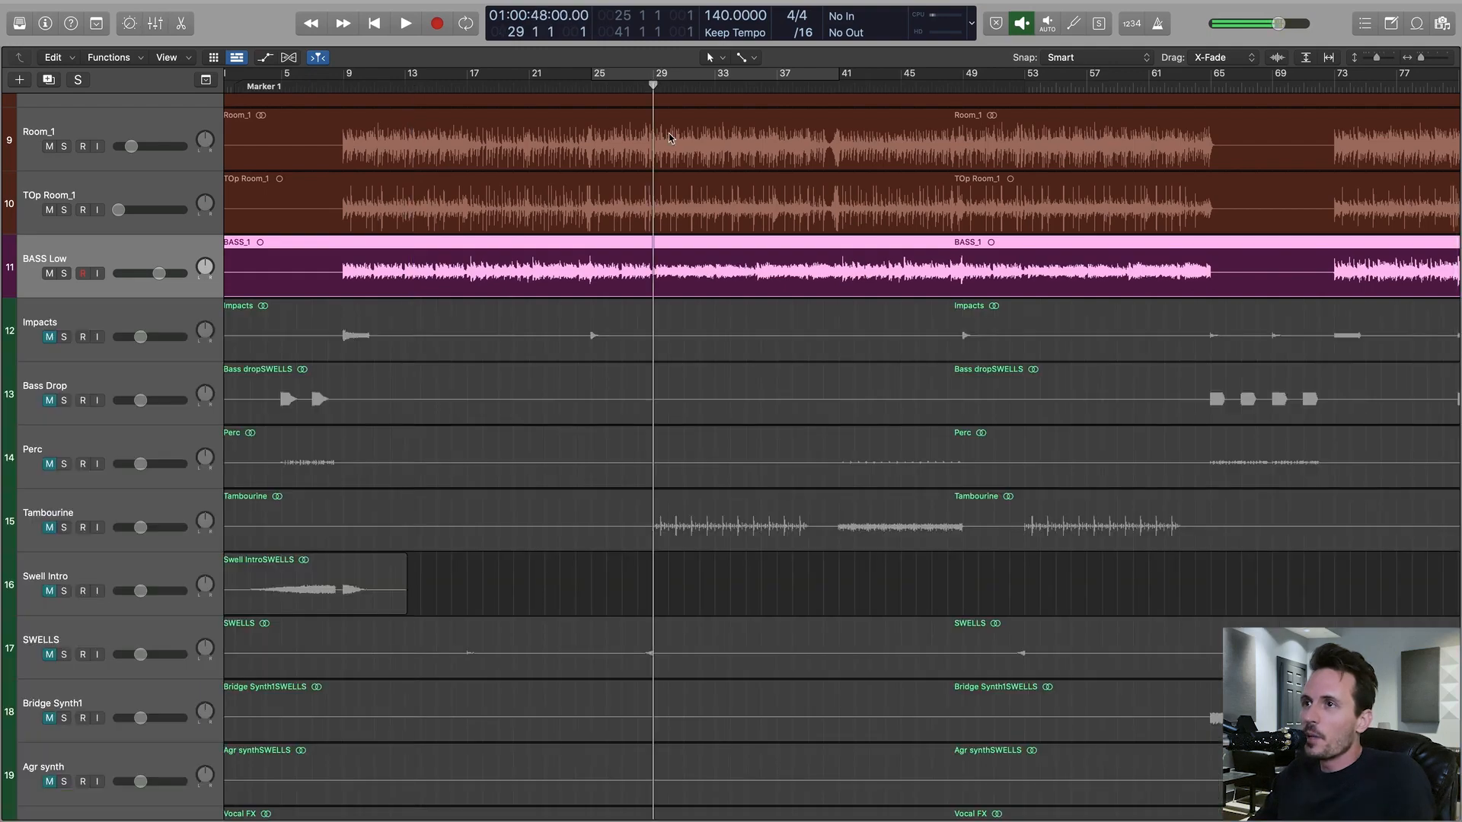
{"action": "key", "text": "x"}
{"action": "scroll", "coordinate": [876, 683], "scroll_direction": "right", "scroll_amount": 15}
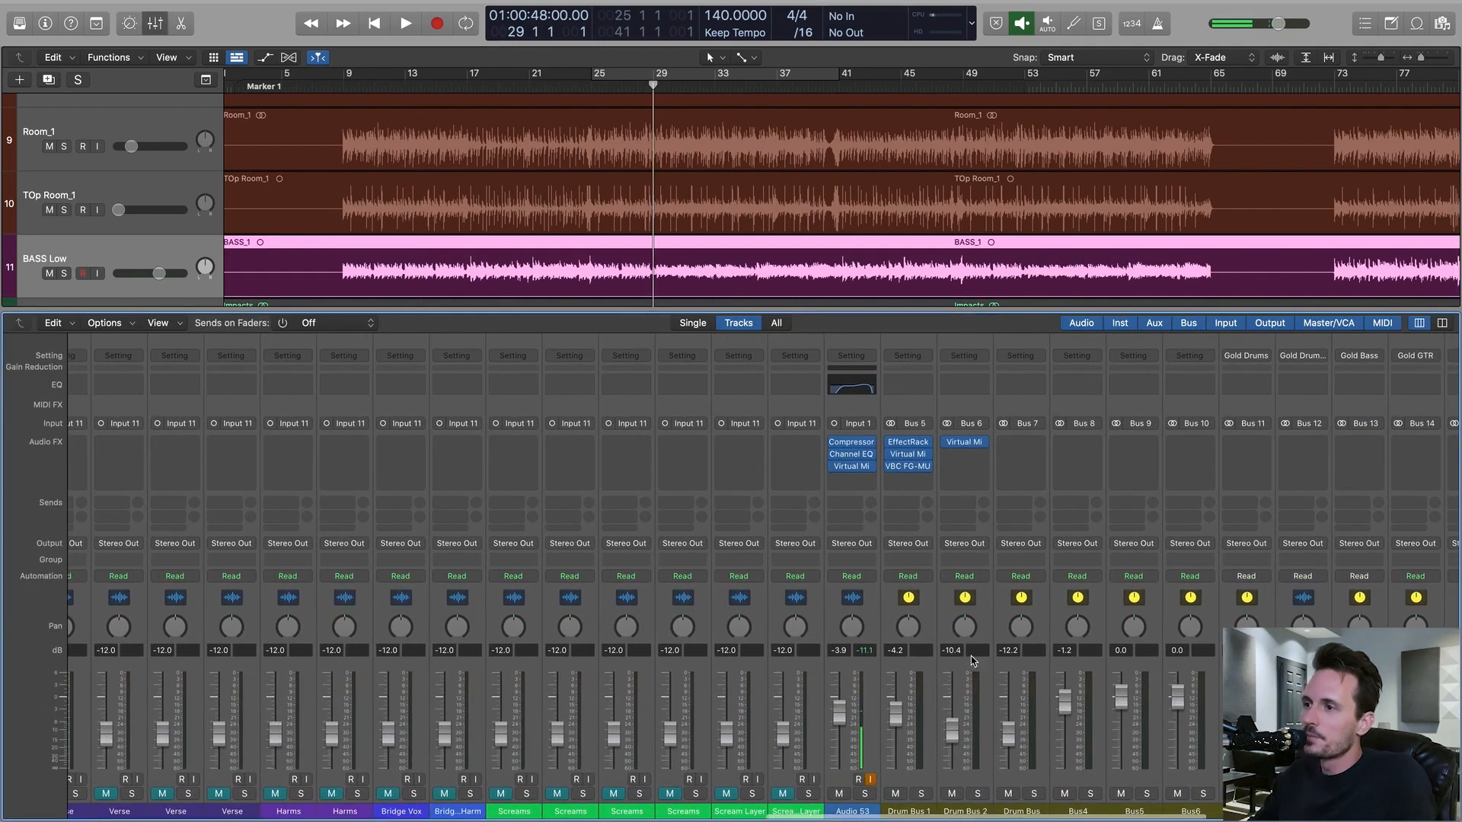
{"action": "scroll", "coordinate": [969, 694], "scroll_direction": "right", "scroll_amount": 4}
{"action": "left_click_drag", "start_coordinate": [752, 602], "coordinate": [850, 796]}
{"action": "scroll", "coordinate": [647, 670], "scroll_direction": "left", "scroll_amount": 15}
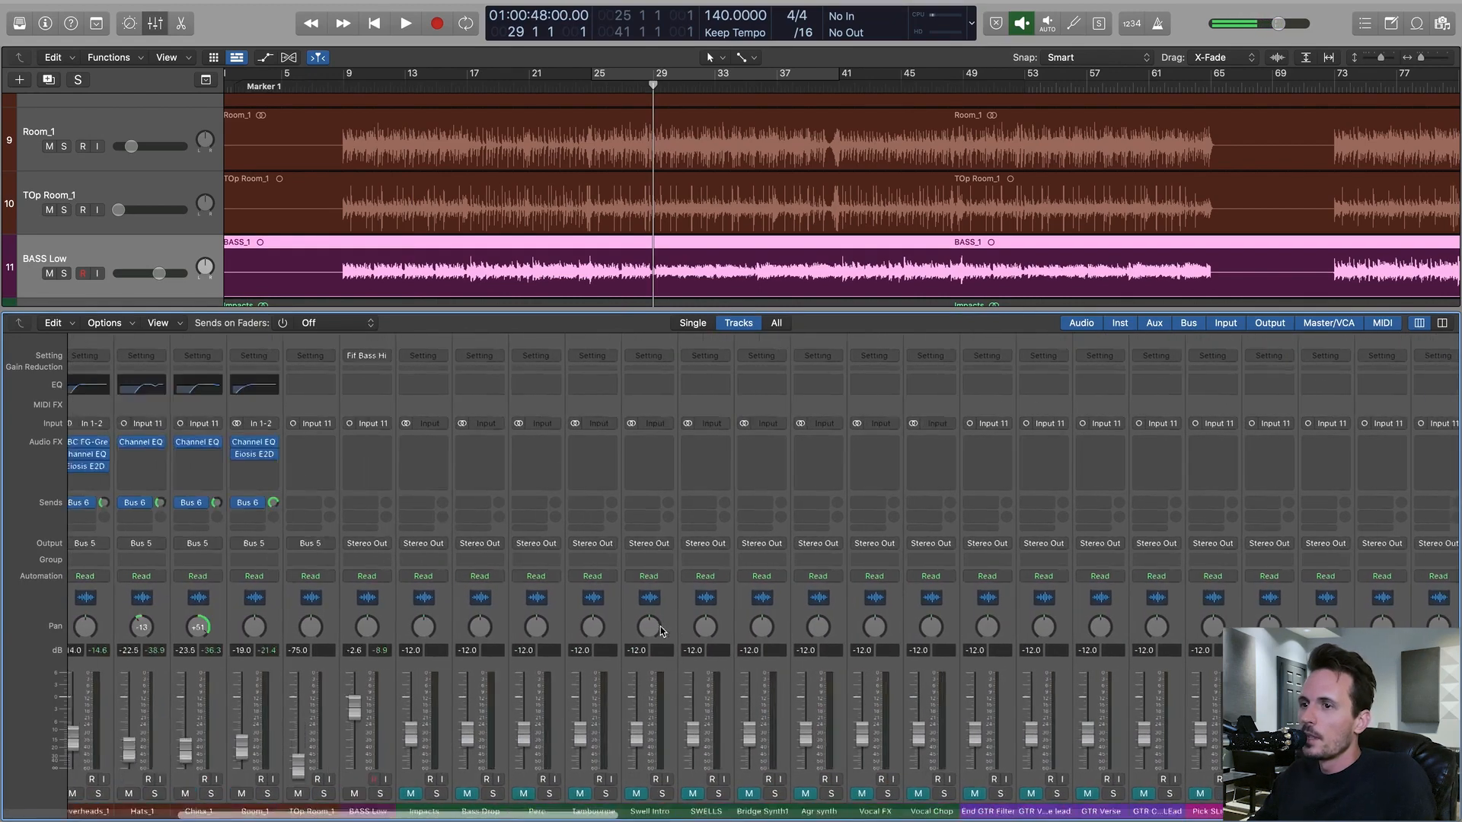
{"action": "key", "text": "space"}
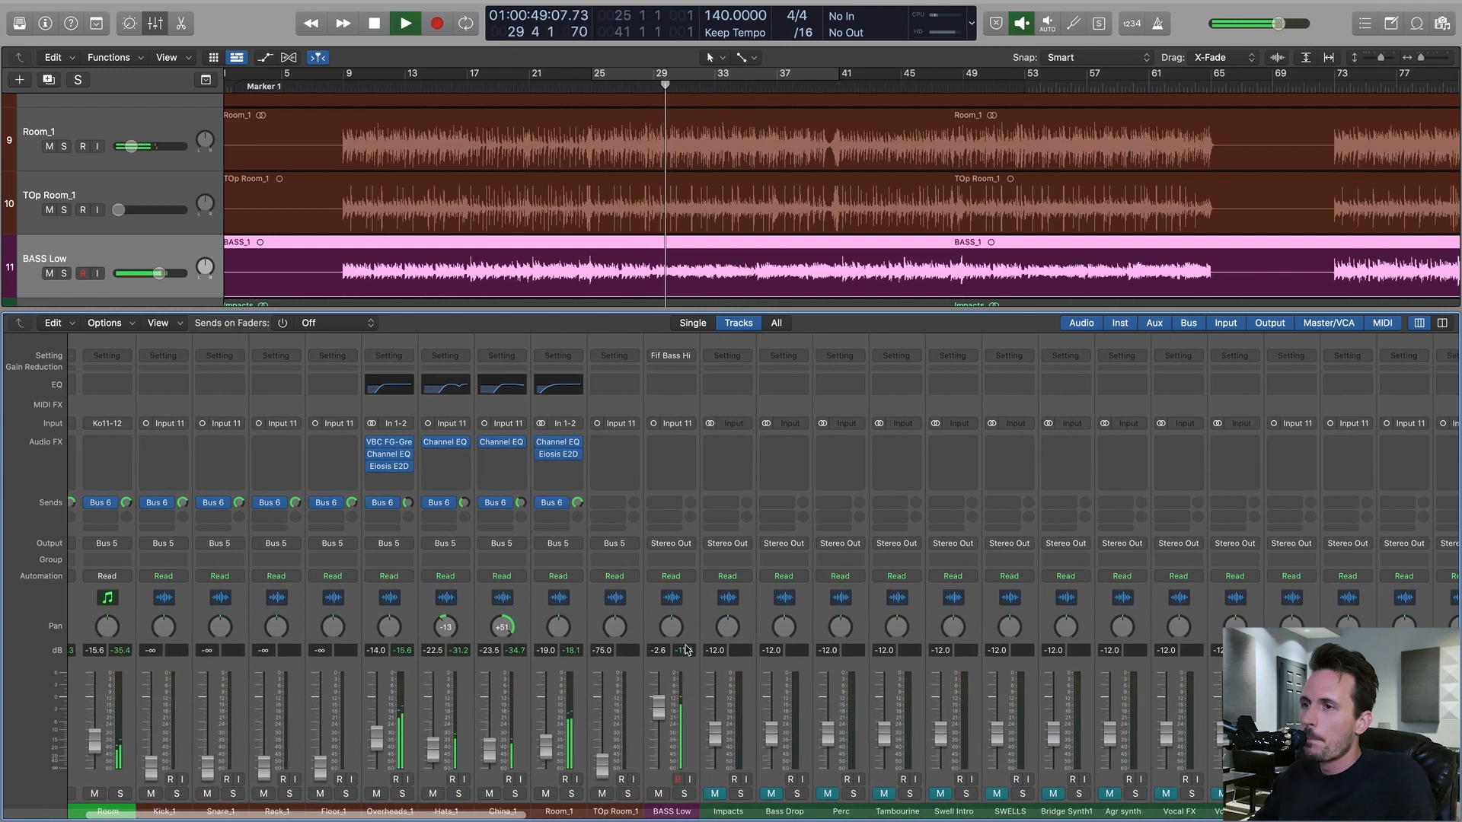
{"action": "key", "text": "space"}
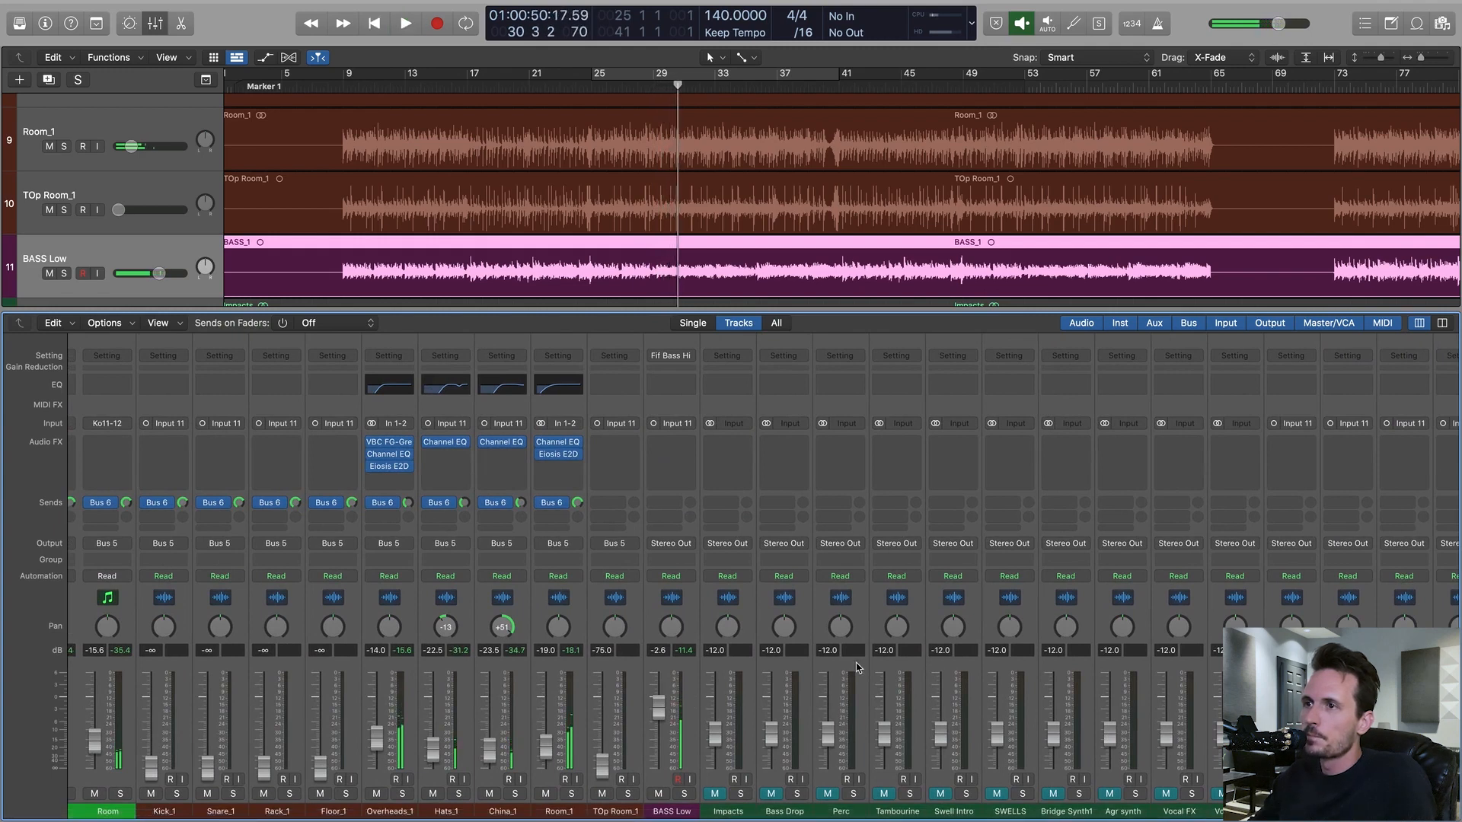
{"action": "left_click", "coordinate": [667, 603]}
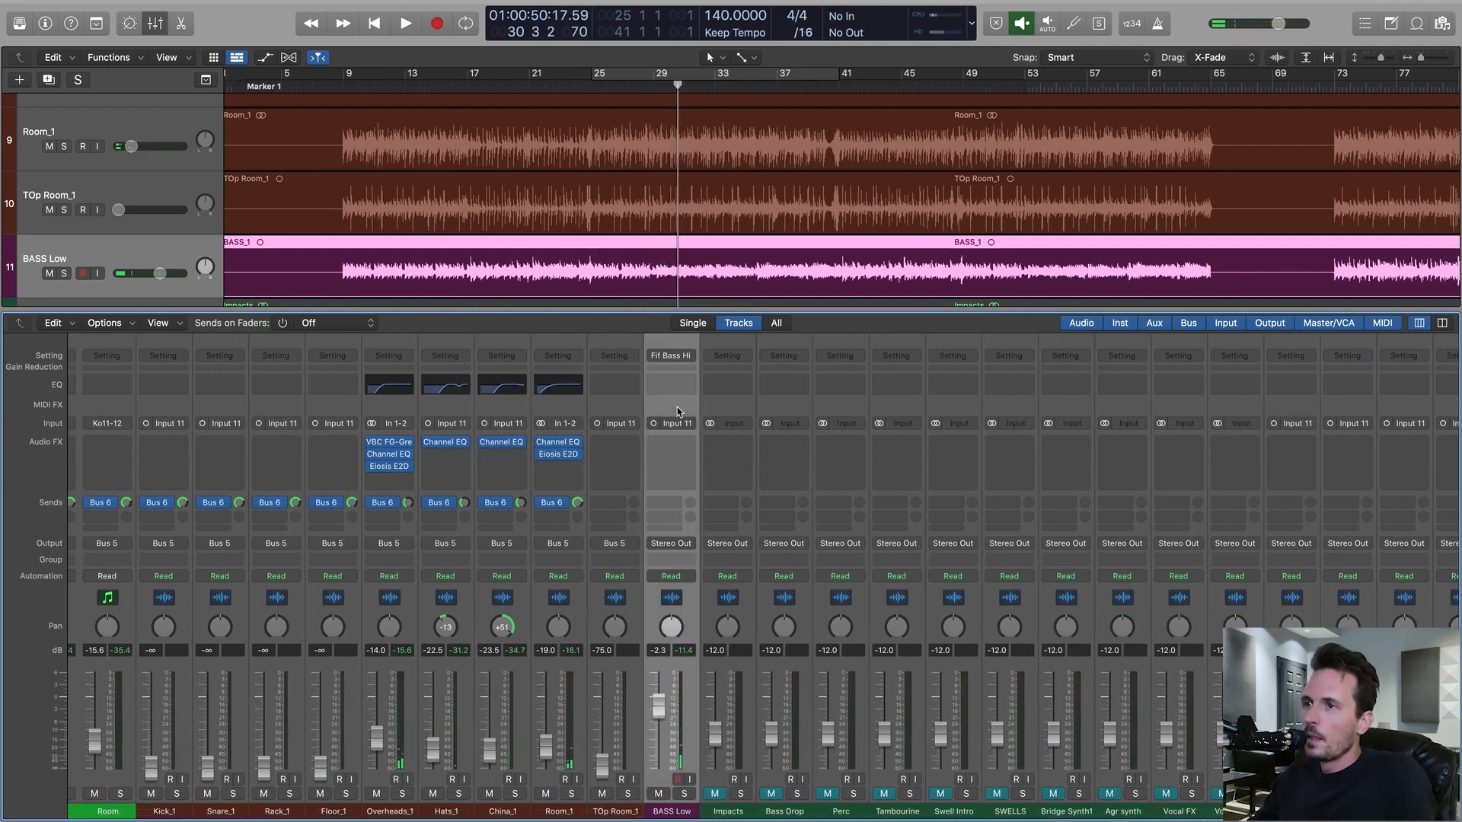
- Insert the PositiveGrid BIAS FX plug-in on the BASS Low channel
{"action": "left_click", "coordinate": [673, 443]}
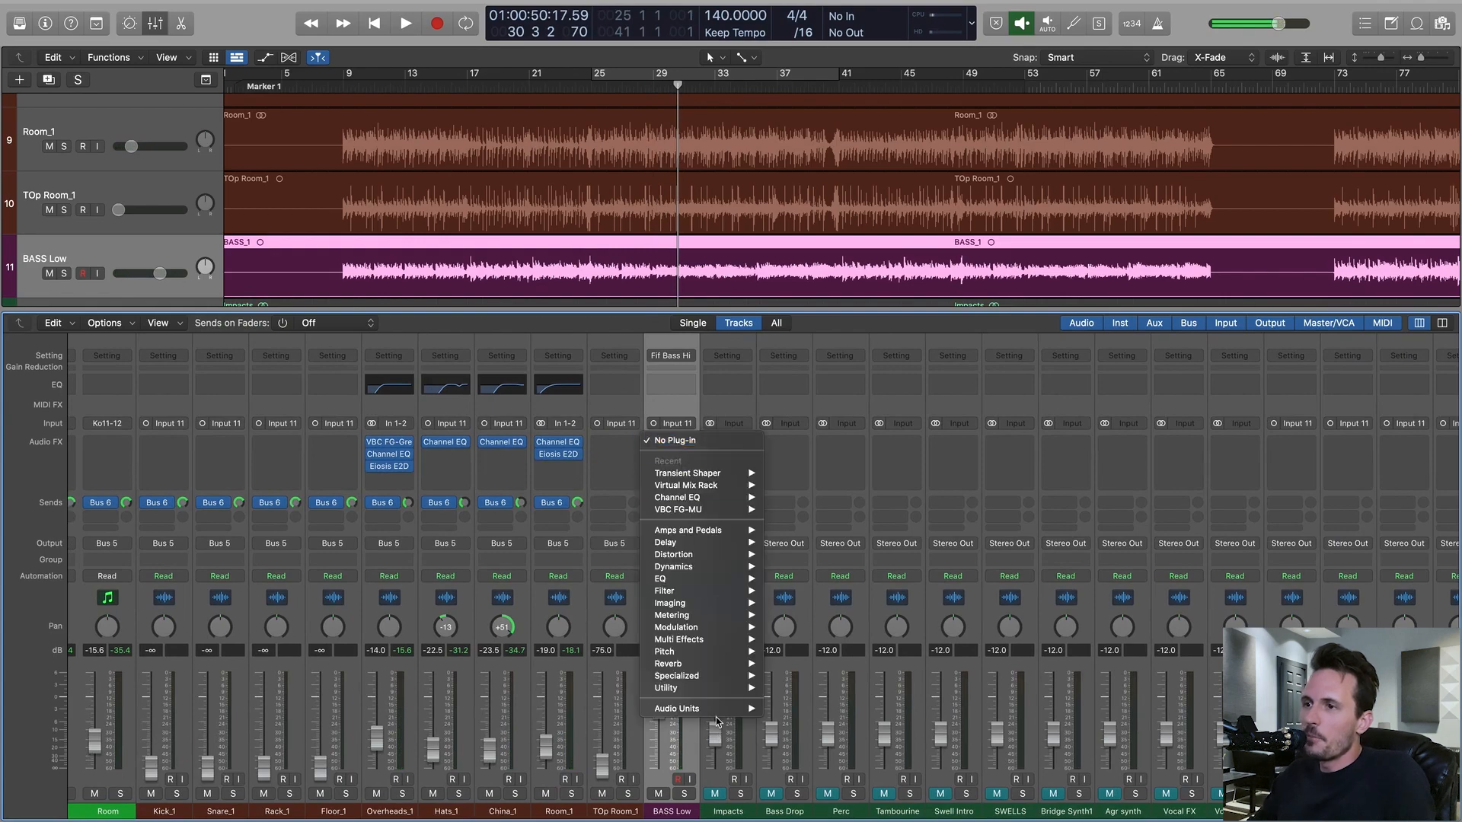
{"action": "mouse_move", "coordinate": [725, 713]}
{"action": "mouse_move", "coordinate": [838, 713]}
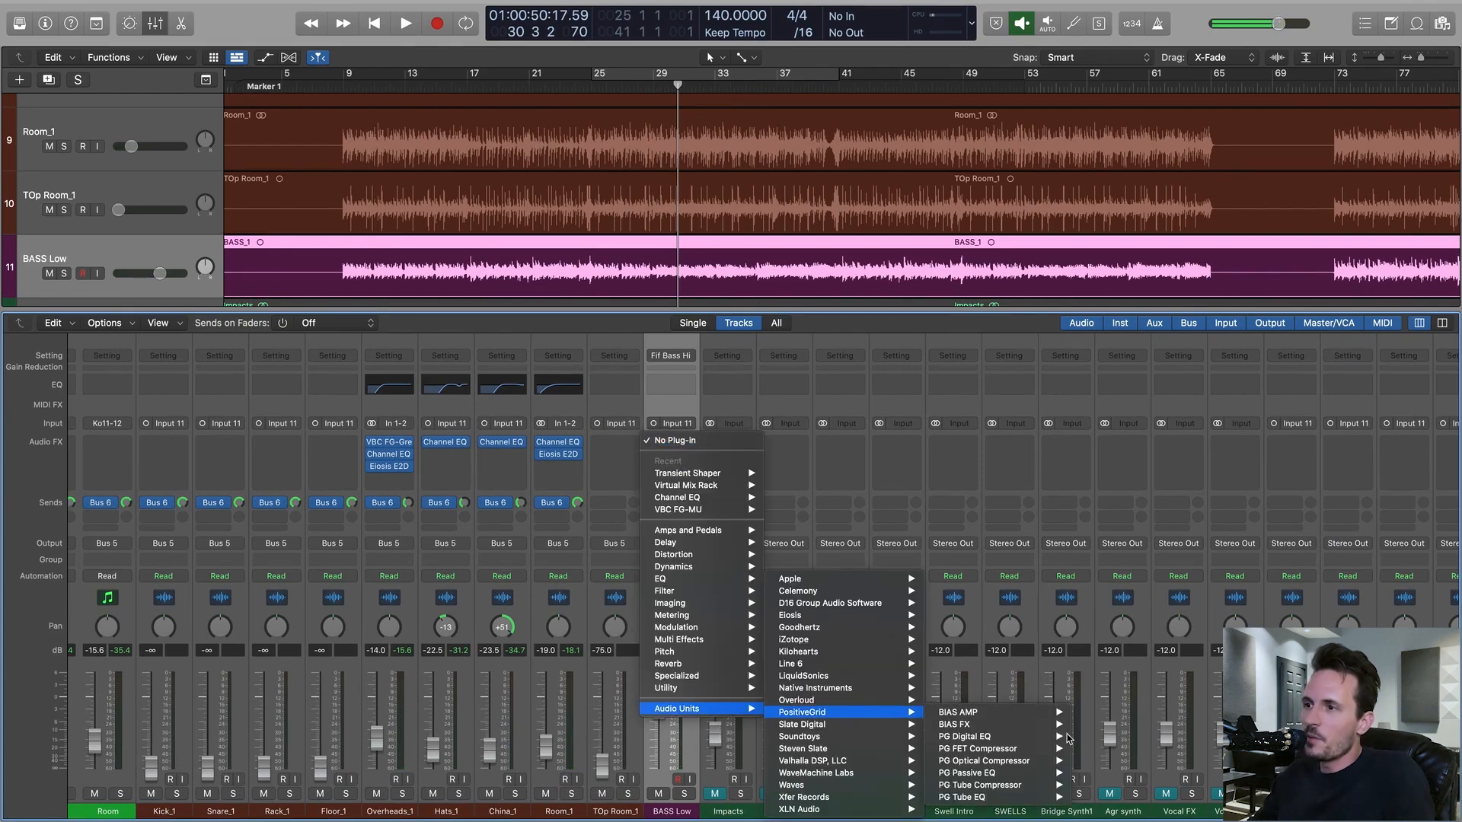
{"action": "mouse_move", "coordinate": [989, 724]}
{"action": "left_click", "coordinate": [1131, 727]}
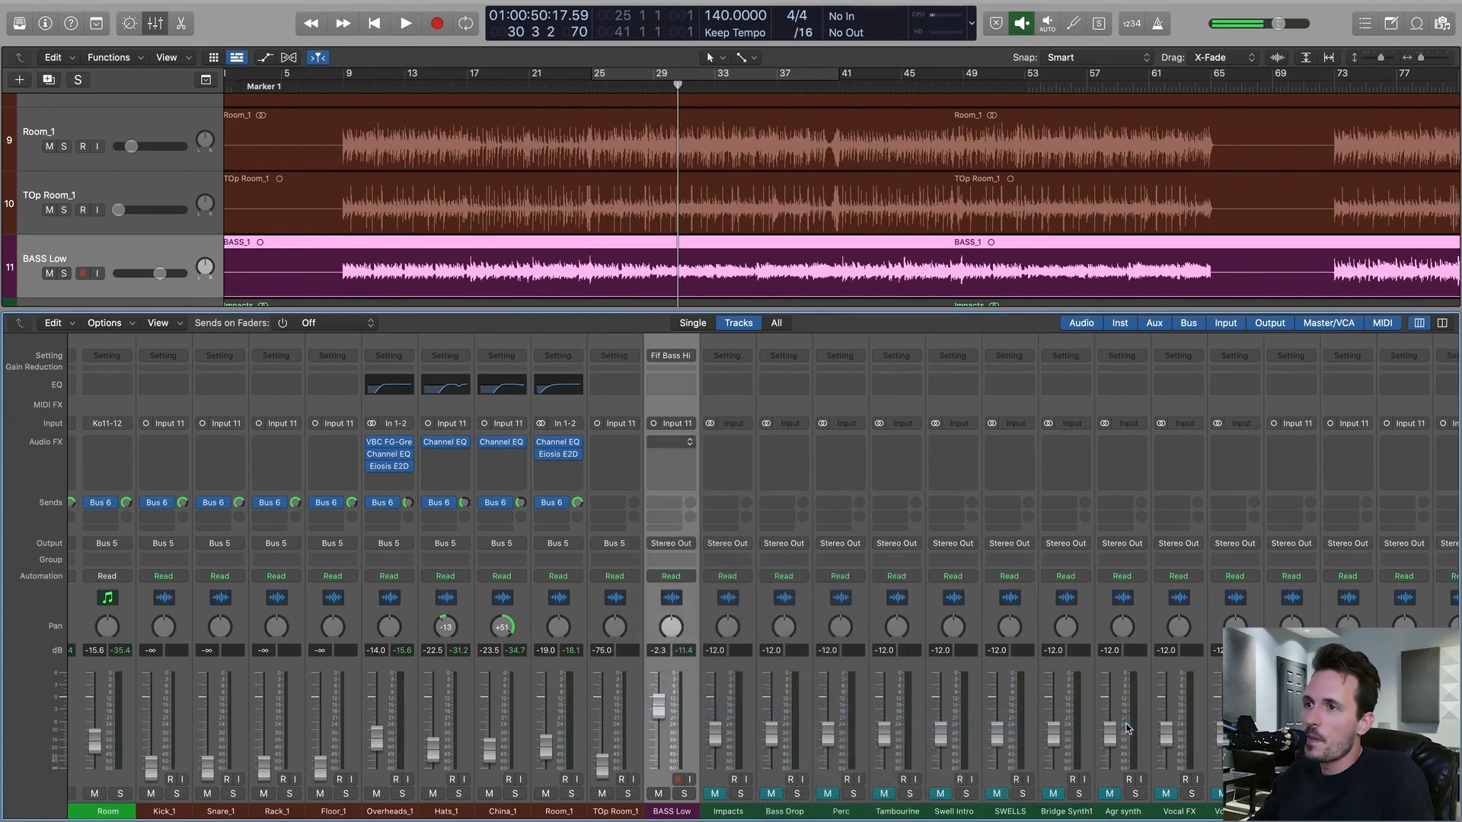
{"action": "left_click_drag", "start_coordinate": [860, 218], "coordinate": [851, 201]}
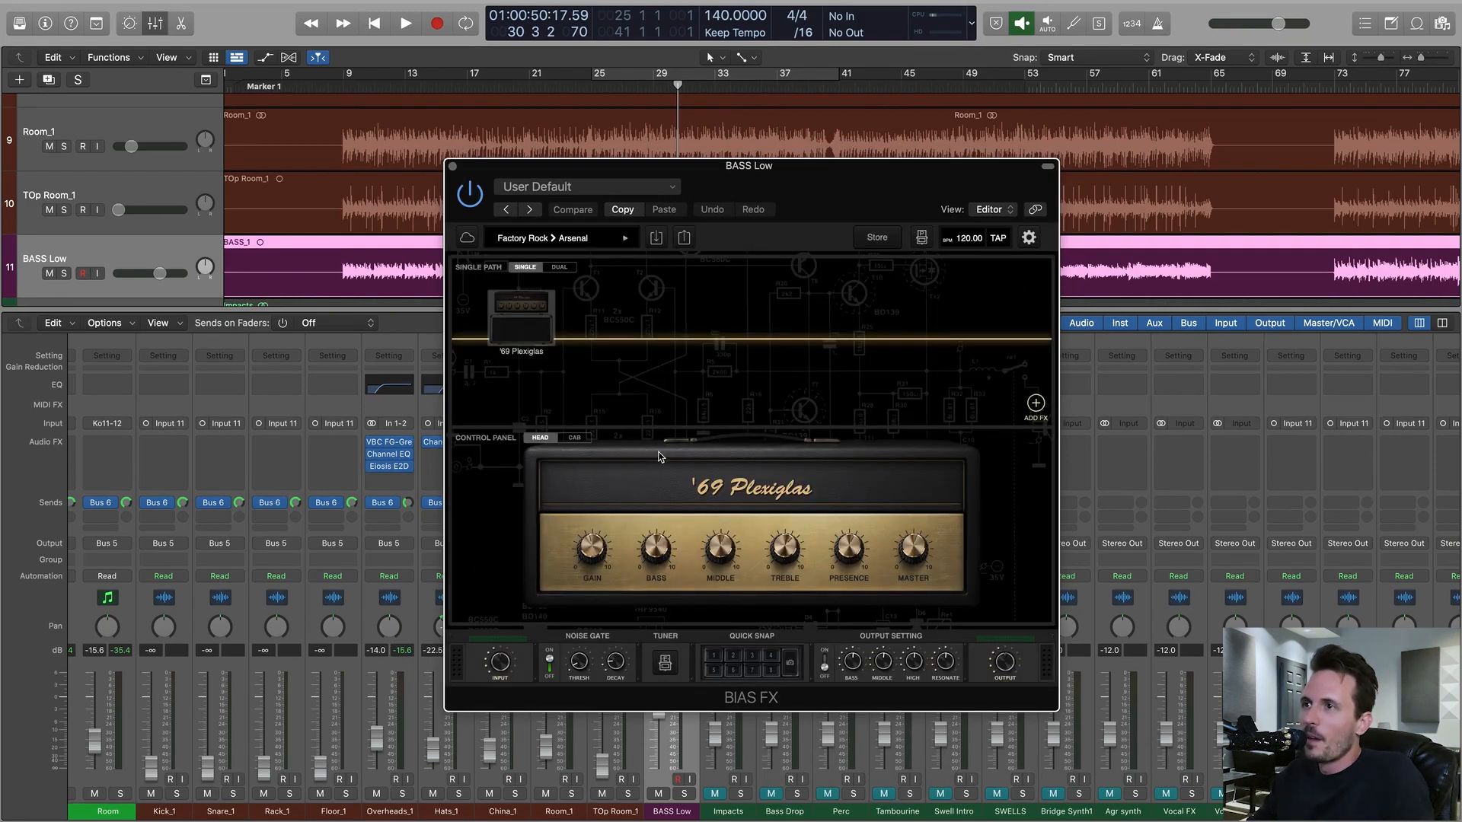
- Switch BIAS FX to a dual path and replace the first '69 Plexiglas with the Supra Bass amp
{"action": "right_click", "coordinate": [524, 320]}
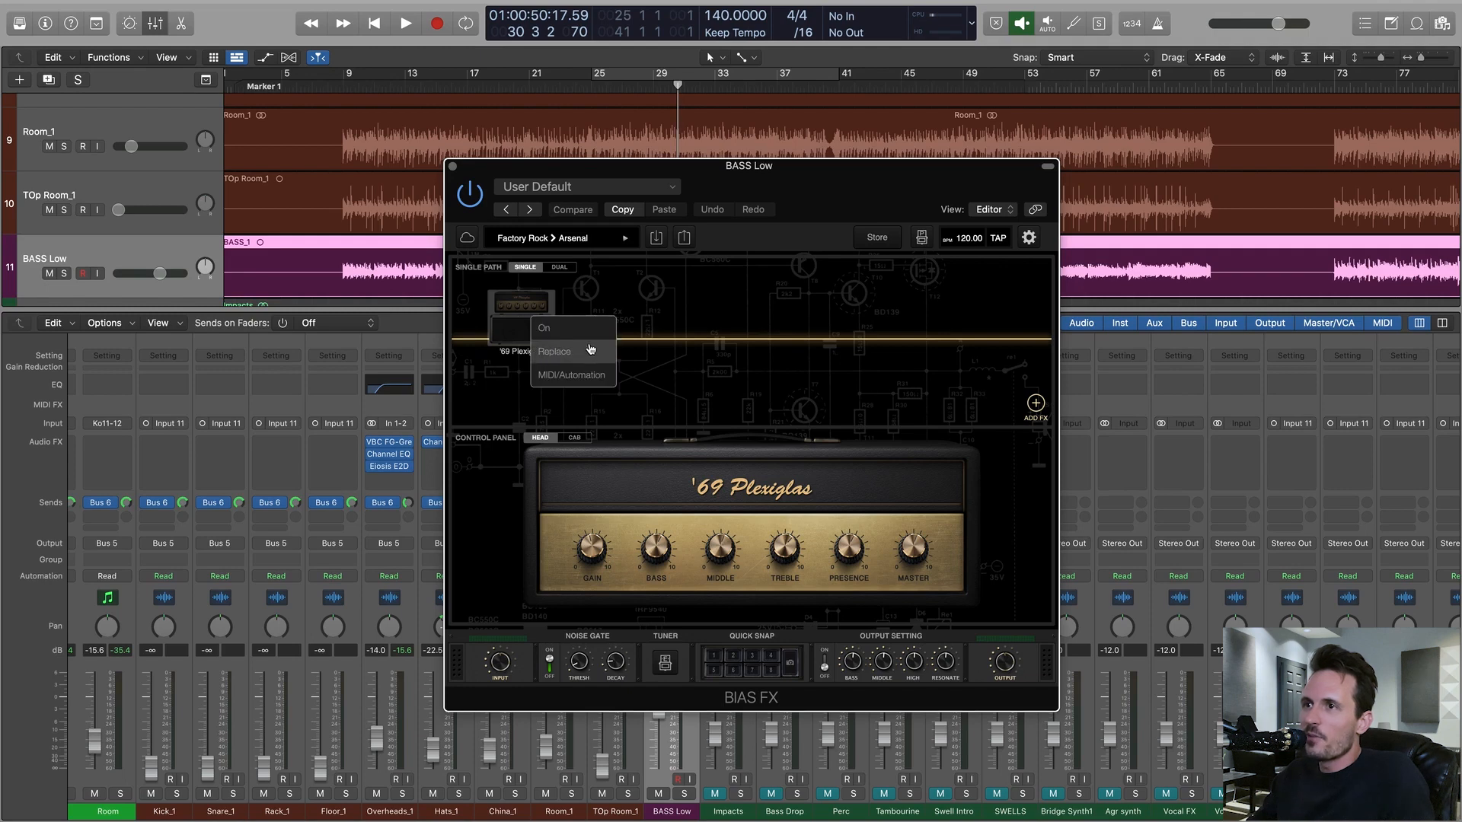
{"action": "left_click", "coordinate": [567, 350]}
{"action": "left_click", "coordinate": [566, 343]}
{"action": "right_click", "coordinate": [531, 325]}
{"action": "left_click", "coordinate": [573, 279]}
{"action": "left_click", "coordinate": [568, 269]}
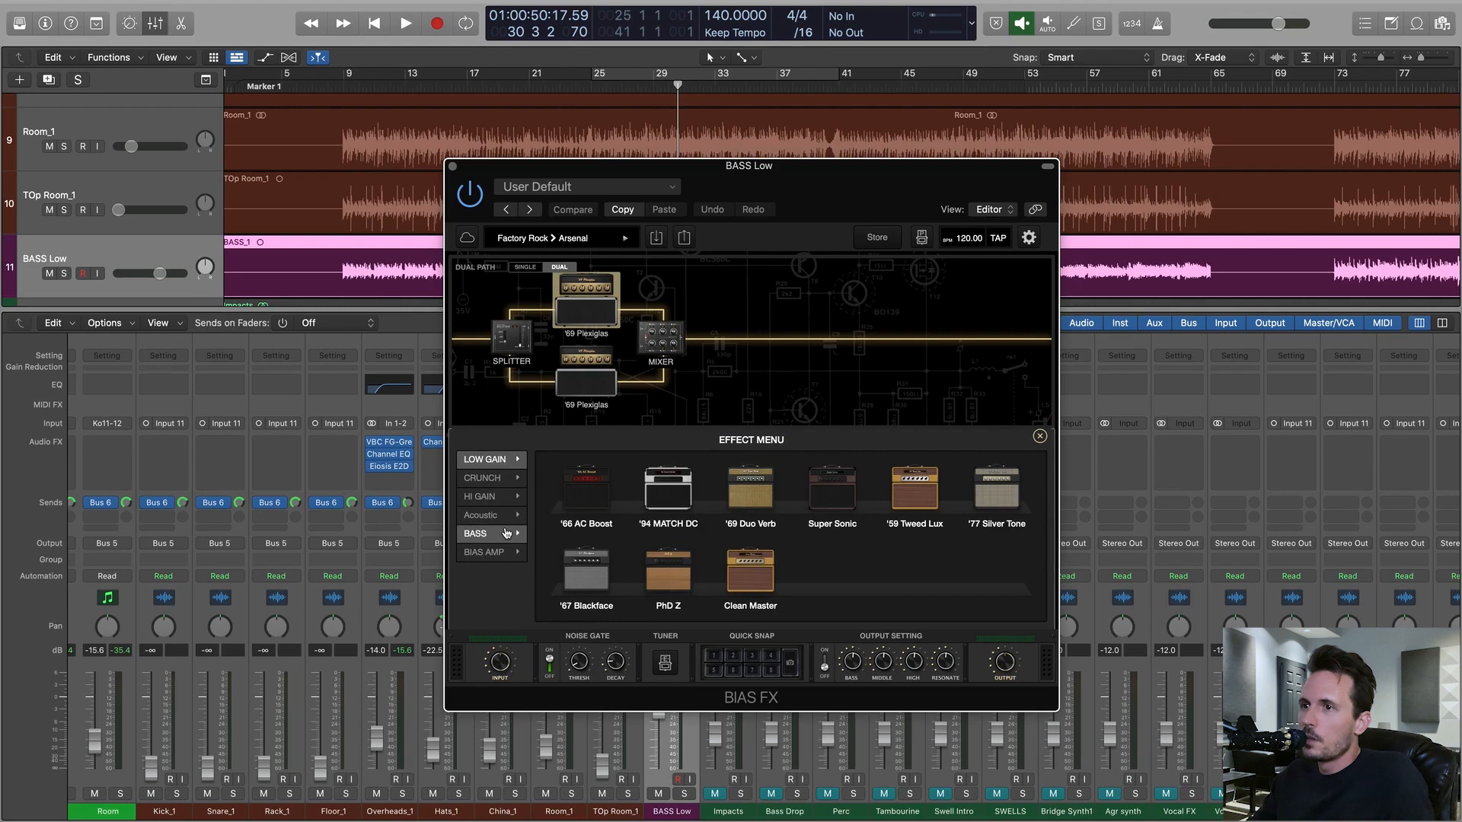
{"action": "left_click", "coordinate": [507, 532]}
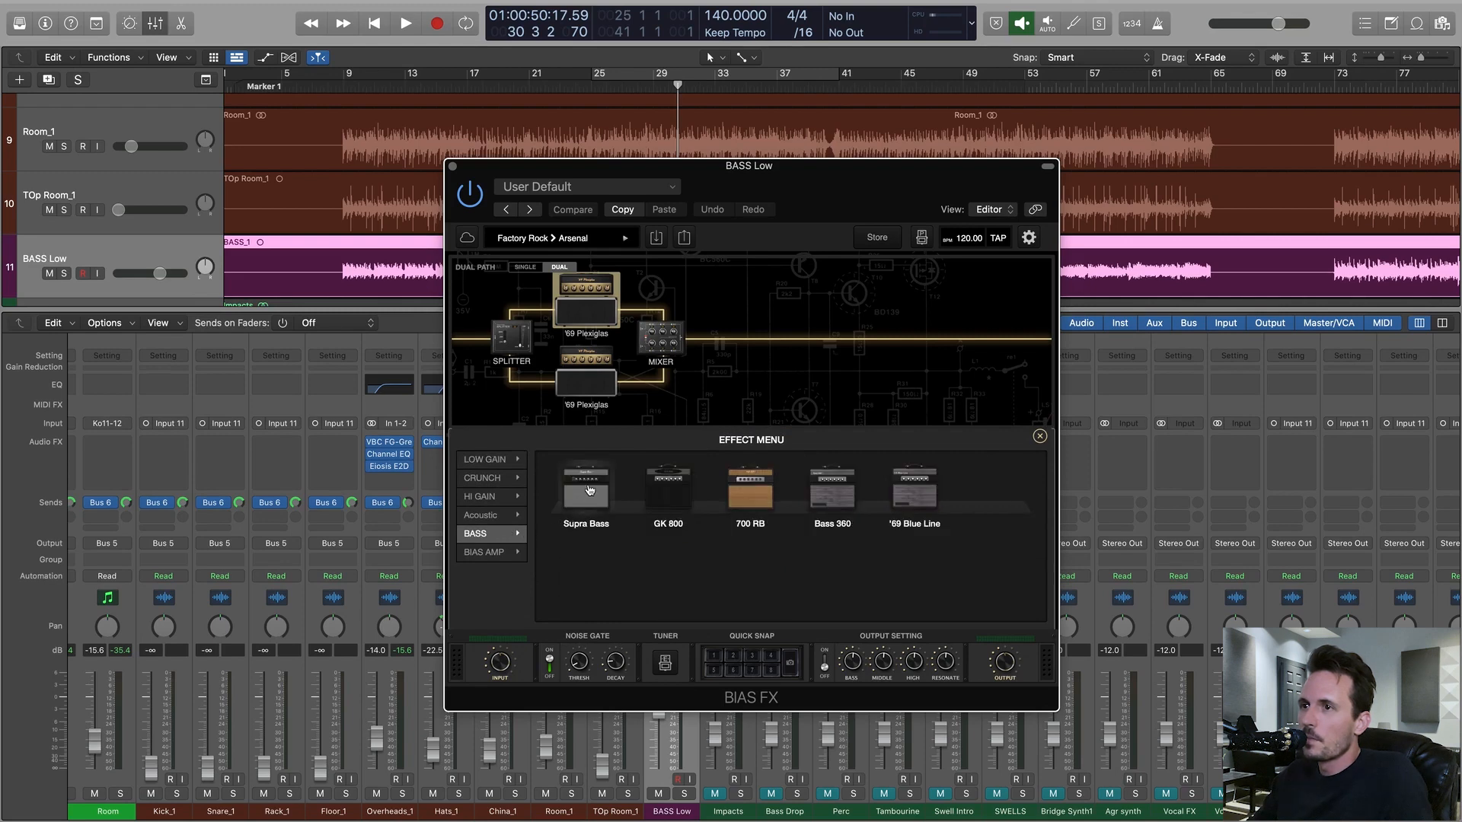
{"action": "left_click", "coordinate": [590, 489]}
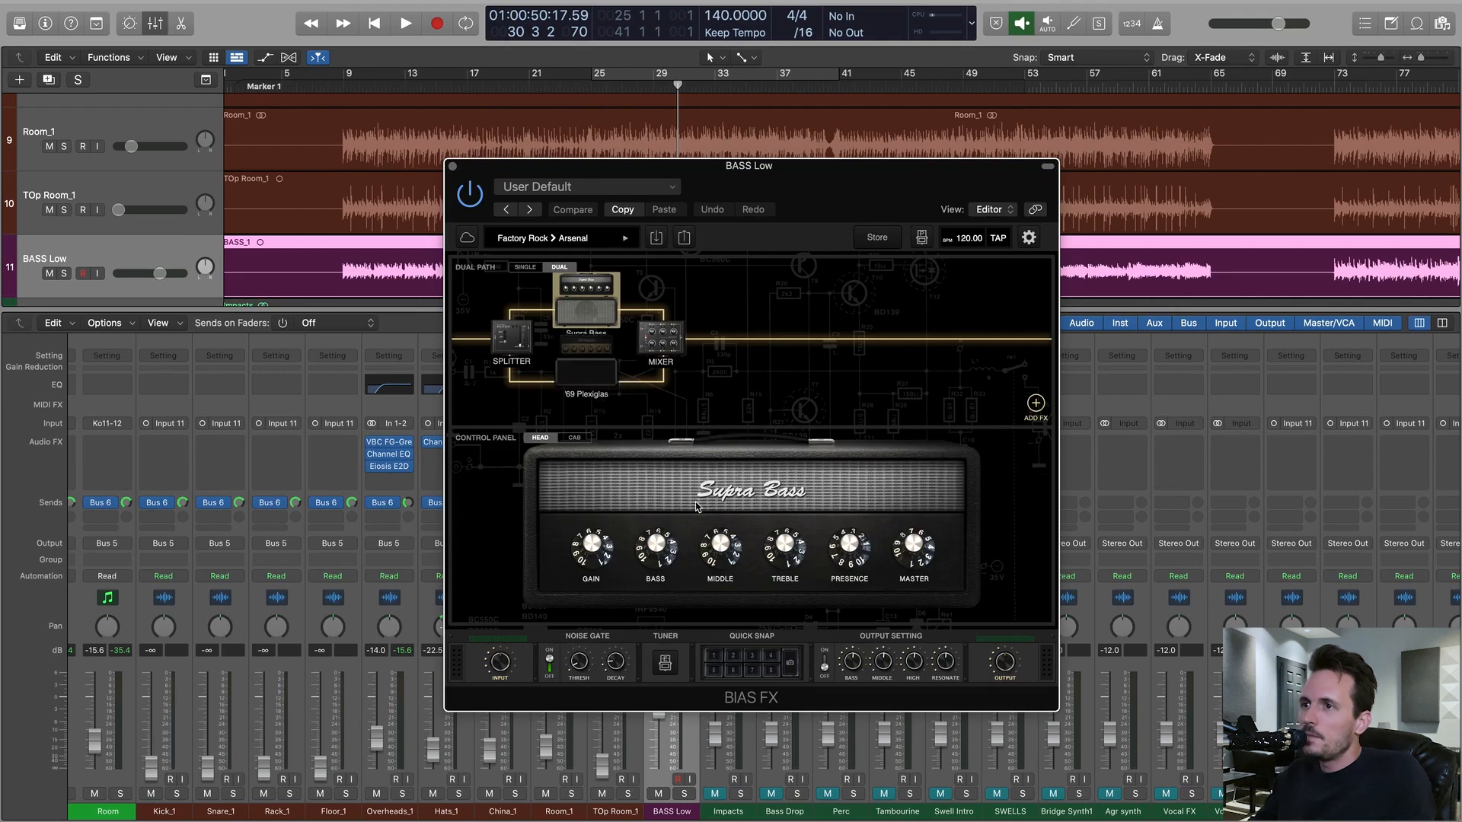
- Play the song and adjust the tone and gain knobs of the Supra Bass amp
{"action": "key", "text": "space"}
{"action": "key", "text": "Return"}
{"action": "mouse_move", "coordinate": [857, 189]}
{"action": "left_mouse_down"}
{"action": "mouse_move", "coordinate": [823, 150]}
{"action": "mouse_move", "coordinate": [875, 203]}
{"action": "left_mouse_up"}
{"action": "mouse_move", "coordinate": [683, 561]}
{"action": "left_click_drag", "start_coordinate": [683, 562], "coordinate": [683, 543]}
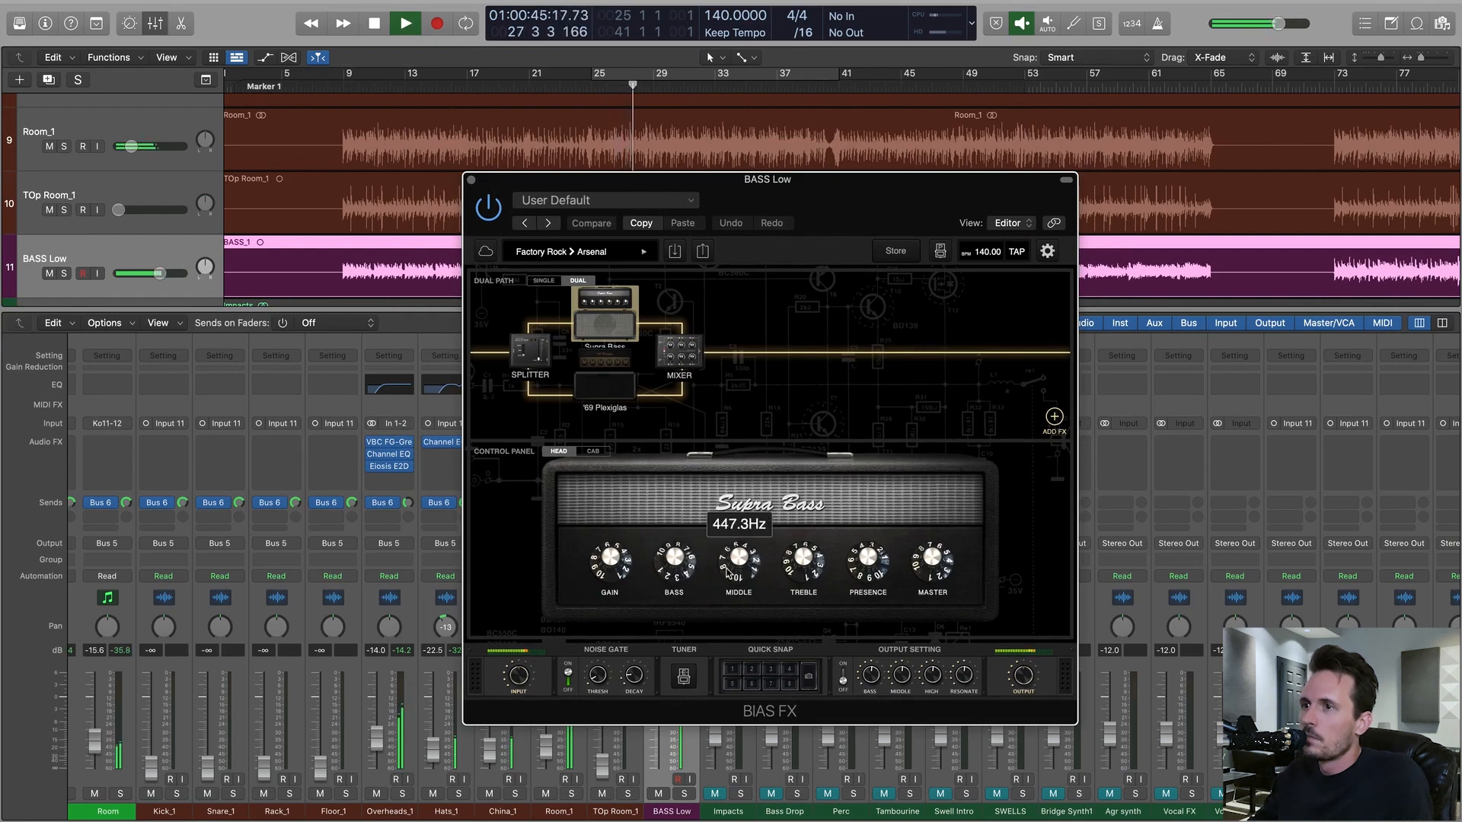
{"action": "left_click_drag", "start_coordinate": [794, 572], "coordinate": [879, 552]}
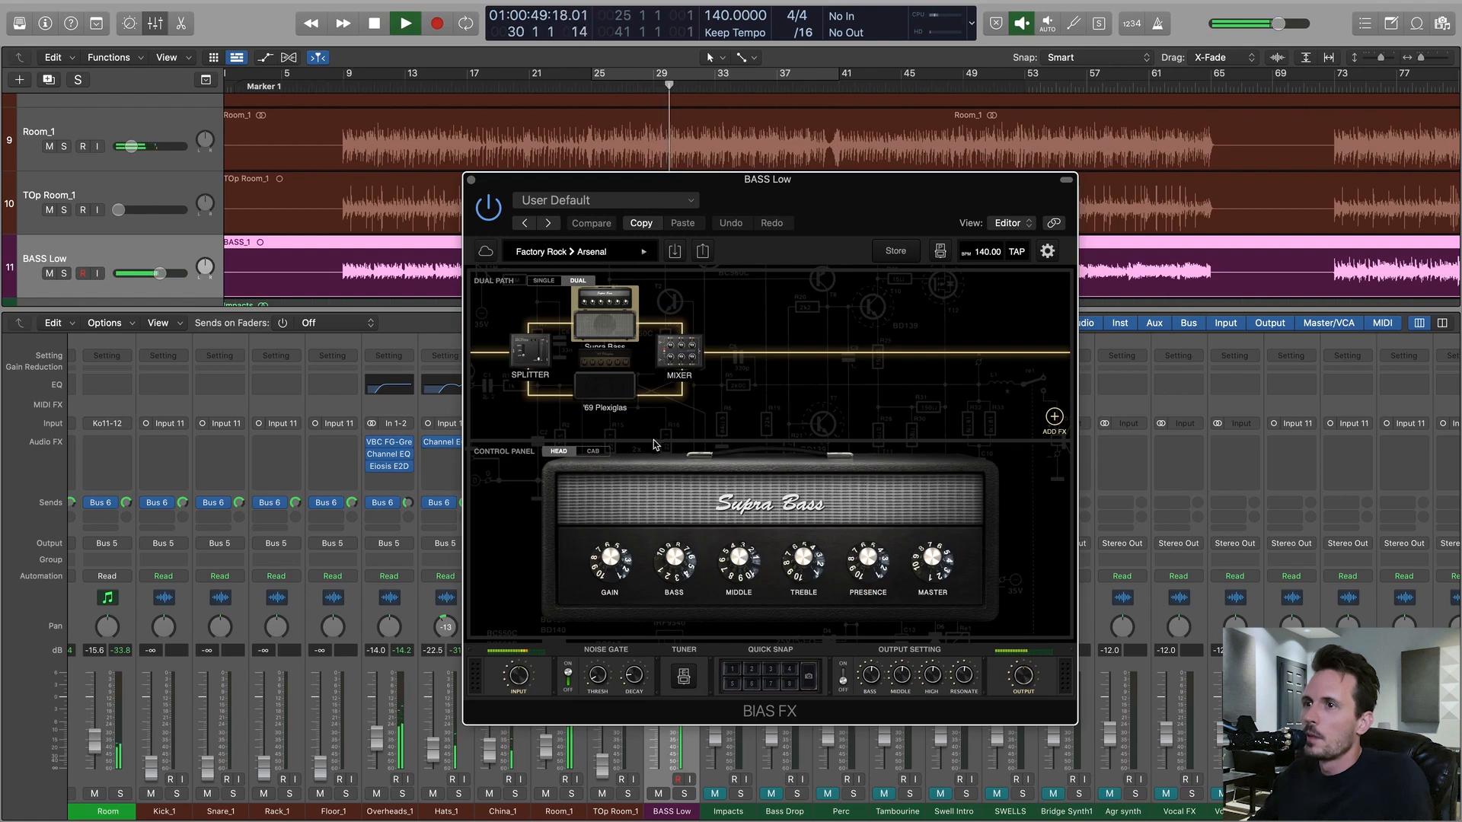
{"action": "left_click_drag", "start_coordinate": [608, 571], "coordinate": [607, 575]}
- Audition the Supra Bass amp tone together with the drums up to bar 34
{"action": "mouse_move", "coordinate": [651, 407]}
{"action": "mouse_move", "coordinate": [830, 214]}
{"action": "left_mouse_down"}
{"action": "mouse_move", "coordinate": [882, 229]}
{"action": "mouse_move", "coordinate": [841, 228]}
{"action": "left_mouse_up"}
{"action": "key", "text": "space"}
{"action": "key", "text": "space"}
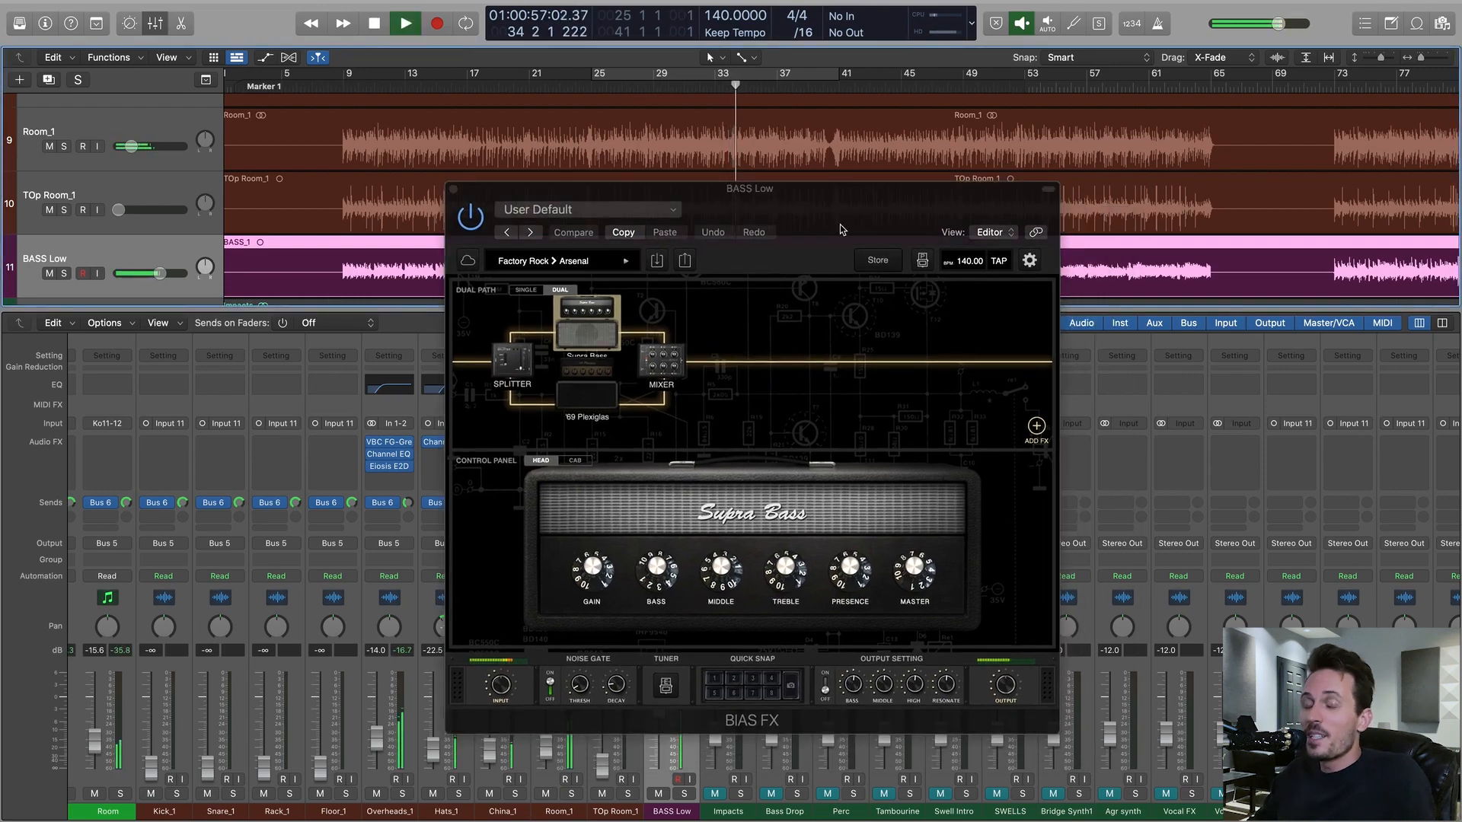
{"action": "key", "text": "space"}
{"action": "left_click_drag", "start_coordinate": [841, 229], "coordinate": [857, 222]}
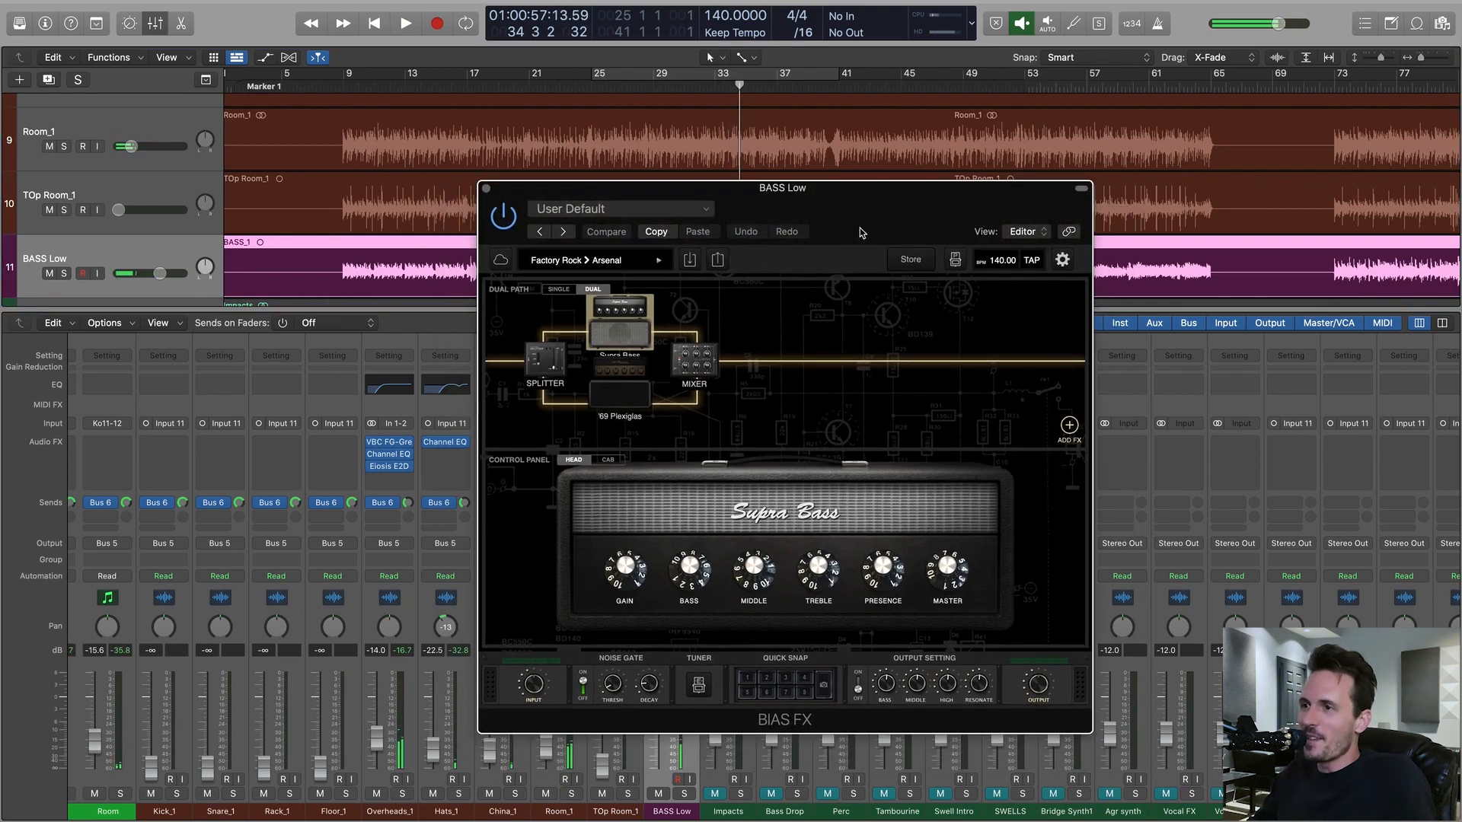
- Replace the remaining '69 Plexiglas with the 6505+ AMpMatch from the BIAS AMP category
{"action": "right_click", "coordinate": [653, 403]}
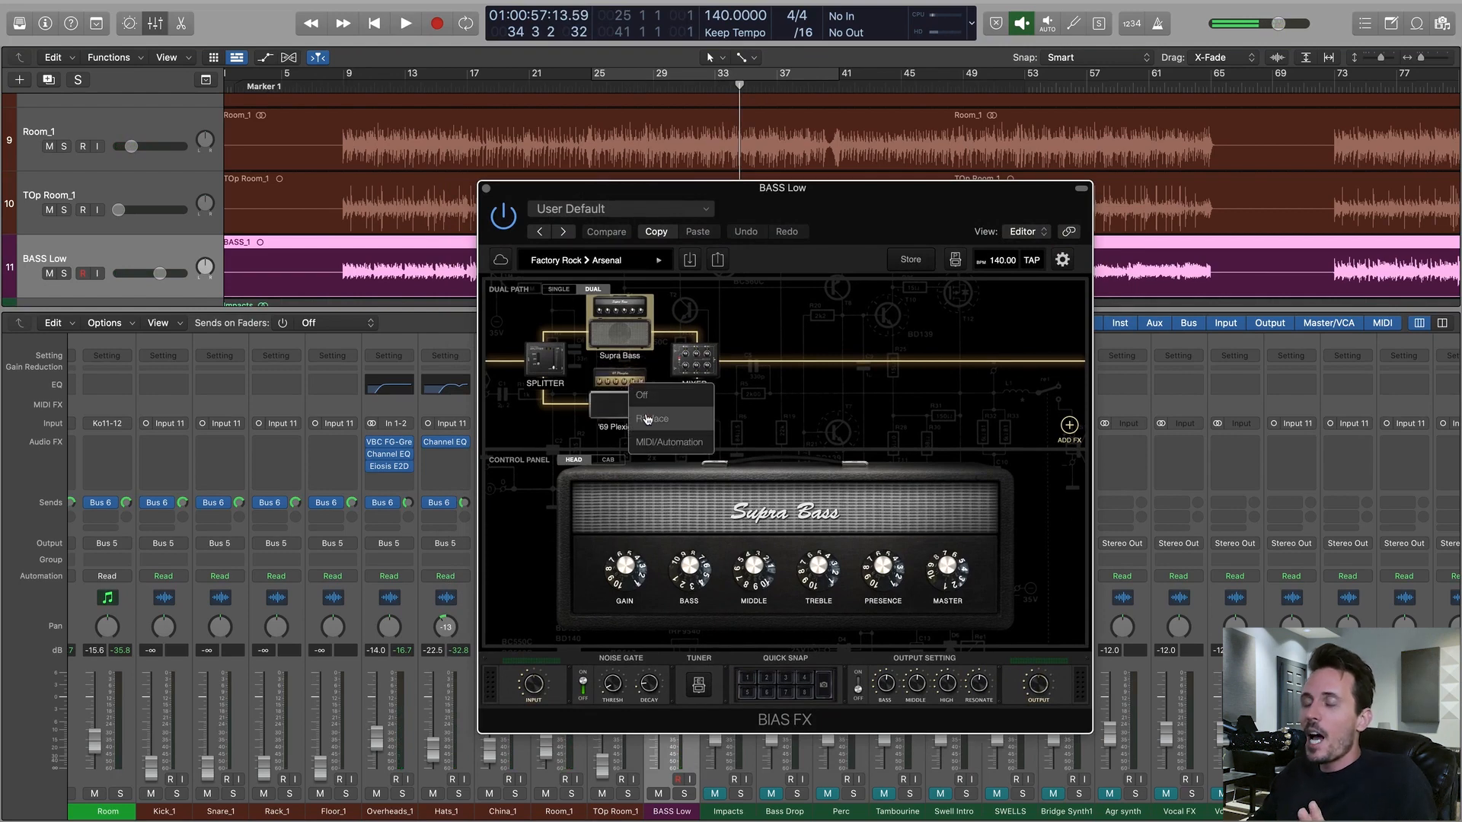
{"action": "left_click", "coordinate": [647, 419]}
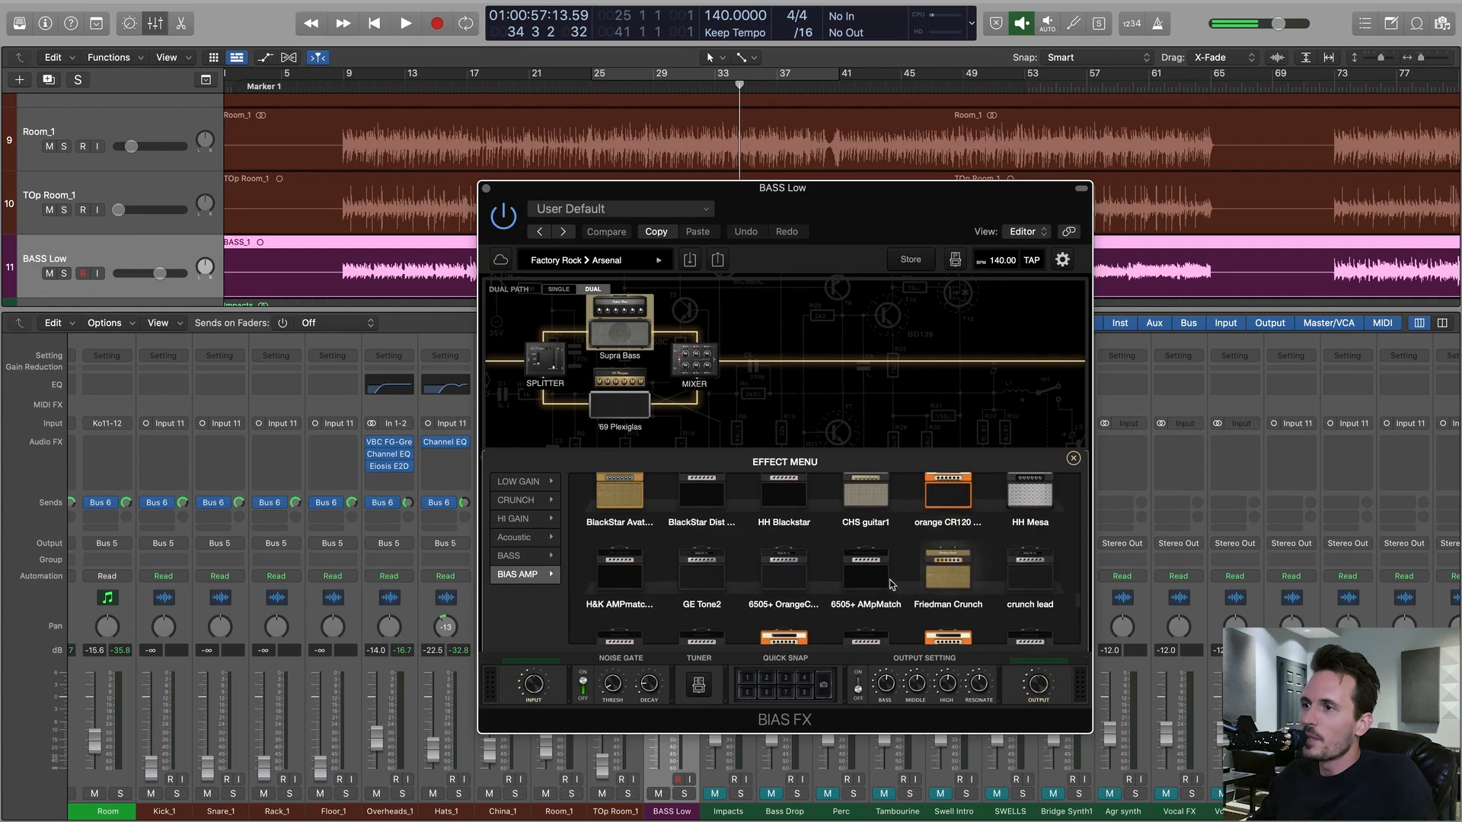
{"action": "left_click", "coordinate": [873, 567]}
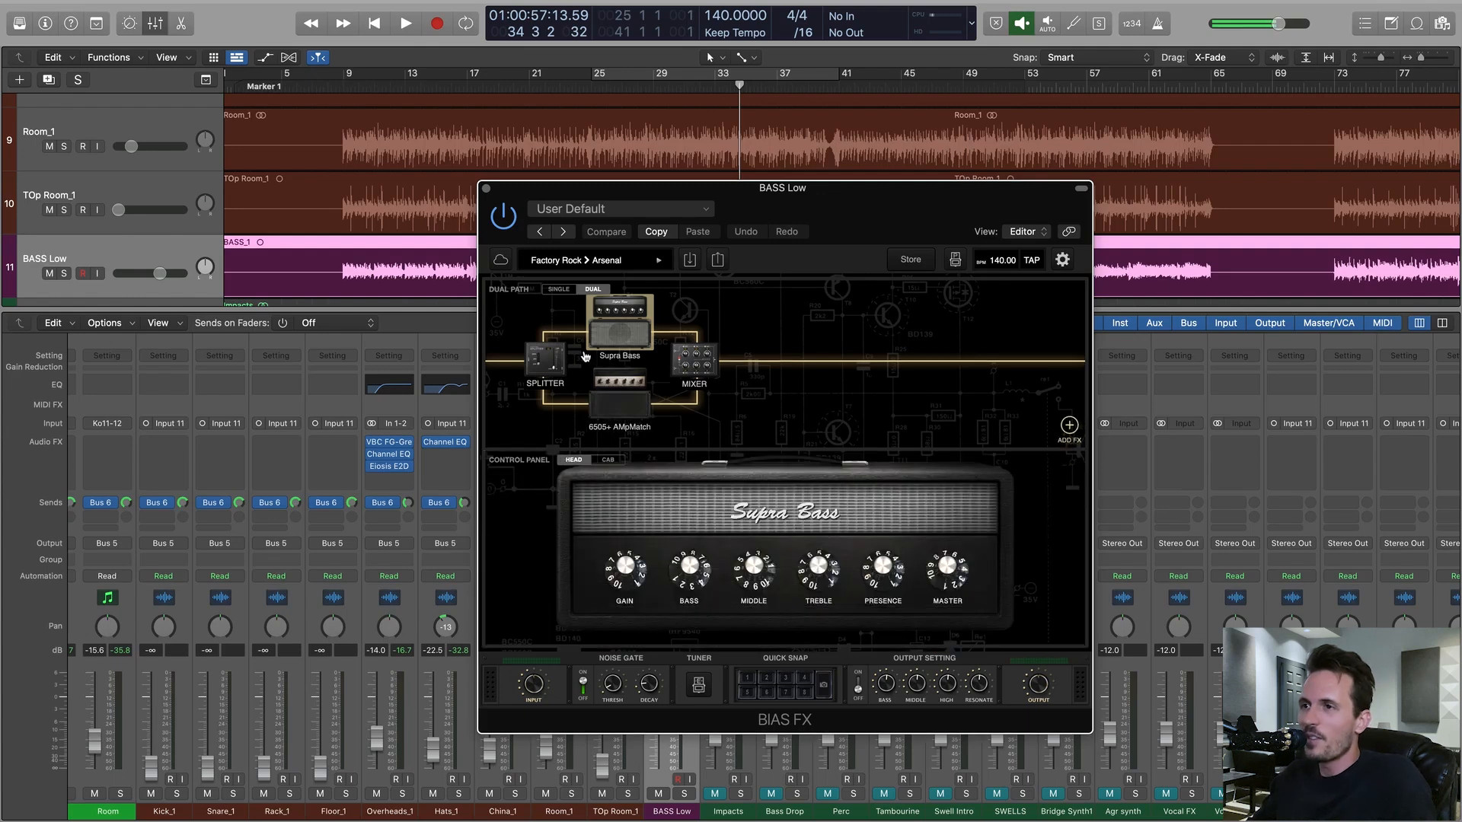
{"action": "left_click_drag", "start_coordinate": [888, 228], "coordinate": [934, 233]}
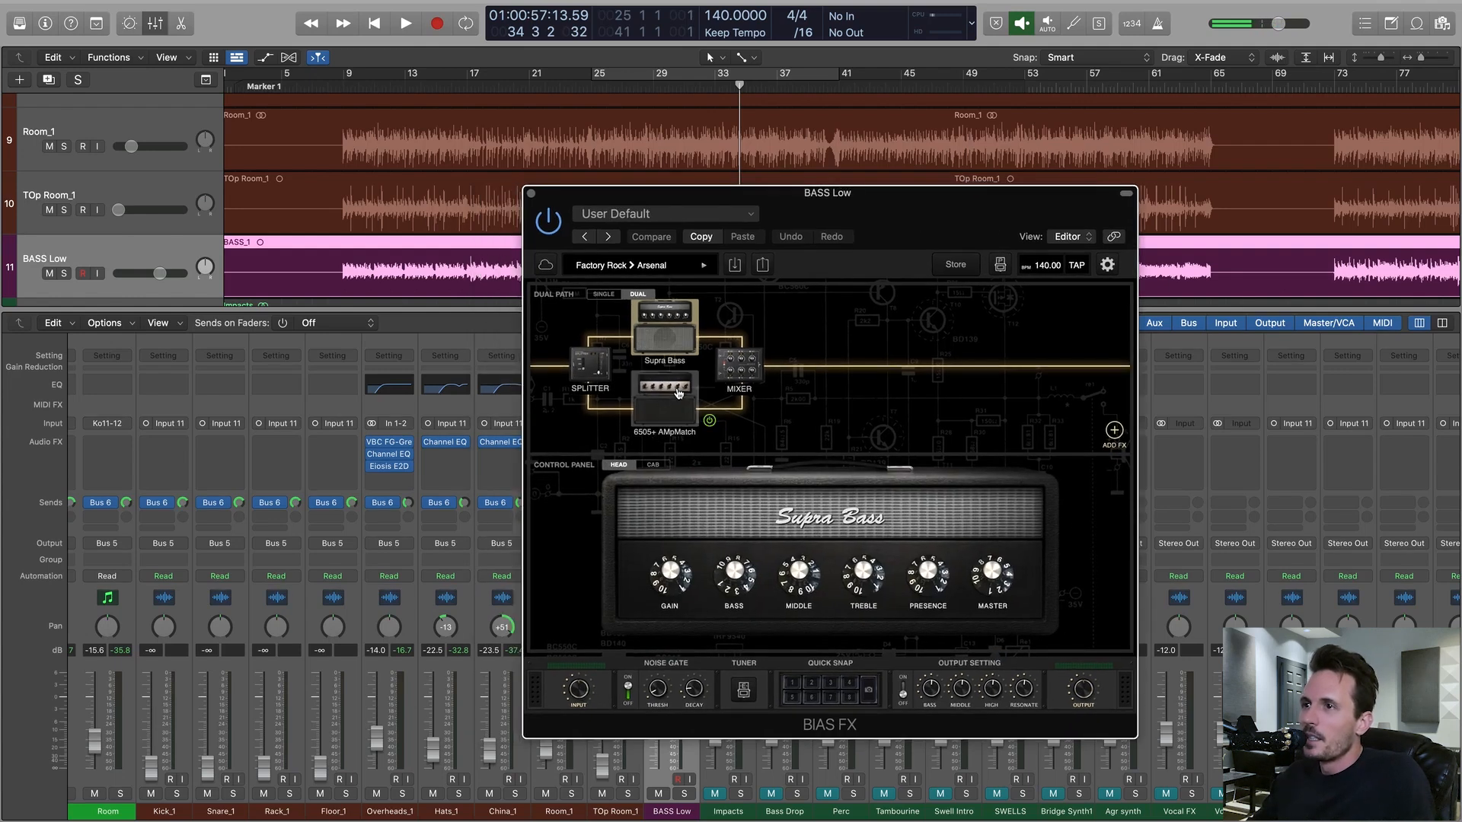
- Play the song from bar 34 and turn down the gain of the 6505+ AMpMatch amp
{"action": "left_click", "coordinate": [678, 393]}
{"action": "key", "text": "space"}
{"action": "left_click", "coordinate": [667, 573]}
{"action": "left_click_drag", "start_coordinate": [663, 584], "coordinate": [661, 638]}
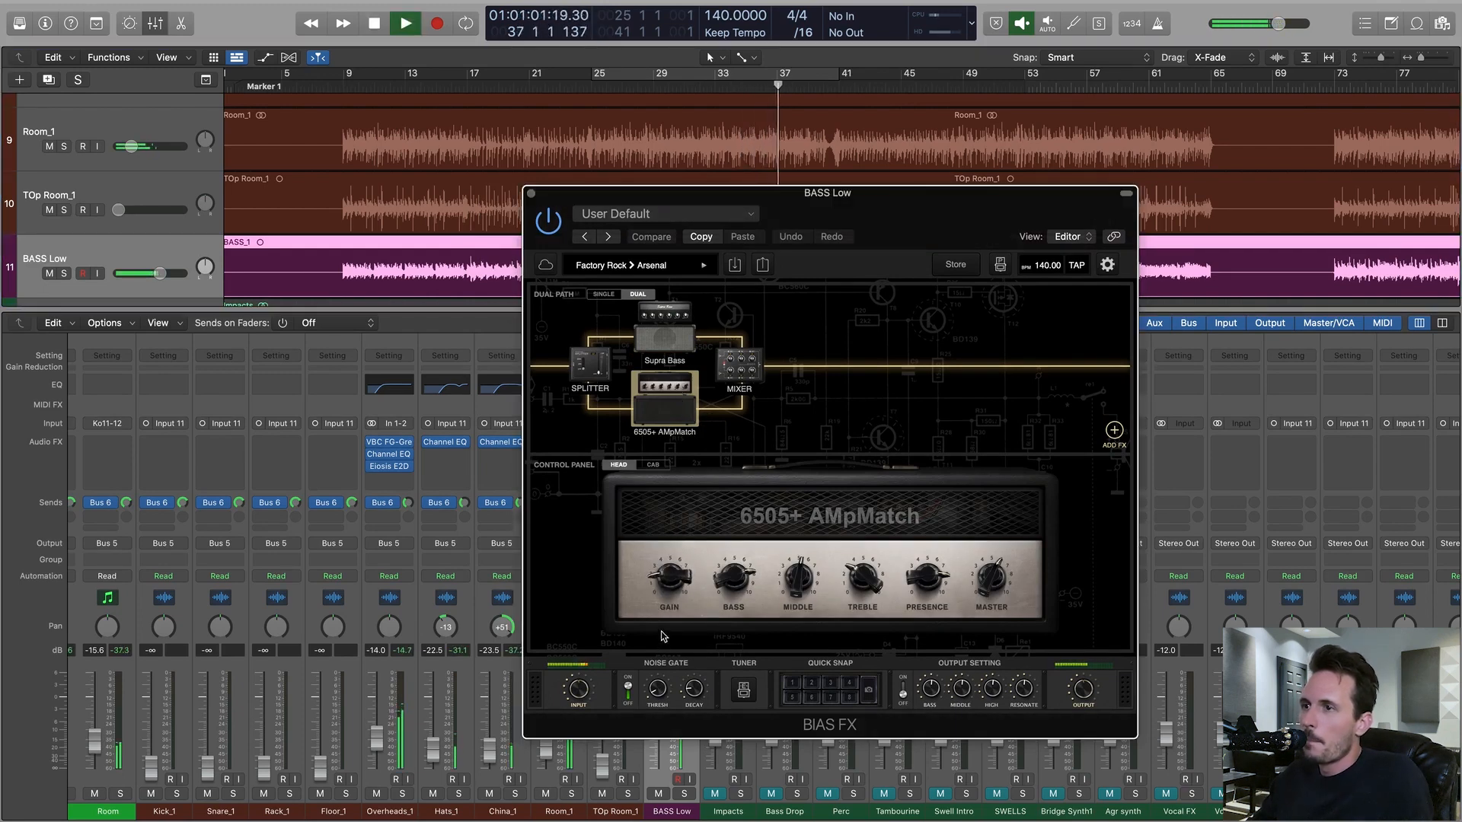
{"action": "left_click_drag", "start_coordinate": [936, 228], "coordinate": [865, 233]}
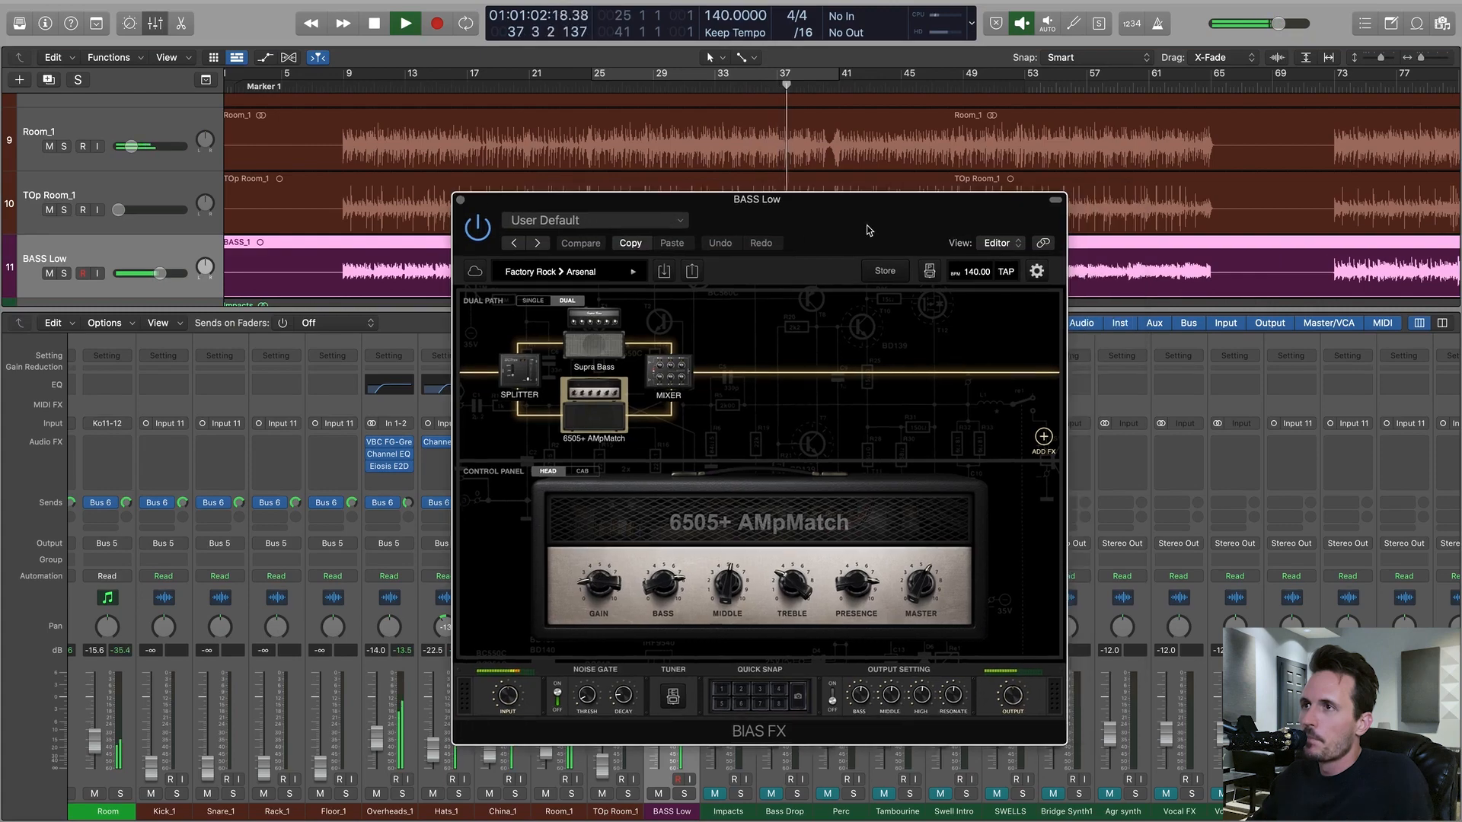
- Play from bar 41 and set the 6505+ AMpMatch amp's treble to 10.0 and middle to 0.0, with the bass turned down
{"action": "left_click", "coordinate": [639, 86]}
{"action": "left_click", "coordinate": [838, 86]}
{"action": "left_click_drag", "start_coordinate": [860, 211], "coordinate": [866, 168]}
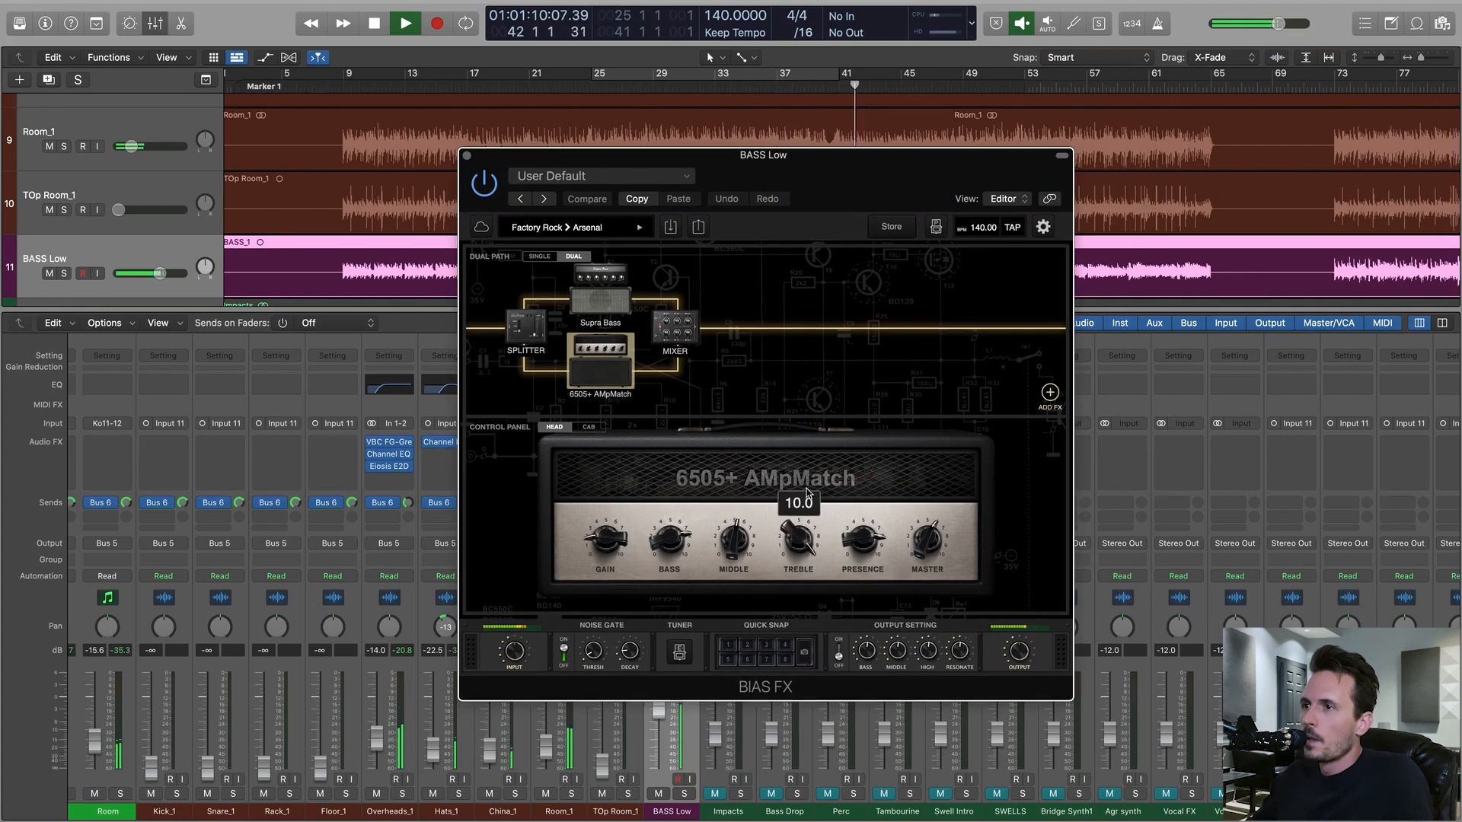
{"action": "left_click_drag", "start_coordinate": [733, 540], "coordinate": [732, 589]}
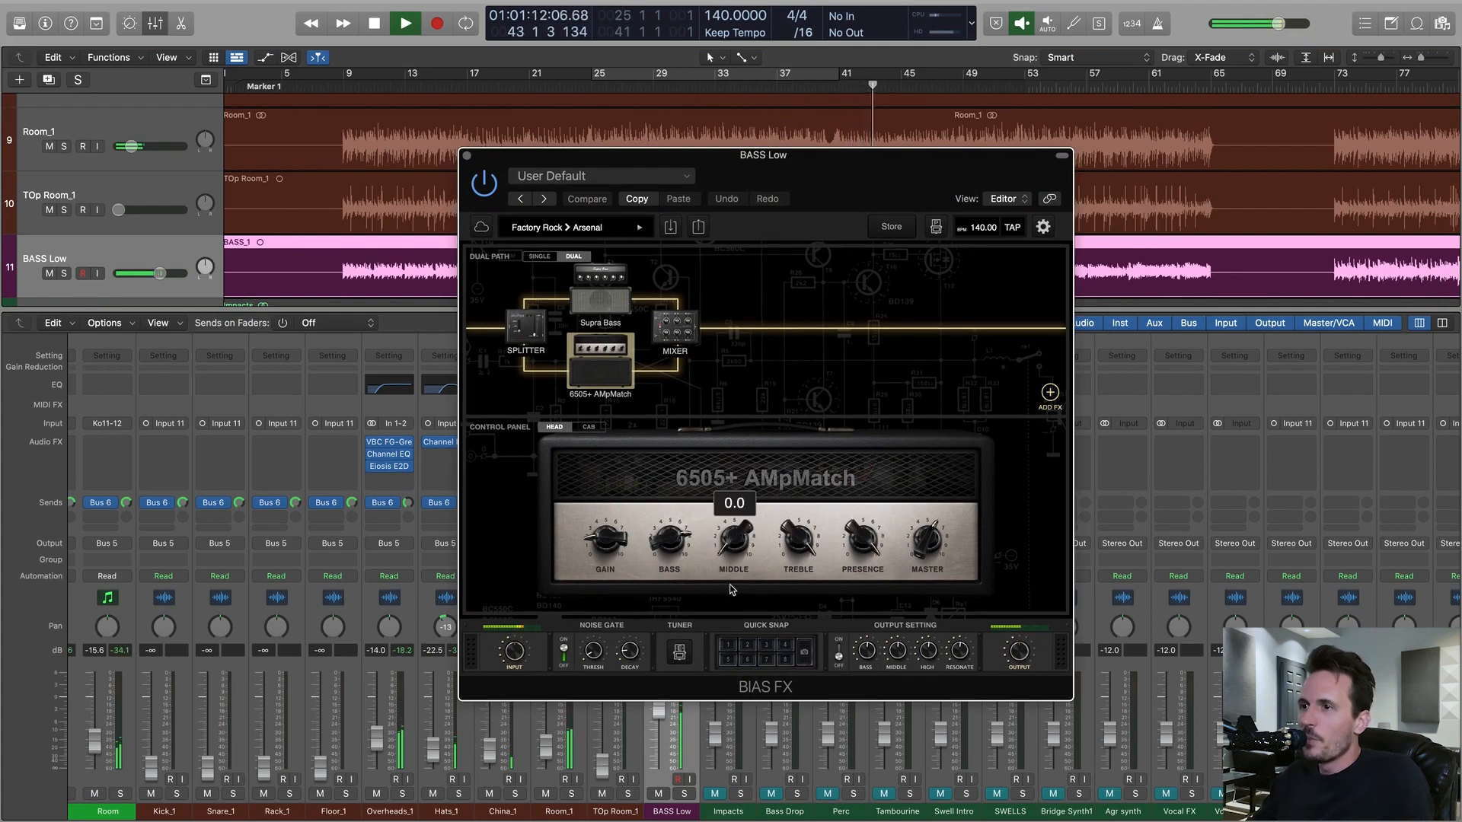
{"action": "left_click_drag", "start_coordinate": [671, 537], "coordinate": [673, 573]}
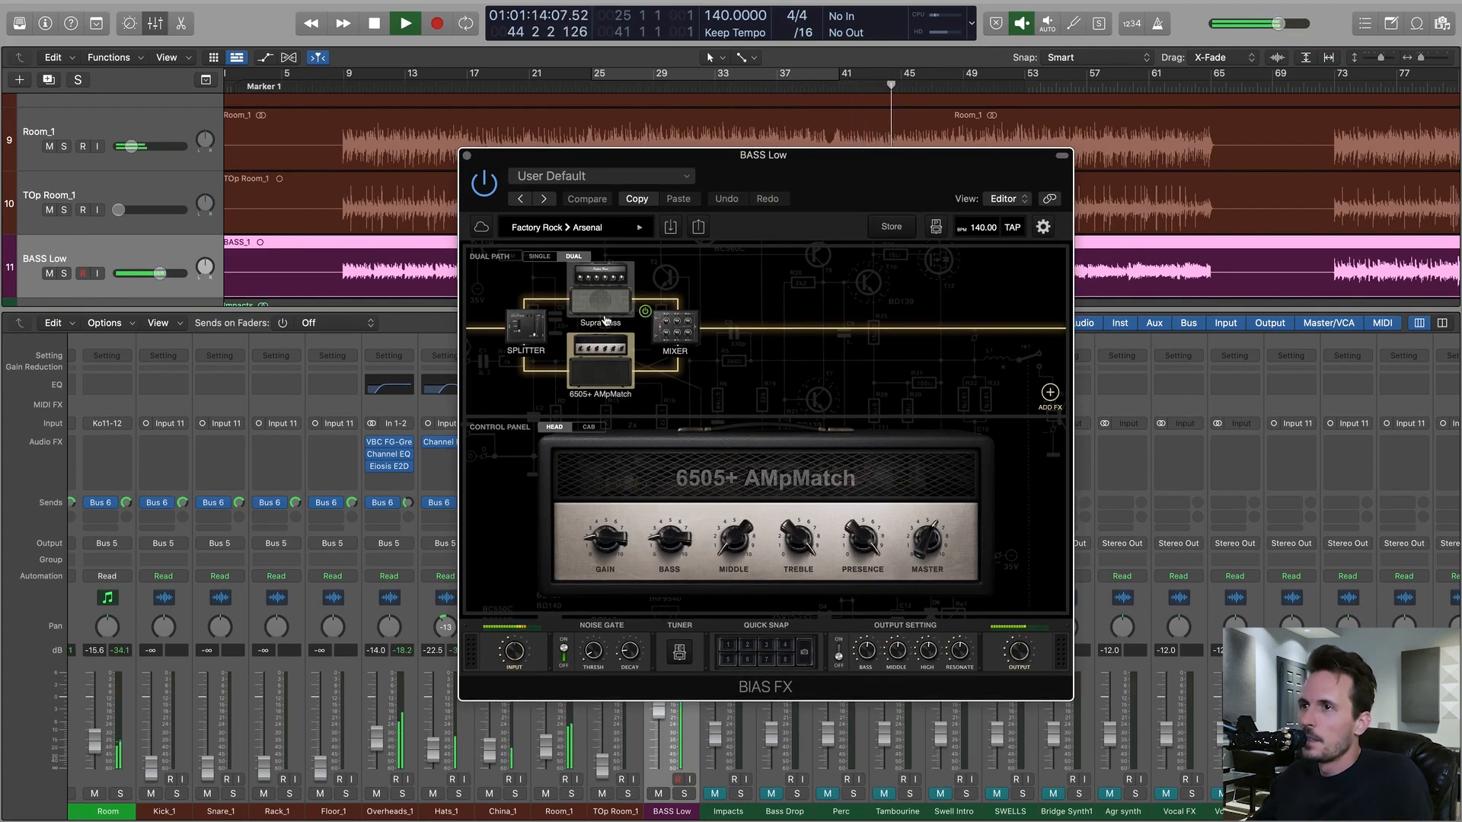
- Set the second channel level in the BIAS FX mixer to -7.9 dB, reselect the 6505+ AMpMatch and listen up to bar 51
{"action": "left_click", "coordinate": [673, 328]}
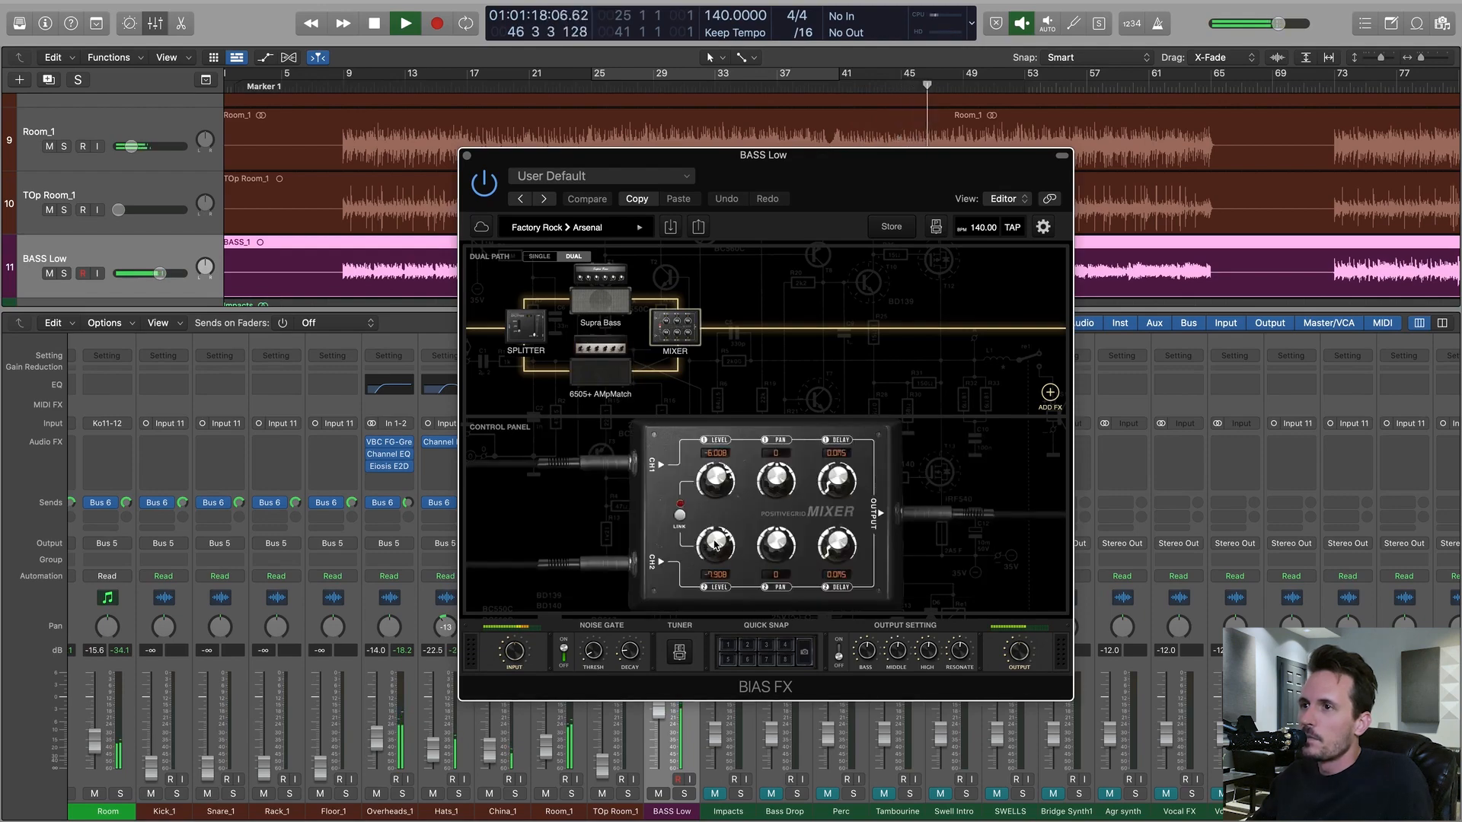
{"action": "left_click", "coordinate": [600, 365]}
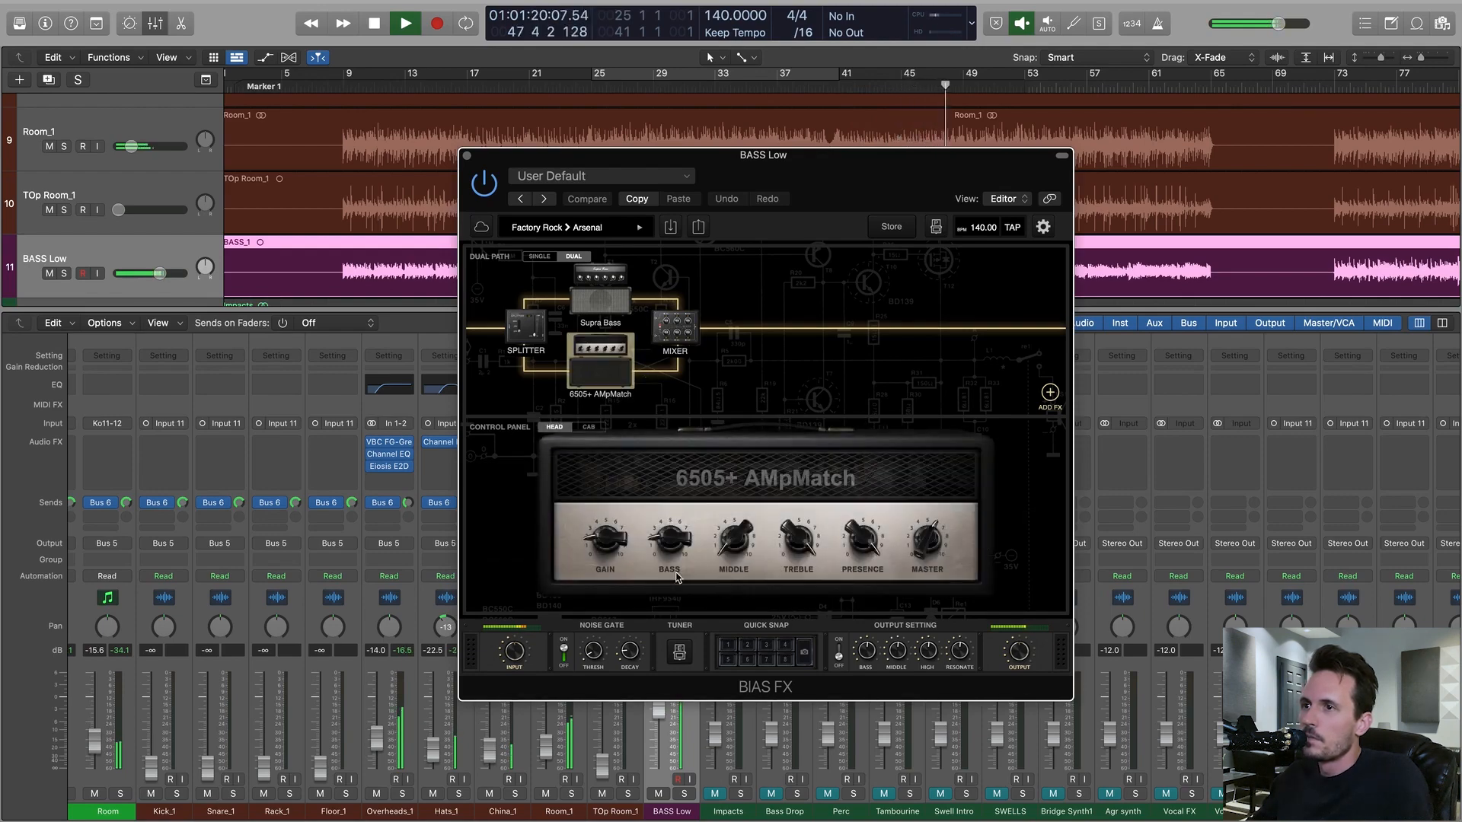
{"action": "left_click_drag", "start_coordinate": [838, 204], "coordinate": [841, 234]}
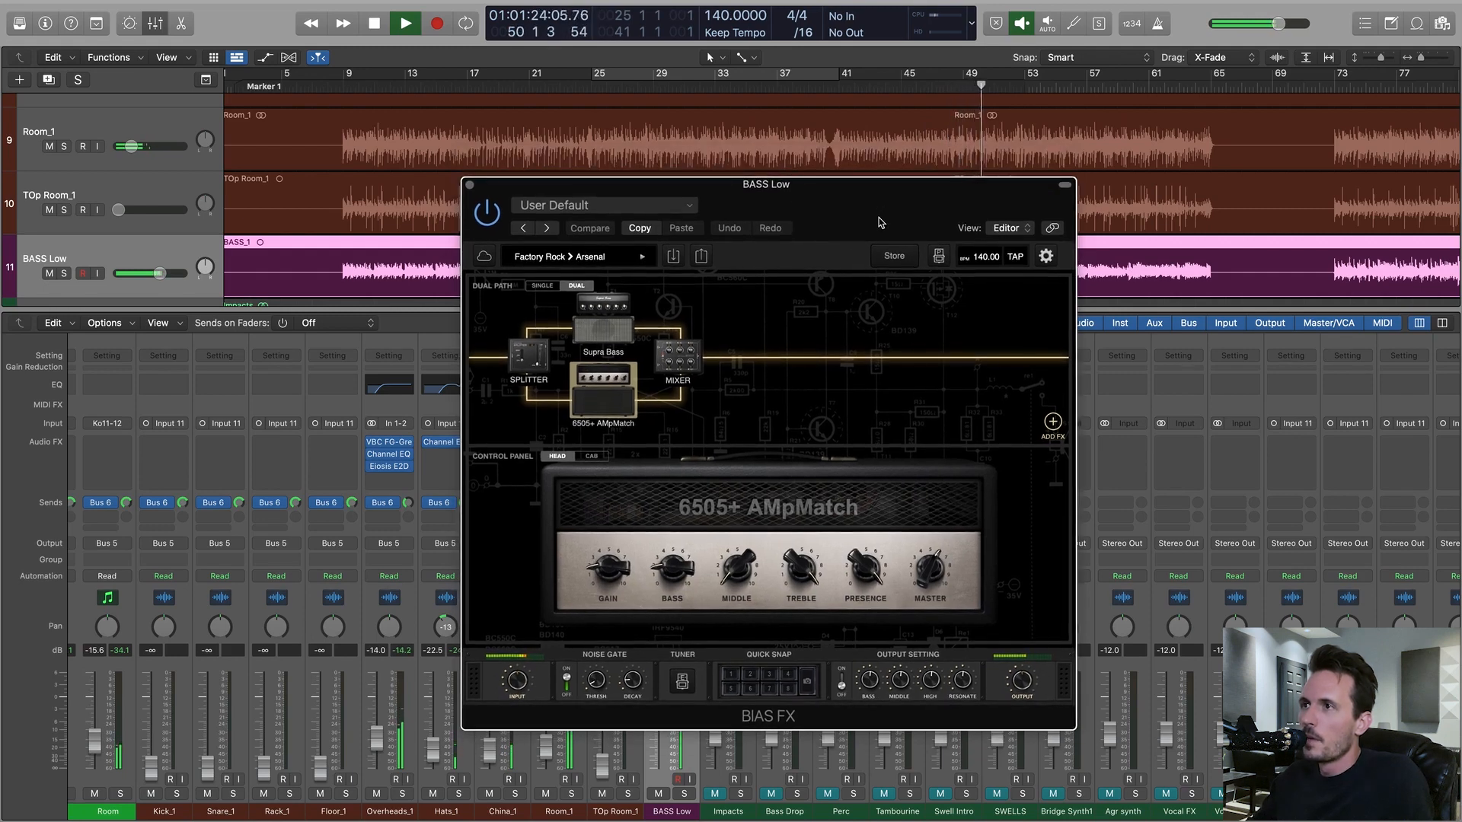
{"action": "left_click_drag", "start_coordinate": [871, 221], "coordinate": [912, 217]}
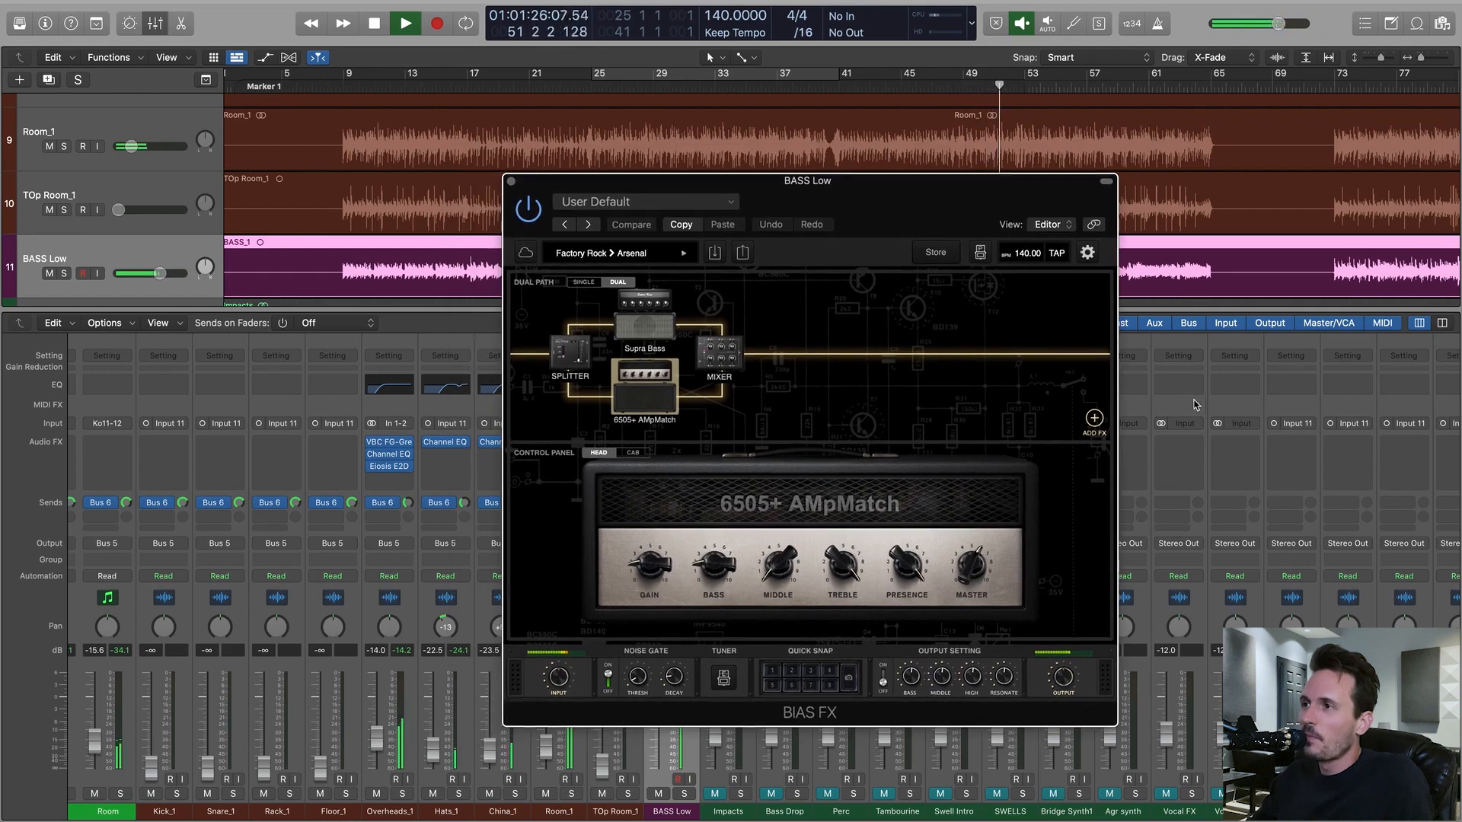
{"action": "key", "text": "space"}
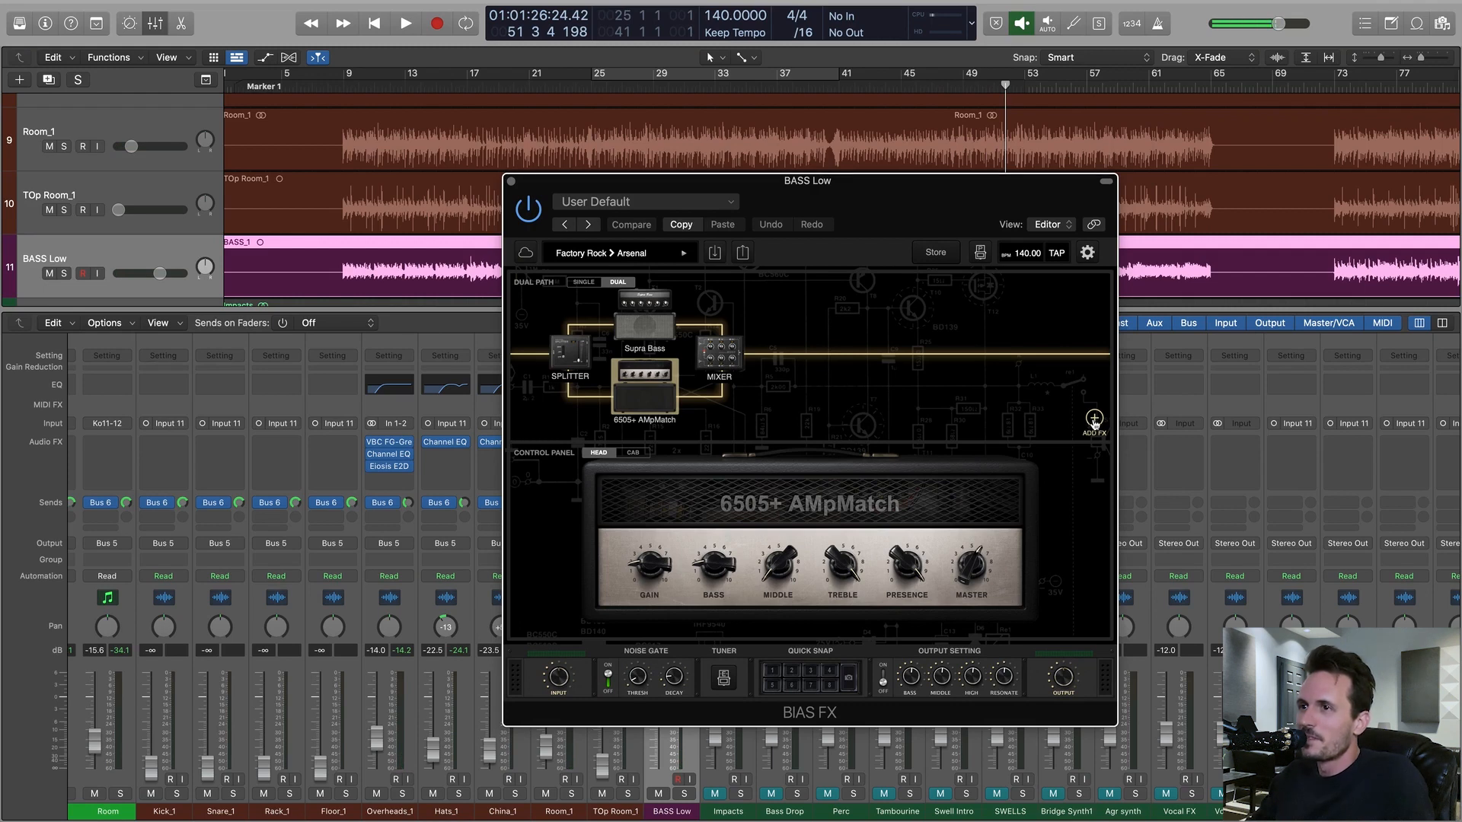
- Add the Bass Deluxe Drive pedal before the splitter and audition it around bar 41
{"action": "left_click", "coordinate": [1094, 421]}
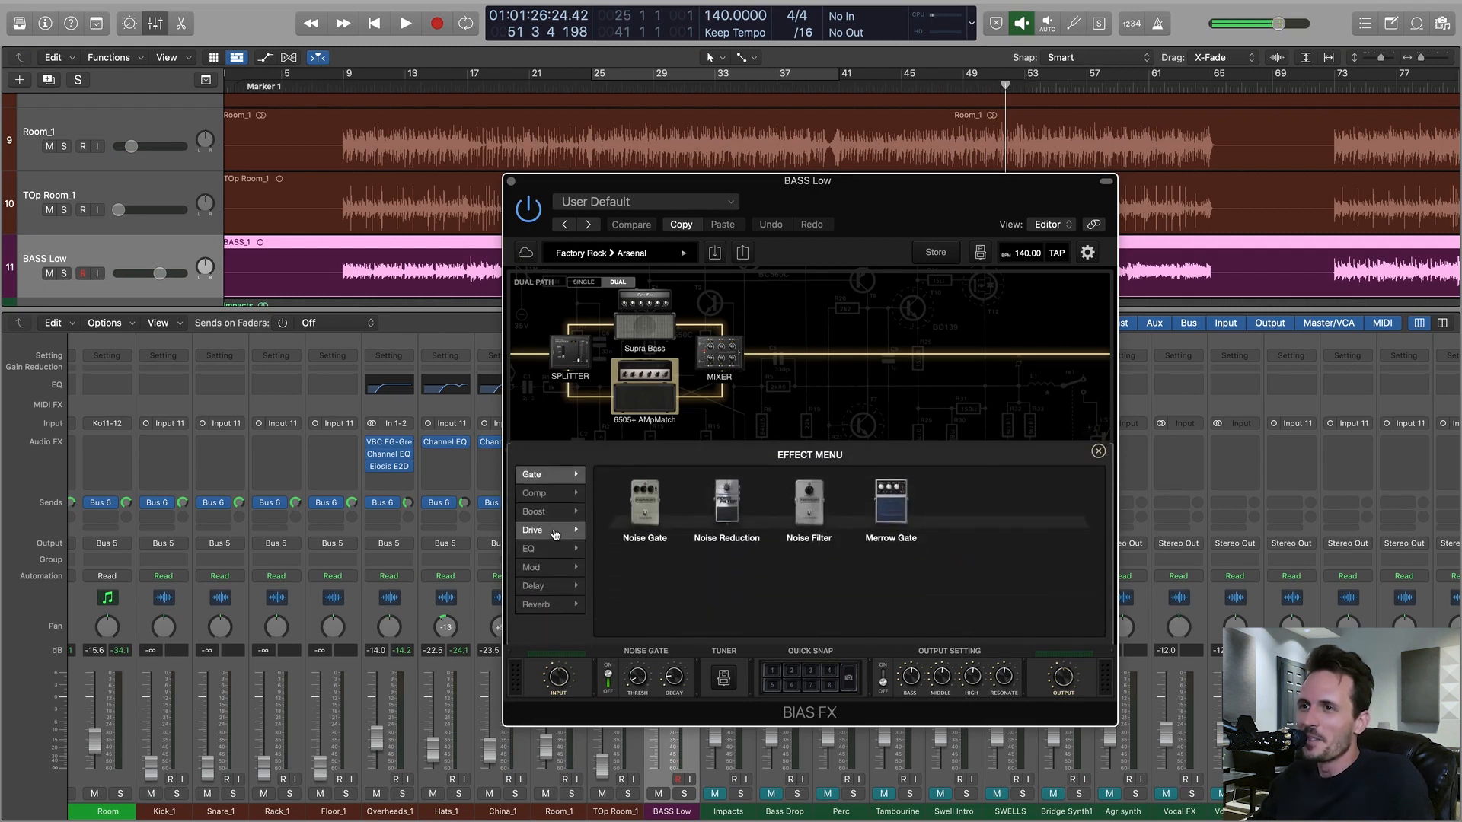
{"action": "left_click", "coordinate": [556, 533]}
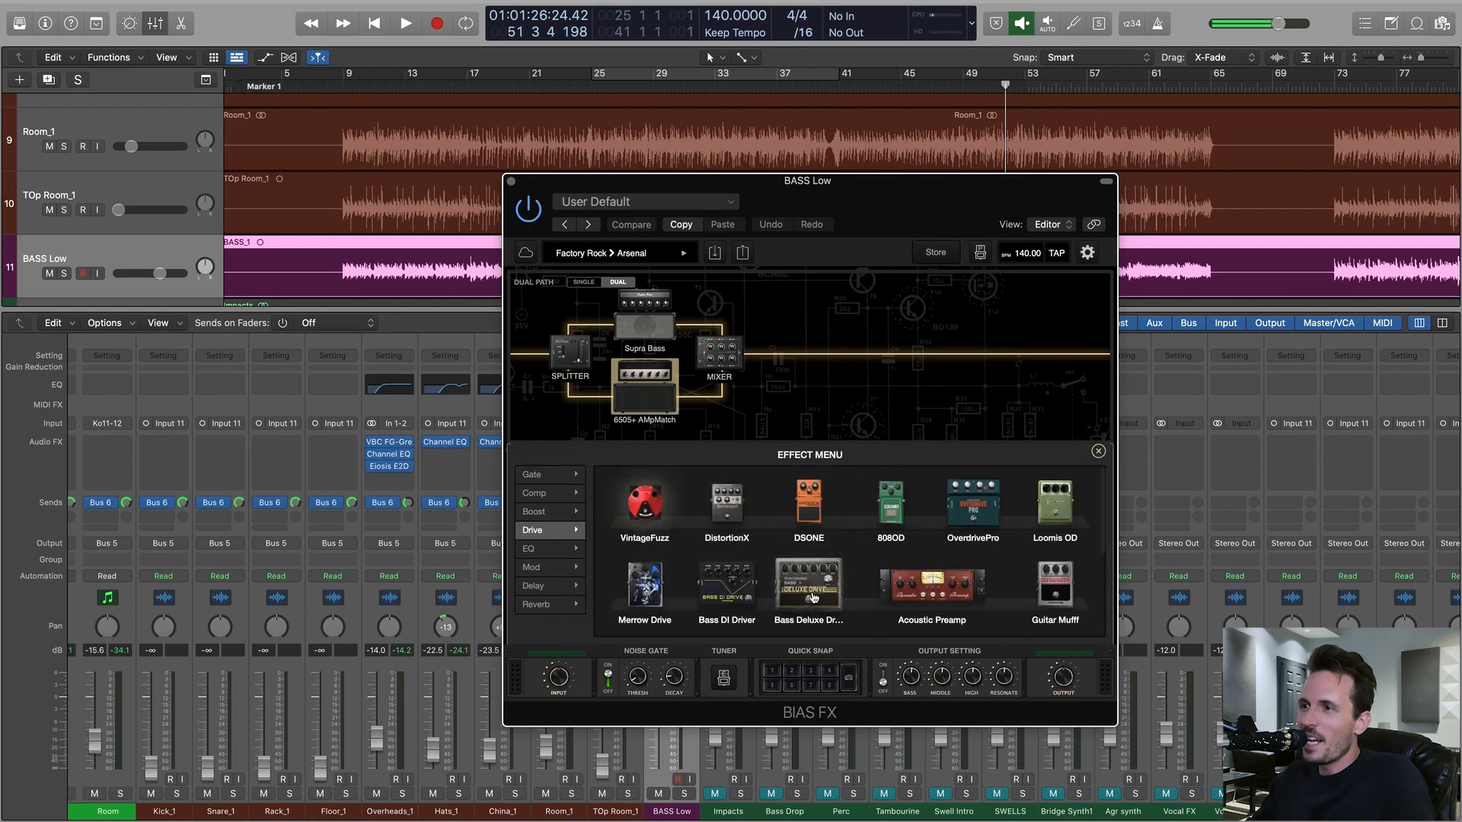
{"action": "left_click", "coordinate": [810, 591]}
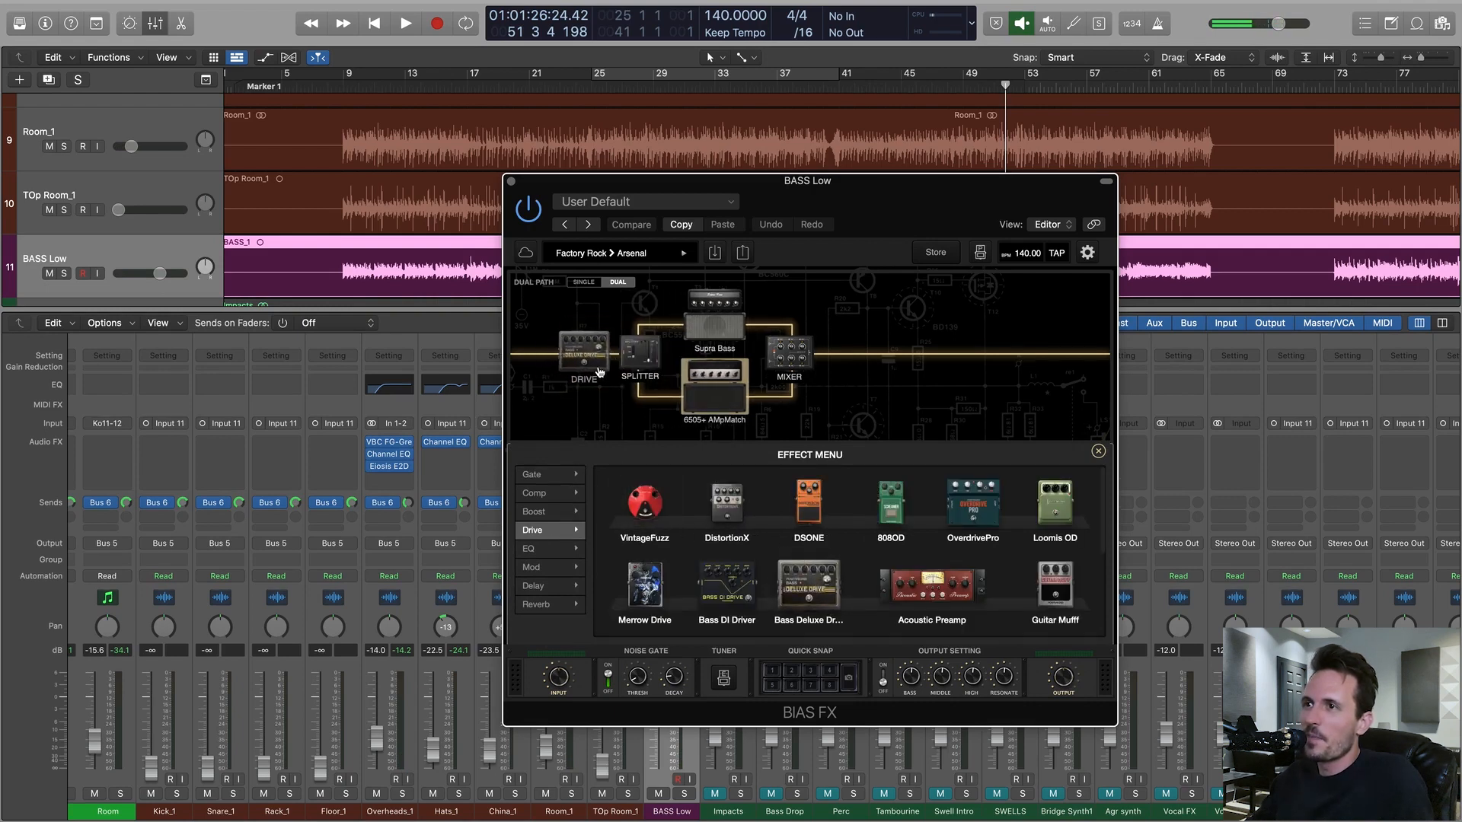
{"action": "key", "text": "space"}
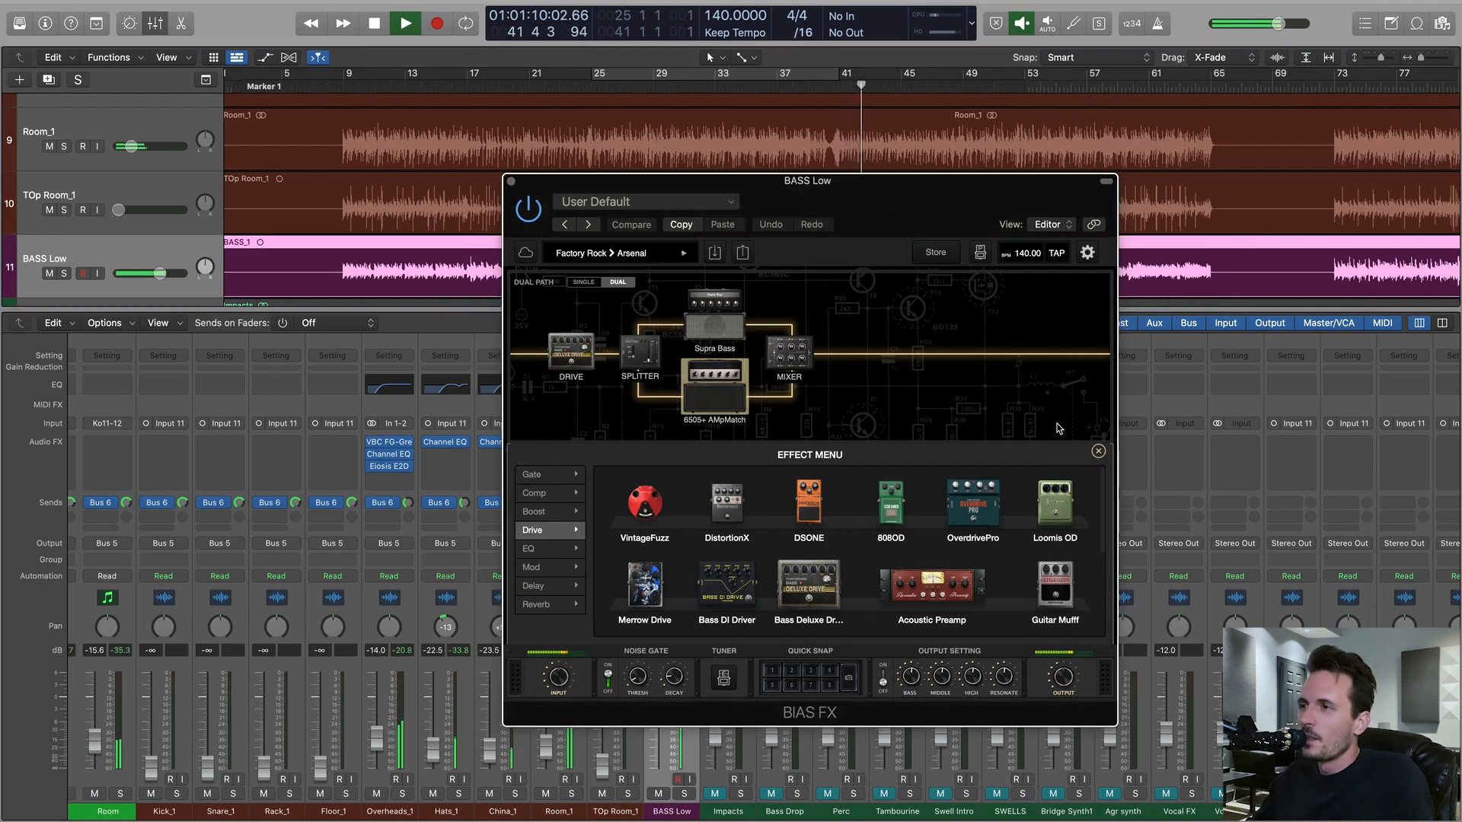
{"action": "key", "text": "space"}
- Move the playhead to bar 41 and open the Bass Deluxe Drive pedal's controls
{"action": "left_click", "coordinate": [564, 351]}
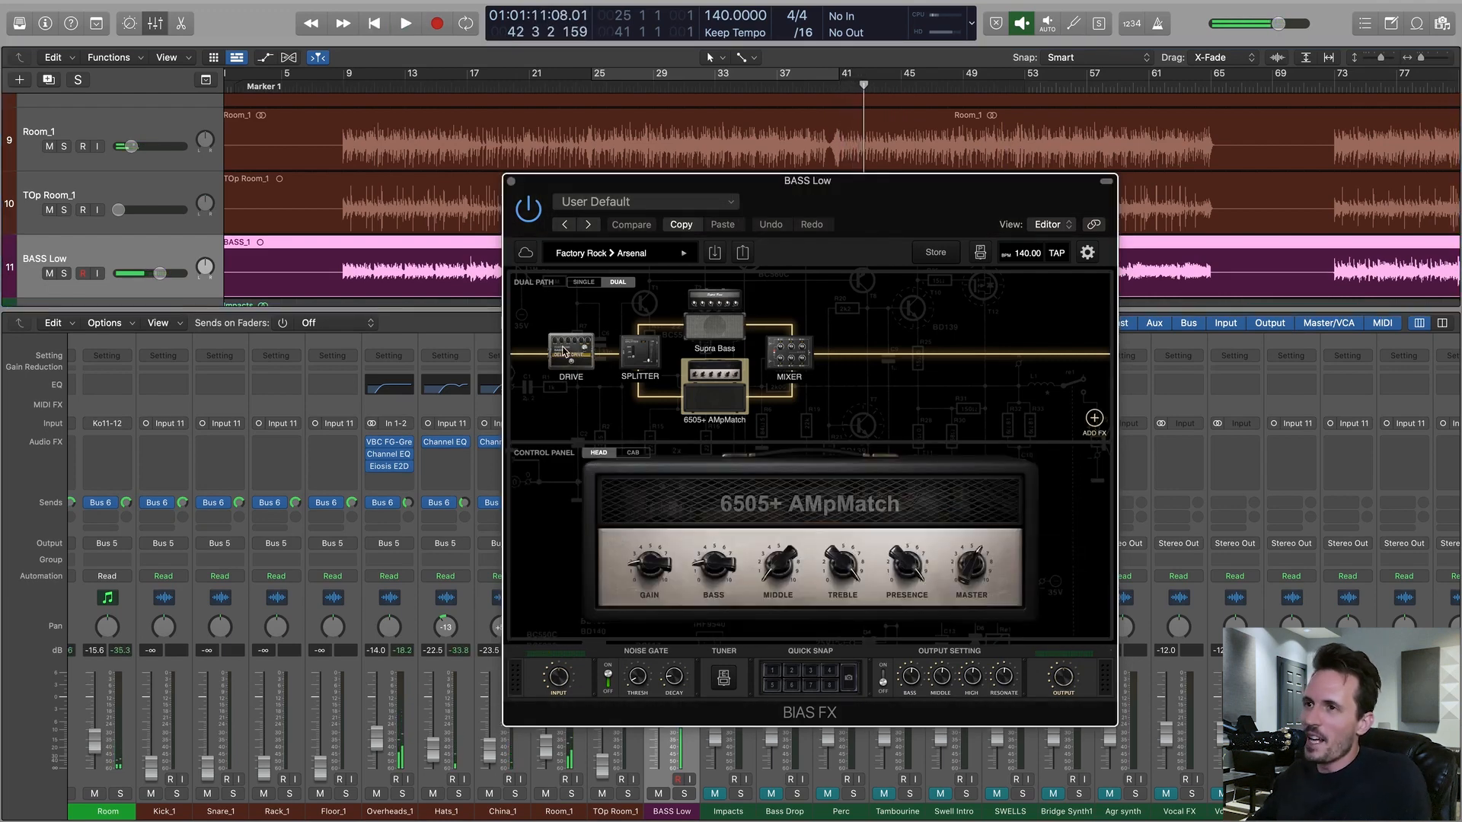
{"action": "left_click_drag", "start_coordinate": [883, 179], "coordinate": [875, 198]}
{"action": "left_click", "coordinate": [838, 86]}
{"action": "left_click", "coordinate": [571, 360]}
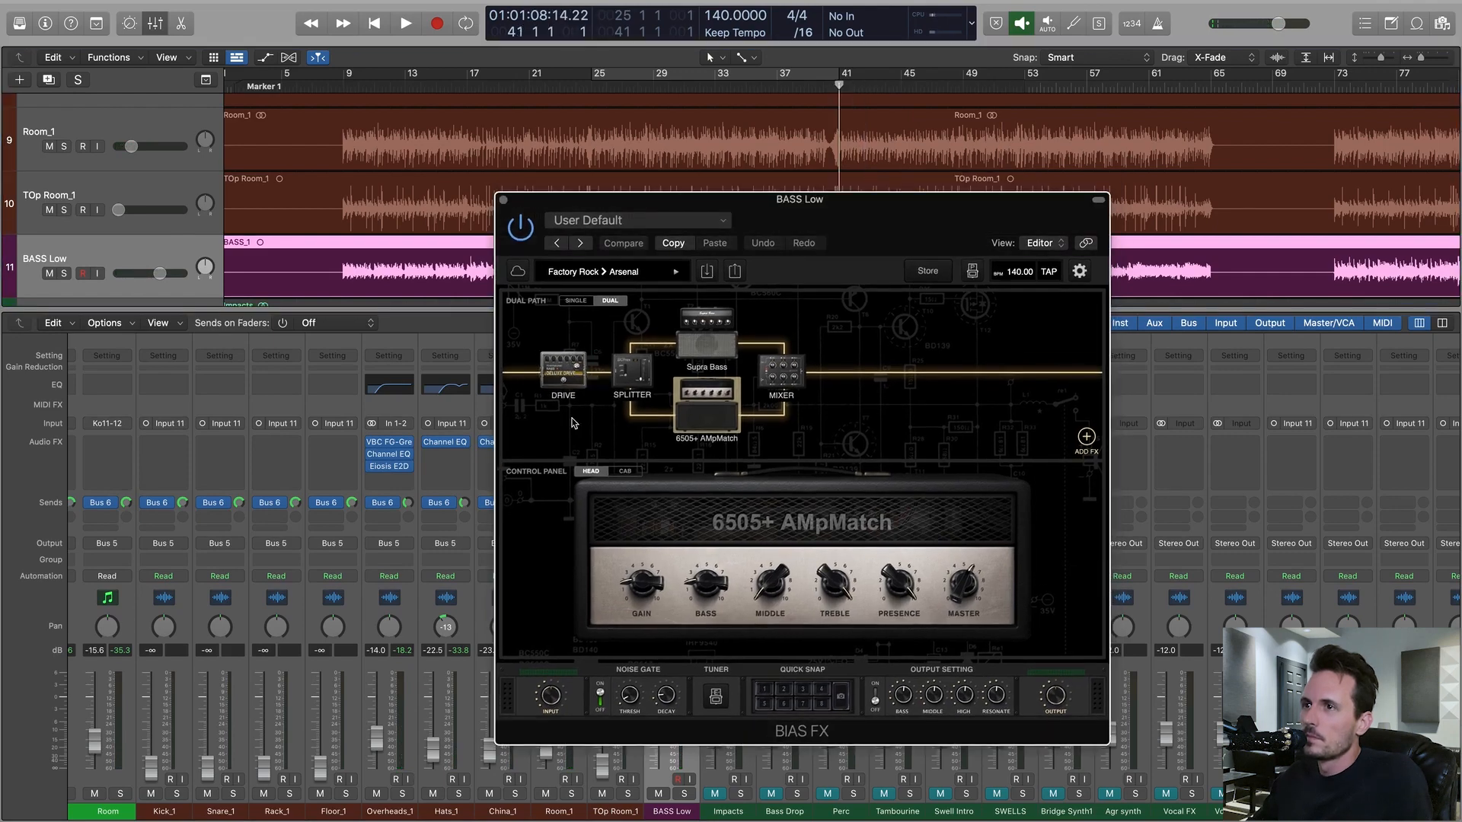
{"action": "double_click", "coordinate": [574, 385]}
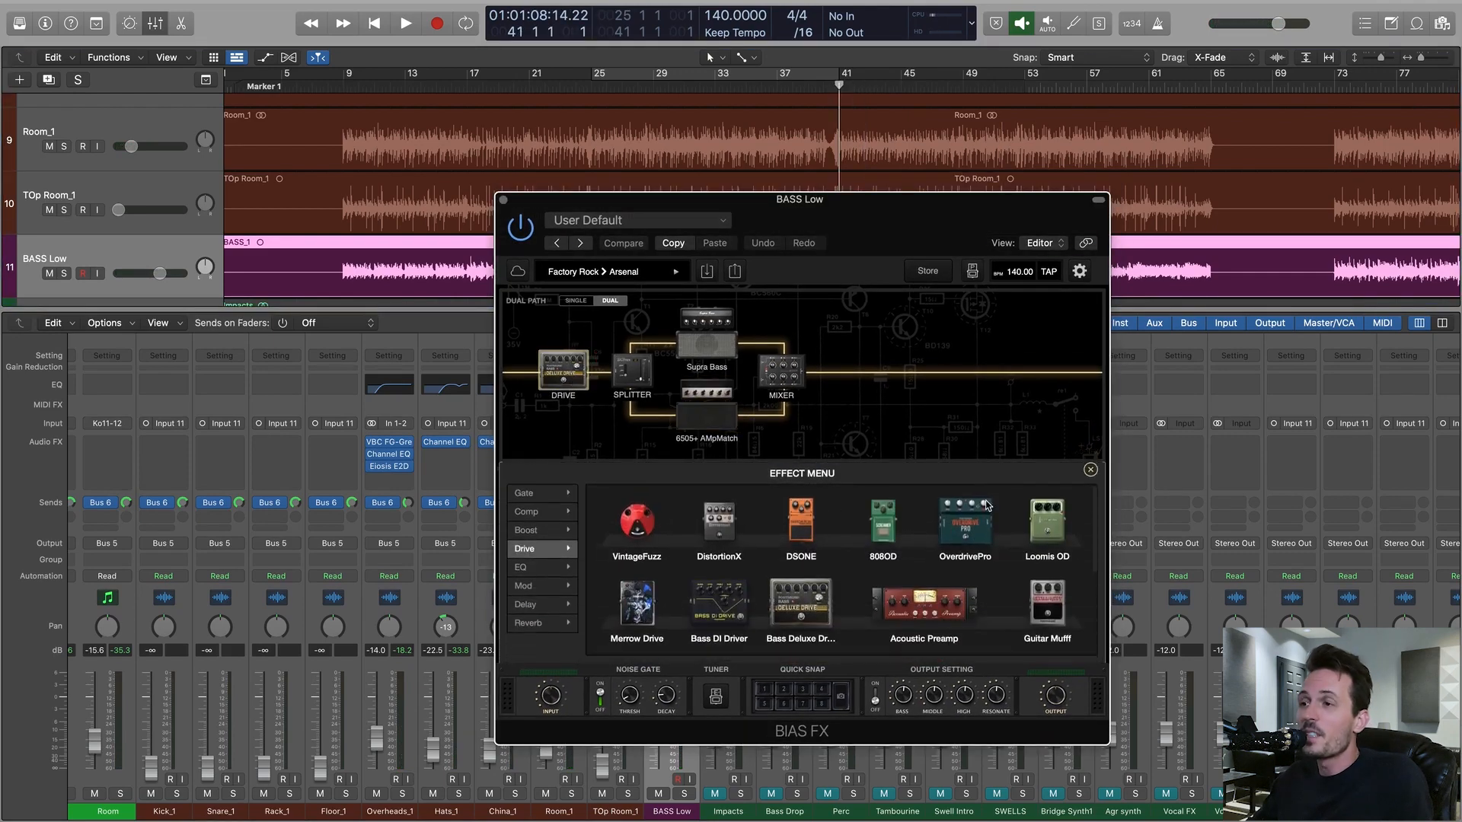
{"action": "left_click", "coordinate": [1091, 470]}
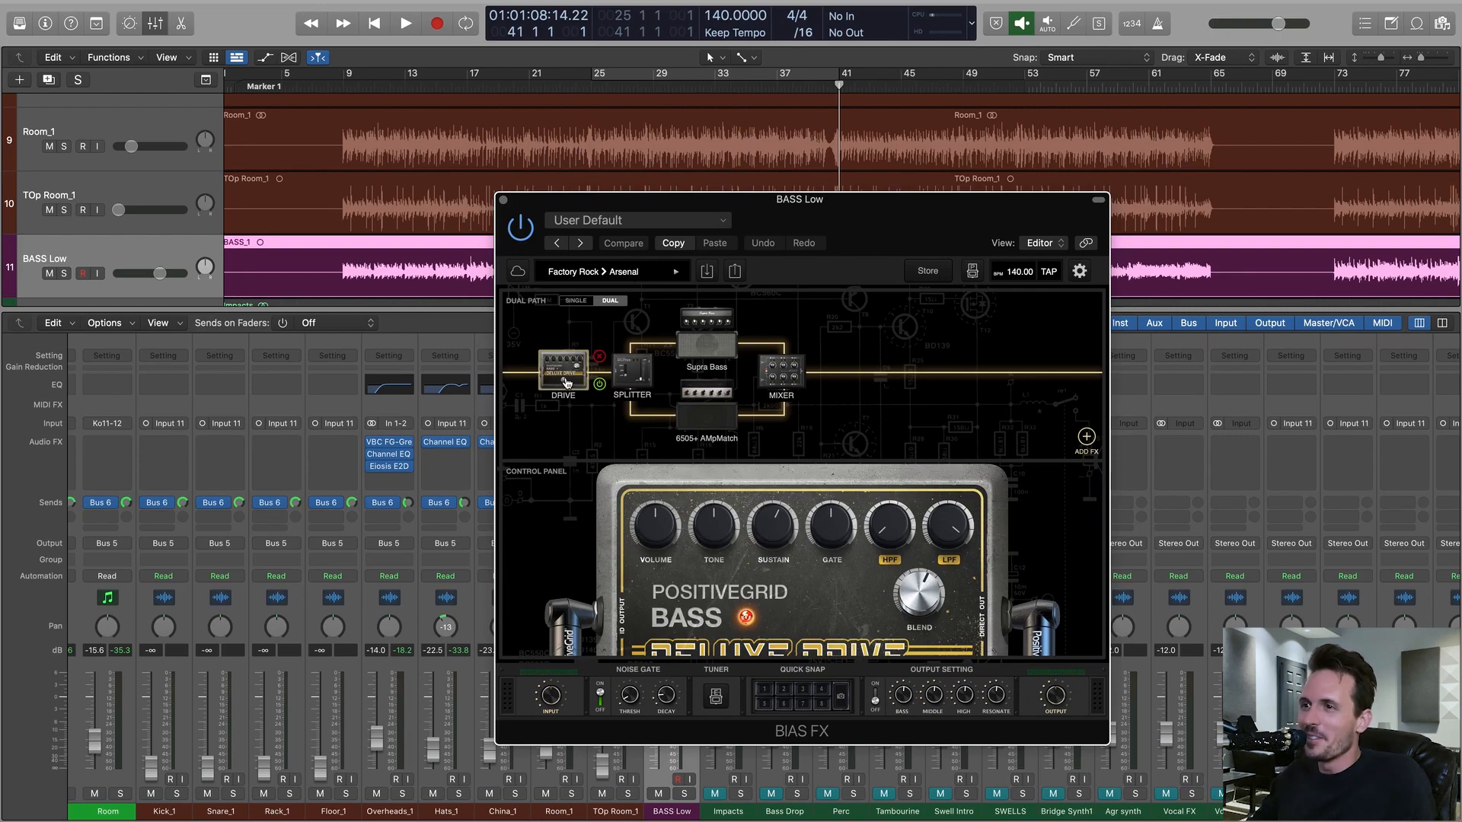
{"action": "left_click_drag", "start_coordinate": [937, 241], "coordinate": [913, 230]}
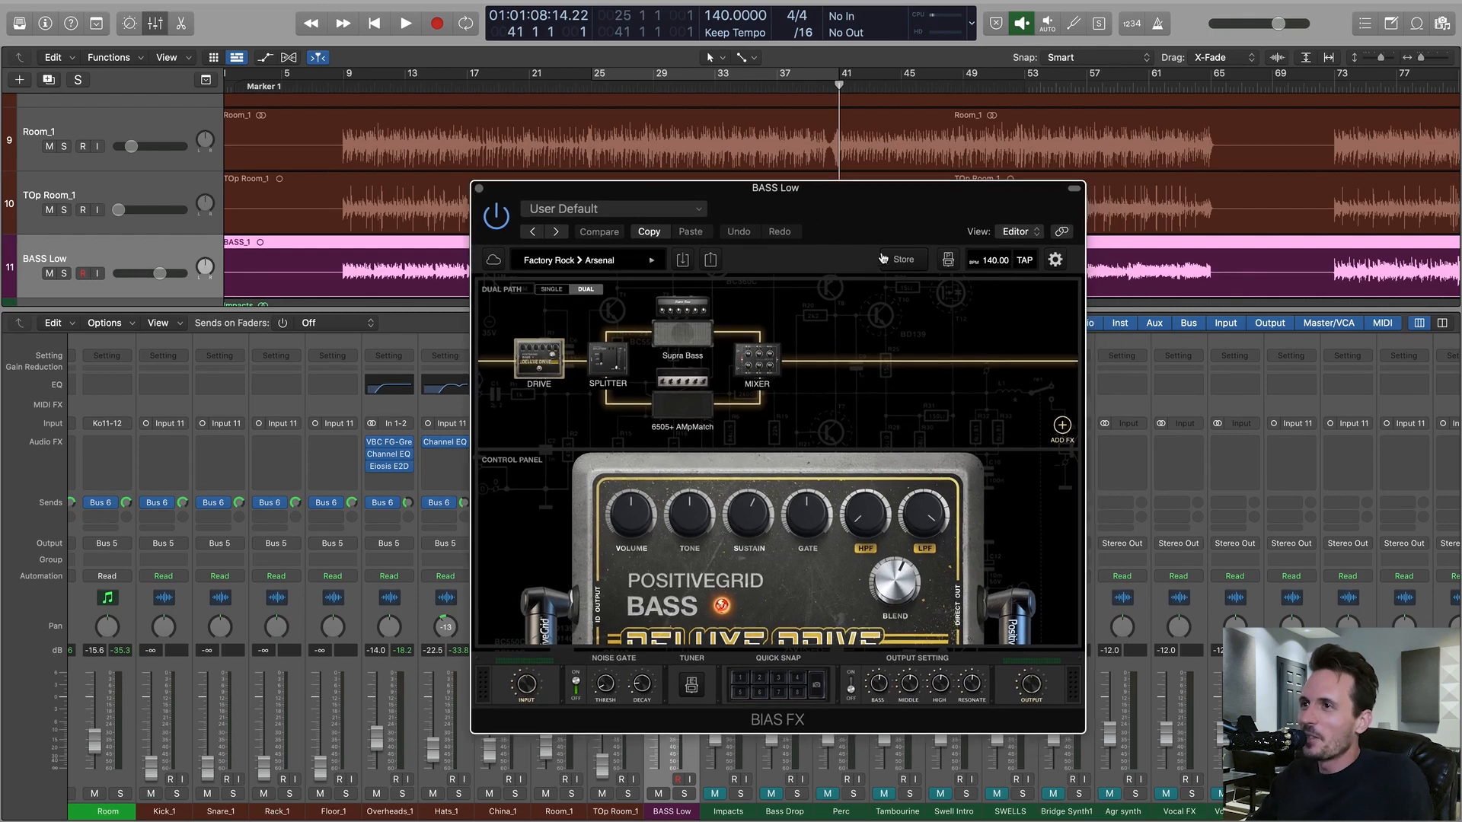
- While playing from bar 41, lower the Bass Deluxe Drive pedal's blend and sustain and raise its tone
{"action": "key", "text": "space"}
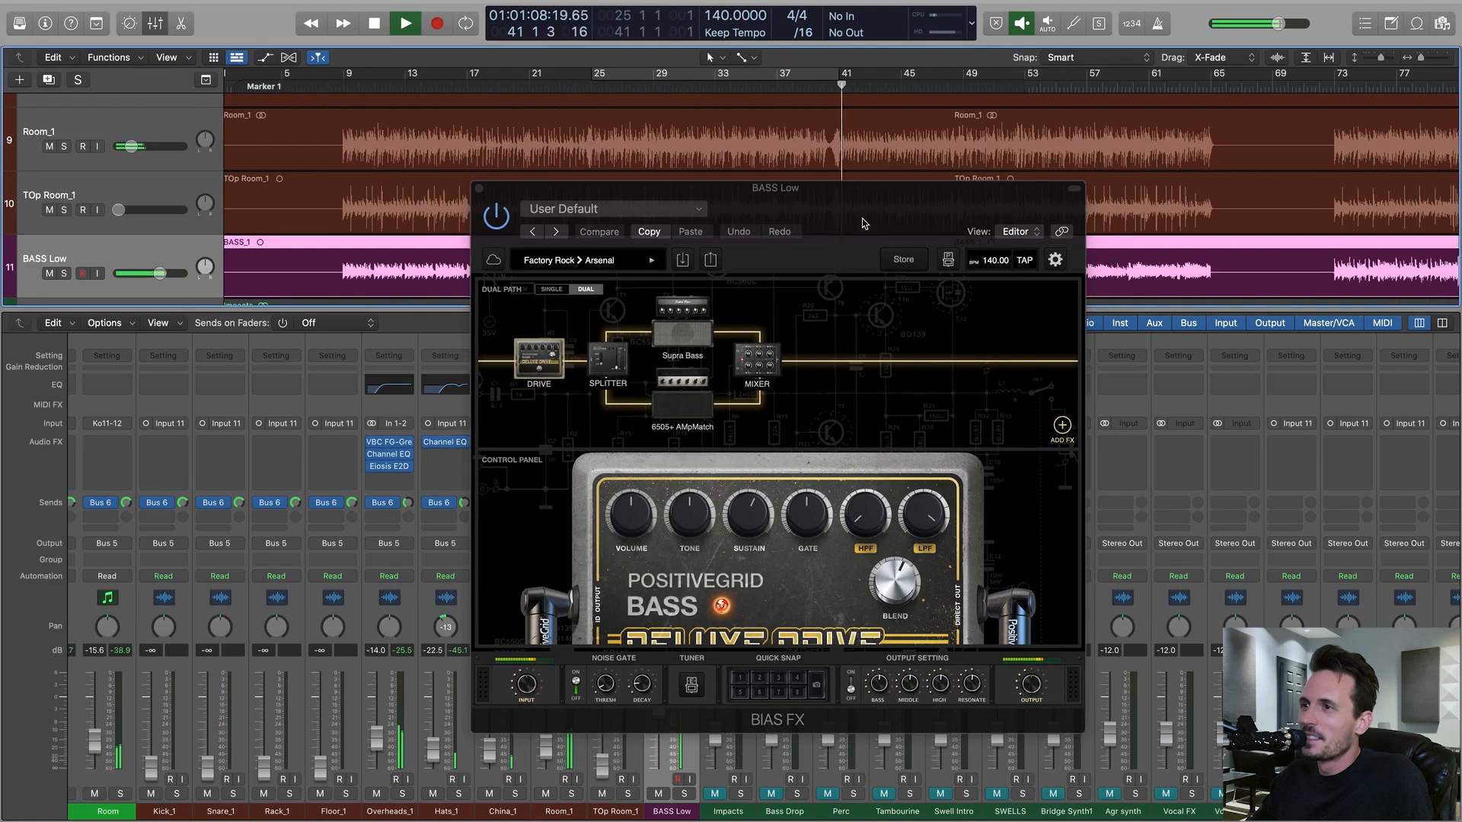
{"action": "left_click", "coordinate": [885, 594]}
{"action": "left_click_drag", "start_coordinate": [893, 583], "coordinate": [892, 601]}
{"action": "left_click_drag", "start_coordinate": [702, 520], "coordinate": [706, 477]}
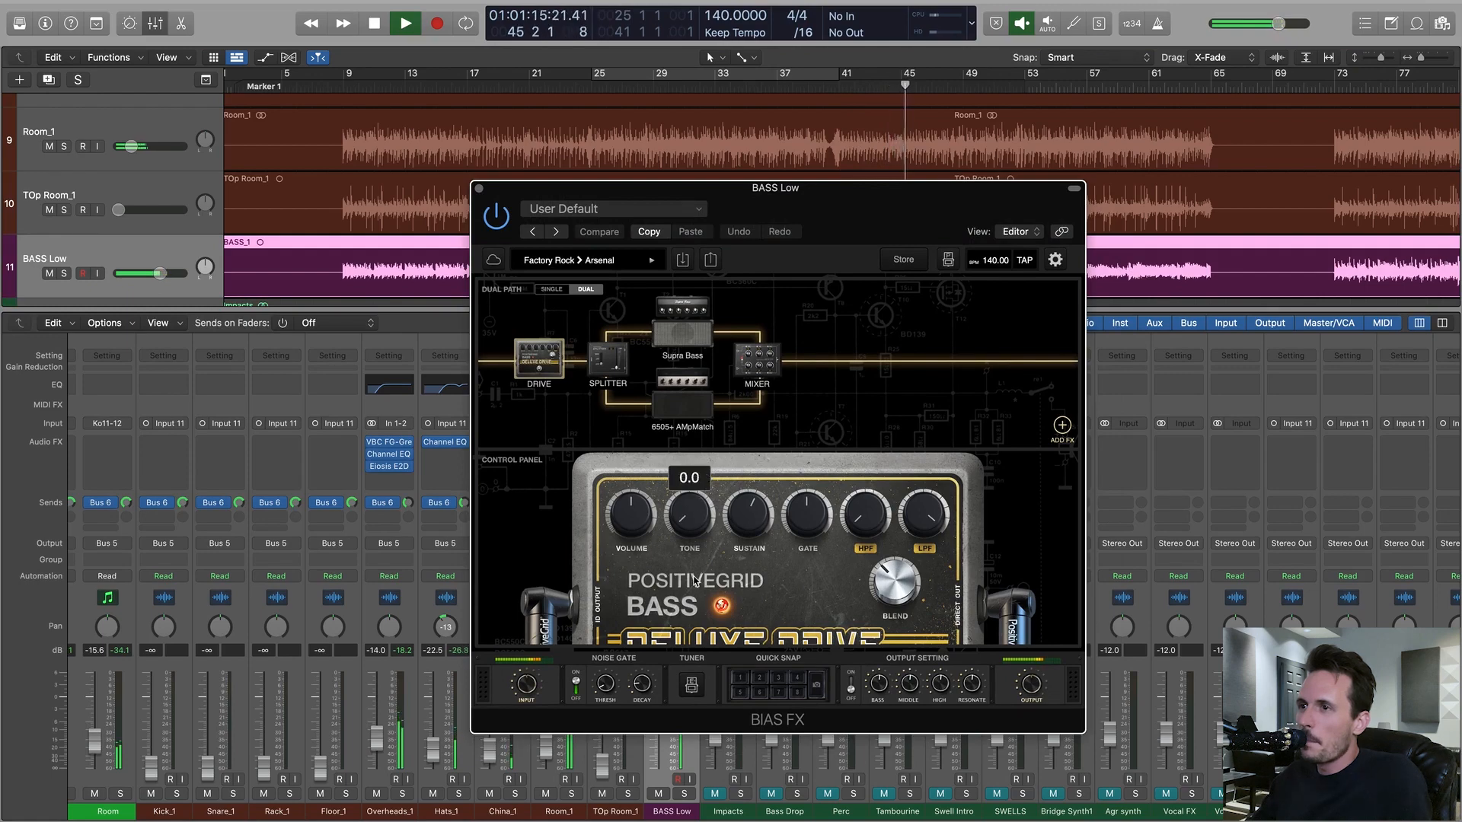
{"action": "left_click_drag", "start_coordinate": [749, 517], "coordinate": [751, 554]}
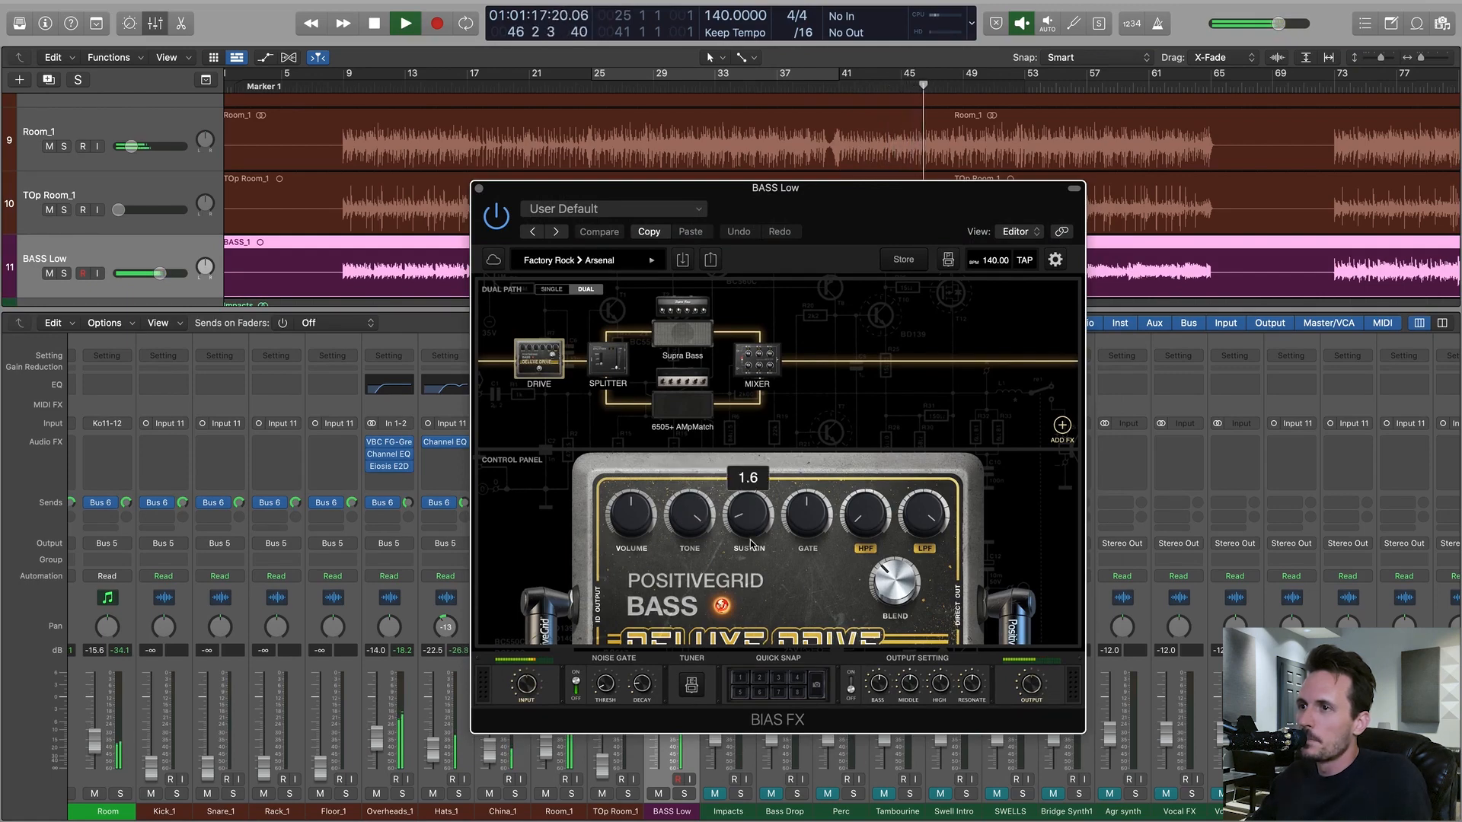
{"action": "left_click_drag", "start_coordinate": [750, 525], "coordinate": [699, 529]}
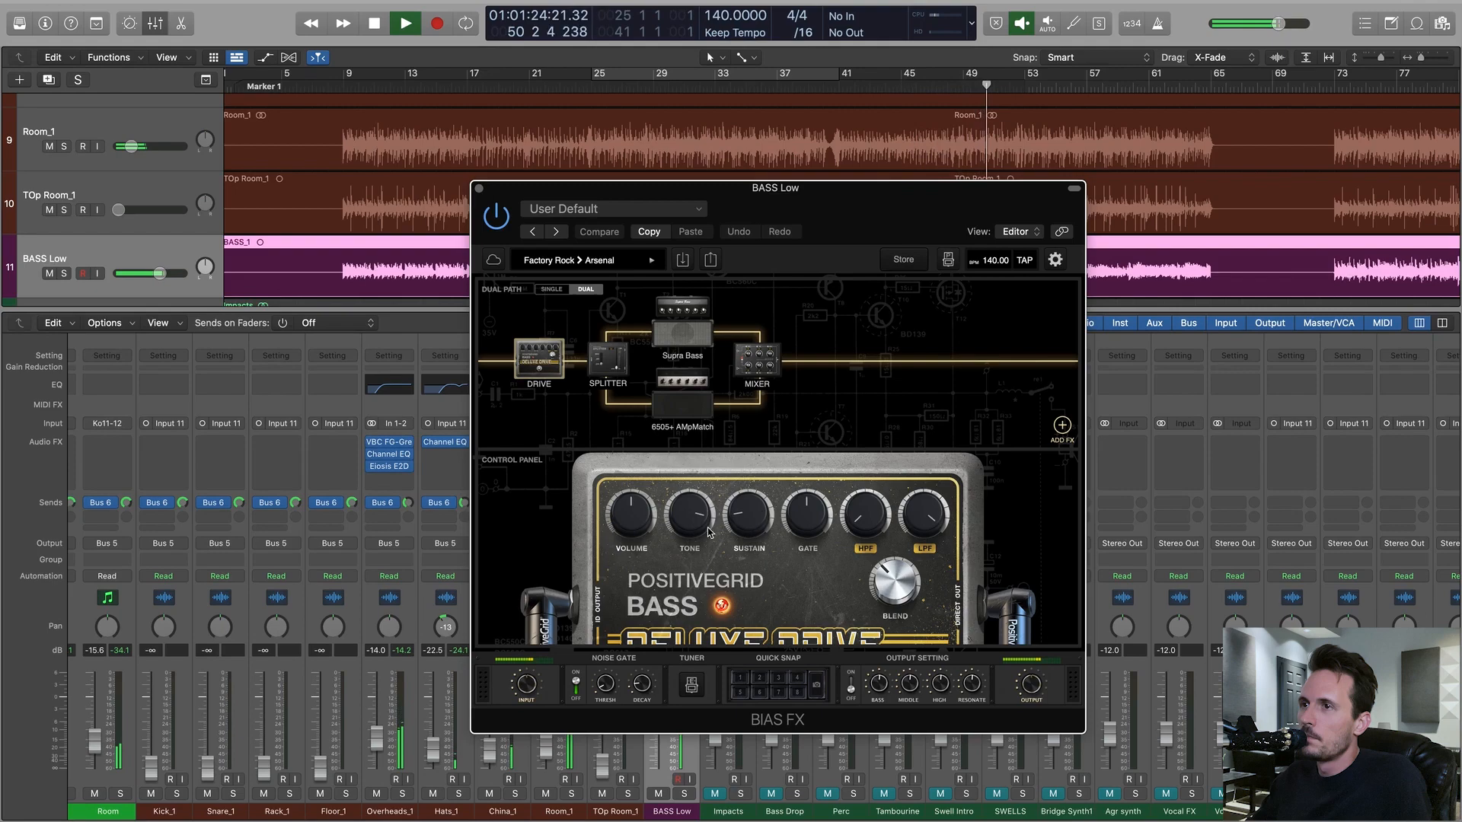
- Fine-tune the bass control of the Supra Bass amp and readjust the second channel level in the BIAS FX mixer
{"action": "left_click", "coordinate": [687, 308]}
{"action": "left_click_drag", "start_coordinate": [683, 555], "coordinate": [683, 561]}
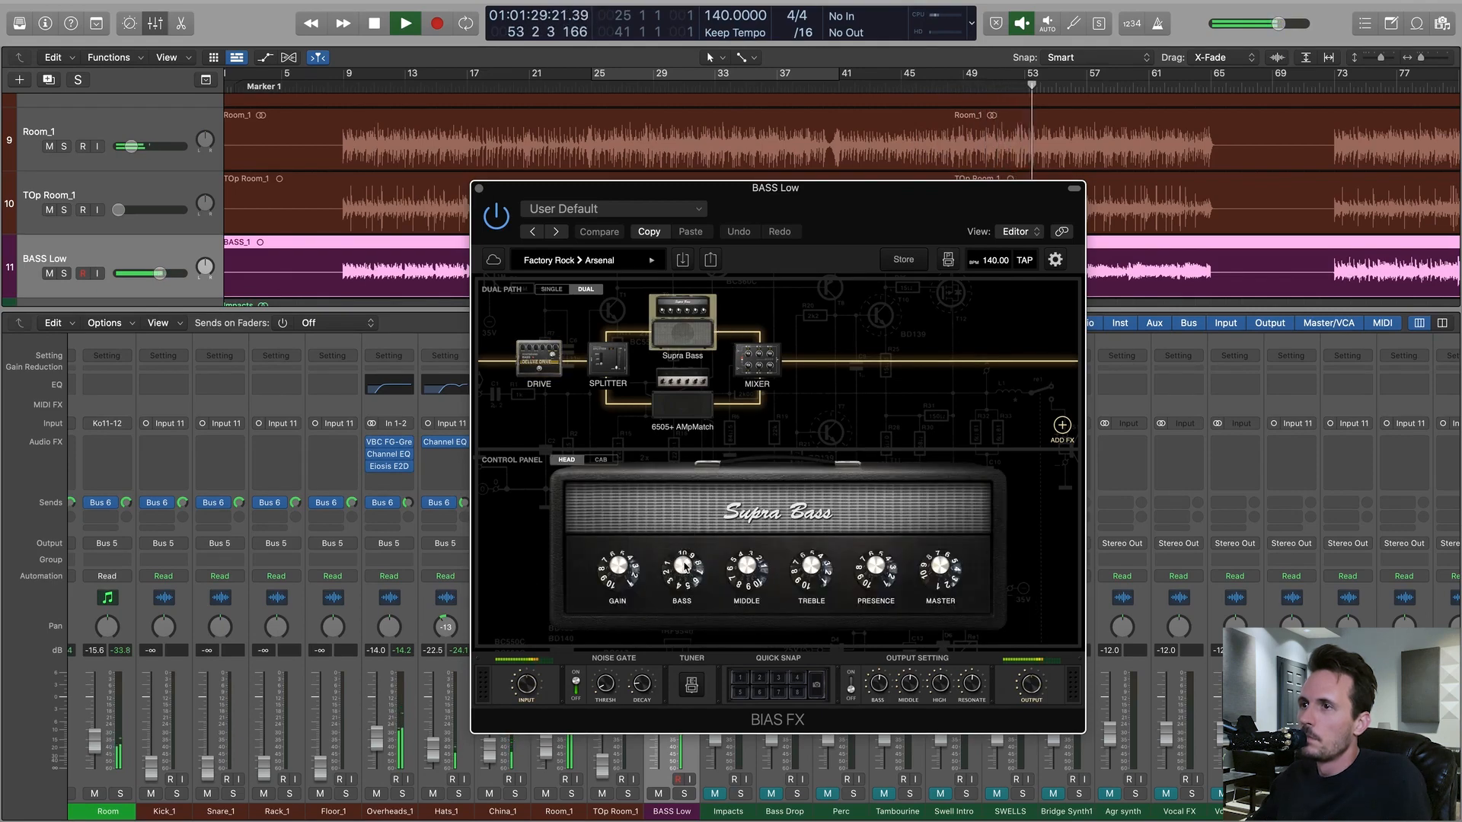
{"action": "left_click", "coordinate": [757, 365]}
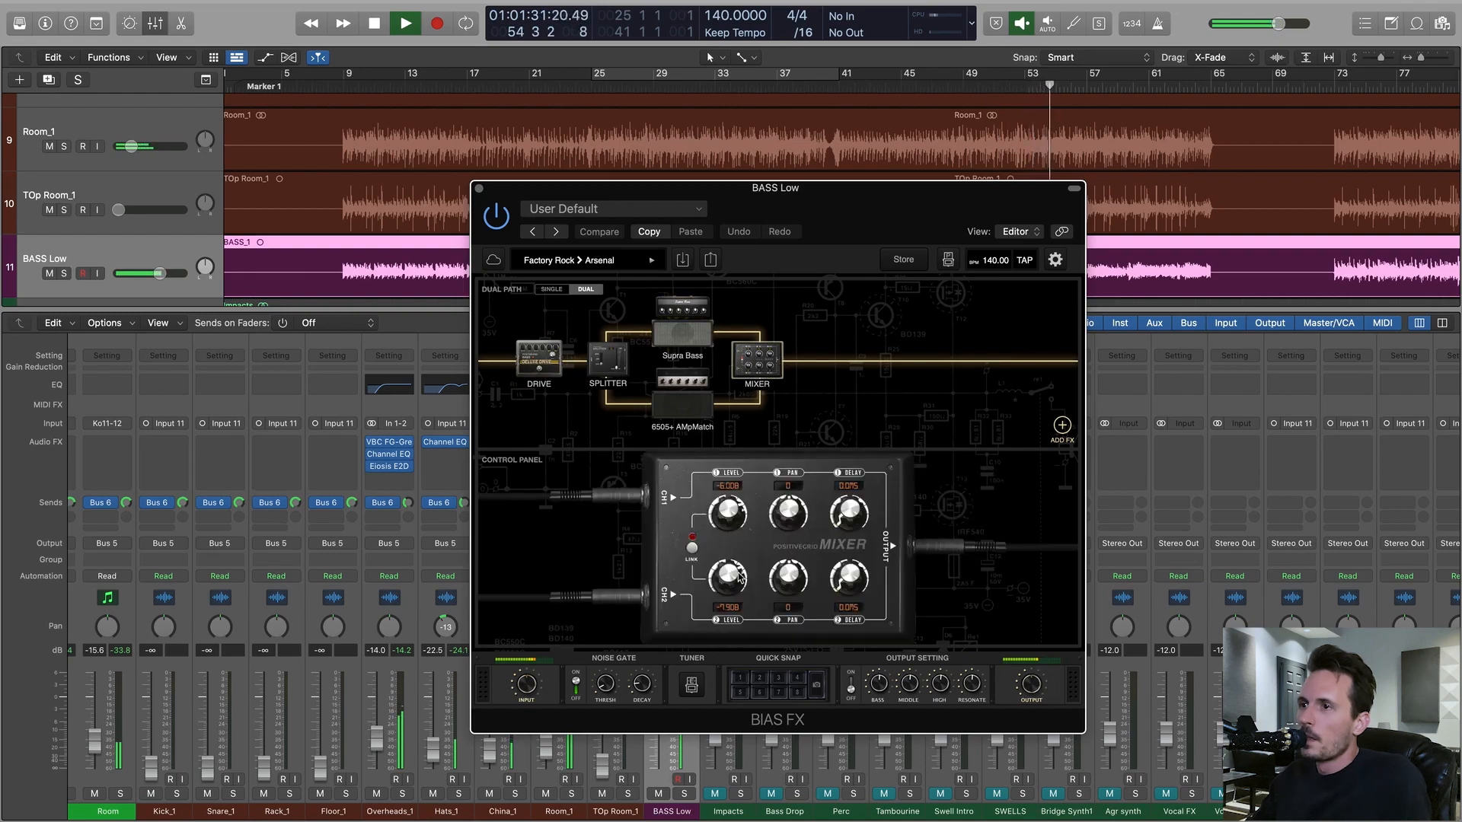
{"action": "left_click_drag", "start_coordinate": [731, 575], "coordinate": [731, 580]}
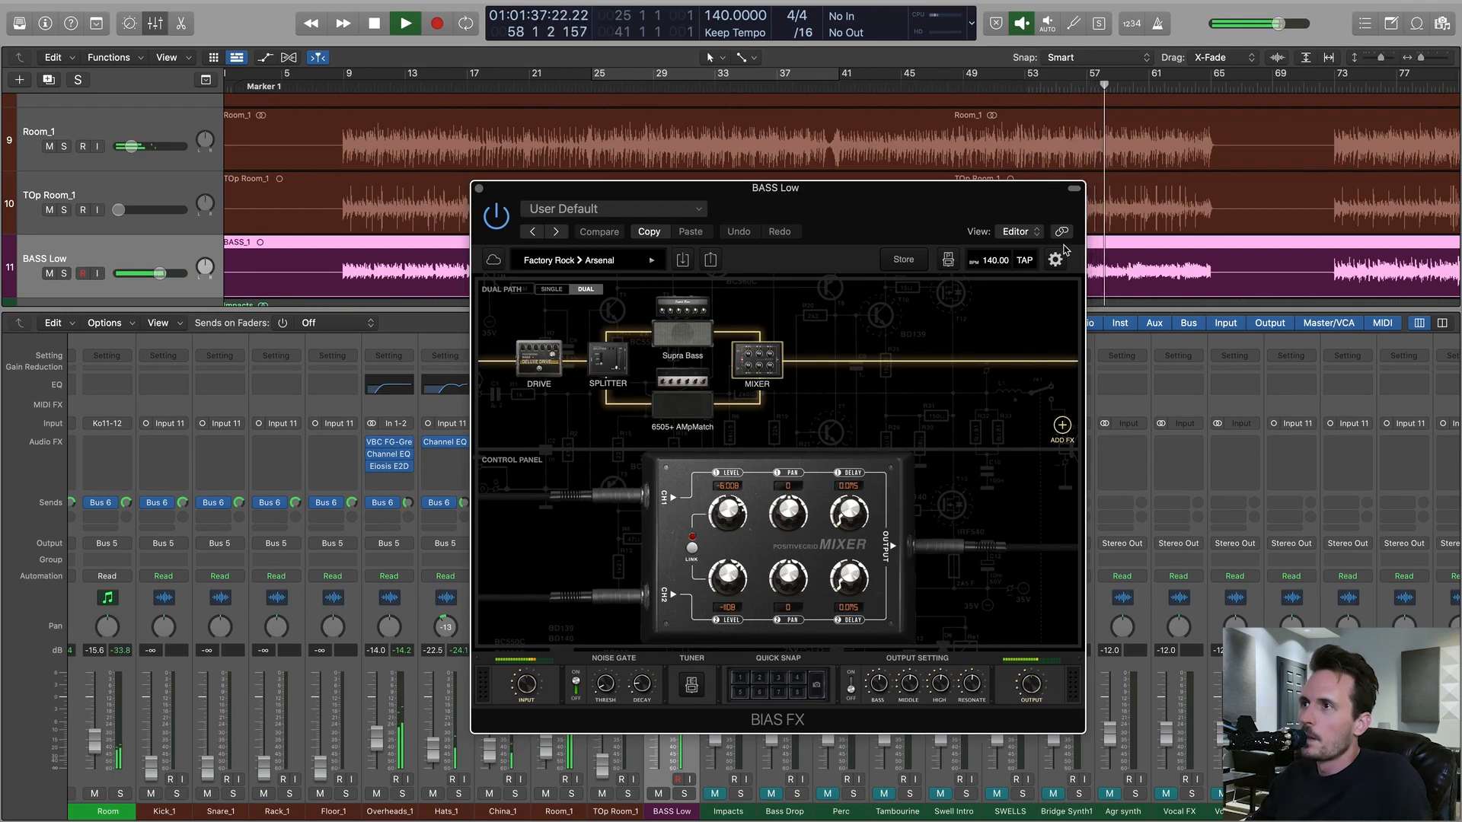
- Change the Supra Bass cabinet's microphone to the C414, reposition it and audition the sound around bars 49 and 50
{"action": "left_click_drag", "start_coordinate": [1010, 206], "coordinate": [950, 226]}
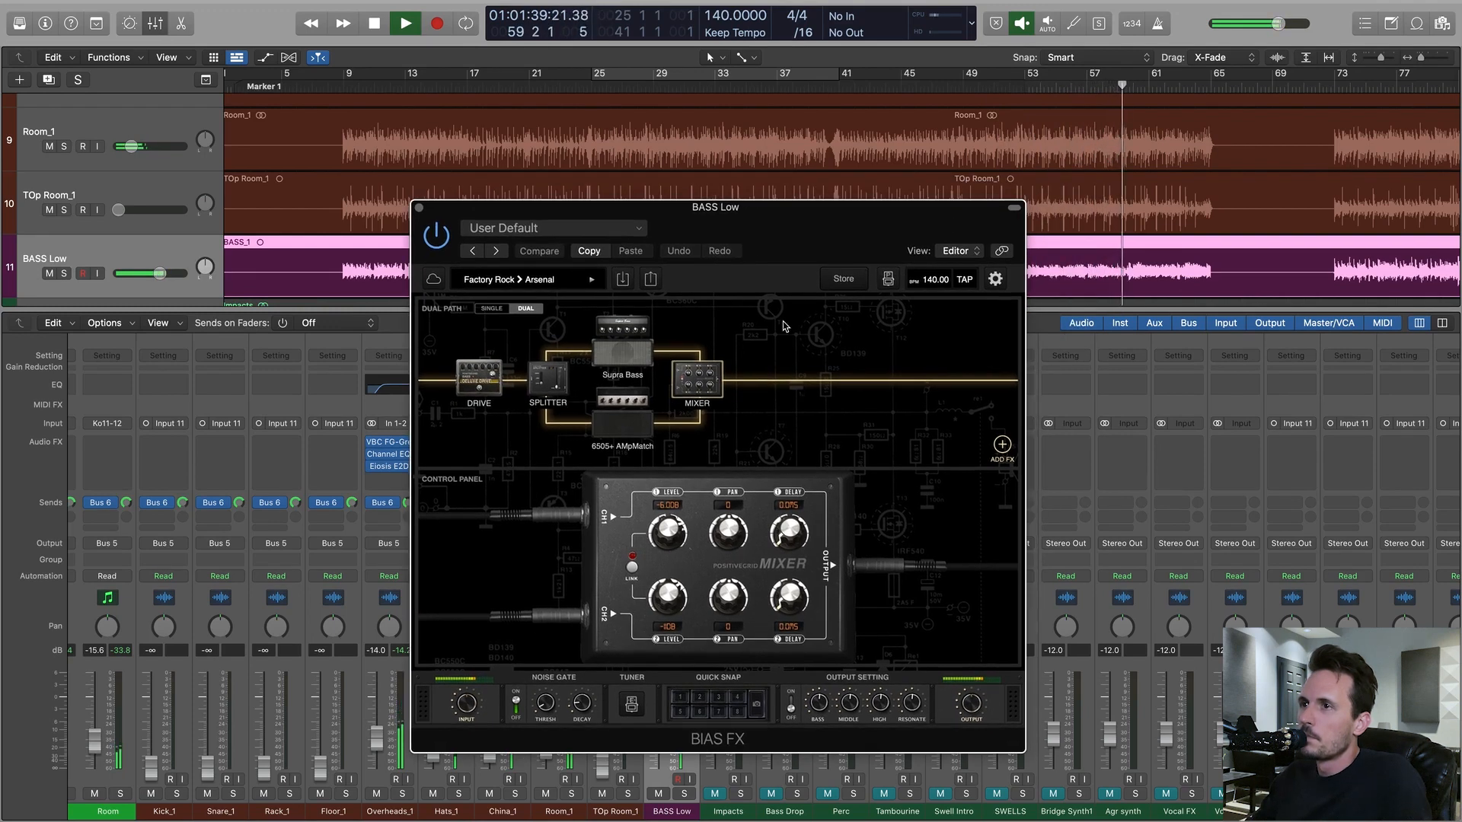
{"action": "left_click", "coordinate": [632, 329]}
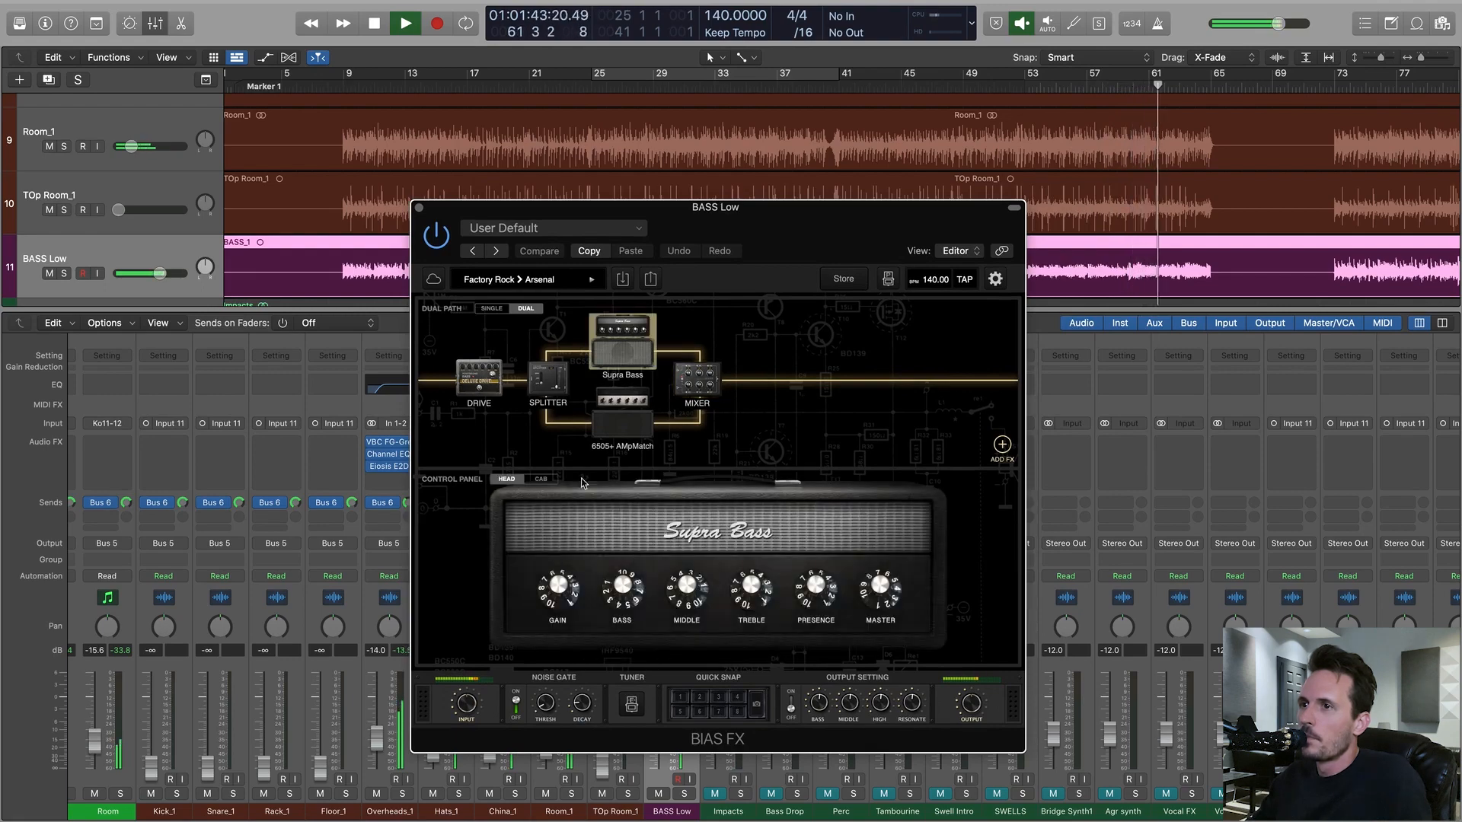
{"action": "left_click", "coordinate": [545, 483]}
{"action": "left_click", "coordinate": [962, 86]}
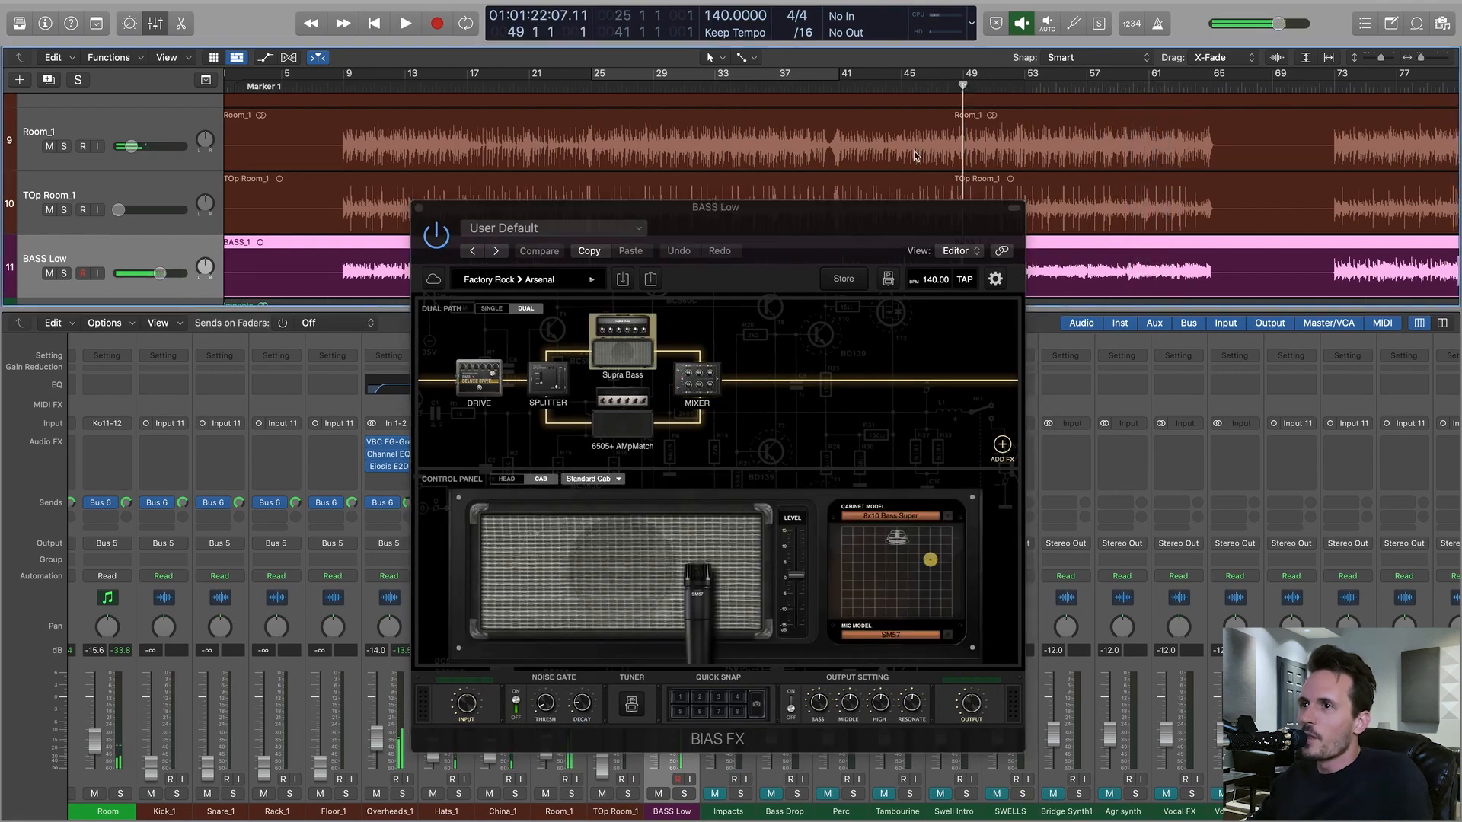
{"action": "left_click_drag", "start_coordinate": [826, 230], "coordinate": [887, 230]}
{"action": "key", "text": "space"}
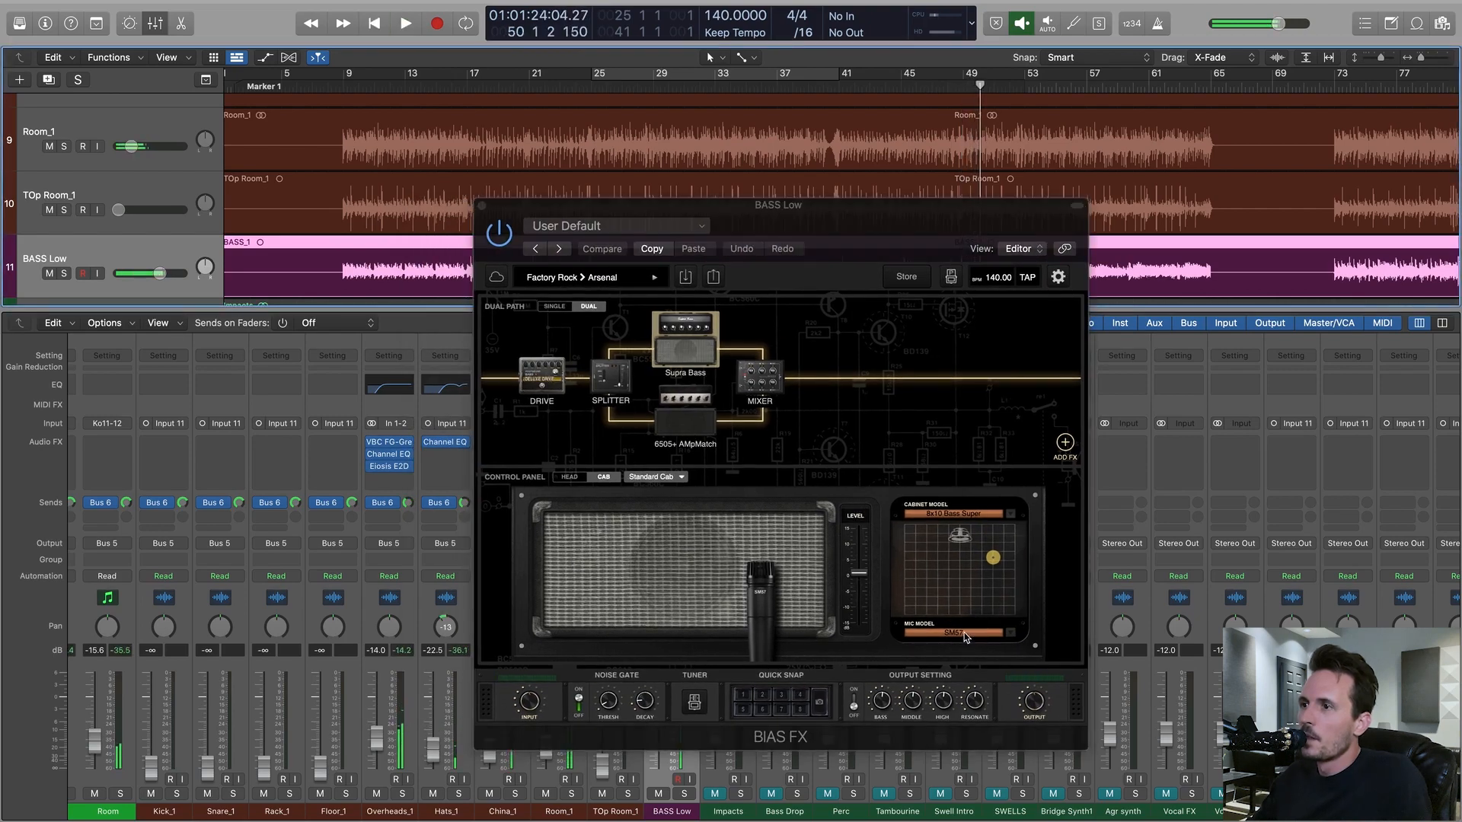
{"action": "key", "text": "space"}
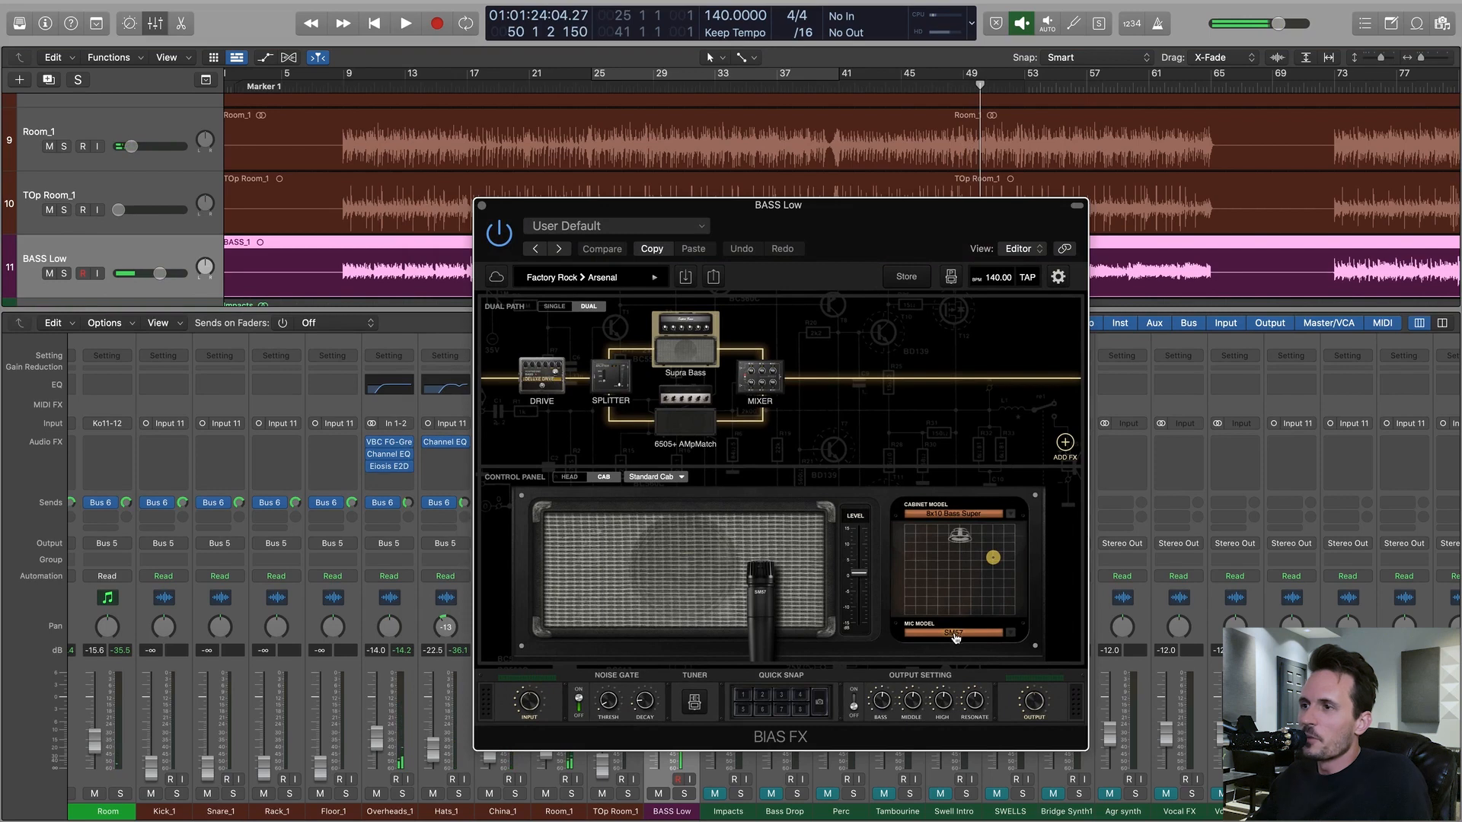
{"action": "left_click", "coordinate": [955, 635]}
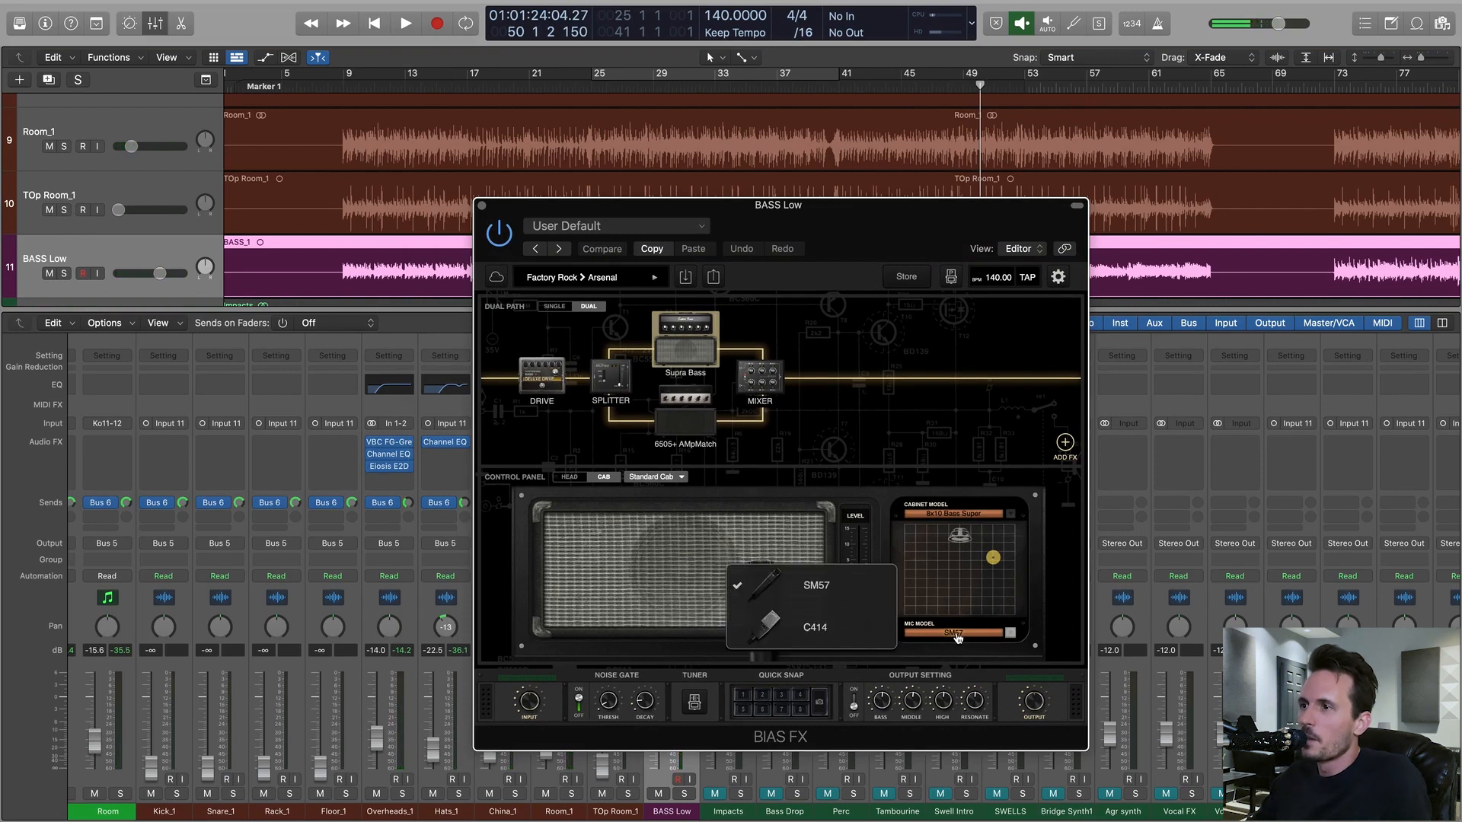
{"action": "key", "text": "space"}
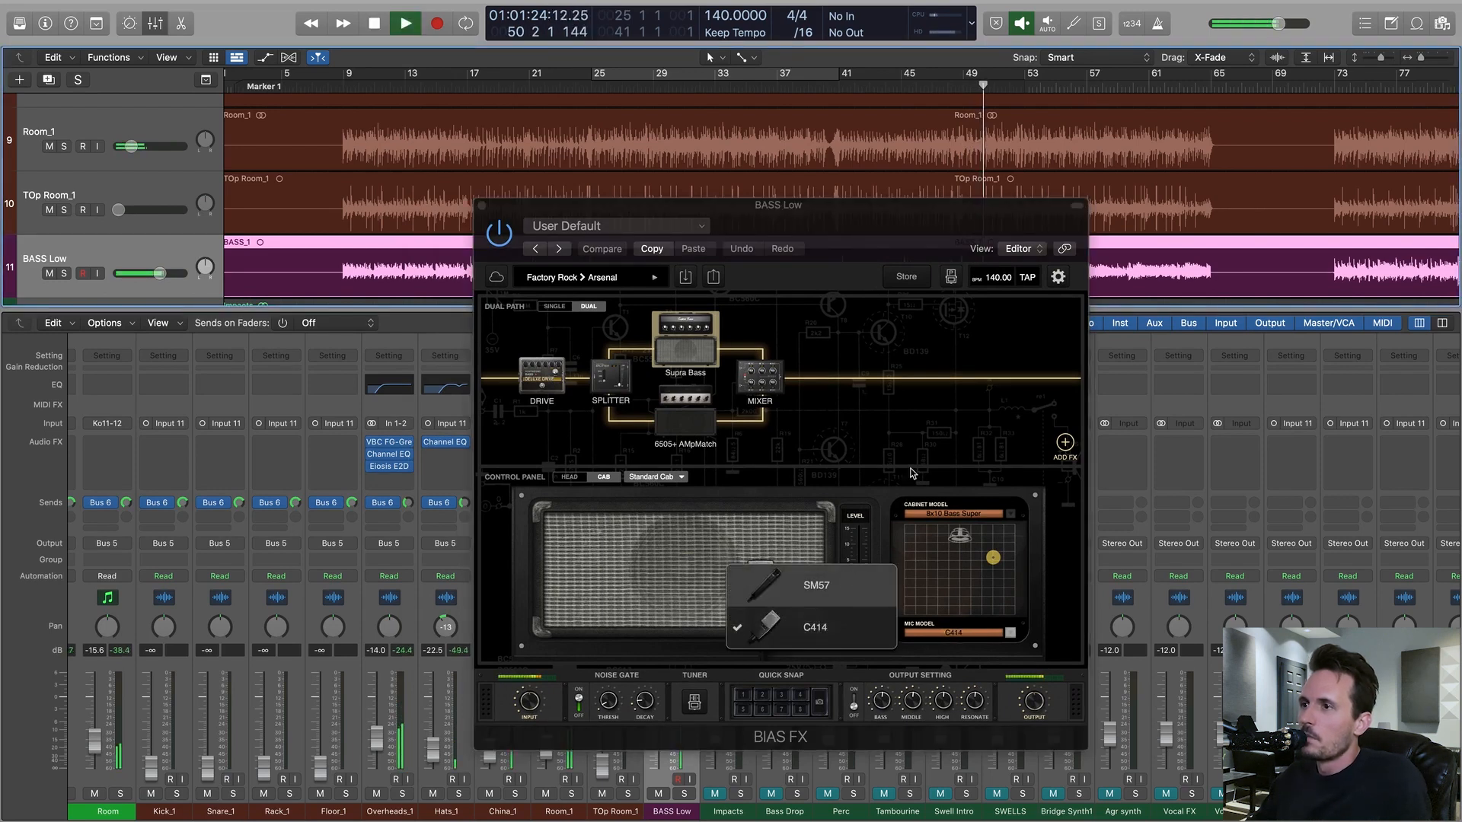
{"action": "left_click_drag", "start_coordinate": [993, 561], "coordinate": [1037, 447]}
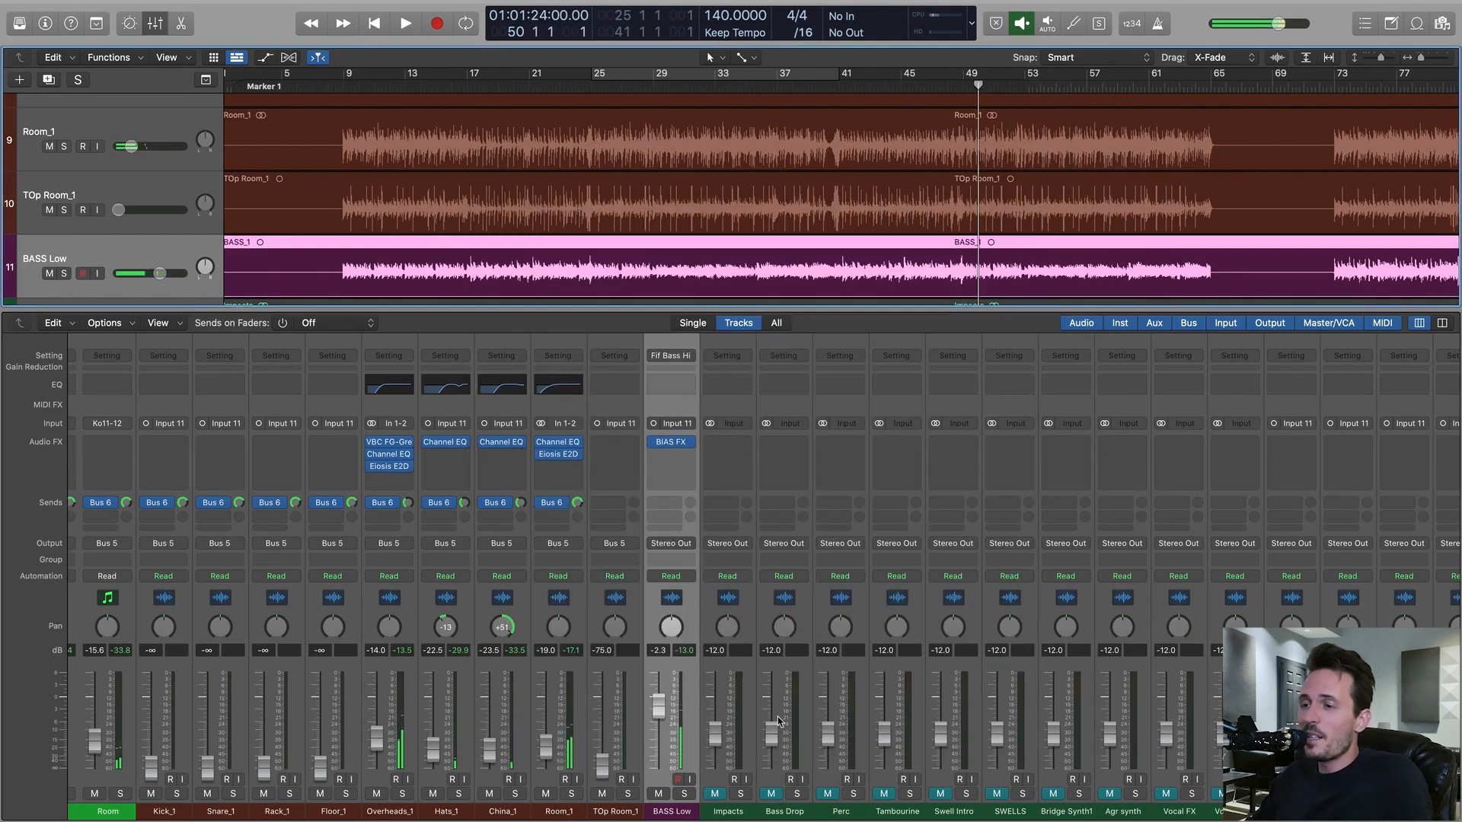
- Play from bar 50, set the BASS Low fader to about -3.7 dB against the drums and stop playback
{"action": "scroll", "coordinate": [858, 716], "scroll_direction": "right", "scroll_amount": 20}
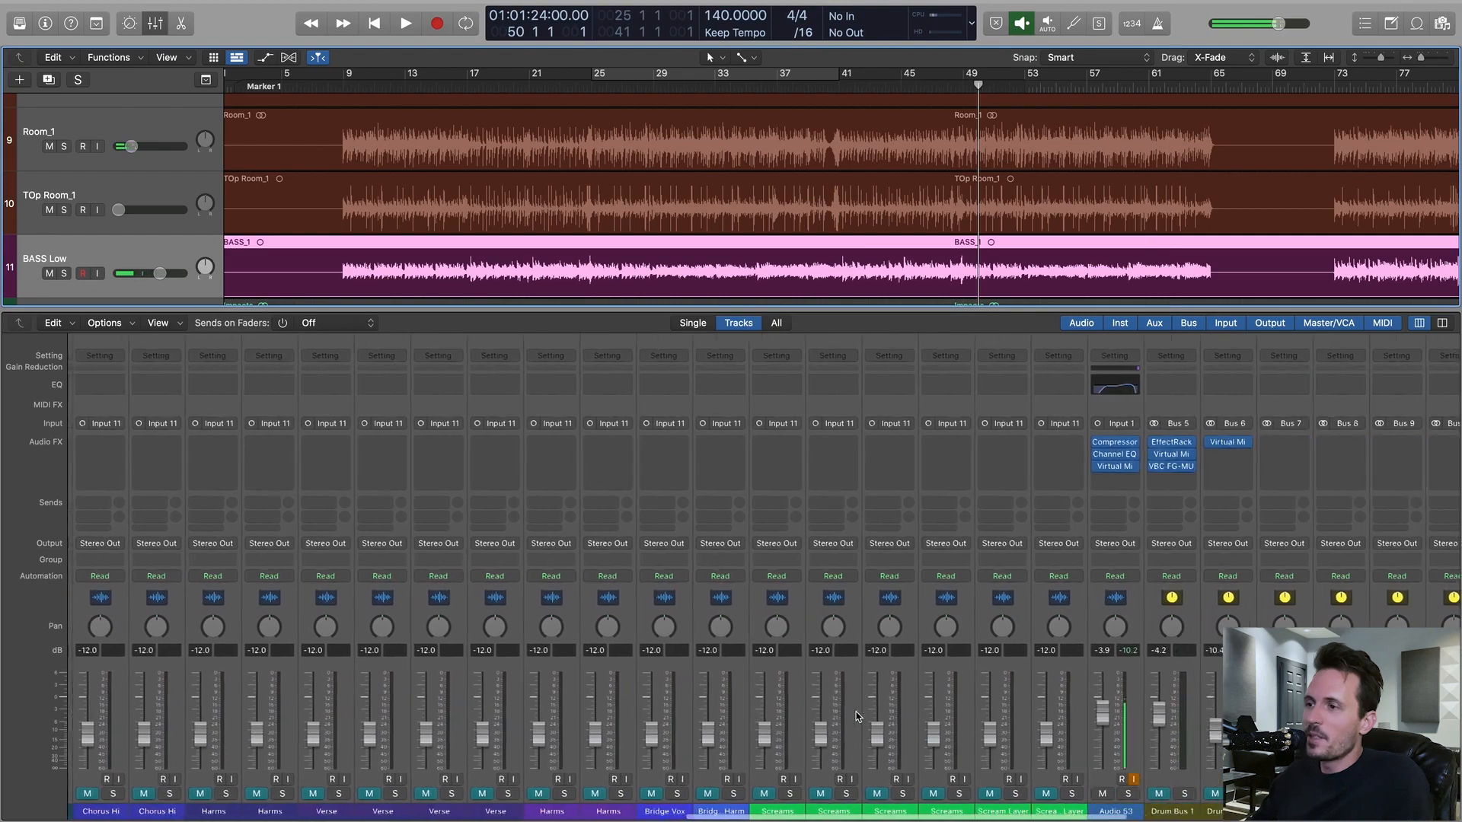
{"action": "scroll", "coordinate": [855, 715], "scroll_direction": "right", "scroll_amount": 5}
{"action": "key", "text": "space"}
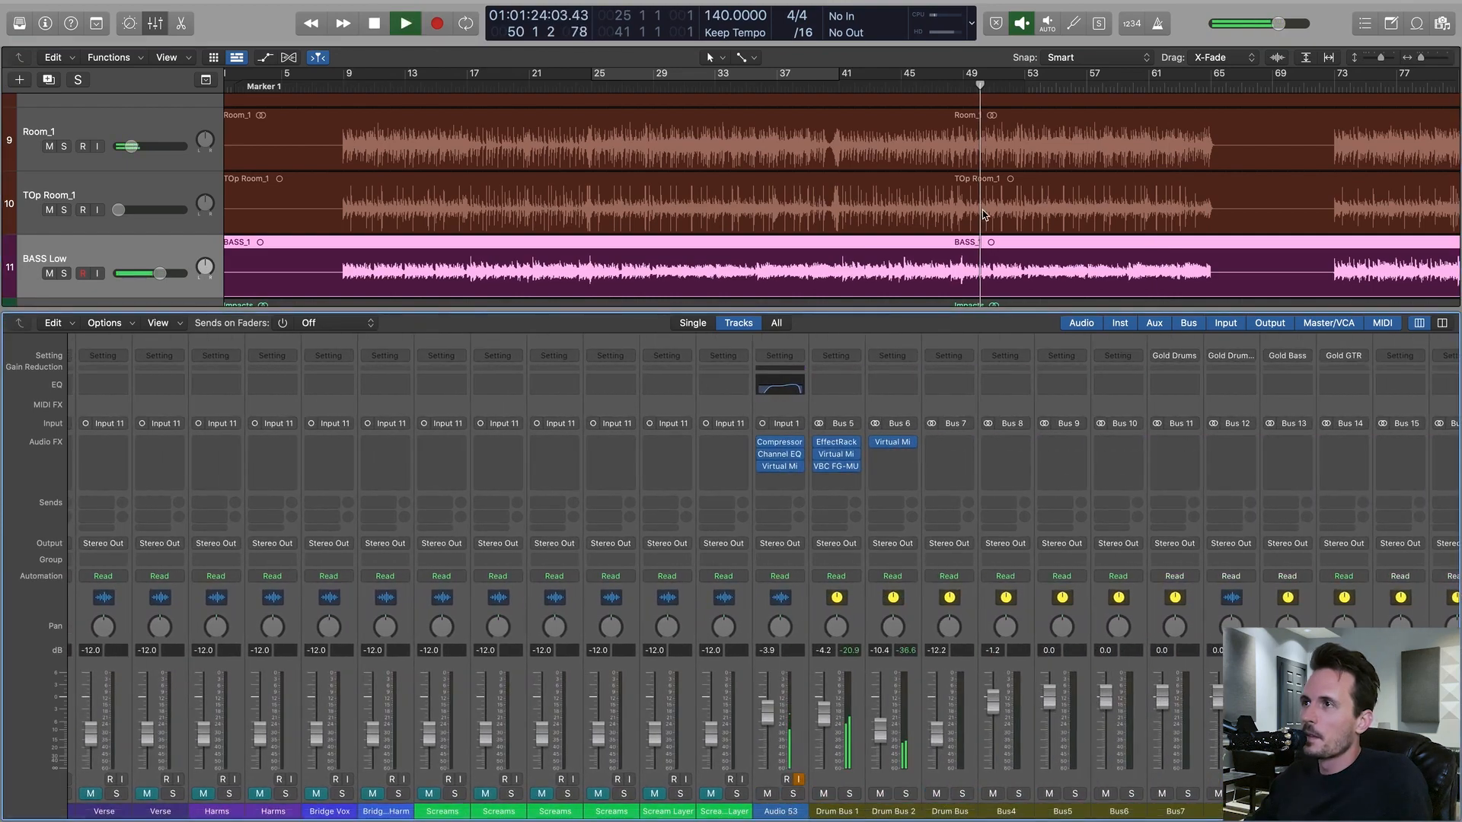
{"action": "key", "text": "x"}
{"action": "key", "text": "x"}
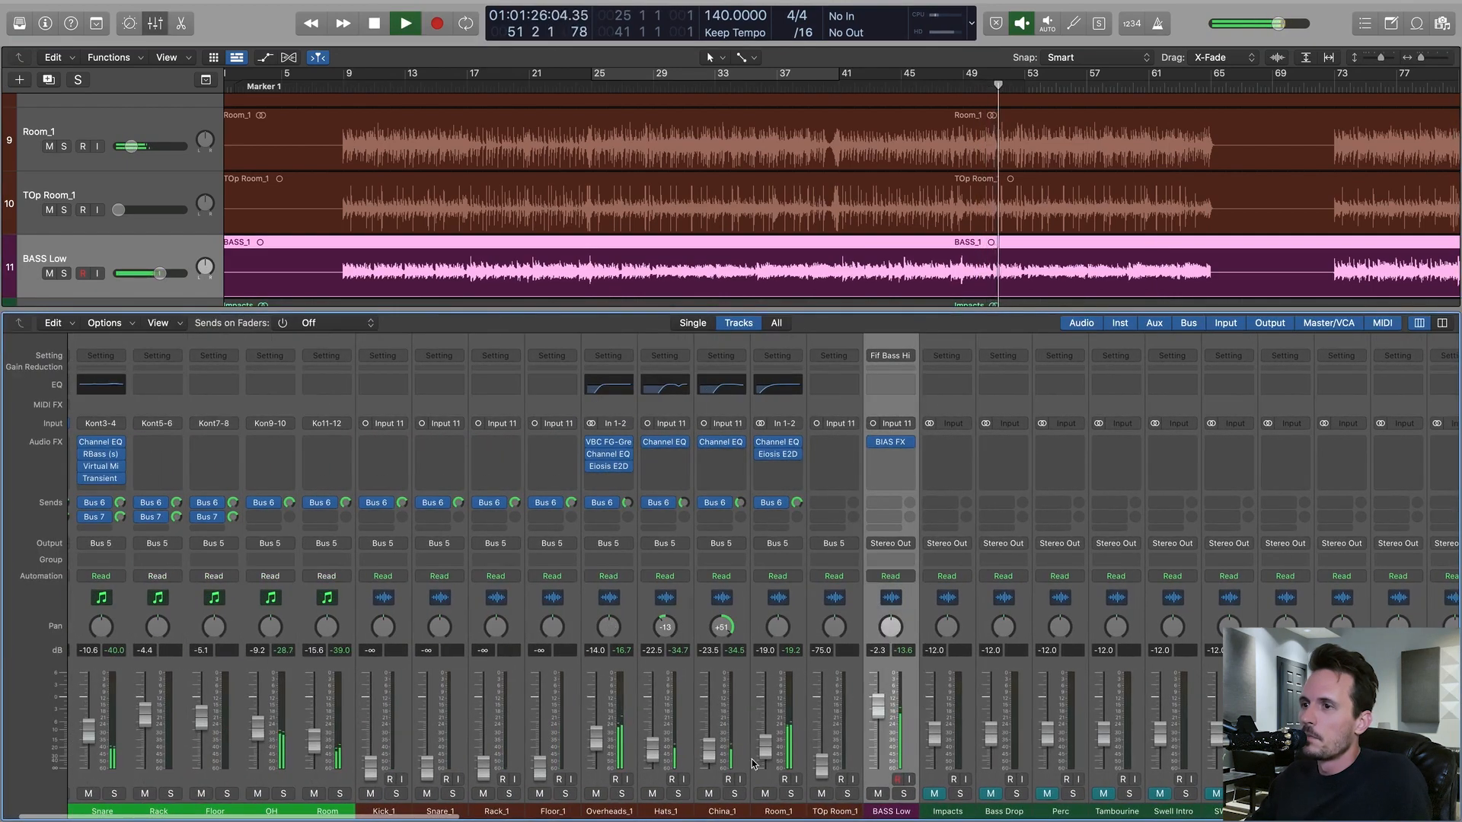
{"action": "scroll", "coordinate": [864, 700], "scroll_direction": "right", "scroll_amount": 3}
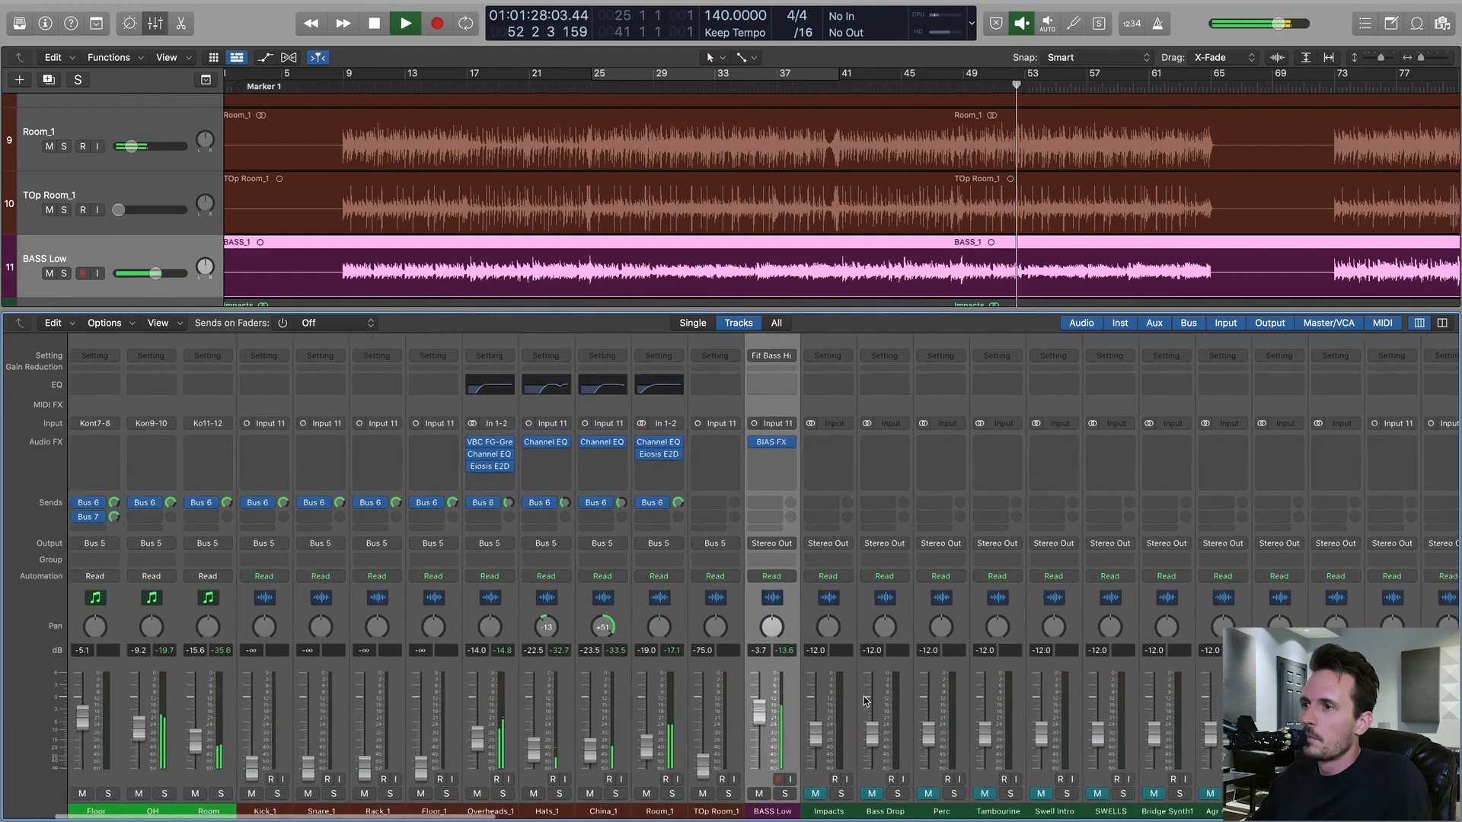
{"action": "scroll", "coordinate": [865, 700], "scroll_direction": "right", "scroll_amount": 3}
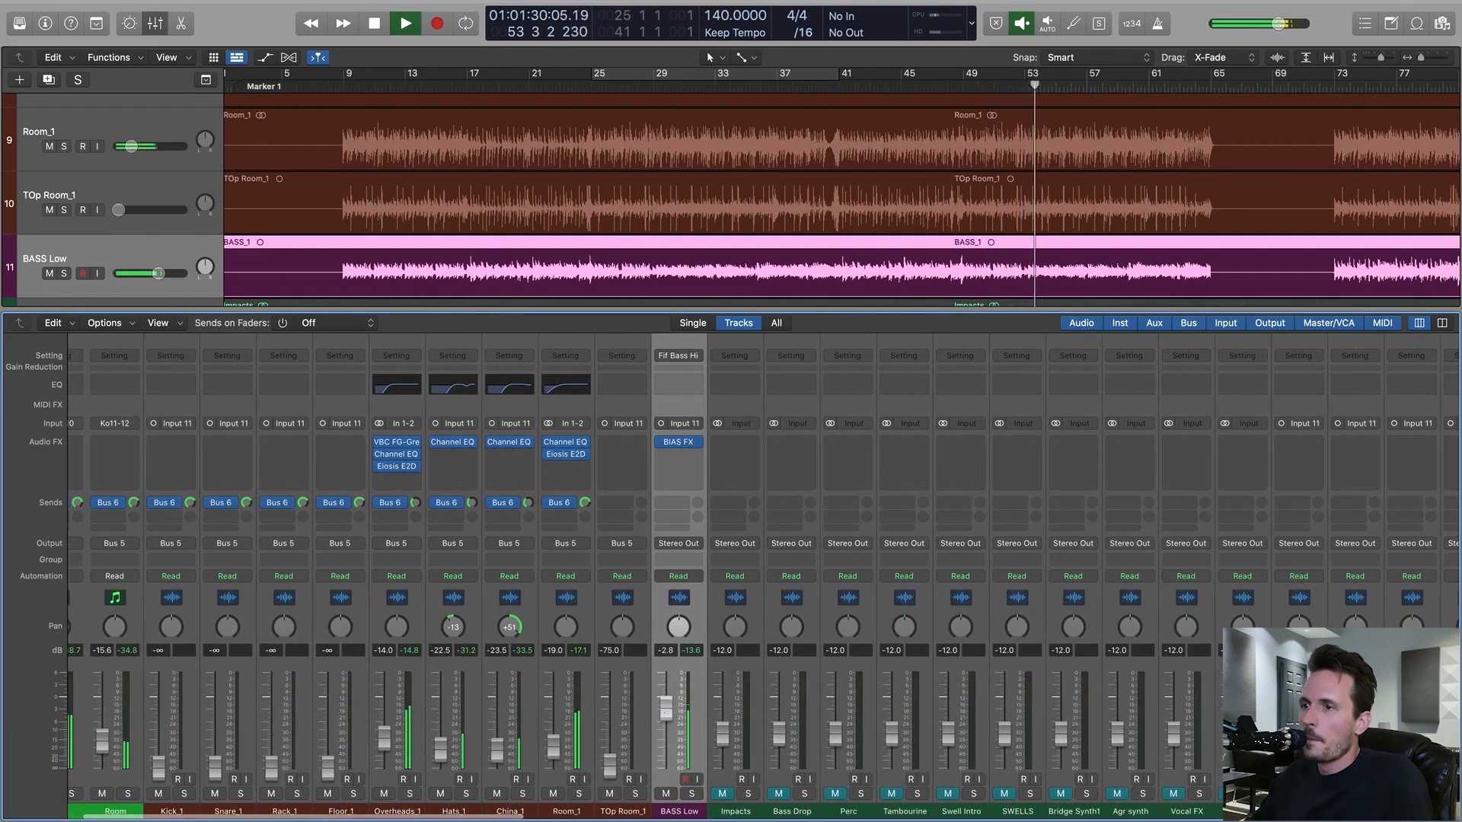
{"action": "left_click_drag", "start_coordinate": [666, 714], "coordinate": [668, 702]}
{"action": "scroll", "coordinate": [902, 733], "scroll_direction": "right", "scroll_amount": 10}
{"action": "scroll", "coordinate": [904, 731], "scroll_direction": "right", "scroll_amount": 10}
{"action": "scroll", "coordinate": [855, 688], "scroll_direction": "left", "scroll_amount": 8}
{"action": "scroll", "coordinate": [855, 689], "scroll_direction": "left", "scroll_amount": 10}
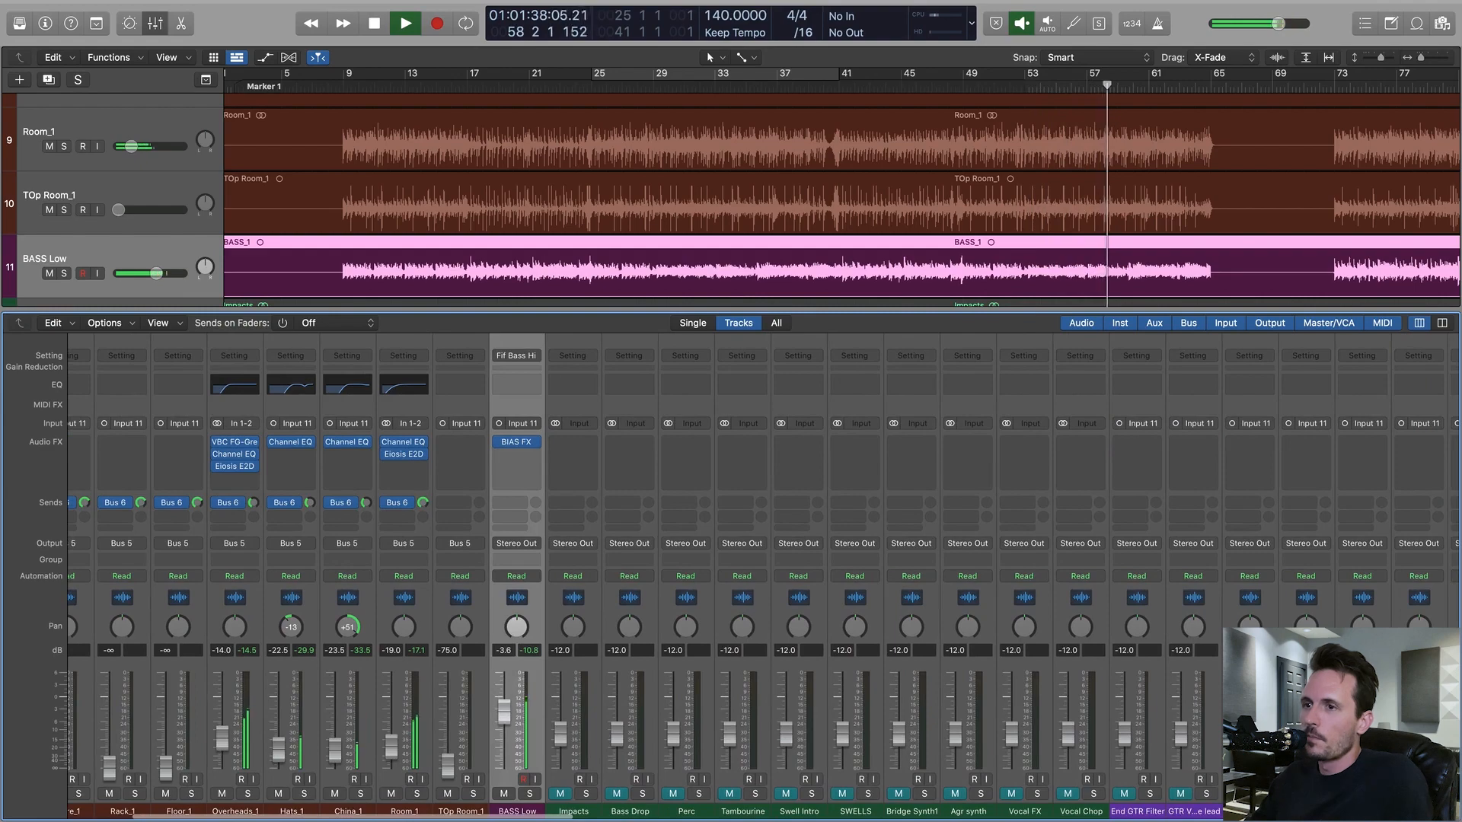
{"action": "scroll", "coordinate": [761, 533], "scroll_direction": "left", "scroll_amount": 5}
{"action": "key", "text": "space"}
- Insert the mono-to-stereo Waves CLA Bass plug-in after BIAS FX on BASS Low and audition it from bar 49
{"action": "left_click", "coordinate": [750, 455]}
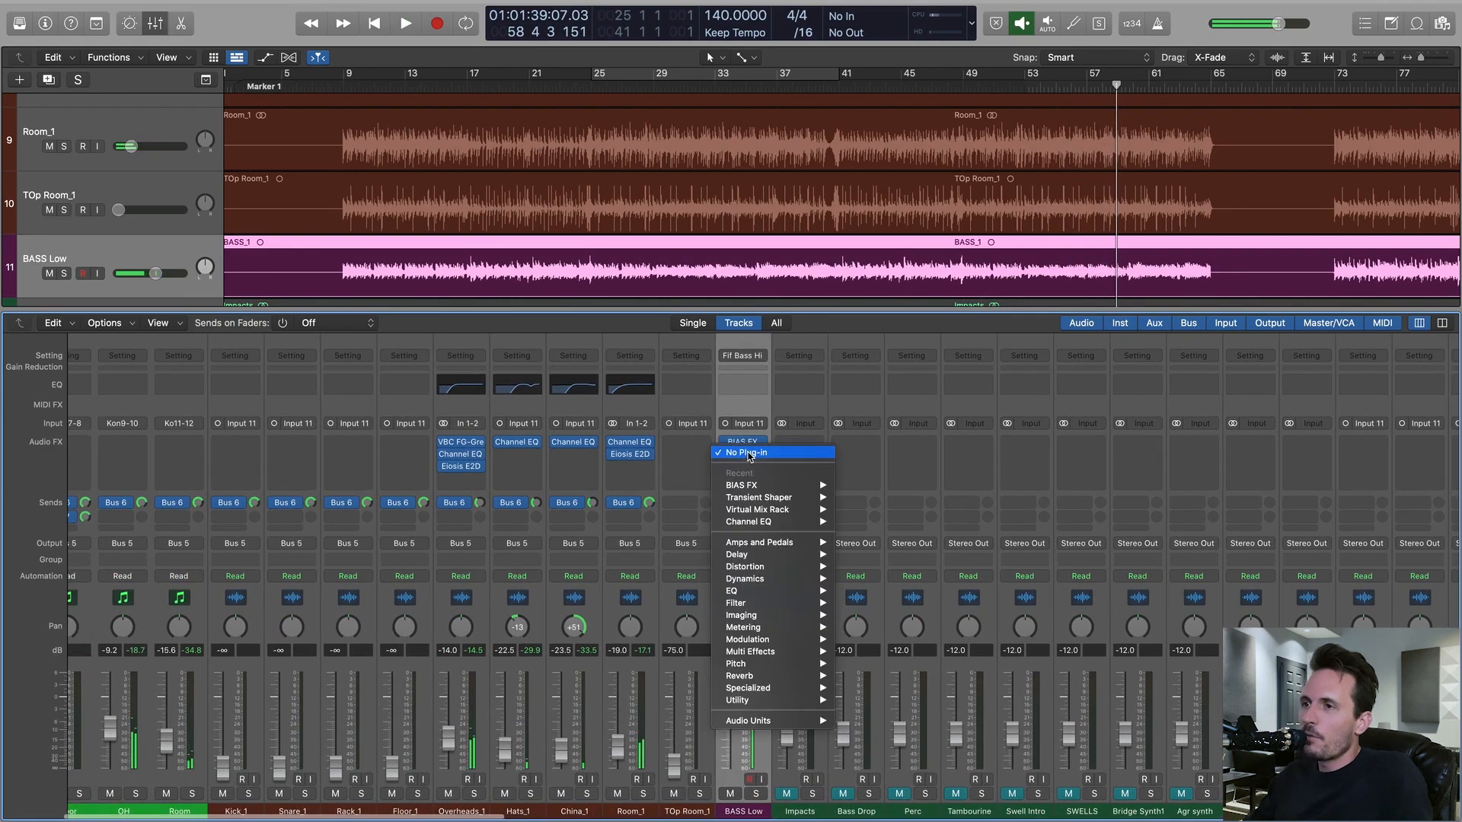
{"action": "mouse_move", "coordinate": [805, 722]}
{"action": "mouse_move", "coordinate": [906, 787]}
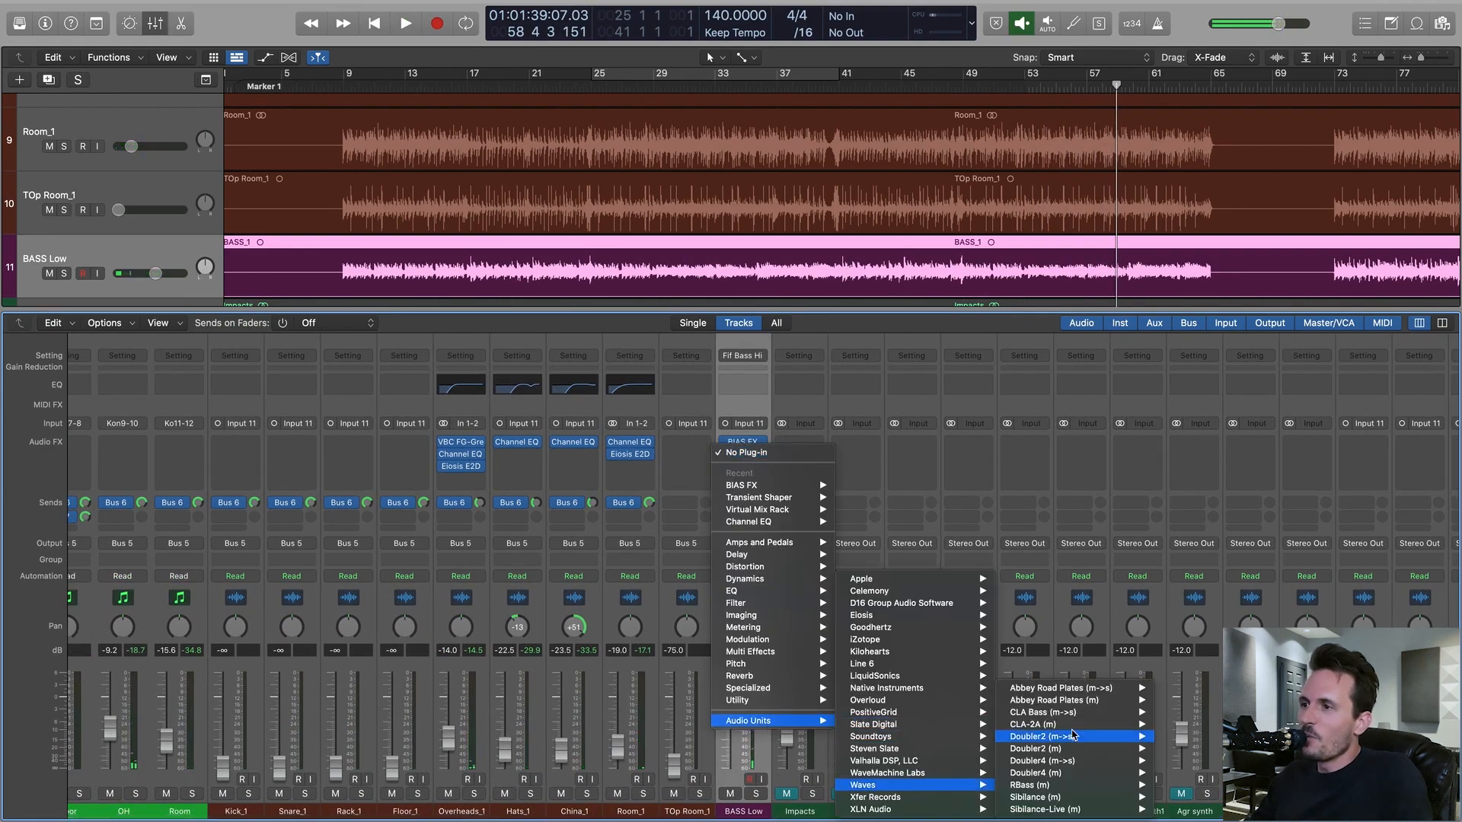
{"action": "mouse_move", "coordinate": [1075, 713]}
{"action": "left_click", "coordinate": [1216, 715]}
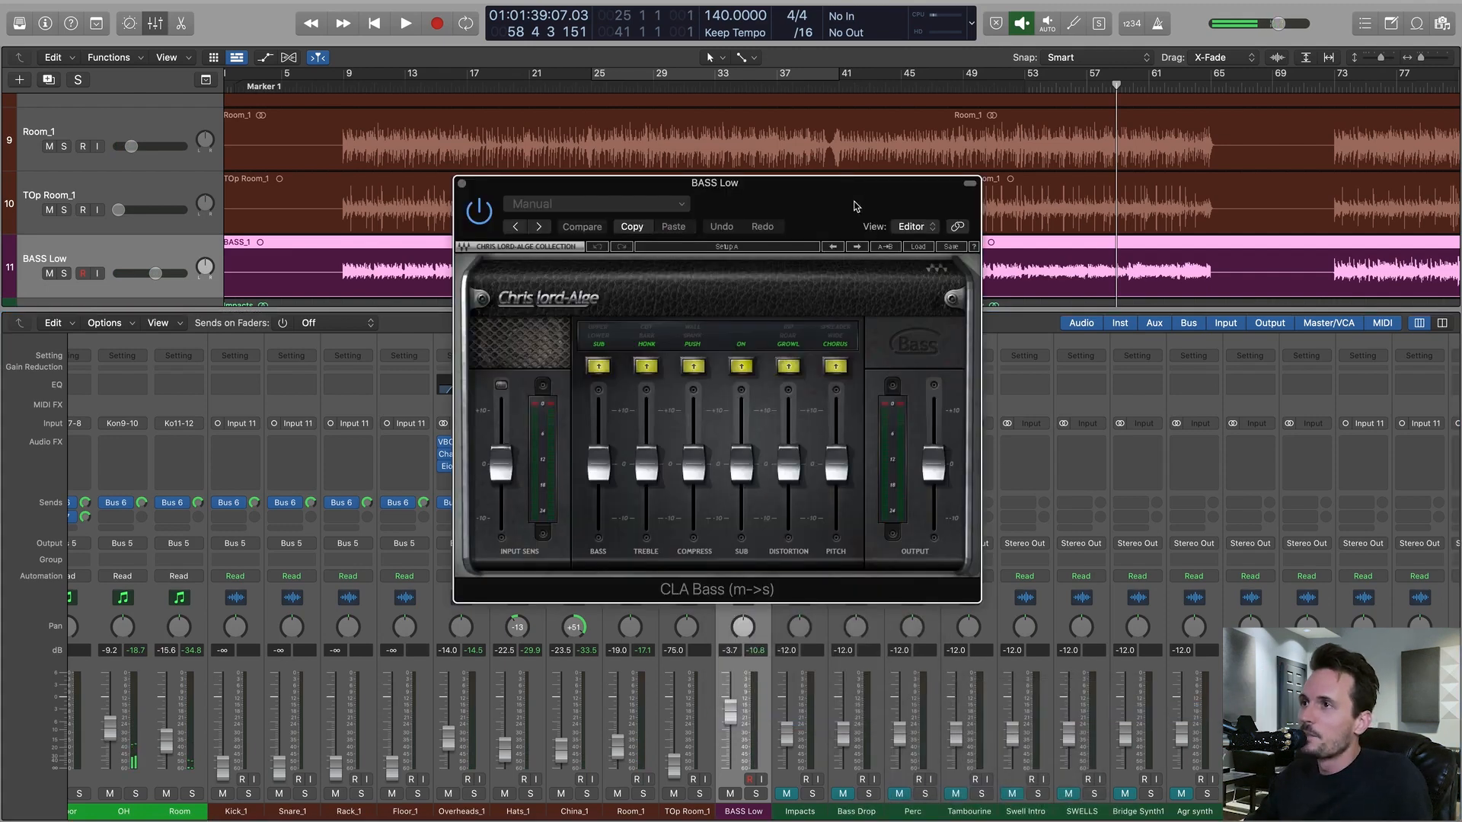
{"action": "left_click", "coordinate": [963, 86]}
{"action": "key", "text": "space"}
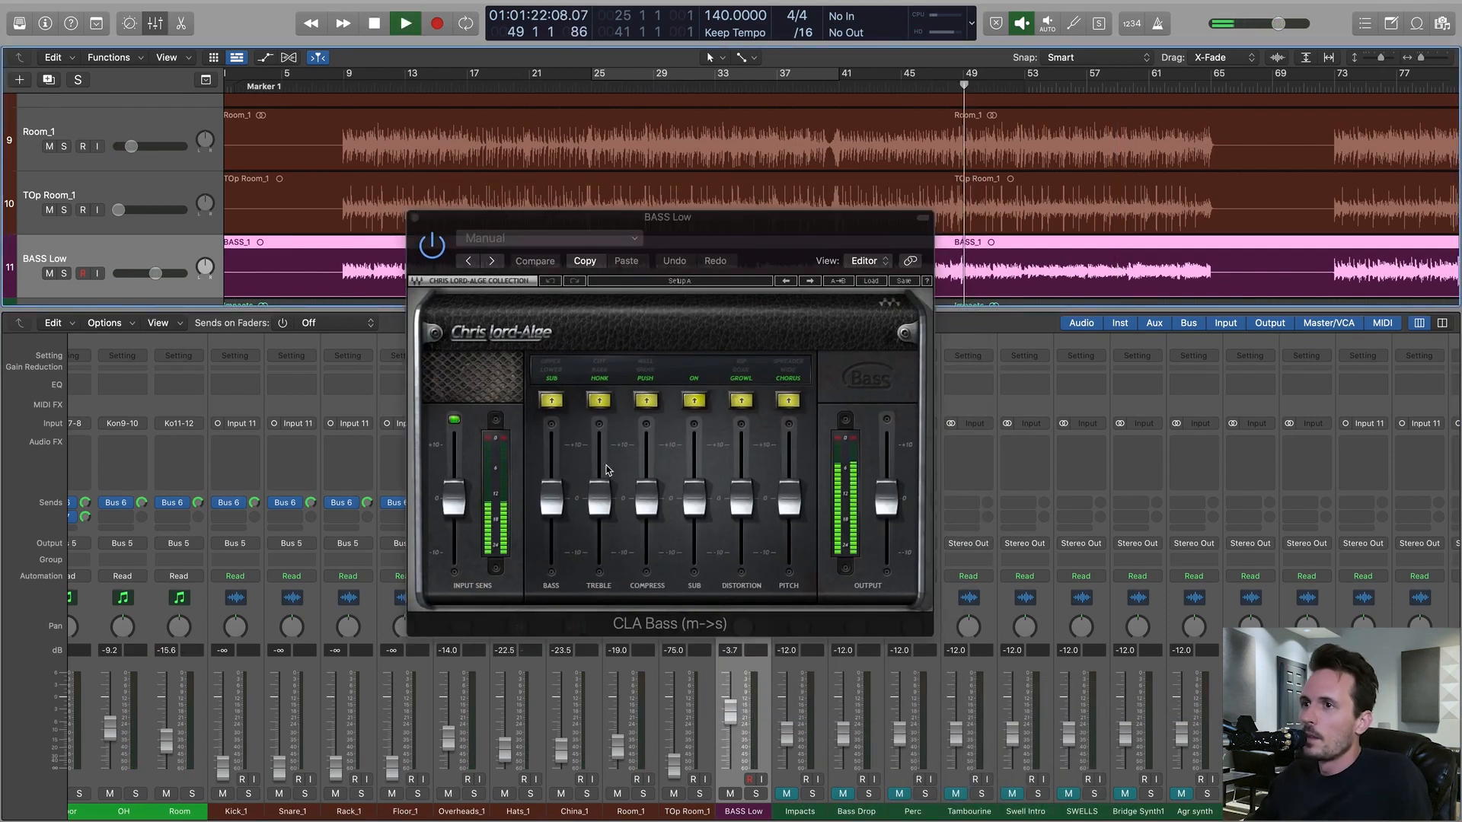
- Switch off the pitch and compression in CLA Bass and pull the sub, distortion and treble faders down to about -10
{"action": "left_click", "coordinate": [788, 401]}
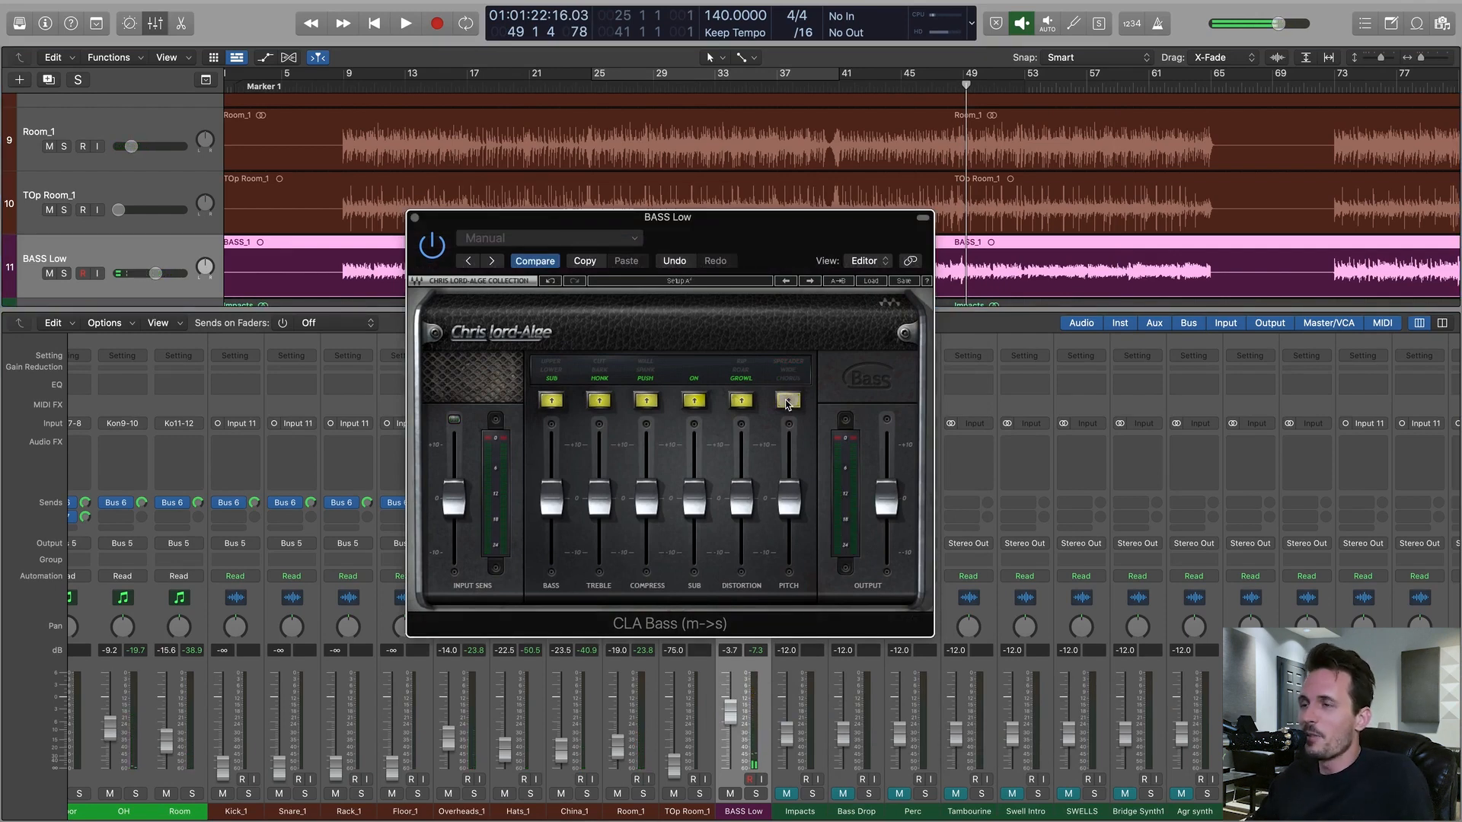
{"action": "left_click_drag", "start_coordinate": [696, 510], "coordinate": [694, 551]}
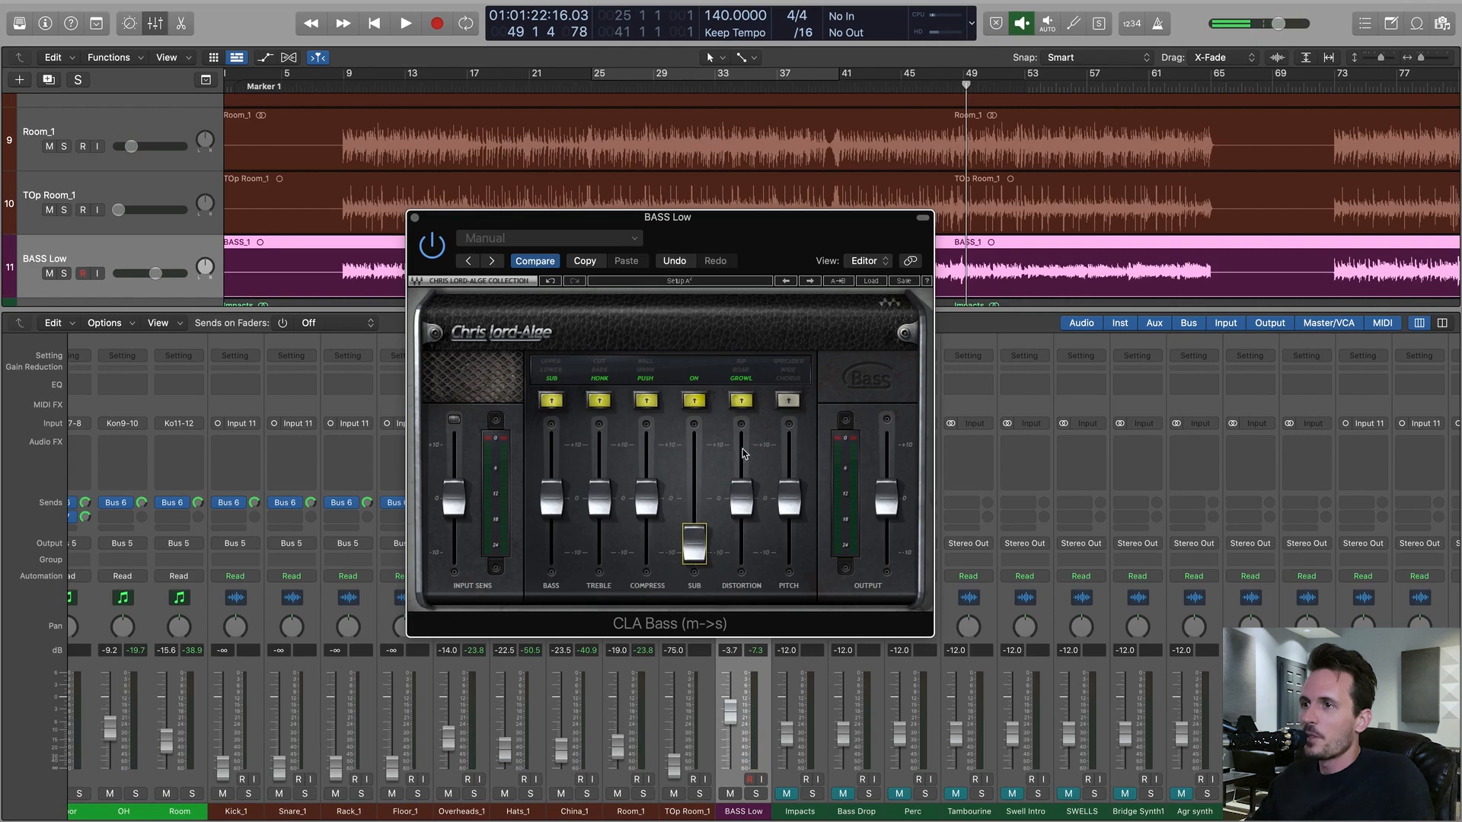
{"action": "left_click_drag", "start_coordinate": [741, 501], "coordinate": [737, 546]}
{"action": "left_click", "coordinate": [696, 543]}
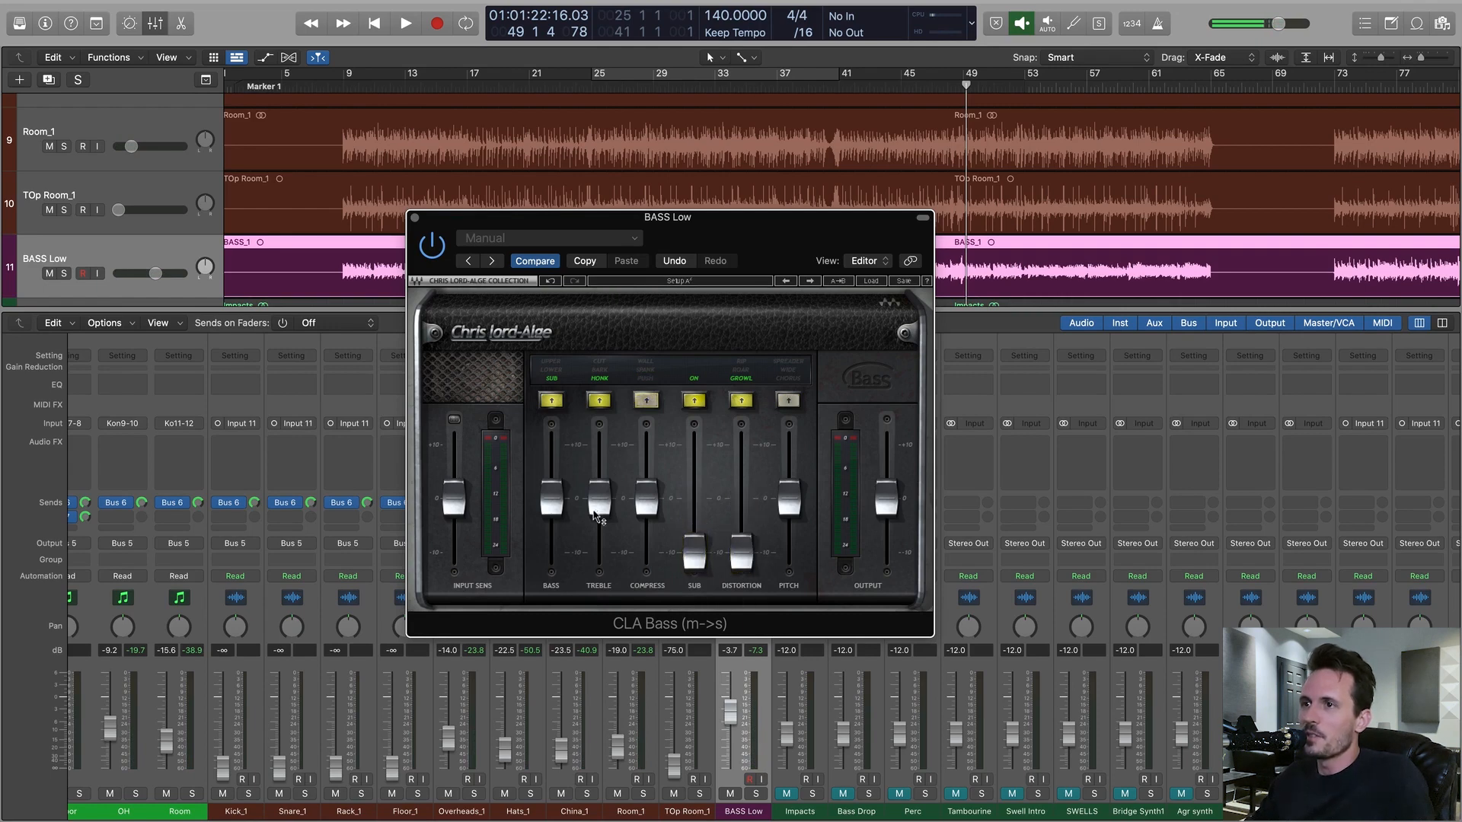
{"action": "left_click_drag", "start_coordinate": [598, 516], "coordinate": [595, 542]}
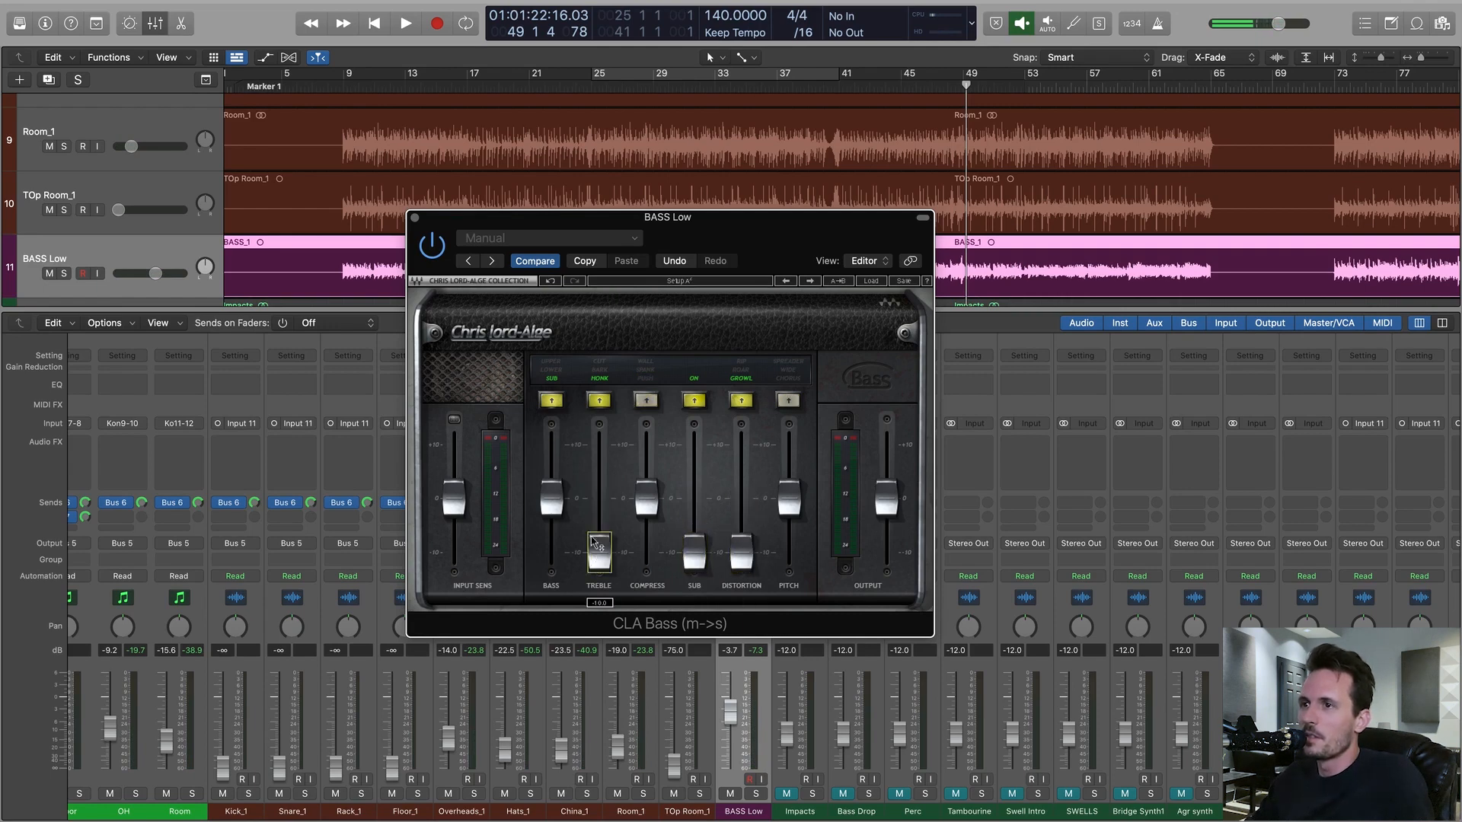
- Raise the CLA Bass bass fader, switch its mode to Lower and bring the sub fader partly back up during playback
{"action": "key", "text": "space"}
{"action": "left_click_drag", "start_coordinate": [551, 499], "coordinate": [551, 459]}
{"action": "left_click", "coordinate": [552, 400]}
{"action": "left_click", "coordinate": [551, 400]}
{"action": "left_click_drag", "start_coordinate": [694, 549], "coordinate": [694, 513]}
{"action": "key", "text": "space"}
- Replay from bar 50, keep the distortion fader at its lowest setting and bring the treble fader partly back up
{"action": "left_click_drag", "start_coordinate": [822, 234], "coordinate": [788, 272]}
{"action": "left_click", "coordinate": [976, 90]}
{"action": "key", "text": "space"}
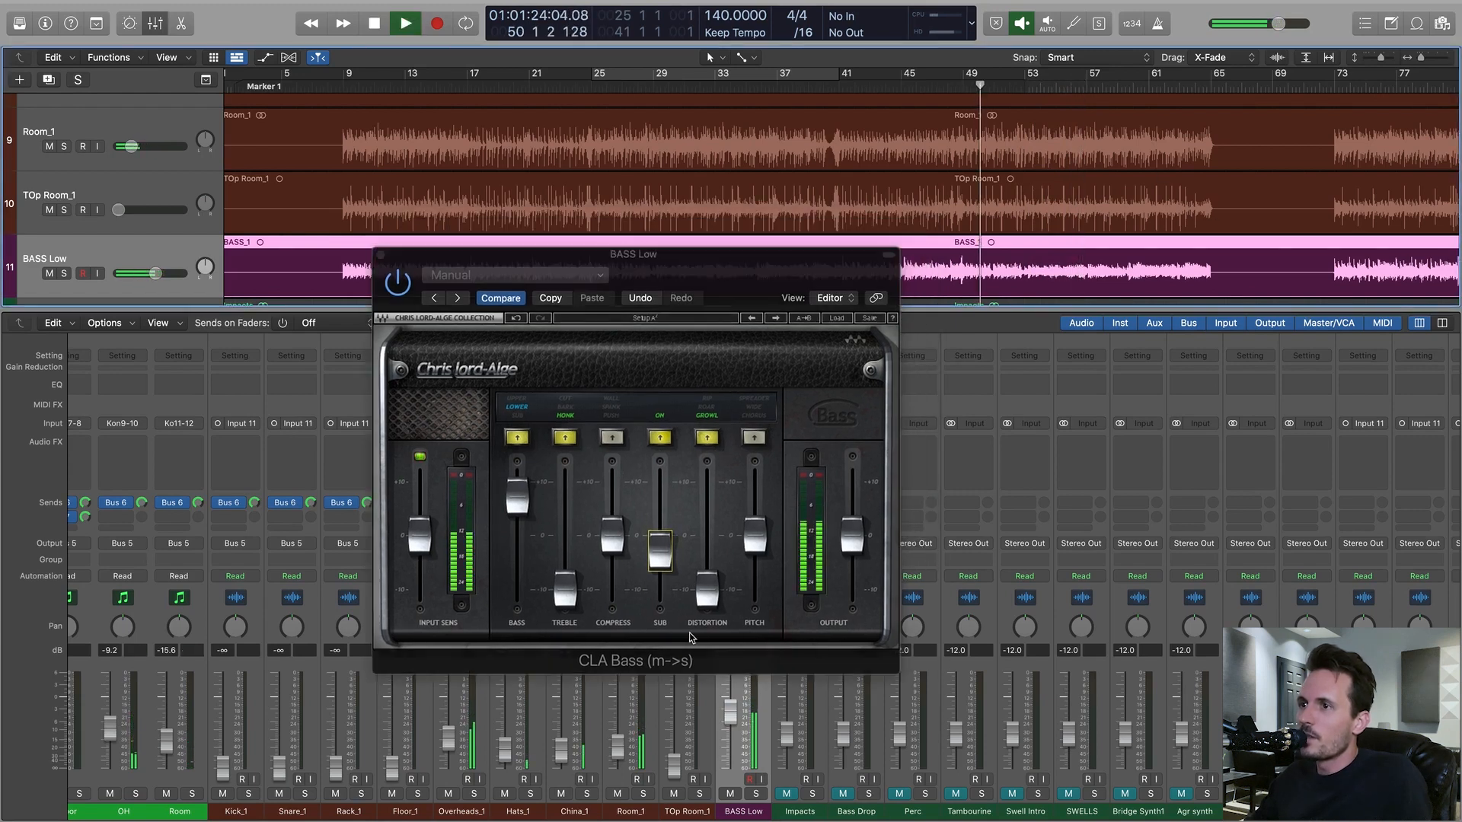
{"action": "mouse_move", "coordinate": [707, 590]}
{"action": "left_mouse_down"}
{"action": "mouse_move", "coordinate": [707, 496]}
{"action": "mouse_move", "coordinate": [706, 589]}
{"action": "left_mouse_up"}
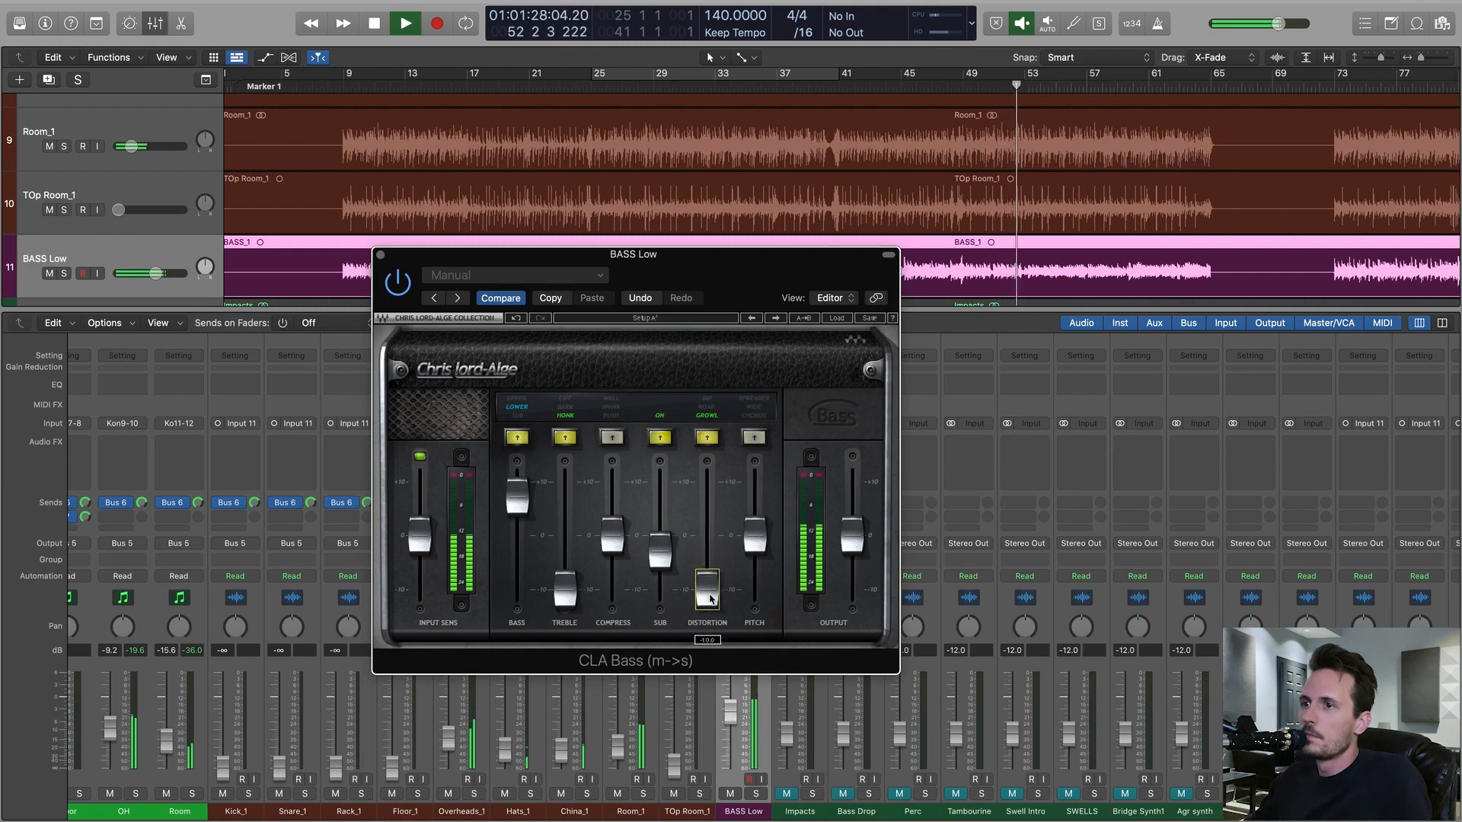
{"action": "left_click_drag", "start_coordinate": [564, 590], "coordinate": [565, 547]}
{"action": "key", "text": "space"}
- Switch the CLA Bass distortion from Growl to the red mode and replay from bar 49
{"action": "left_click", "coordinate": [707, 442]}
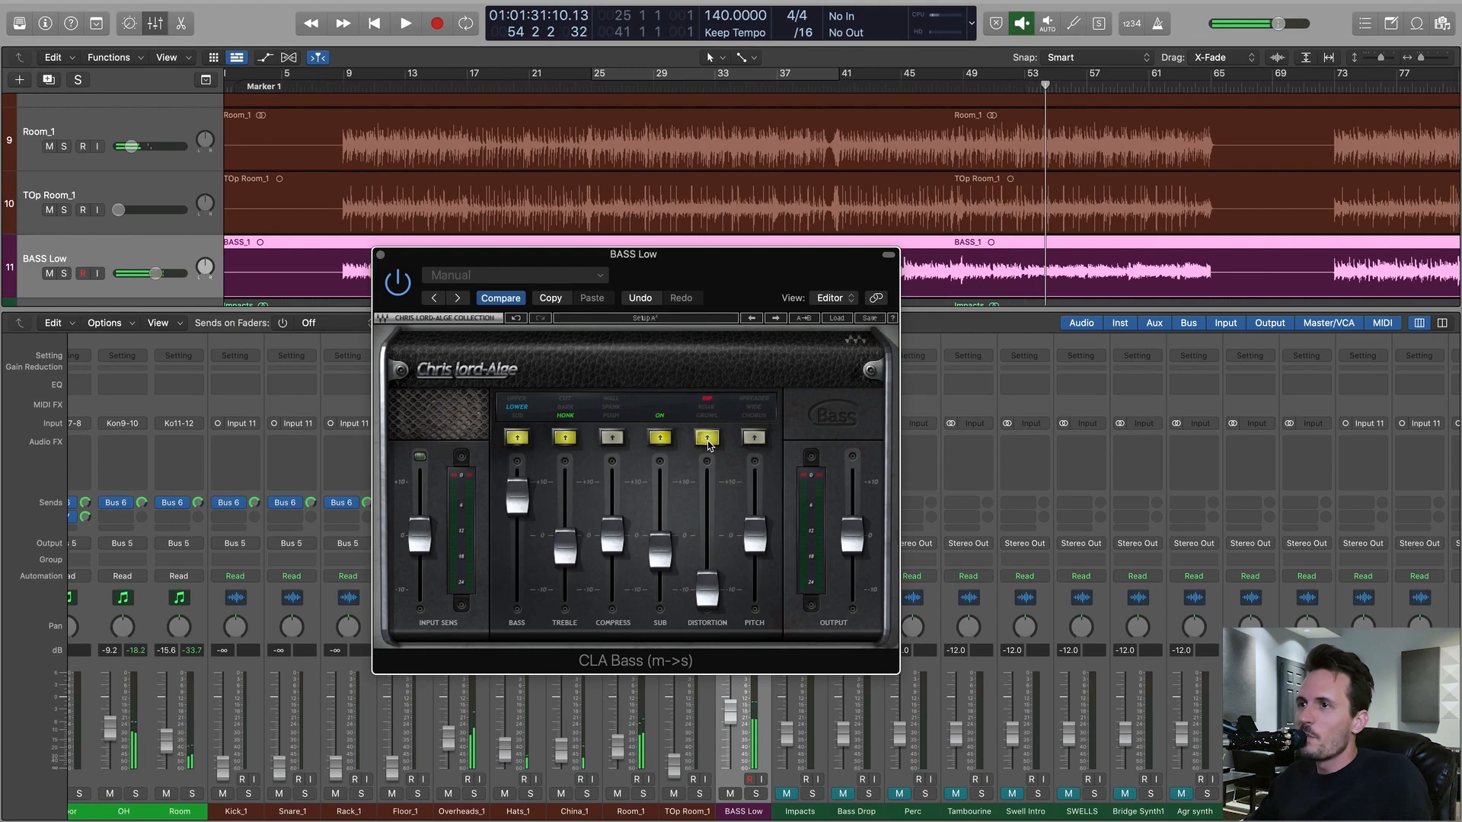
{"action": "left_click_drag", "start_coordinate": [787, 263], "coordinate": [763, 257]}
{"action": "left_click", "coordinate": [967, 91]}
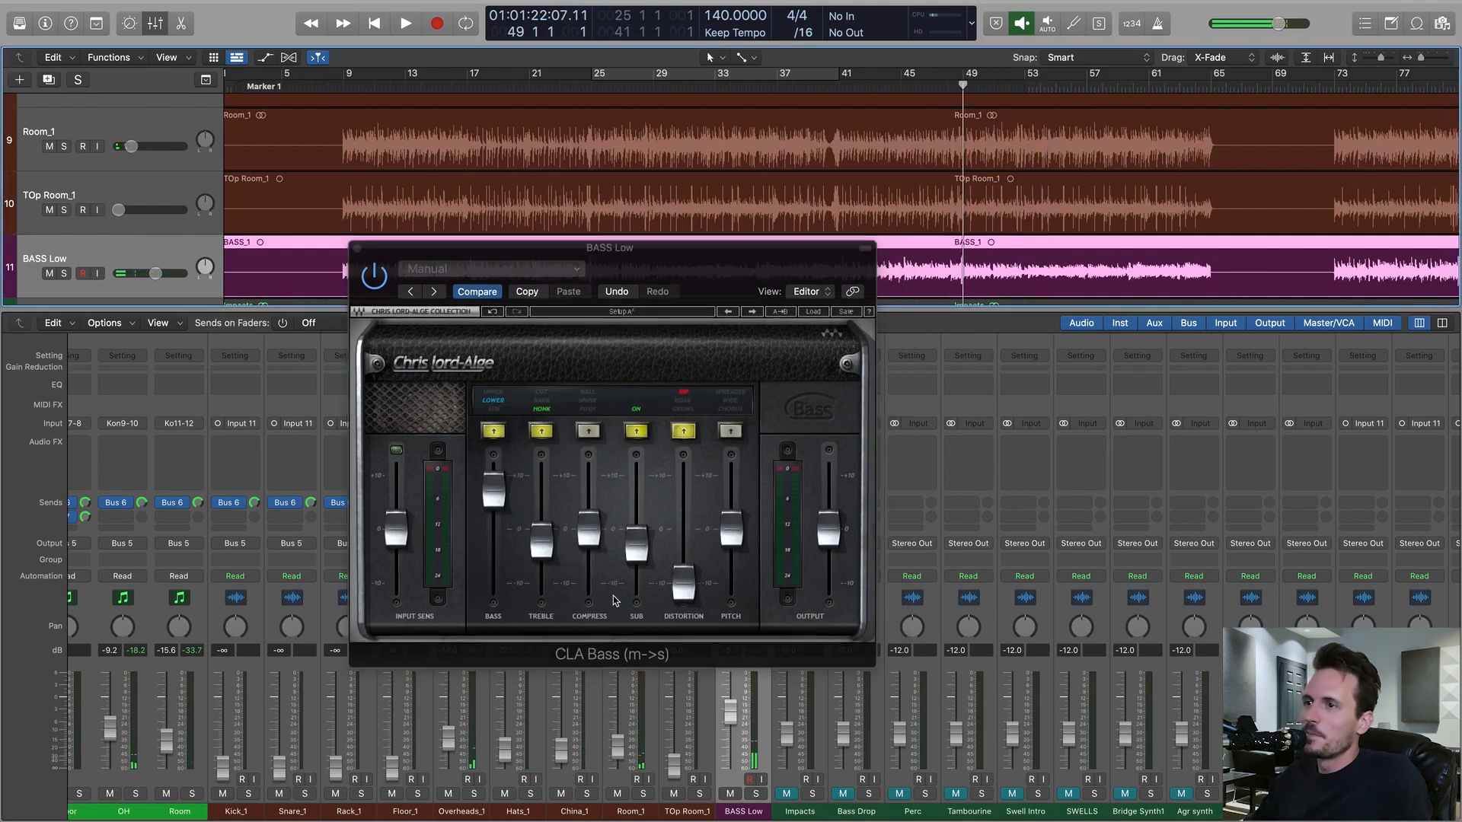
{"action": "key", "text": "space"}
- Audition higher distortion levels, set the distortion fader just above its minimum and lower the treble fader slightly
{"action": "left_click_drag", "start_coordinate": [683, 586], "coordinate": [683, 503]}
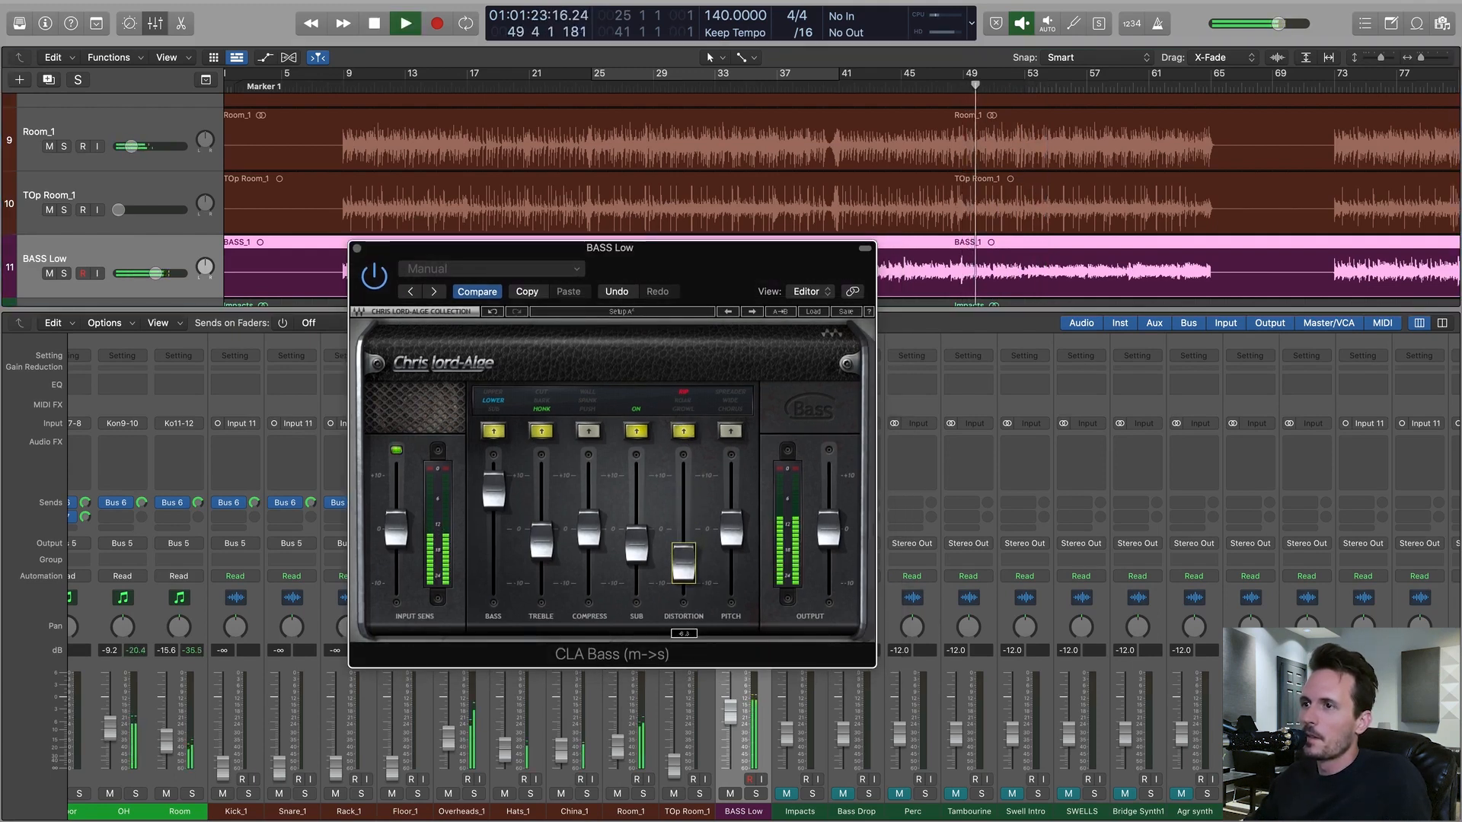
{"action": "left_click_drag", "start_coordinate": [683, 572], "coordinate": [683, 591]}
{"action": "left_click_drag", "start_coordinate": [546, 554], "coordinate": [546, 572]}
{"action": "left_click", "coordinate": [683, 576]}
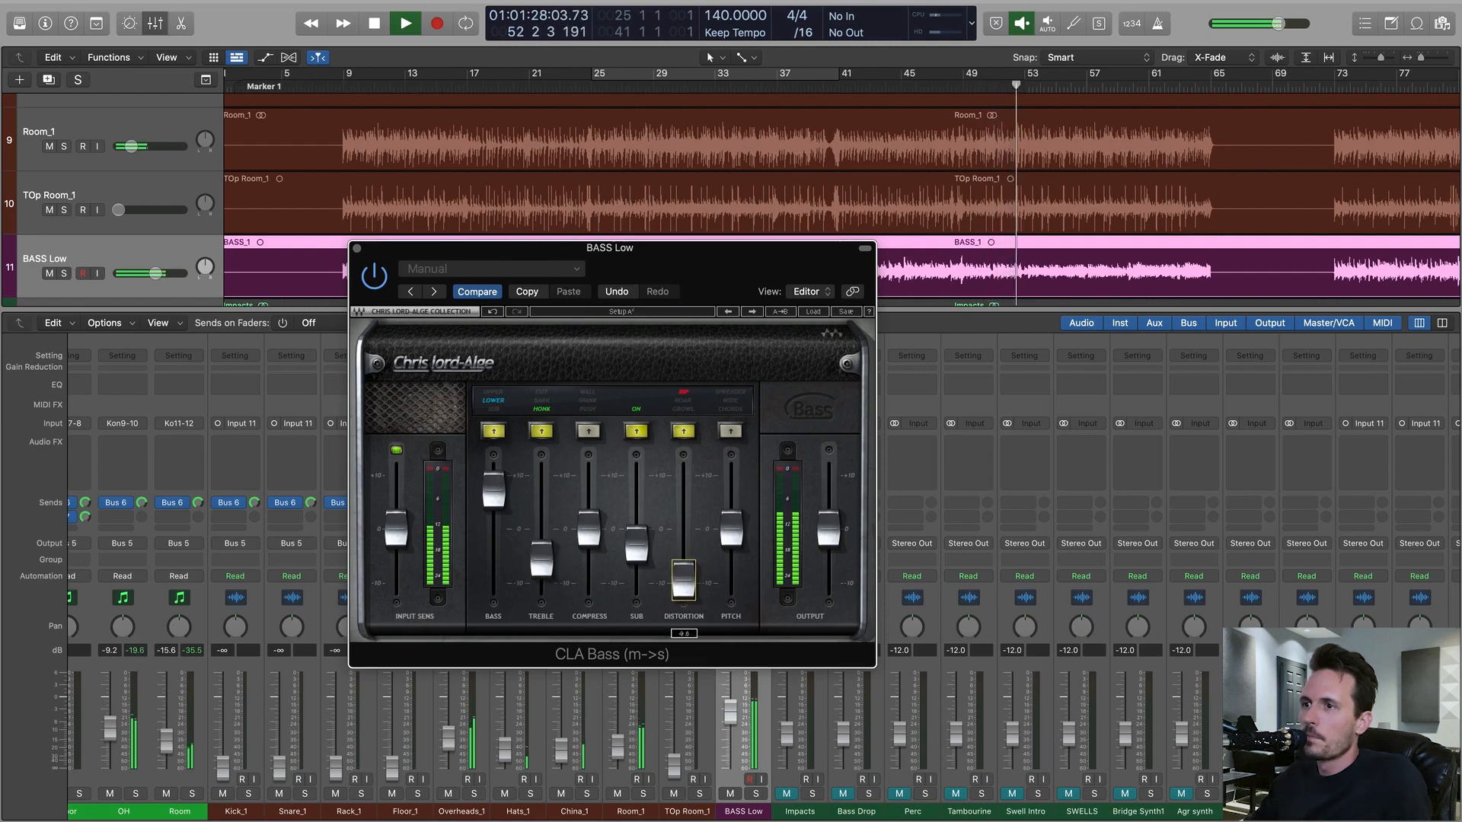
- Close CLA Bass, add a Channel EQ after it on the BASS Low channel and replay from about bar 52
{"action": "left_click", "coordinate": [356, 248]}
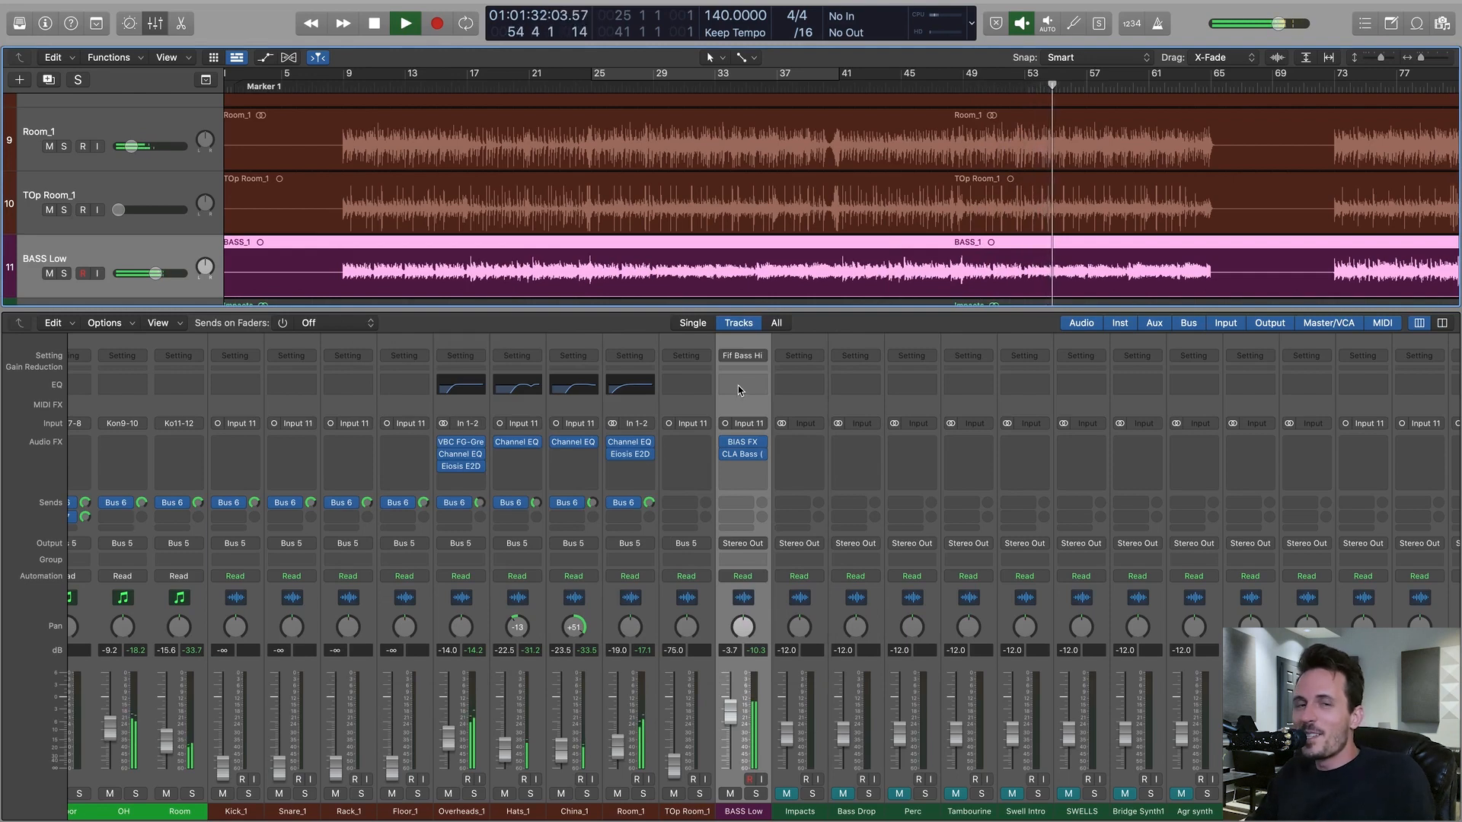
{"action": "key", "text": "space"}
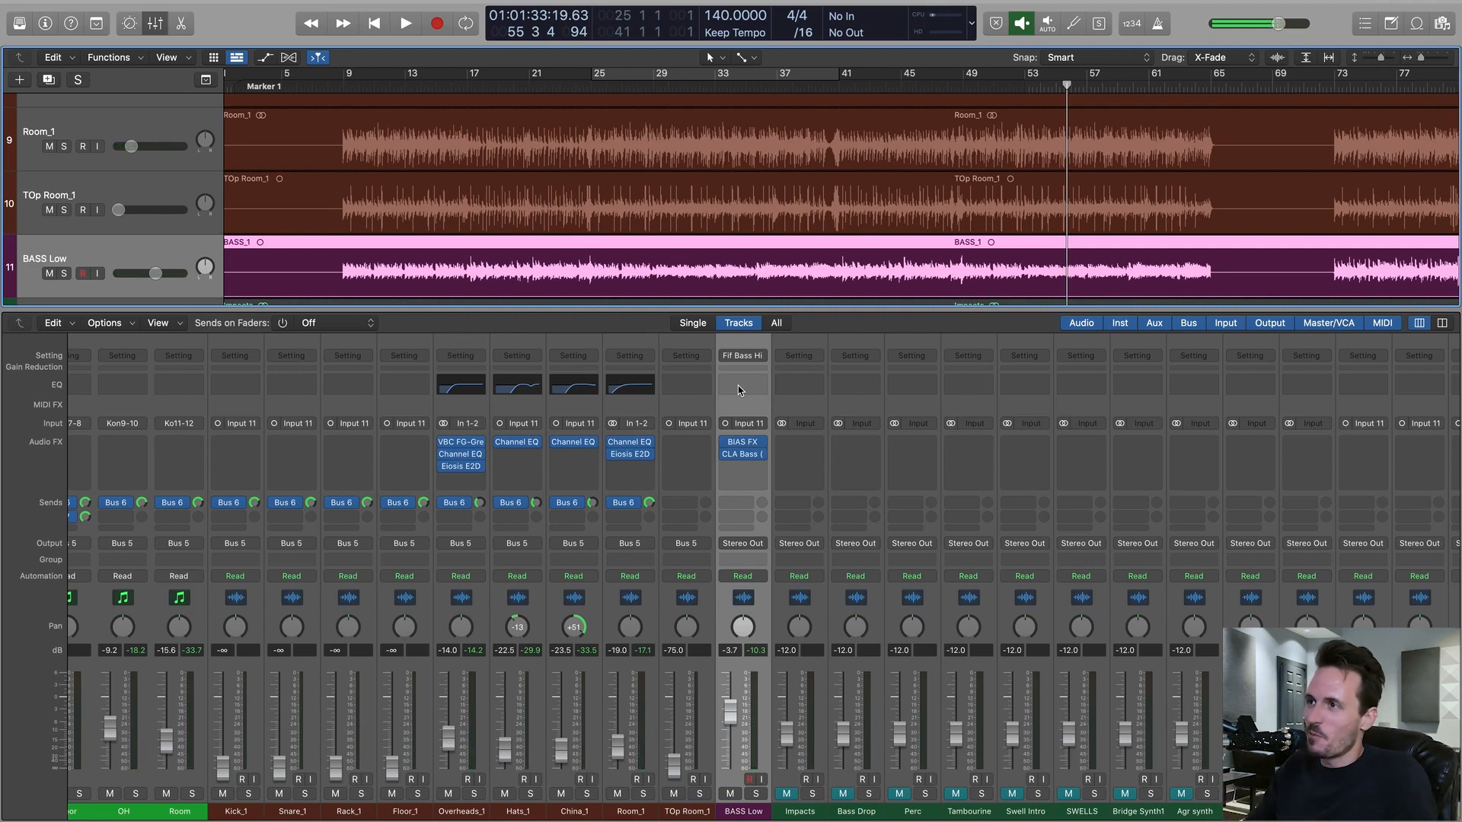
{"action": "key", "text": "space"}
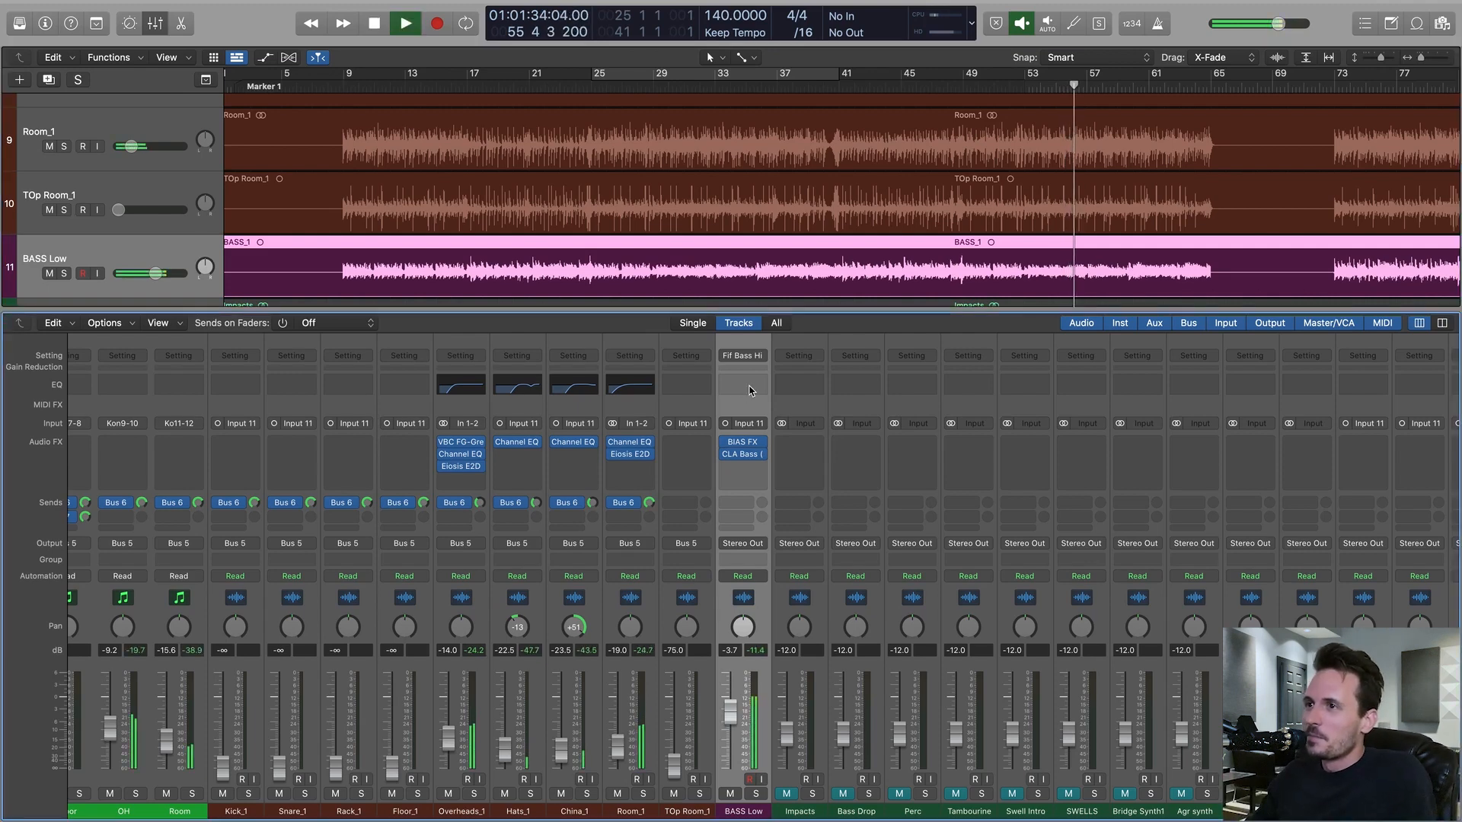
{"action": "double_click", "coordinate": [737, 385]}
{"action": "left_click", "coordinate": [927, 360]}
{"action": "left_click_drag", "start_coordinate": [956, 195], "coordinate": [828, 233]}
{"action": "left_click", "coordinate": [1023, 88]}
{"action": "key", "text": "space"}
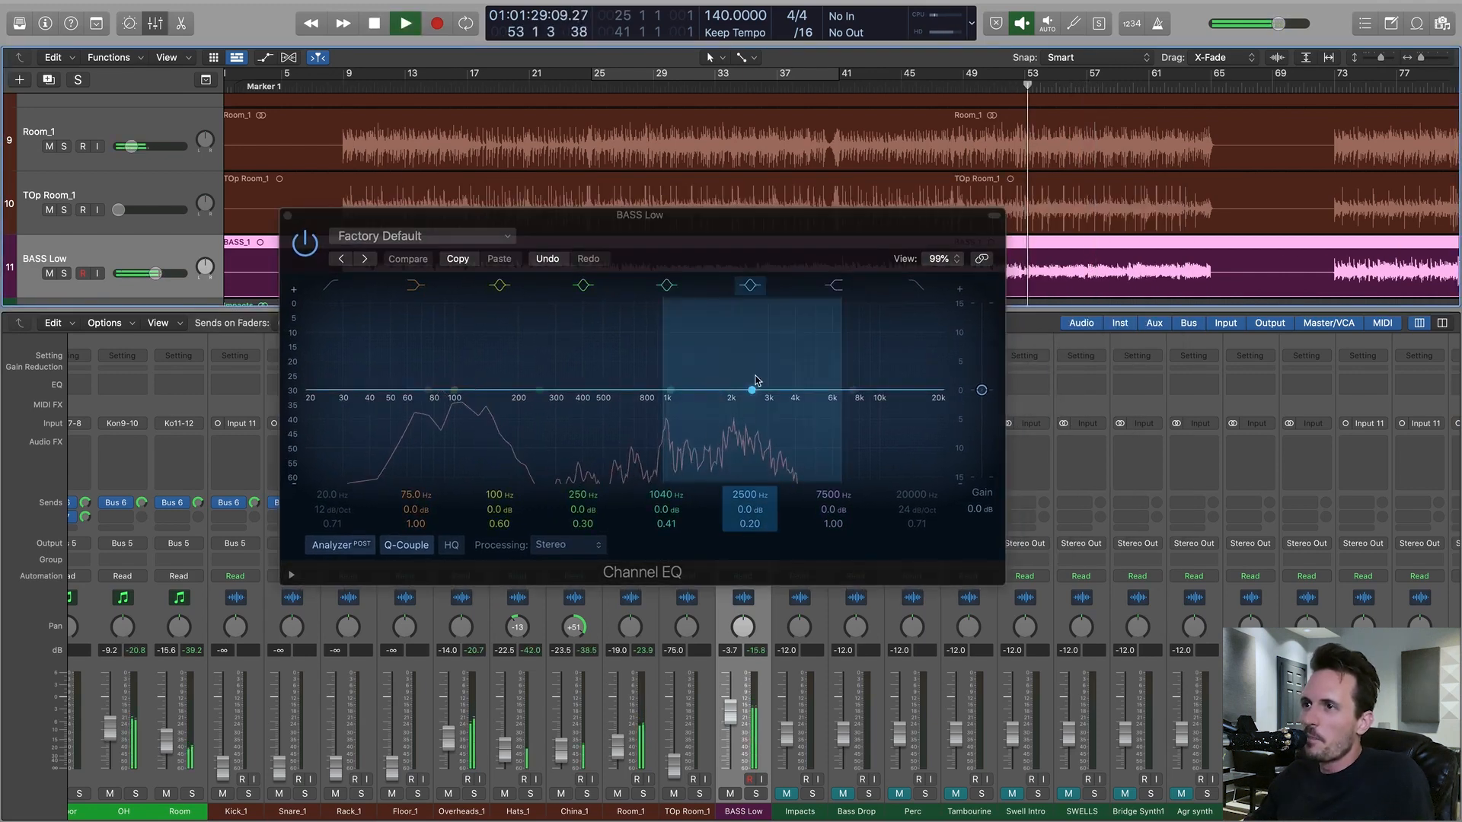
- Lower the upper-mid band around 2100 Hz and the high shelf at 8200 Hz in BASS Low's EQ, and replay from about bar 29
{"action": "left_click", "coordinate": [752, 390]}
{"action": "left_click_drag", "start_coordinate": [840, 400], "coordinate": [872, 416]}
{"action": "key", "text": "space"}
{"action": "left_click_drag", "start_coordinate": [671, 85], "coordinate": [655, 87]}
{"action": "left_click_drag", "start_coordinate": [782, 236], "coordinate": [780, 236]}
{"action": "key", "text": "space"}
- Set BASS Low's EQ bands to +0.8 dB at 720 Hz, -3.3 dB at 1070 Hz and +3.5 dB at 4400 Hz, and close the EQ
{"action": "left_click_drag", "start_coordinate": [538, 391], "coordinate": [667, 455]}
{"action": "left_click_drag", "start_coordinate": [452, 391], "coordinate": [634, 387]}
{"action": "left_click_drag", "start_coordinate": [734, 416], "coordinate": [669, 435]}
{"action": "left_click_drag", "start_coordinate": [809, 339], "coordinate": [798, 344]}
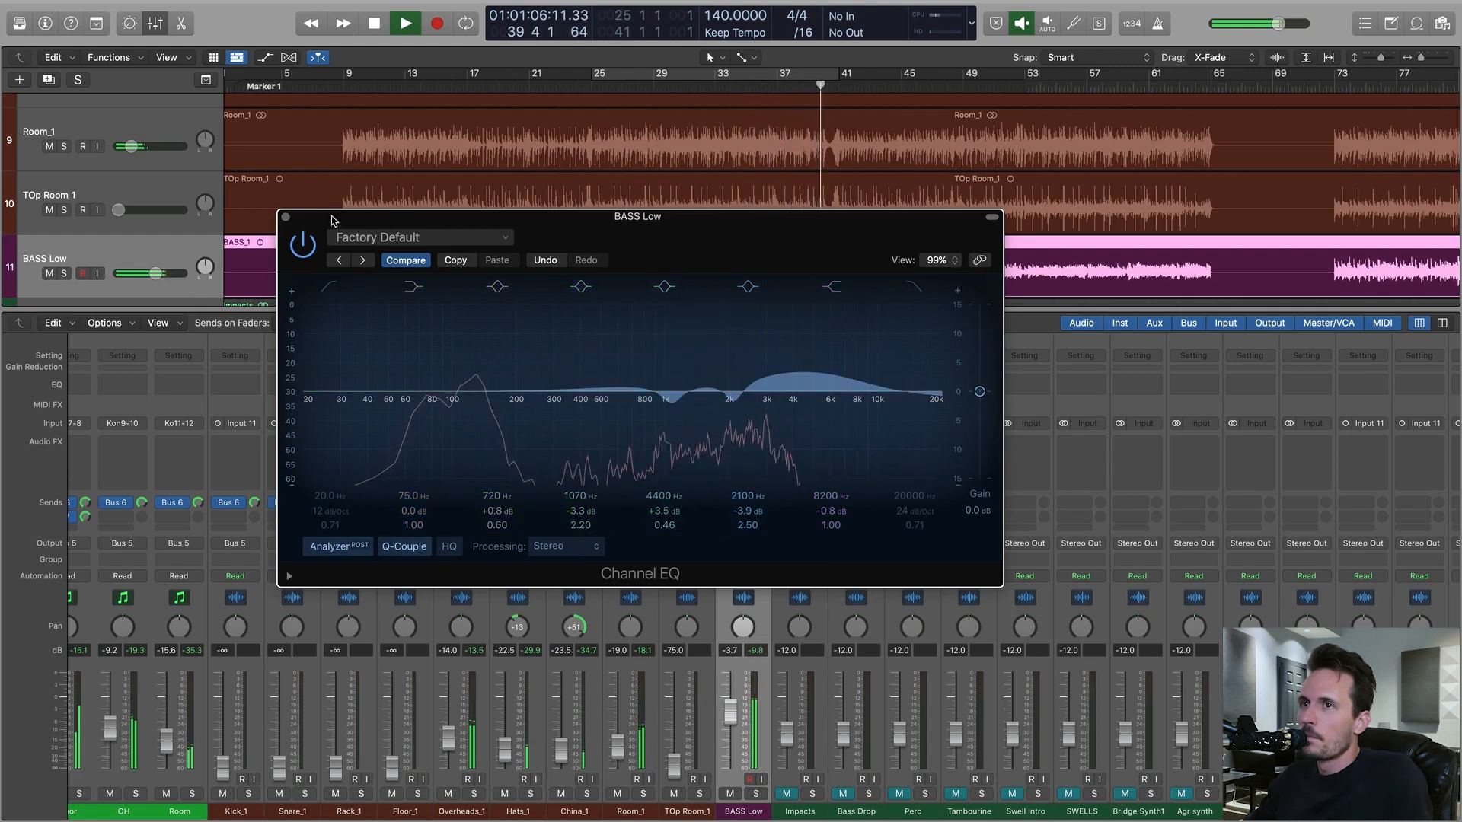
{"action": "left_click", "coordinate": [285, 217]}
- Check the bus channels, raise the BASS Low fader to -3.4 dB and stop playback
{"action": "scroll", "coordinate": [910, 715], "scroll_direction": "right", "scroll_amount": 5}
{"action": "scroll", "coordinate": [909, 715], "scroll_direction": "right", "scroll_amount": 10}
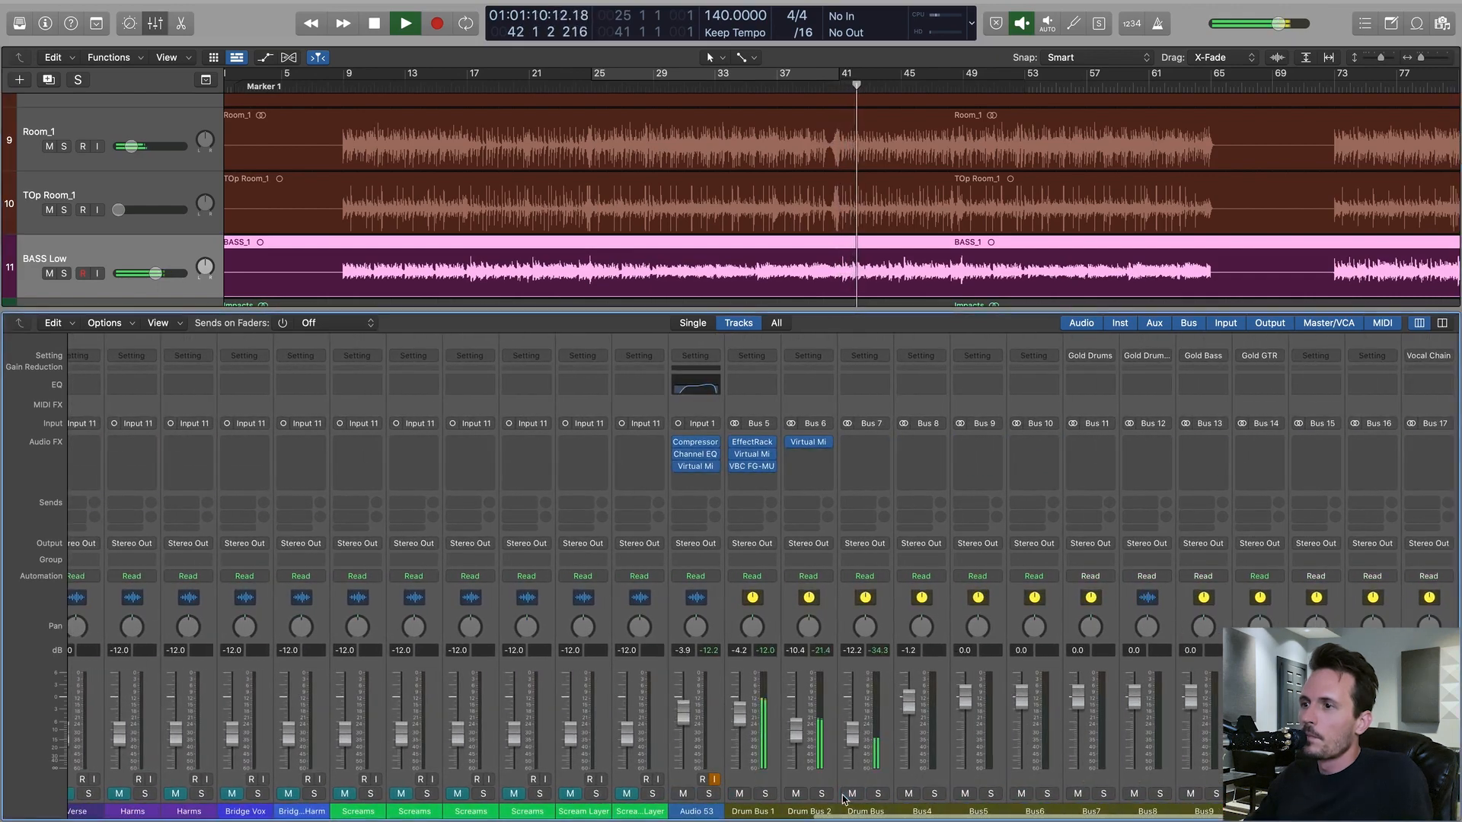
{"action": "scroll", "coordinate": [883, 753], "scroll_direction": "left", "scroll_amount": 15}
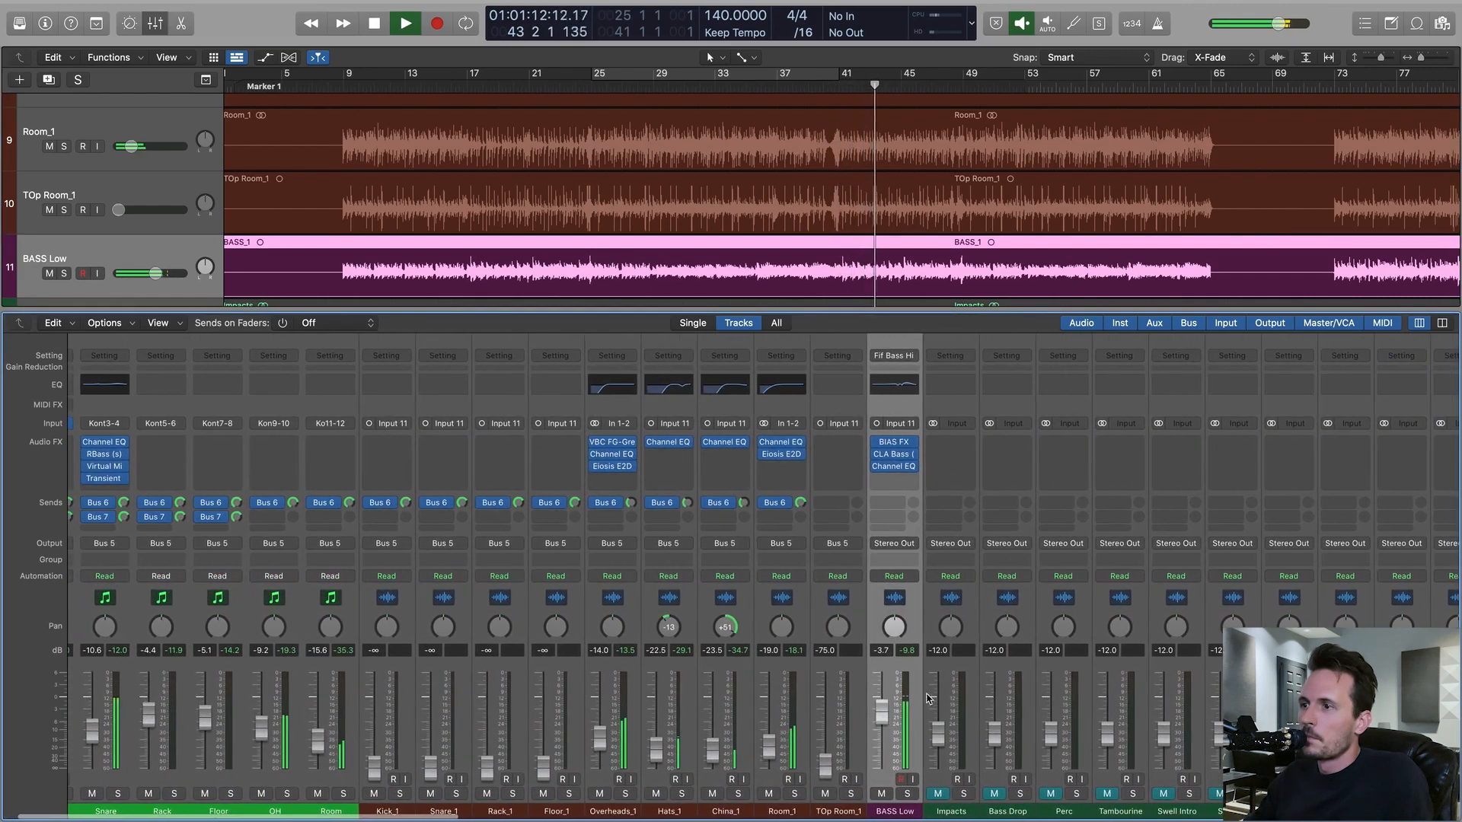
{"action": "scroll", "coordinate": [927, 698], "scroll_direction": "right", "scroll_amount": 5}
{"action": "key", "text": "space"}
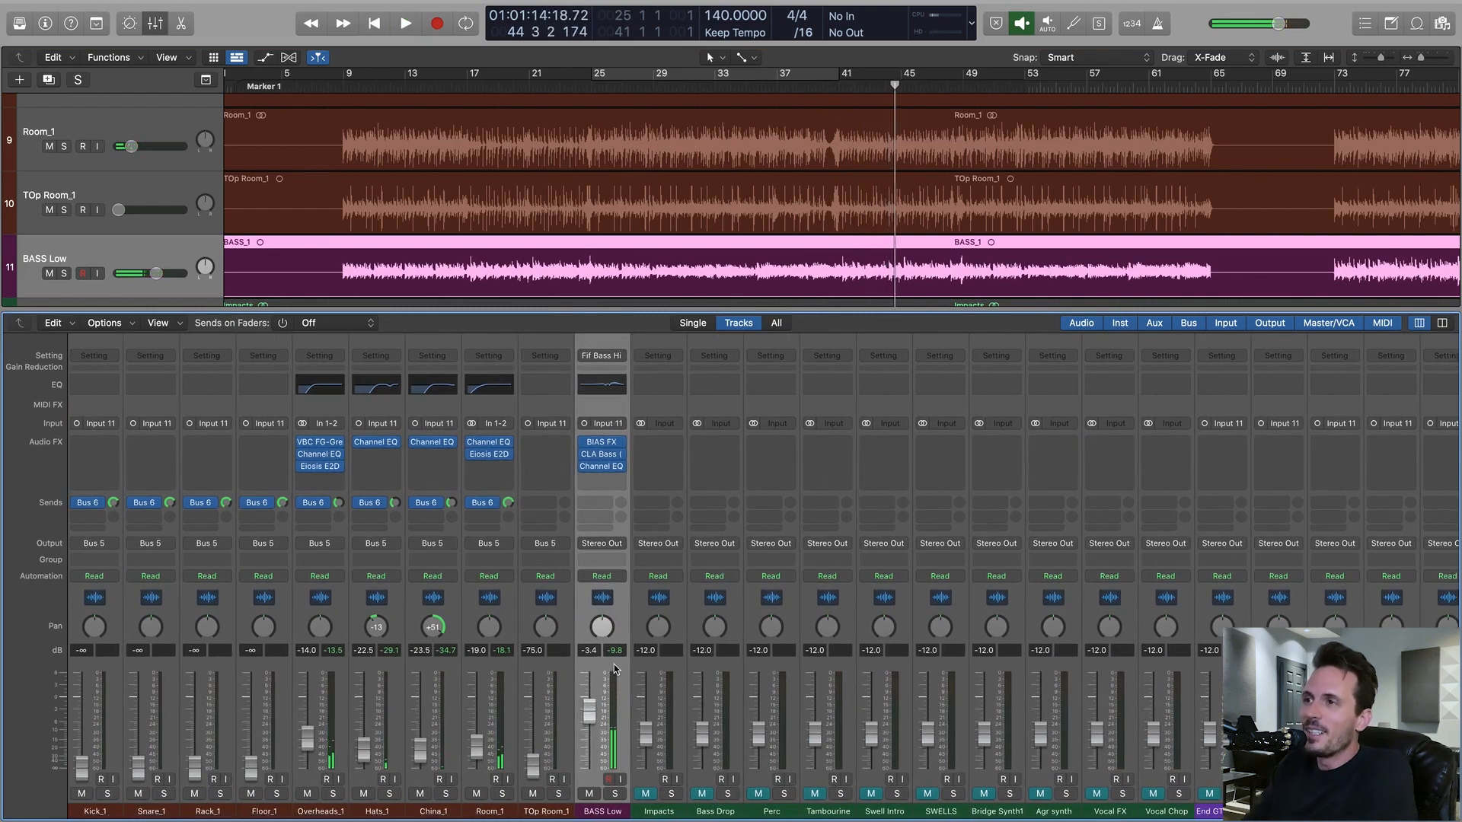
- Duplicate the BASS Low track, copy its audio region onto the duplicate and rename the duplicate BASS Hi
{"action": "key", "text": "x"}
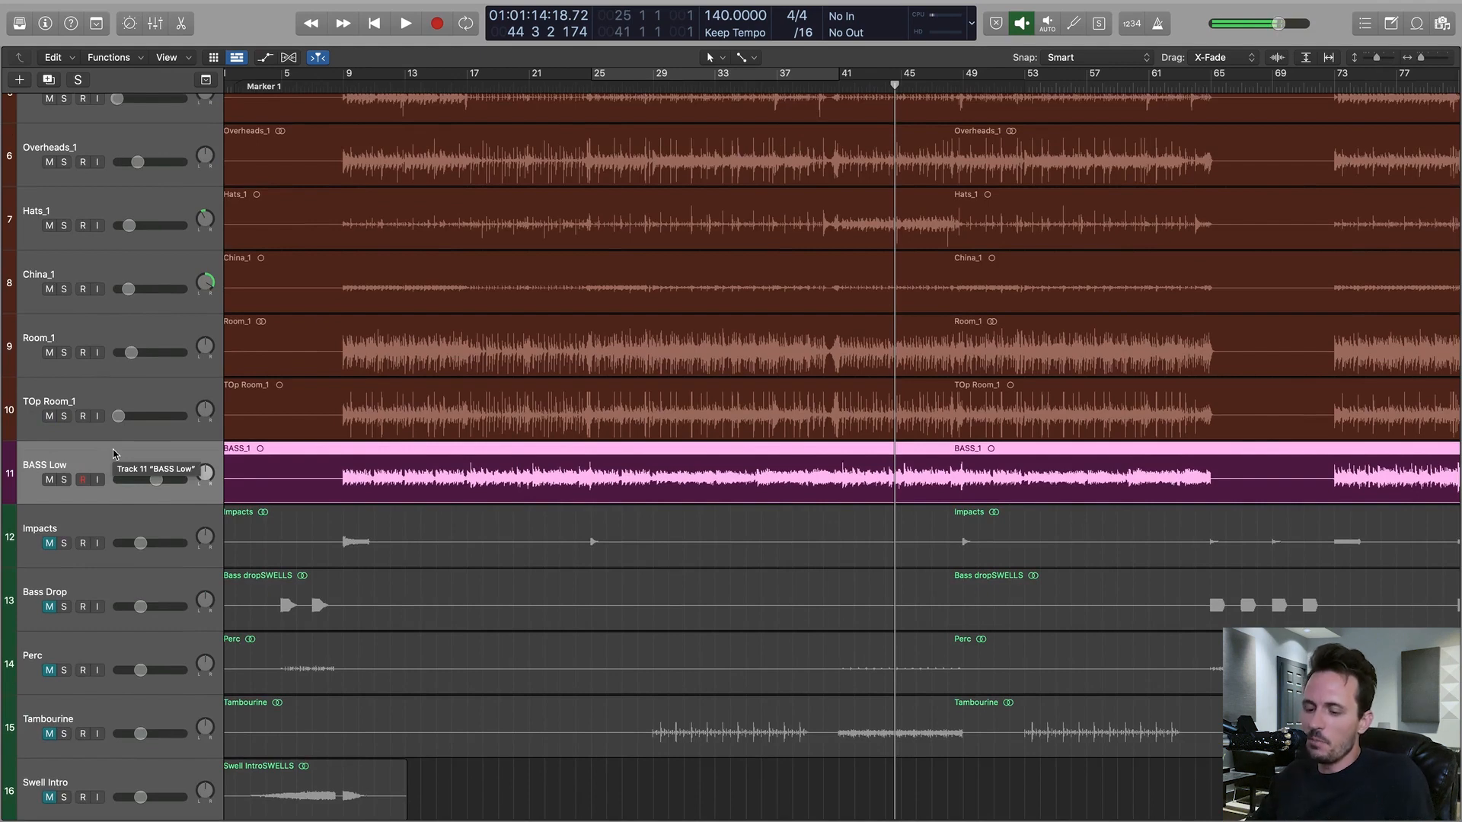
{"action": "key", "text": "super+d"}
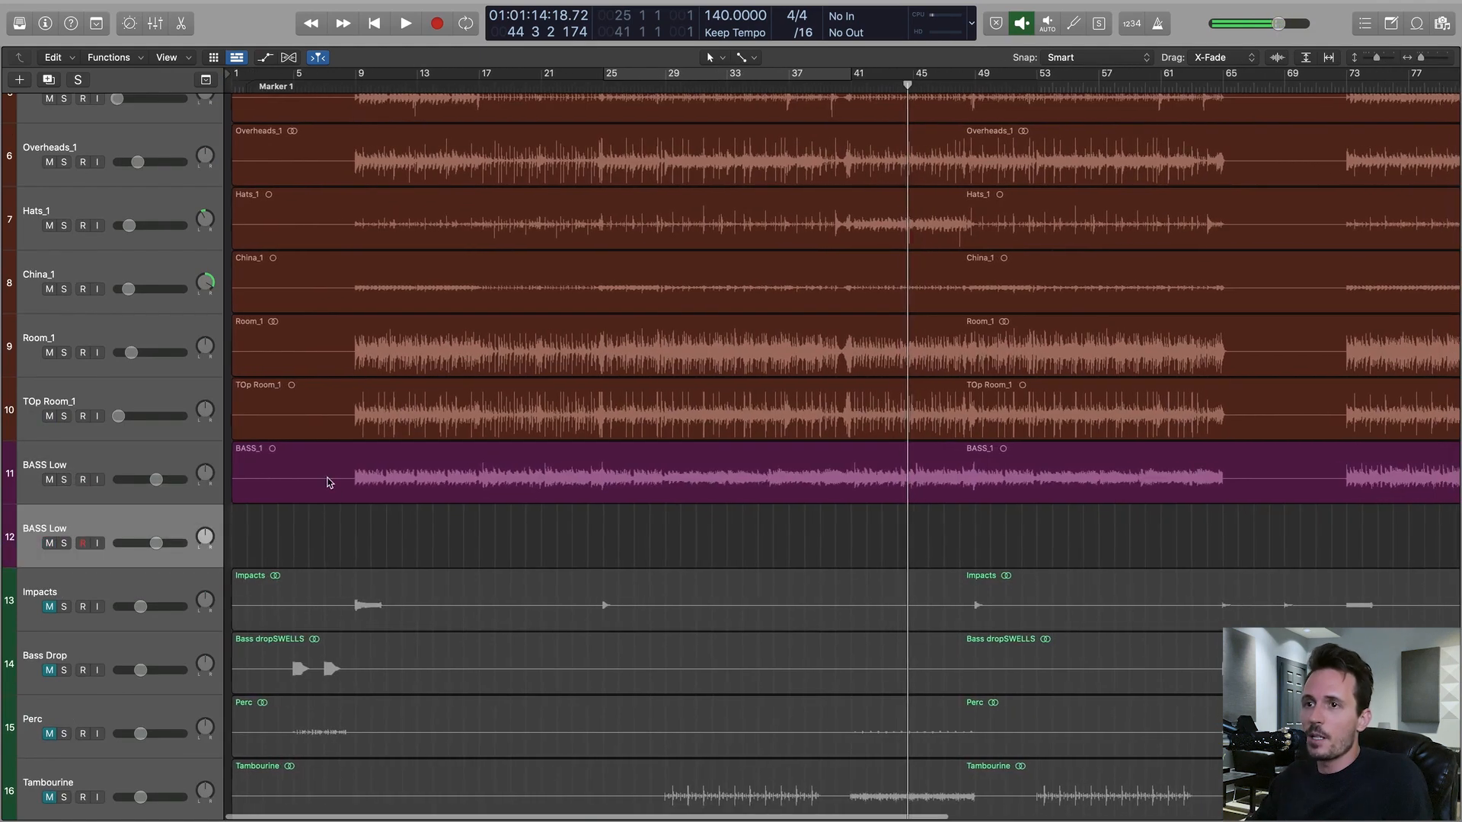
{"action": "left_click_drag", "start_coordinate": [323, 476], "coordinate": [326, 537]}
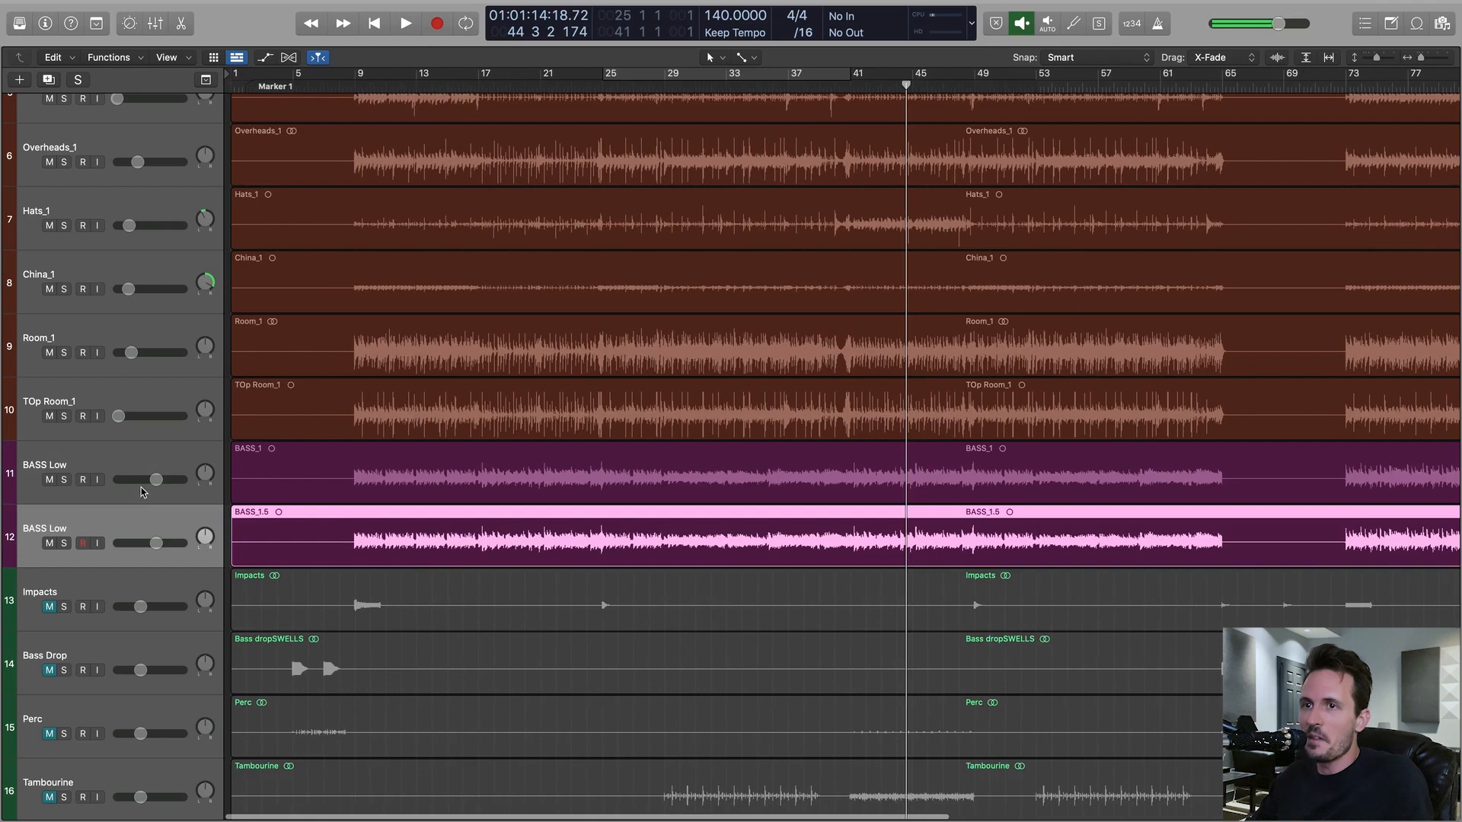
{"action": "left_click", "coordinate": [74, 468]}
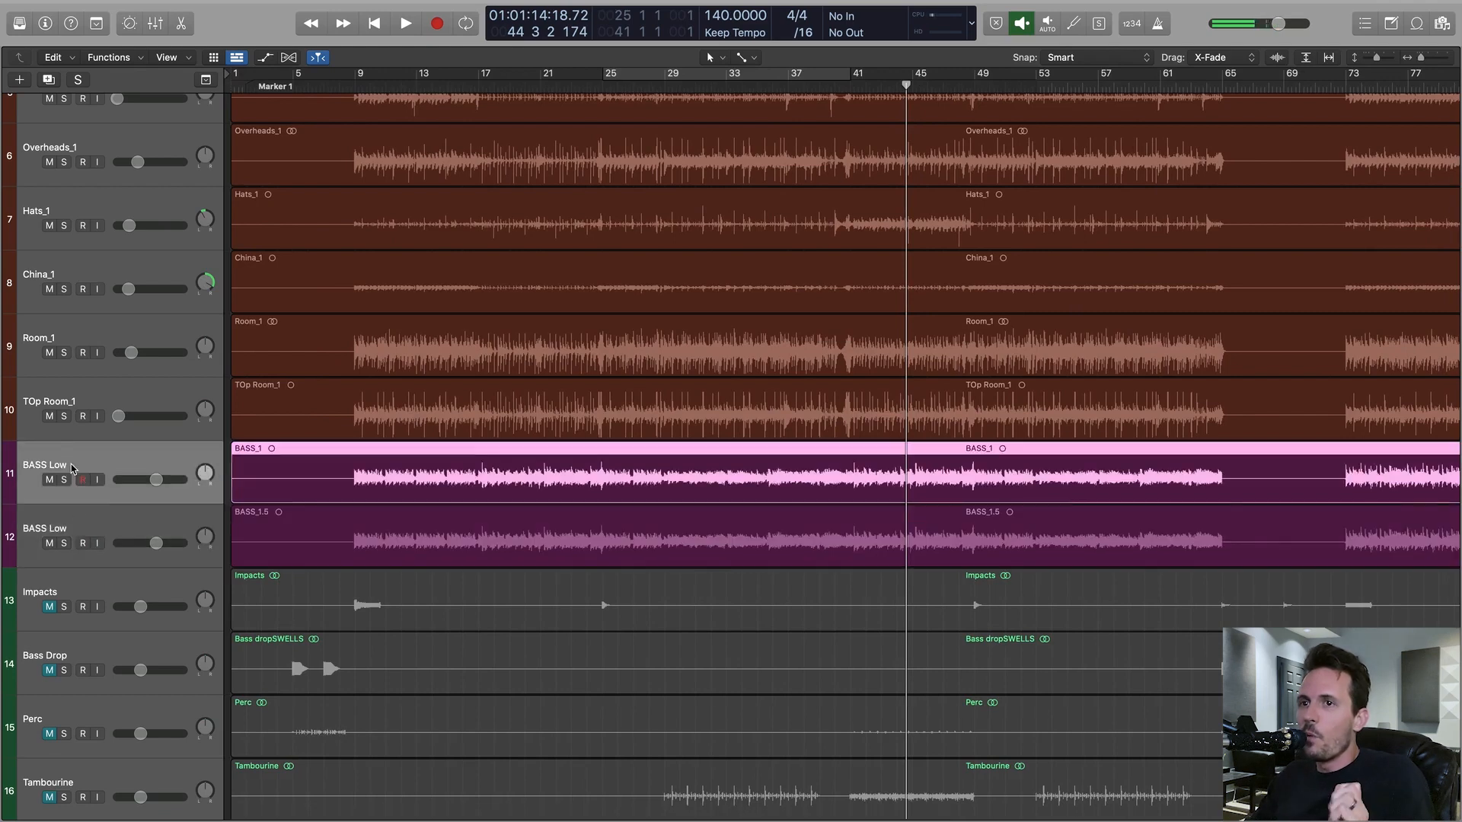
{"action": "left_click", "coordinate": [70, 530]}
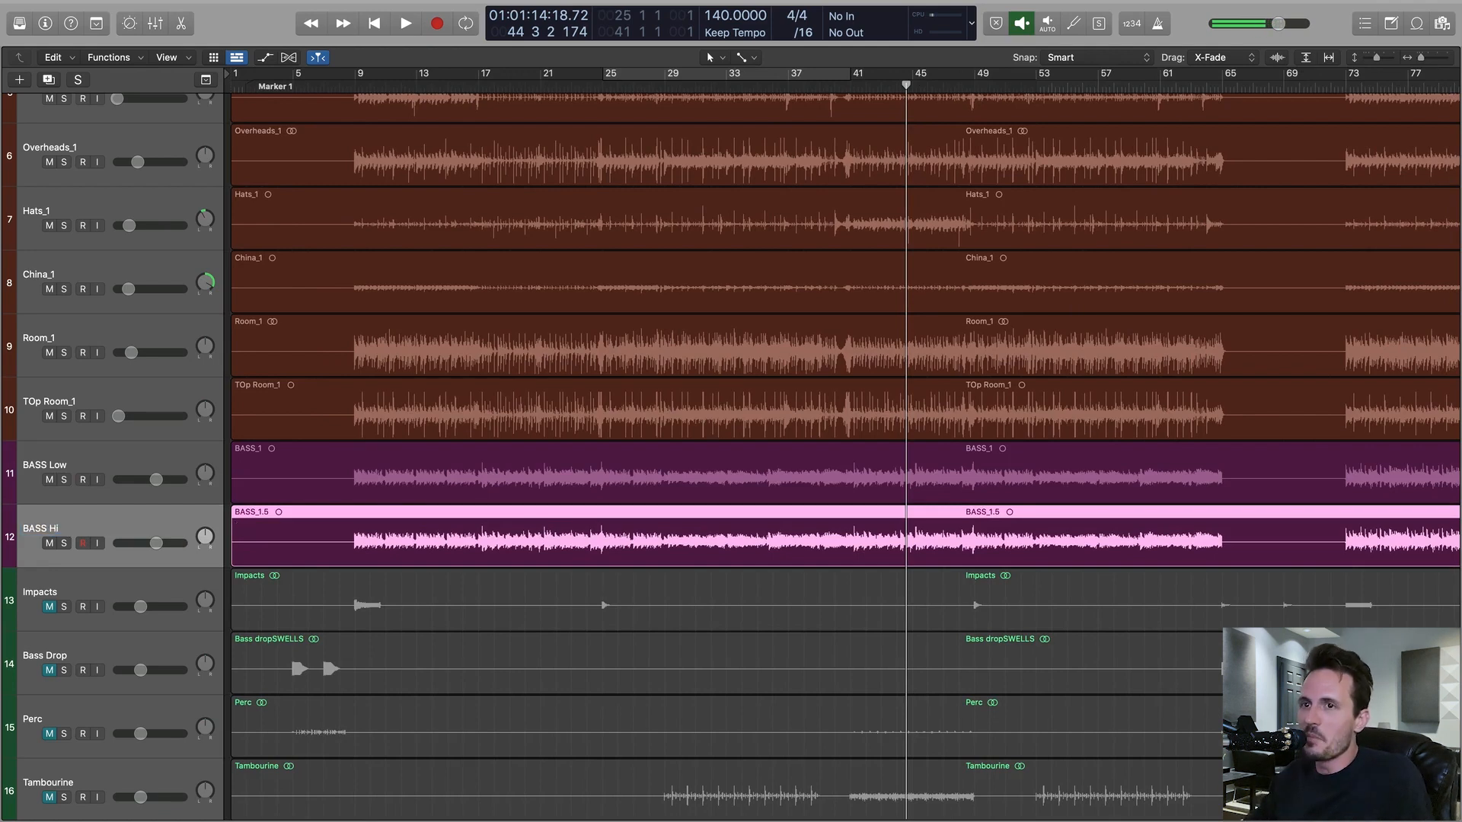
{"action": "left_click", "coordinate": [130, 455]}
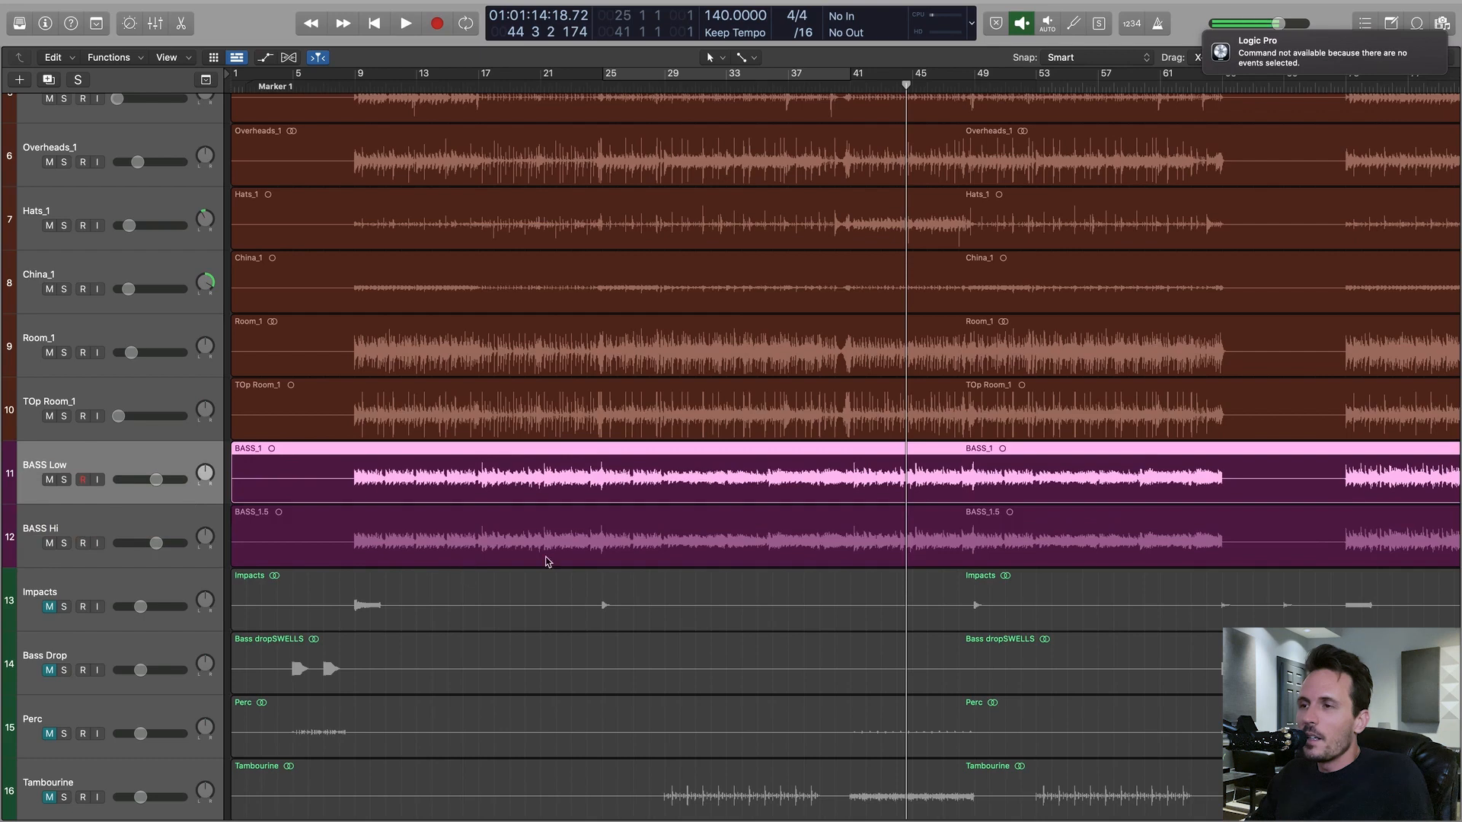
- Enable the low cut in BASS Hi's Channel EQ and raise it to about 81 Hz with a 48 dB/Oct slope
{"action": "key", "text": "x"}
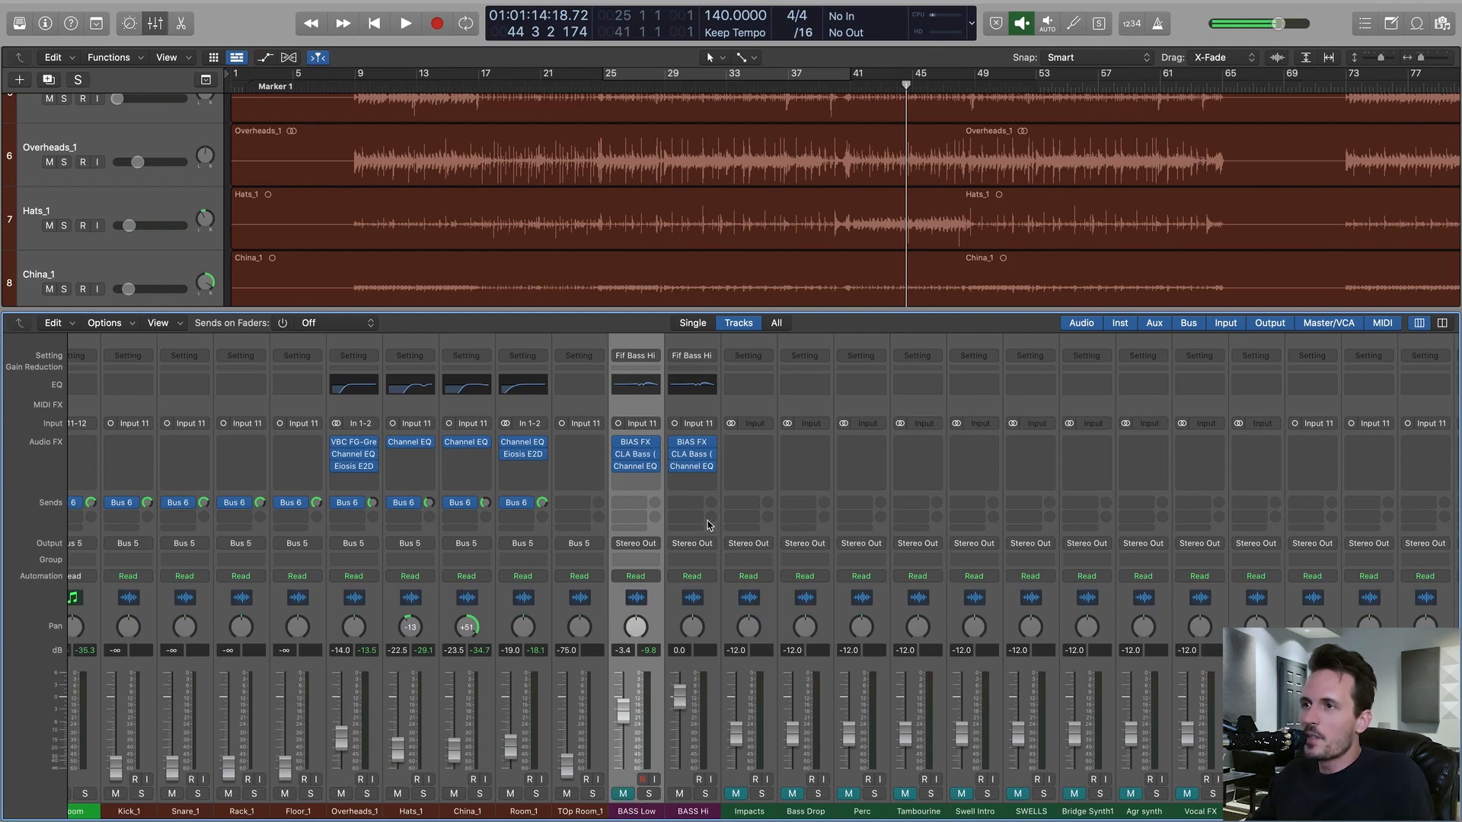
{"action": "left_click", "coordinate": [689, 385]}
{"action": "key", "text": "space"}
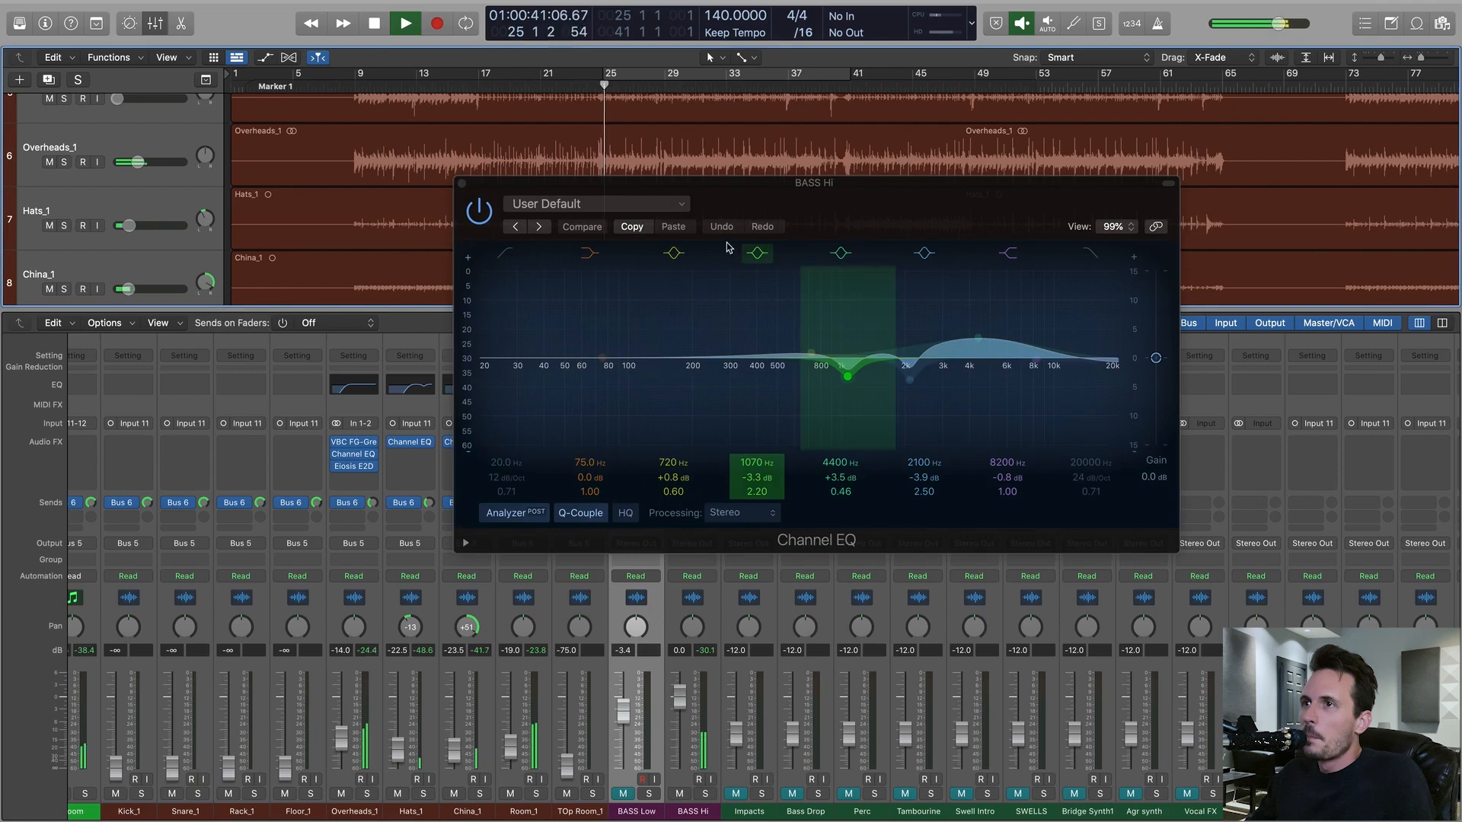
{"action": "left_click", "coordinate": [504, 255]}
{"action": "left_click_drag", "start_coordinate": [484, 379], "coordinate": [571, 376]}
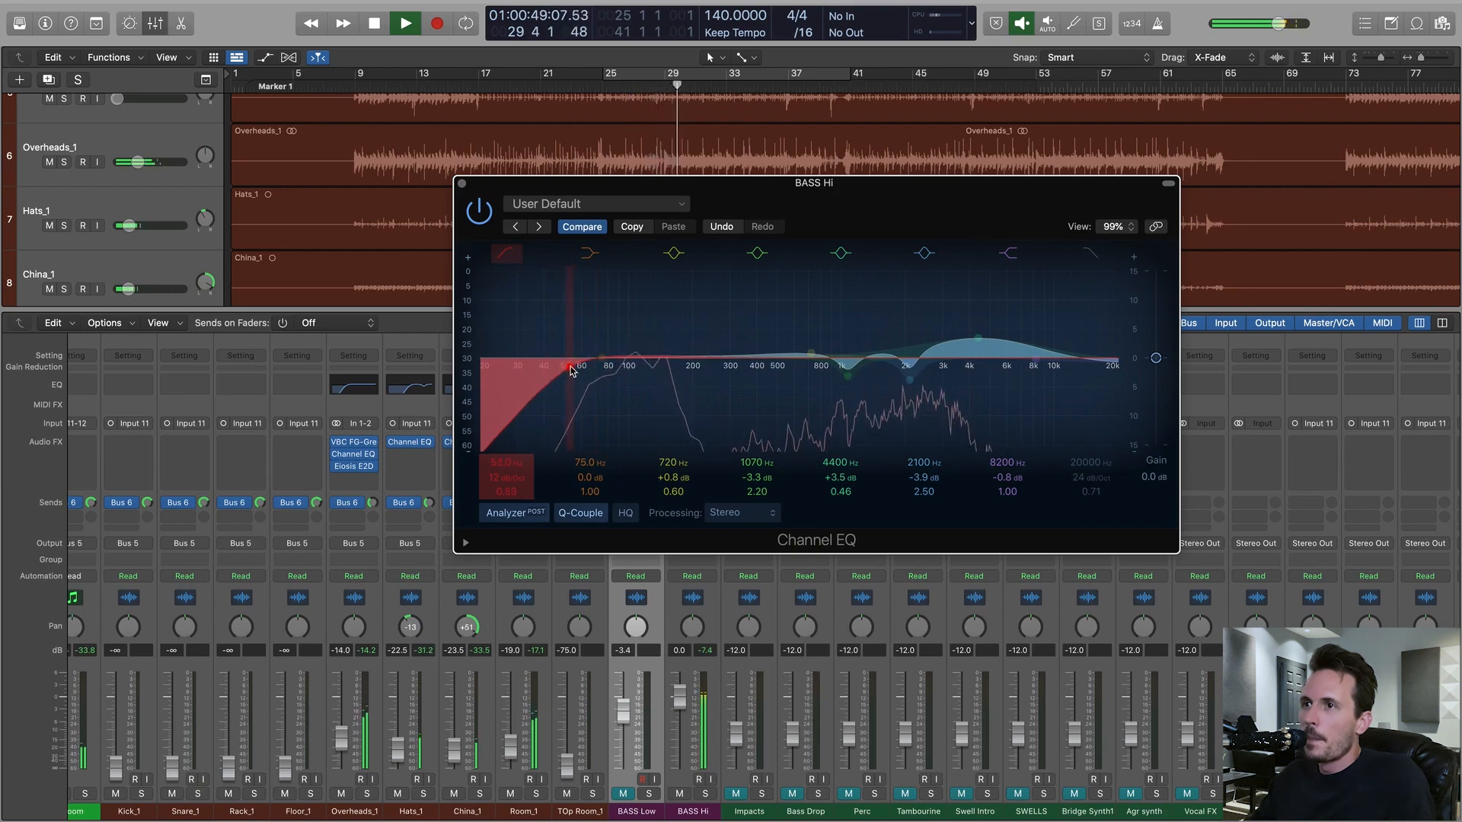
{"action": "left_click_drag", "start_coordinate": [566, 372], "coordinate": [605, 383]}
{"action": "key", "text": "space"}
{"action": "left_click_drag", "start_coordinate": [920, 224], "coordinate": [906, 244]}
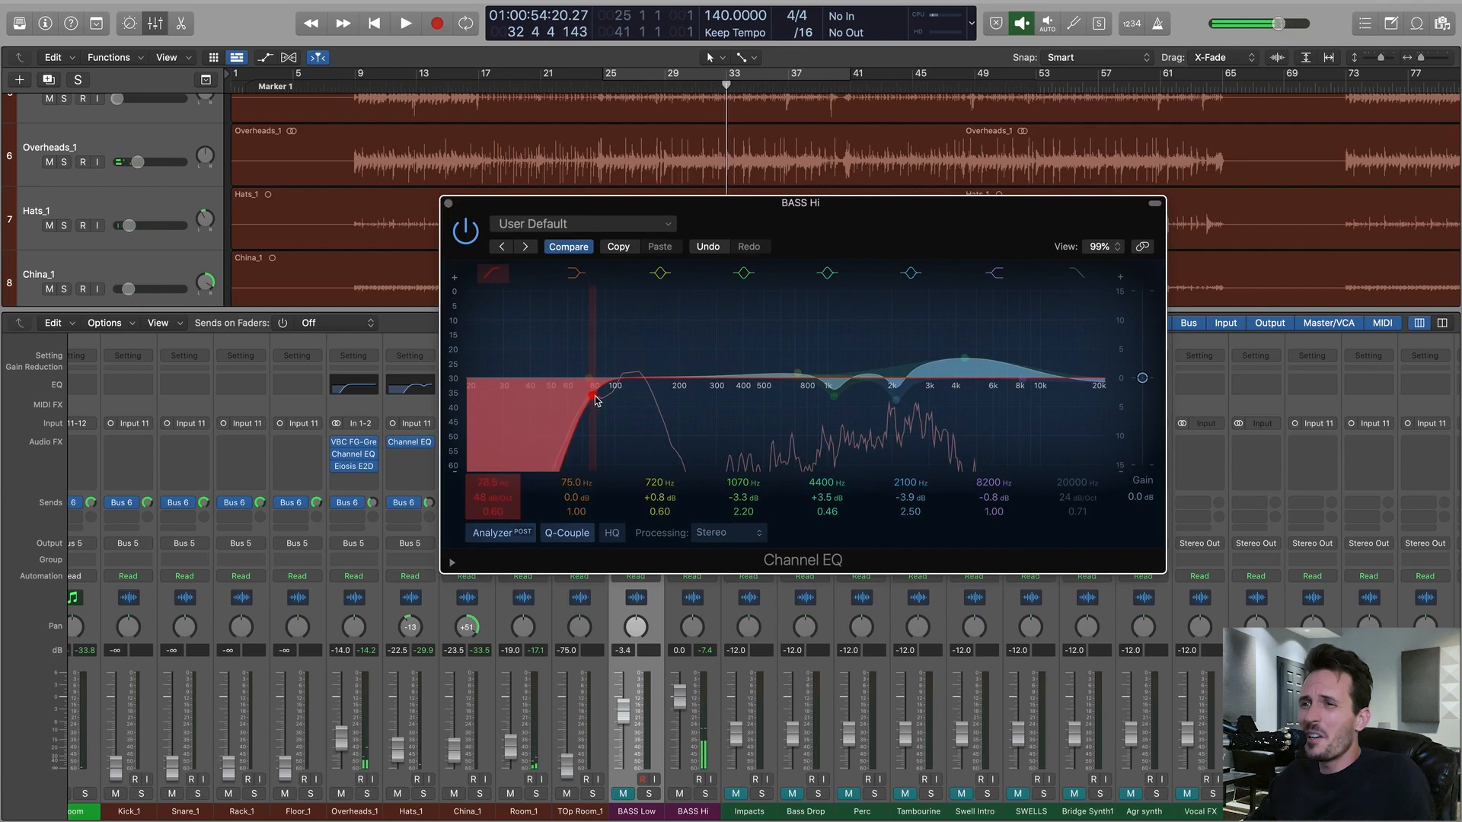
{"action": "left_click_drag", "start_coordinate": [661, 400], "coordinate": [618, 400]}
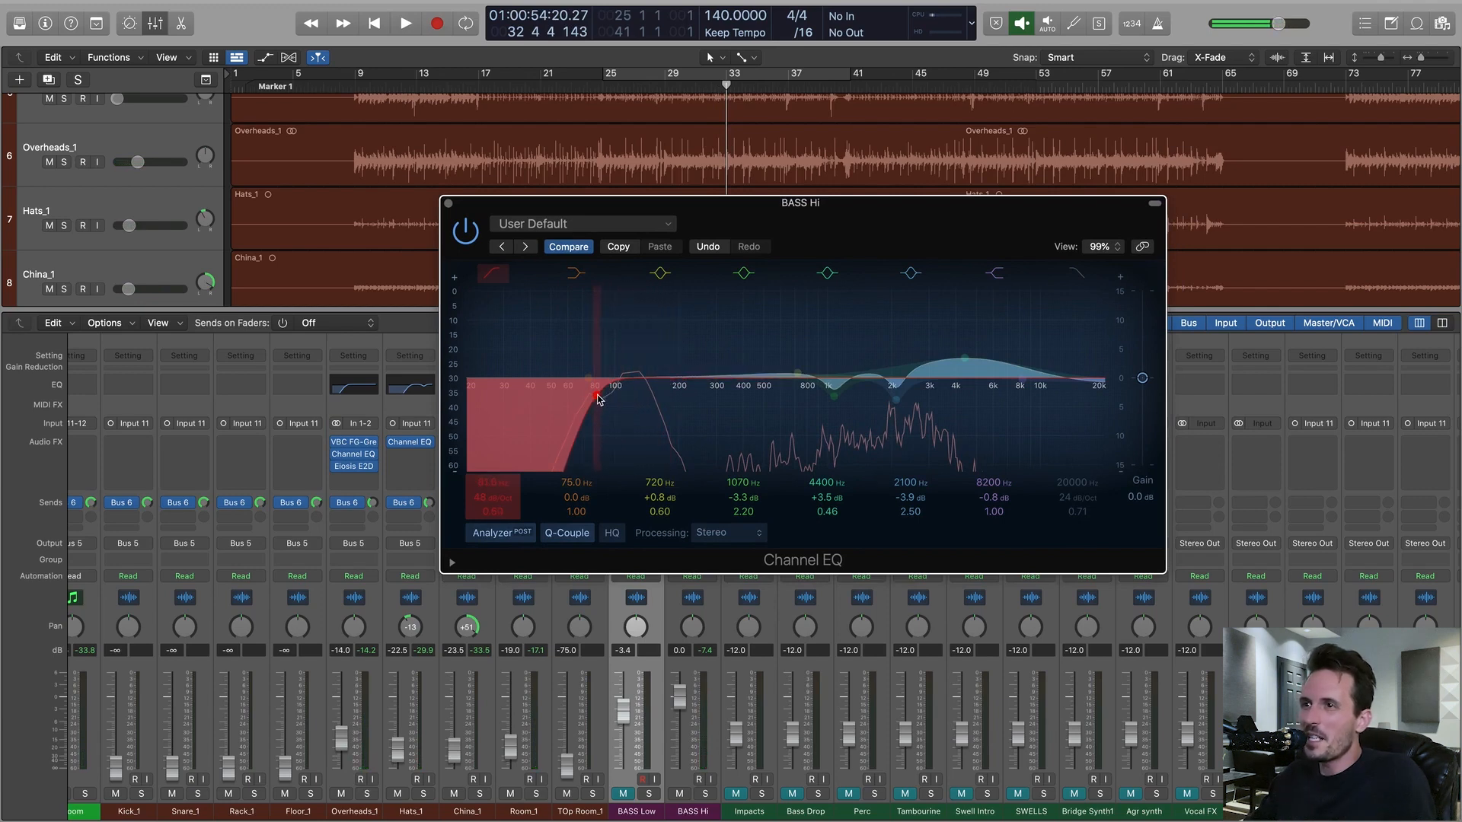
{"action": "left_click_drag", "start_coordinate": [860, 234], "coordinate": [822, 258]}
- Replay from bar 29, raise BASS Hi's low cut to 120 Hz with a Q of 0.67 and close the EQ
{"action": "left_click", "coordinate": [665, 91]}
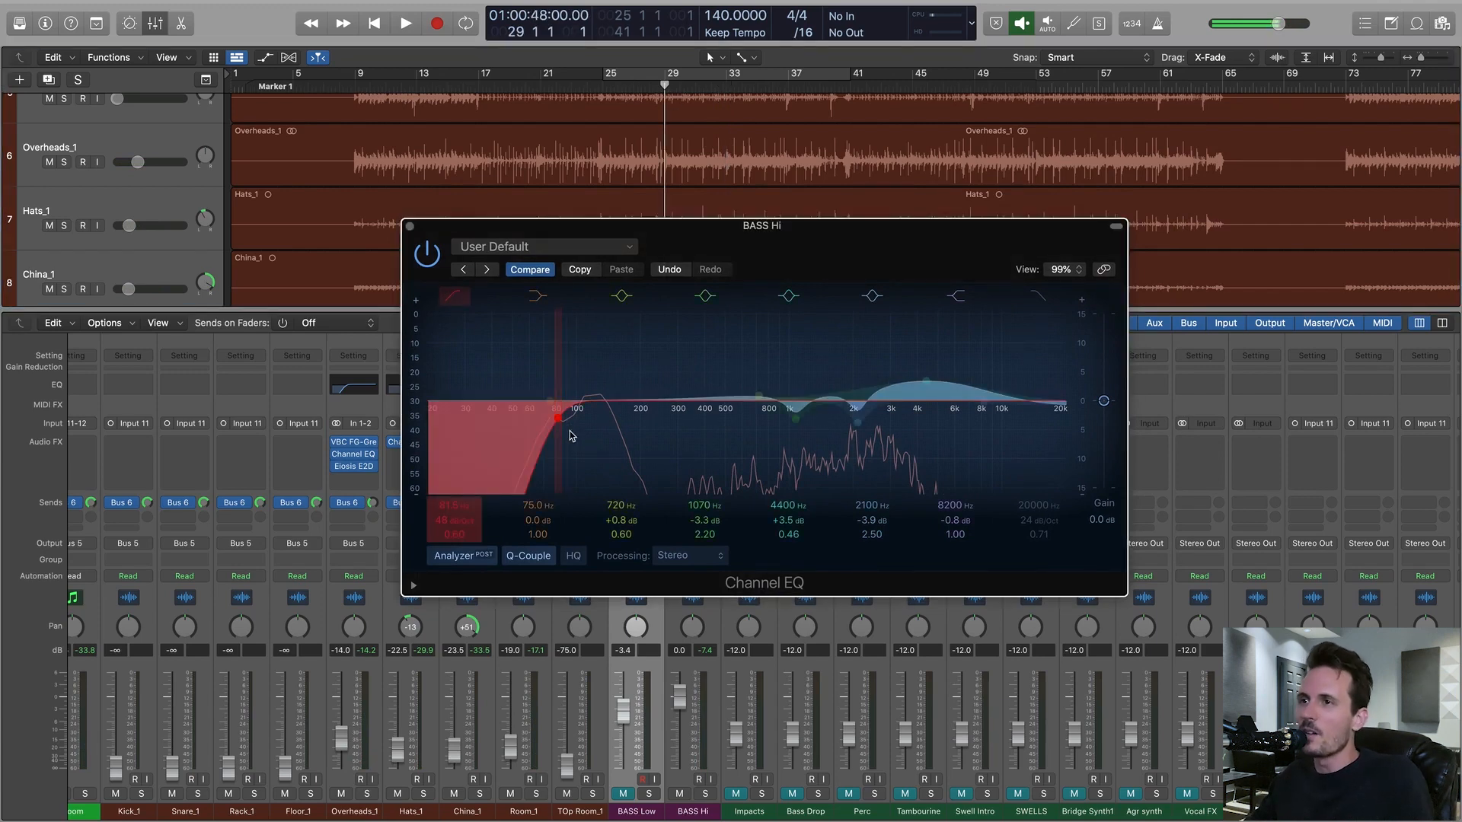
{"action": "key", "text": "space"}
{"action": "mouse_move", "coordinate": [560, 420]}
{"action": "left_mouse_down"}
{"action": "mouse_move", "coordinate": [609, 417]}
{"action": "mouse_move", "coordinate": [588, 421]}
{"action": "left_mouse_up"}
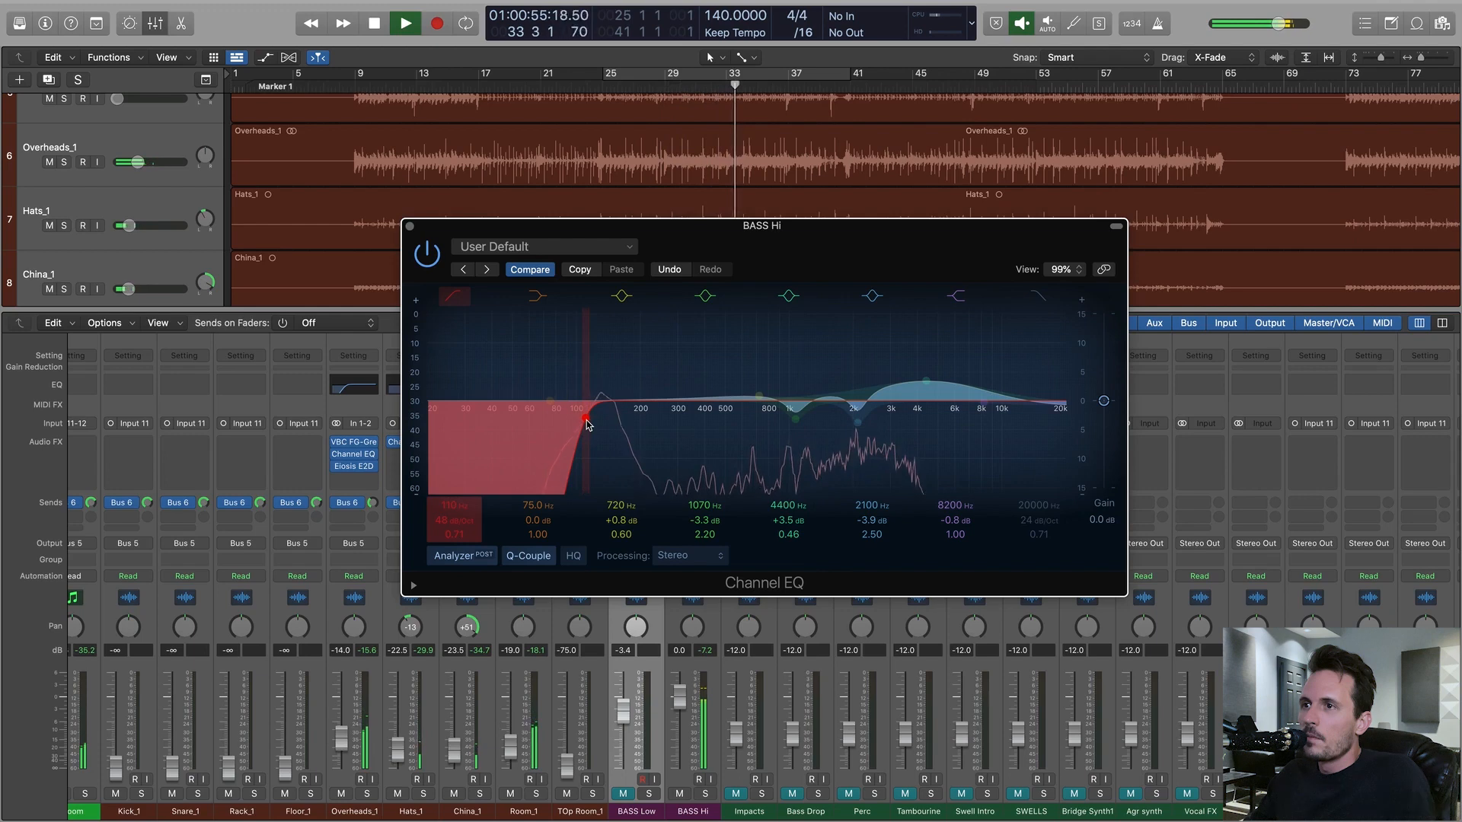
{"action": "mouse_move", "coordinate": [587, 423]}
{"action": "left_mouse_down"}
{"action": "mouse_move", "coordinate": [564, 424]}
{"action": "mouse_move", "coordinate": [601, 427]}
{"action": "mouse_move", "coordinate": [595, 438]}
{"action": "left_mouse_up"}
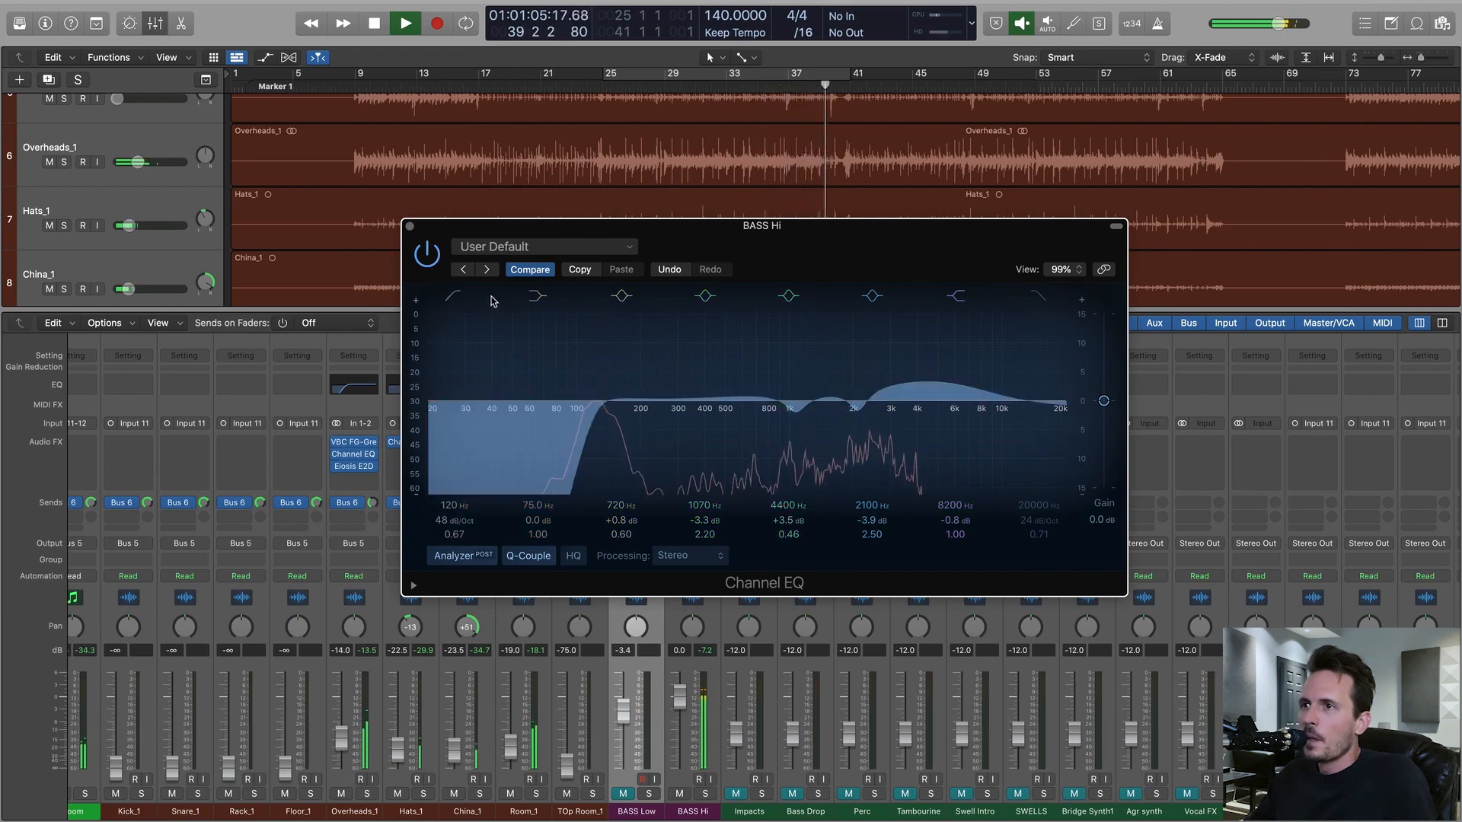
{"action": "key", "text": "space"}
{"action": "left_click", "coordinate": [409, 226]}
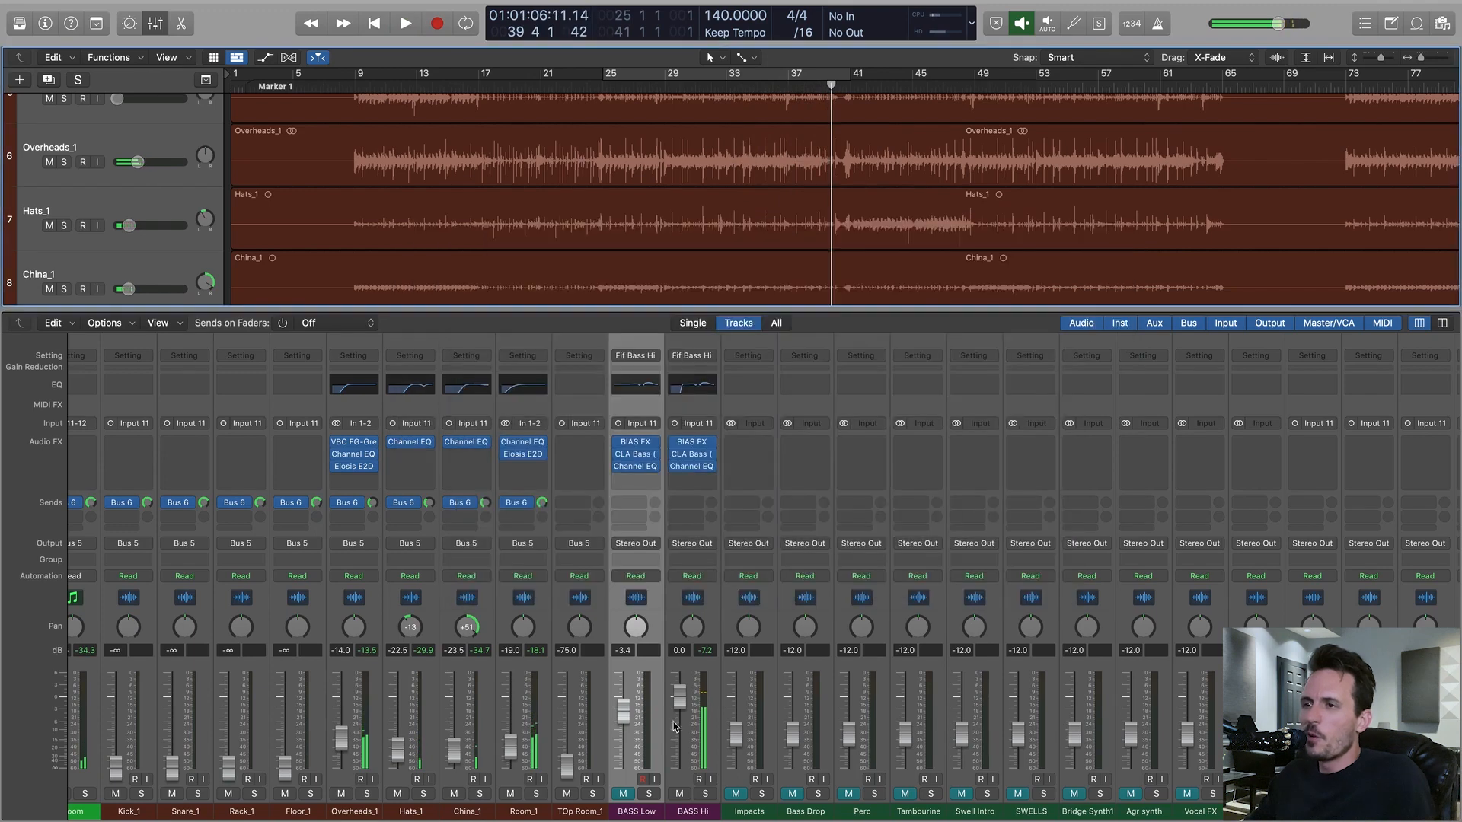
- Unmute BASS Low, mute BASS Hi and raise the BASS Low fader to 0.5 dB
{"action": "left_click", "coordinate": [627, 791]}
{"action": "left_click", "coordinate": [683, 794]}
{"action": "left_click_drag", "start_coordinate": [623, 702], "coordinate": [624, 694]}
- Enable the high cut in BASS Low's Channel EQ at 120 Hz with a 48 dB/Oct slope and a Q of 0.67
{"action": "left_click", "coordinate": [646, 395]}
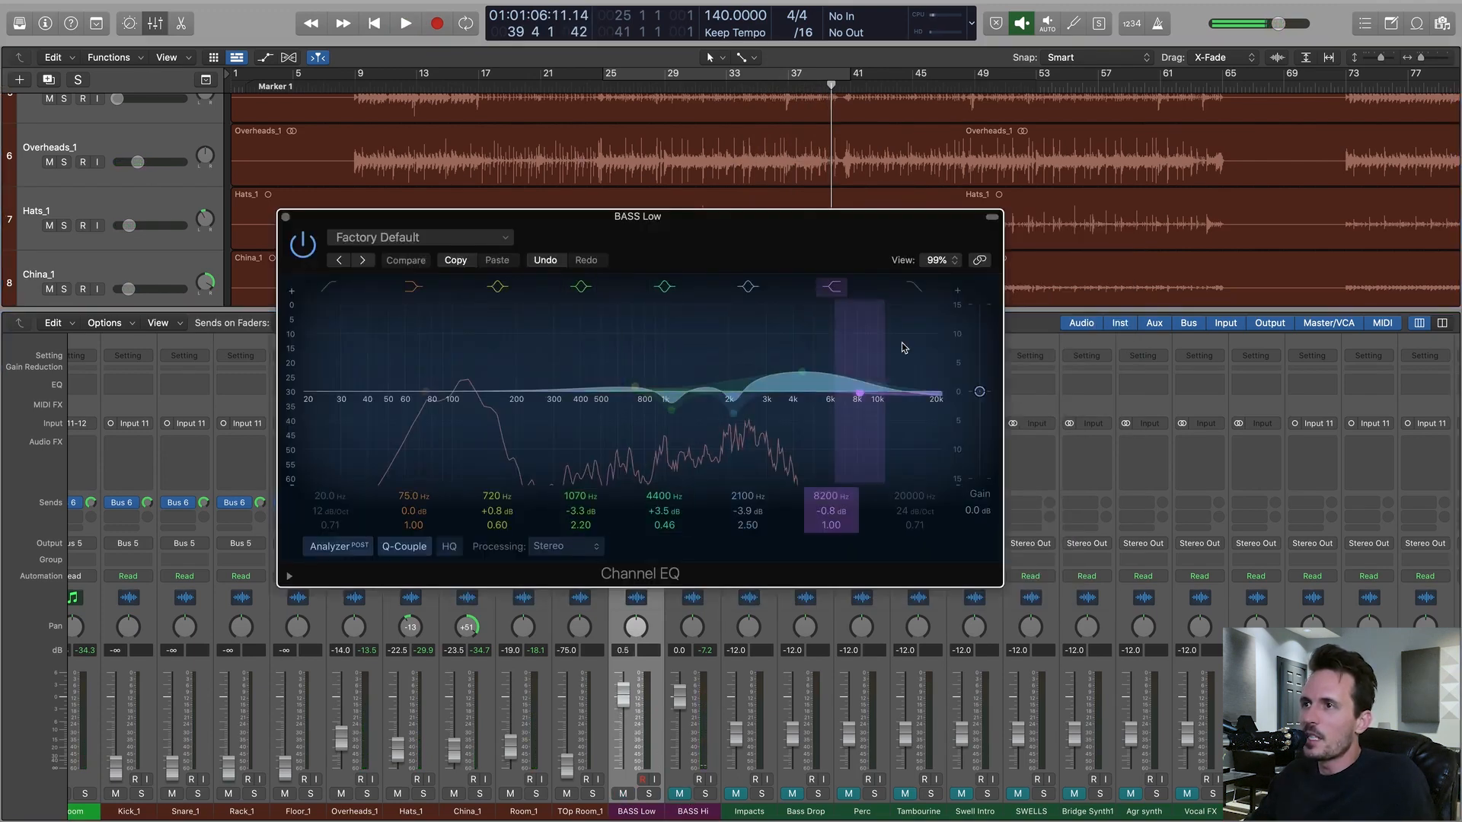
{"action": "left_click", "coordinate": [916, 287]}
{"action": "left_click_drag", "start_coordinate": [925, 392], "coordinate": [495, 413]}
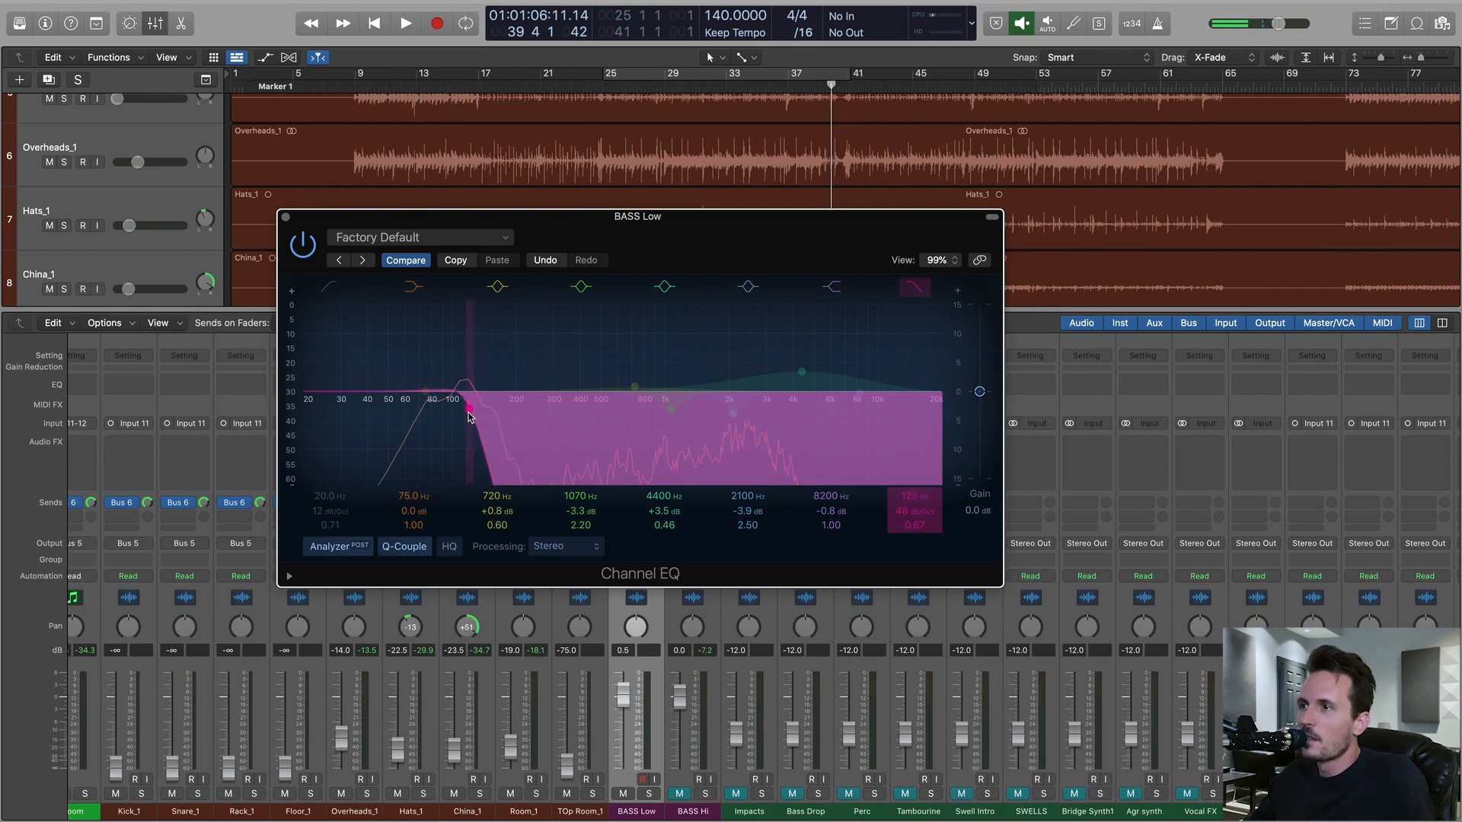
- Replay from bar 25, enable BASS Low's low cut at about 30 Hz with a 36 dB/Oct slope and close the EQ
{"action": "double_click", "coordinate": [602, 92]}
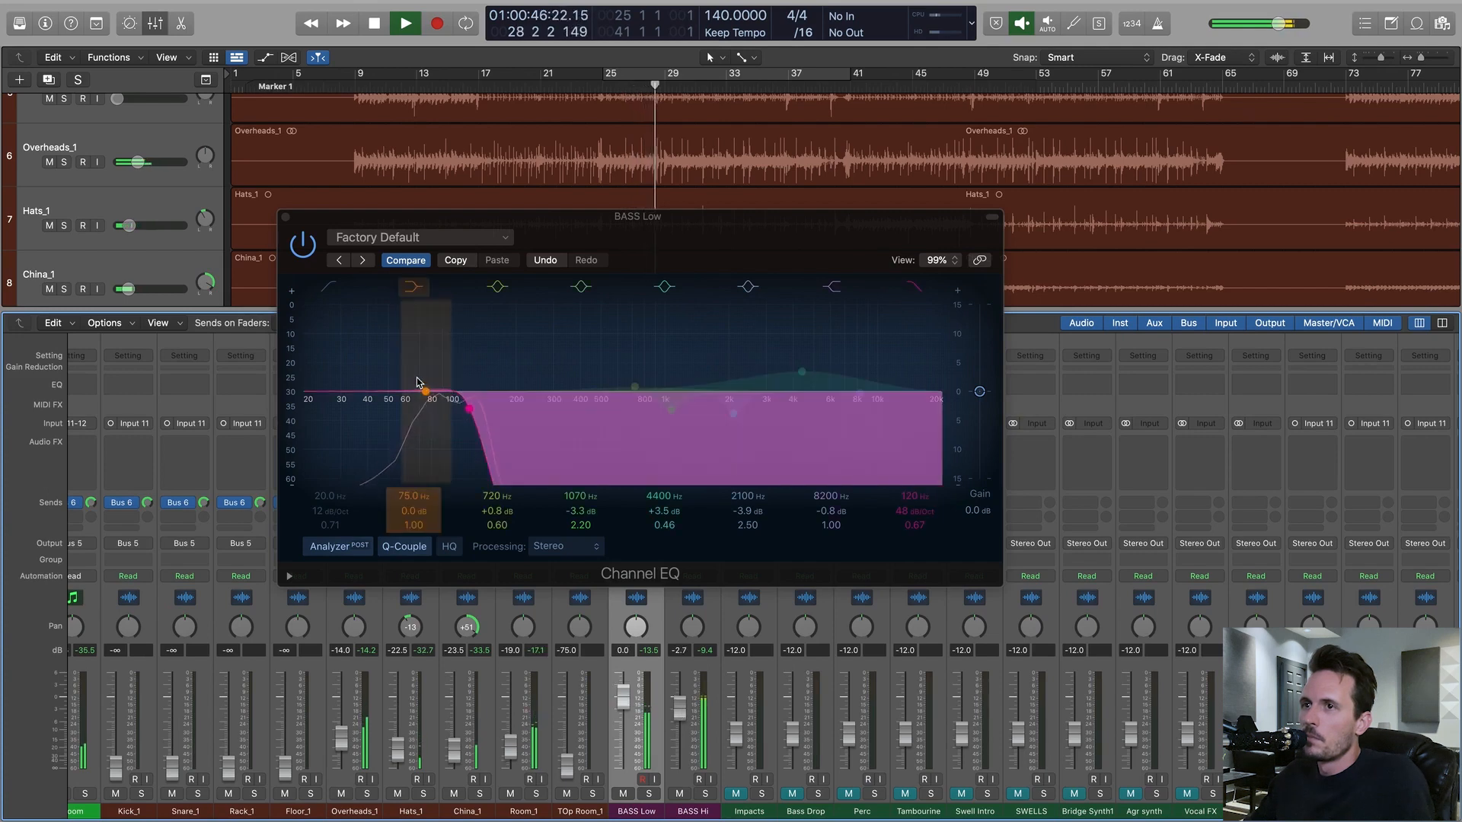
{"action": "left_click", "coordinate": [328, 289]}
{"action": "left_click_drag", "start_coordinate": [319, 430], "coordinate": [349, 417]}
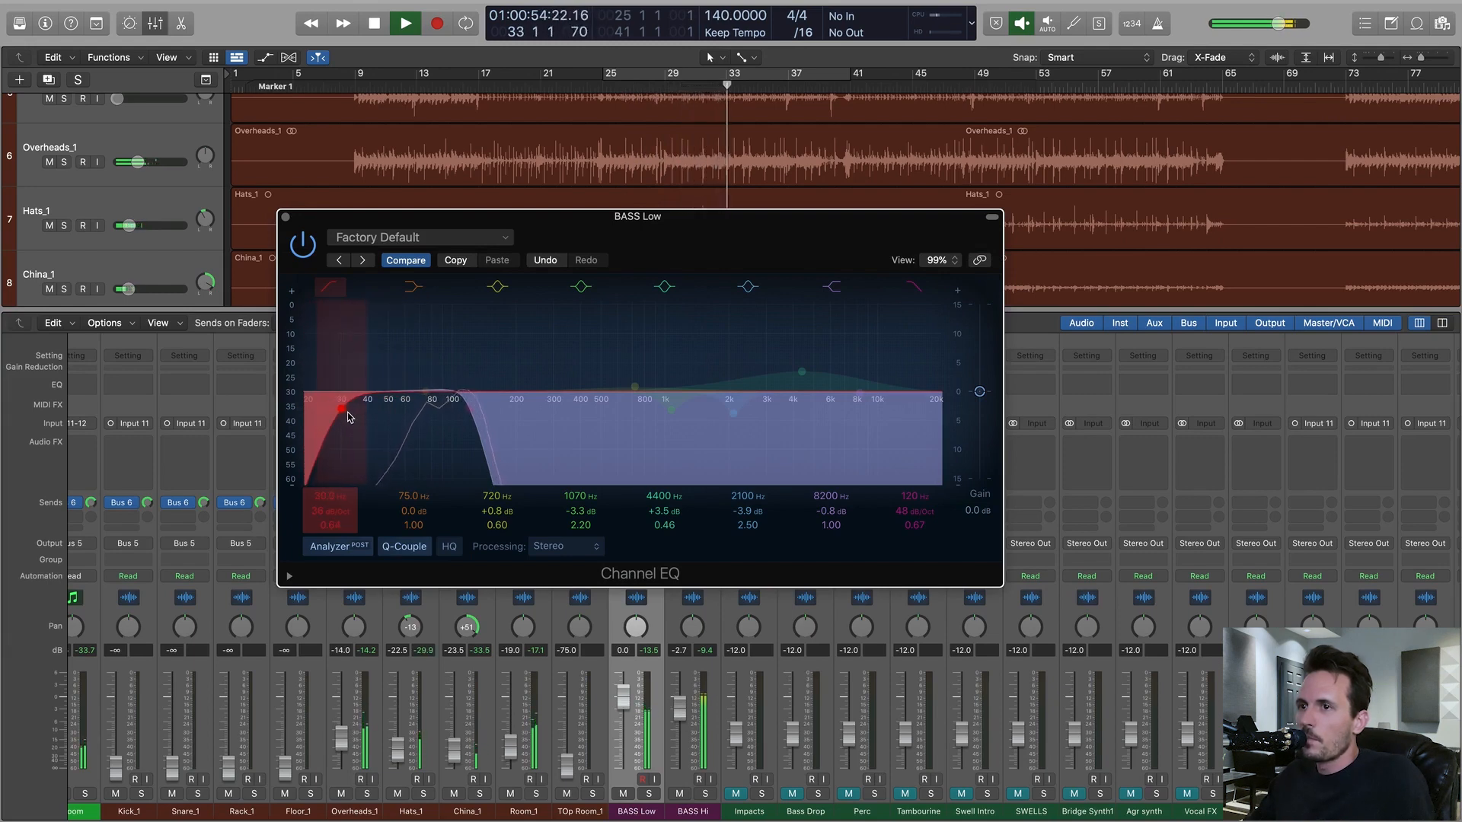
{"action": "left_click", "coordinate": [287, 216]}
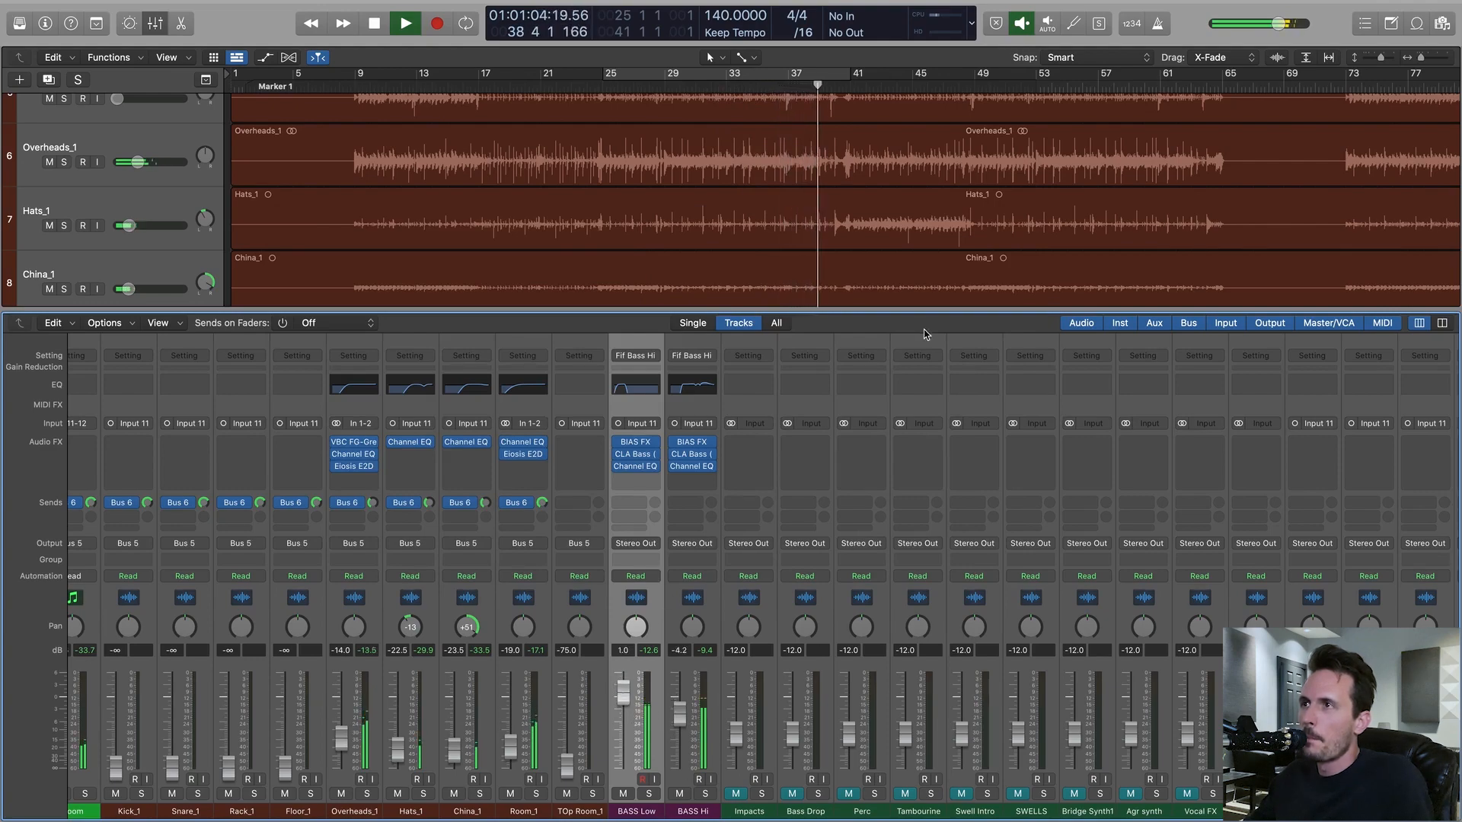
- Insert a Compressor after the Channel EQ on BASS Low, and mute BASS Hi and the three drum buses
{"action": "key", "text": "x"}
{"action": "key", "text": "x"}
{"action": "key", "text": "x"}
{"action": "key", "text": "x"}
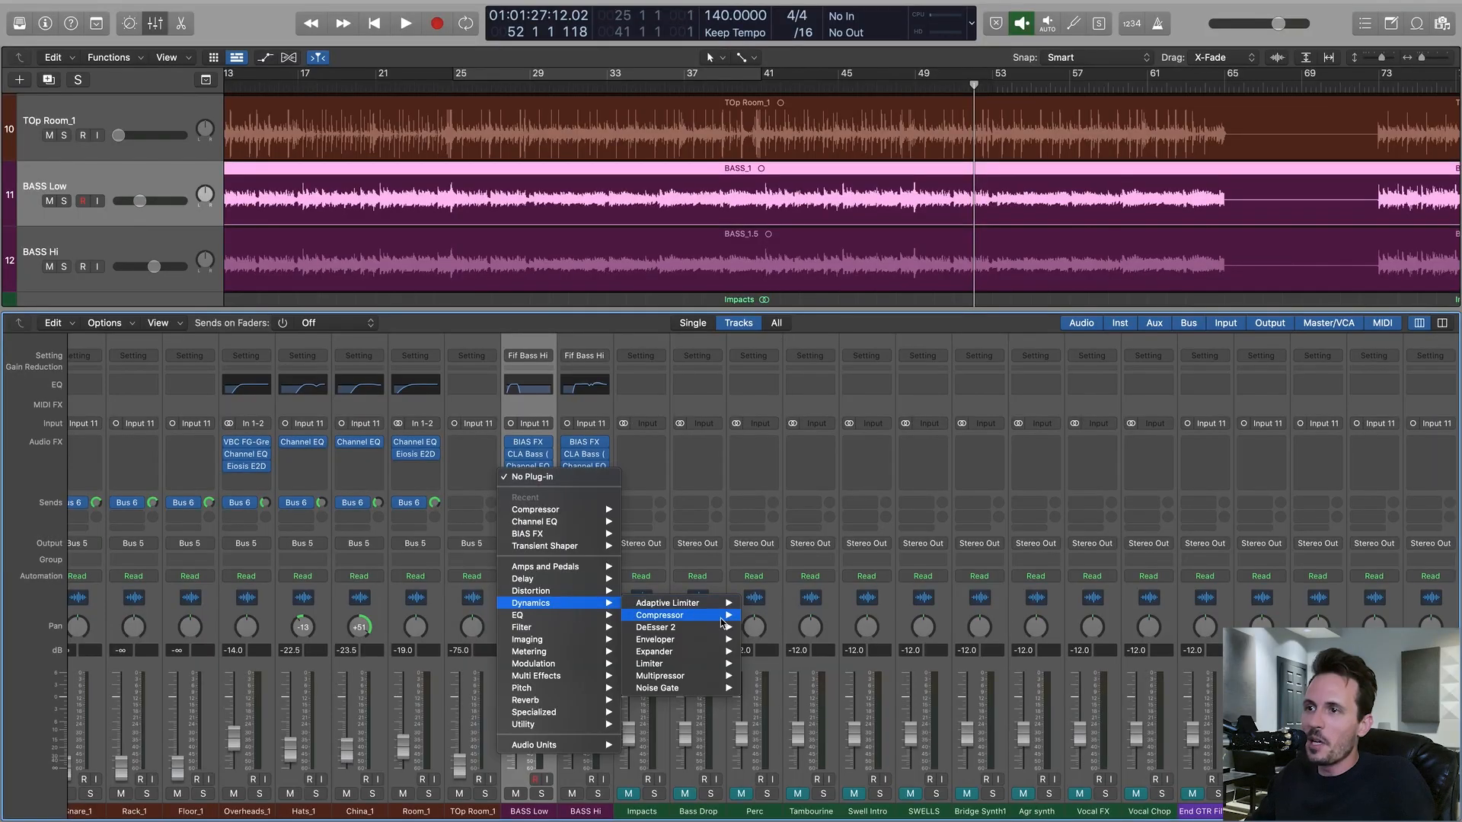
{"action": "left_click", "coordinate": [768, 618]}
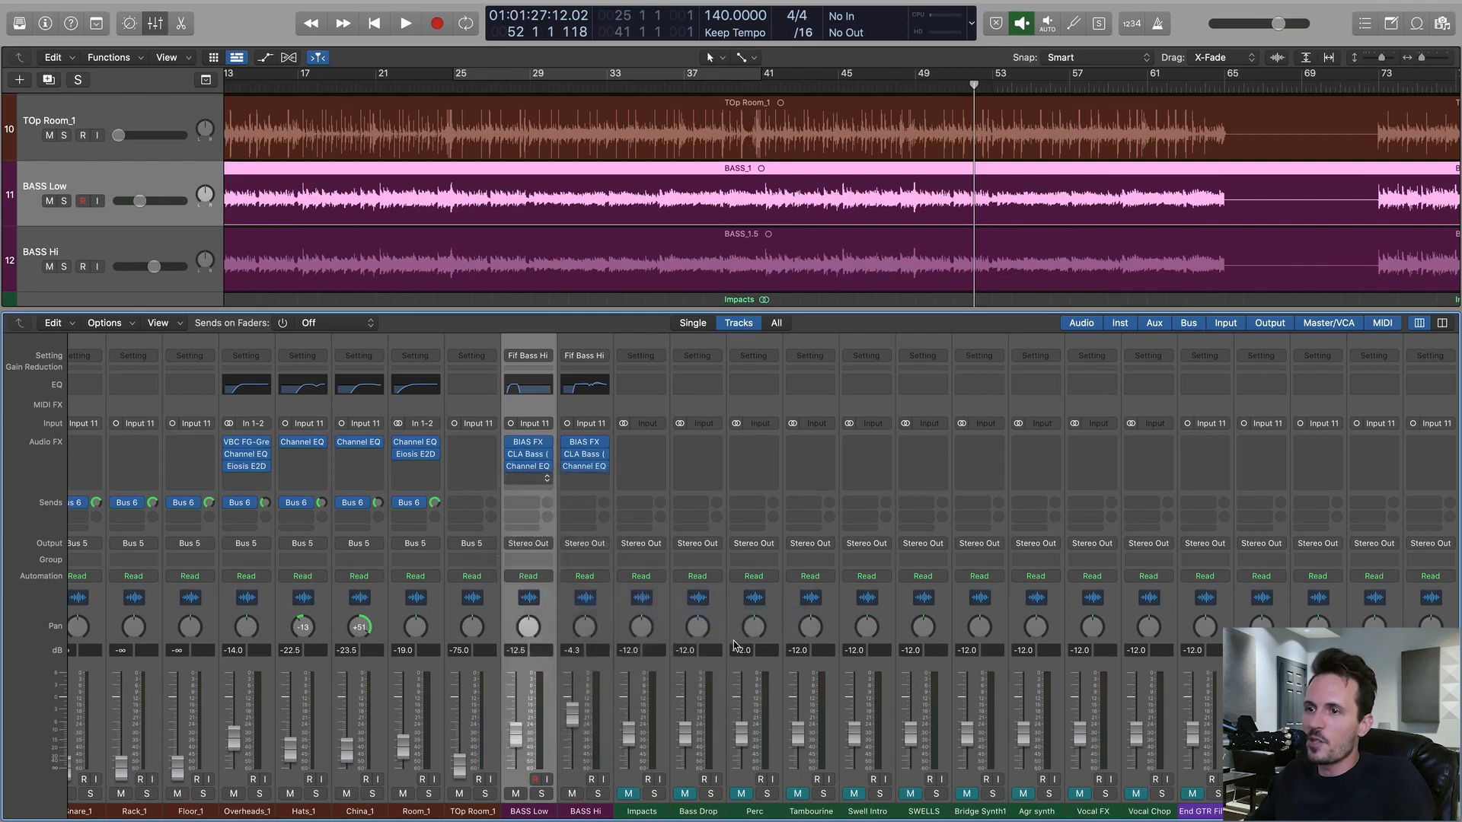
{"action": "left_click", "coordinate": [578, 796]}
{"action": "scroll", "coordinate": [670, 796], "scroll_direction": "right", "scroll_amount": 15}
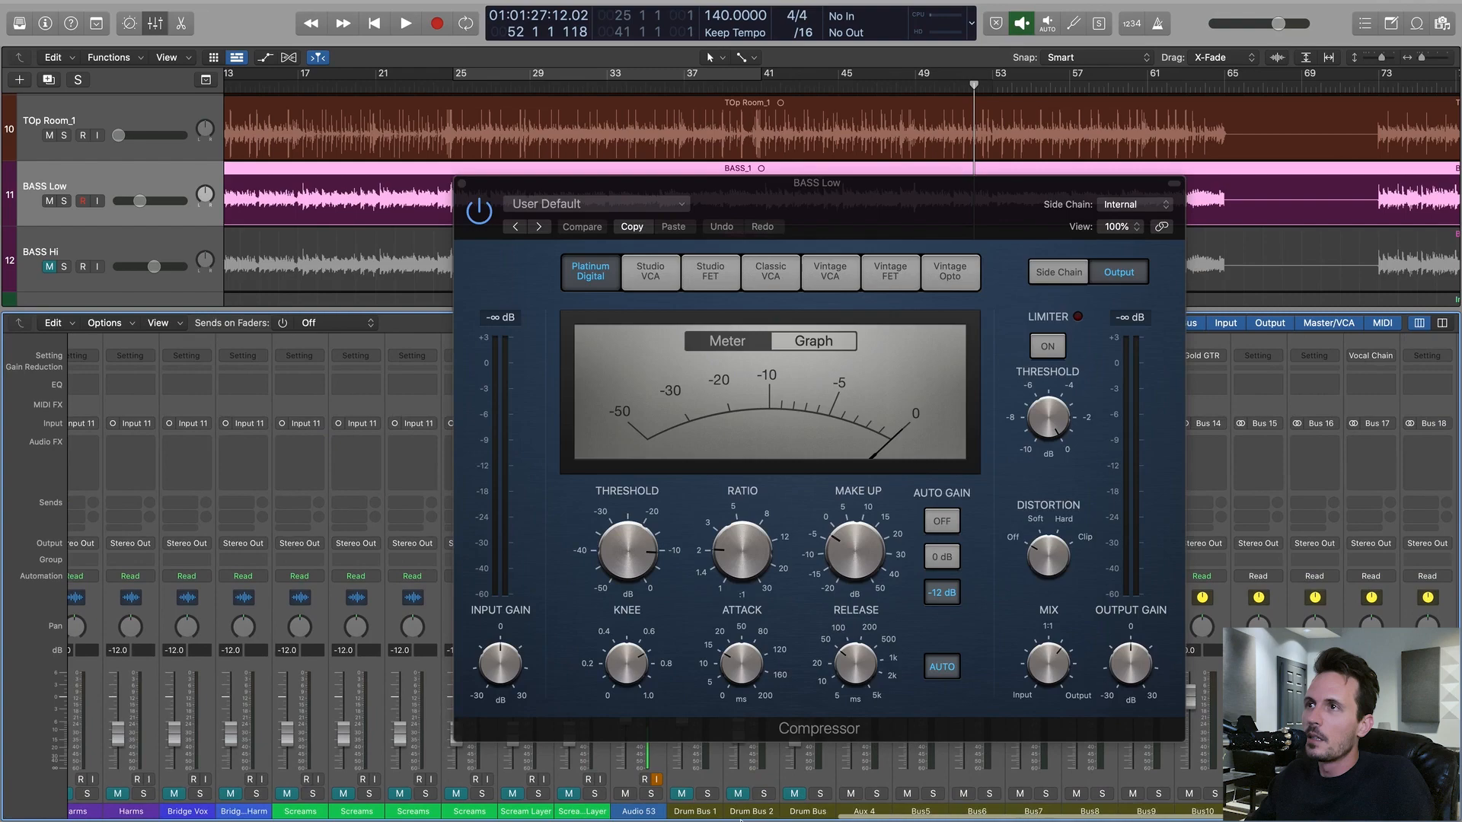
- Play from bar 41 with the Compressor open and bring the BASS Low fader up to 0.0 dB
{"action": "left_click", "coordinate": [783, 83]}
{"action": "left_click_drag", "start_coordinate": [817, 183], "coordinate": [748, 179]}
{"action": "key", "text": "space"}
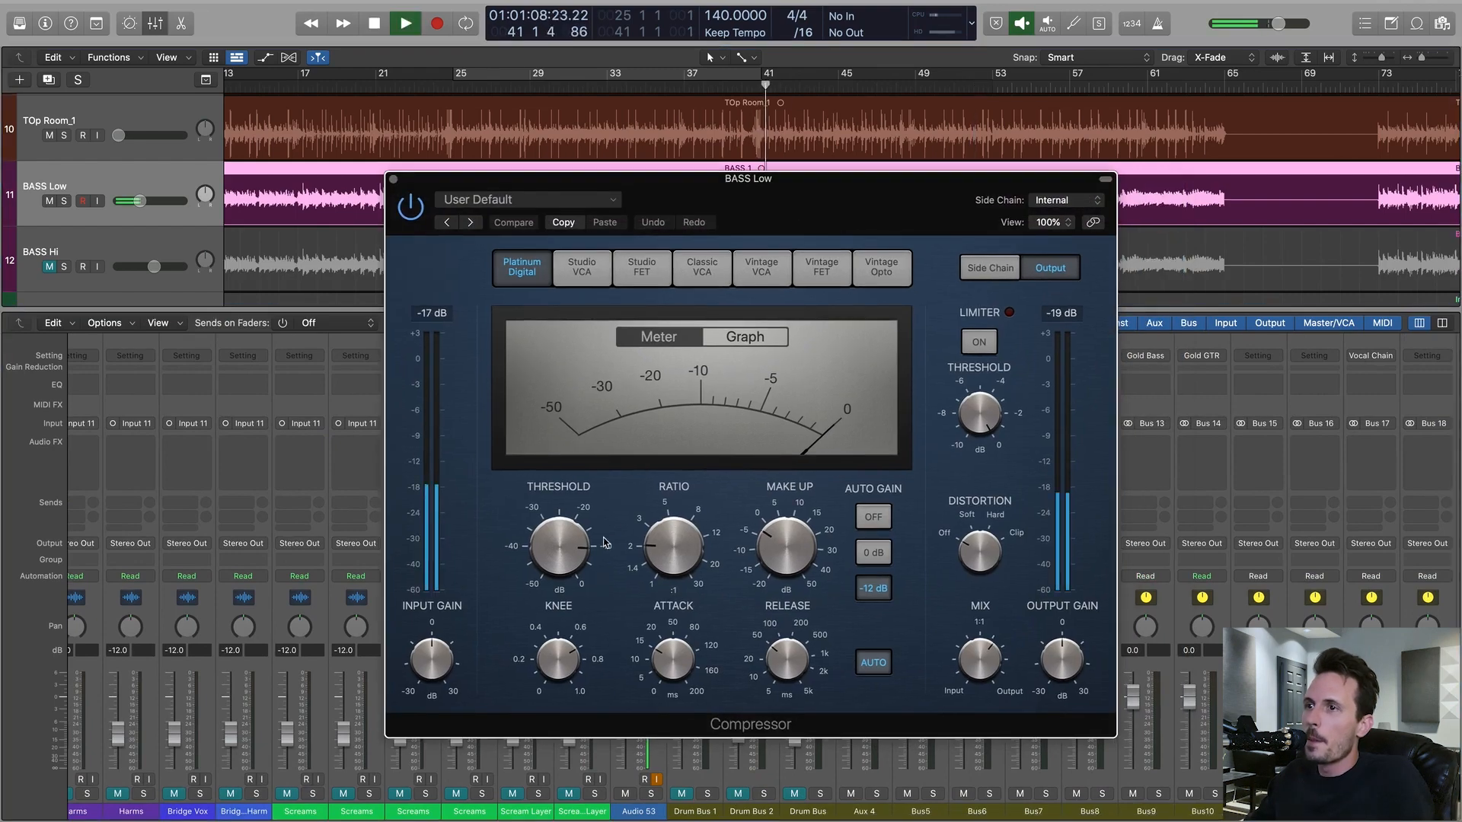
{"action": "scroll", "coordinate": [292, 689], "scroll_direction": "left", "scroll_amount": 15}
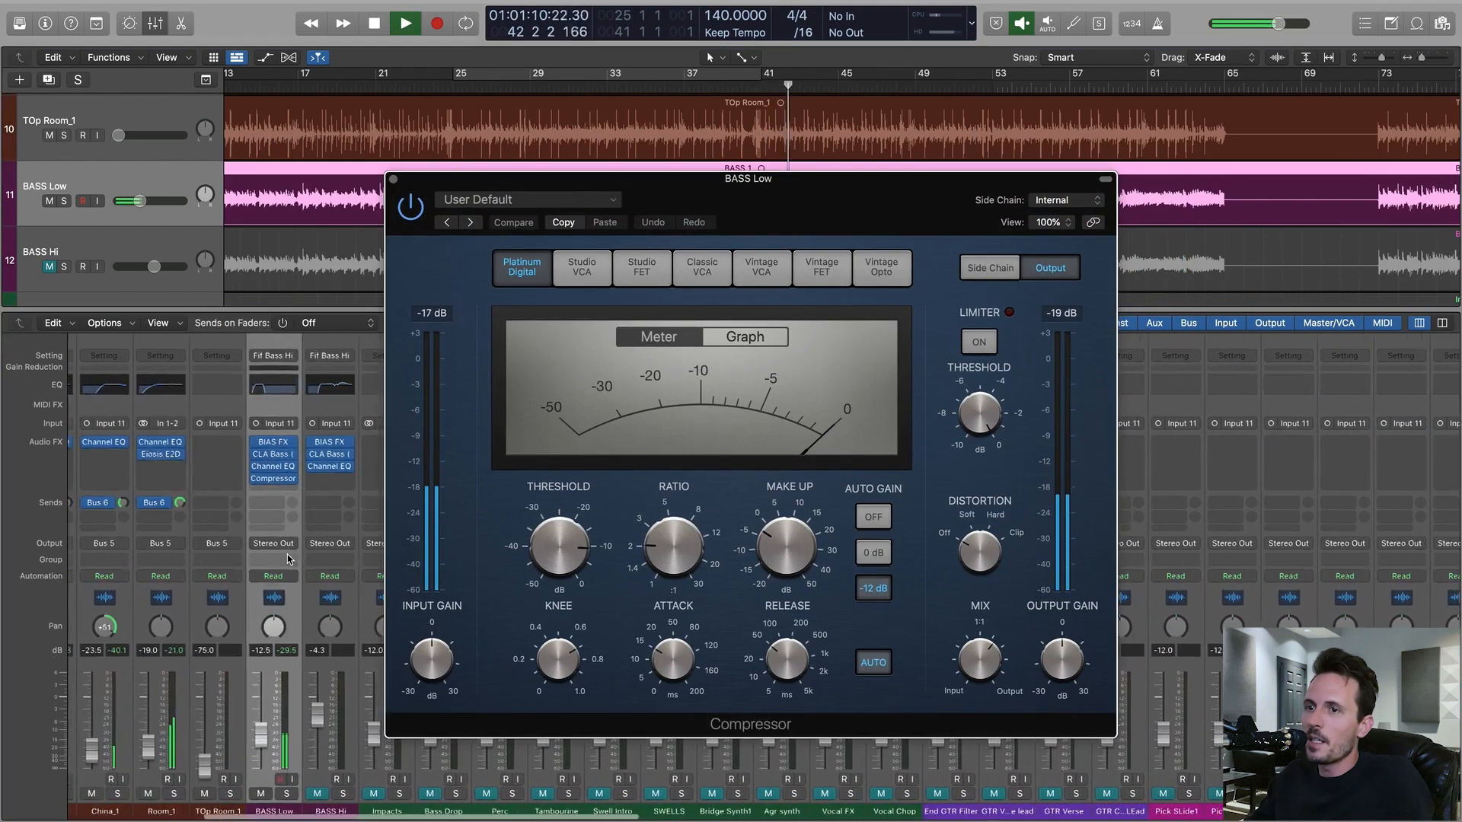
{"action": "scroll", "coordinate": [291, 689], "scroll_direction": "right", "scroll_amount": 2}
{"action": "left_click_drag", "start_coordinate": [290, 739], "coordinate": [289, 695]}
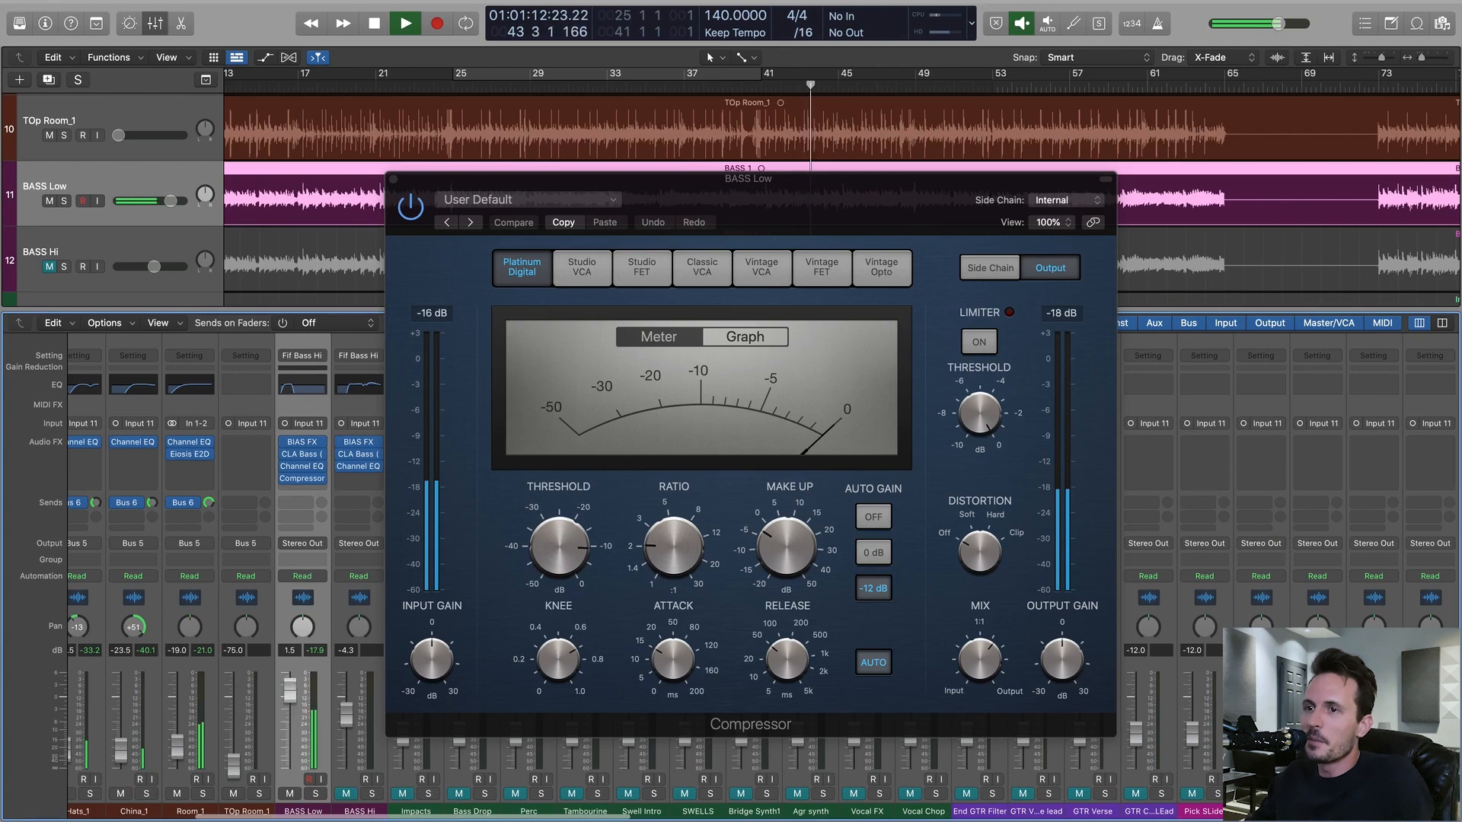
{"action": "left_click_drag", "start_coordinate": [288, 695], "coordinate": [289, 704]}
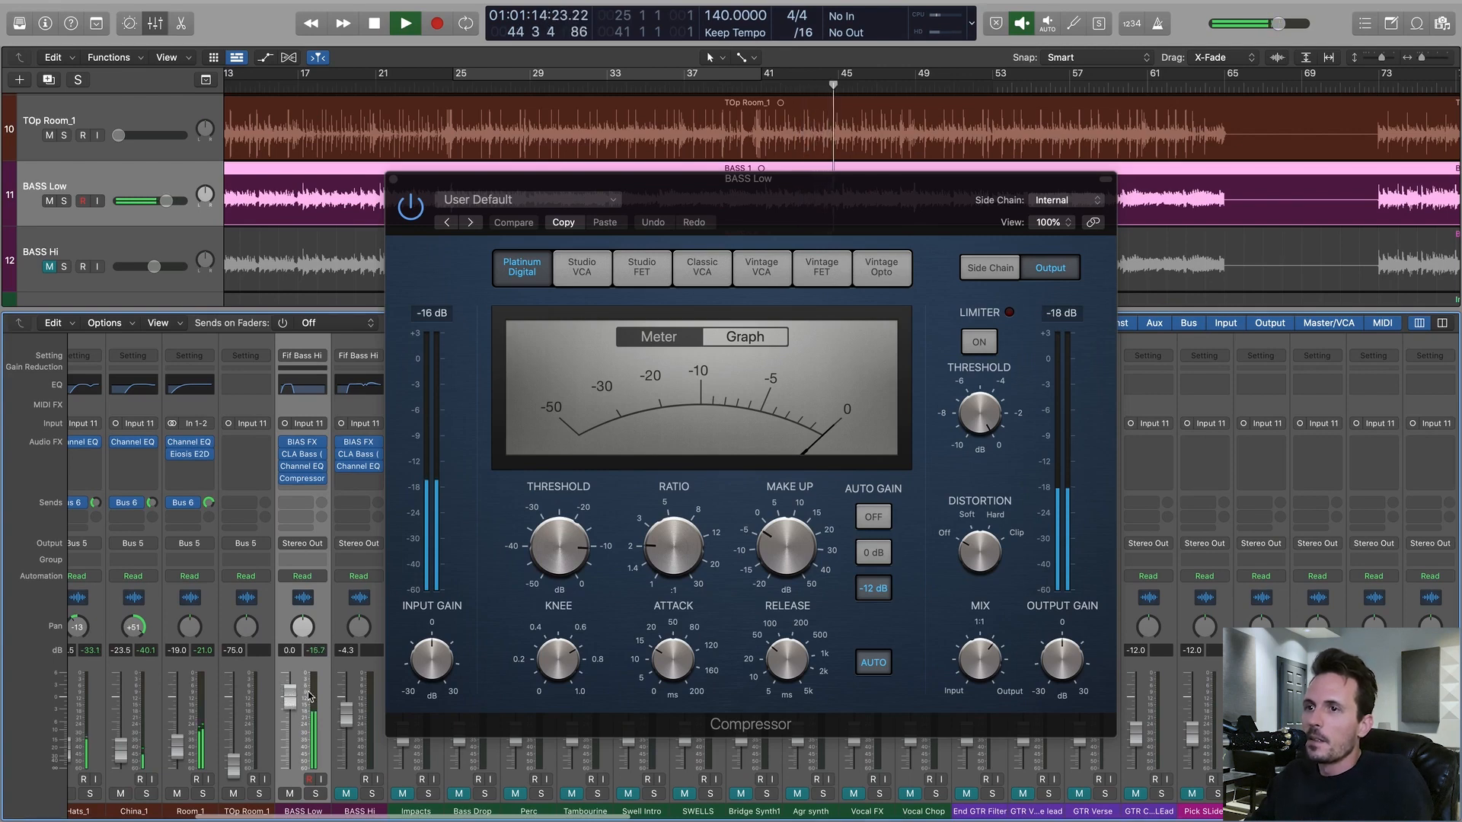
- Turn off auto gain and auto release in BASS Low's Compressor, raise the ratio to about 3.7:1, and resume playback
{"action": "key", "text": "space"}
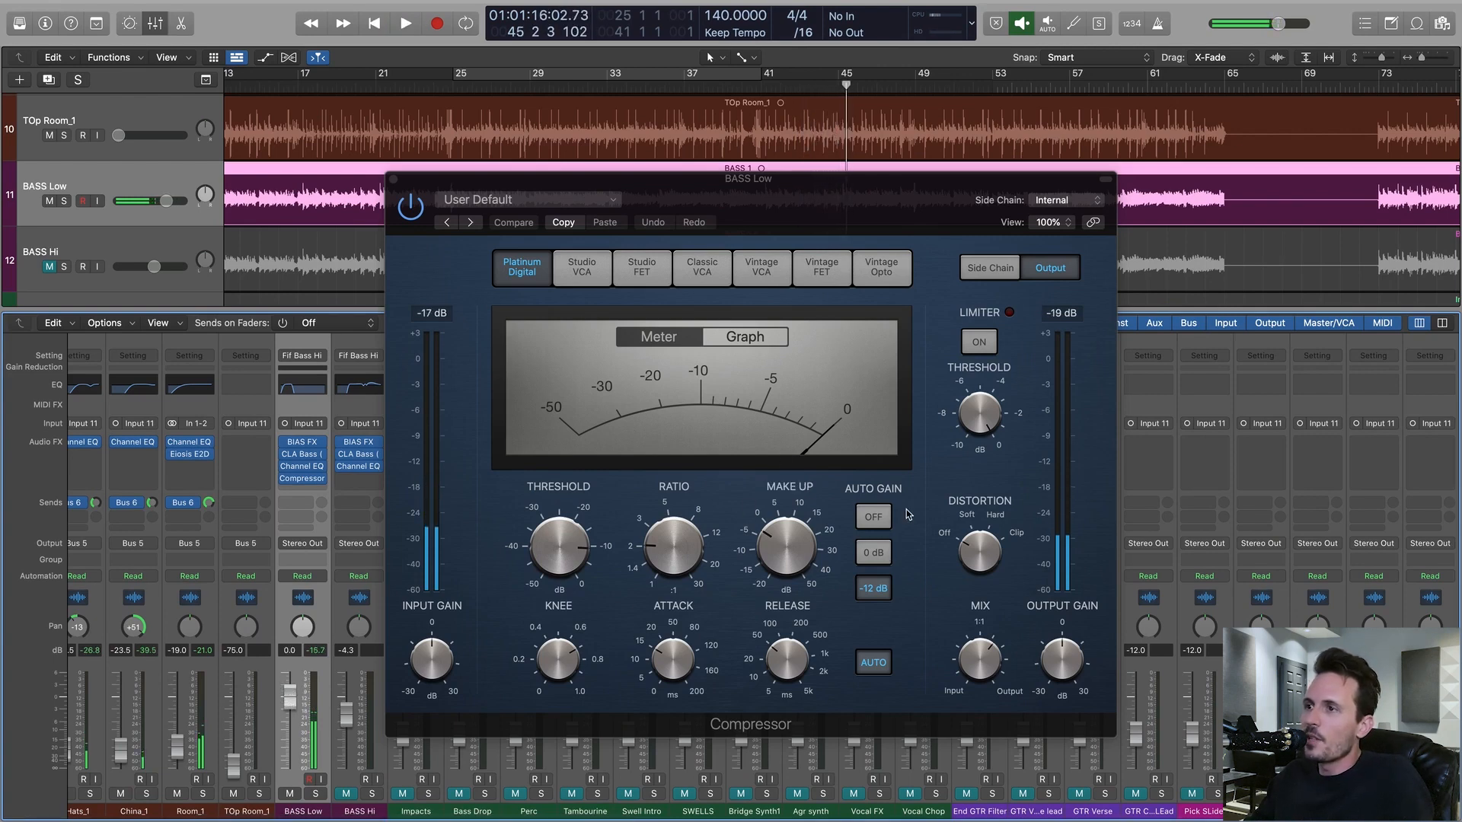
{"action": "left_click", "coordinate": [874, 517]}
{"action": "left_click", "coordinate": [874, 662]}
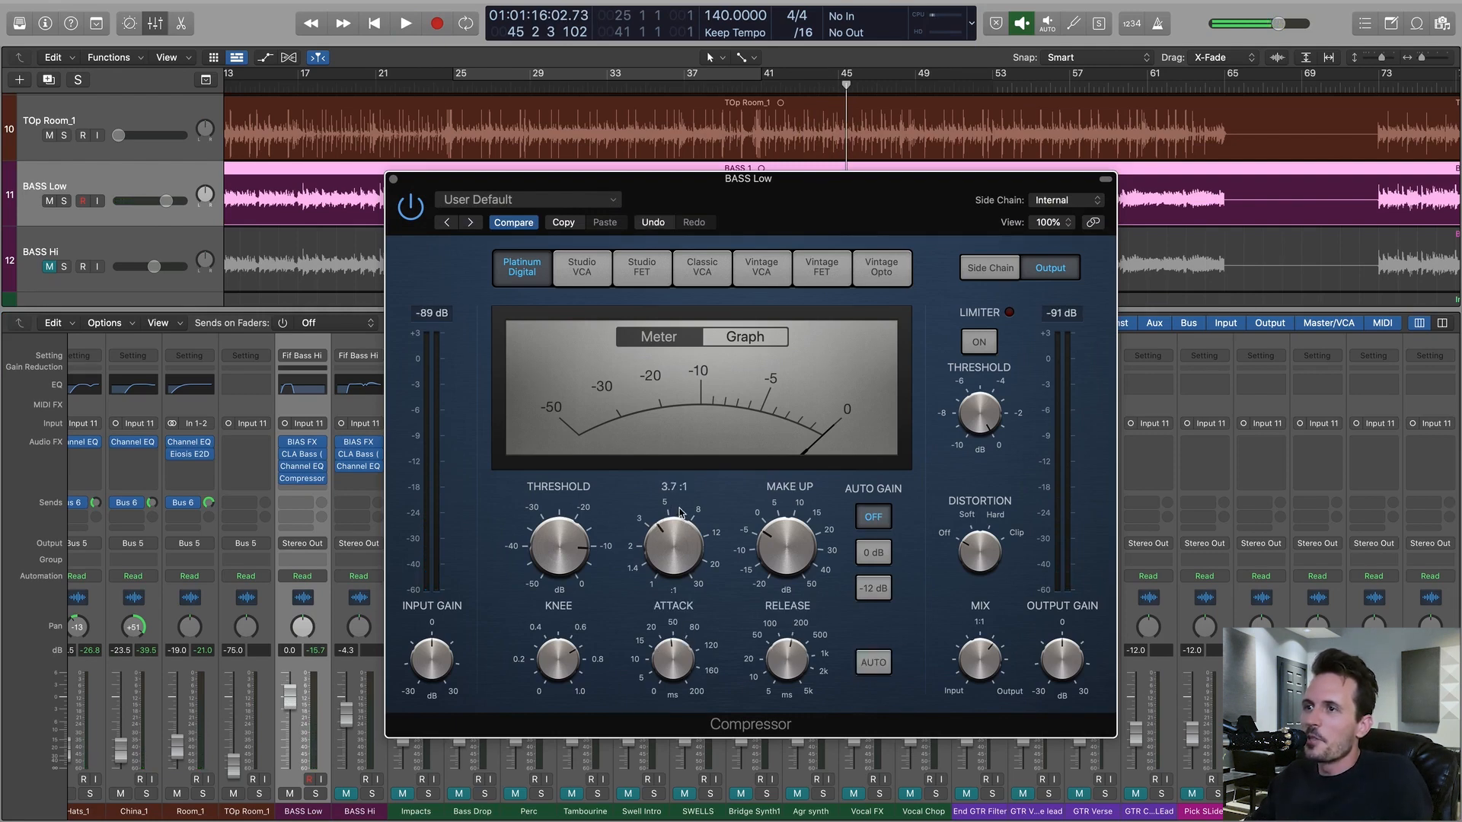
{"action": "key", "text": "space"}
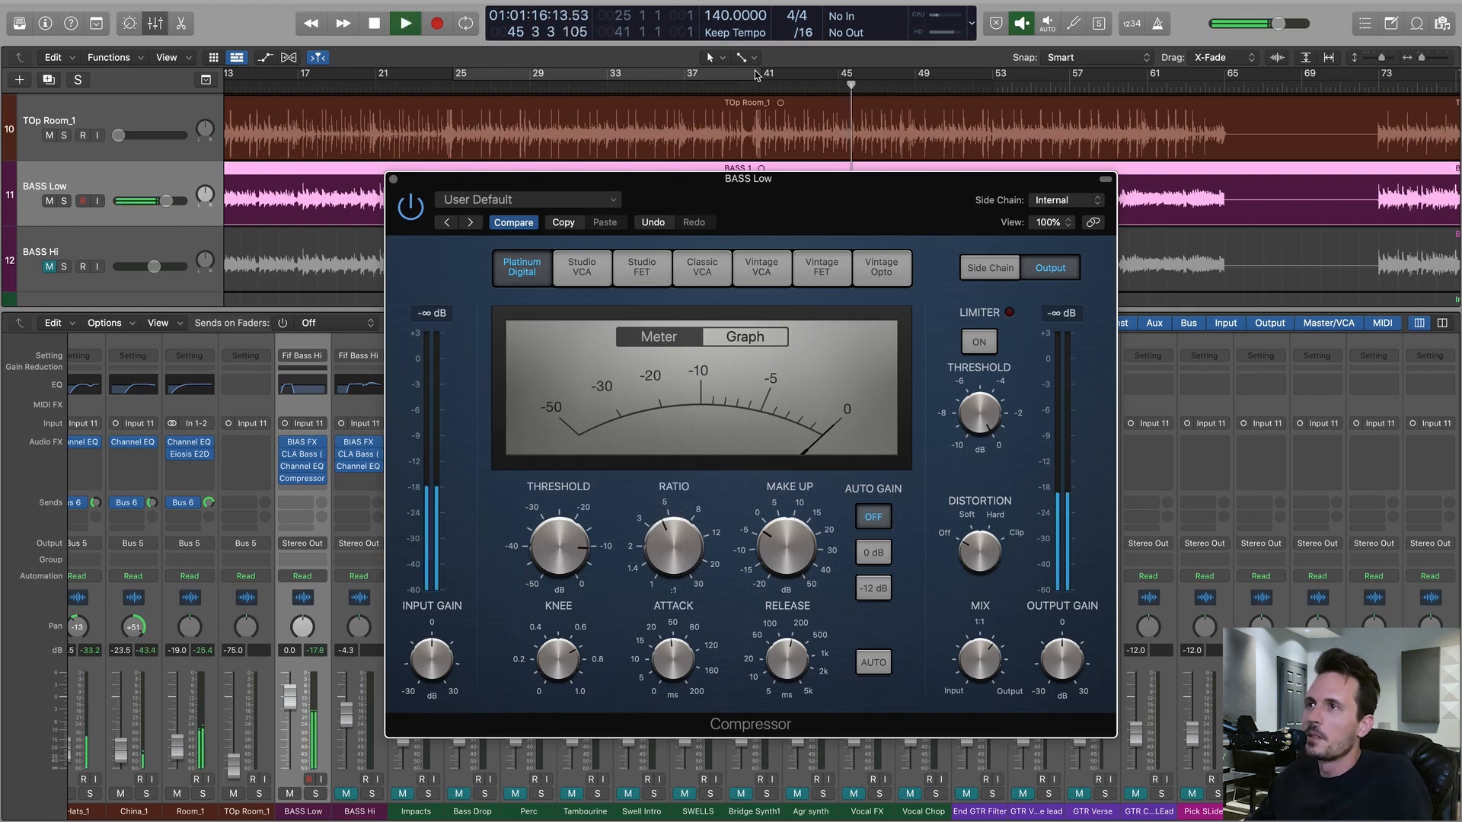
- Lower the threshold of BASS Low's Compressor during playback and adjust its make-up gain while comparing with the plug-in bypassed
{"action": "left_click_drag", "start_coordinate": [574, 532], "coordinate": [565, 556]}
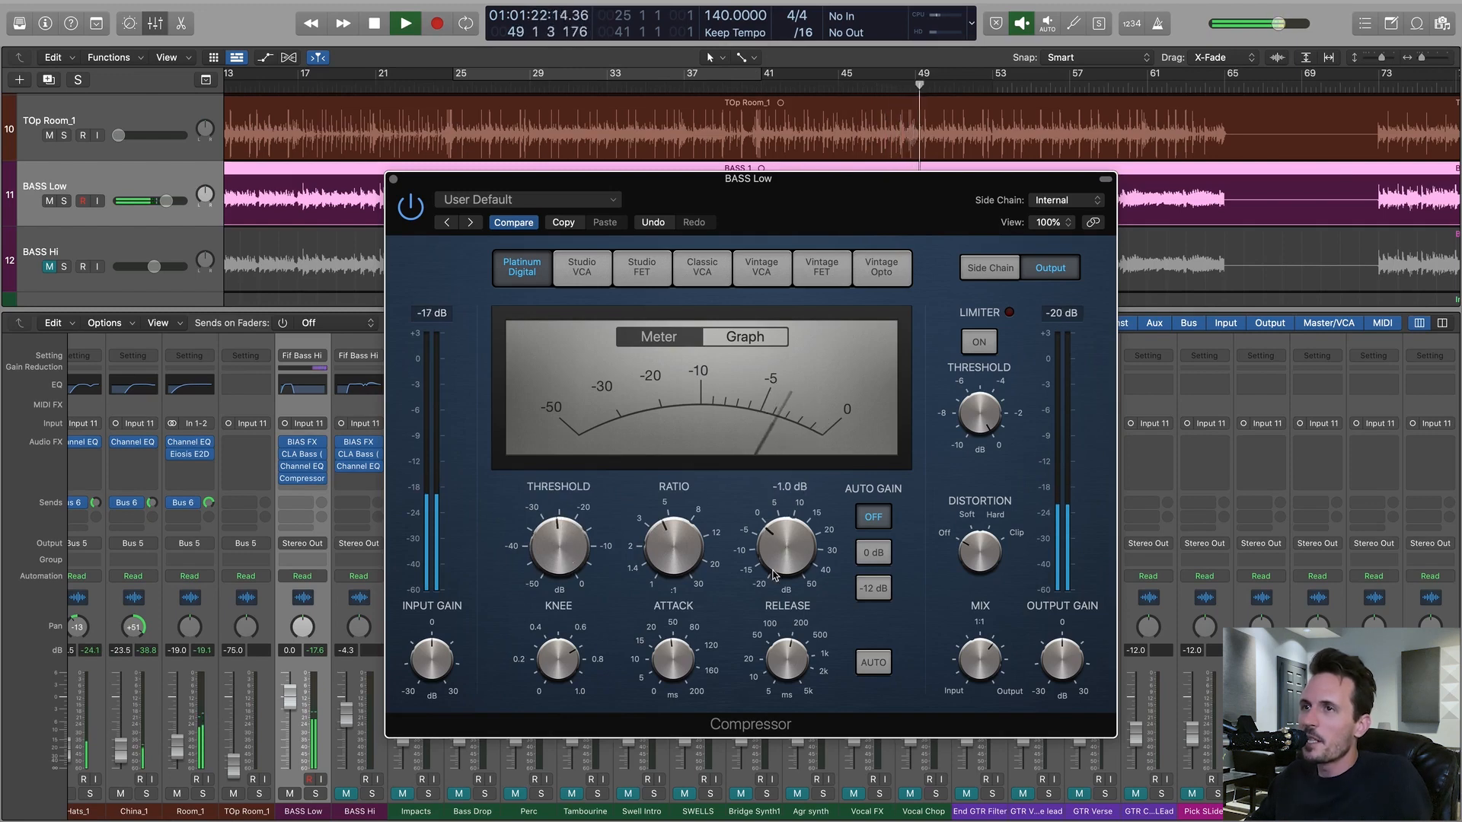
{"action": "left_click", "coordinate": [408, 199]}
{"action": "left_click", "coordinate": [408, 200]}
{"action": "left_click_drag", "start_coordinate": [782, 544], "coordinate": [783, 536]}
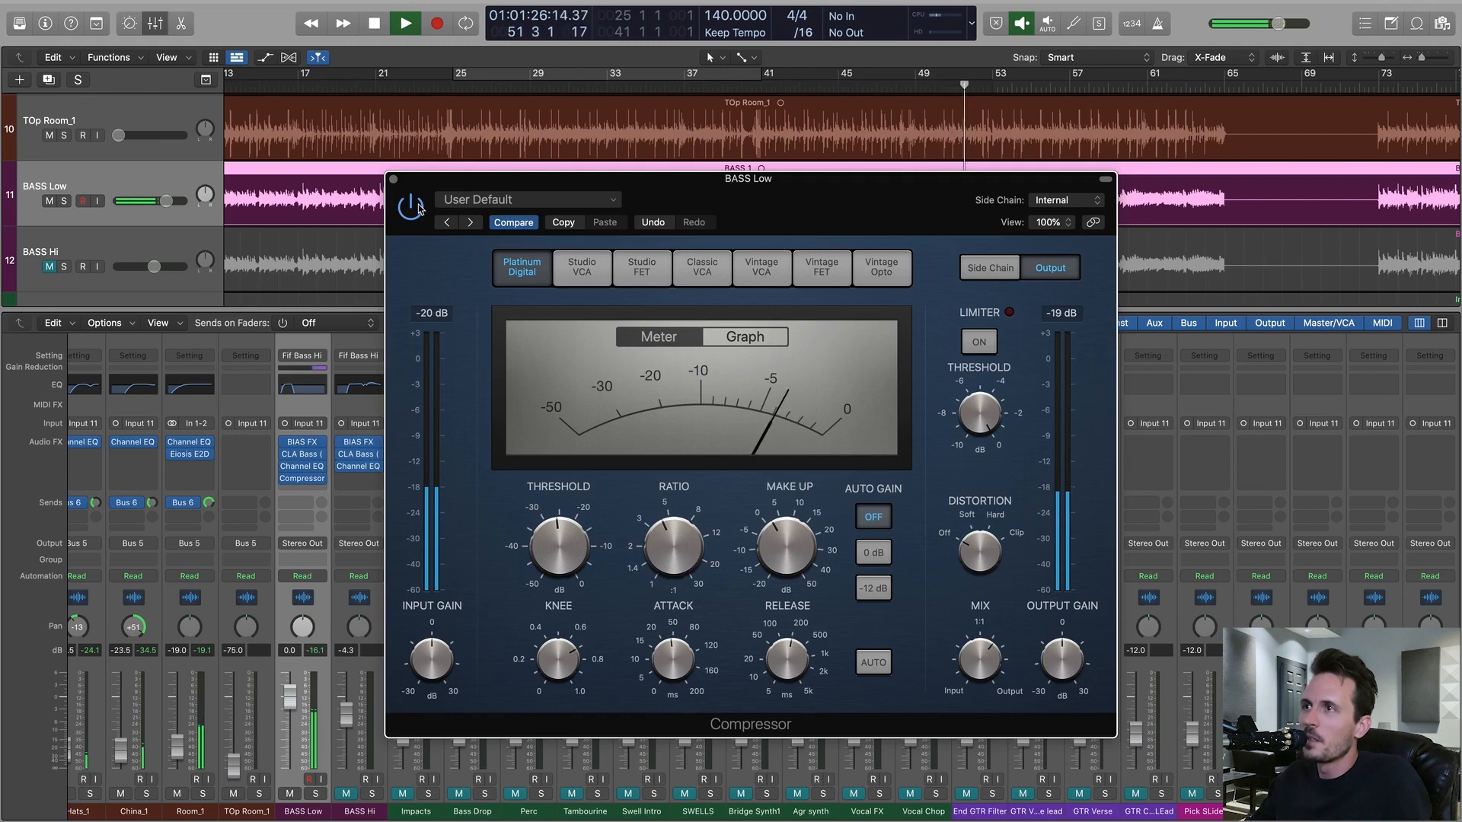
- Refine threshold, attack and release in BASS Low's Compressor, set make-up to 2.0 dB, and close it after a bypass comparison
{"action": "left_click_drag", "start_coordinate": [564, 544], "coordinate": [565, 554]}
{"action": "left_click_drag", "start_coordinate": [685, 663], "coordinate": [692, 622]}
{"action": "left_click_drag", "start_coordinate": [788, 660], "coordinate": [789, 696]}
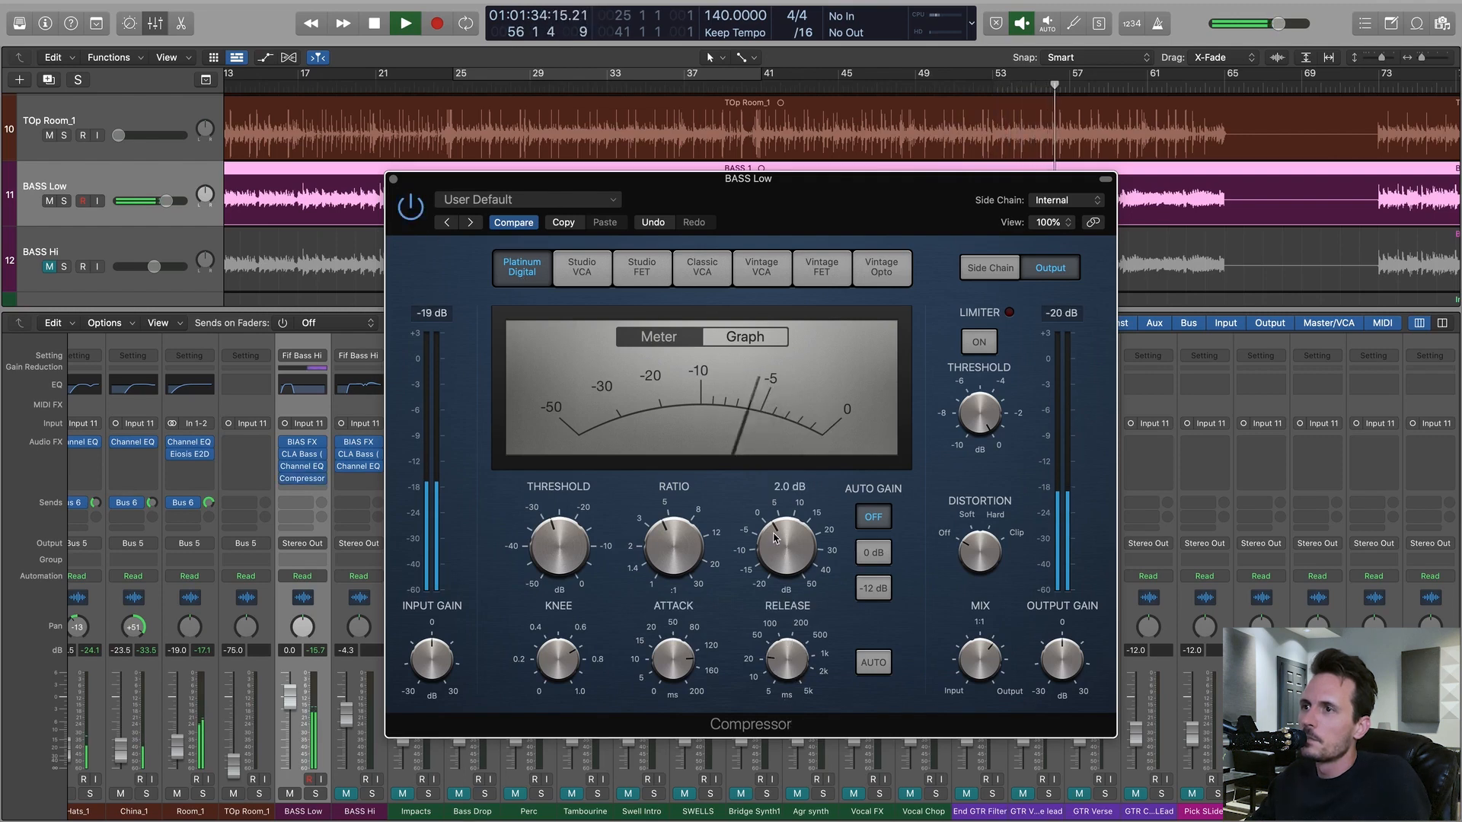
{"action": "left_click", "coordinate": [410, 207]}
{"action": "left_click", "coordinate": [410, 207]}
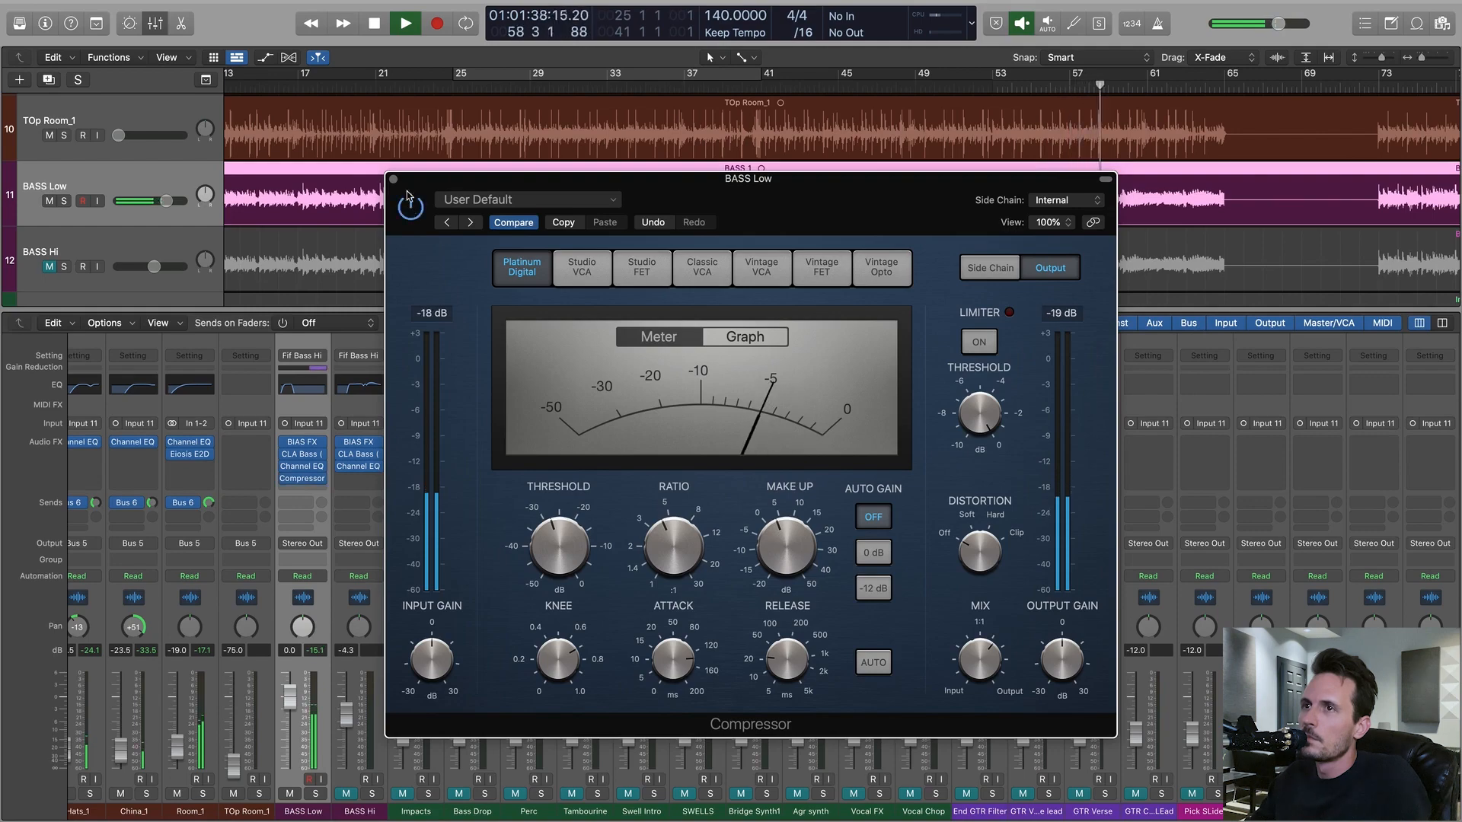
{"action": "left_click", "coordinate": [393, 180]}
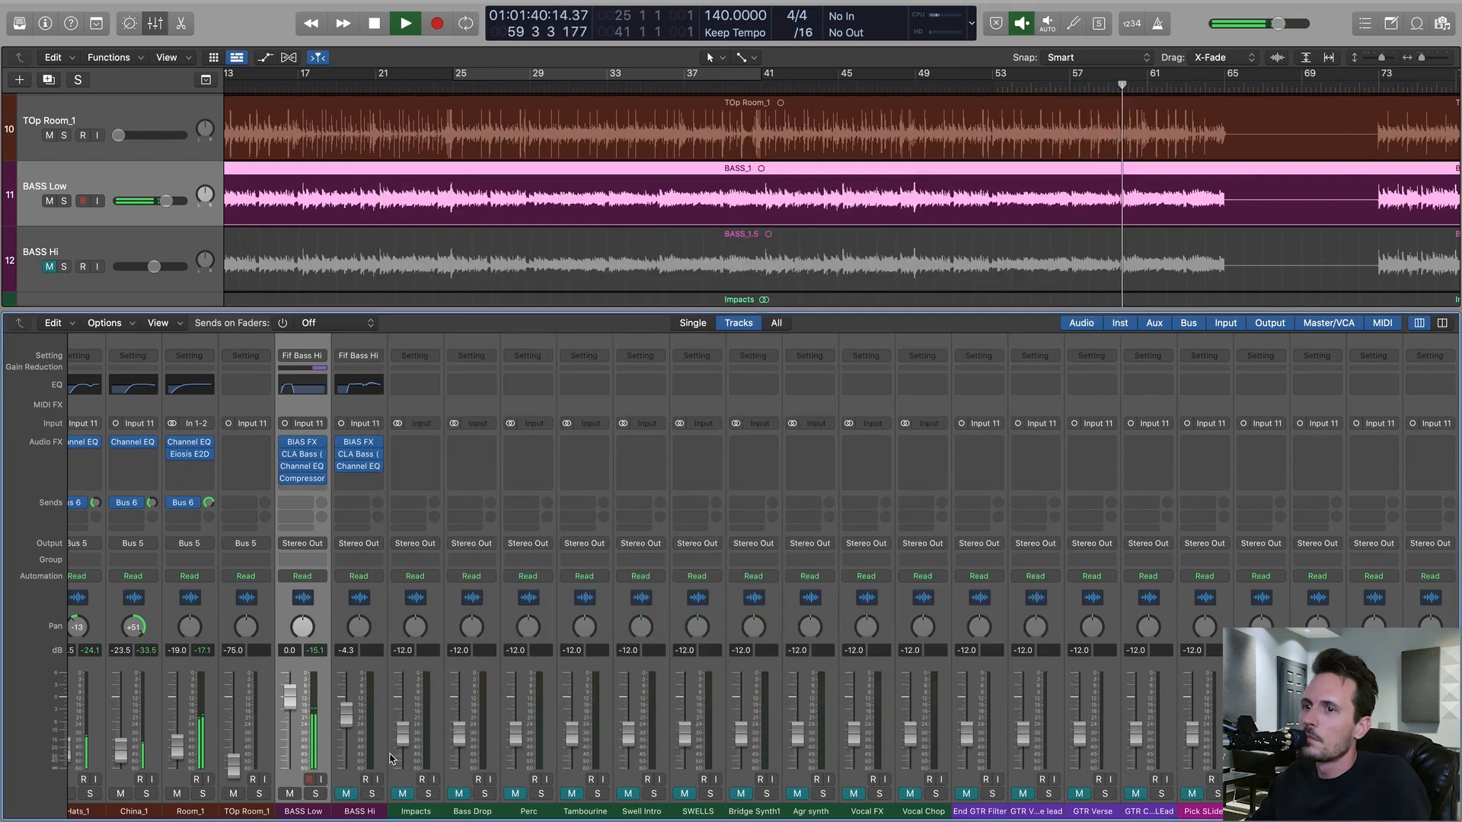
- Unmute BASS Hi, lower its fader to -5.5 dB, and play both bass tracks from about bar 41
{"action": "left_click", "coordinate": [347, 794]}
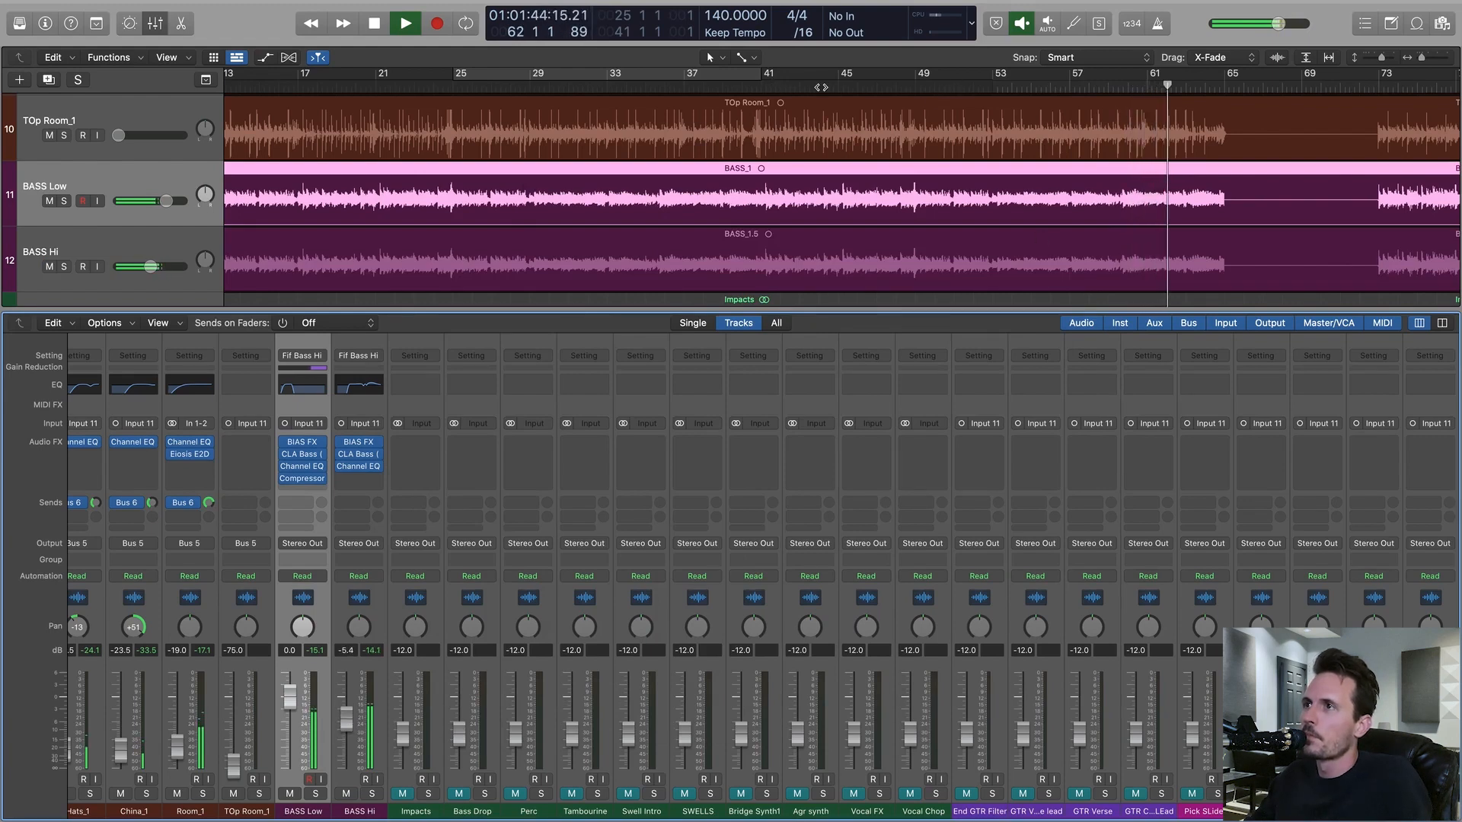
{"action": "left_click", "coordinate": [784, 86]}
{"action": "left_click", "coordinate": [318, 593]}
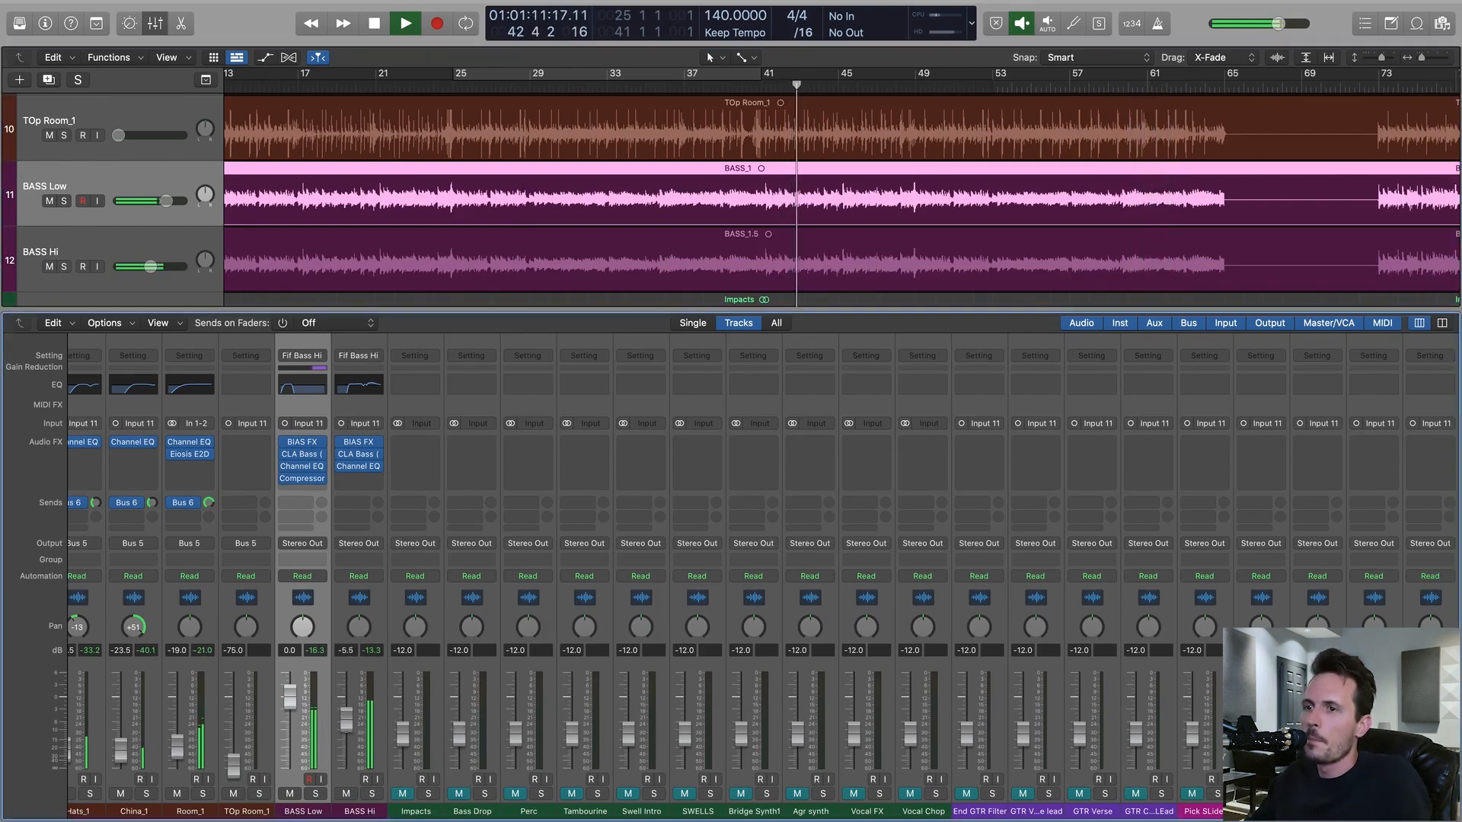
- Compare the bass with BASS Low's Compressor bypassed and active, and raise the BASS Low fader to 0.4 dB
{"action": "left_click", "coordinate": [285, 479]}
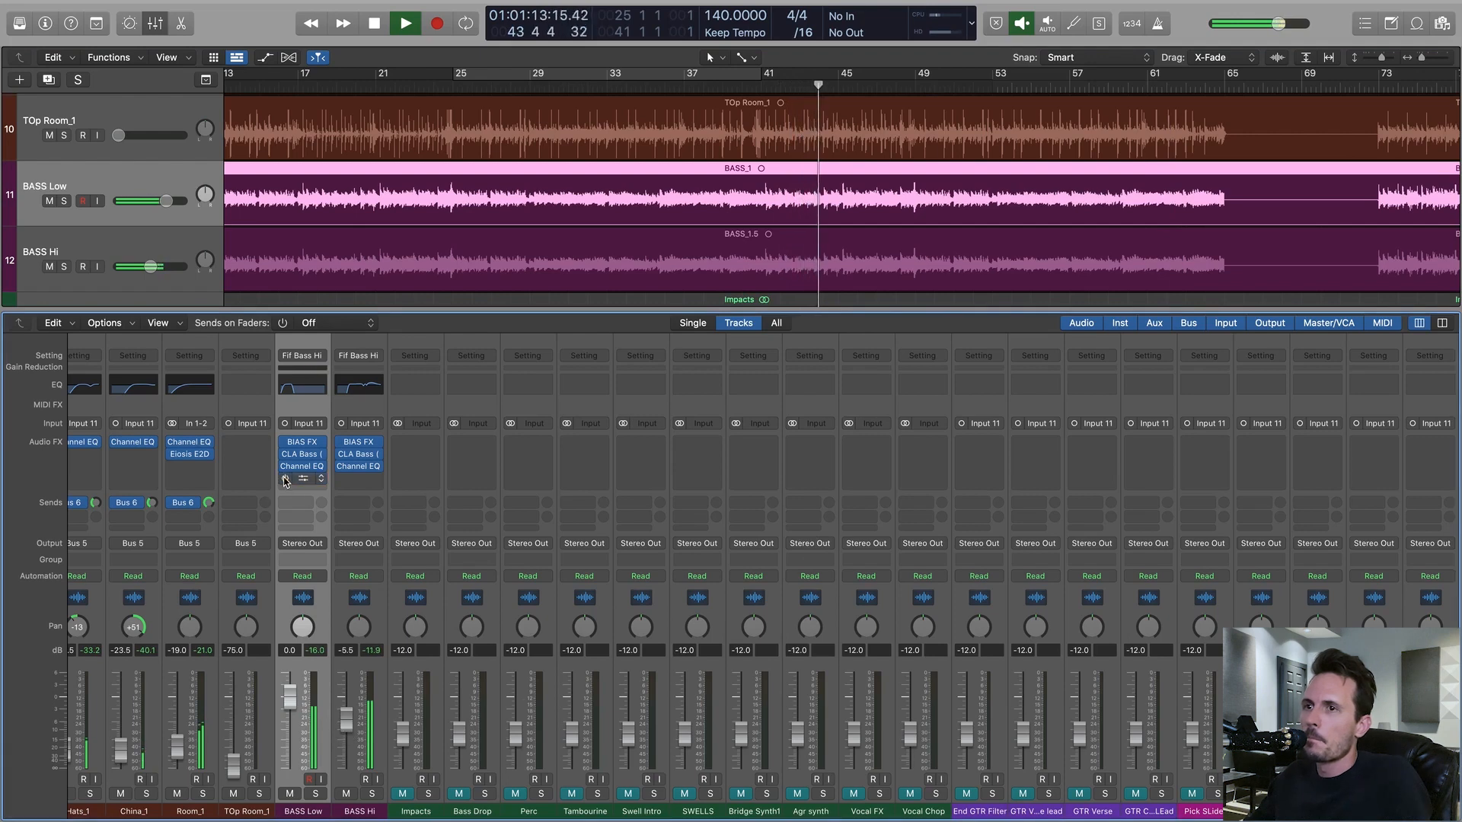
{"action": "left_click", "coordinate": [286, 478]}
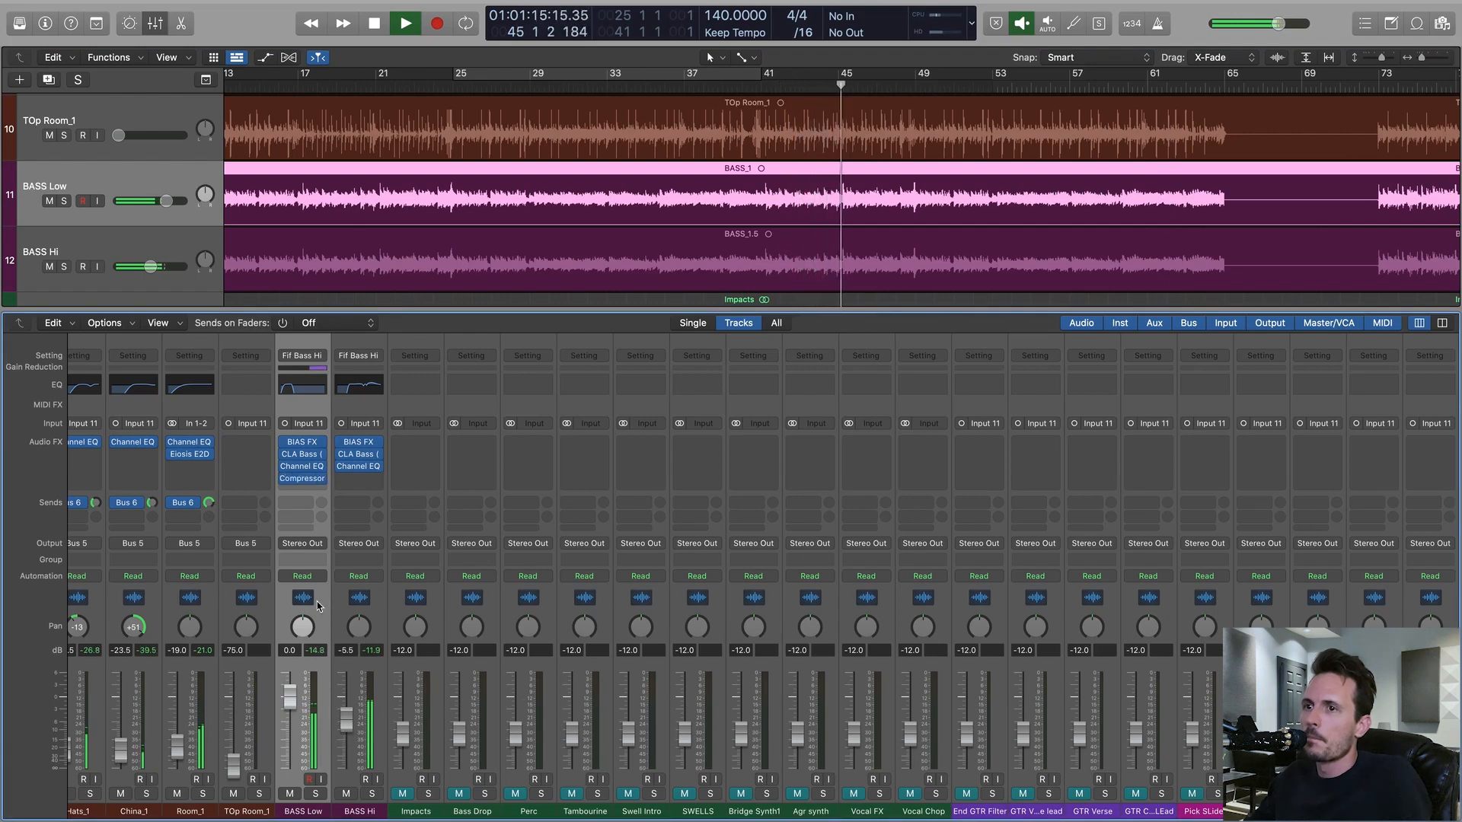
{"action": "left_click_drag", "start_coordinate": [294, 699], "coordinate": [294, 696]}
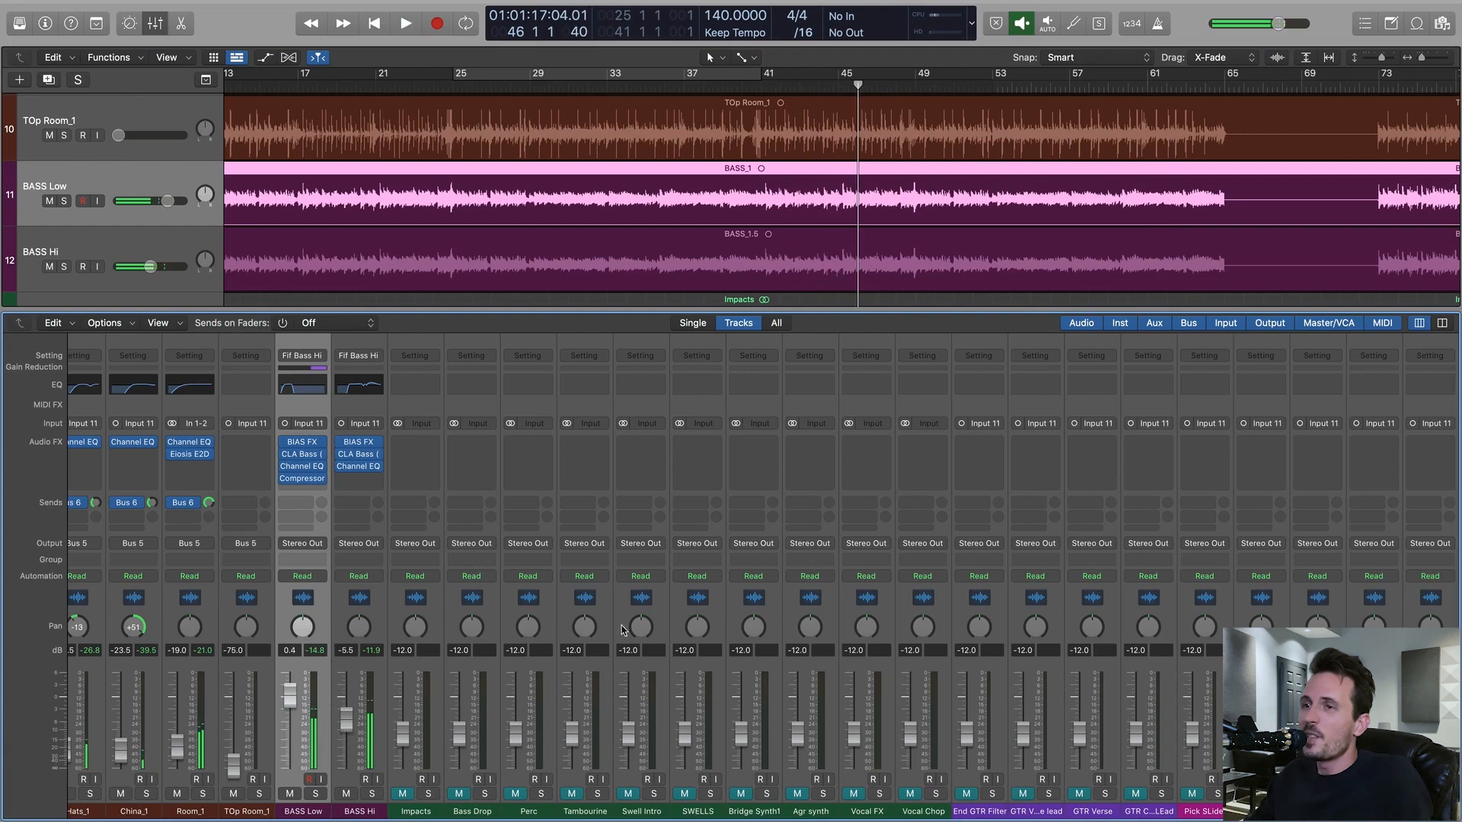
- Insert a Compressor after the Channel EQ on BASS Hi, mute BASS Low, and start playback near bar 42
{"action": "left_click", "coordinate": [354, 609]}
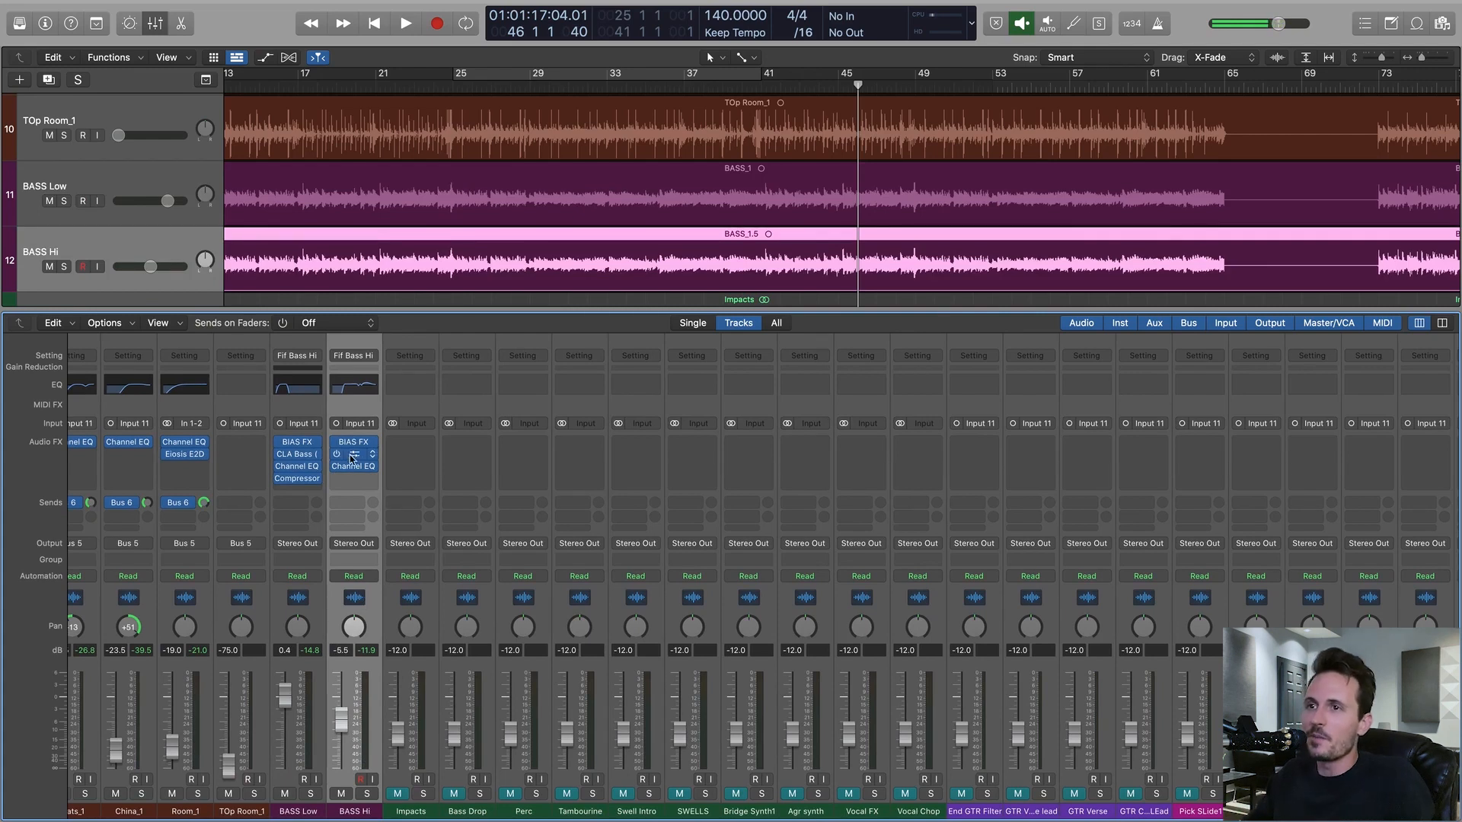
{"action": "left_click", "coordinate": [356, 484]}
{"action": "mouse_move", "coordinate": [419, 603]}
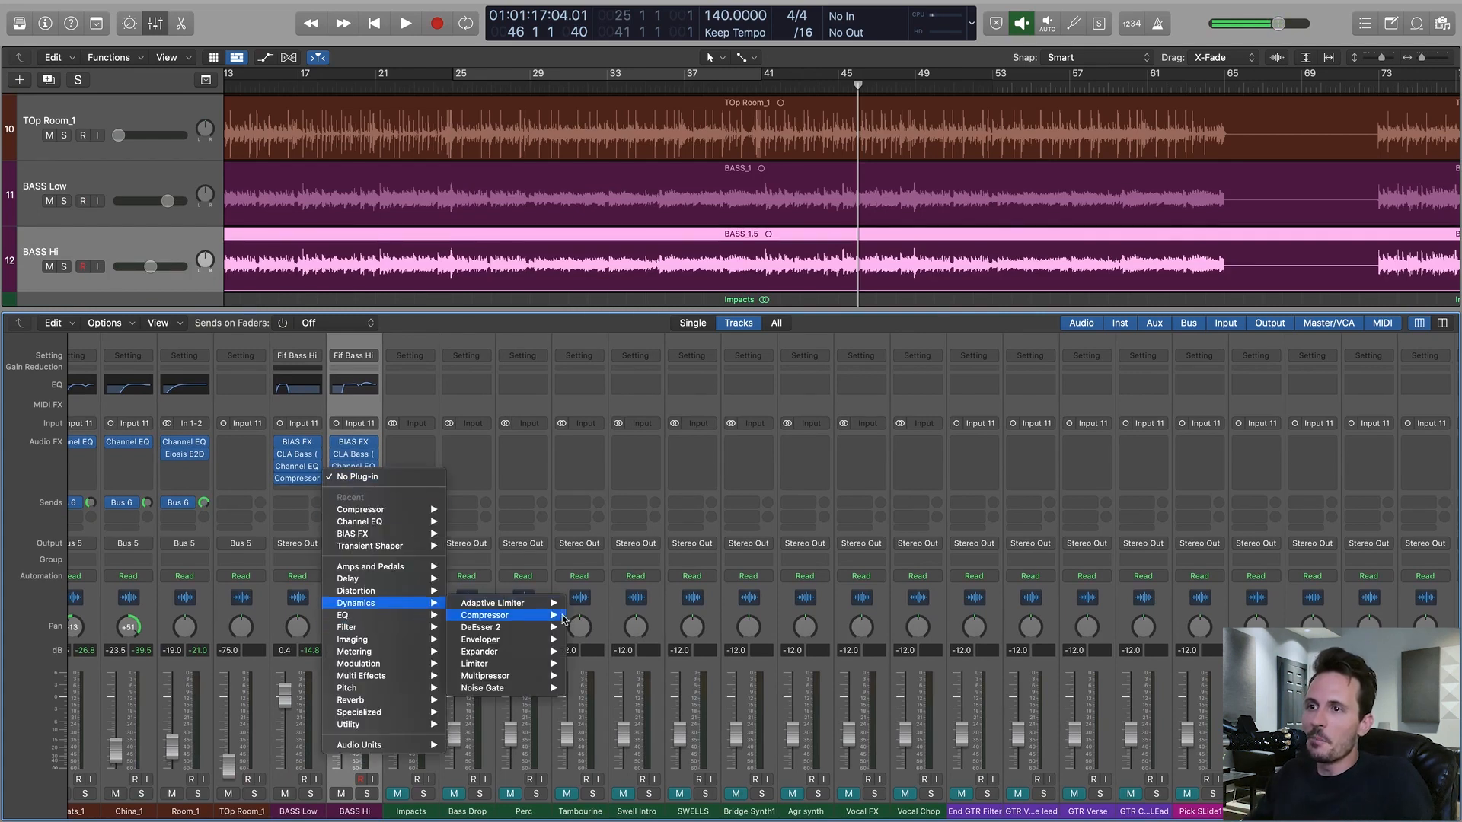
{"action": "left_click", "coordinate": [607, 618]}
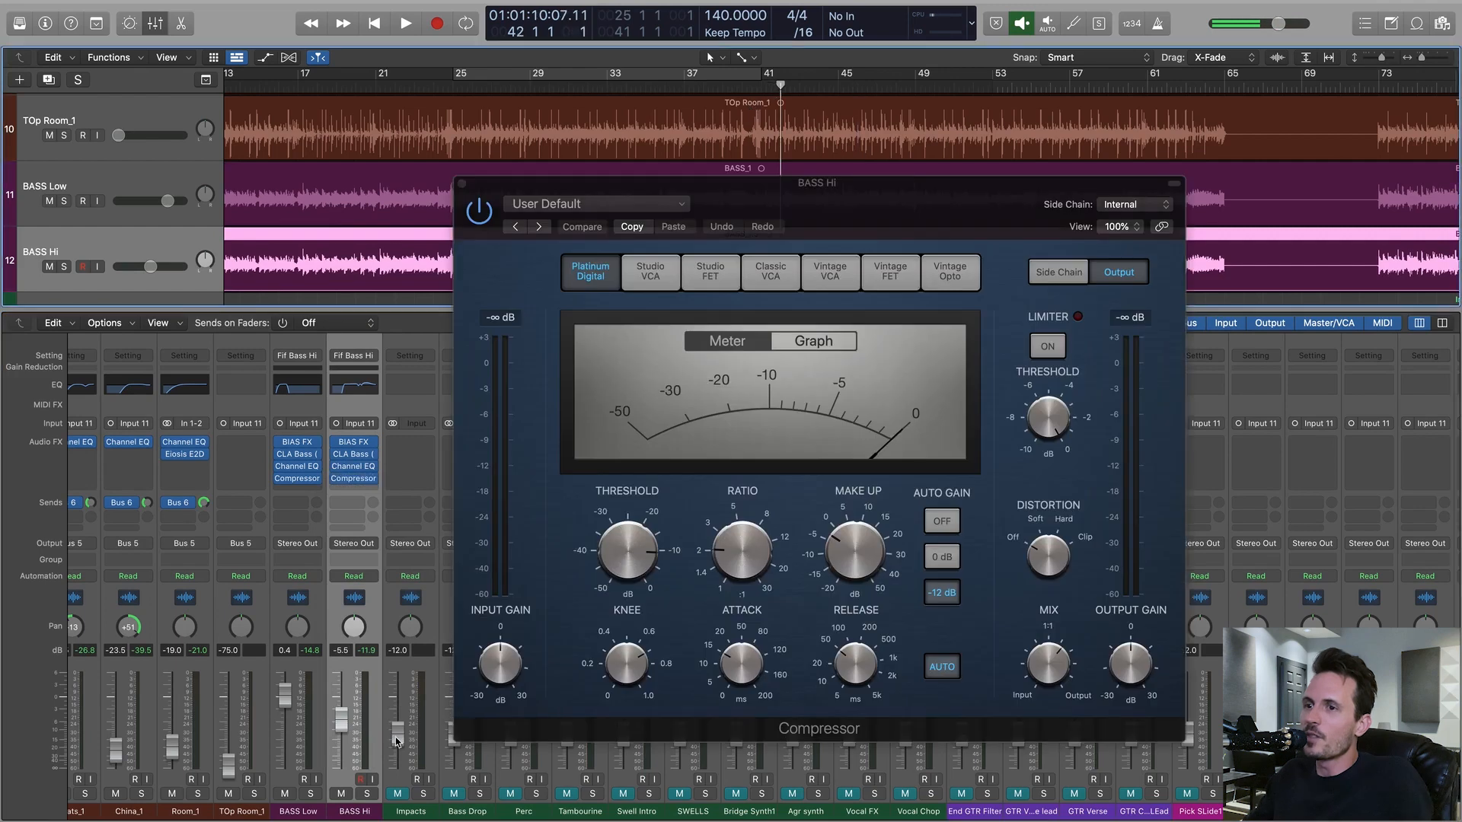
{"action": "left_click", "coordinate": [283, 793]}
{"action": "key", "text": "space"}
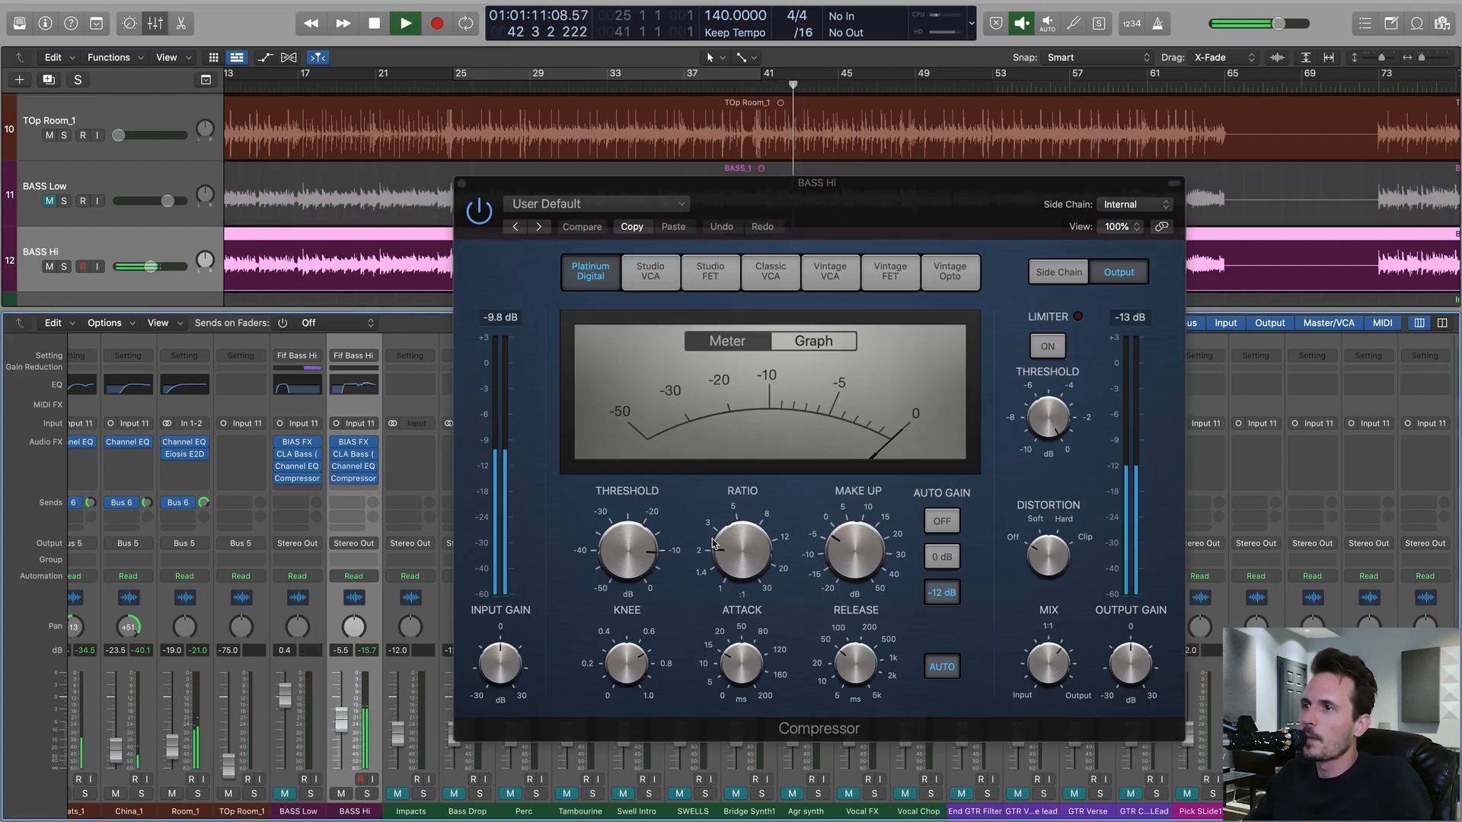
- Set BASS Hi's Compressor to a -16.5 dB threshold and -1.0 dB make-up, adjust its attack, compare with bypass, and close it
{"action": "mouse_move", "coordinate": [628, 559]}
{"action": "left_mouse_down"}
{"action": "mouse_move", "coordinate": [628, 596]}
{"action": "mouse_move", "coordinate": [629, 583]}
{"action": "left_mouse_up"}
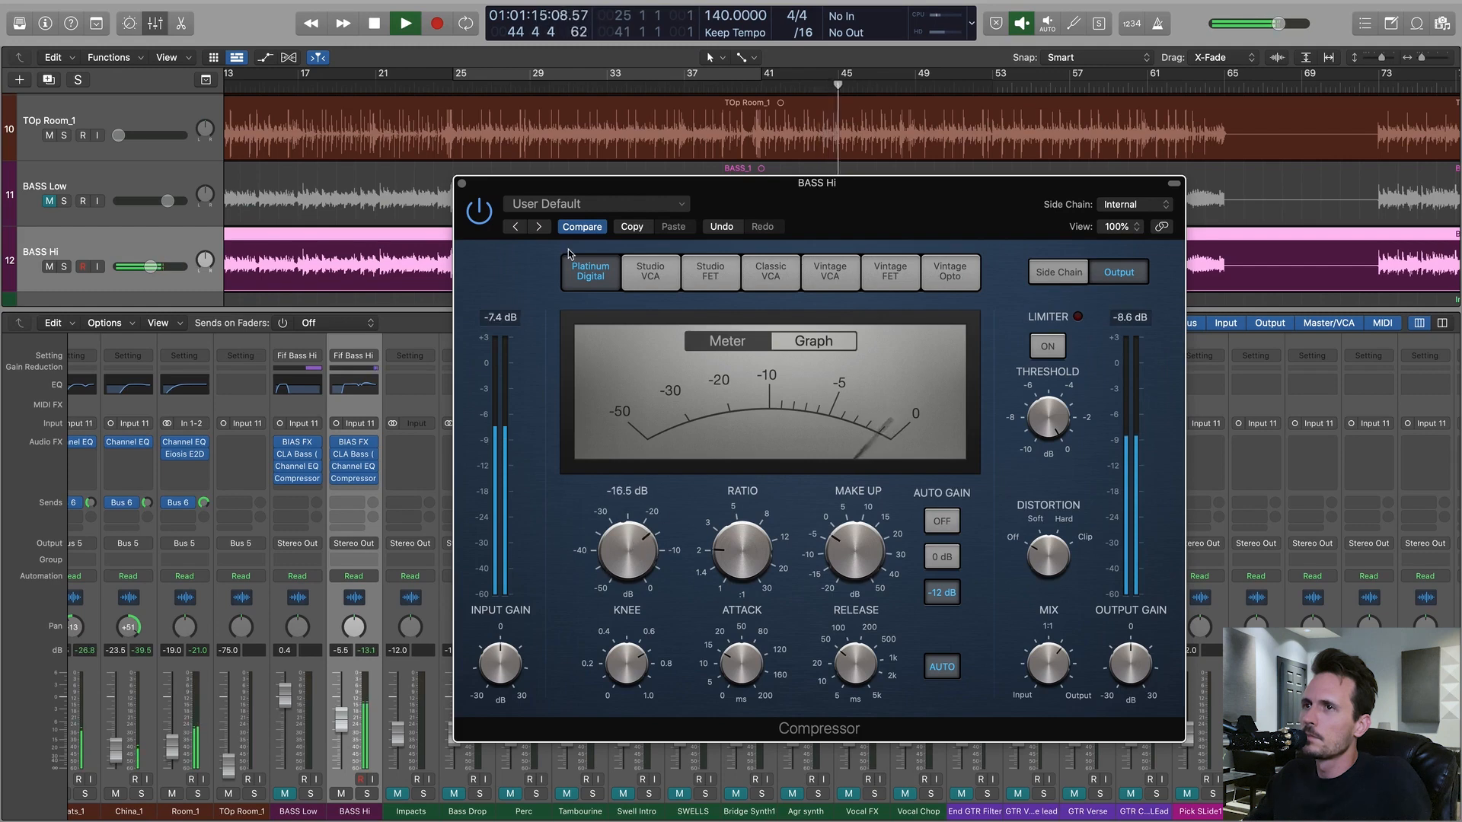
{"action": "left_click", "coordinate": [475, 214]}
{"action": "left_click", "coordinate": [476, 212]}
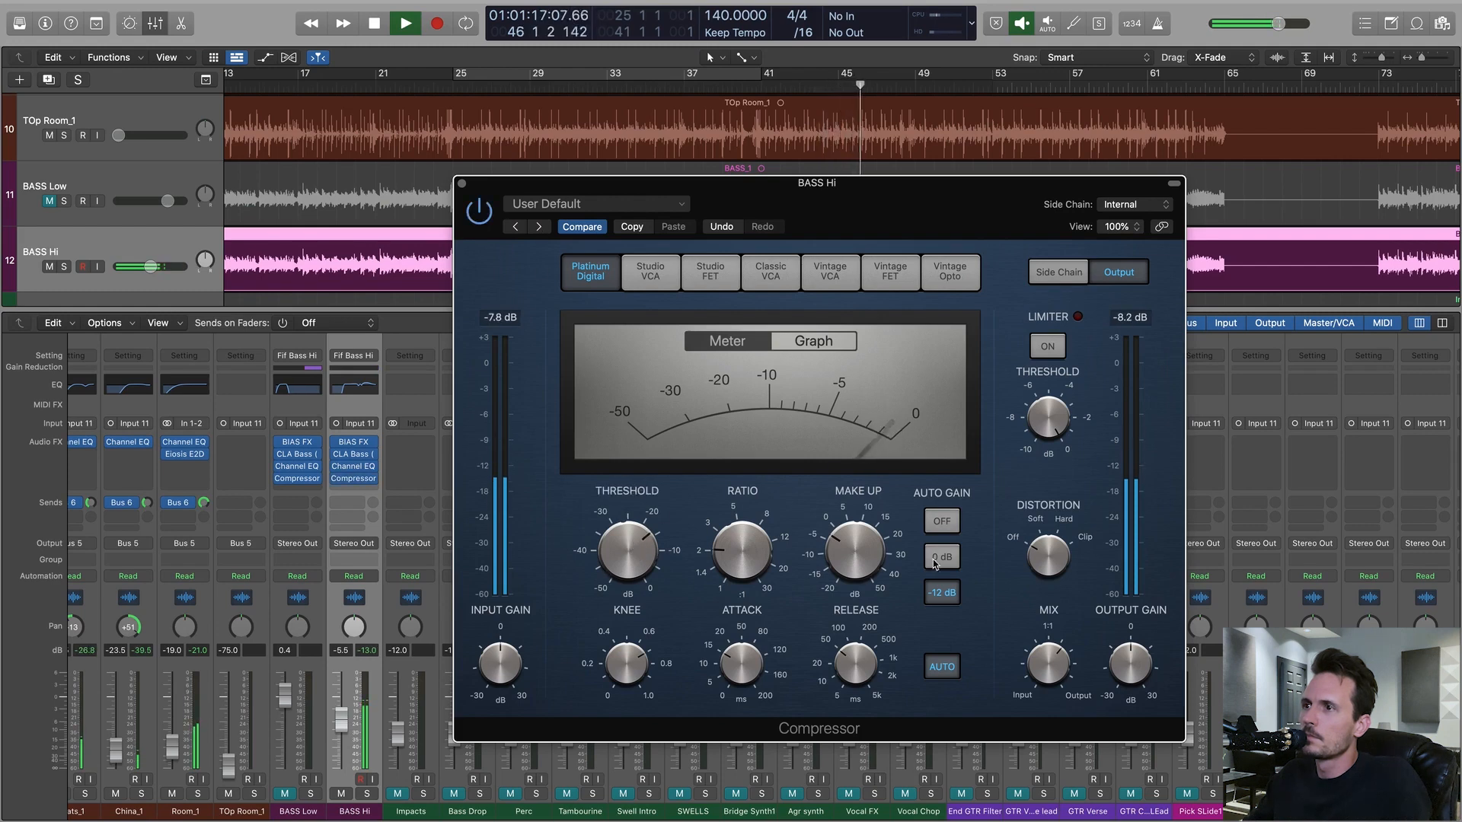
{"action": "left_click", "coordinate": [479, 214]}
{"action": "left_click", "coordinate": [479, 213]}
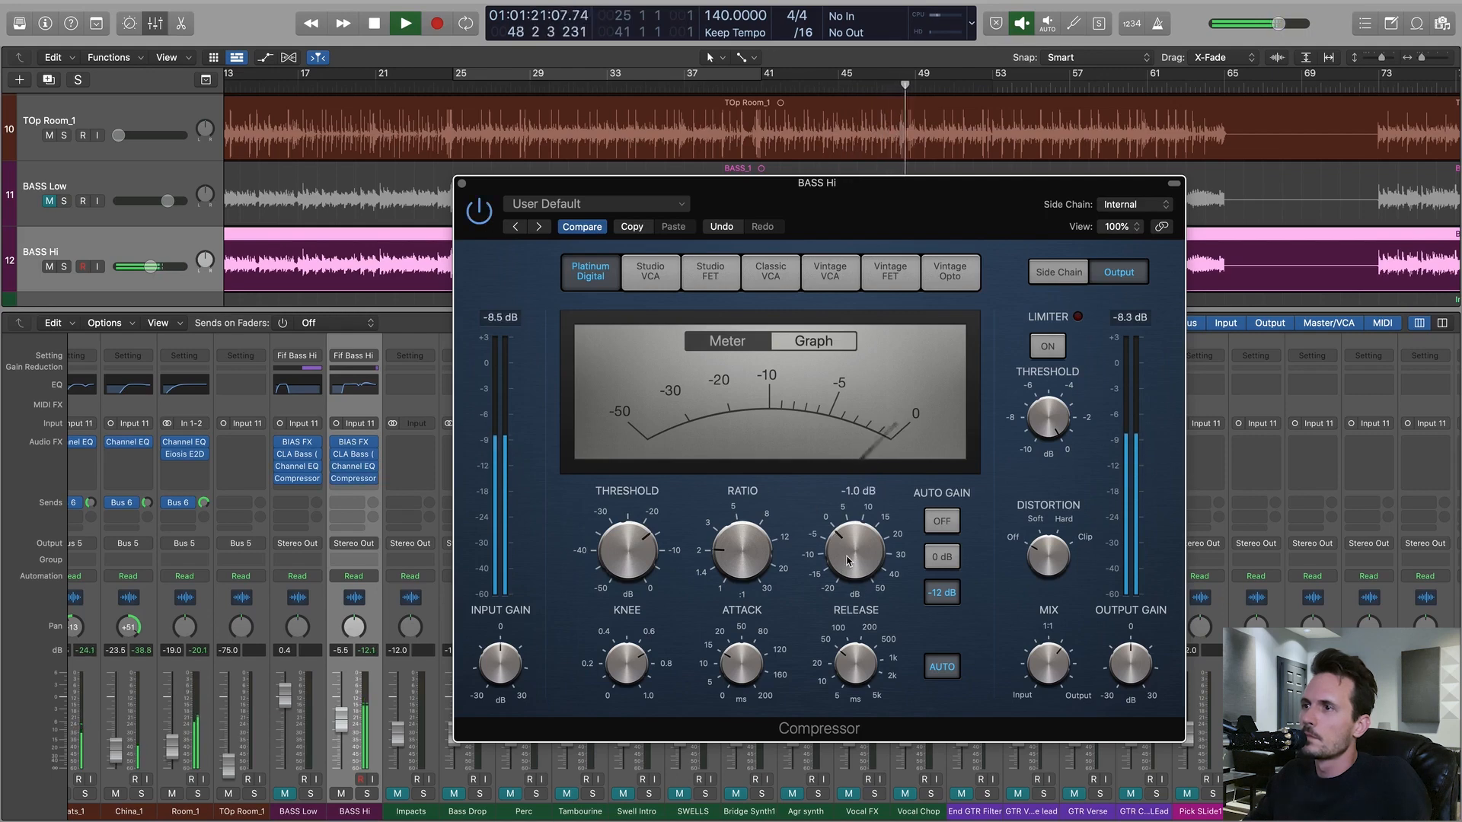
{"action": "mouse_move", "coordinate": [751, 587]}
{"action": "mouse_move", "coordinate": [746, 670]}
{"action": "left_mouse_down"}
{"action": "mouse_move", "coordinate": [768, 602]}
{"action": "mouse_move", "coordinate": [743, 681]}
{"action": "left_mouse_up"}
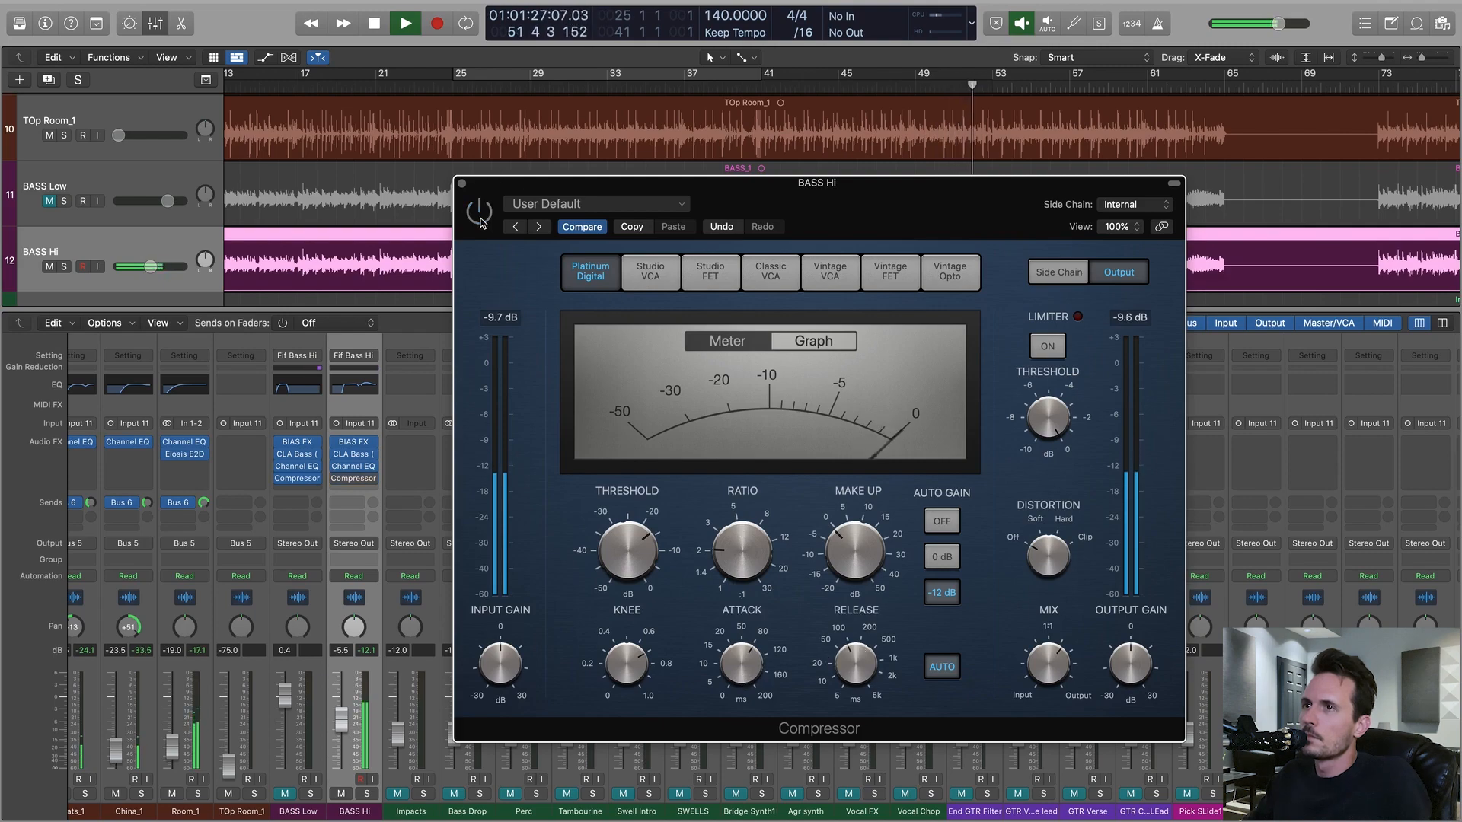
{"action": "left_click", "coordinate": [461, 184]}
- Unmute BASS Low, select BASS Low and BASS Hi together, and open their shared output routing choices
{"action": "left_click", "coordinate": [285, 793]}
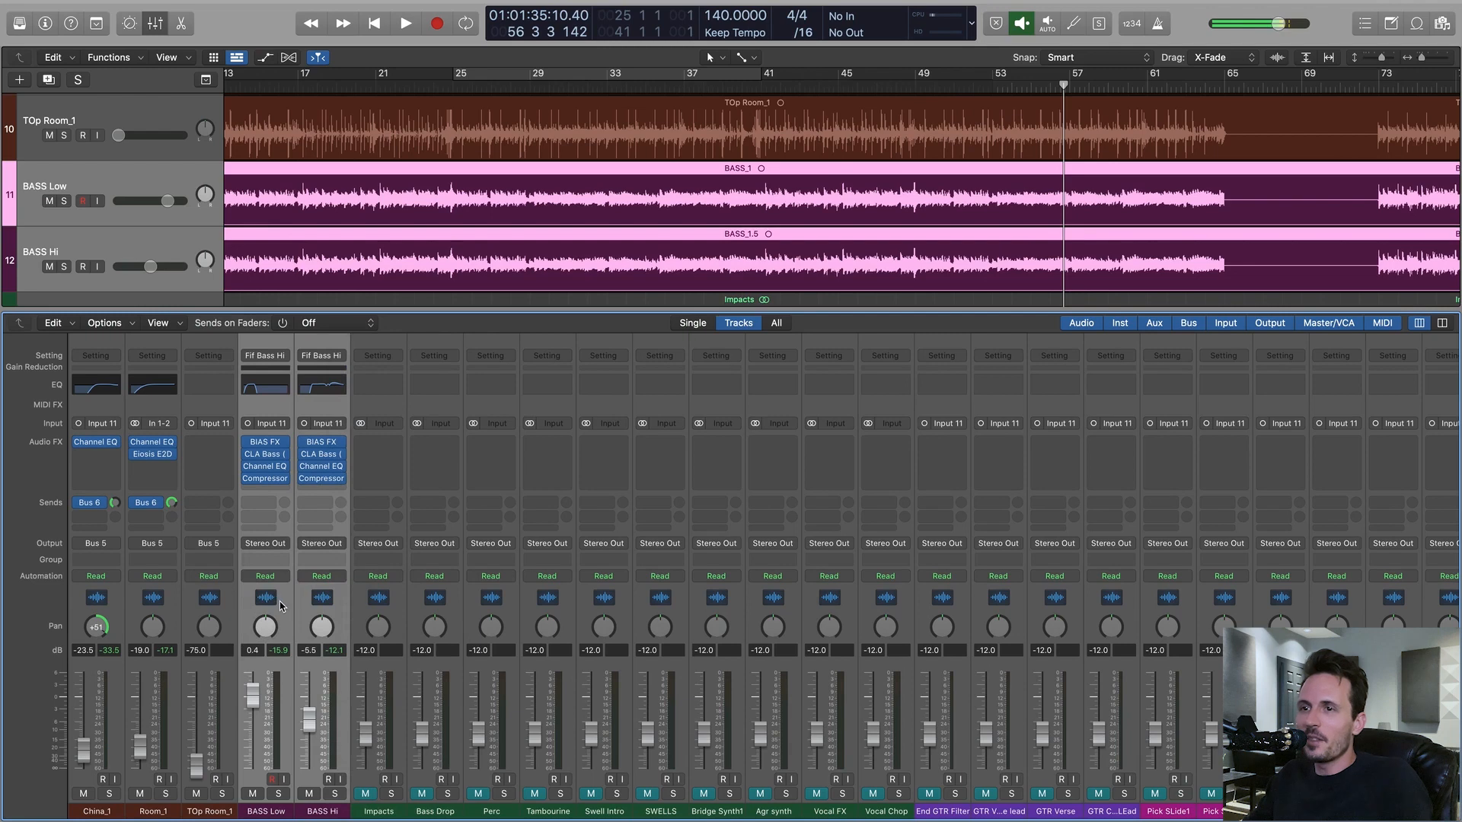
{"action": "left_click", "coordinate": [326, 605]}
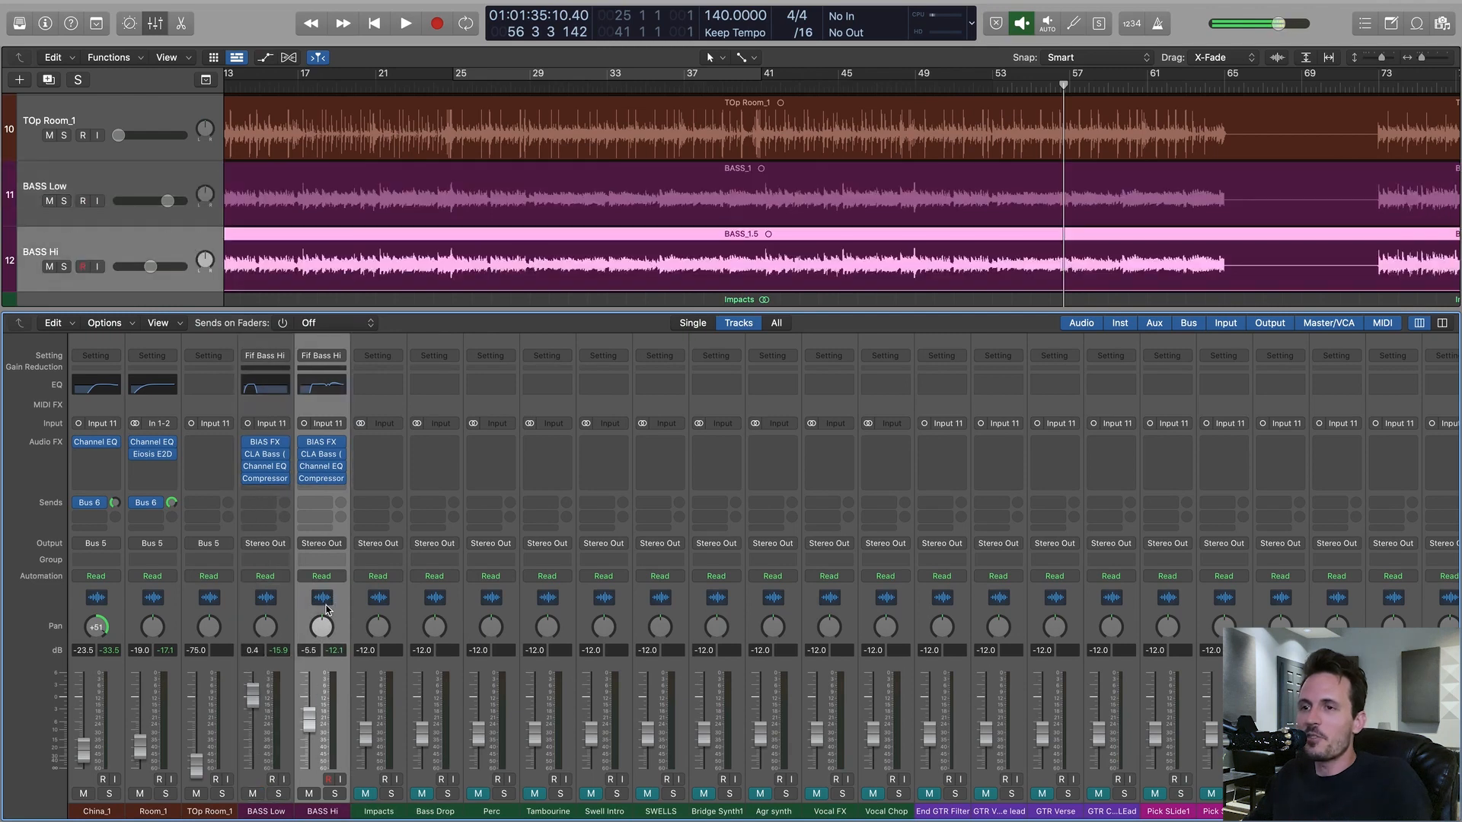
{"action": "left_click", "coordinate": [267, 603]}
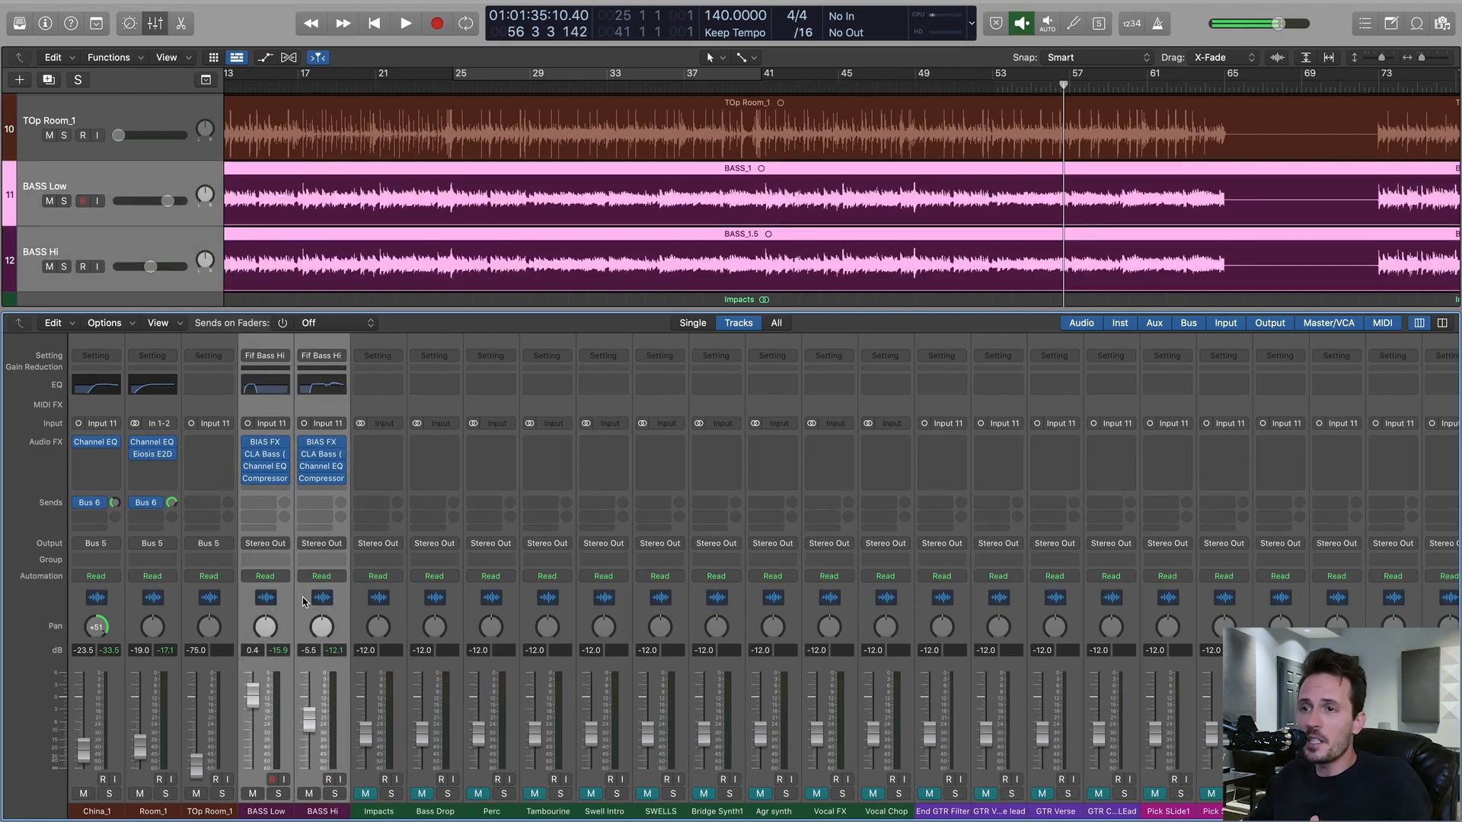
{"action": "left_click", "coordinate": [271, 545]}
{"action": "mouse_move", "coordinate": [297, 597]}
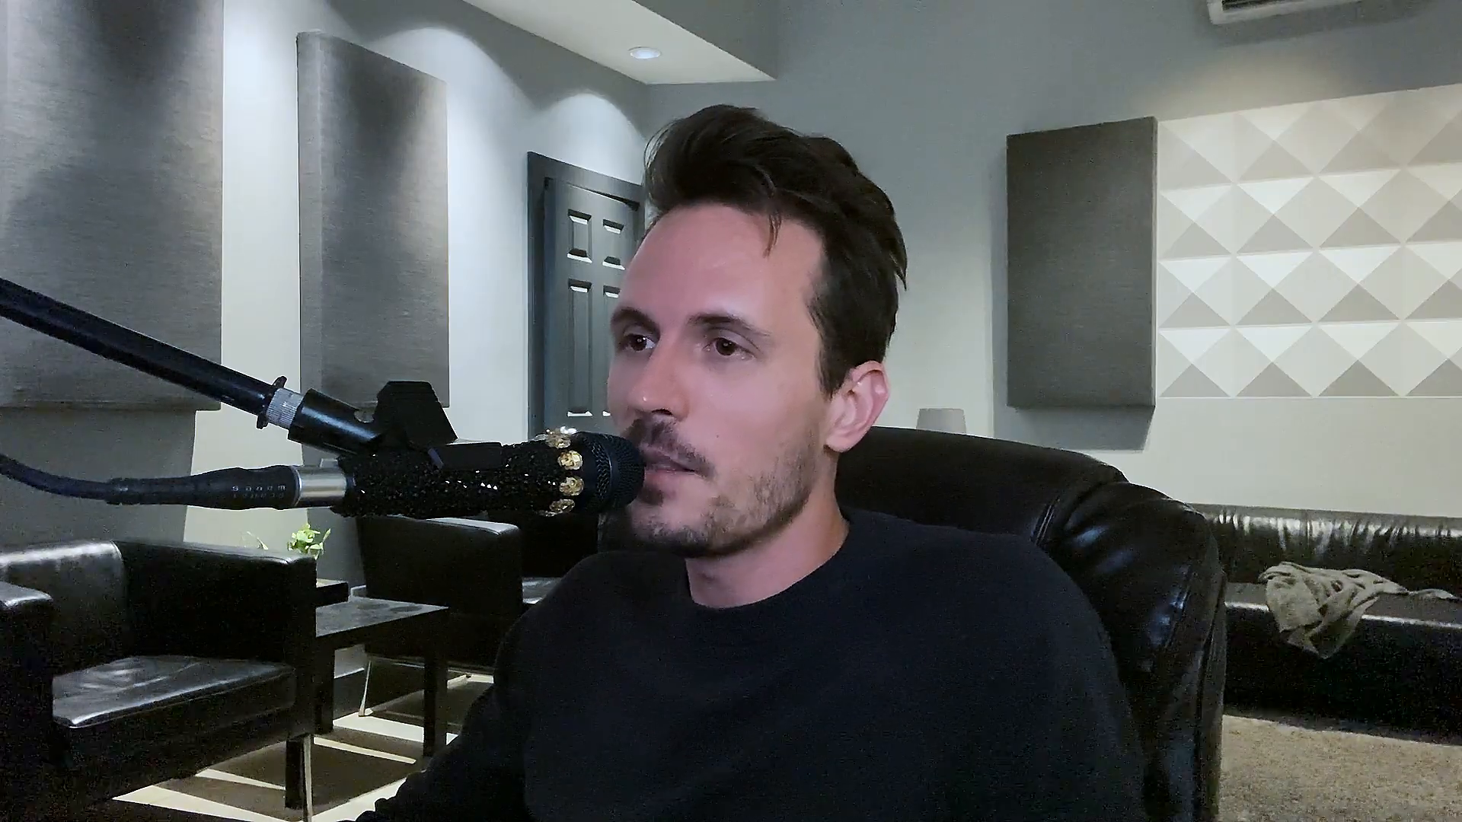
- Route the outputs of Drum Bus 1, Drum Bus 2 and Drum Bus to Bus 8
{"action": "left_click_drag", "start_coordinate": [645, 605], "coordinate": [751, 605]}
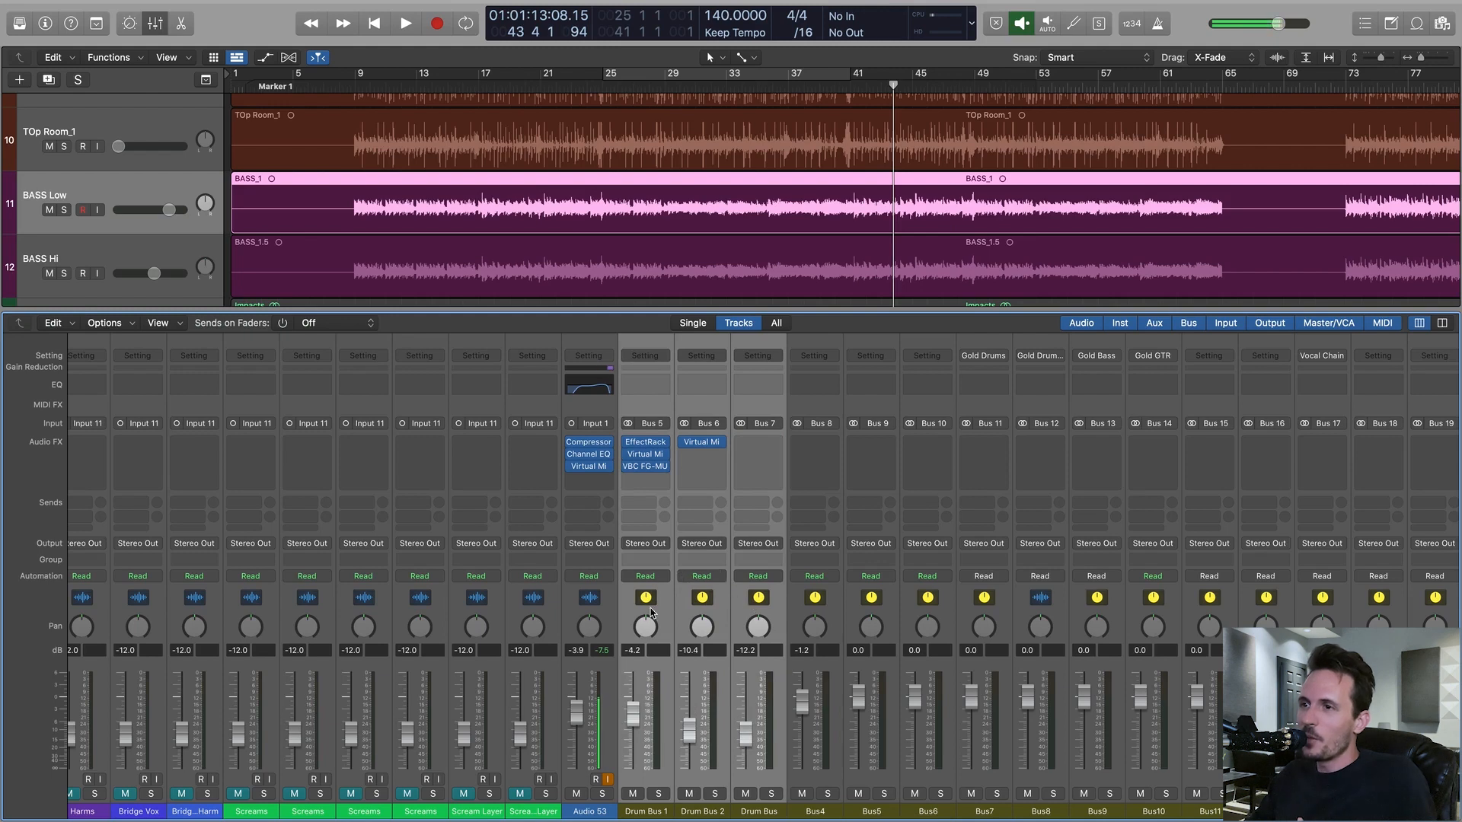
{"action": "left_click_drag", "start_coordinate": [651, 606], "coordinate": [767, 607]}
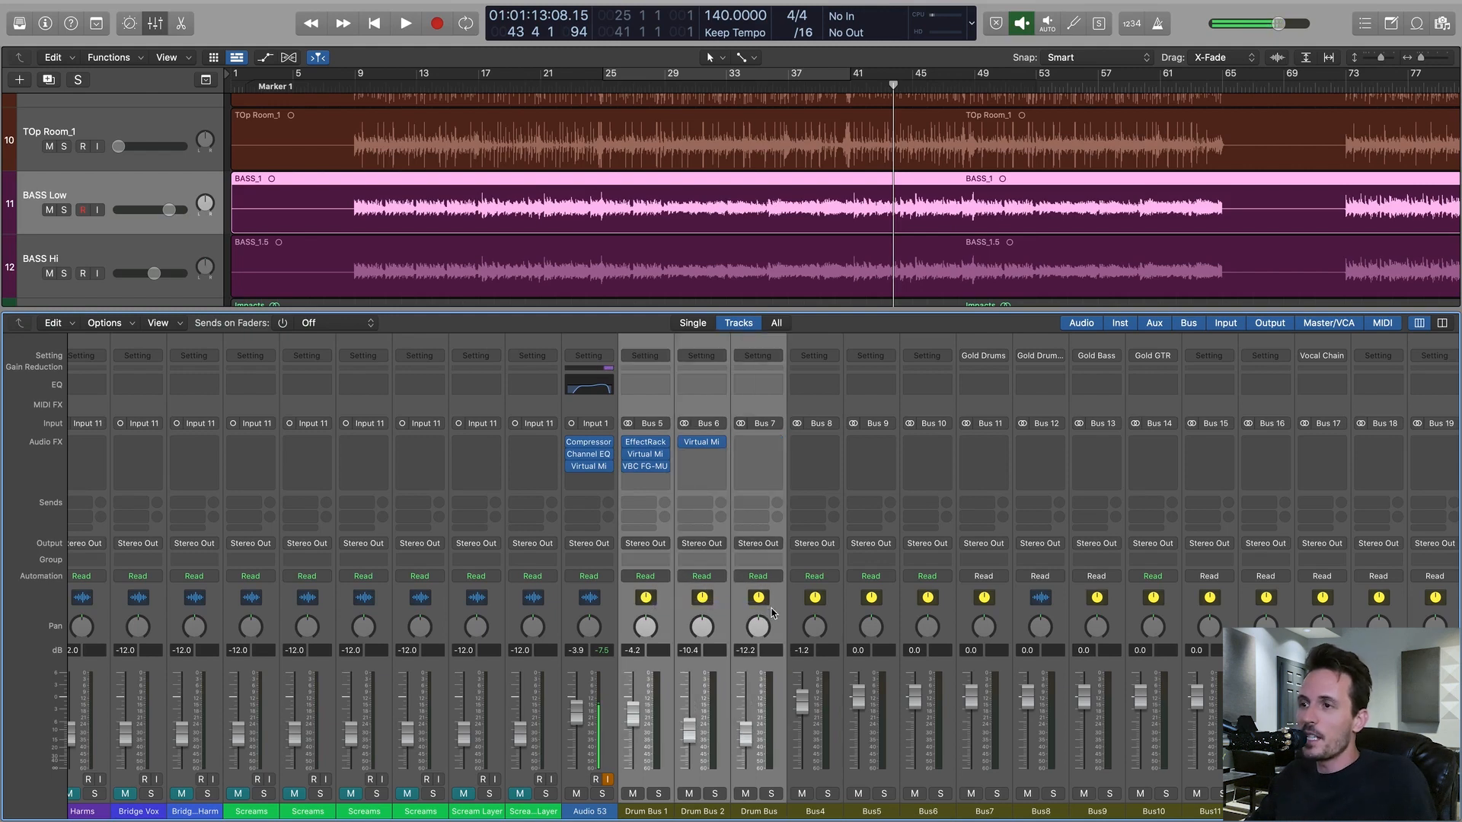
{"action": "left_click", "coordinate": [656, 545]}
{"action": "mouse_move", "coordinate": [663, 597]}
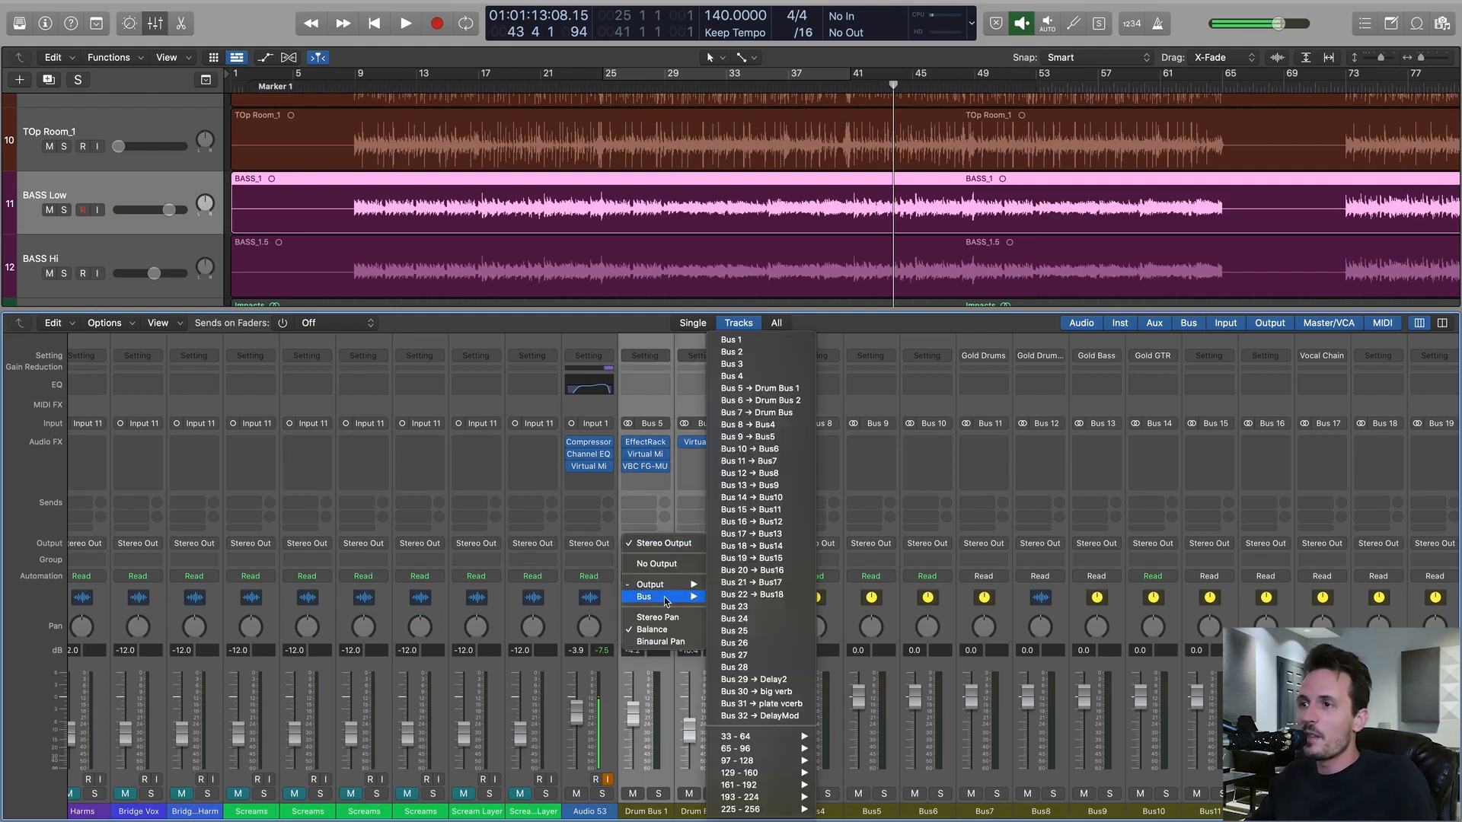
{"action": "left_click", "coordinate": [787, 424]}
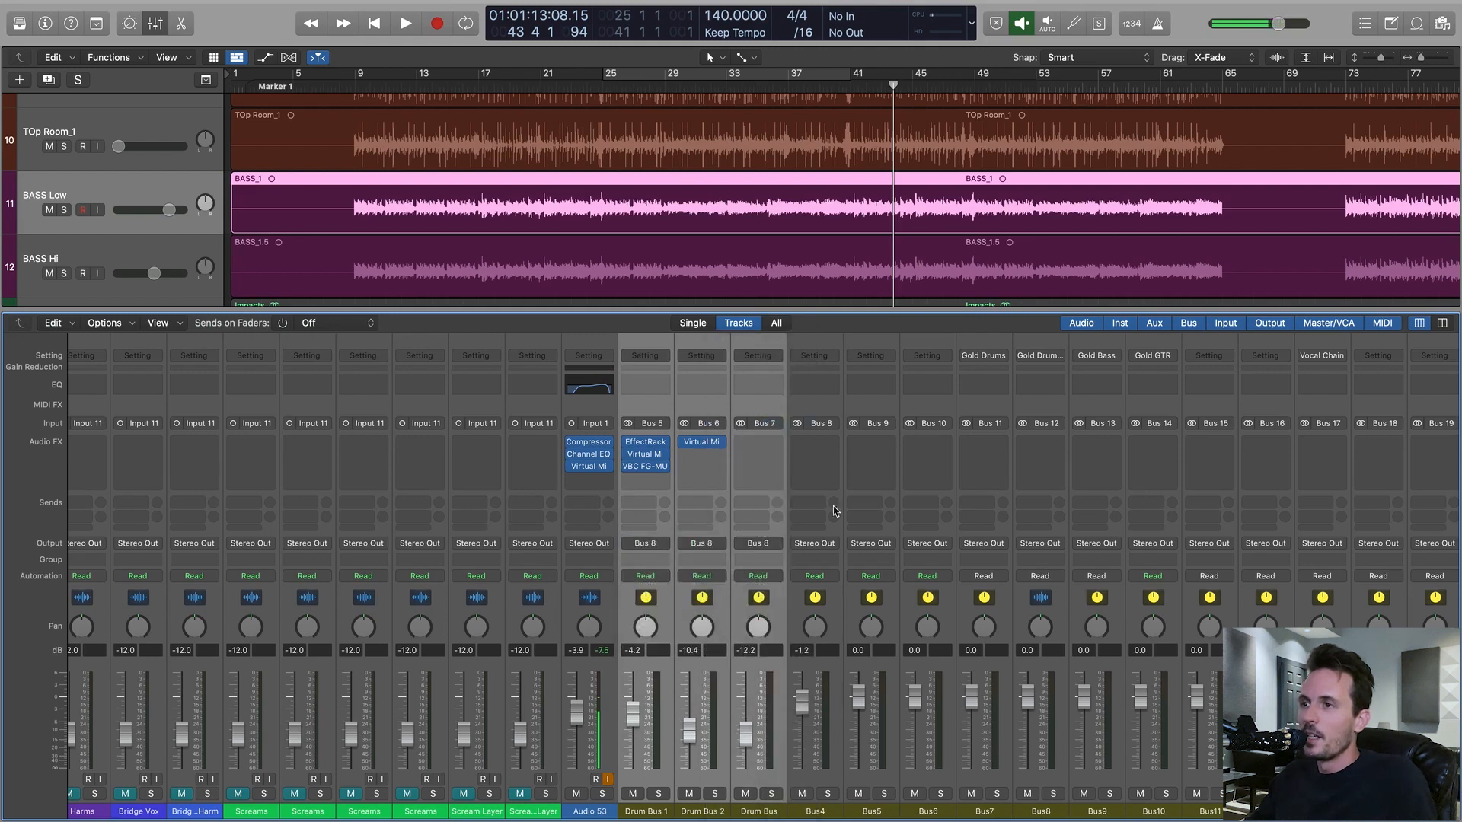
- Rename the Bus4 channel DRUNK MIT and set its fader to 0.0 dB
{"action": "double_click", "coordinate": [814, 810]}
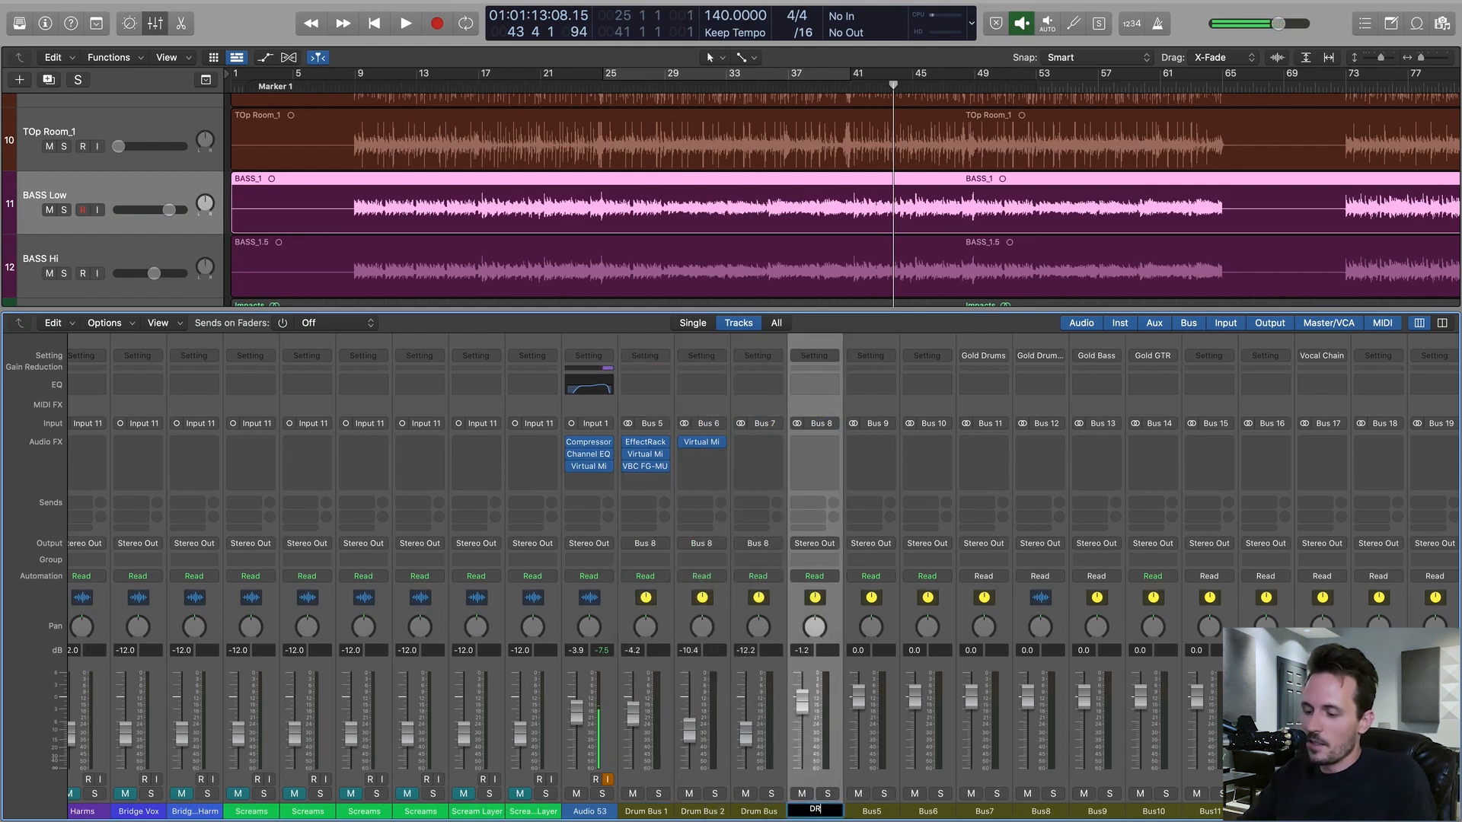
{"action": "type", "text": "DRUNK MIT"}
{"action": "key", "text": "Return"}
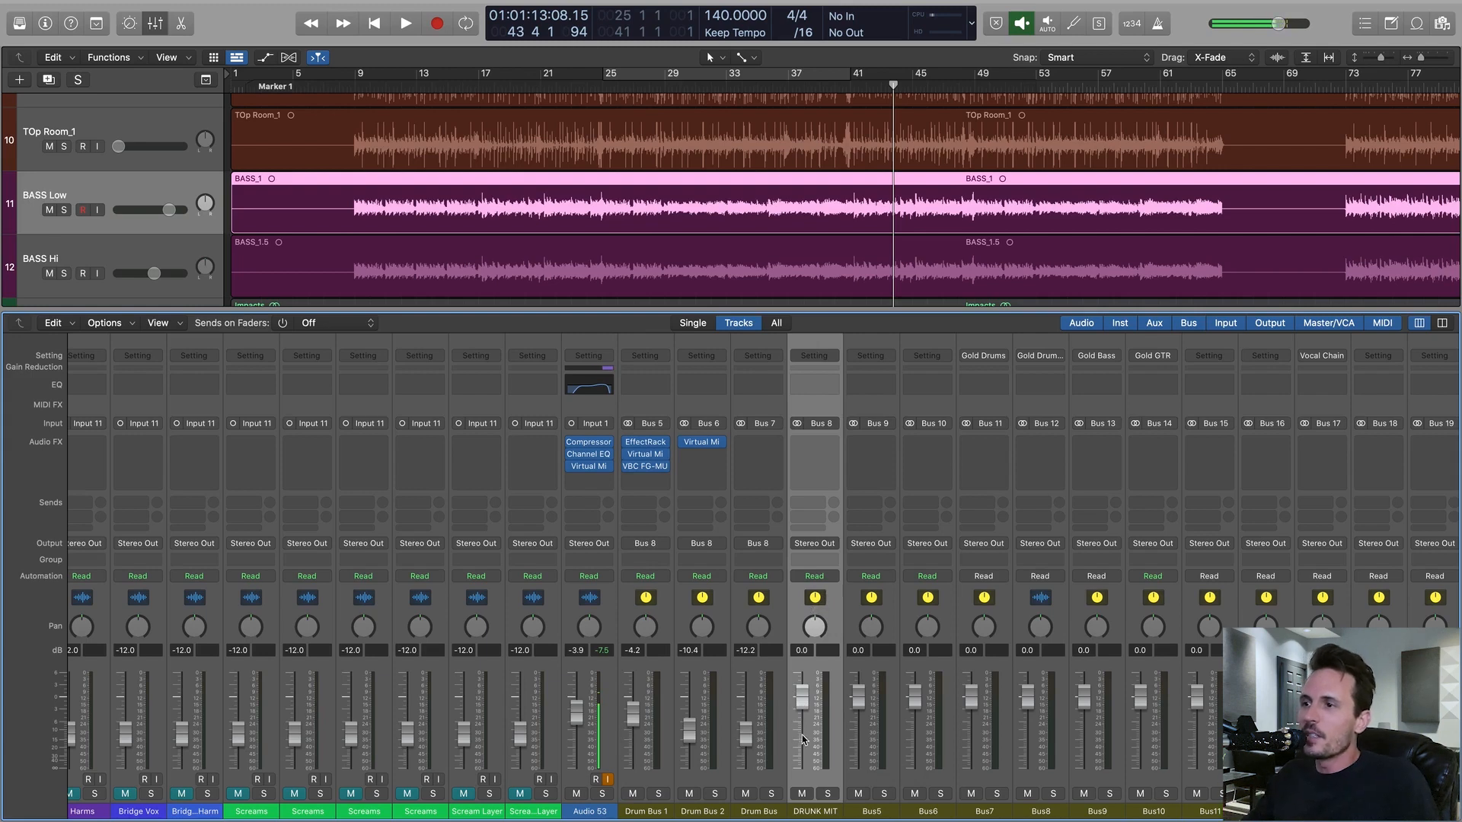
{"action": "left_click", "coordinate": [752, 607]}
{"action": "left_click", "coordinate": [696, 605]}
{"action": "left_click", "coordinate": [647, 604]}
{"action": "left_click", "coordinate": [696, 603]}
{"action": "left_click", "coordinate": [750, 605]}
{"action": "left_click", "coordinate": [813, 611]}
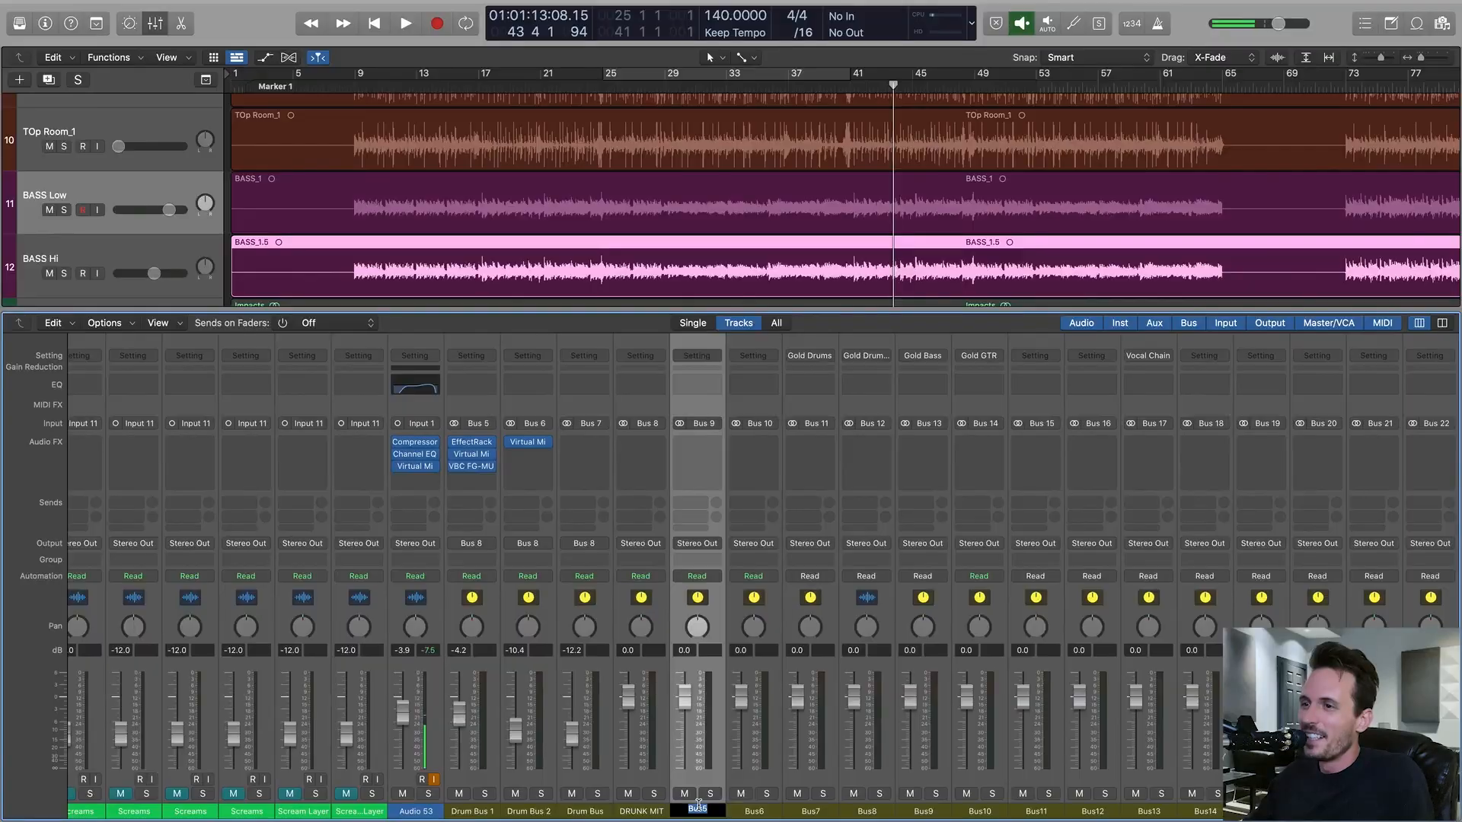
- Rename the Bus5 channel BASS and place the playhead at bar 26
{"action": "key", "text": "Return"}
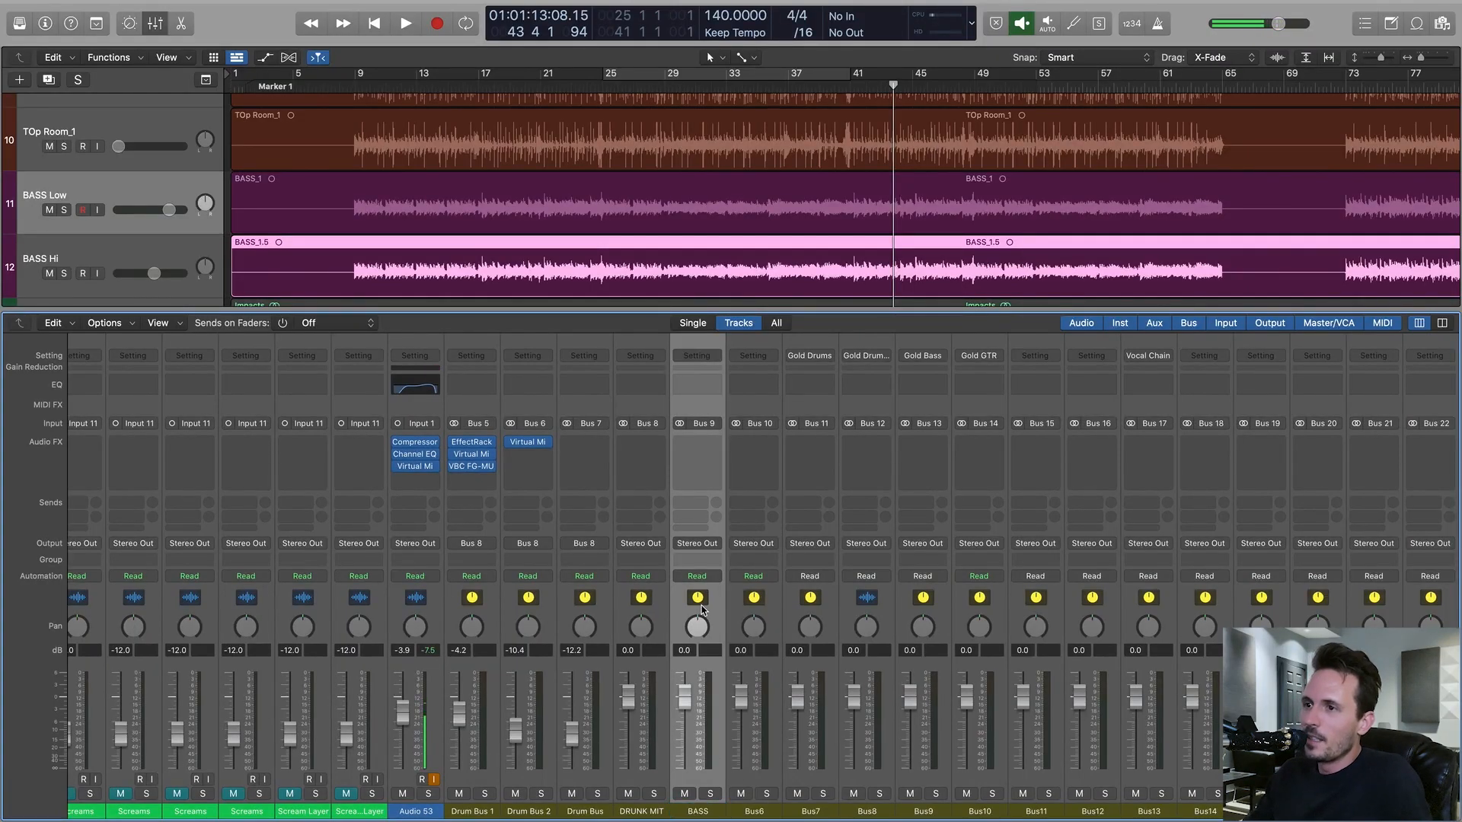
{"action": "left_click", "coordinate": [623, 97]}
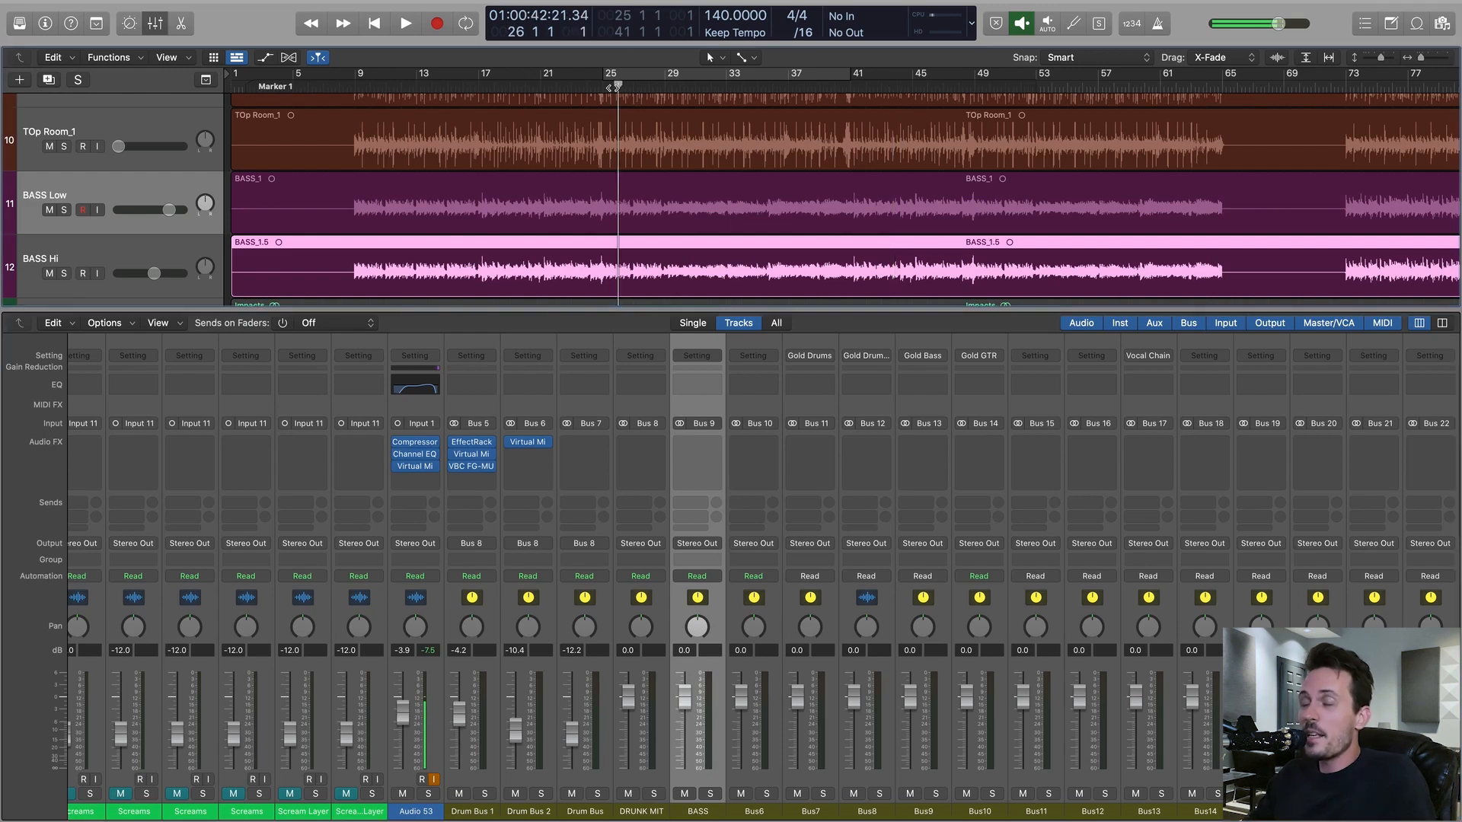
- Insert a stereo Compressor on the empty BASS bus channel
{"action": "left_click", "coordinate": [703, 443]}
{"action": "mouse_move", "coordinate": [753, 568]}
{"action": "mouse_move", "coordinate": [904, 584]}
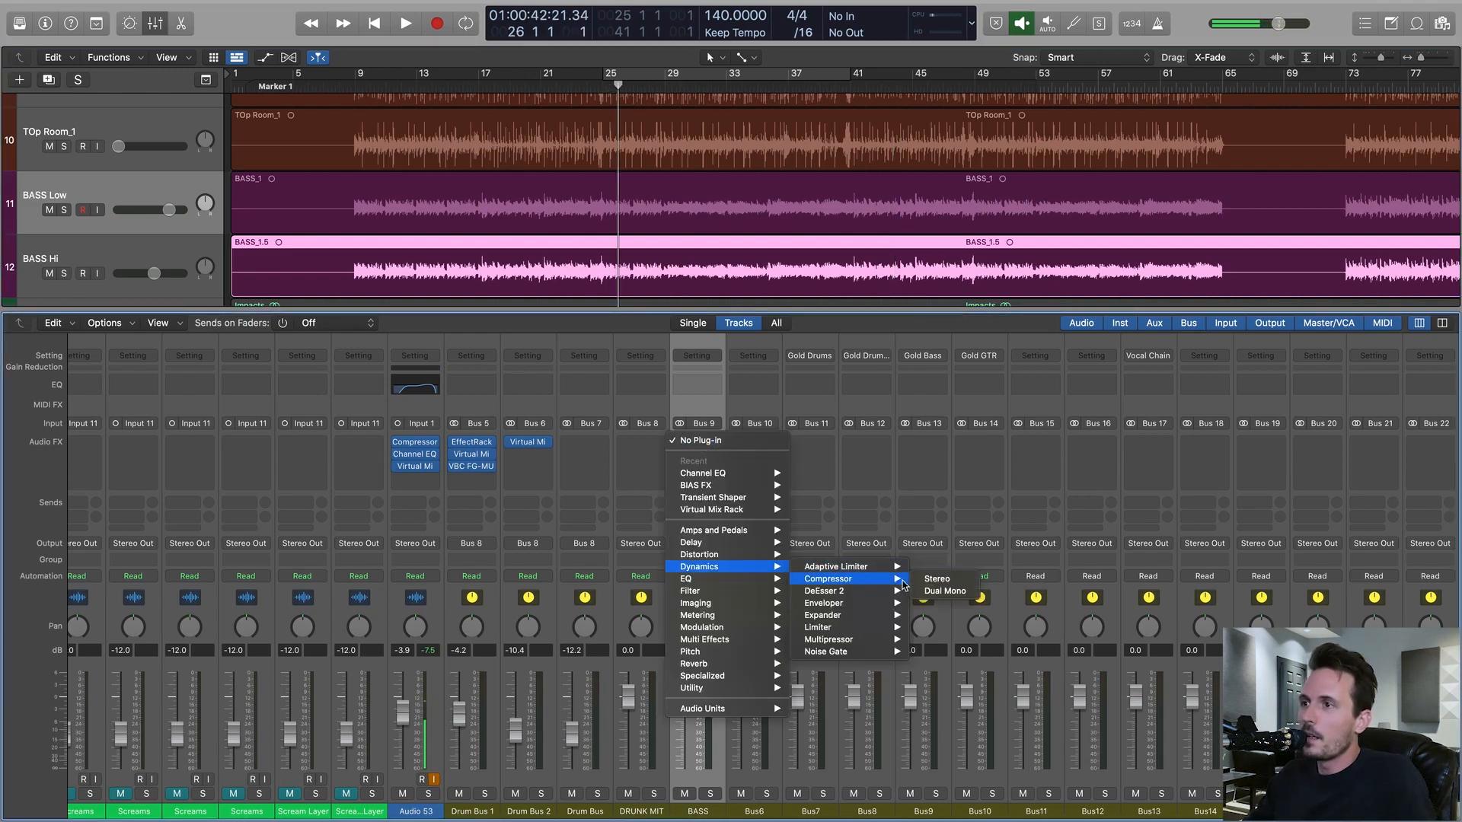
{"action": "left_click", "coordinate": [948, 583]}
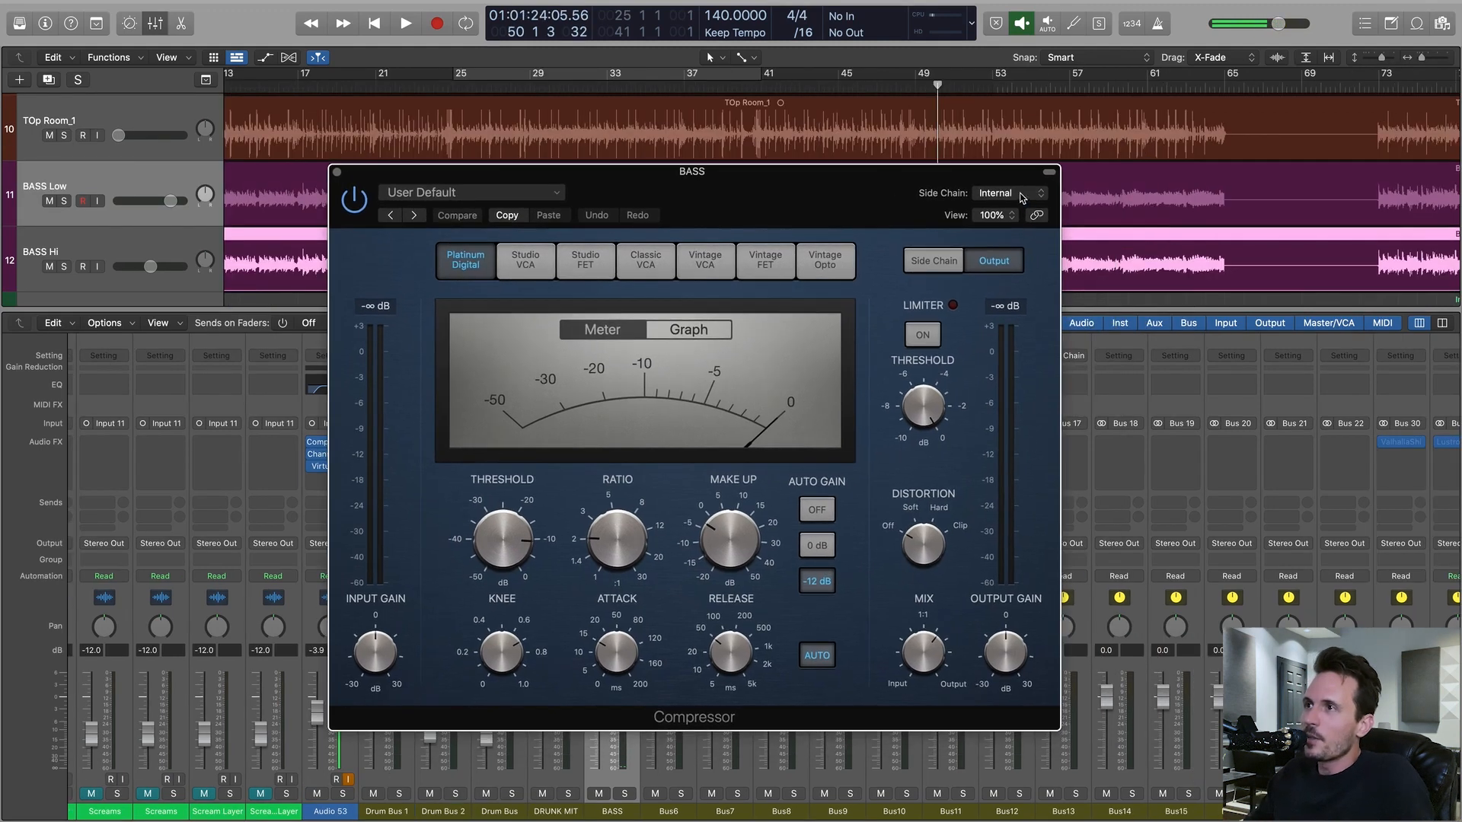
- Set the BASS compressor's side chain to Inst 2 and turn off its auto gain and auto release
{"action": "left_click", "coordinate": [1022, 197]}
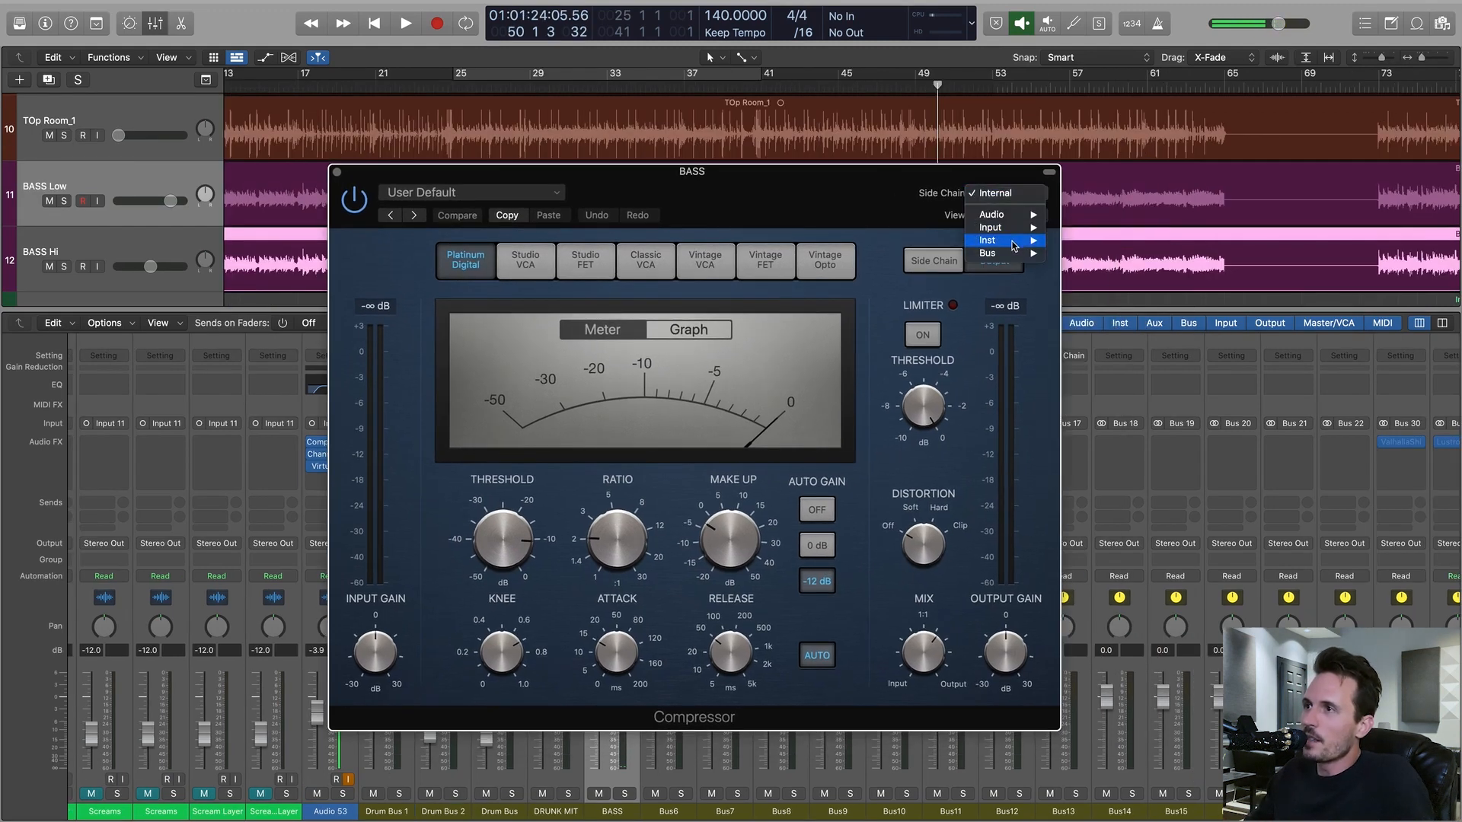
{"action": "mouse_move", "coordinate": [1015, 244]}
{"action": "left_click", "coordinate": [1093, 246]}
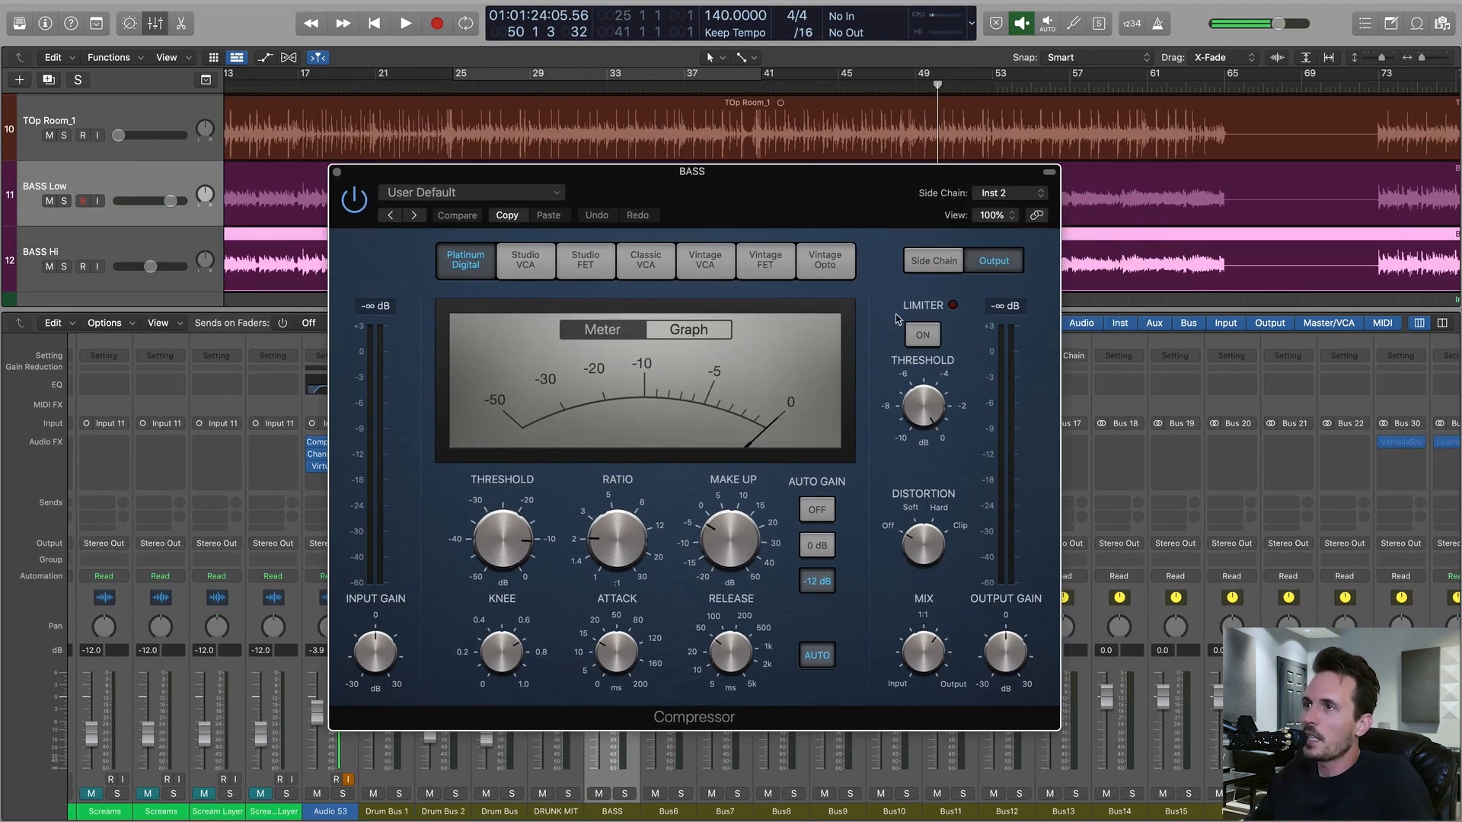
{"action": "left_click", "coordinate": [817, 509]}
{"action": "left_click", "coordinate": [817, 653]}
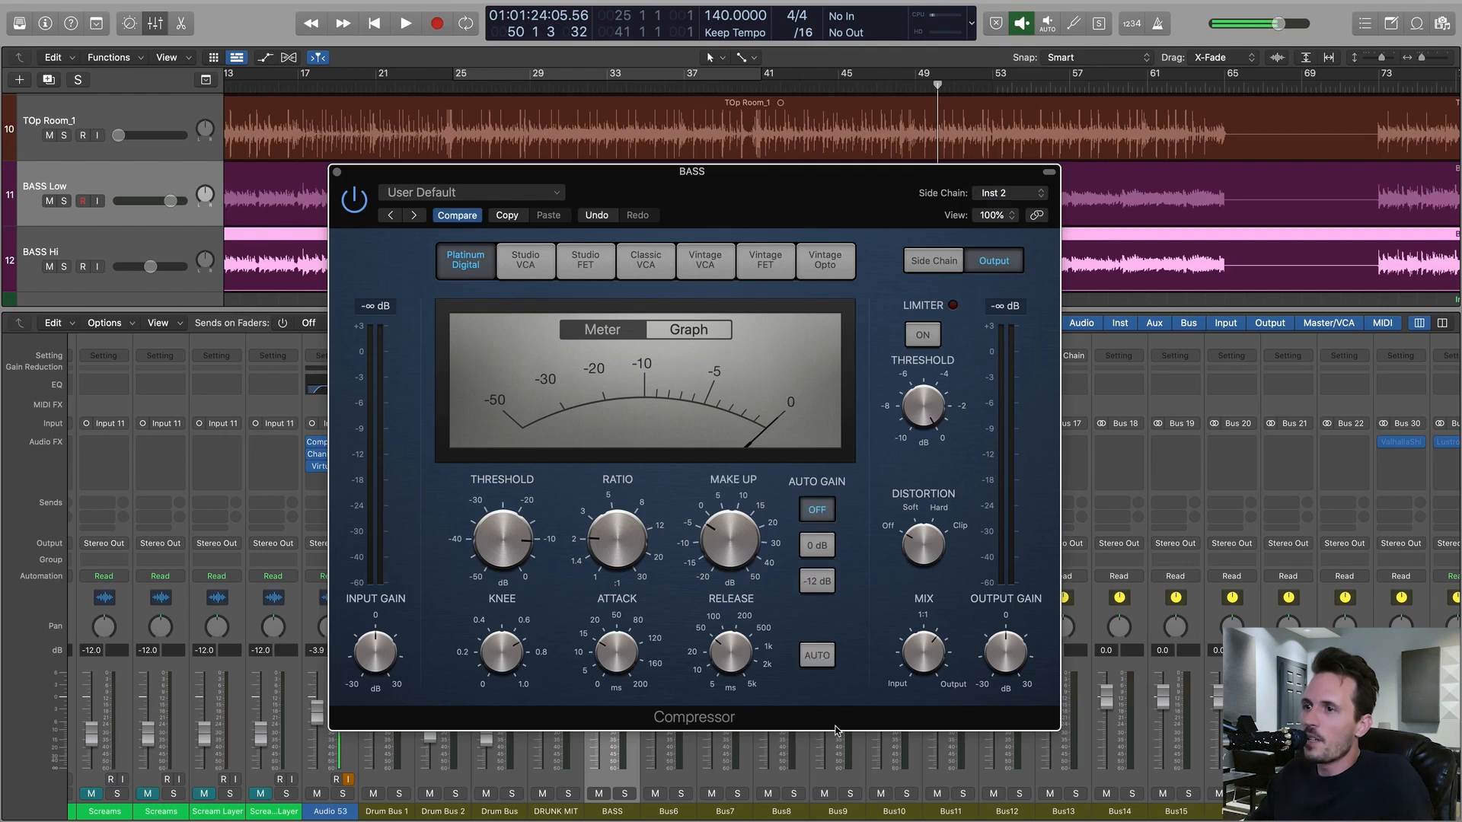
{"action": "left_click_drag", "start_coordinate": [791, 165], "coordinate": [847, 206]}
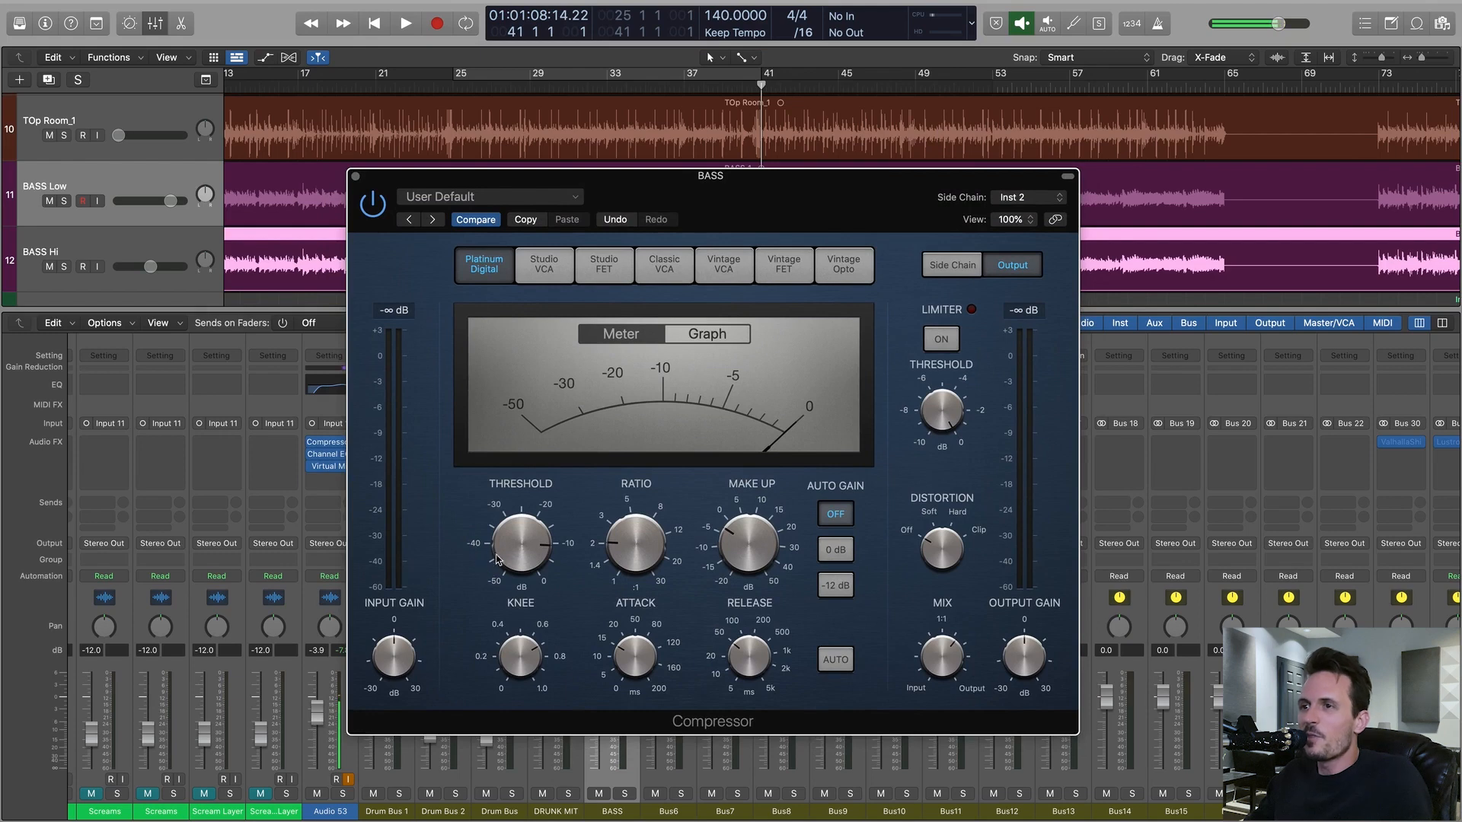
- Lower the BASS compressor's threshold to about -20 dB during playback and set the BASS fader to -0.5 dB
{"action": "key", "text": "space"}
{"action": "left_click_drag", "start_coordinate": [521, 574], "coordinate": [526, 555]}
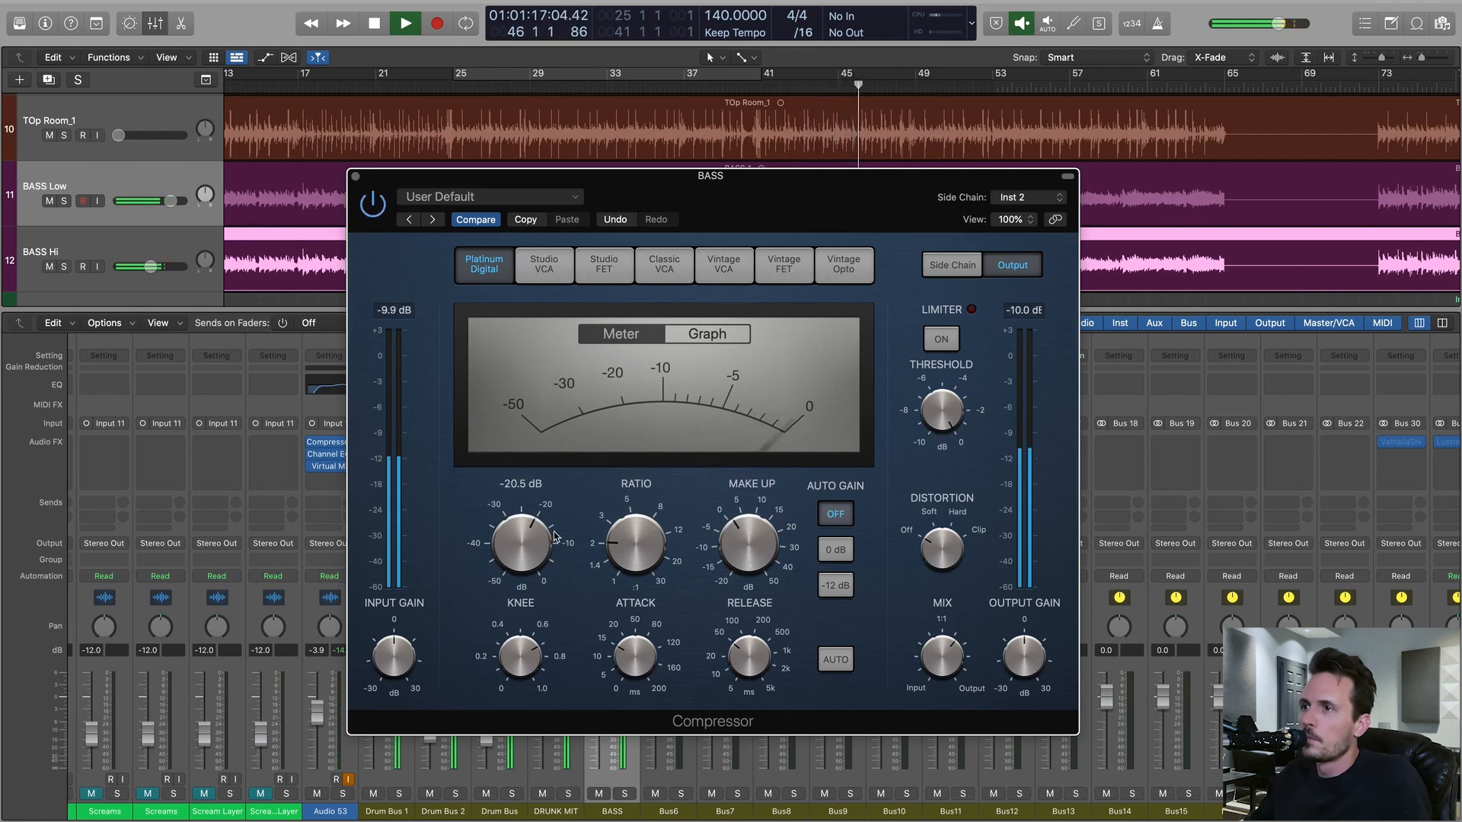
{"action": "left_click_drag", "start_coordinate": [523, 556], "coordinate": [524, 552]}
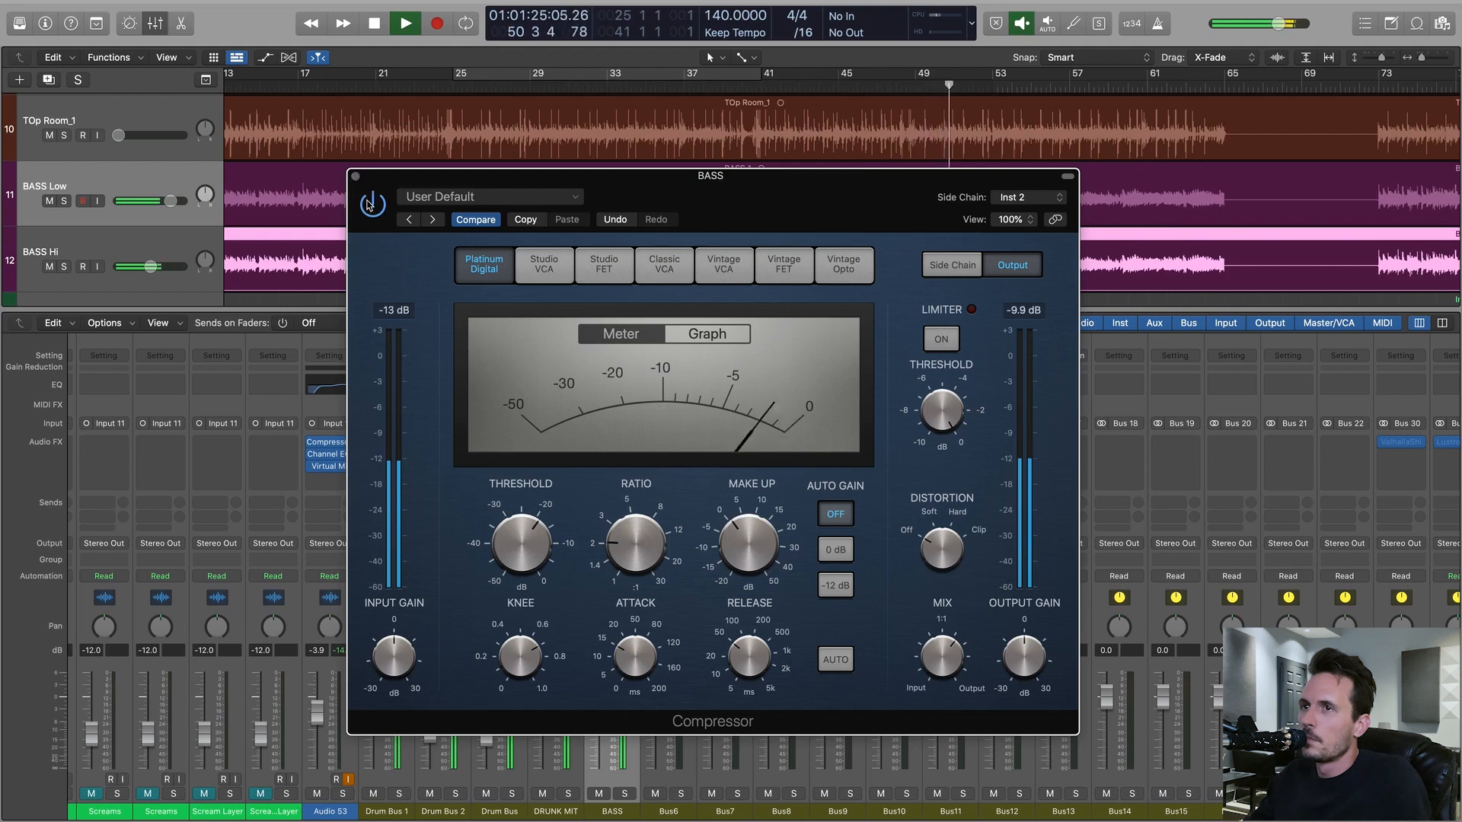
{"action": "left_click", "coordinate": [371, 209]}
{"action": "left_click", "coordinate": [356, 176]}
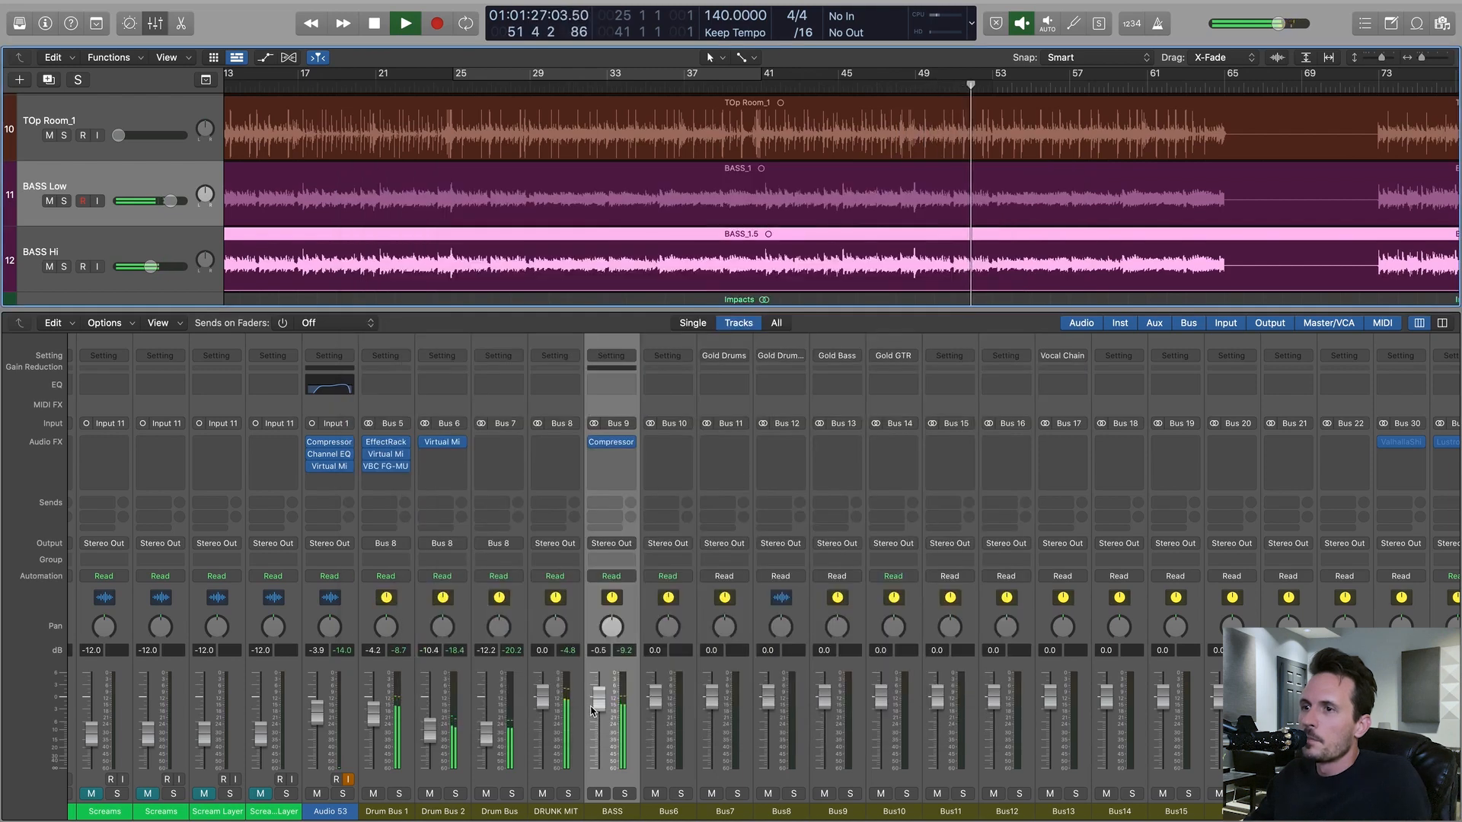
- Add a Channel EQ to the BASS bus with a 12 dB/Oct low cut at 48.6 Hz
{"action": "left_click", "coordinate": [660, 449]}
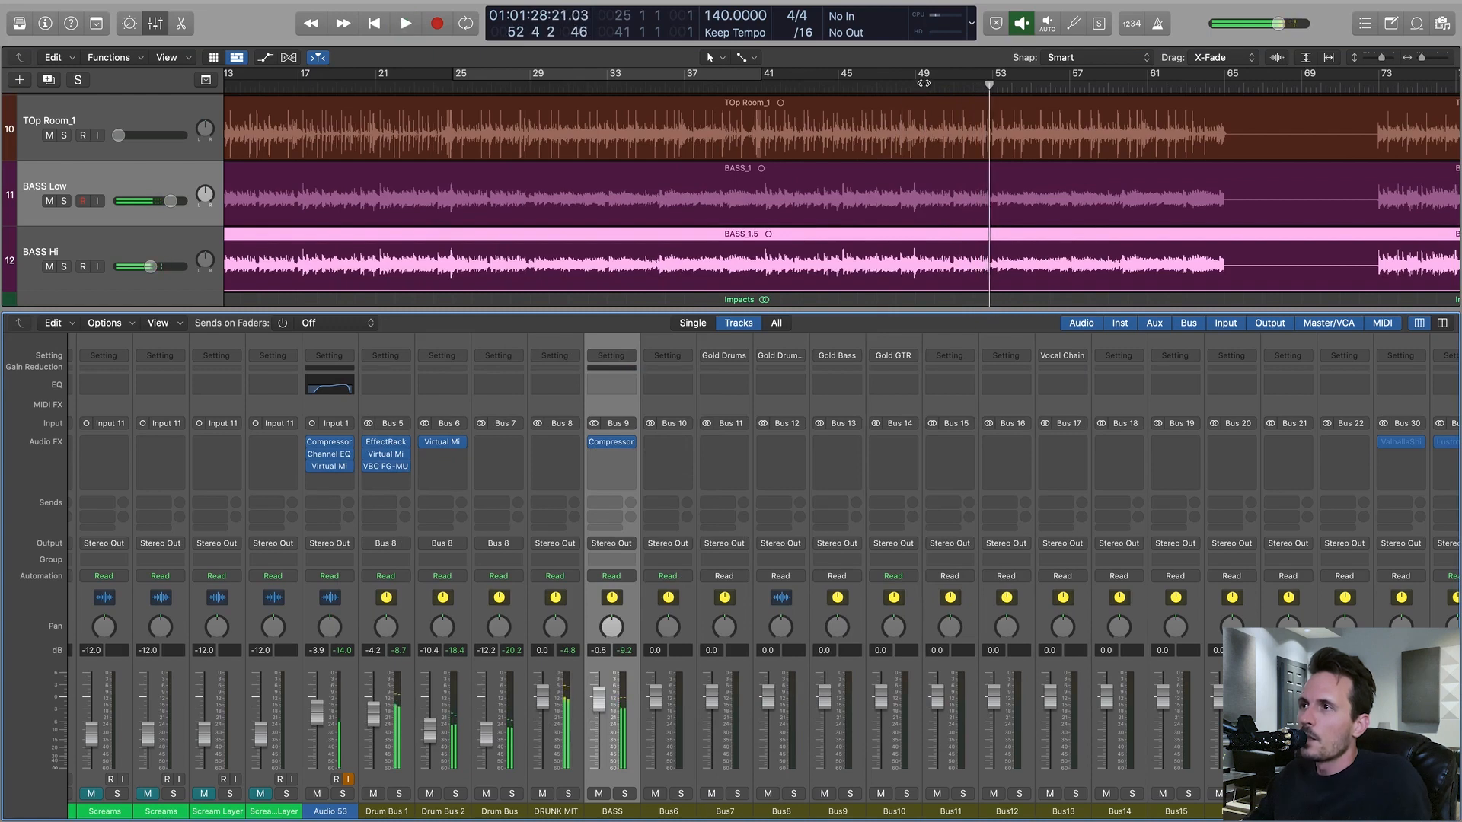
{"action": "key", "text": "space"}
{"action": "left_click", "coordinate": [594, 387]}
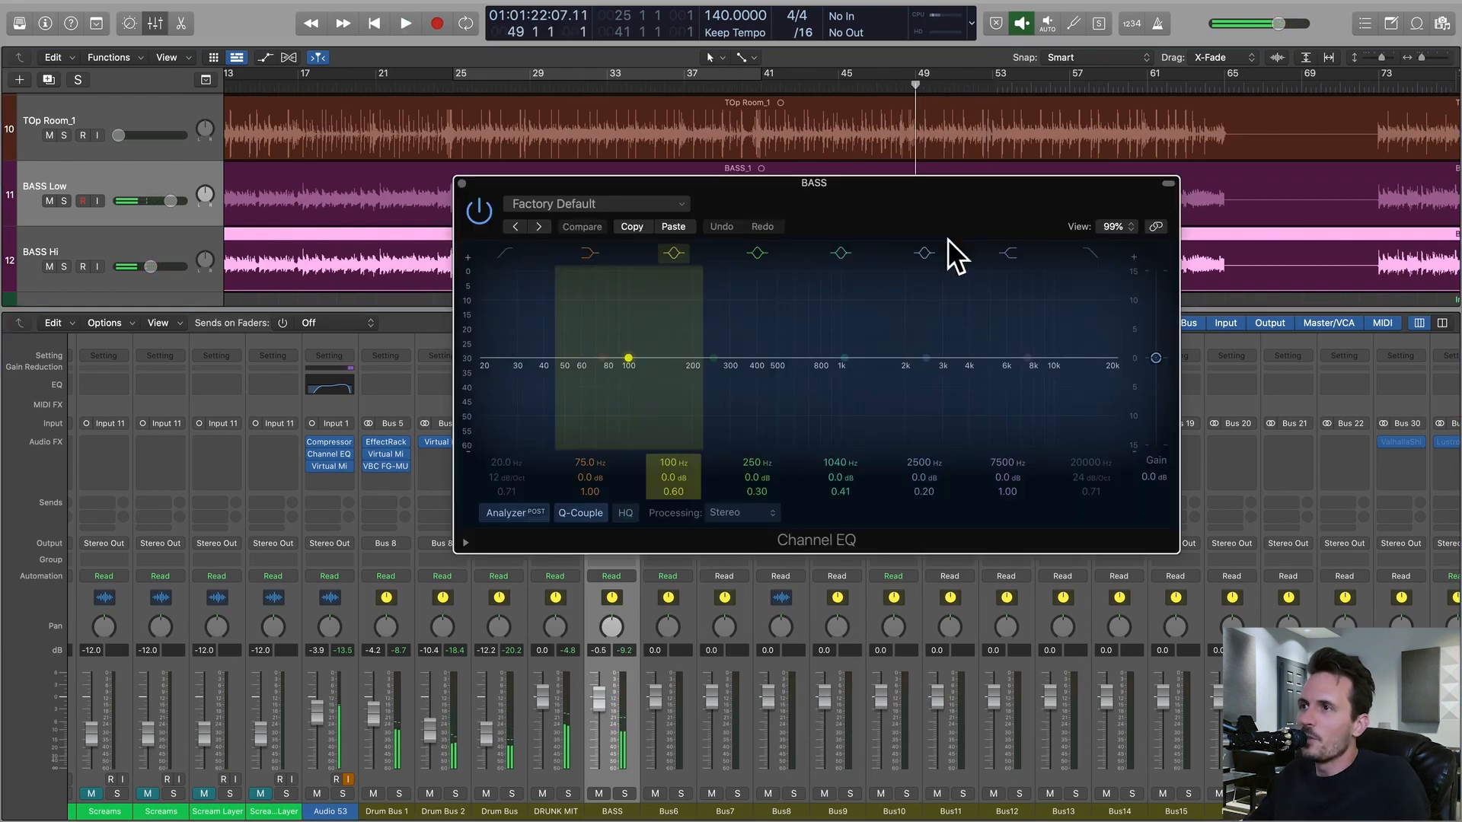
{"action": "left_click", "coordinate": [449, 438]}
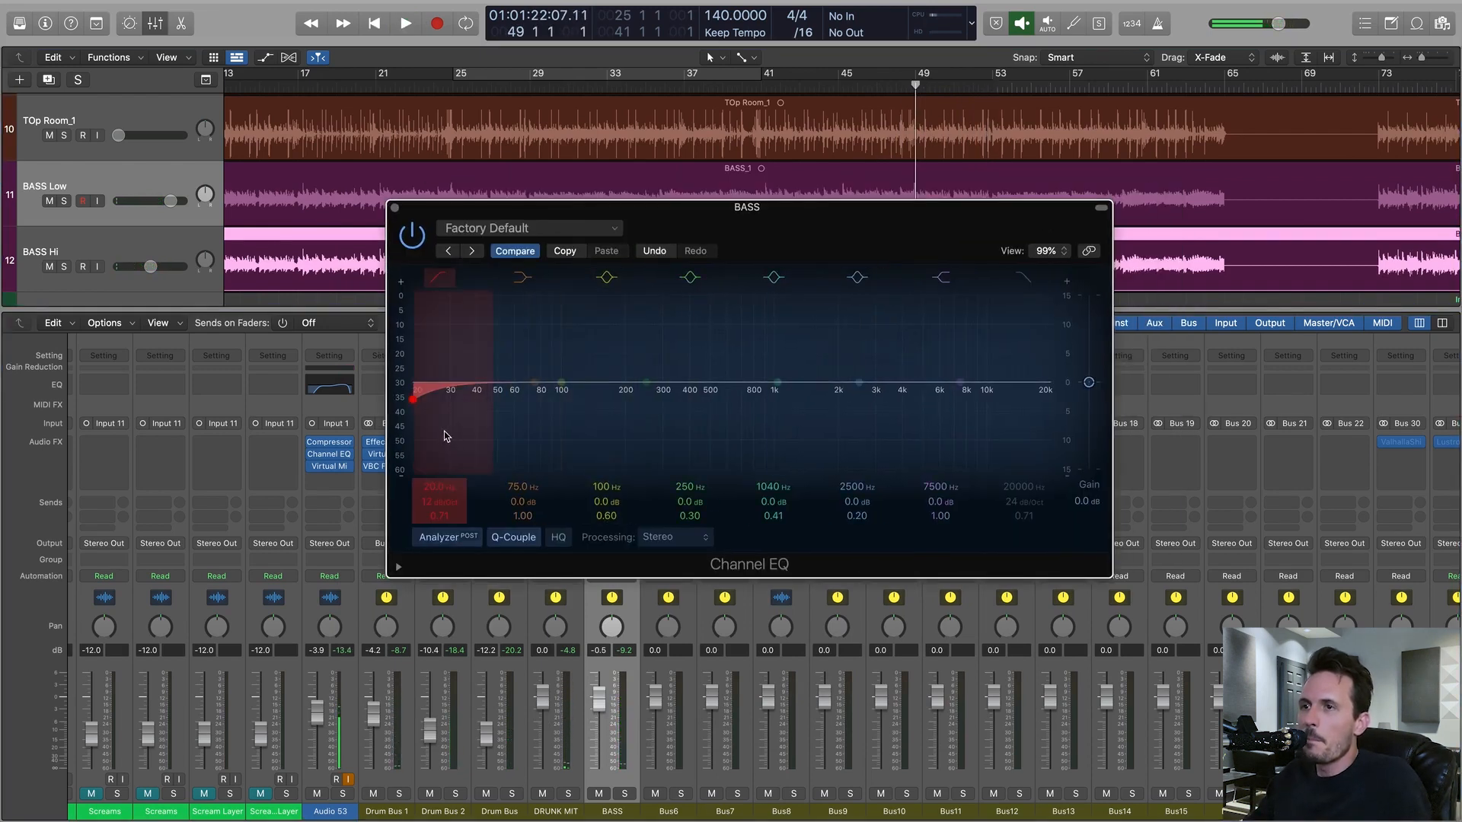
{"action": "left_click_drag", "start_coordinate": [449, 439], "coordinate": [529, 429]}
{"action": "left_click_drag", "start_coordinate": [792, 259], "coordinate": [736, 314]}
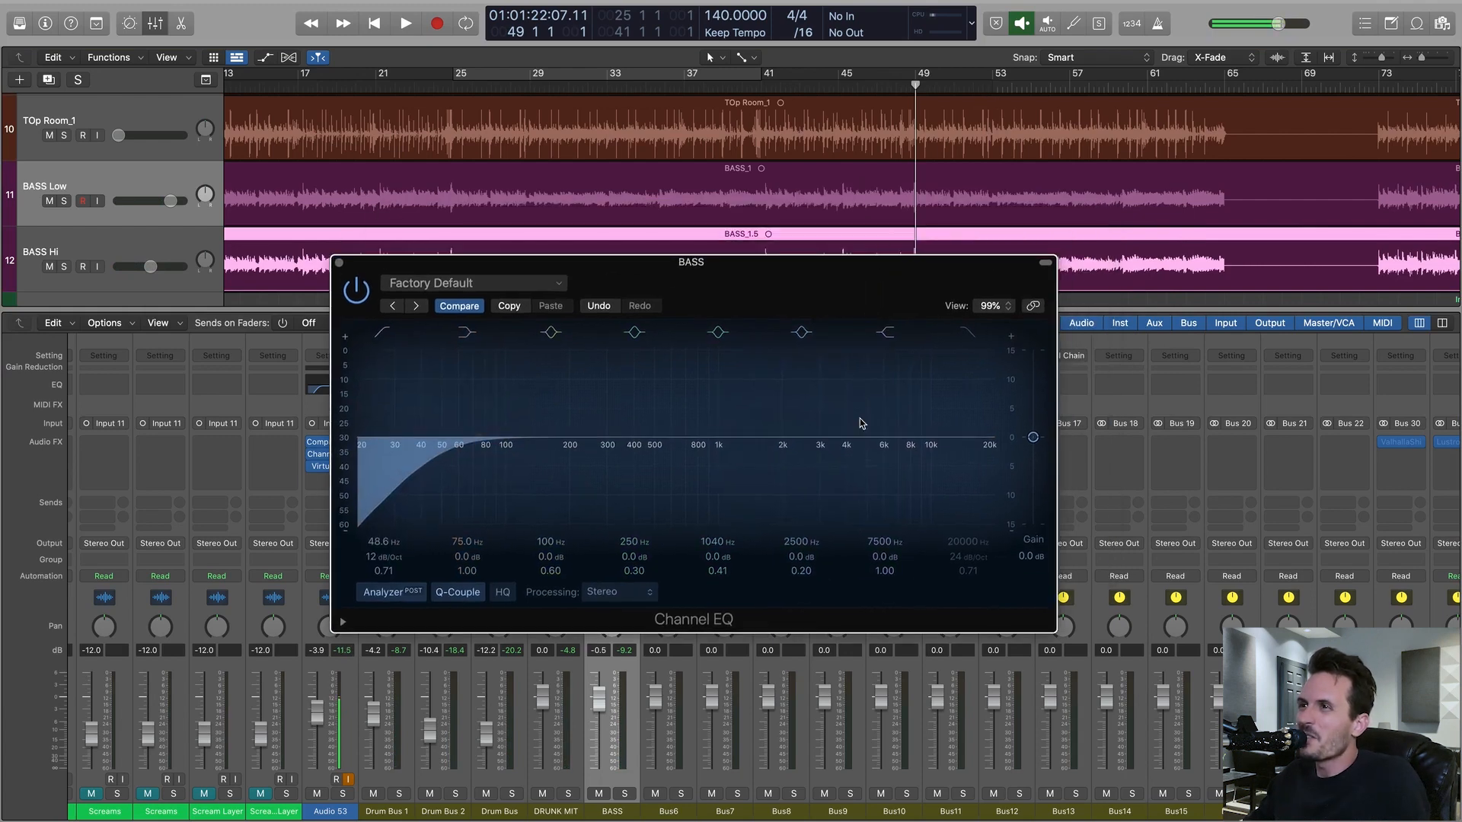
- Boost the BASS EQ 1.6 dB at 955 Hz and 2.9 dB at 5750 Hz, and cut 4.1 dB at 2080 Hz
{"action": "left_click_drag", "start_coordinate": [804, 437], "coordinate": [804, 436]}
{"action": "left_click_drag", "start_coordinate": [893, 437], "coordinate": [782, 481]}
{"action": "key", "text": "space"}
{"action": "left_click_drag", "start_coordinate": [718, 437], "coordinate": [883, 434]}
{"action": "left_click_drag", "start_coordinate": [590, 460], "coordinate": [704, 451]}
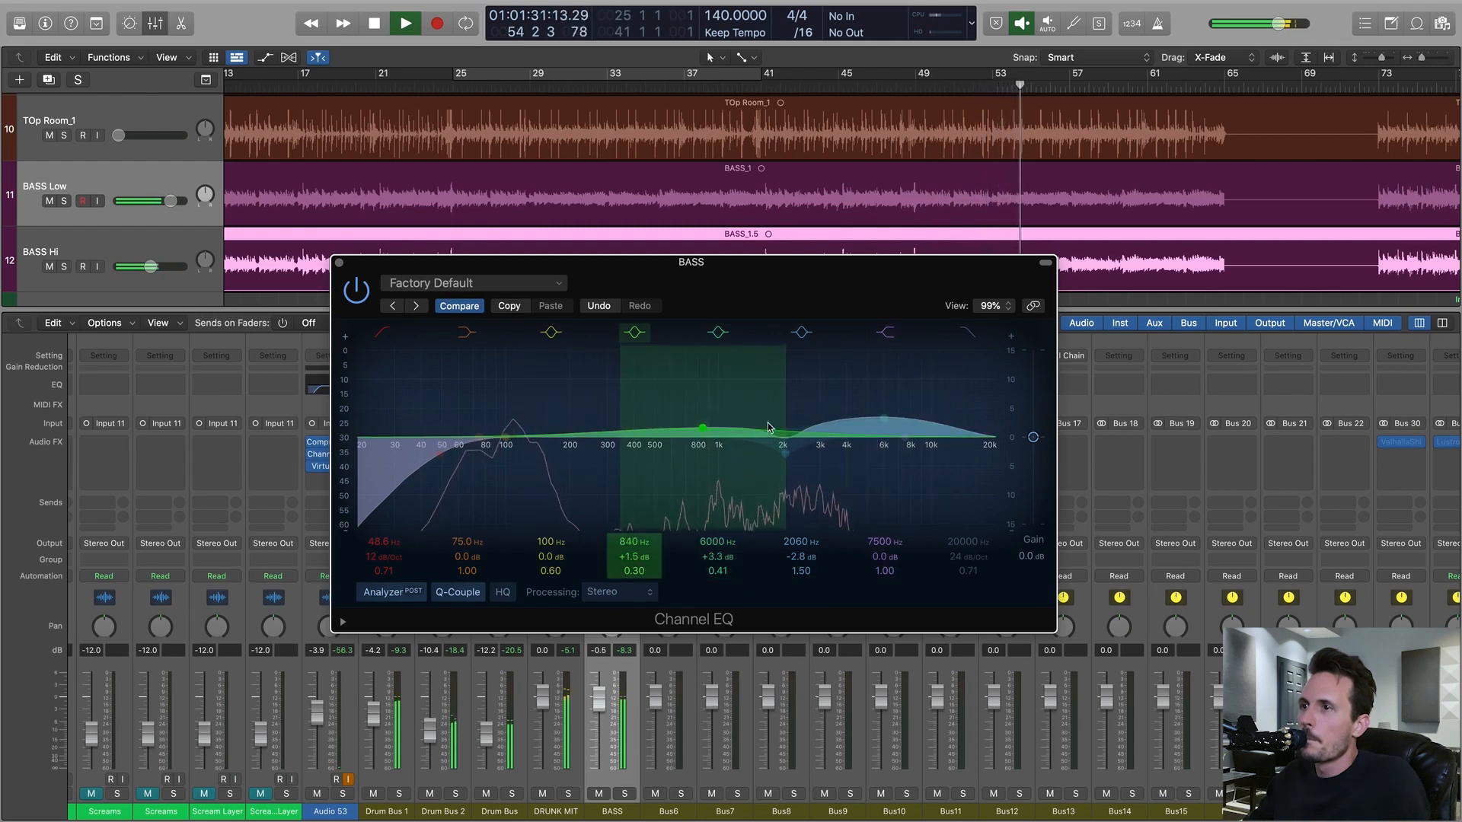
{"action": "left_click_drag", "start_coordinate": [783, 421], "coordinate": [724, 407]}
{"action": "left_click_drag", "start_coordinate": [791, 491], "coordinate": [793, 498]}
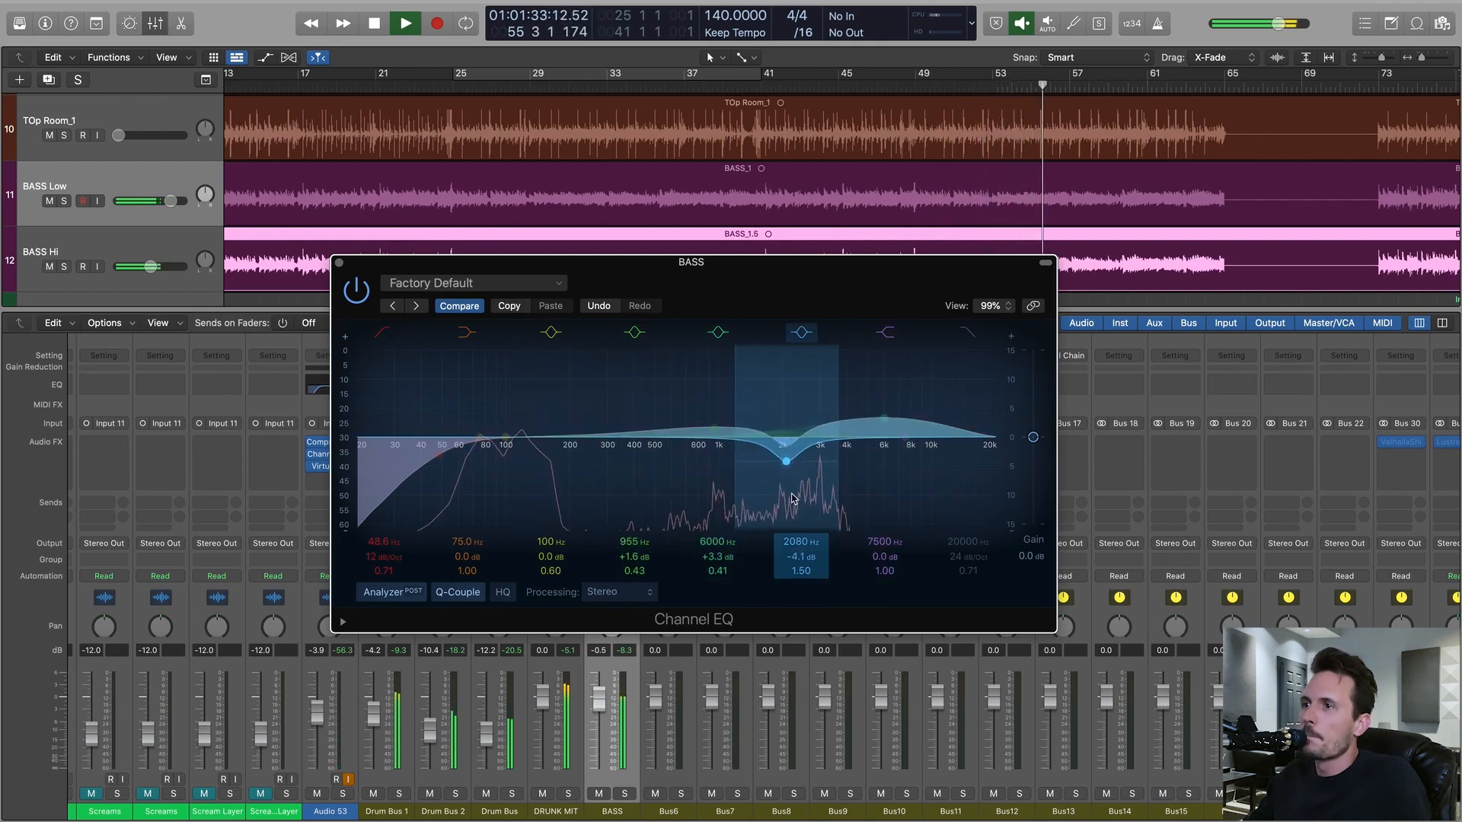
{"action": "left_click", "coordinate": [339, 262]}
- Adjust the cut around 1270 Hz in the BASS Hi Channel EQ while playing from bar 9
{"action": "scroll", "coordinate": [728, 580], "scroll_direction": "left", "scroll_amount": 15}
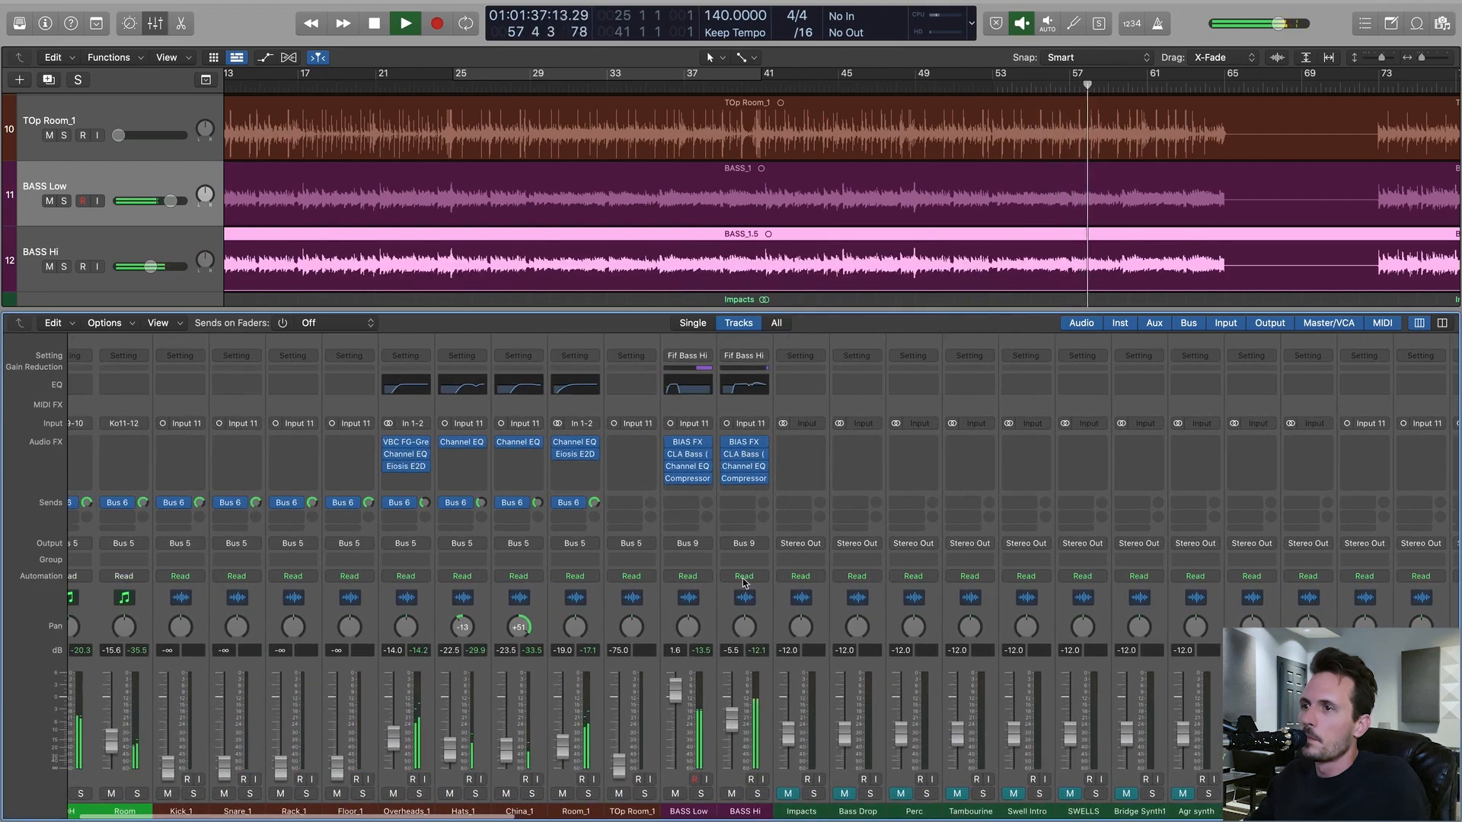
{"action": "left_click", "coordinate": [765, 389]}
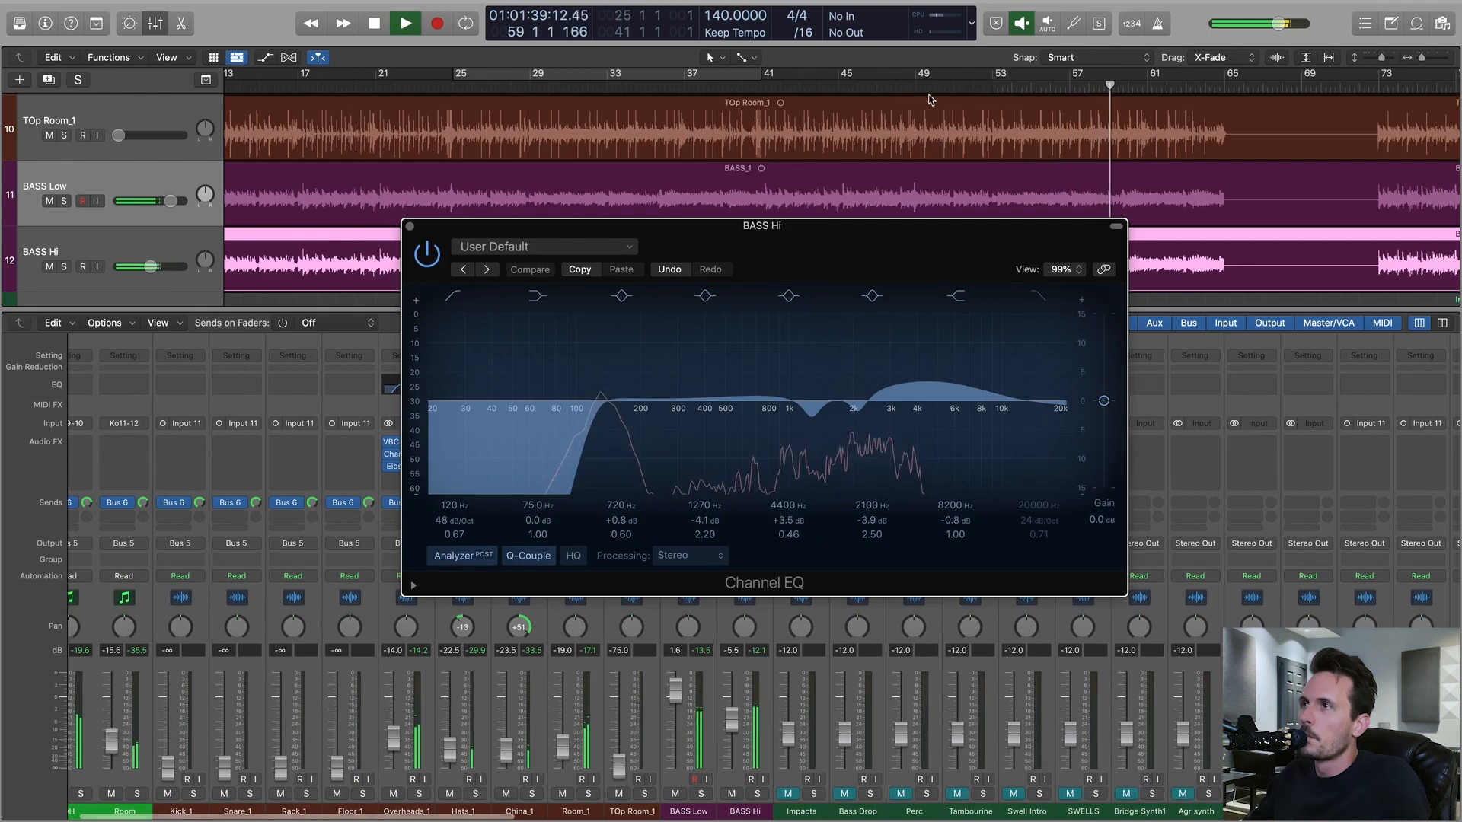
{"action": "key", "text": "space"}
{"action": "key", "text": "space"}
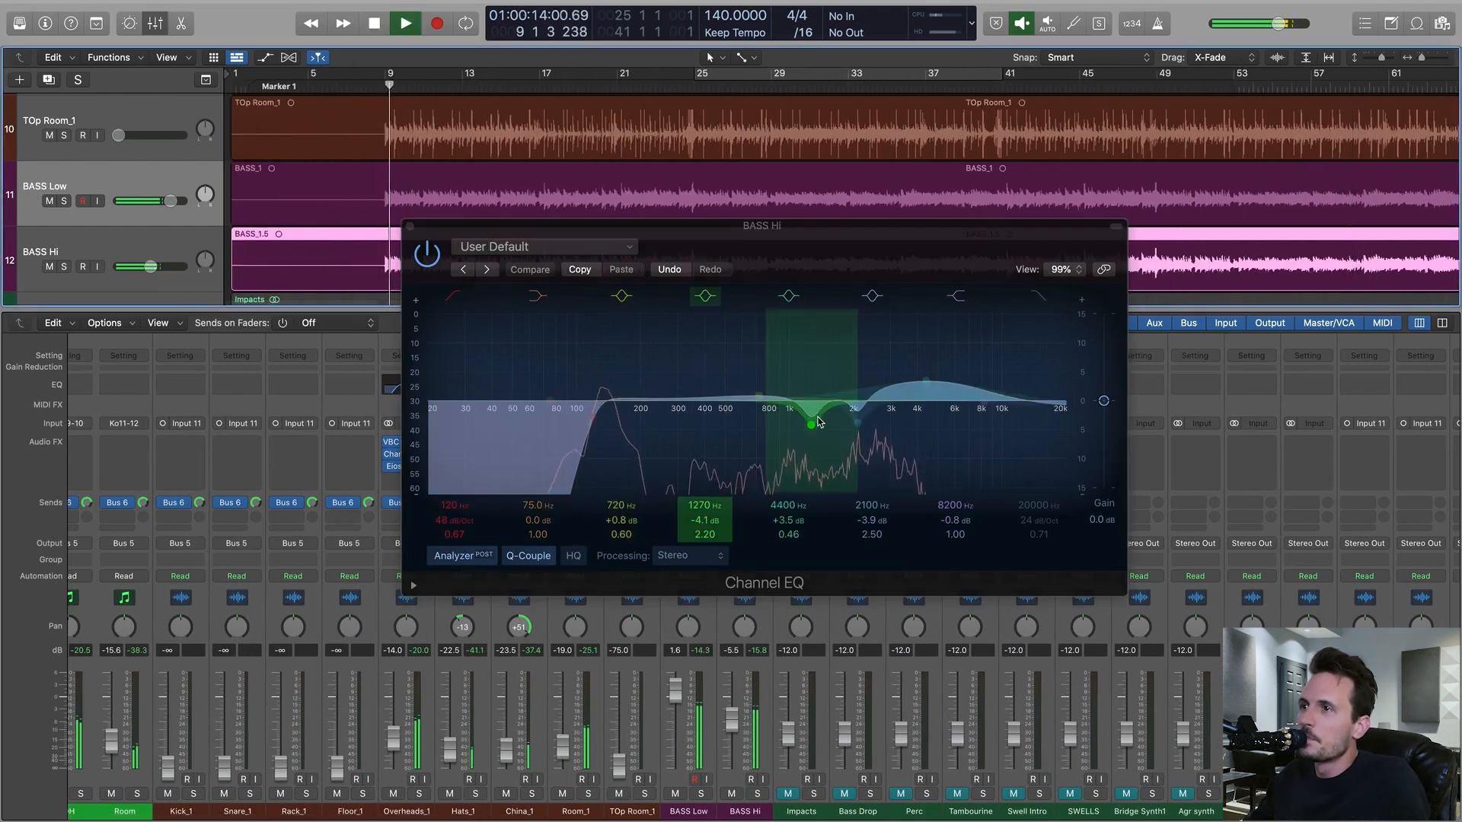
{"action": "mouse_move", "coordinate": [810, 447]}
{"action": "left_mouse_down"}
{"action": "mouse_move", "coordinate": [816, 420]}
{"action": "mouse_move", "coordinate": [819, 455]}
{"action": "left_mouse_up"}
{"action": "left_click", "coordinate": [409, 226]}
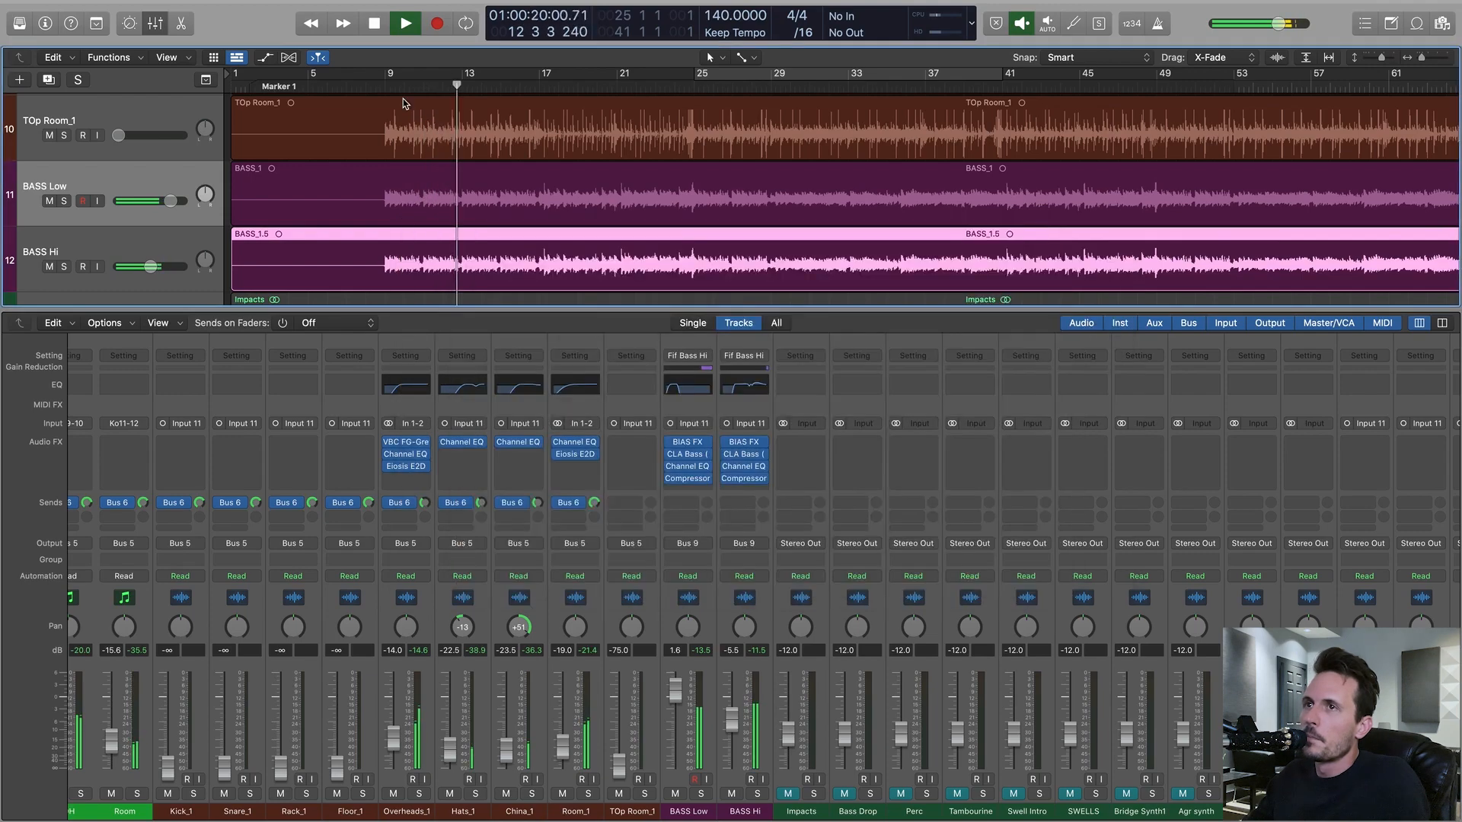
- Refine the BASS bus EQ cut to 2060 Hz, -3.8 dB and Q 2.80 while playing from bar 9
{"action": "left_click", "coordinate": [389, 88]}
{"action": "scroll", "coordinate": [851, 492], "scroll_direction": "right", "scroll_amount": 20}
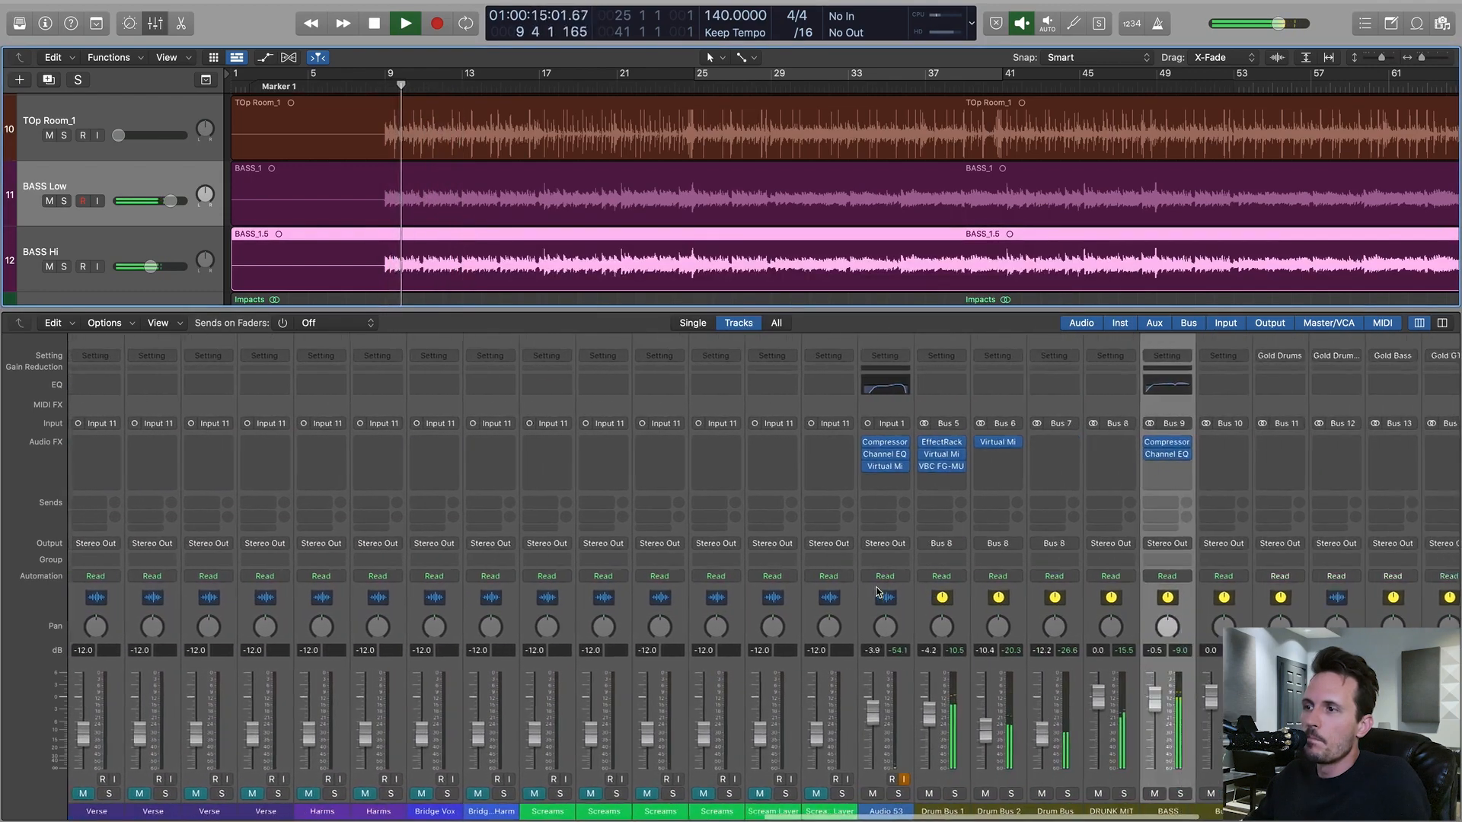
{"action": "left_click", "coordinate": [788, 454]}
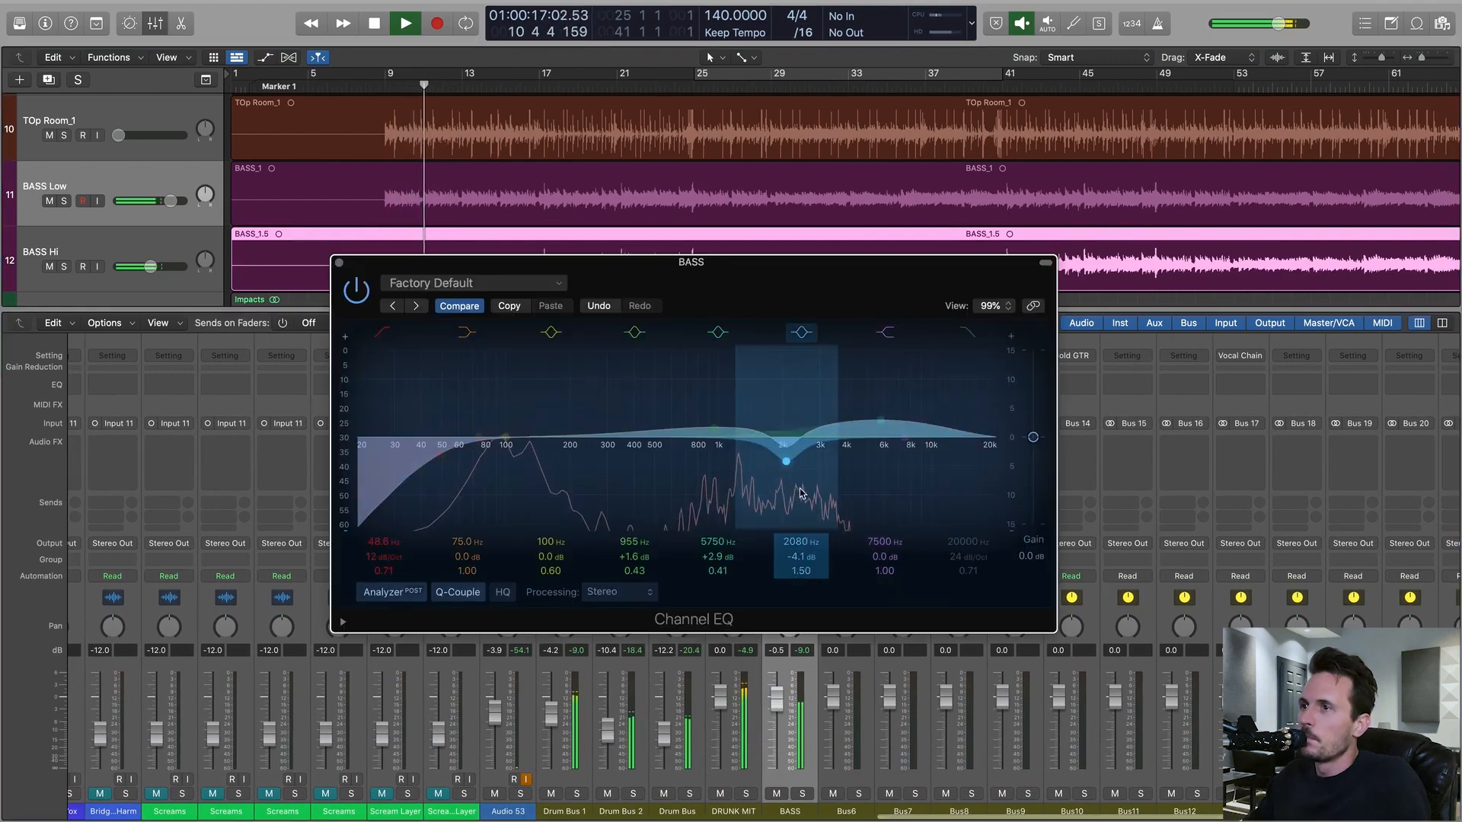
{"action": "left_click_drag", "start_coordinate": [793, 466], "coordinate": [797, 463]}
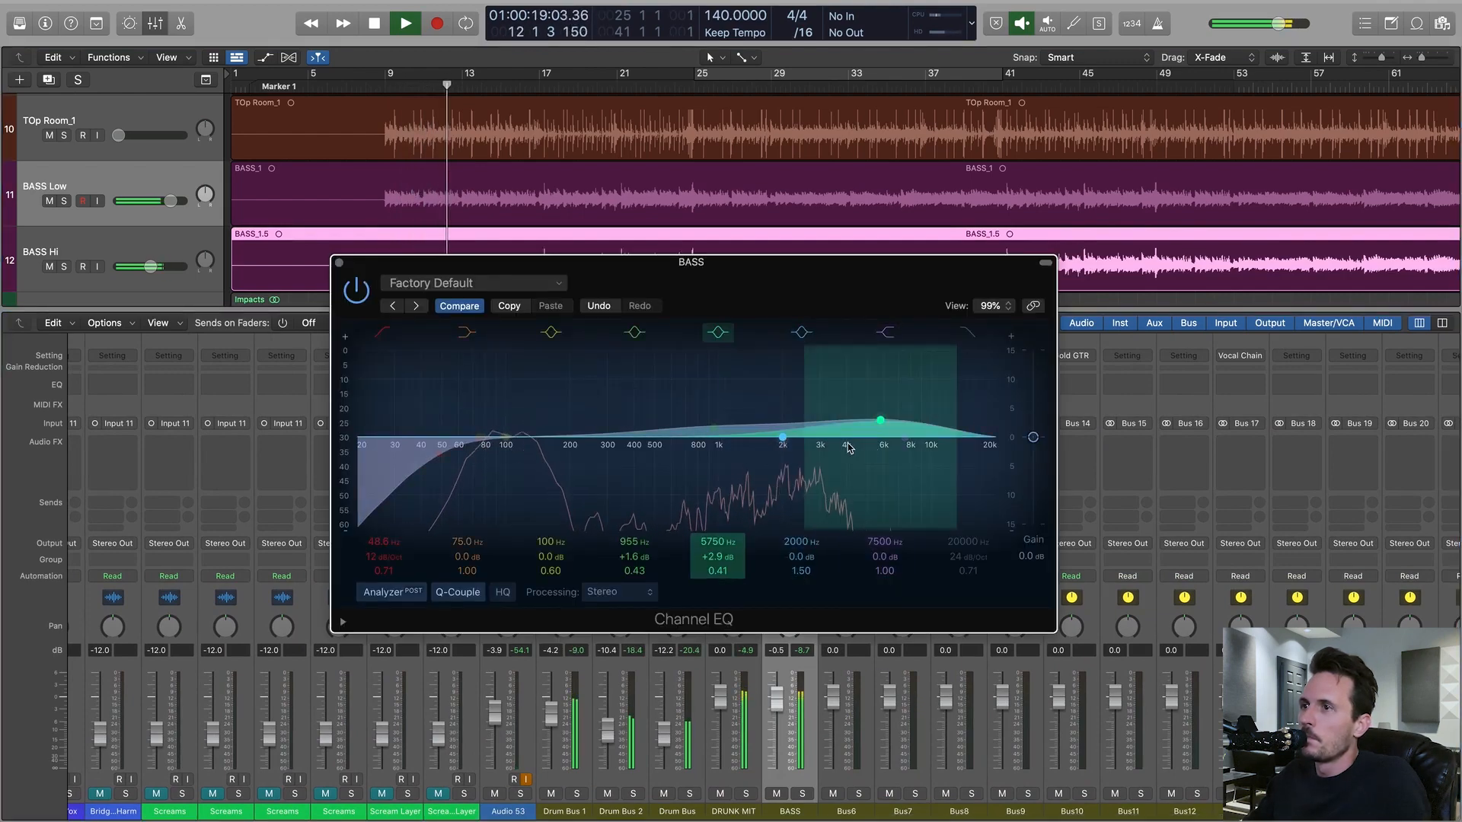
{"action": "mouse_move", "coordinate": [786, 465]}
{"action": "left_mouse_down"}
{"action": "mouse_move", "coordinate": [792, 491]}
{"action": "mouse_move", "coordinate": [785, 403]}
{"action": "mouse_move", "coordinate": [782, 493]}
{"action": "mouse_move", "coordinate": [788, 481]}
{"action": "left_mouse_up"}
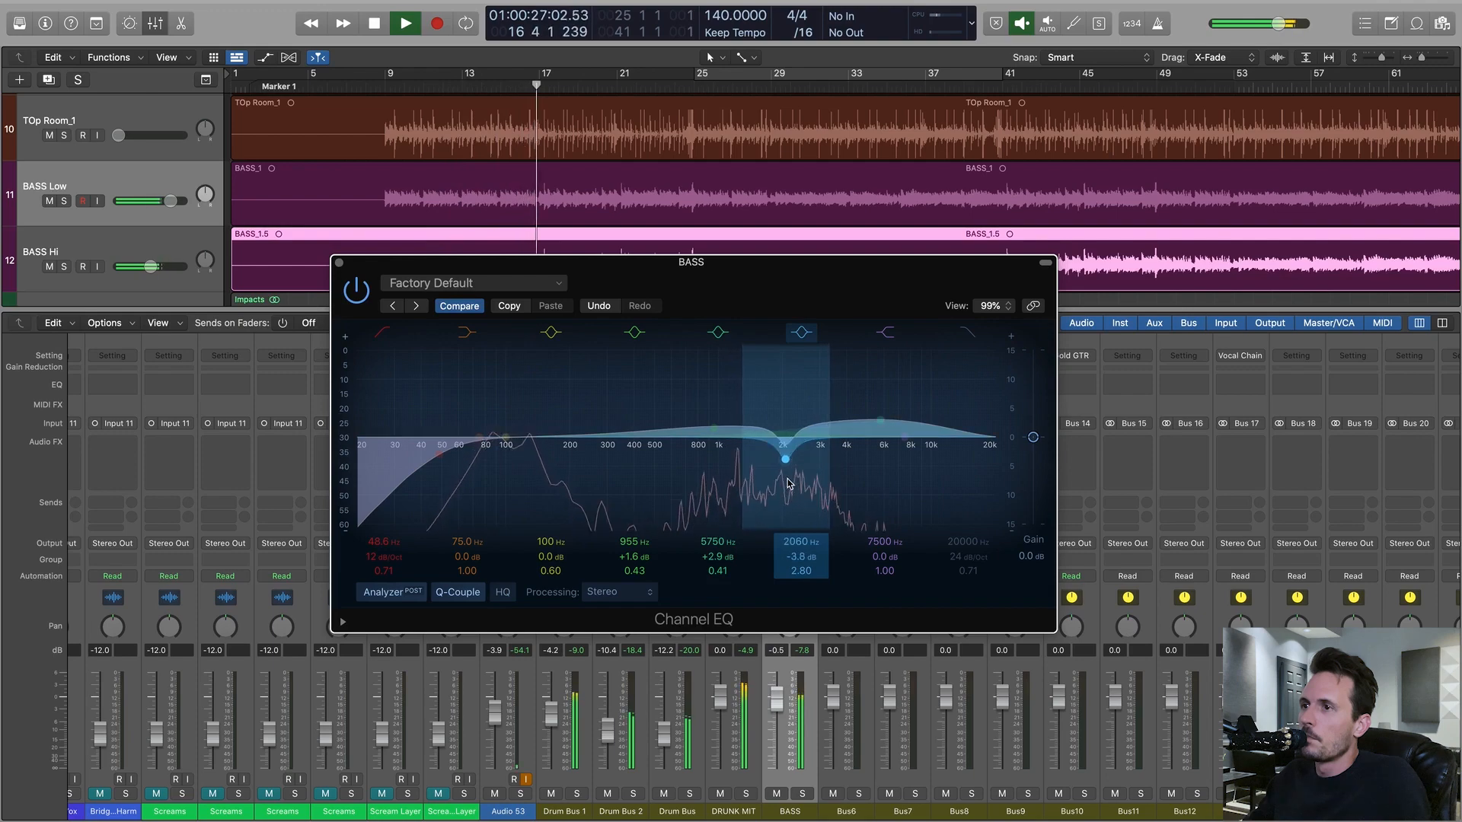
{"action": "left_click", "coordinate": [338, 262]}
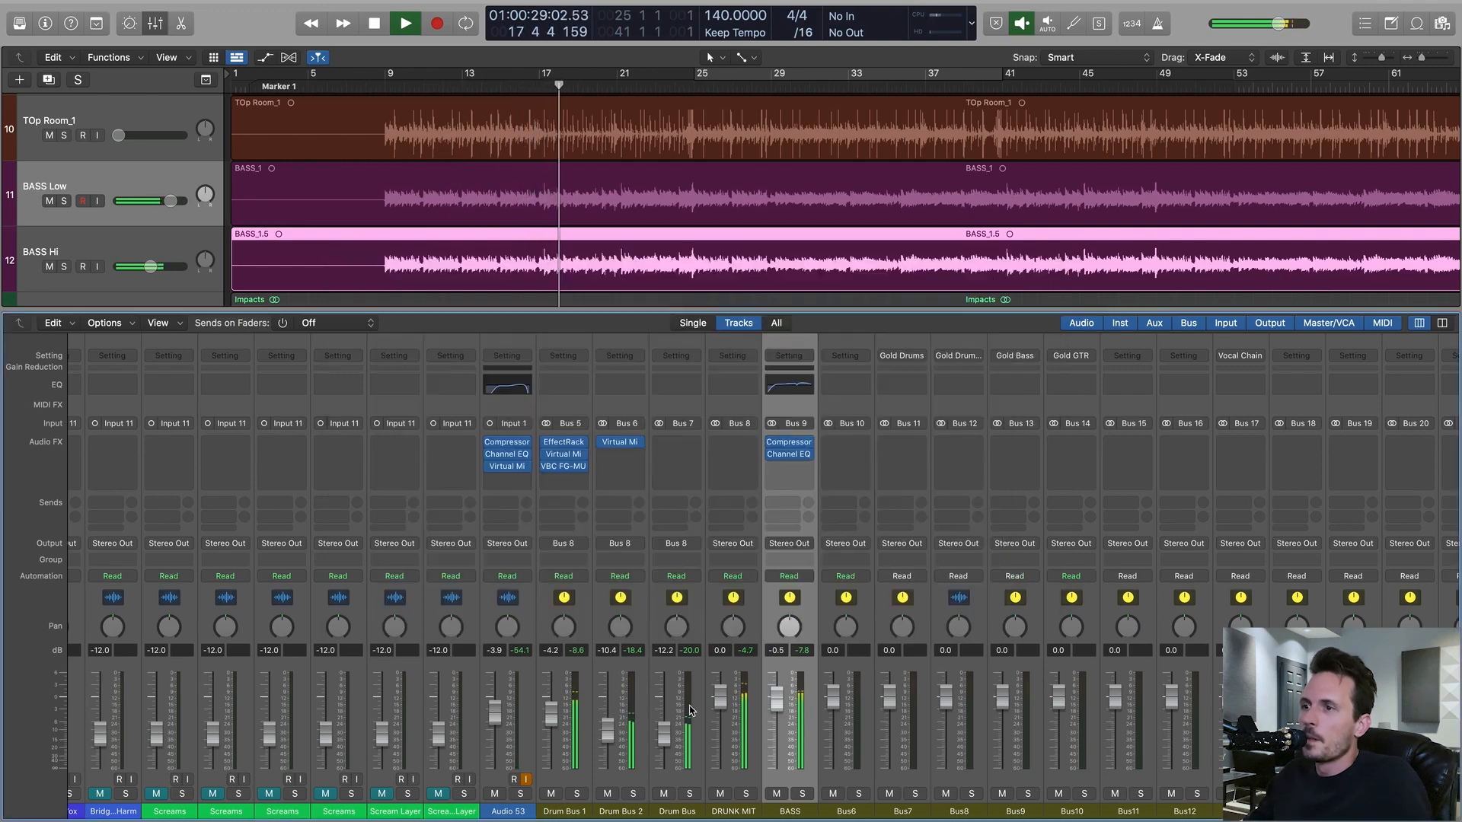
- Raise the Hats_1 fader to -11.6 dB
{"action": "scroll", "coordinate": [190, 730], "scroll_direction": "left", "scroll_amount": 15}
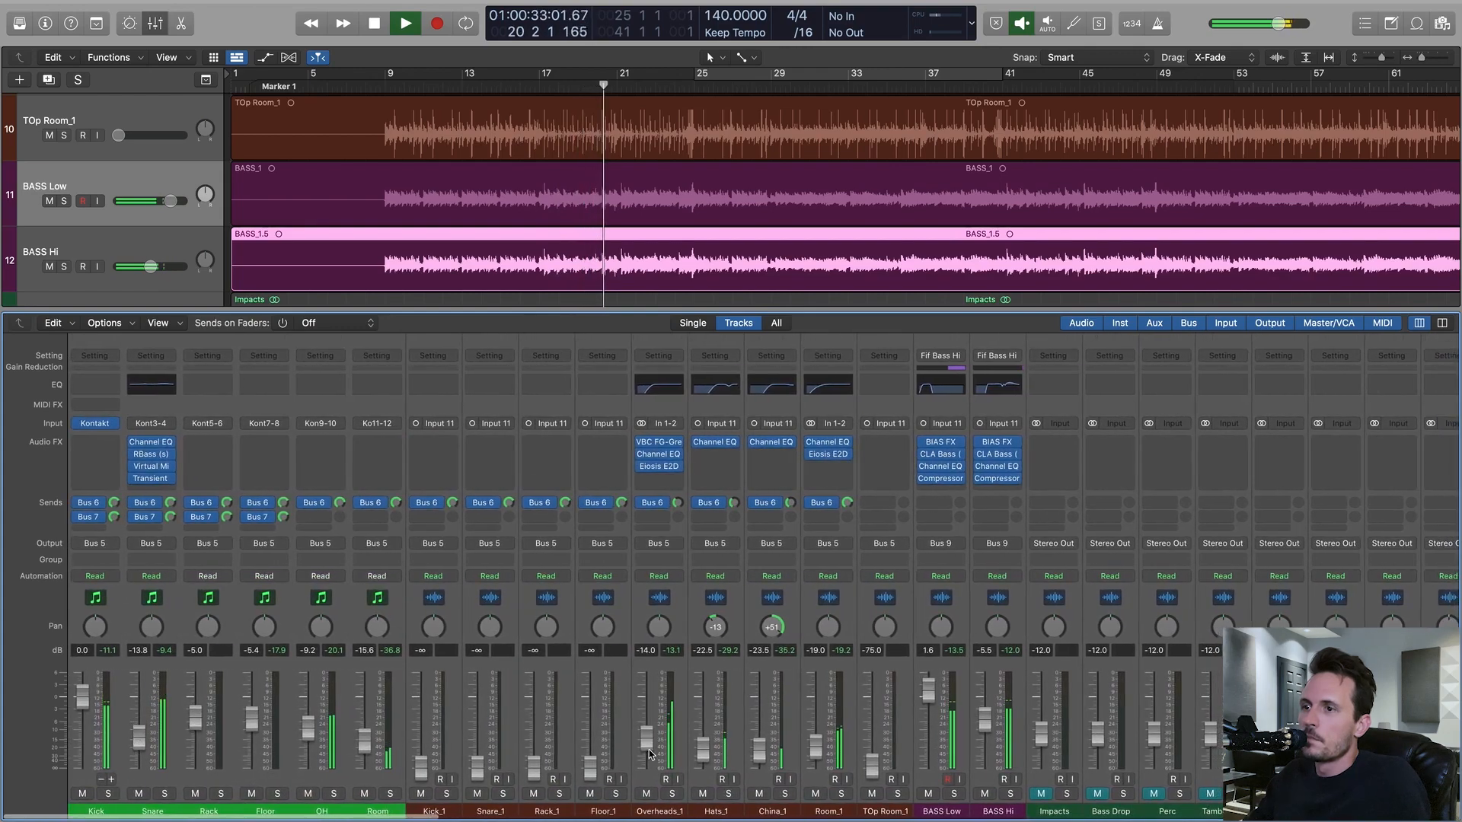
{"action": "left_click_drag", "start_coordinate": [710, 754], "coordinate": [708, 736]}
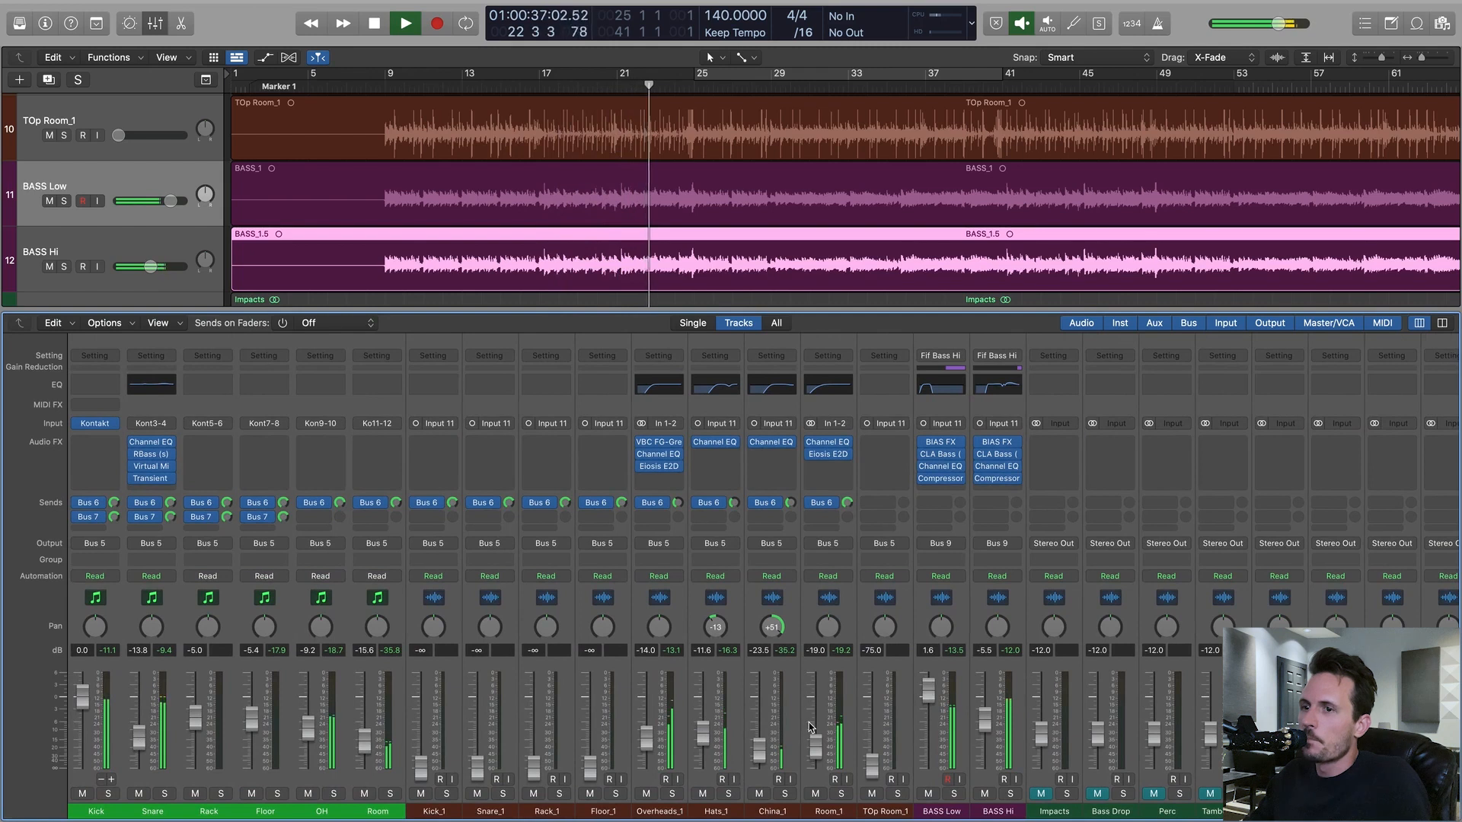
{"action": "scroll", "coordinate": [808, 727], "scroll_direction": "right", "scroll_amount": 15}
- Stop playback and hide the mixer to show the full track area
{"action": "key", "text": "x"}
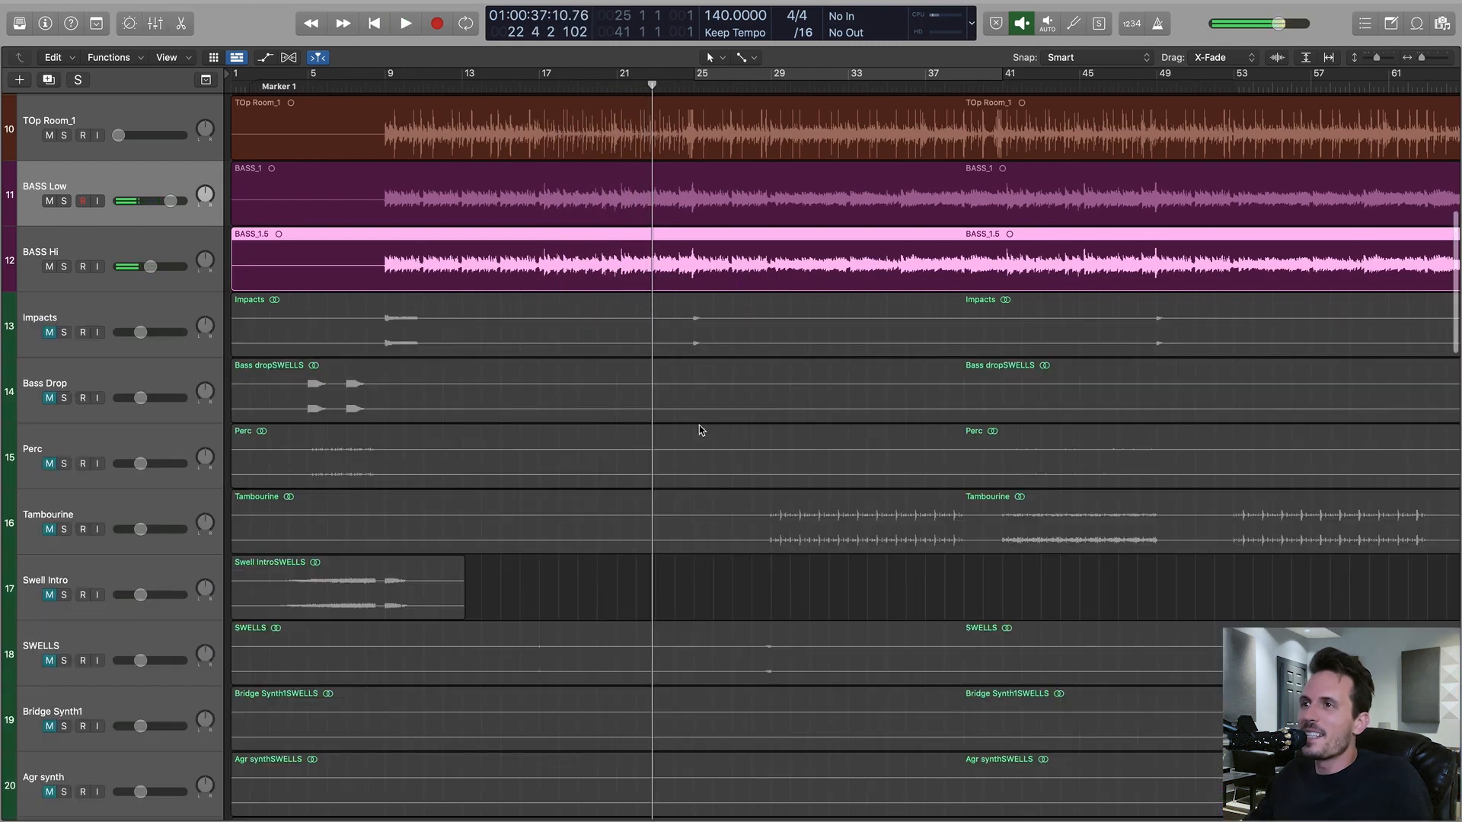
{"action": "key", "text": "super+Left"}
{"action": "scroll", "coordinate": [701, 434], "scroll_direction": "up", "scroll_amount": 5}
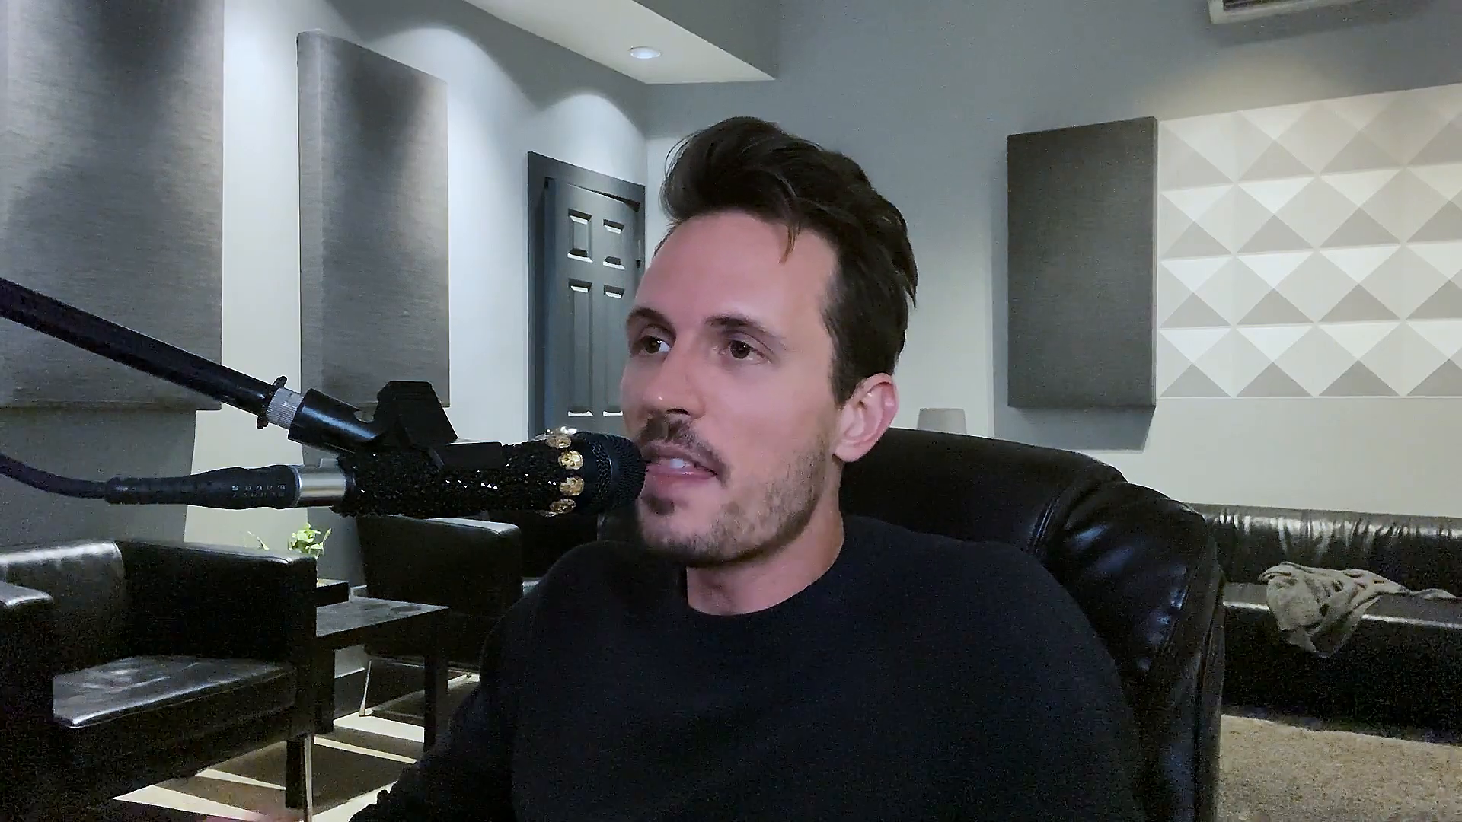